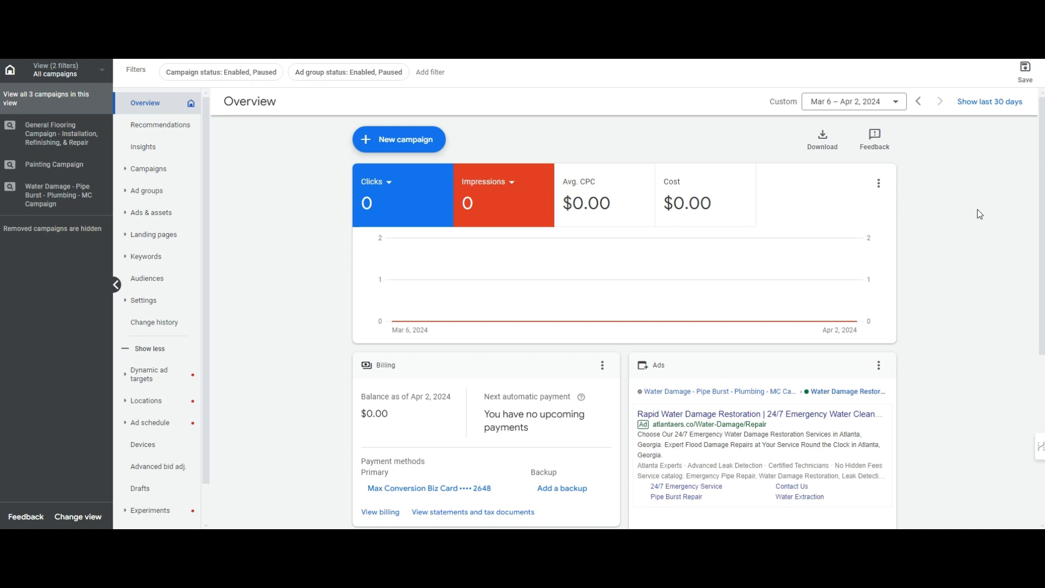
Step: Start a new campaign from the Campaigns page and choose to create it without a goal's guidance
click(148, 168)
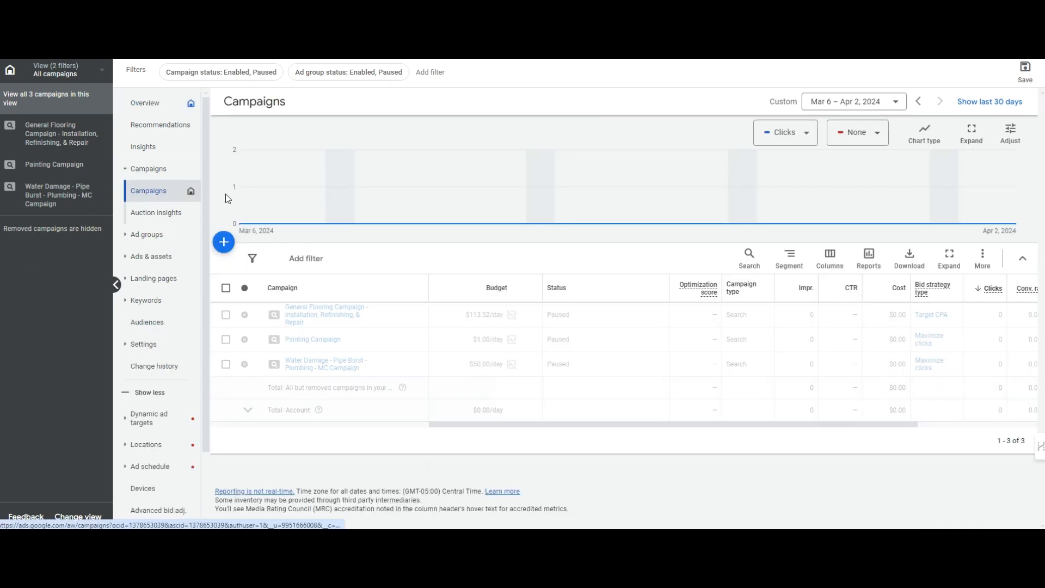
click(223, 242)
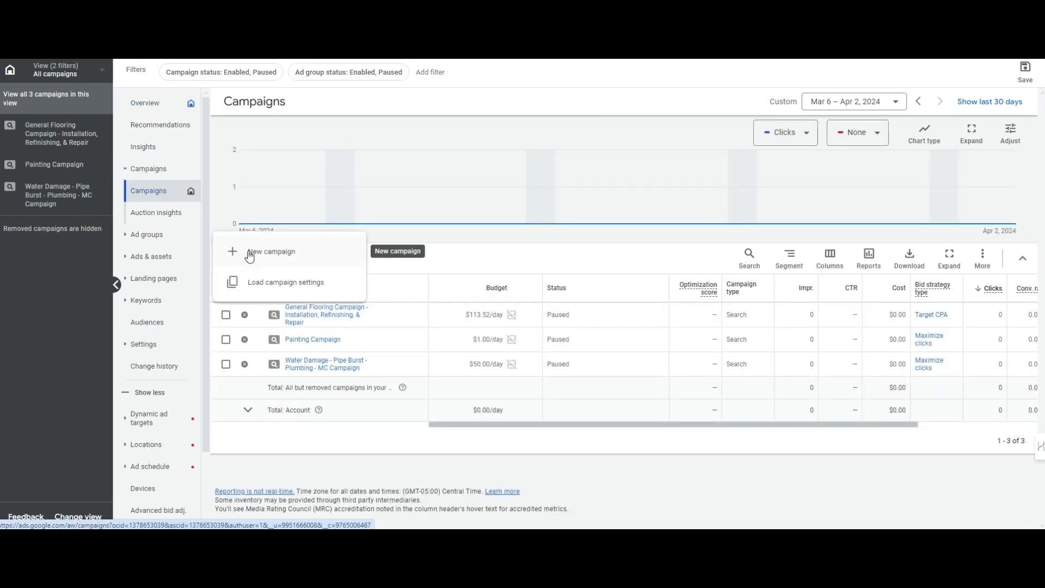
click(249, 256)
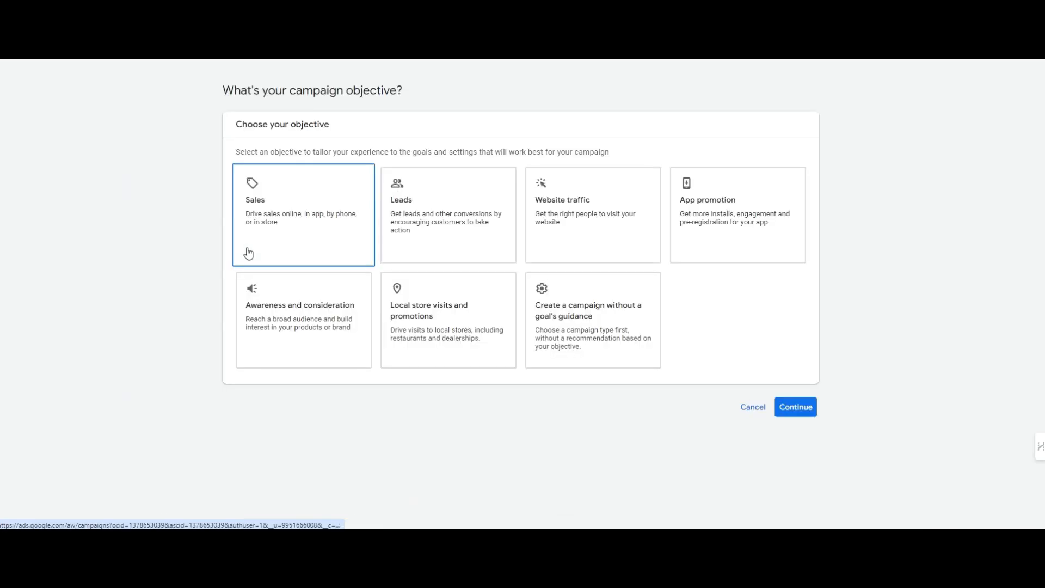
click(621, 361)
scroll(651, 291, down, 1)
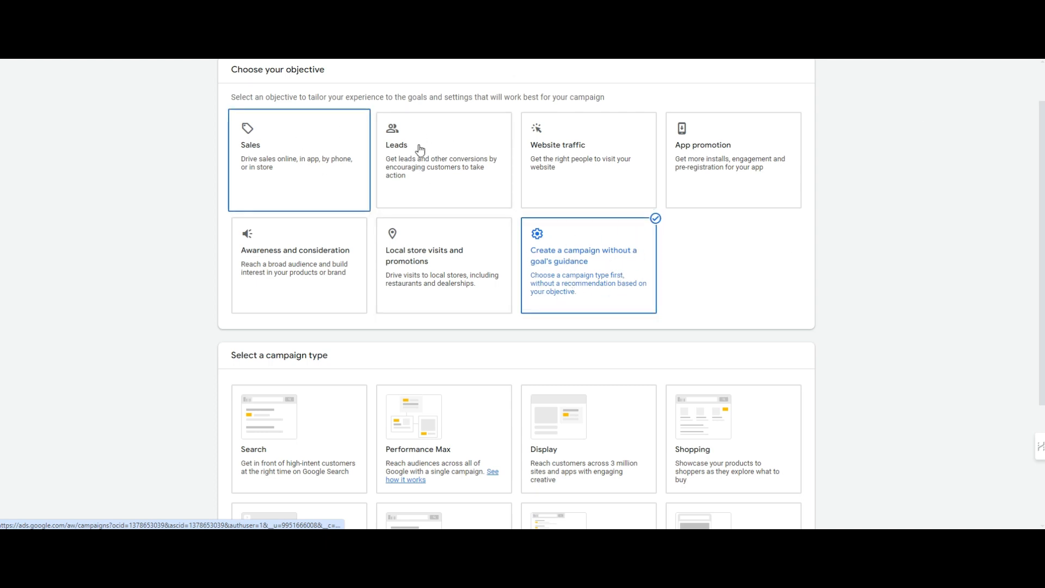
Step: Choose Search as the campaign type and continue with the account-default conversion goals
scroll(384, 173, down, 3)
click(333, 294)
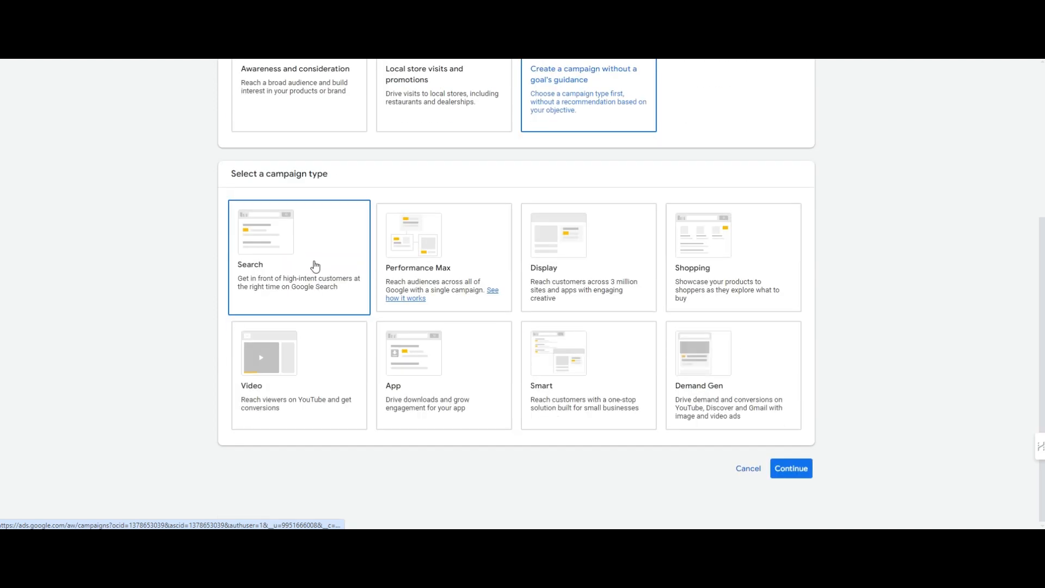
scroll(315, 266, down, 5)
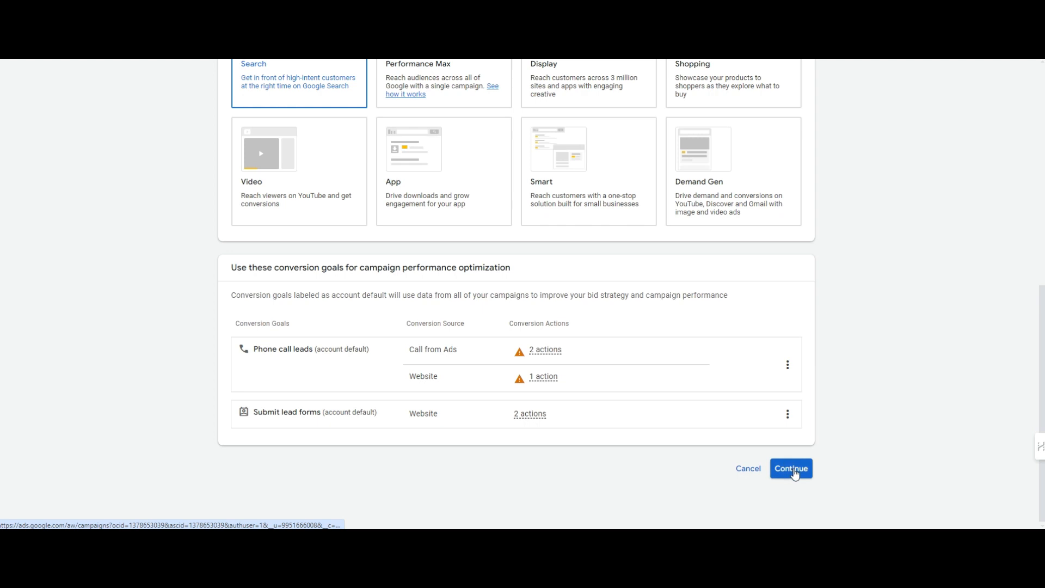
click(792, 469)
Step: Name the campaign "Pest Control & Exterminator Services in St. Louis" and continue to the bidding settings
scroll(532, 363, down, 3)
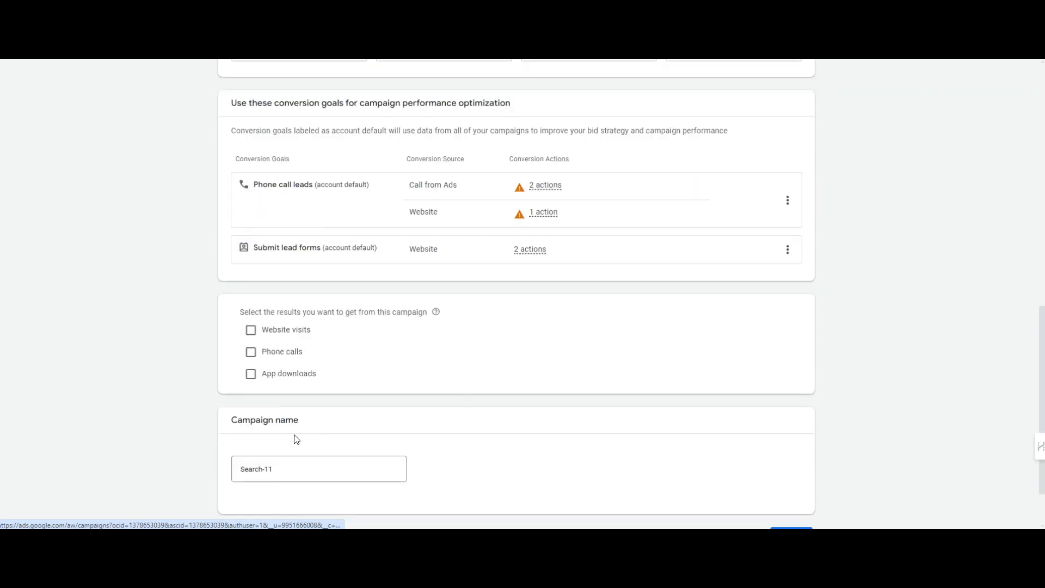
scroll(295, 439, down, 1)
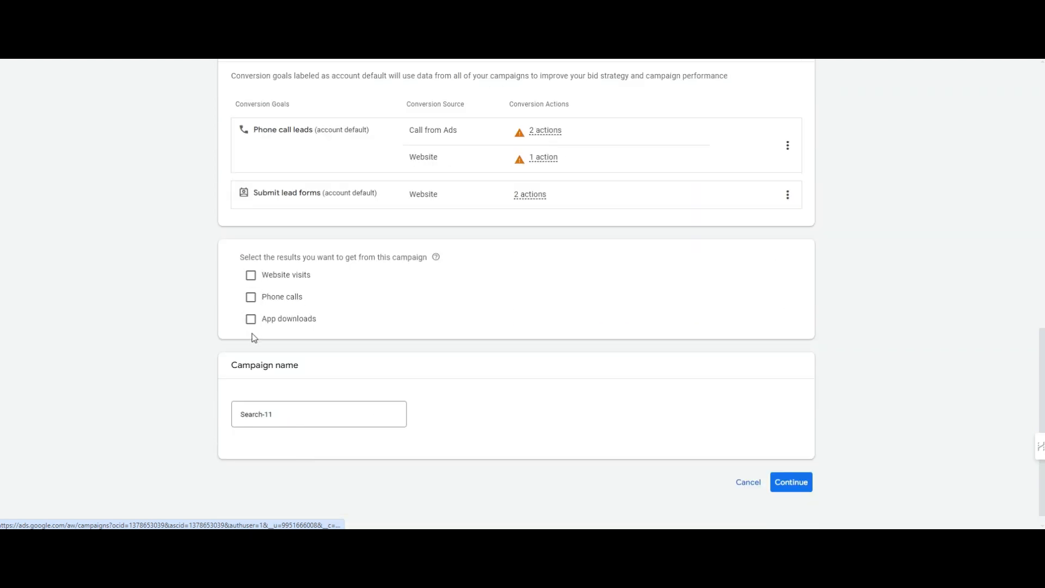
drag(309, 411, 187, 416)
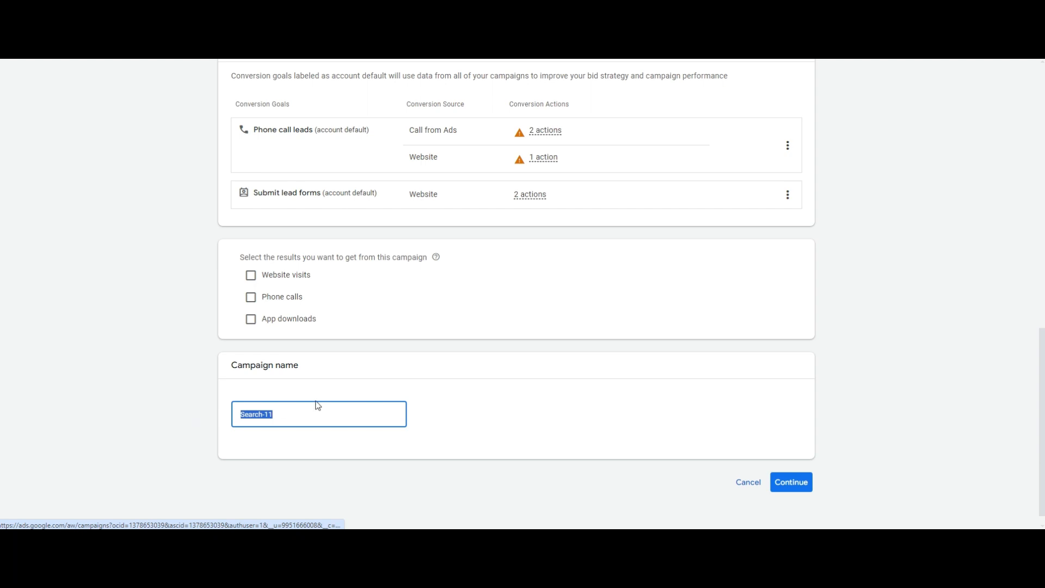
text(Pest Control & E)
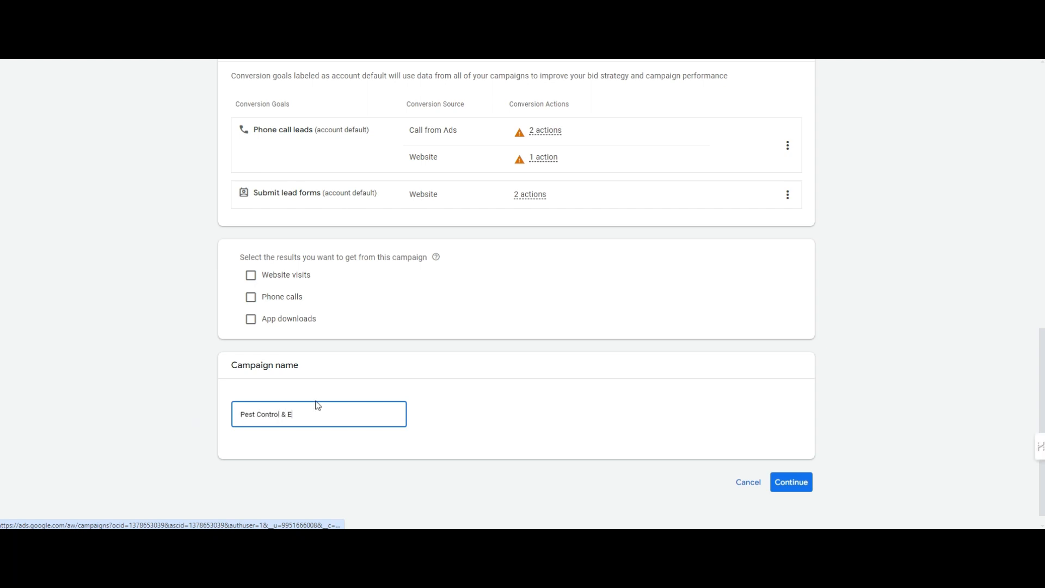
text(xterminator Services in St. Louis)
click(786, 485)
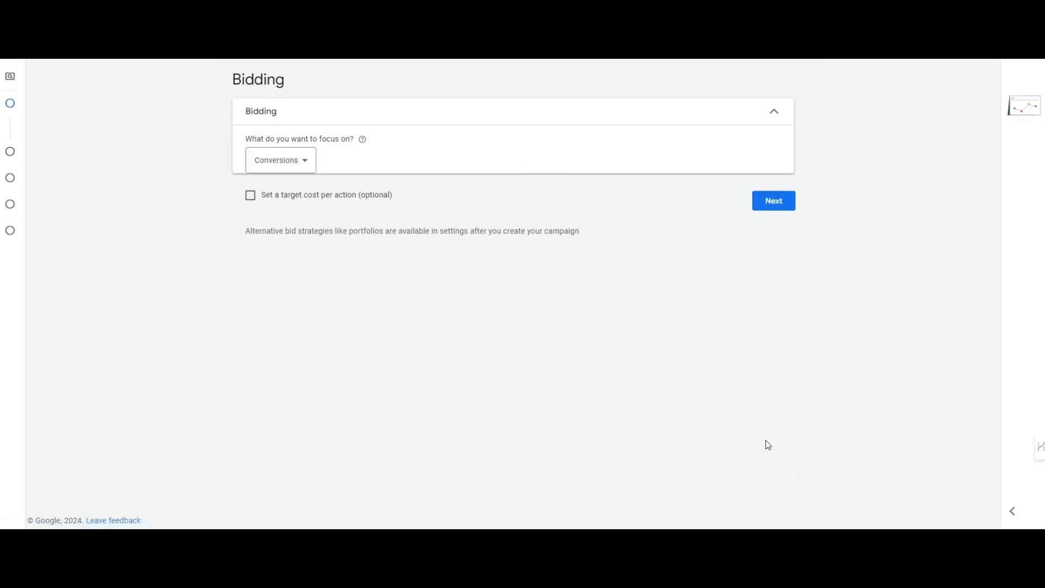
Step: Set the campaign's bidding focus to Clicks
click(298, 160)
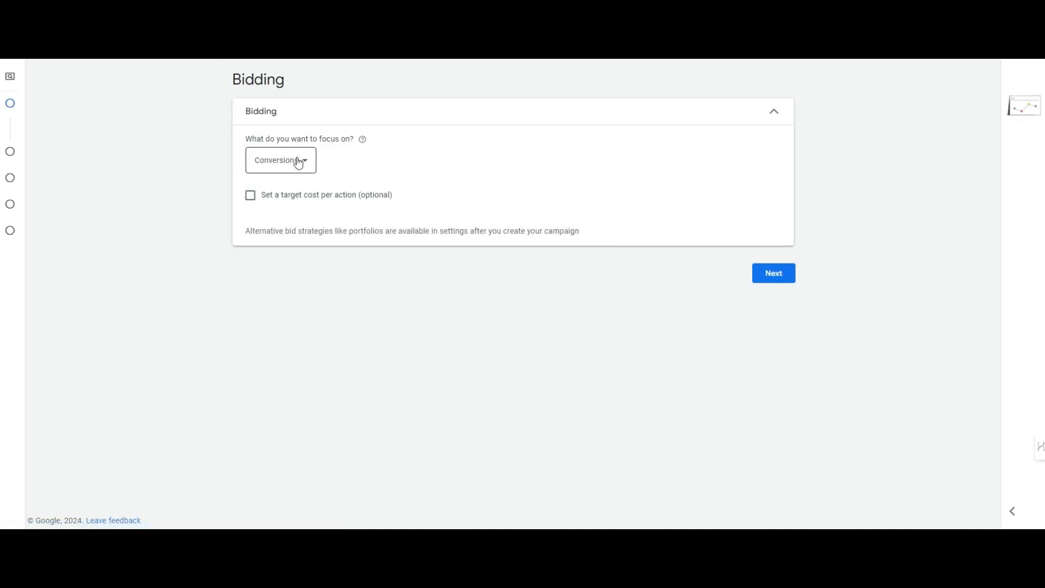
mouse_move(378, 163)
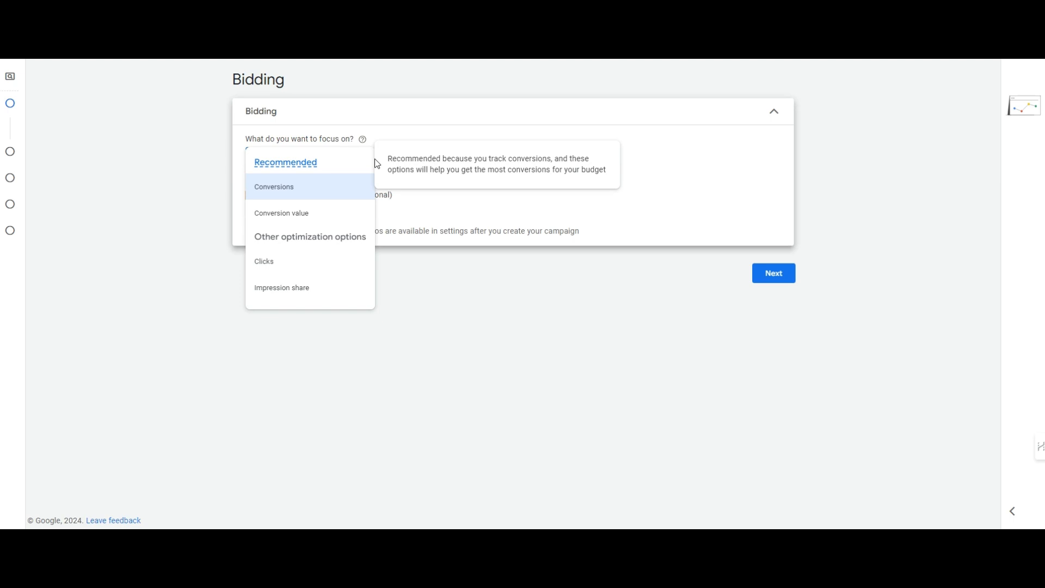
click(291, 265)
click(283, 164)
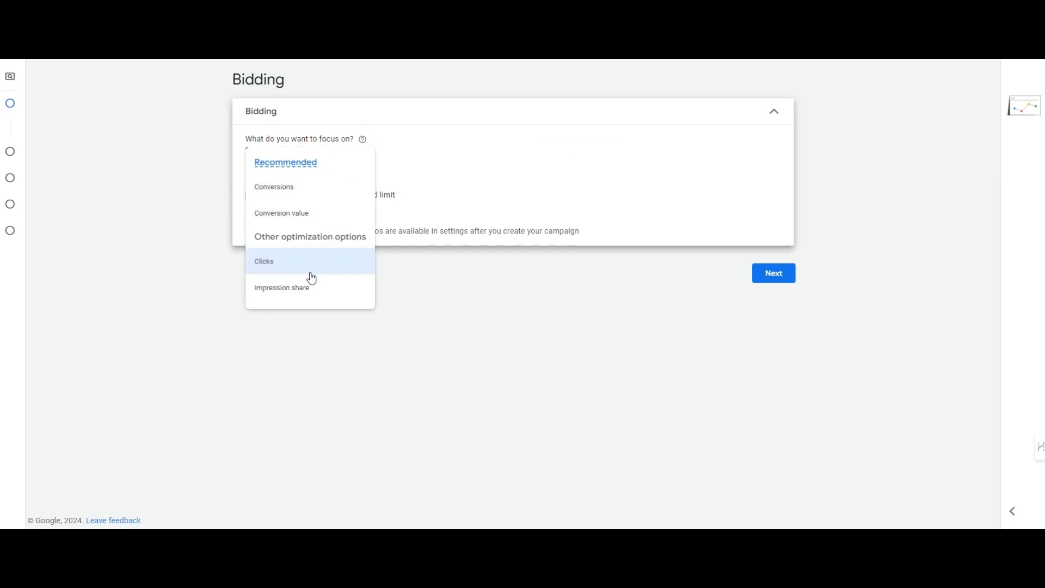
click(416, 211)
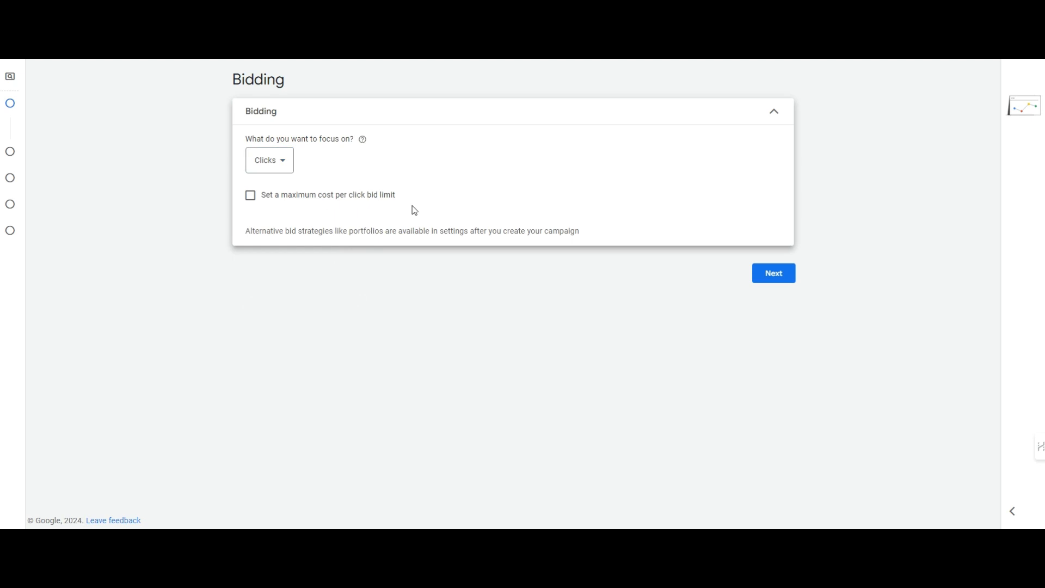
click(266, 161)
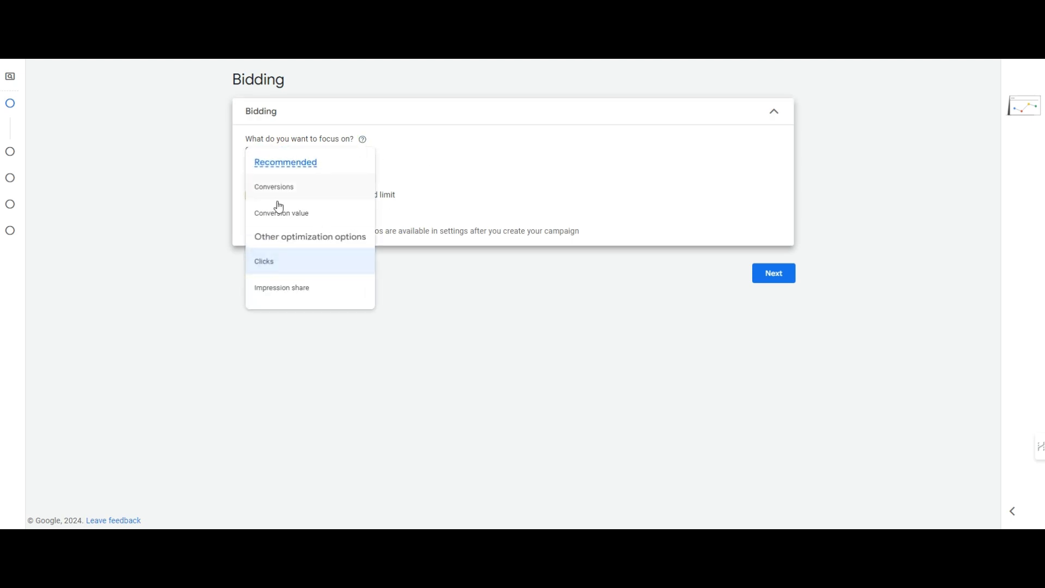
click(495, 177)
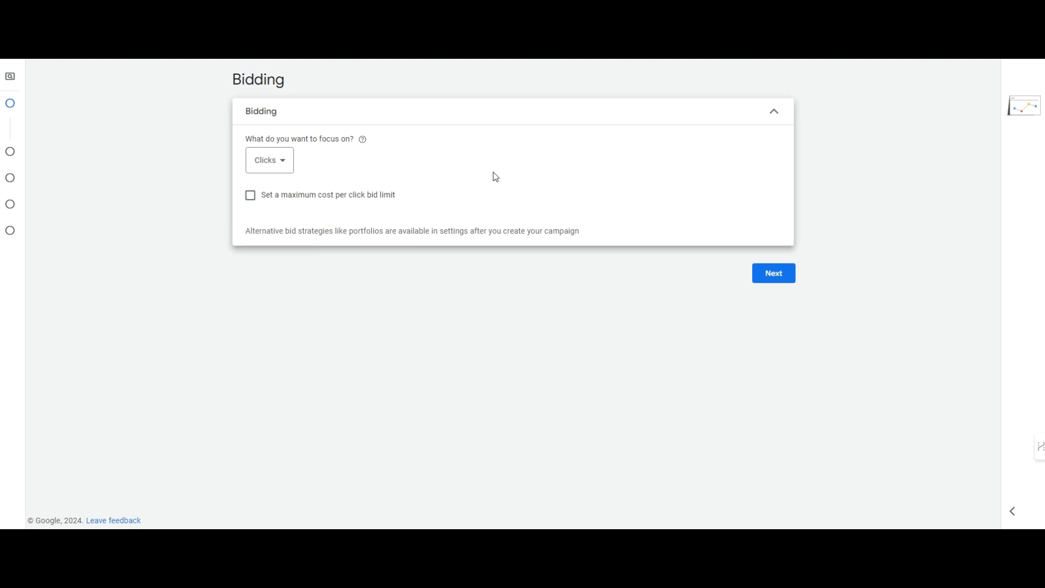
Step: Enable a maximum cost per click bid limit of $5 and continue to the campaign settings
click(274, 167)
click(296, 144)
click(294, 195)
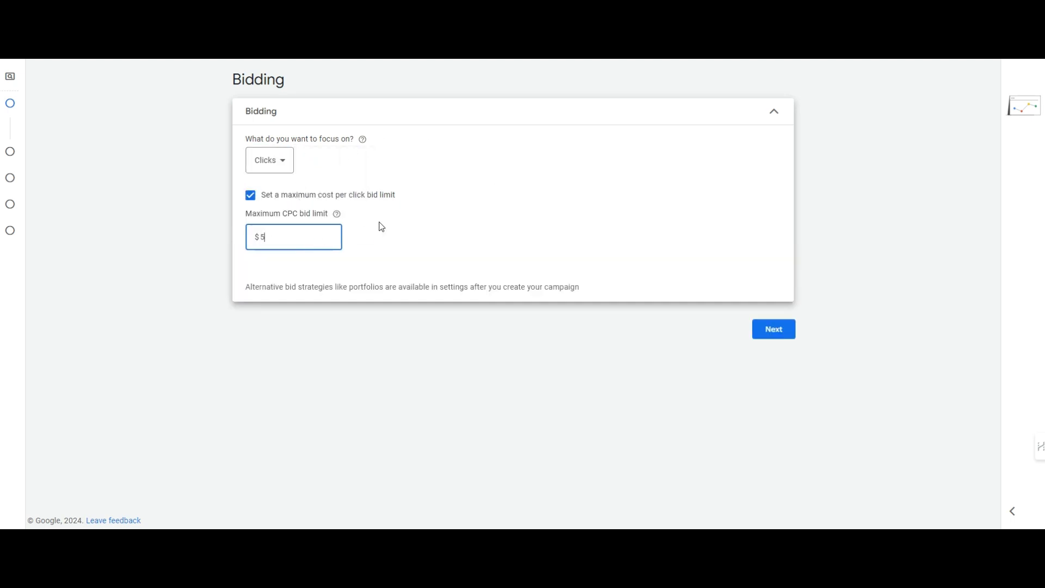
click(783, 332)
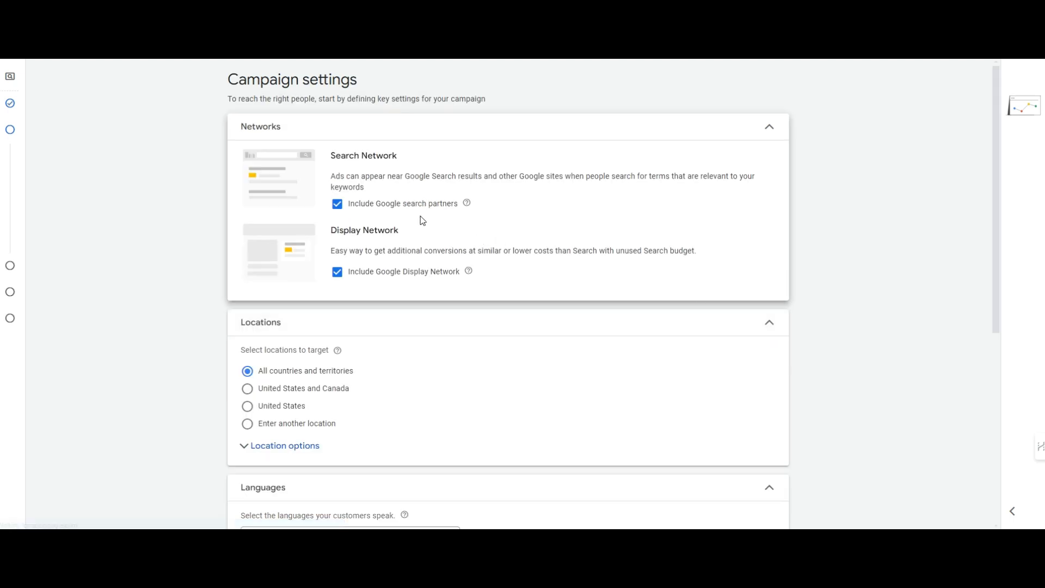
Step: Exclude Google search partners and the Google Display Network from the campaign, and hide the notice about ads not running
click(337, 204)
scroll(369, 253, down, 1)
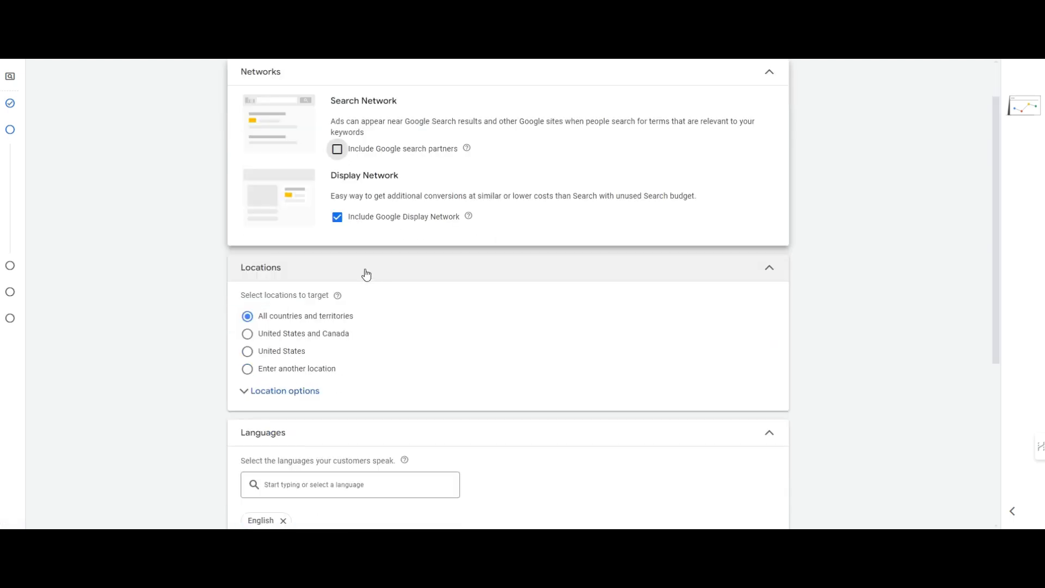
click(361, 221)
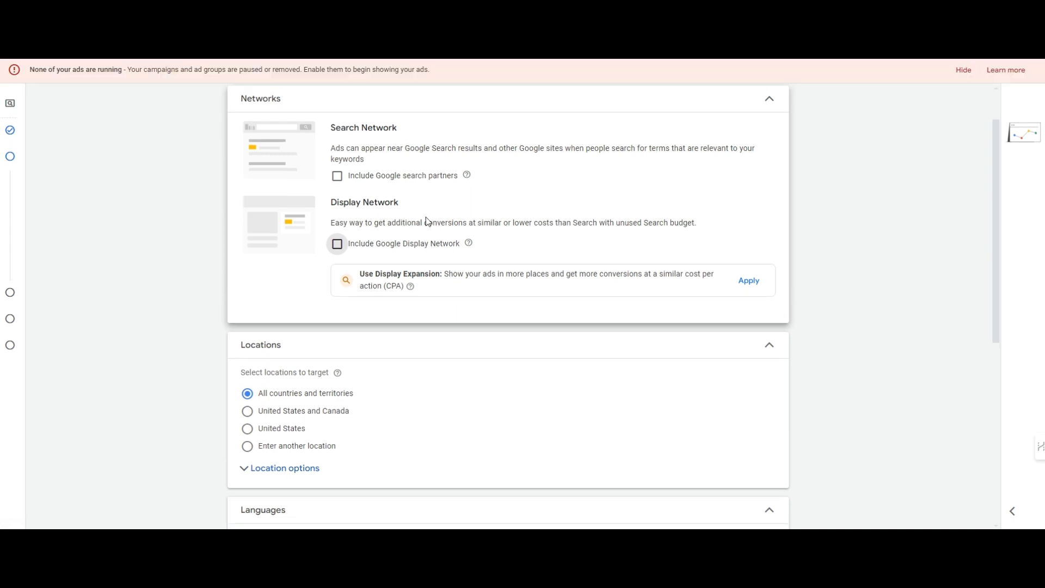
click(964, 70)
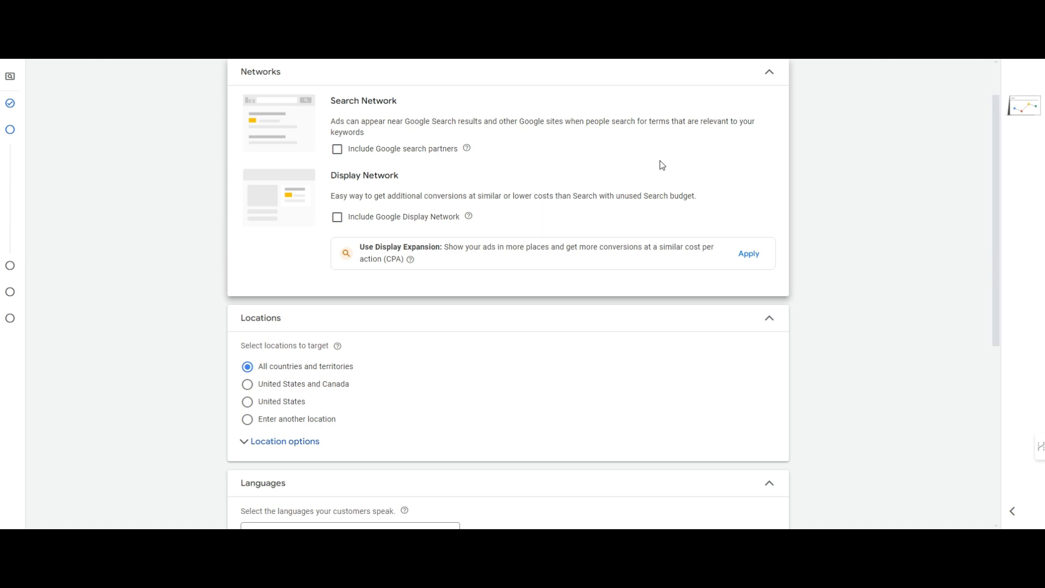
drag(363, 196, 598, 197)
click(599, 199)
drag(461, 149, 380, 129)
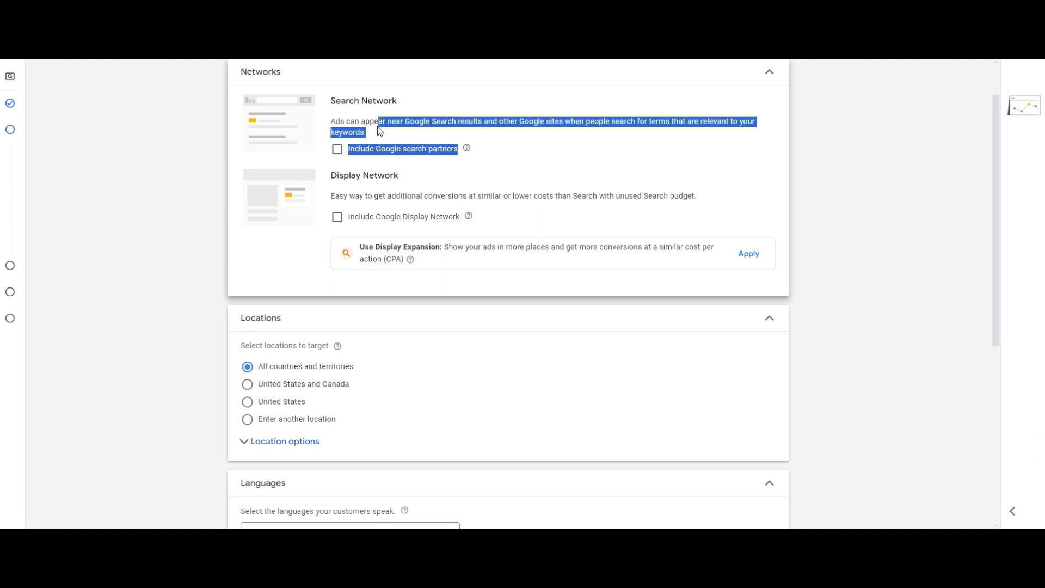
click(352, 119)
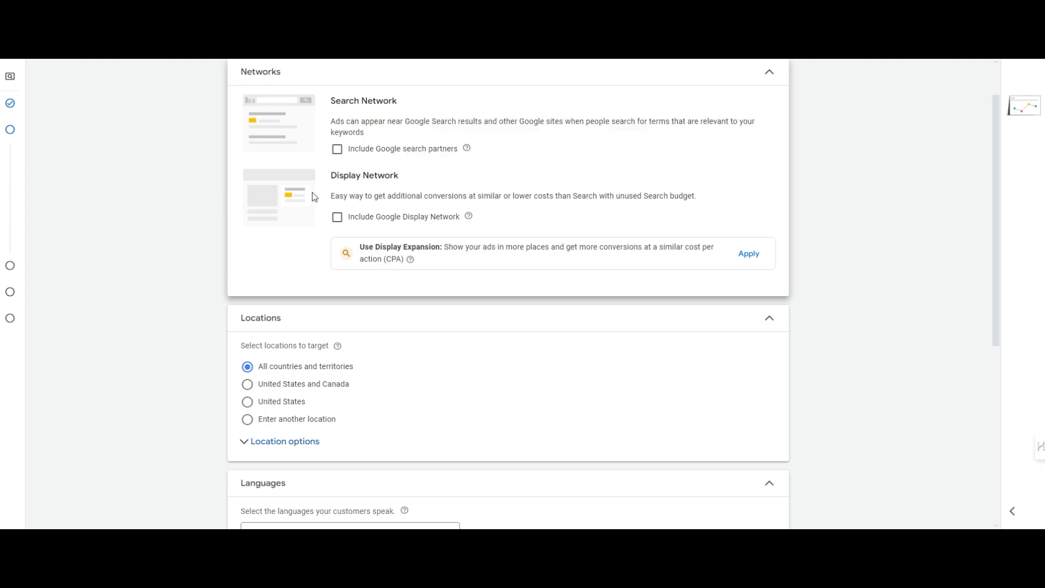
Step: Set the location target option to "Presence: People in or regularly in your targeted locations"
scroll(365, 306, down, 1)
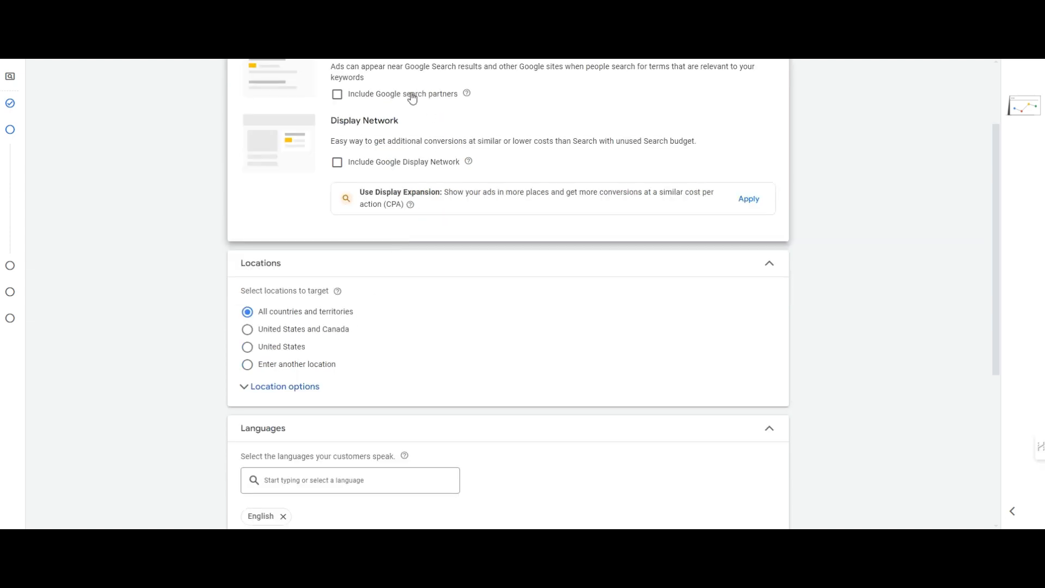
scroll(387, 336, up, 1)
scroll(302, 413, down, 1)
click(309, 385)
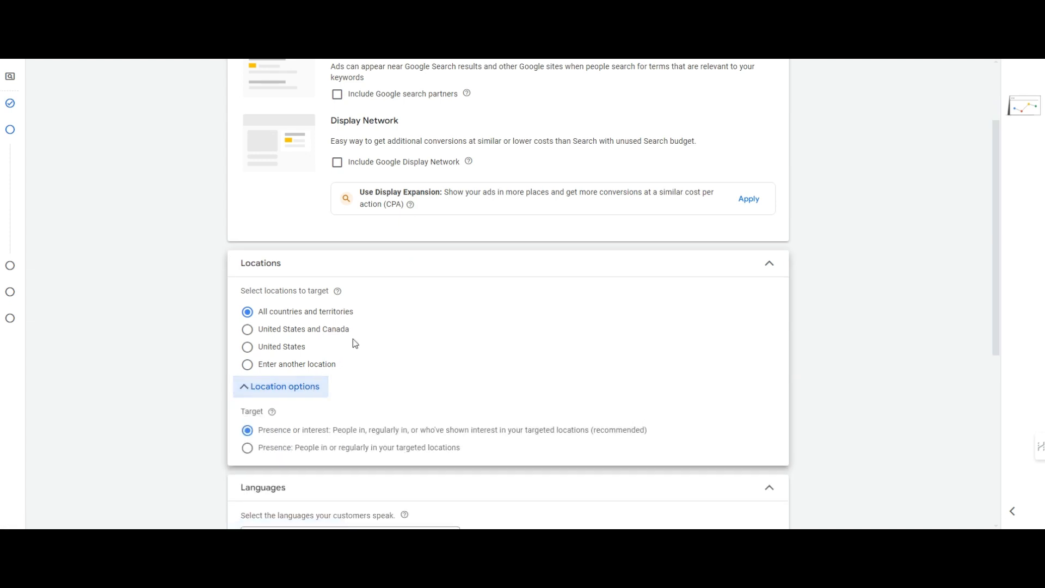
scroll(353, 344, down, 2)
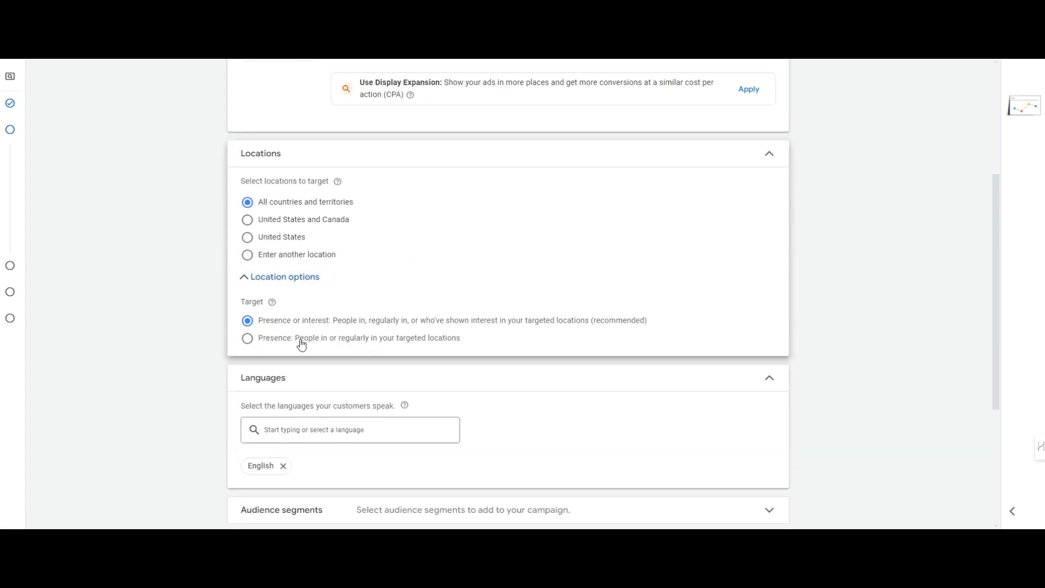
click(277, 339)
drag(509, 350, 275, 348)
click(507, 349)
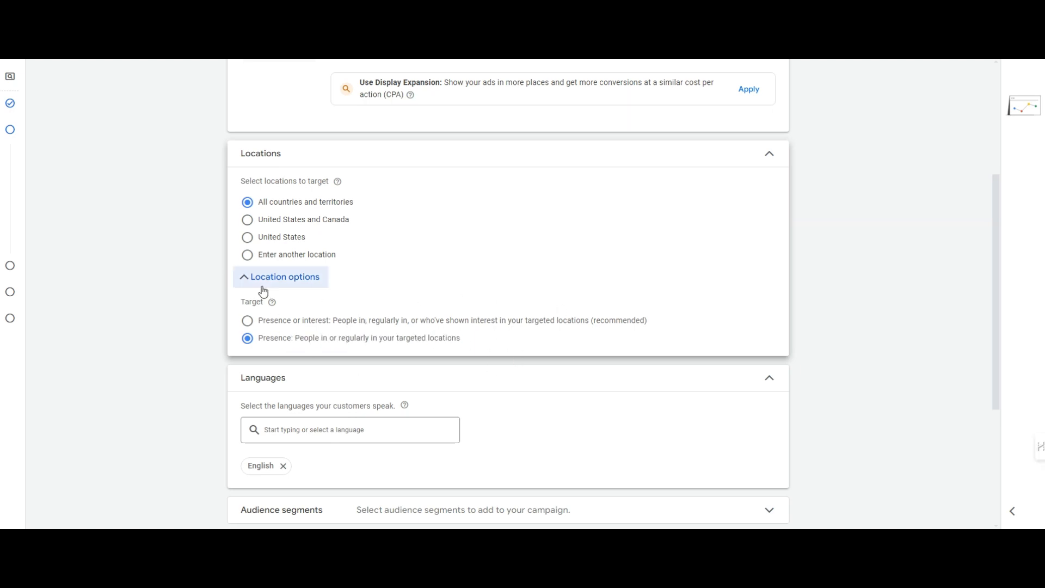
Step: Search for "st louis" as another location and target the St. Louis MO, United States Nielsen DMA region
click(272, 256)
text(s)
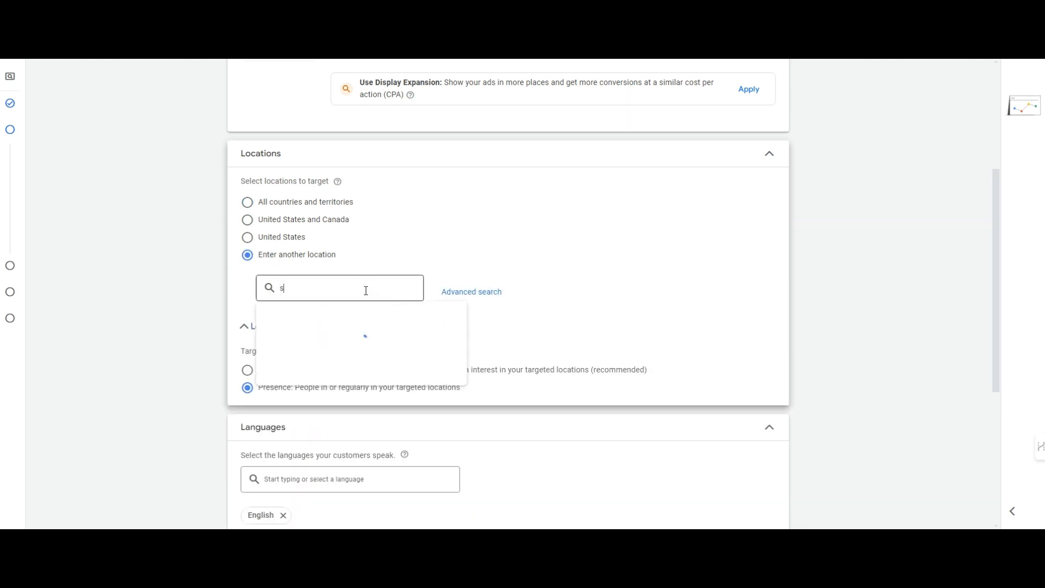
text(t louis)
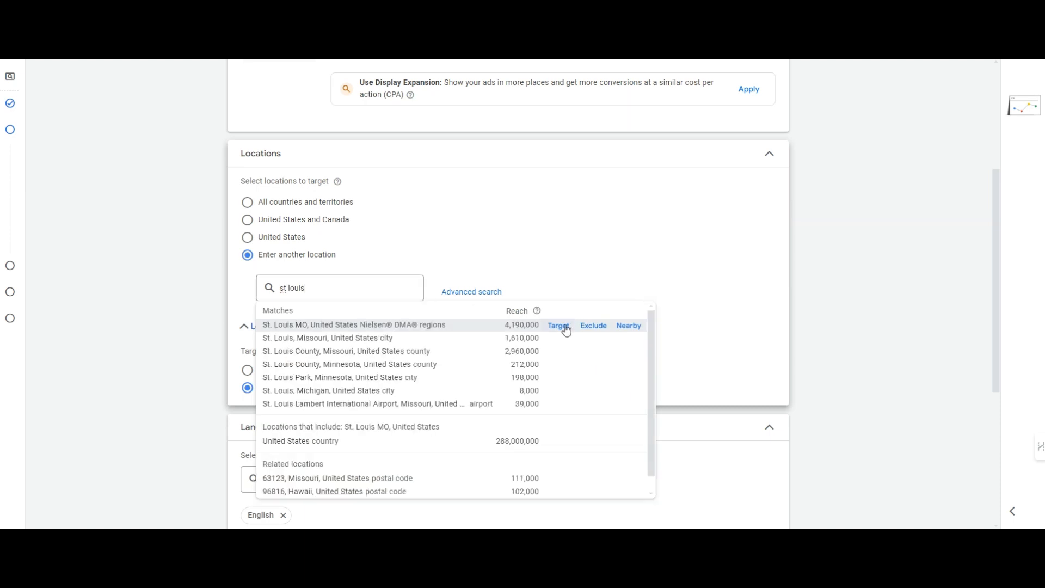
click(559, 326)
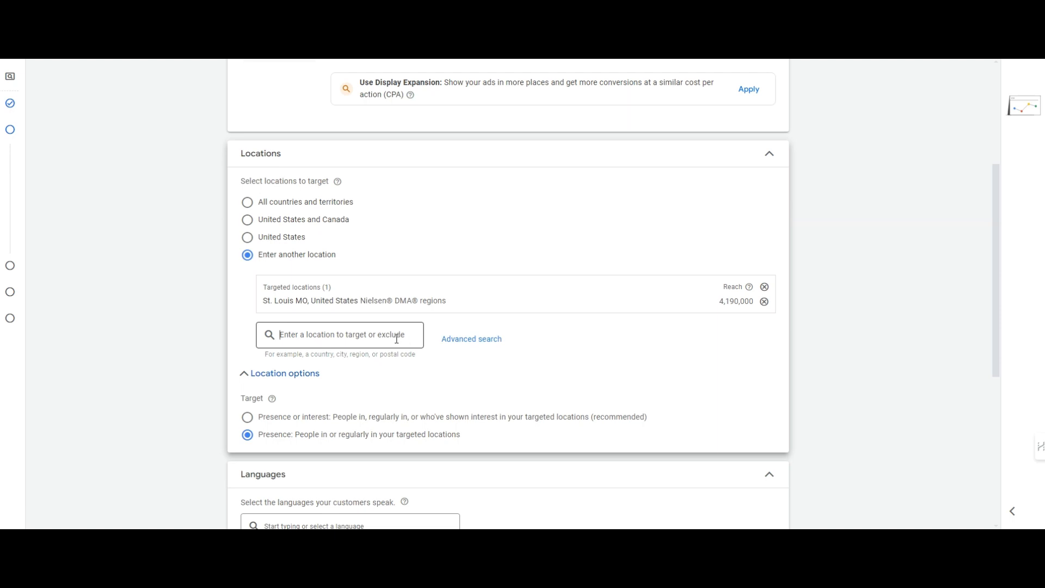
Step: Open the advanced location search, enable adding locations in bulk, and show the map areas by county
click(483, 343)
click(296, 157)
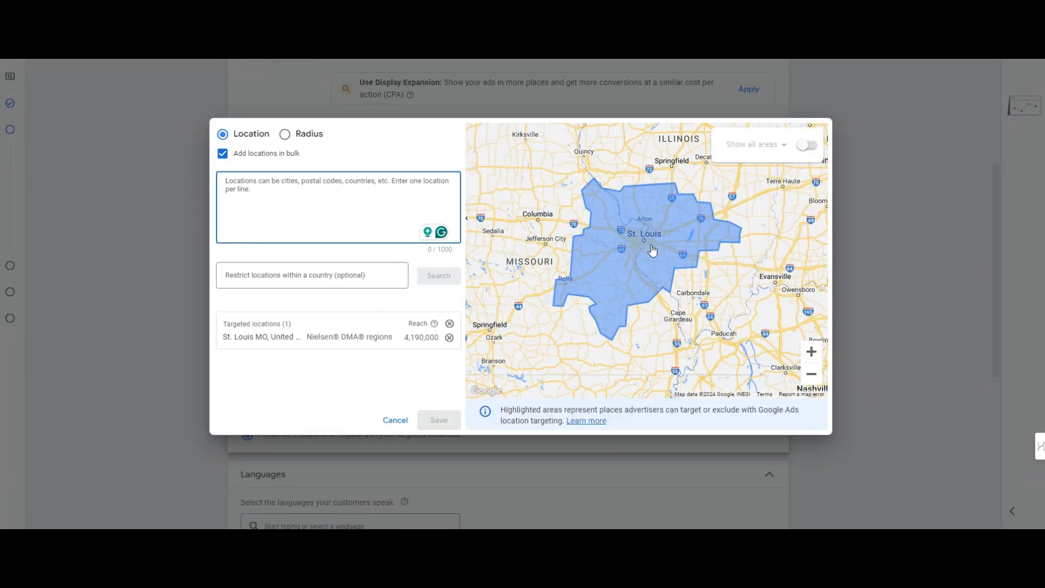
click(804, 146)
click(783, 146)
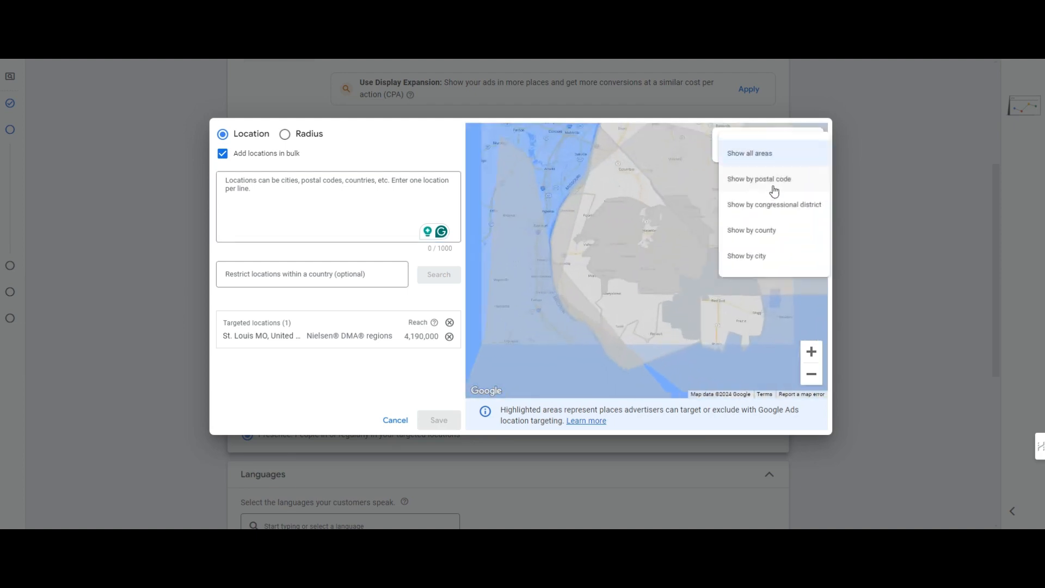
click(780, 238)
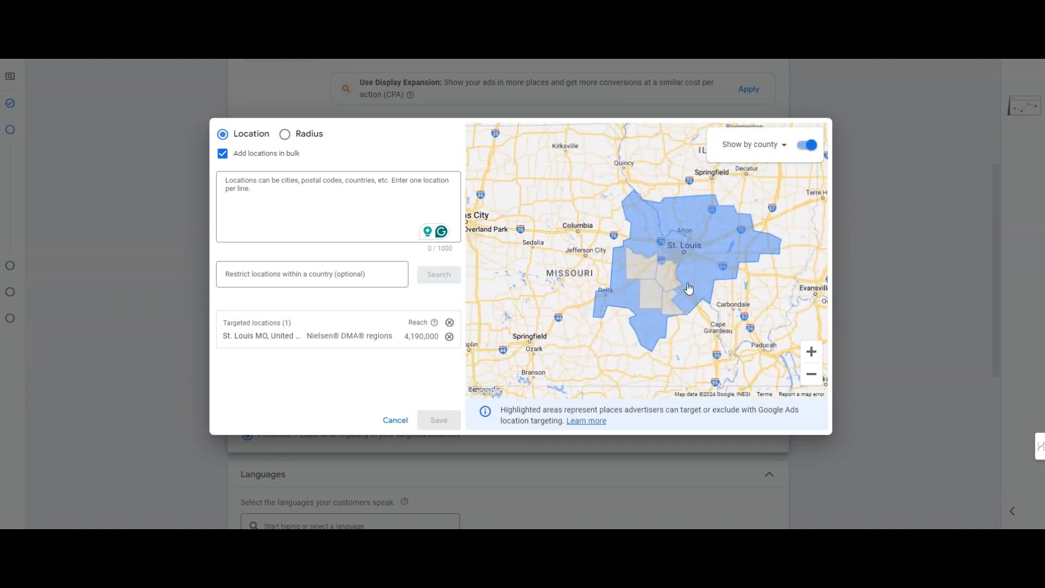
Step: Target Franklin County, Jefferson County and Washington County in Missouri from the location map
click(643, 271)
click(592, 251)
click(642, 293)
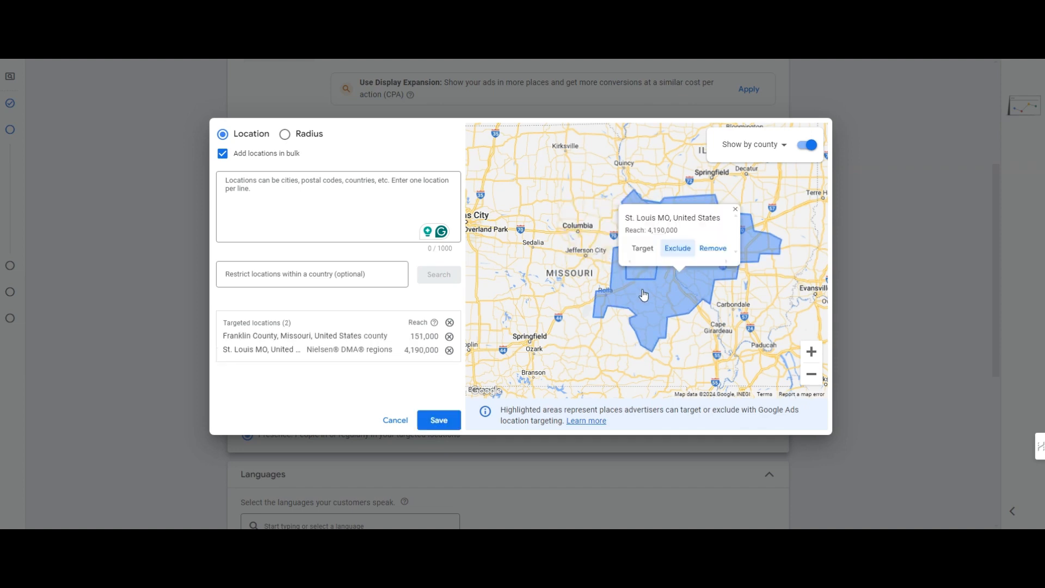
scroll(680, 290, up, 1)
click(643, 273)
click(608, 249)
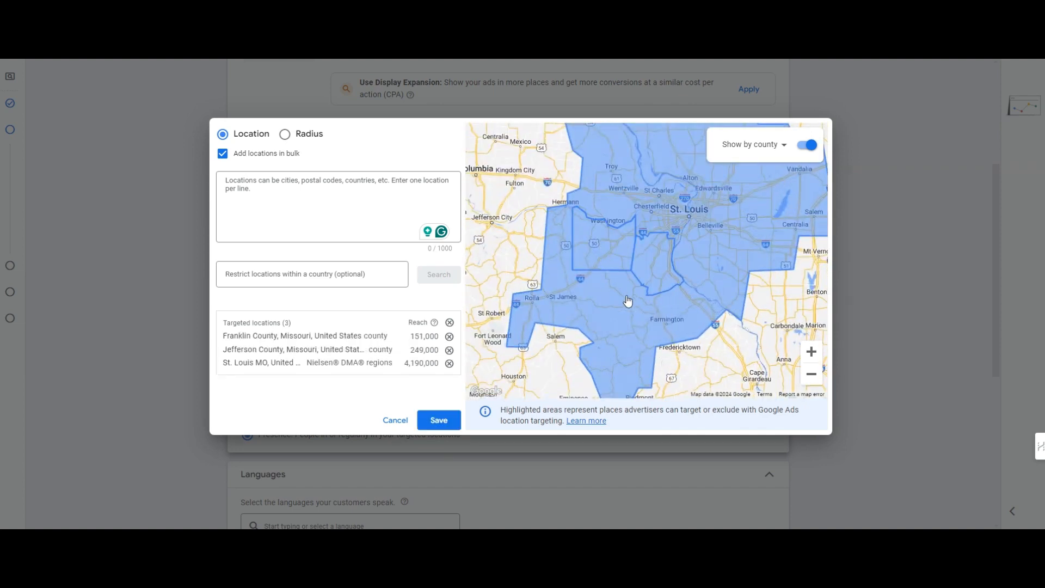
scroll(625, 301, up, 1)
click(613, 322)
click(581, 300)
scroll(645, 294, down, 1)
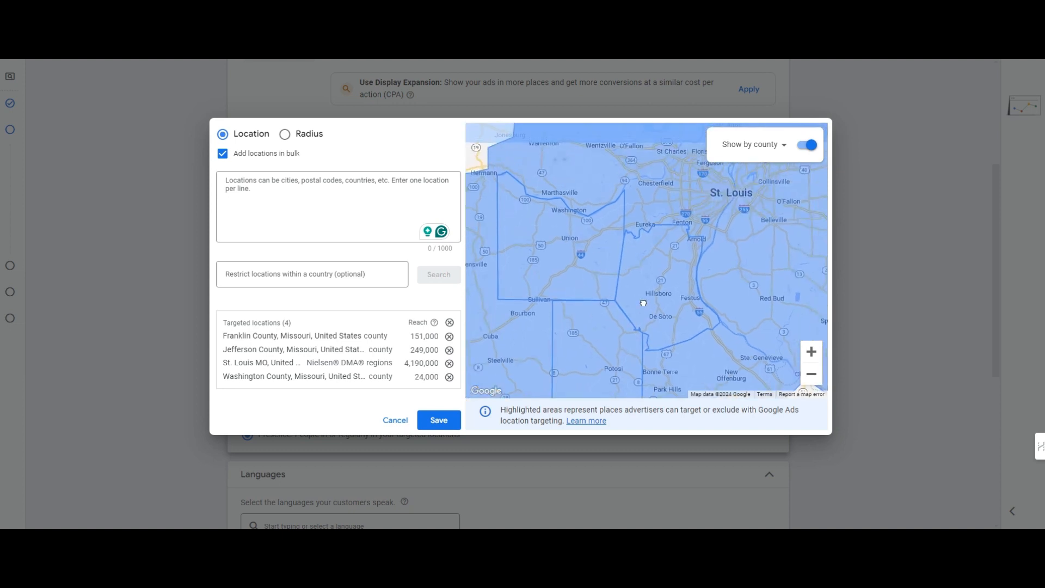
Step: Add St. Louis County, St. Charles County and Warren County in Missouri to the targeted locations
scroll(659, 231, up, 1)
click(640, 256)
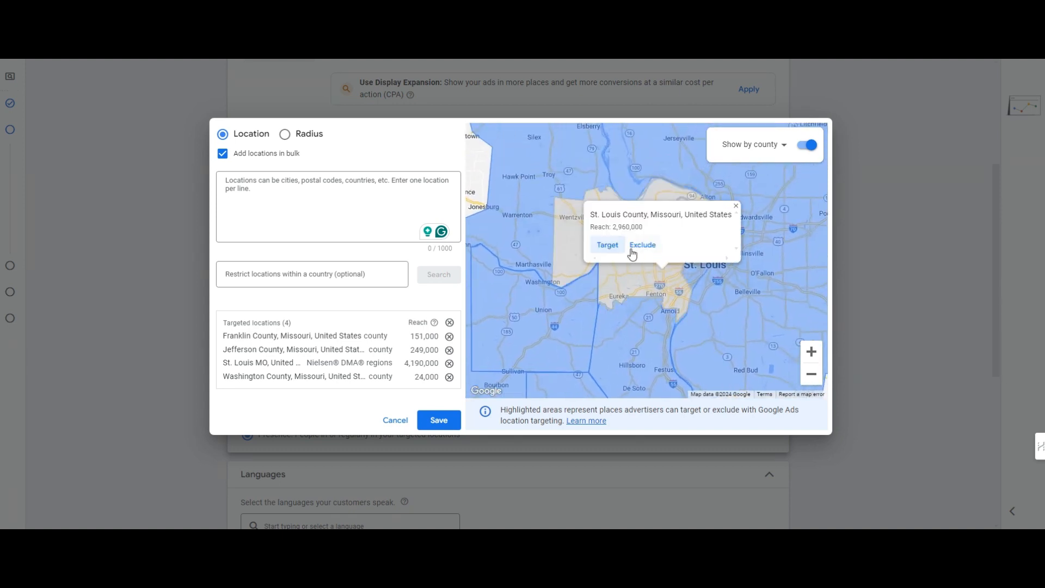
click(609, 246)
mouse_move(641, 275)
mouse_down()
mouse_move(655, 256)
mouse_move(708, 262)
mouse_move(689, 205)
mouse_move(693, 185)
mouse_move(707, 183)
mouse_up()
click(647, 224)
click(588, 200)
click(585, 229)
click(535, 201)
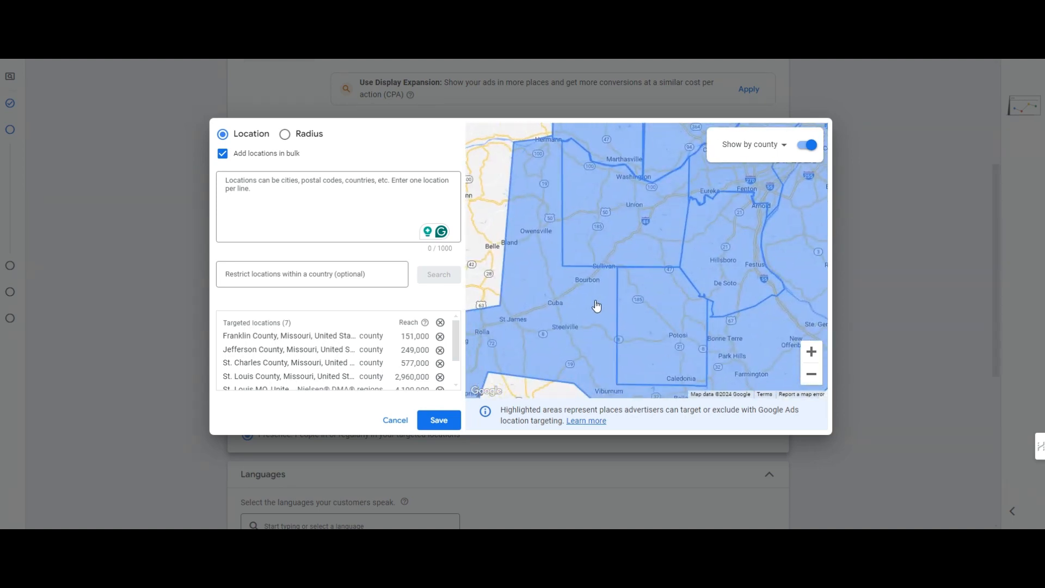
Step: Remove the St. Louis MO Nielsen DMA region from the targeted locations and save the county selection
drag(729, 252, 554, 348)
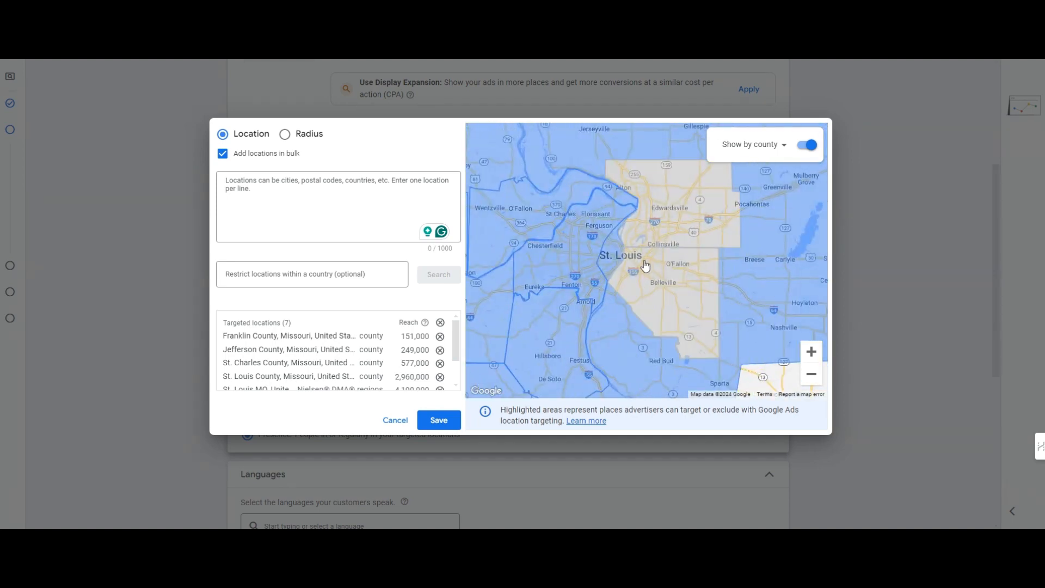
click(609, 258)
click(643, 311)
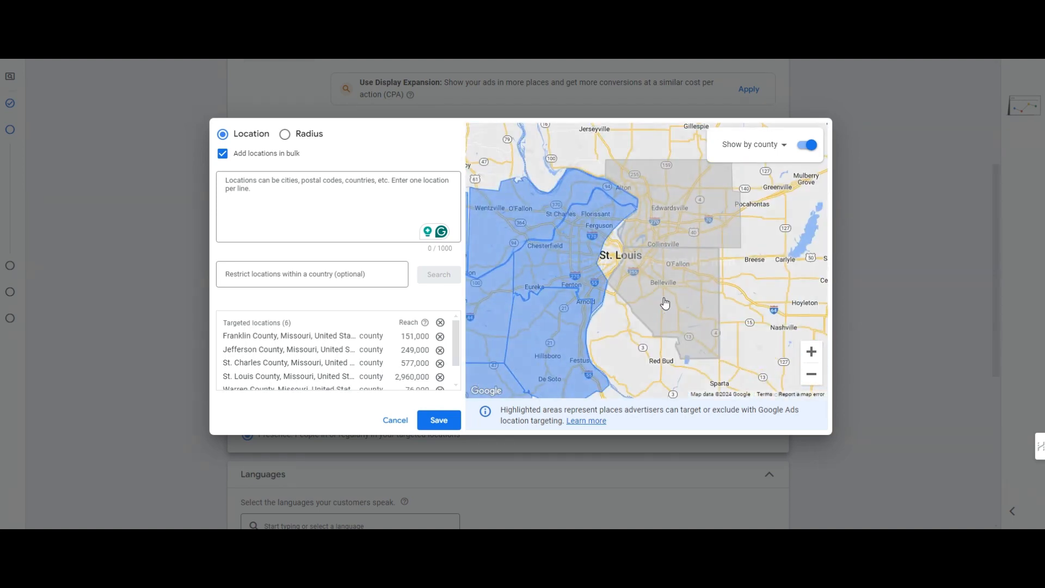
scroll(665, 303, down, 2)
drag(495, 166, 628, 206)
scroll(627, 206, down, 2)
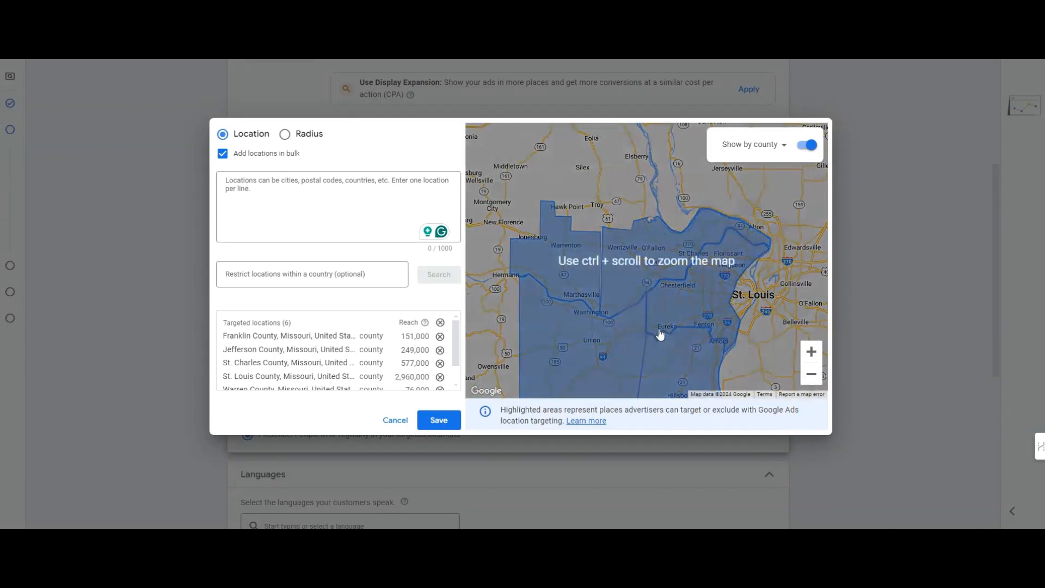
ctrl+scroll(626, 217, down, 1)
click(455, 418)
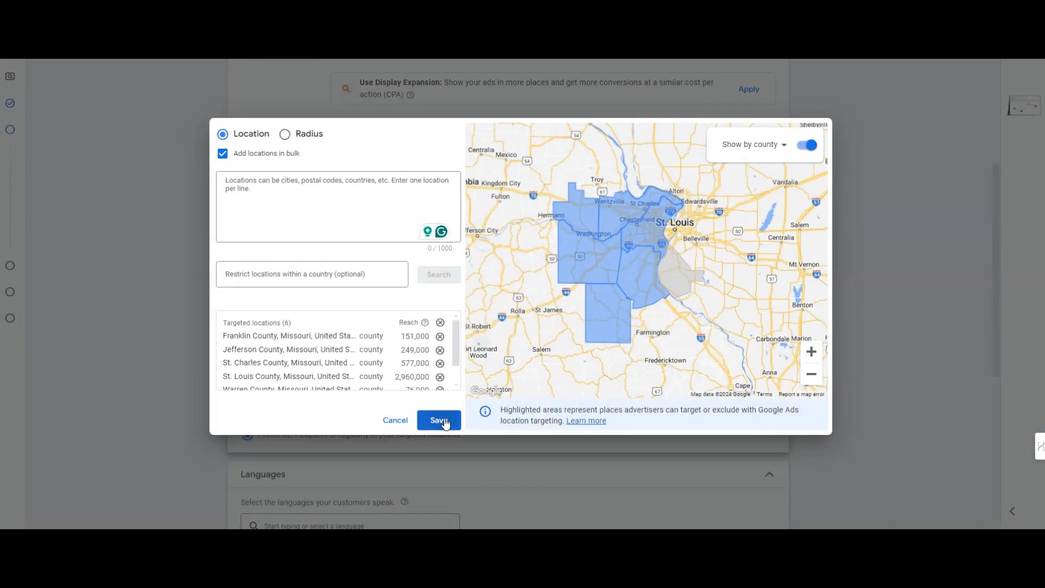
Step: Review the language, audience segment and broad match keyword settings, leaving the audience and broad match sections collapsed
scroll(613, 357, down, 4)
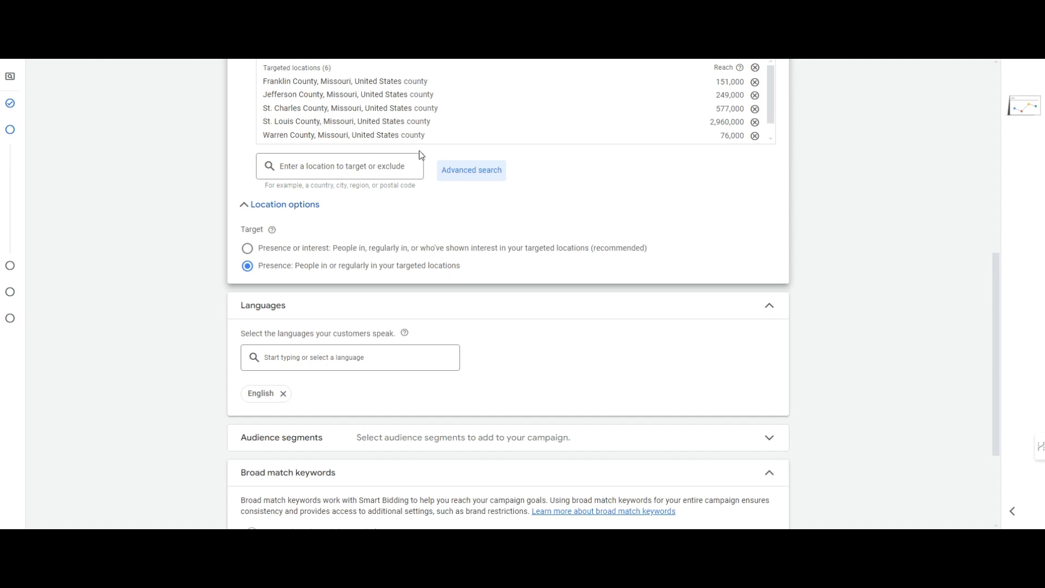
scroll(283, 416, down, 3)
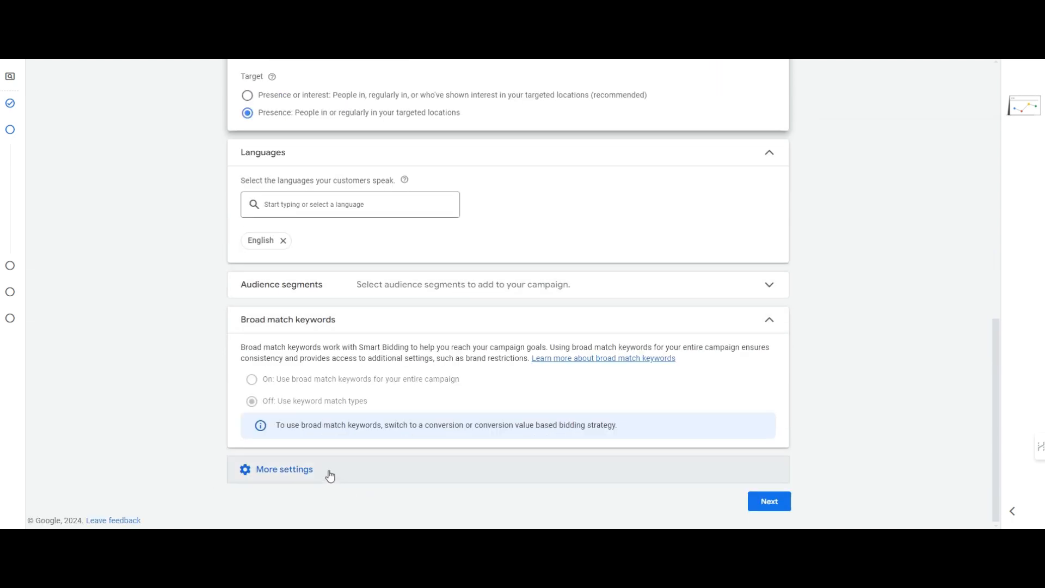
click(472, 293)
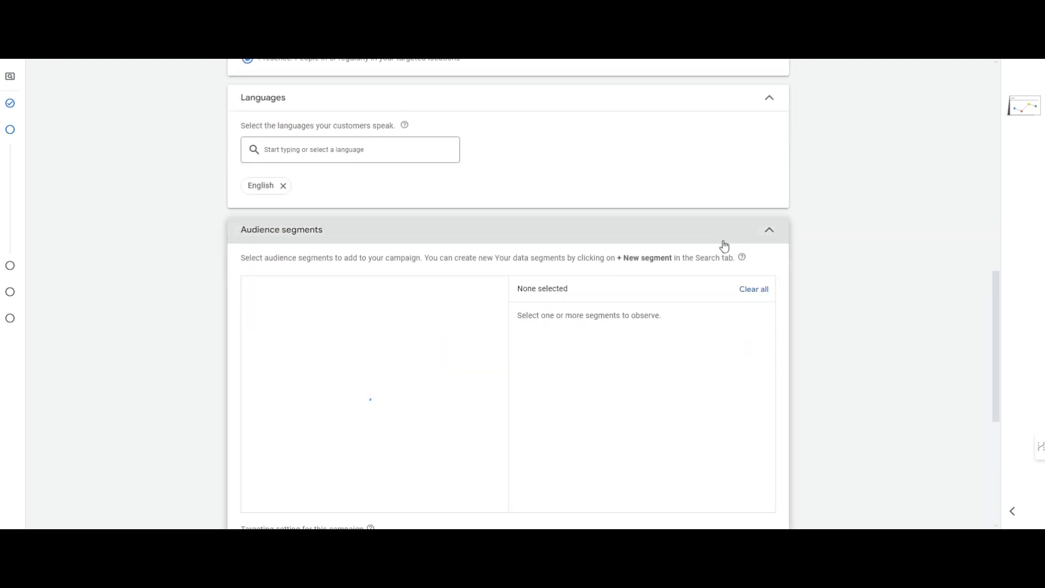
click(758, 238)
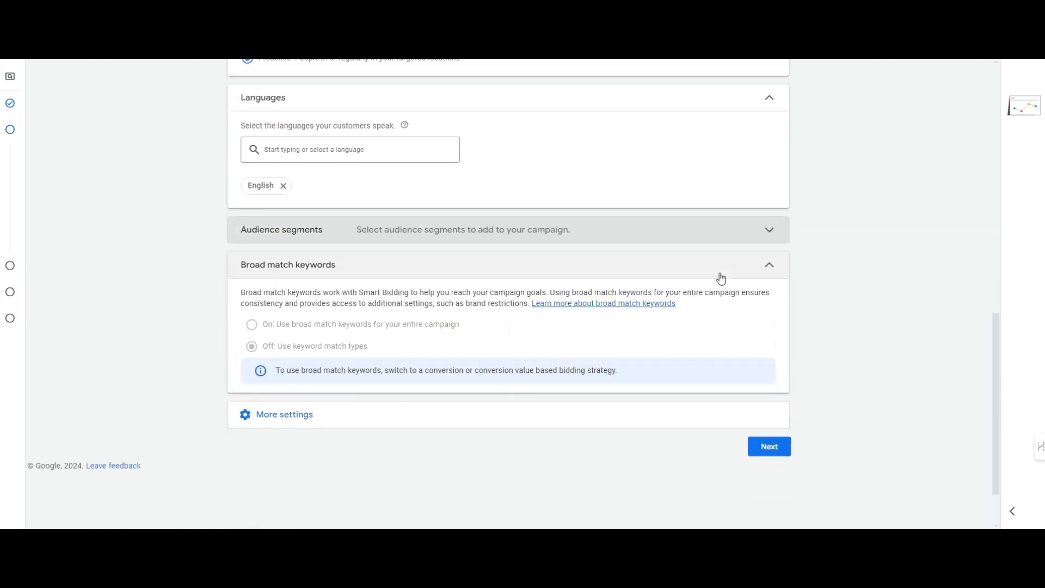
click(768, 266)
Step: Try the ad rotation option "Do not optimize: Rotate ads indefinitely", and switch back to "Optimize: Prefer best performing ads"
click(299, 290)
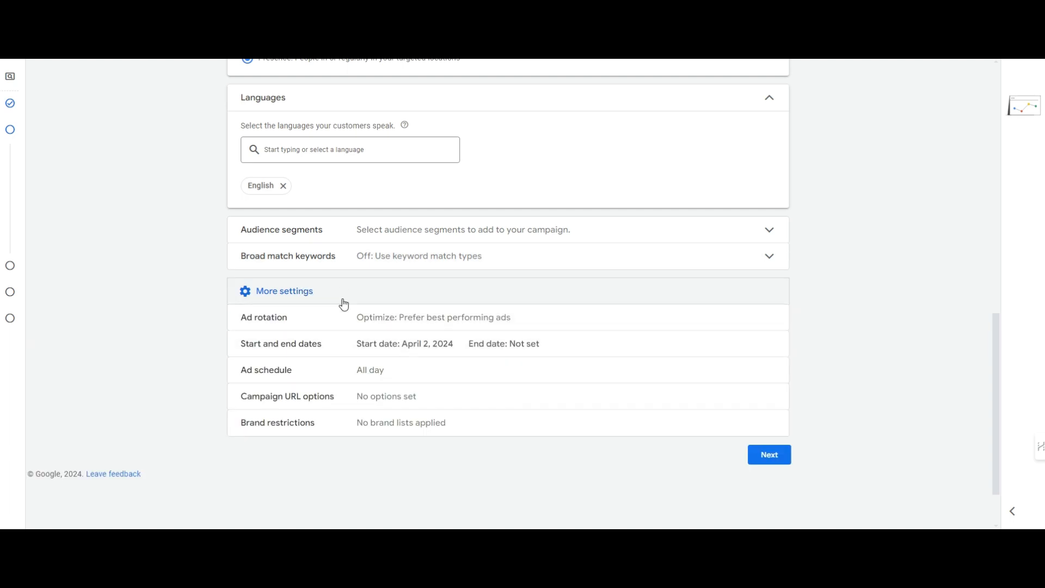
click(430, 318)
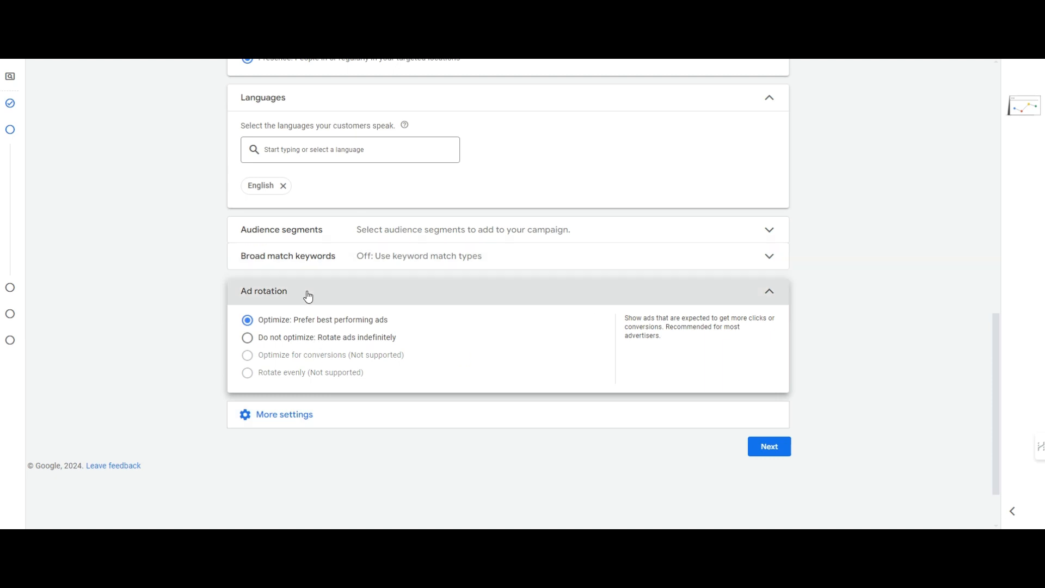
click(249, 338)
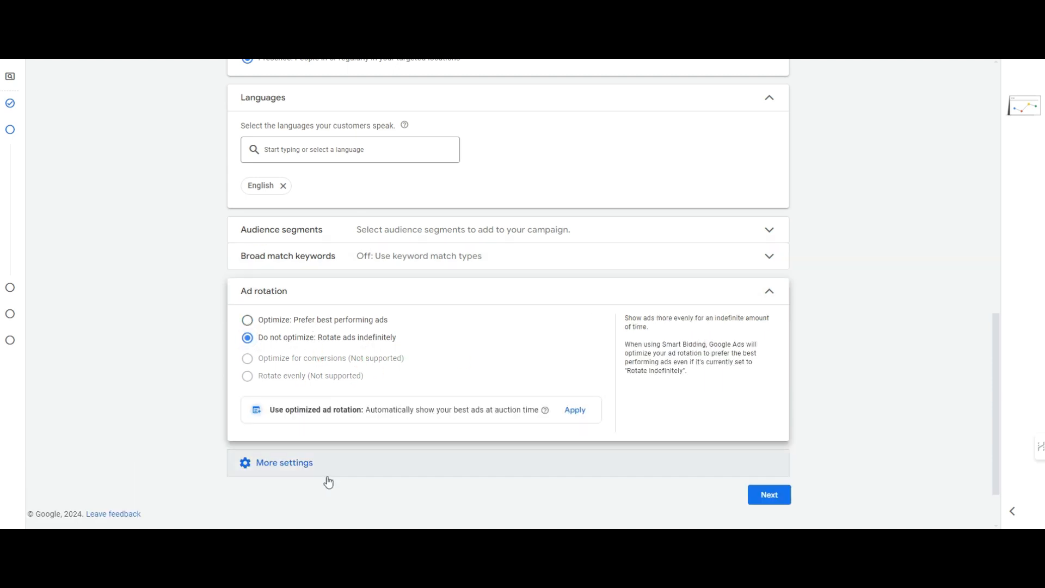
click(345, 321)
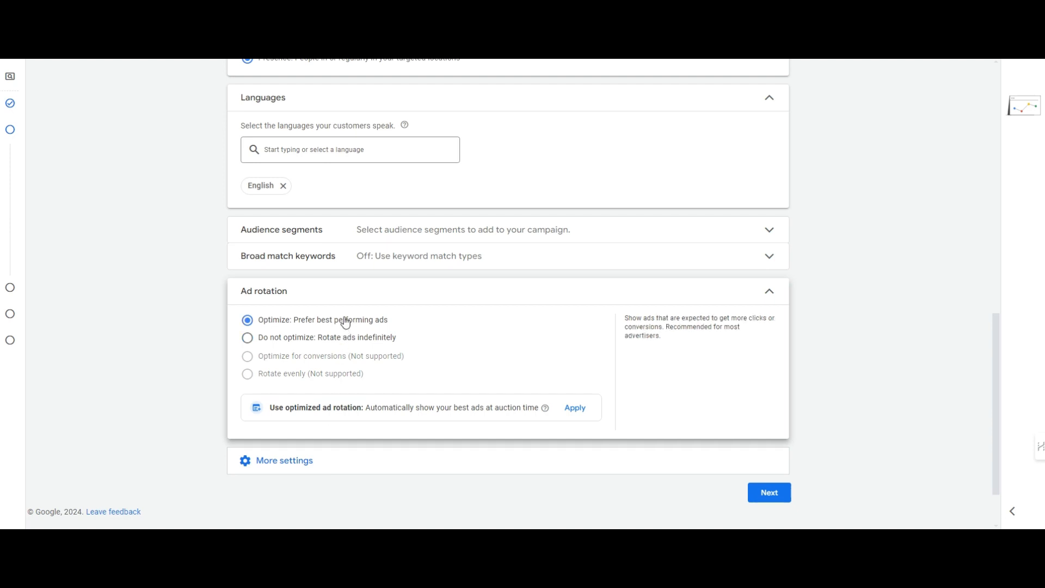
Step: Check the campaign's start and end dates, and set the ad schedule days to Mondays - Fridays
click(340, 414)
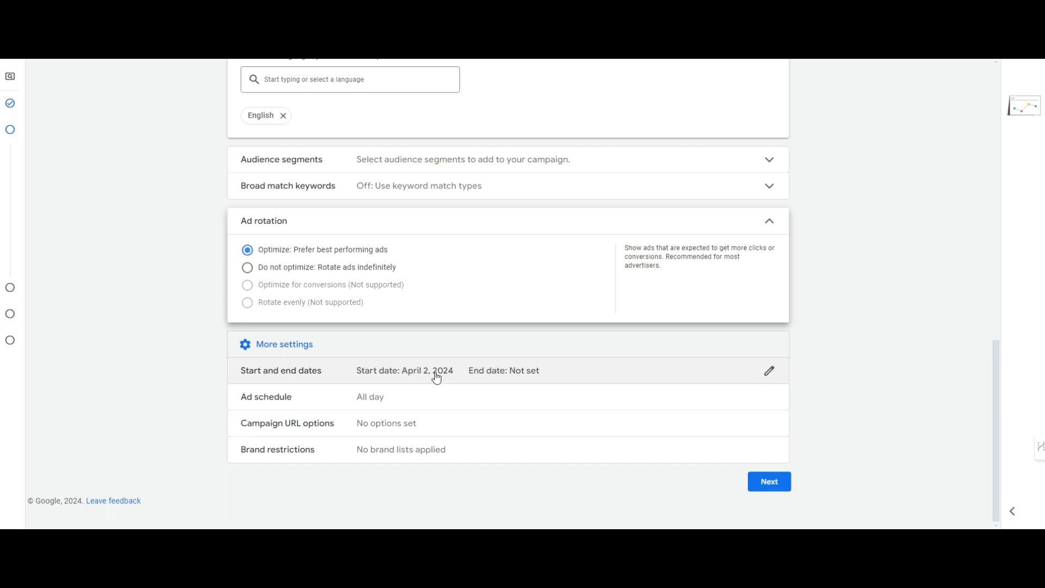
click(437, 376)
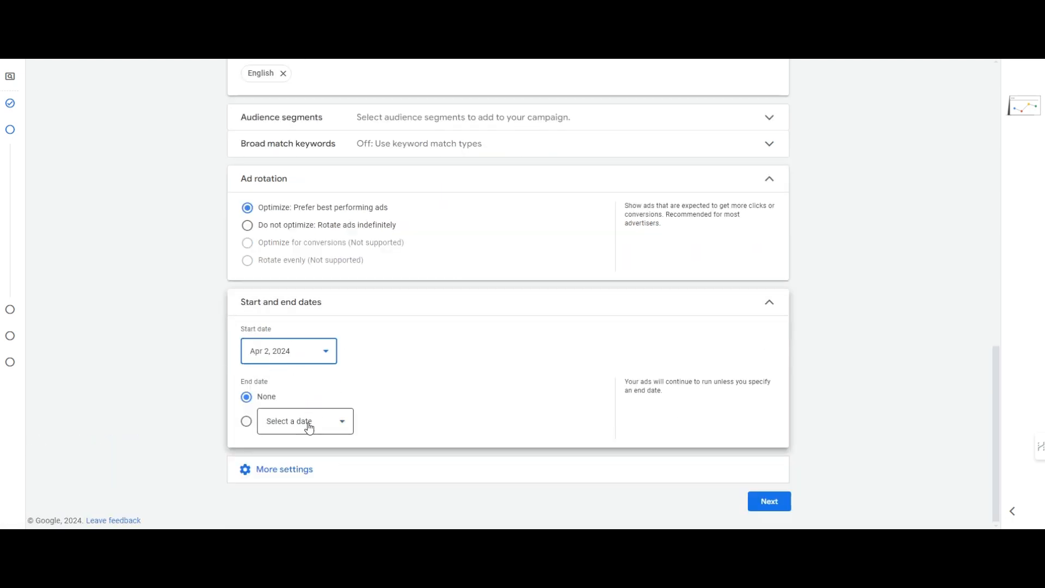
click(322, 462)
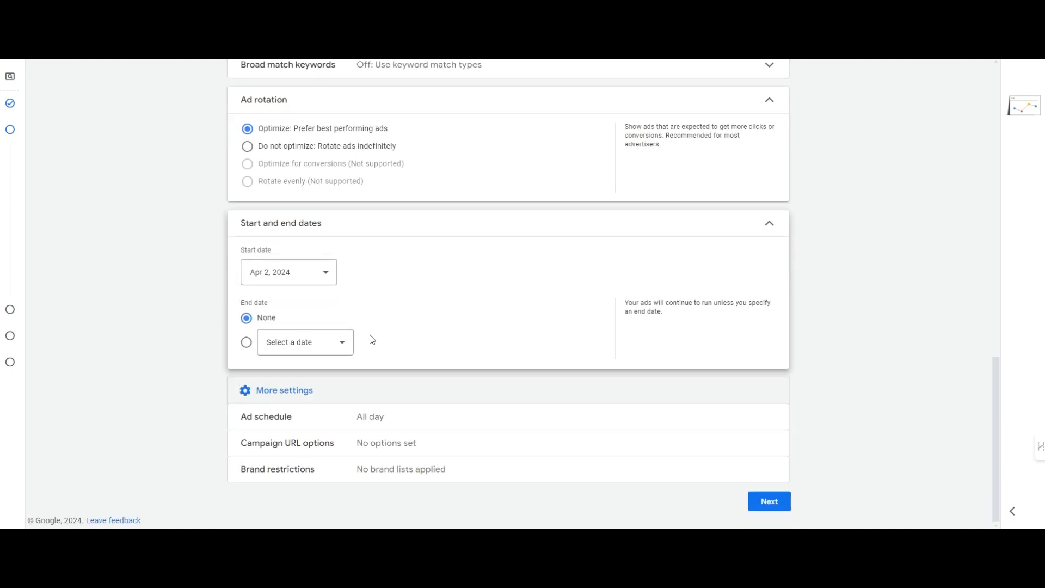
click(399, 422)
click(305, 368)
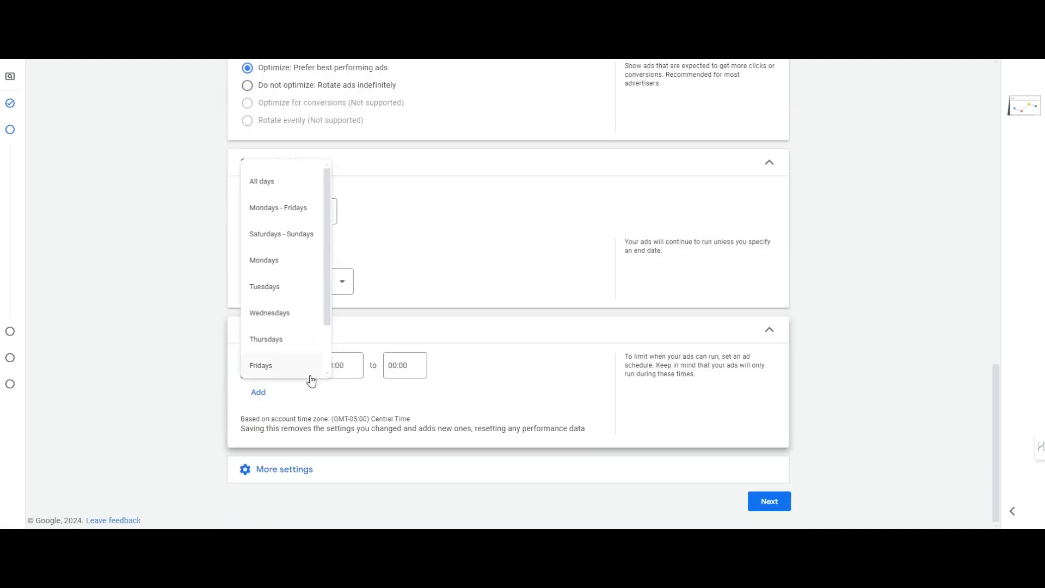
click(299, 221)
Step: Set the Mondays - Fridays ad schedule to run from 08:00 to 18:00
click(354, 359)
scroll(375, 238, down, 5)
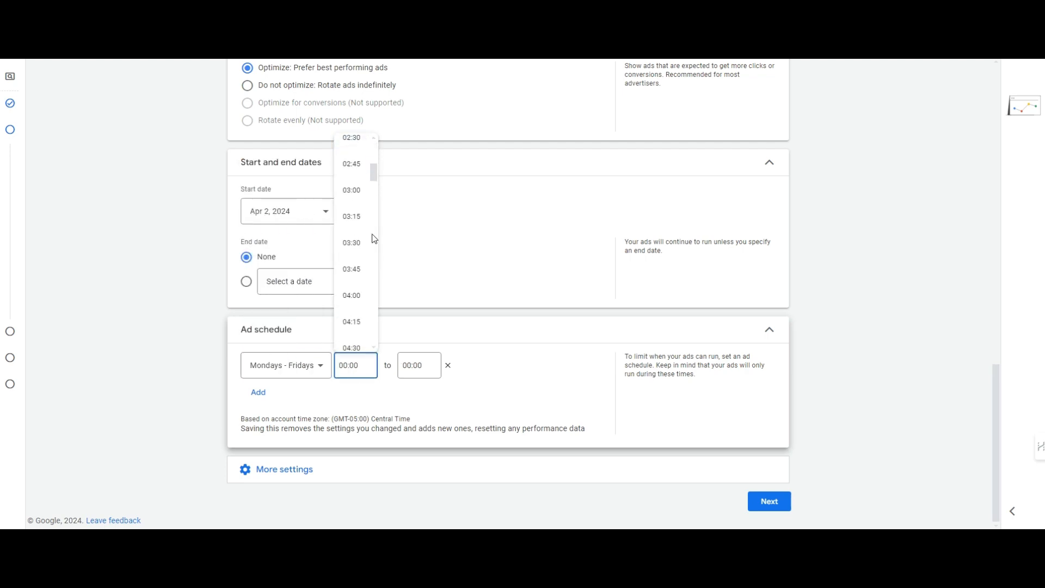
scroll(374, 239, down, 10)
click(355, 170)
click(419, 365)
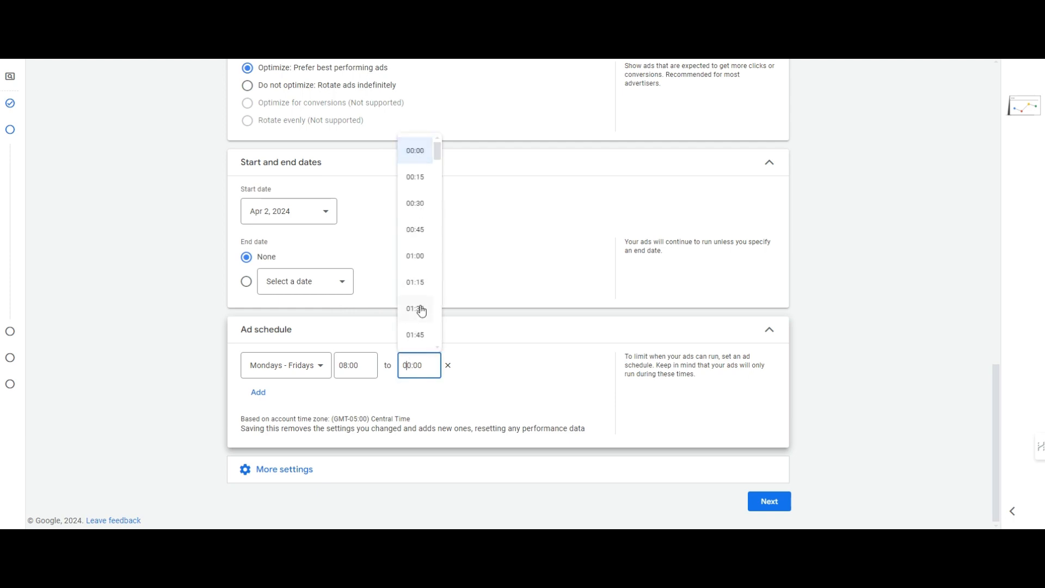
scroll(422, 305, down, 20)
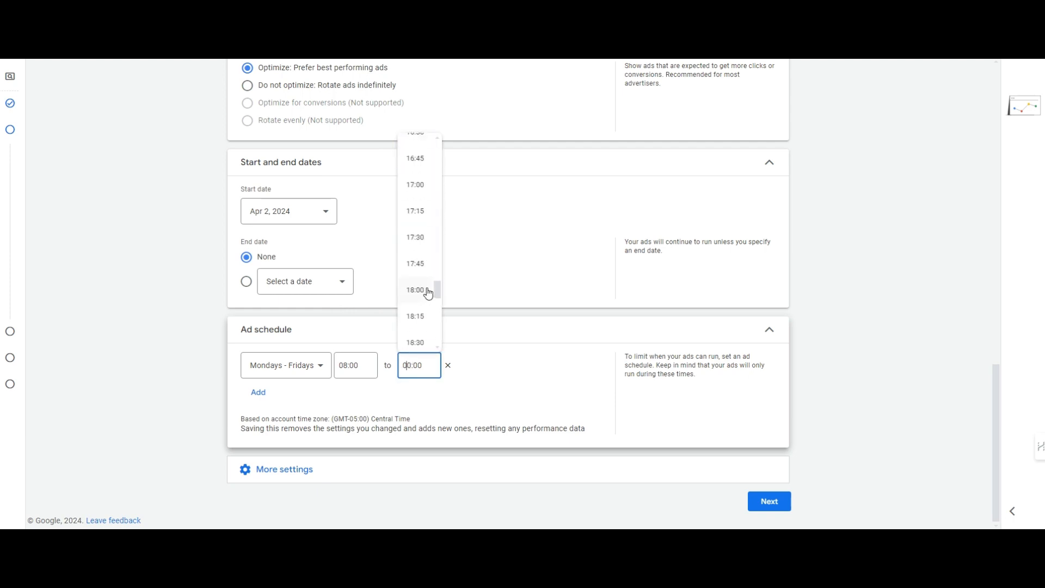
scroll(428, 293, down, 2)
click(416, 245)
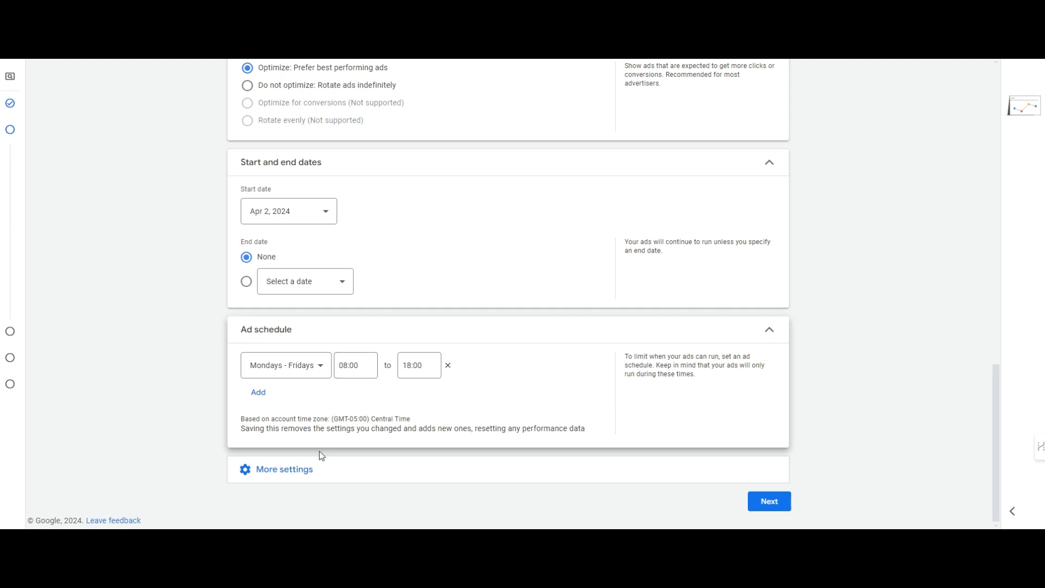
Step: Check the remaining campaign settings, continue to the Keywords and ads stage, and choose to create the ad without AI suggestions
click(322, 468)
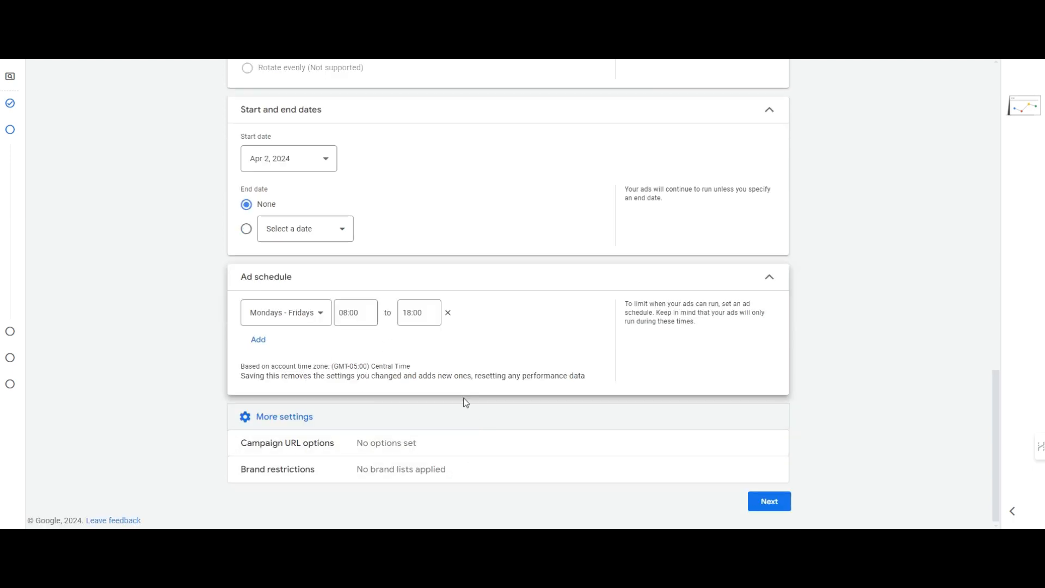
click(769, 501)
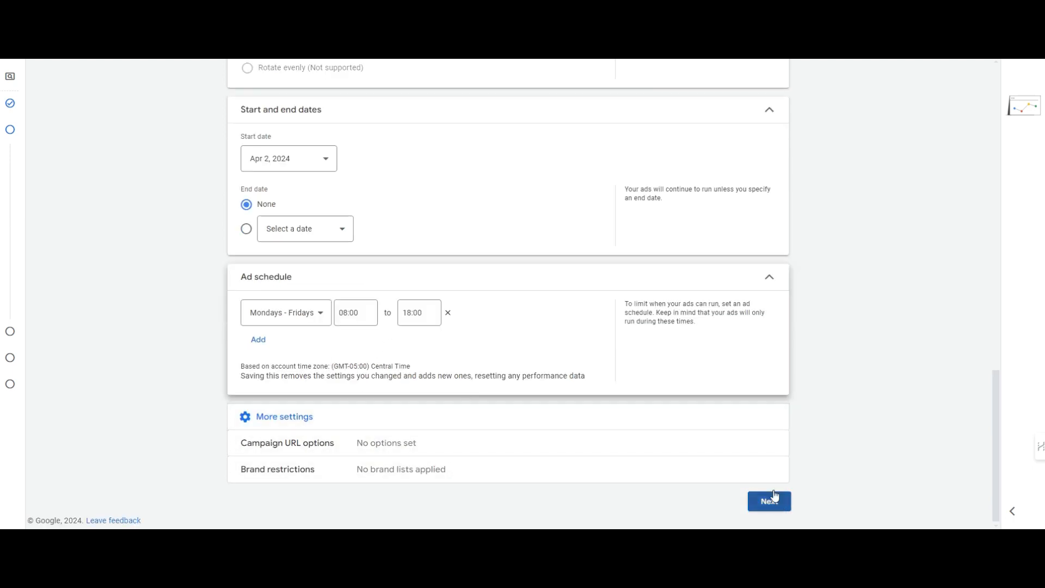
click(676, 220)
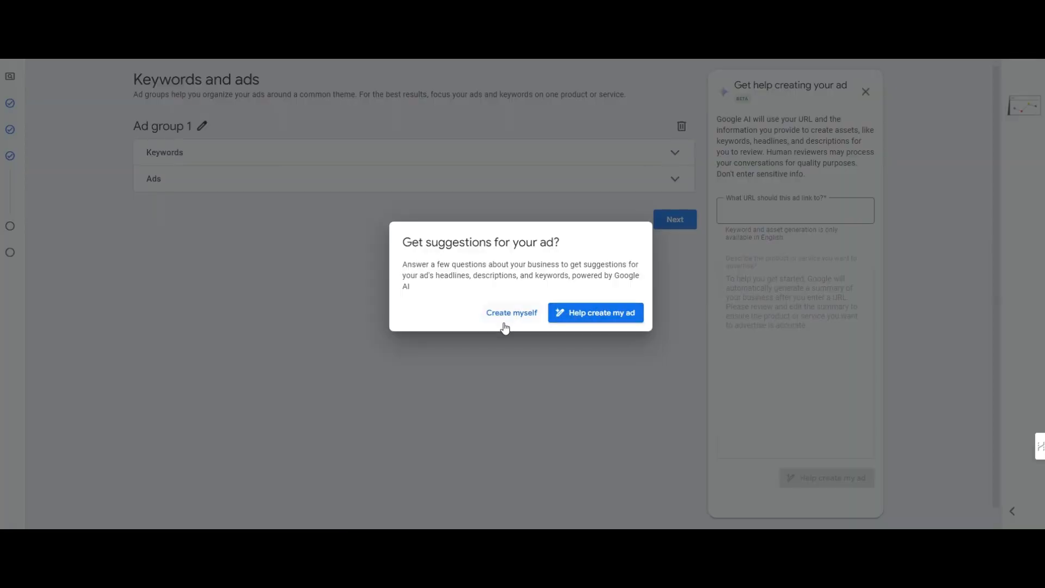
click(553, 315)
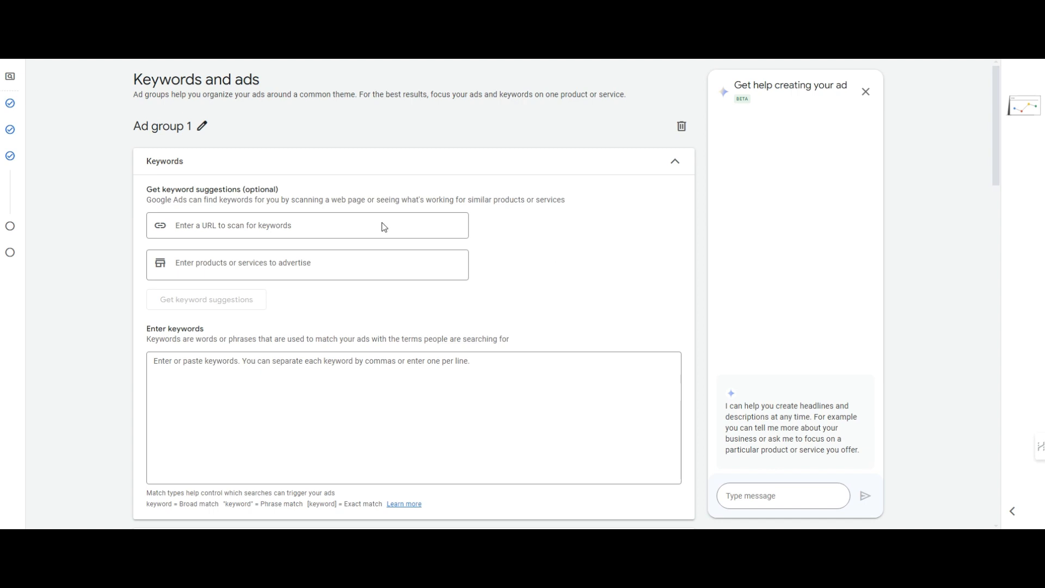
Step: Rename the ad group as "Pest Control"
click(202, 127)
drag(202, 128, 137, 138)
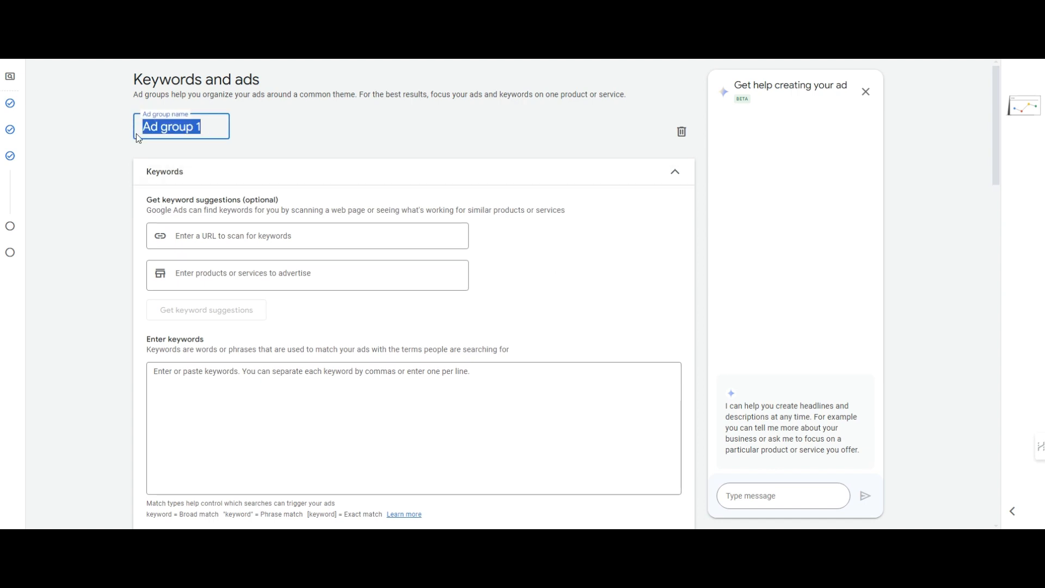
text(Pest Control)
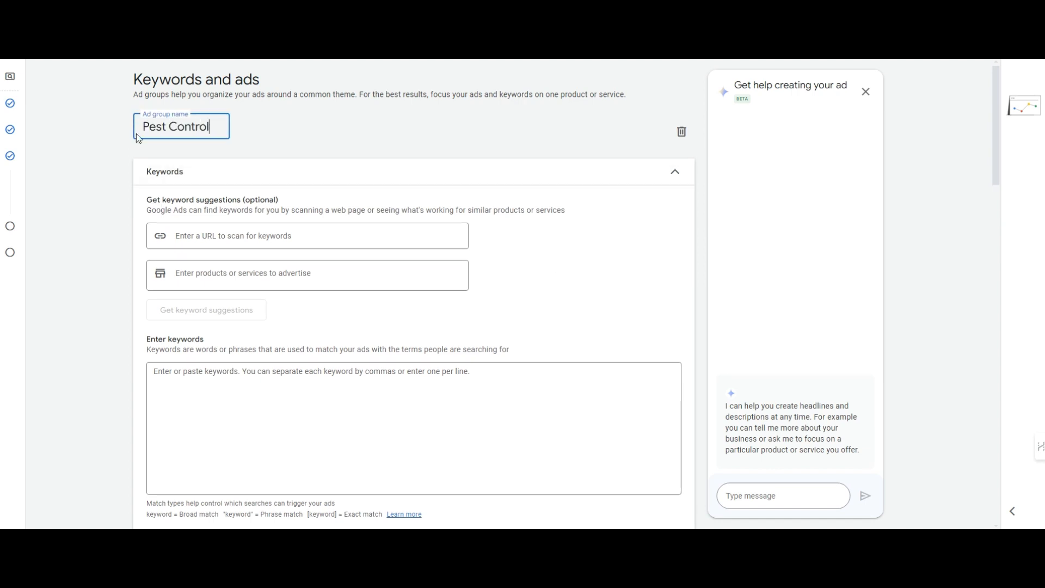
click(303, 225)
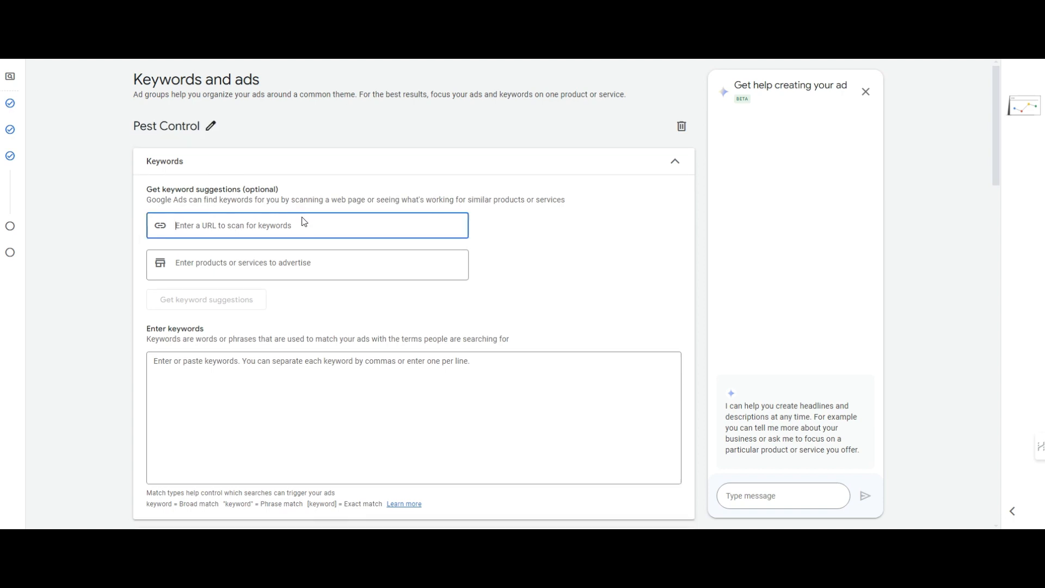
Step: Add "pest control" and "pest control services" as the products or services to advertise for keyword suggestions
click(235, 263)
text(pest)
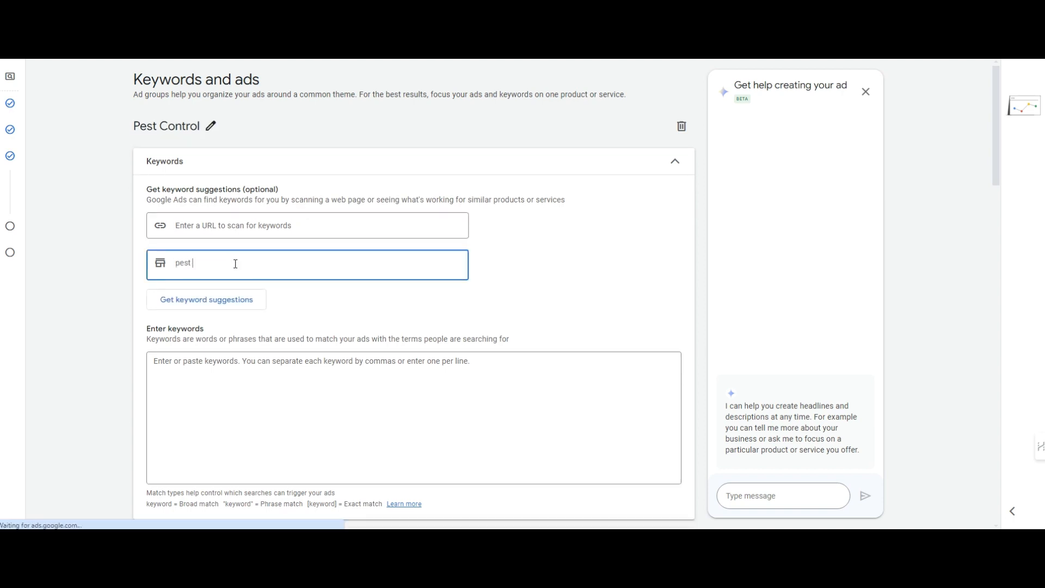
text( control)
key(Return)
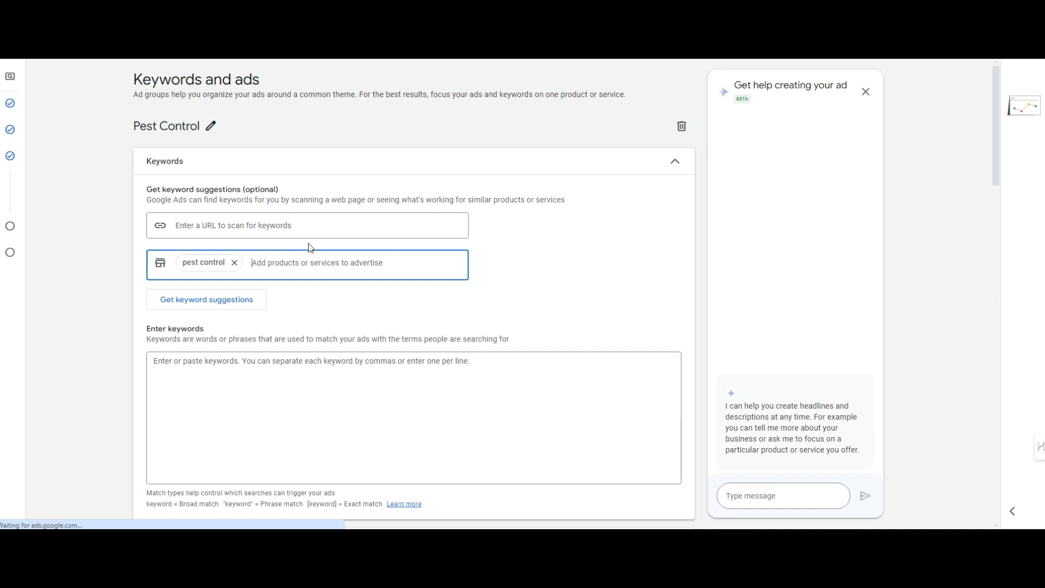
text(pest control services)
key(Return)
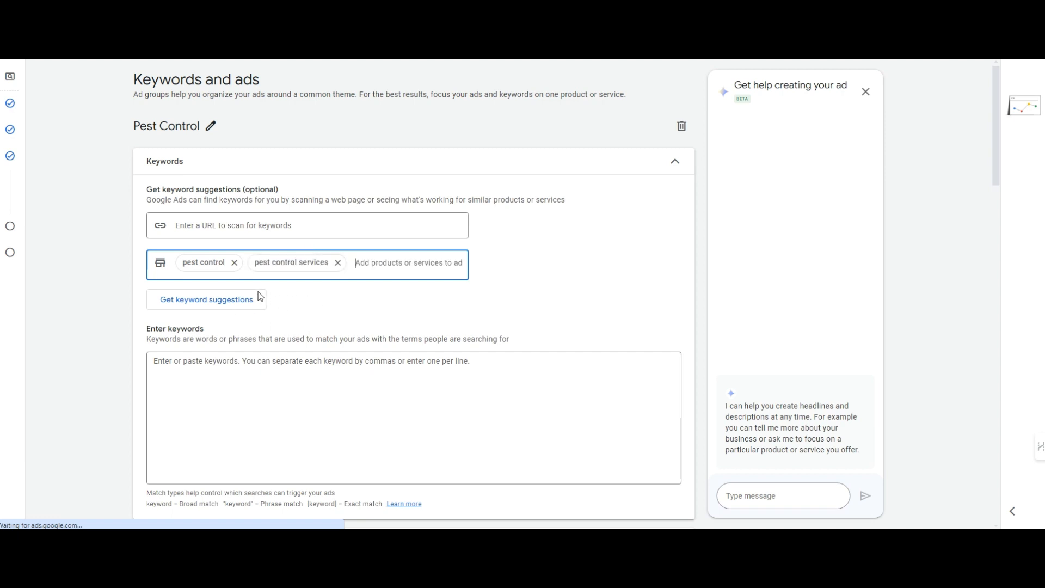
Step: Get keyword suggestions based on the entered pest control products and services
scroll(261, 297, down, 1)
scroll(229, 251, down, 1)
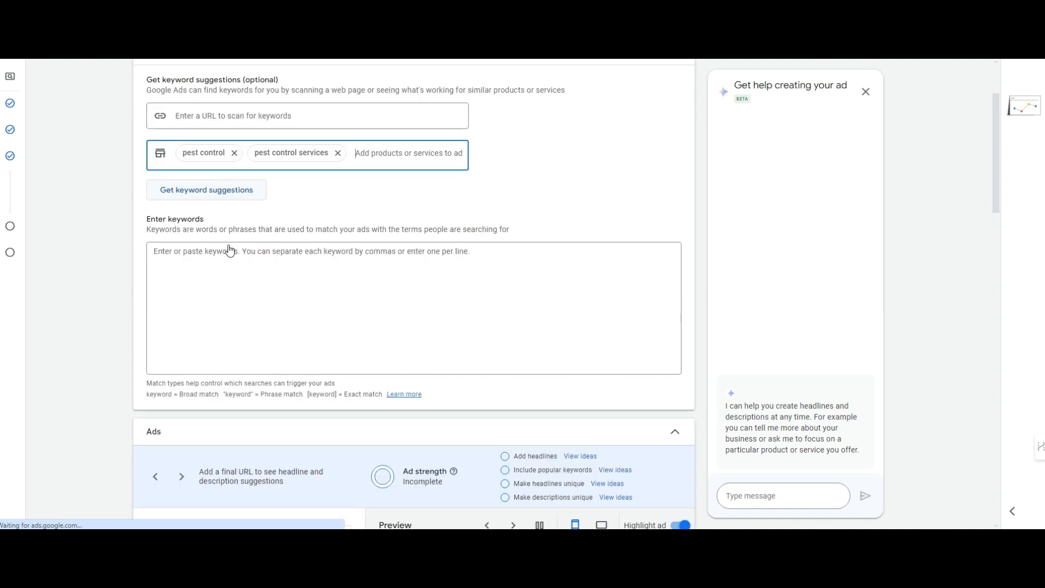
click(236, 195)
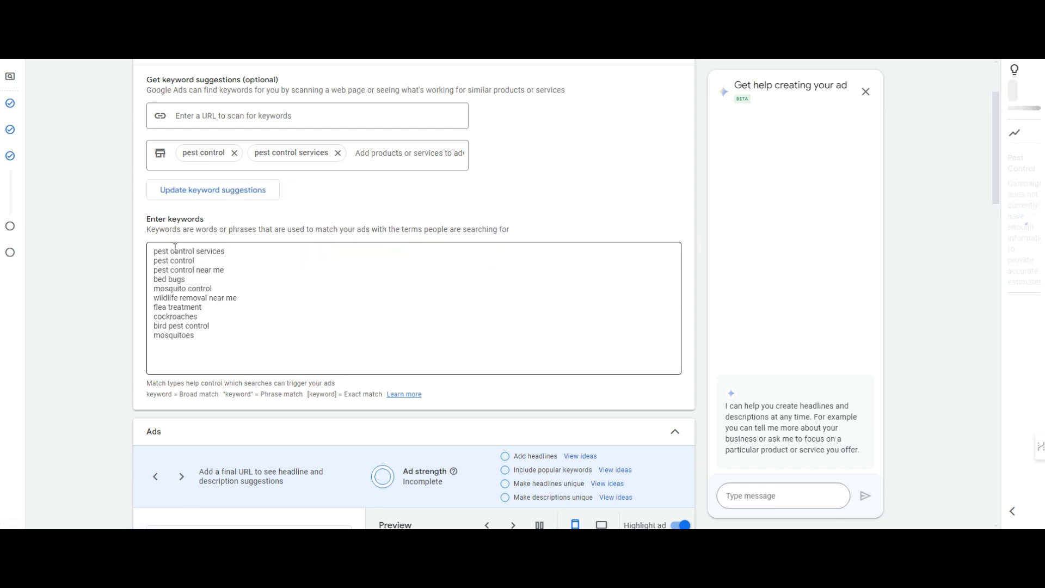
Step: Remove all suggested keywords except "pest control services", "pest control" and "pest control near me" from the keyword list
triple_click(227, 250)
drag(234, 270, 135, 276)
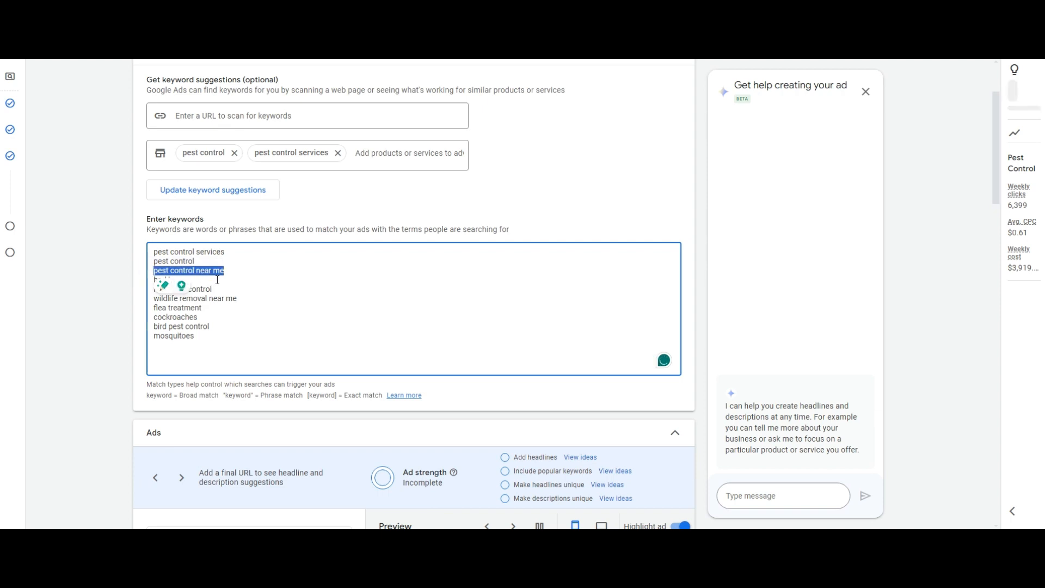
drag(233, 280, 118, 262)
drag(219, 289, 154, 278)
key(BackSpace)
drag(259, 291, 152, 291)
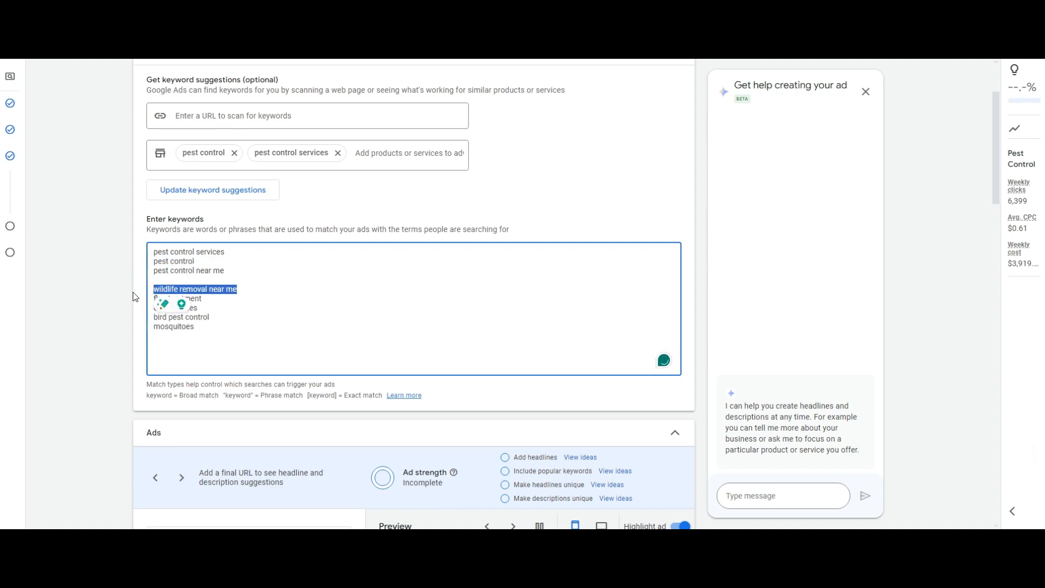
key(BackSpace)
drag(219, 328, 148, 304)
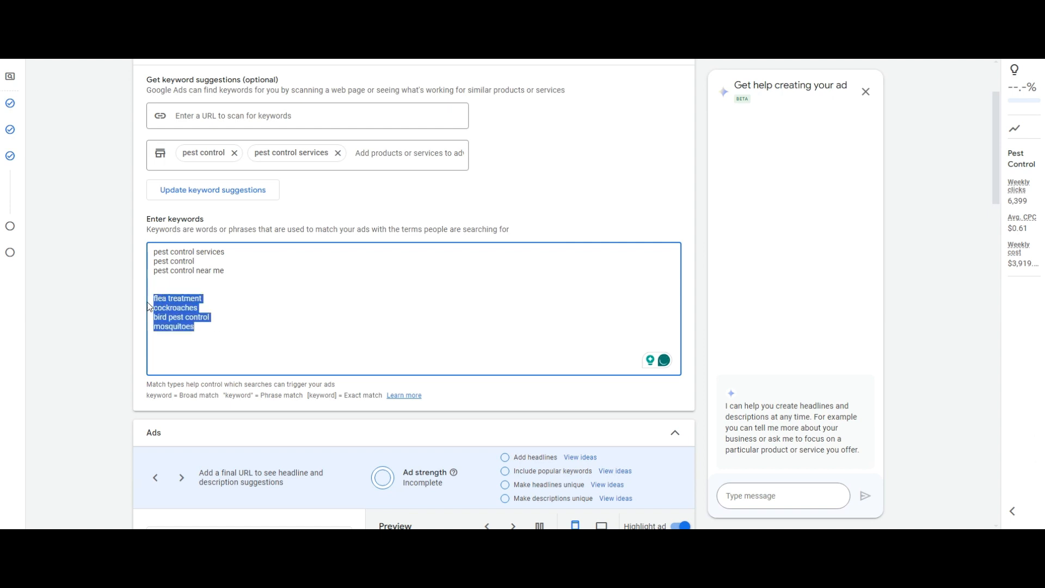
key(BackSpace)
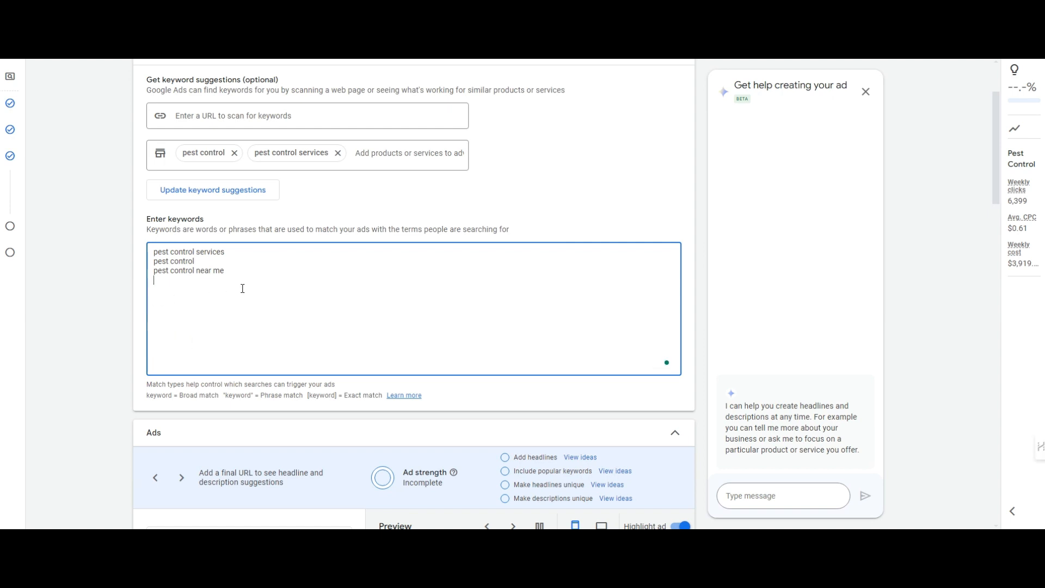
Step: Add "pest control company" and "pest control service" as separate keywords at the end of the list
text(pest)
key(ctrl+shift+Left)
key(ctrl+shift+Left)
key(ctrl+shift+Left)
key(ctrl+c)
key(Right)
key(Return)
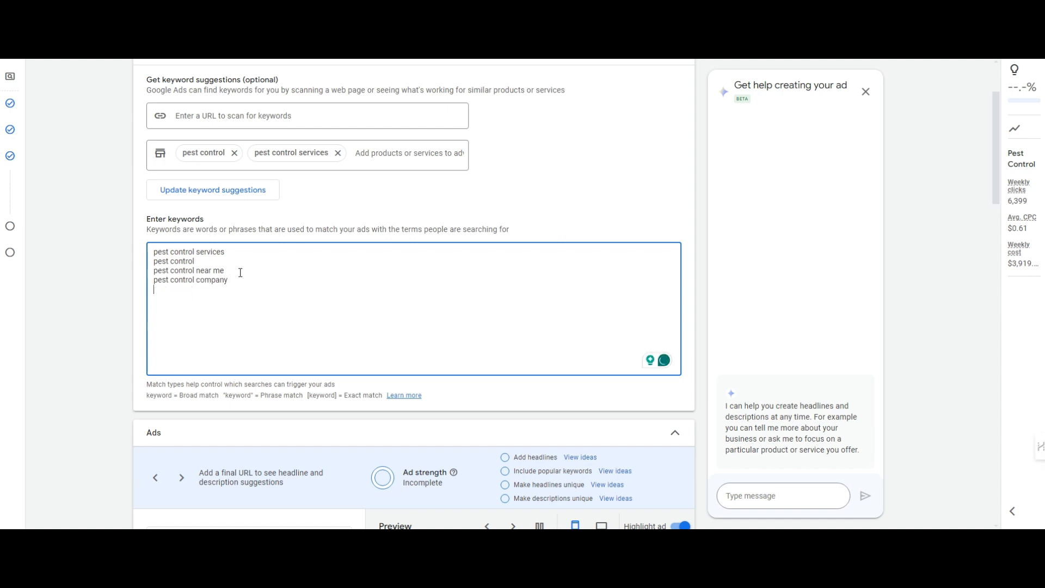
key(ctrl+v)
key(ctrl+BackSpace)
text(se)
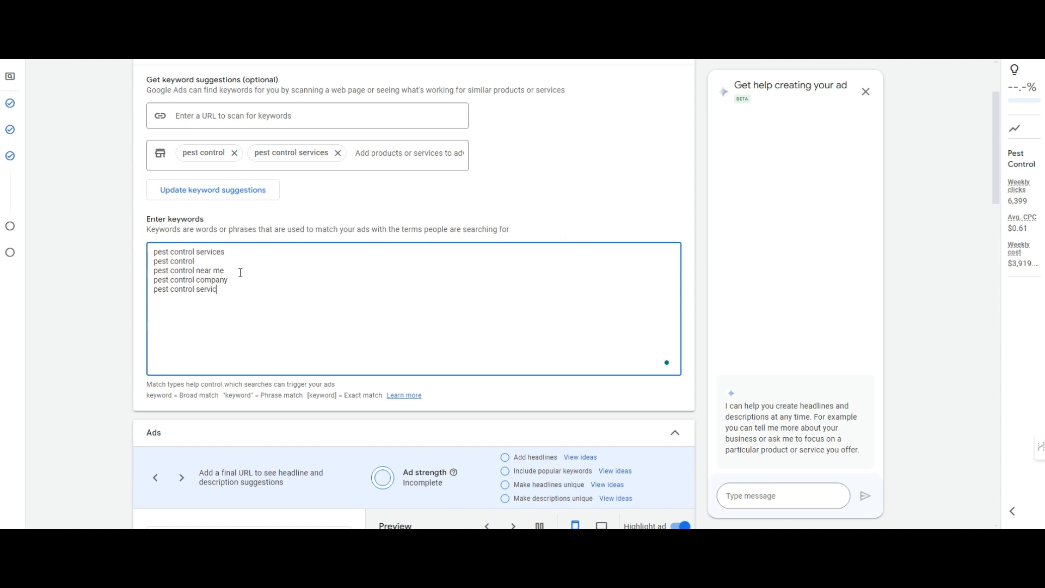
key(ctrl+v)
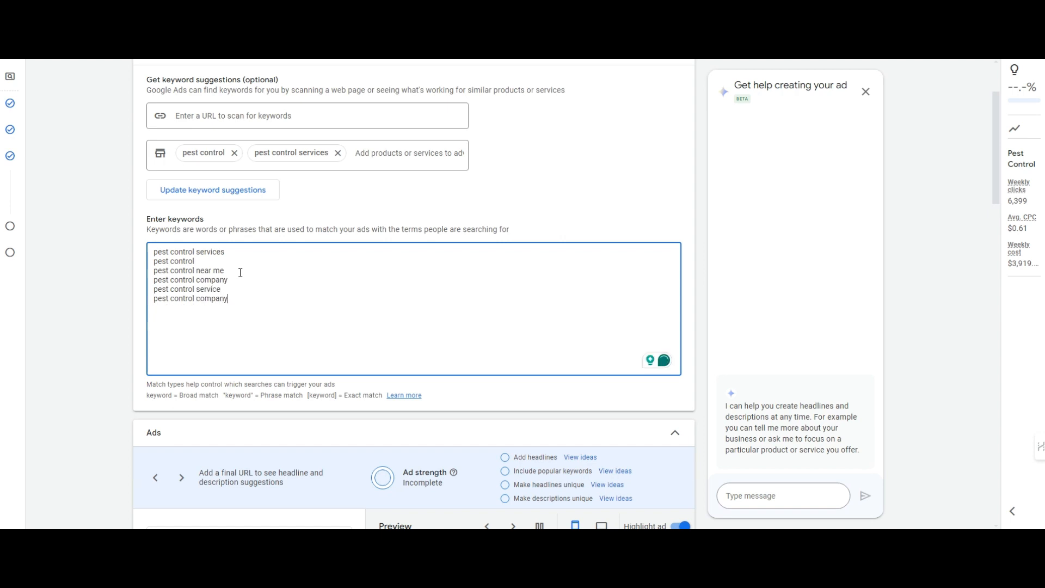
key(ctrl+shift+Left)
key(ctrl+shift+Left)
key(Left)
key(ctrl+shift+Right)
text(treatment)
triple_click(248, 298)
click(262, 298)
drag(262, 298, 91, 299)
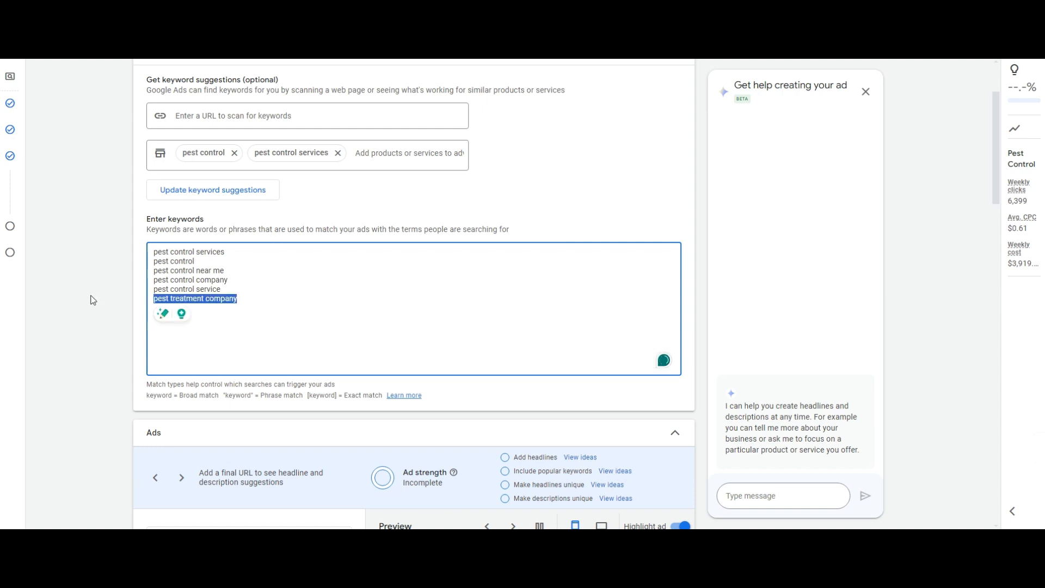
key(BackSpace)
key(BackSpace)
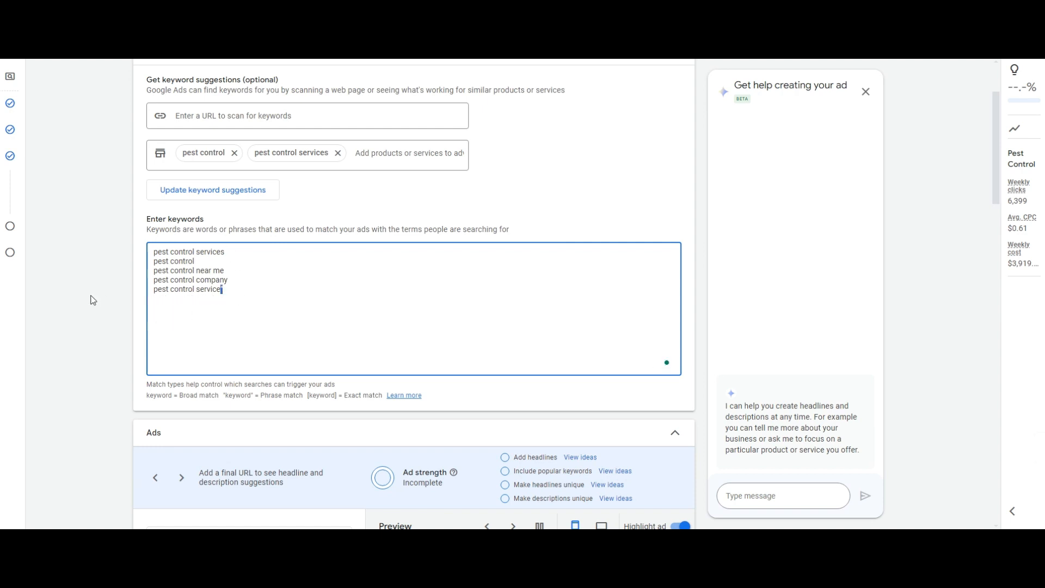
Step: Make the listed keywords phrase match by adding quotation marks around them
key(Up)
key(Right)
key(Right)
text(")
key(Home)
key(Home)
text(")
key(Down)
key(Home)
text(")
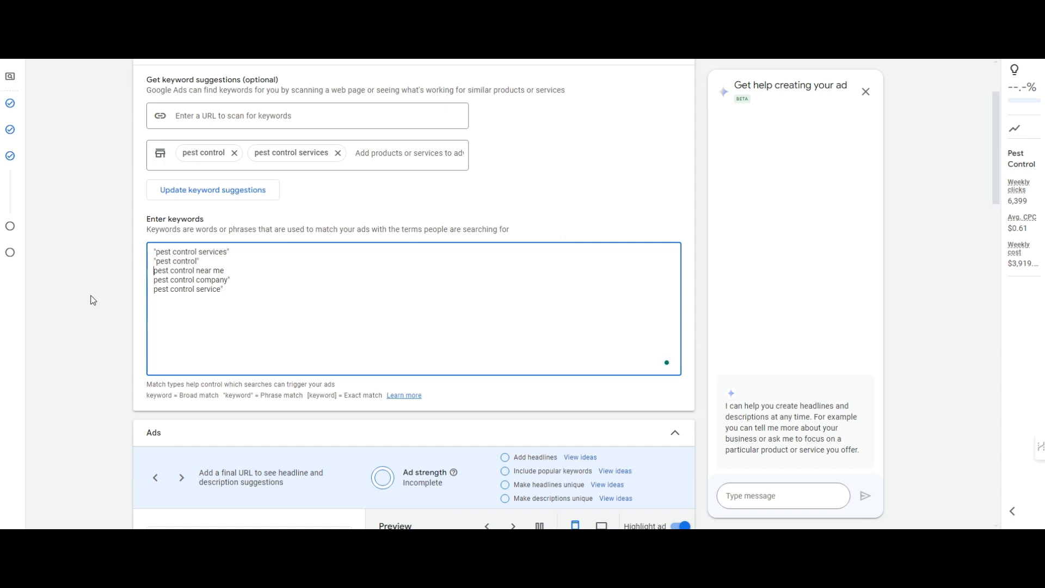
key(Down)
key(Home)
text(")
key(Down)
key(Home)
text(")
key(Down)
key(Home)
text(")
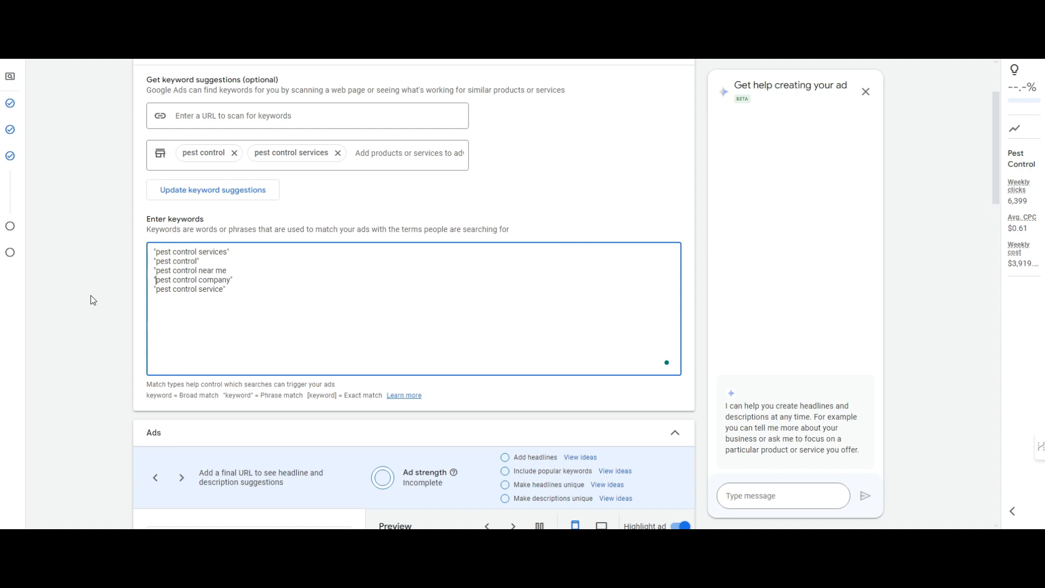
Step: Change the keywords "pest control" and "pest control near me" to exact match by enclosing them in square brackets
key(Up)
key(BackSpace)
key(End)
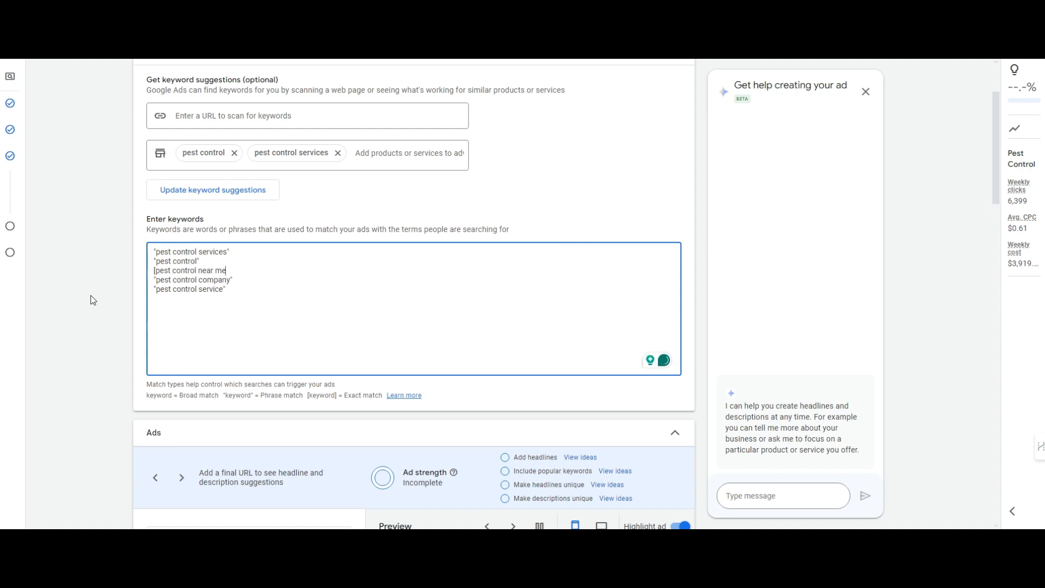
click(207, 257)
key(Home)
key(shift+Right)
text([)
drag(199, 266, 130, 267)
click(195, 271)
click(218, 279)
drag(244, 280, 150, 269)
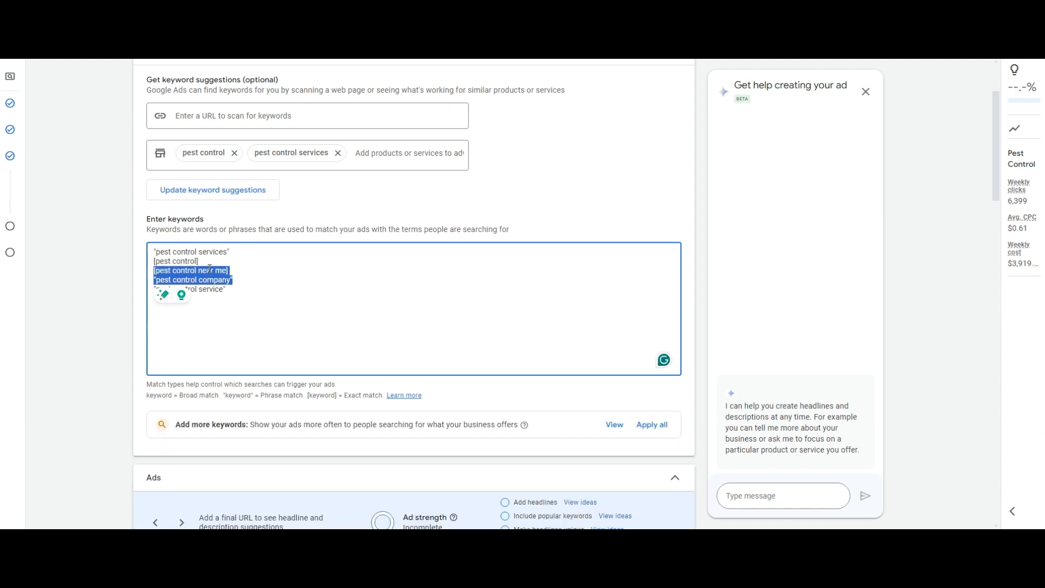
click(209, 269)
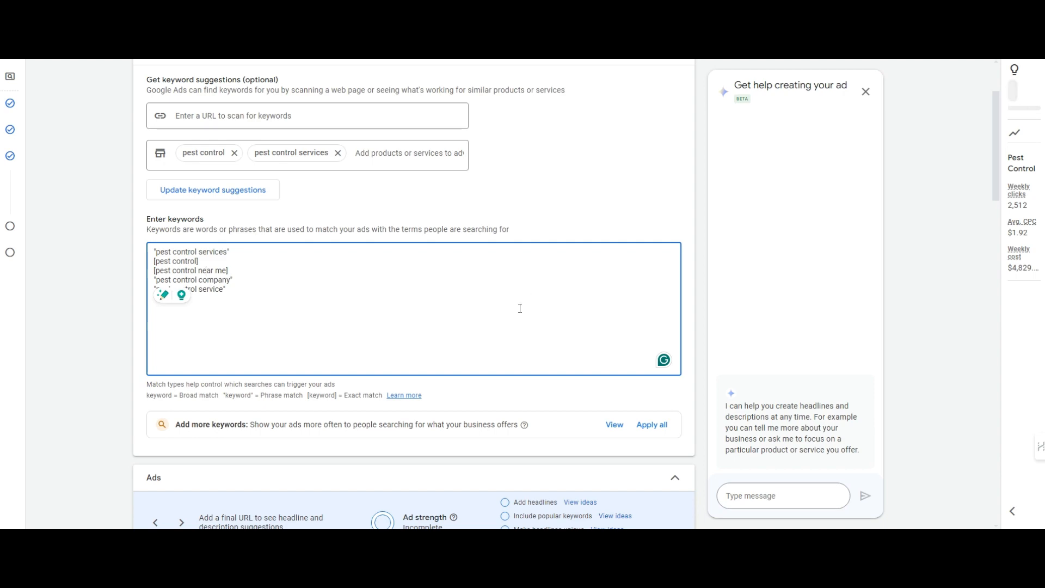
Step: Review the recommended additional keywords, dismiss them without adding any, and check the entered keyword list
scroll(406, 331, down, 3)
click(613, 259)
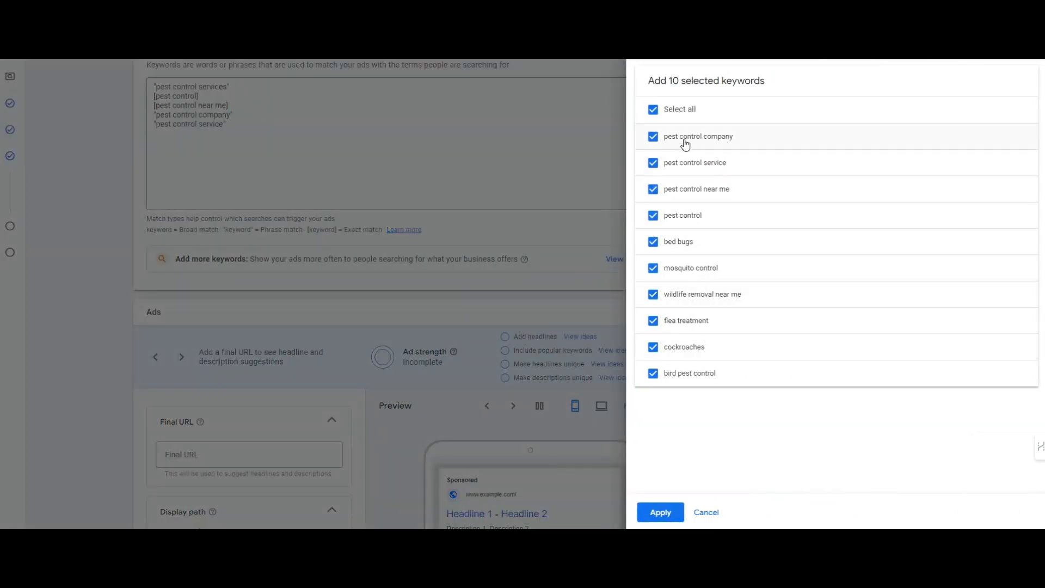
click(714, 518)
scroll(396, 247, up, 2)
drag(226, 245, 153, 194)
click(287, 262)
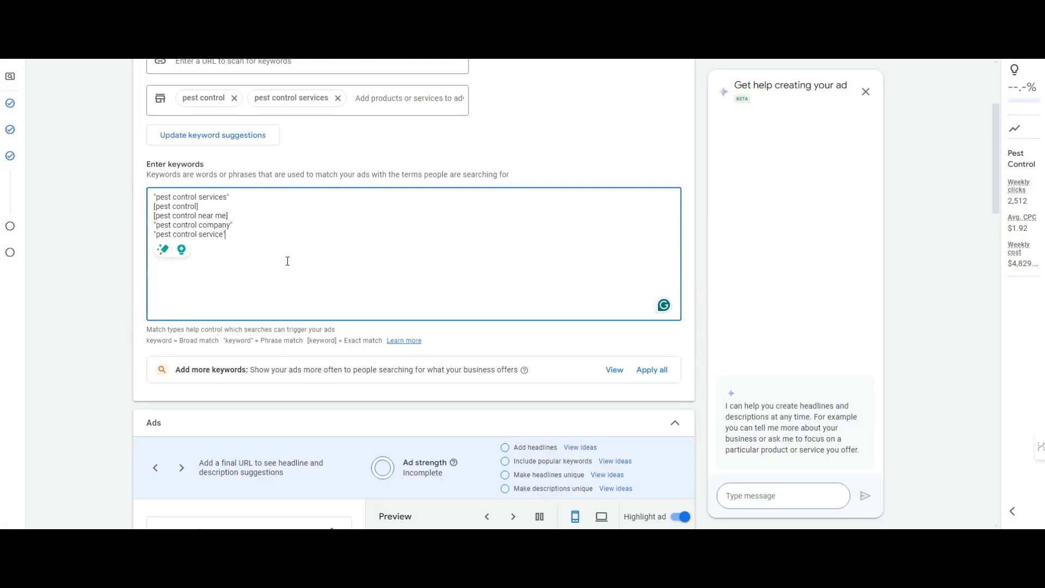
scroll(320, 256, down, 4)
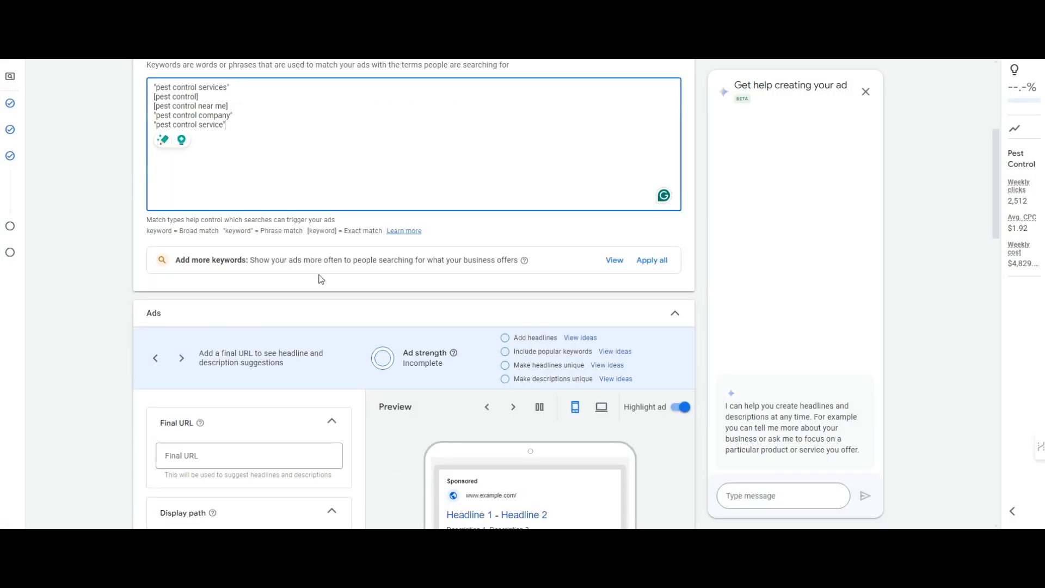
click(212, 353)
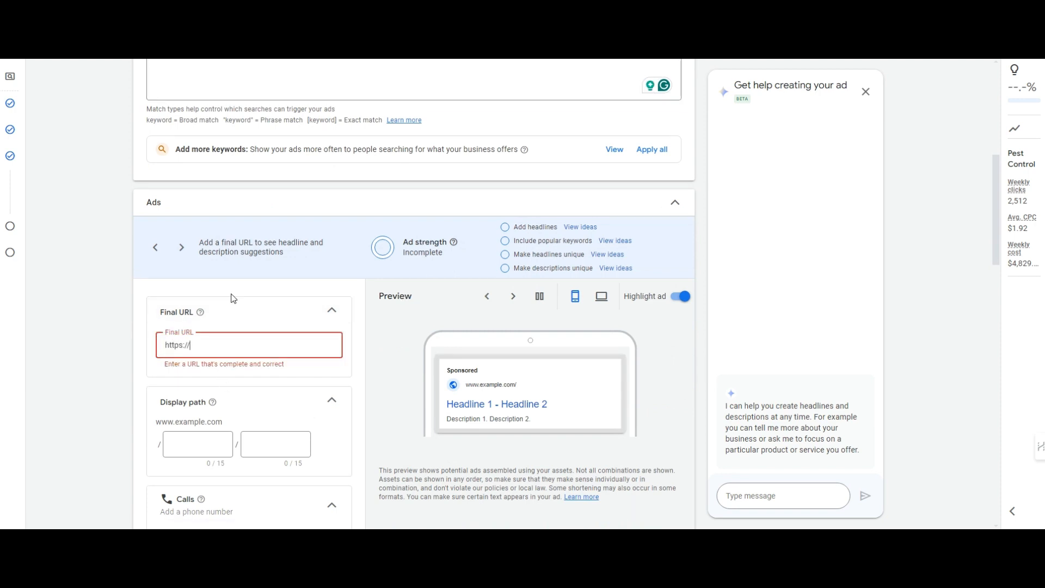
text(pestcontrol.com)
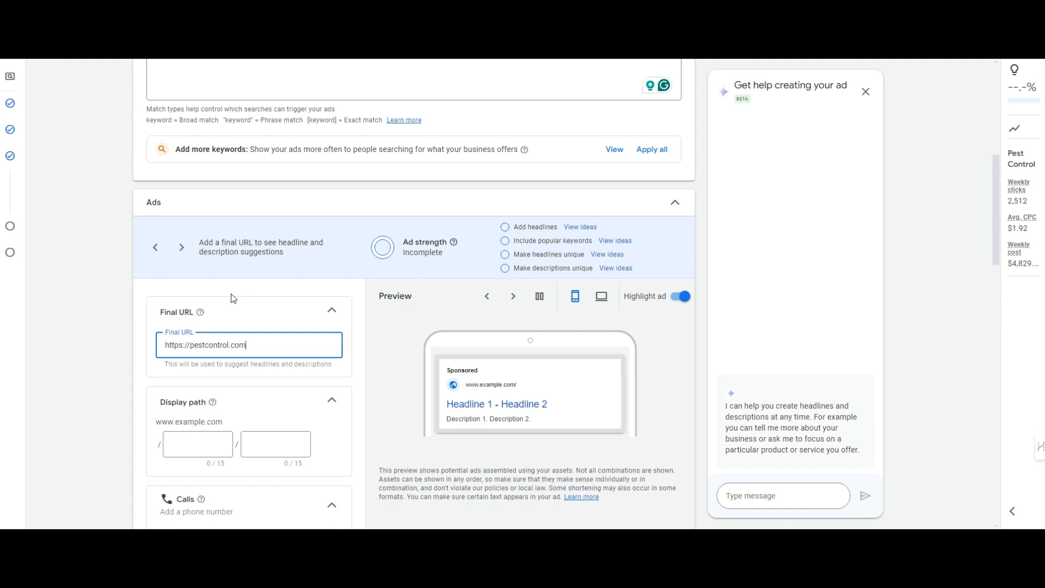
triple_click(263, 340)
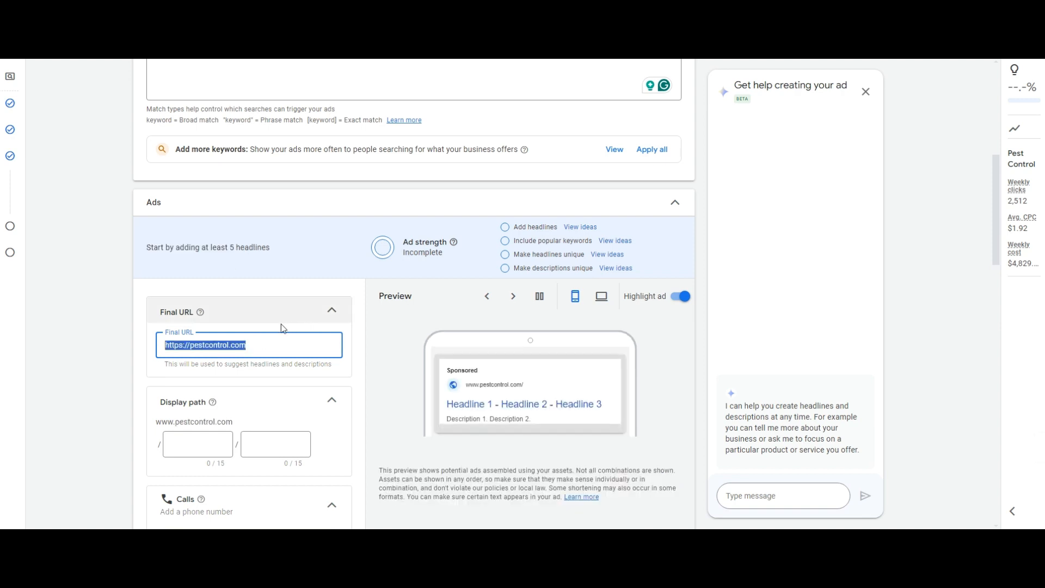
click(389, 371)
Step: Set the ad's display path to "Pest" and "Control"
click(205, 439)
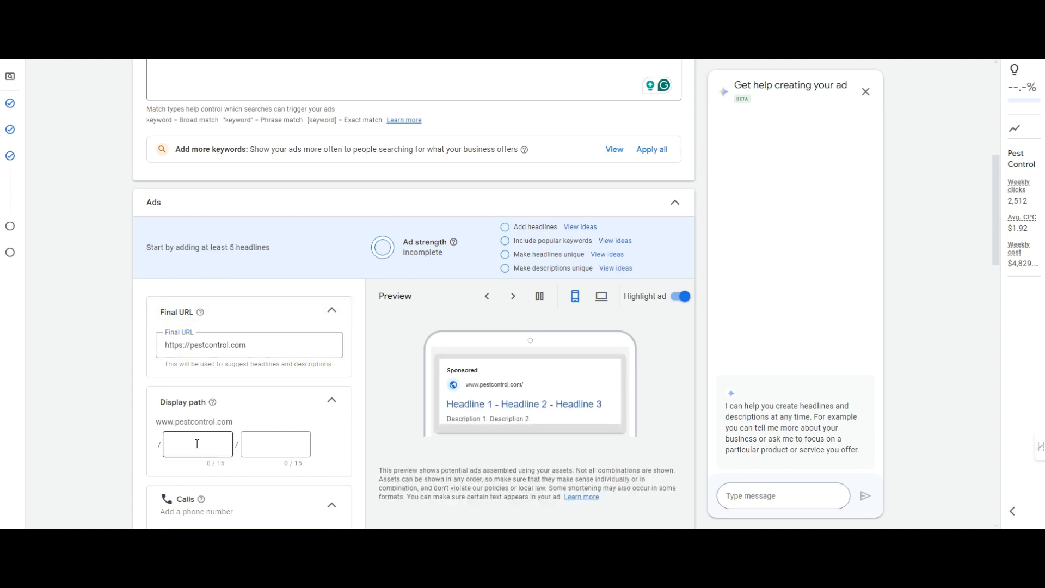
text(Pest)
key(Tab)
text(Control)
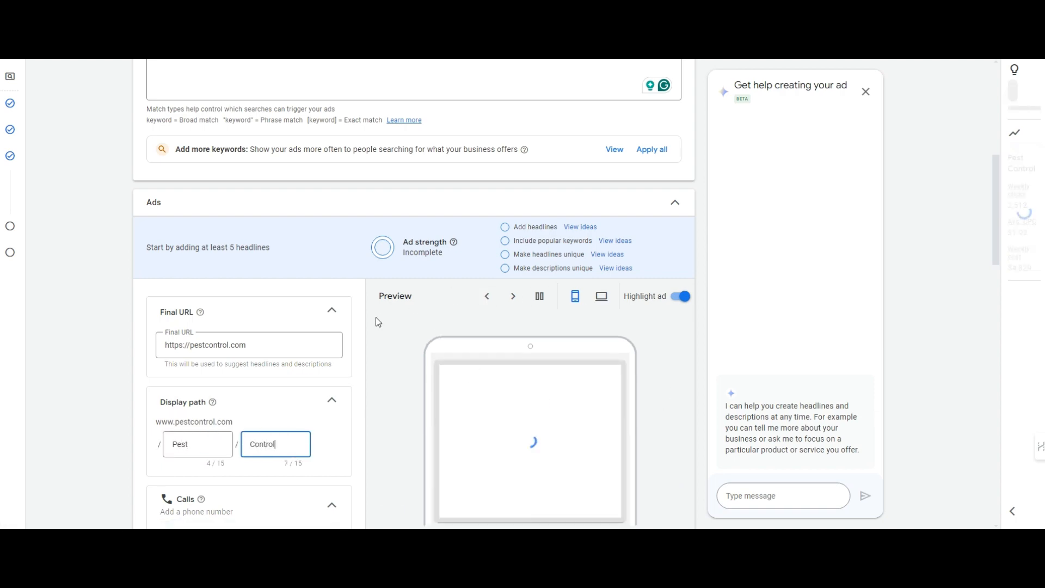
Step: Ask the ad creation assistant to "Create headlines and descriptions for a pest control company in St Louis."
scroll(762, 473, down, 3)
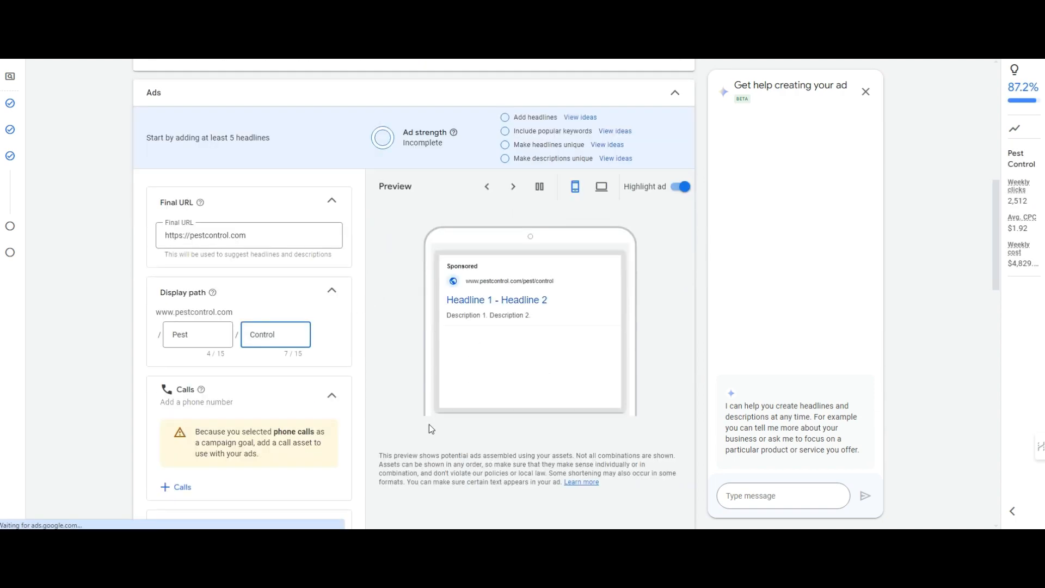
click(782, 495)
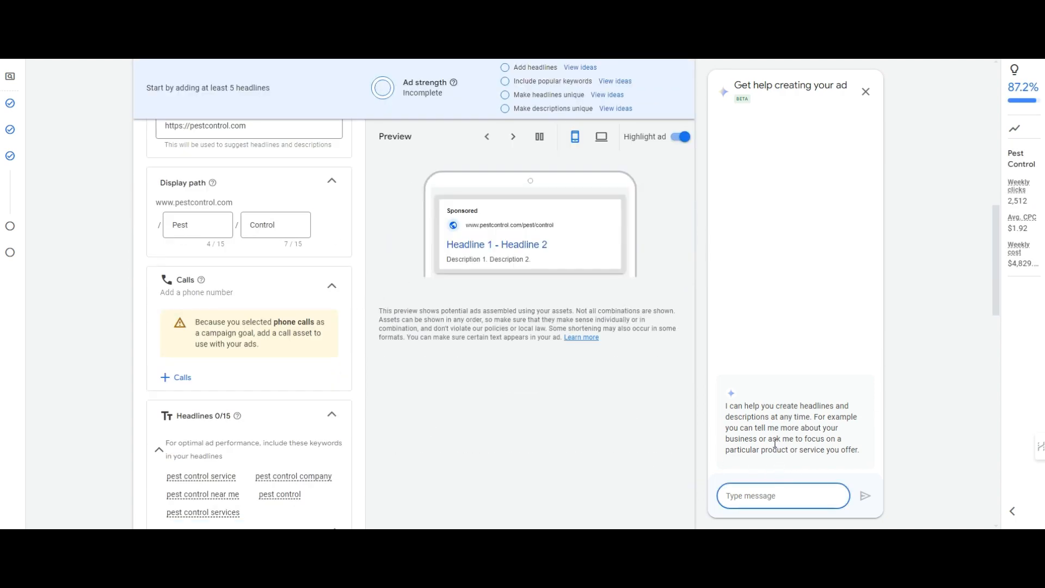
text(Create headlines and descriptions)
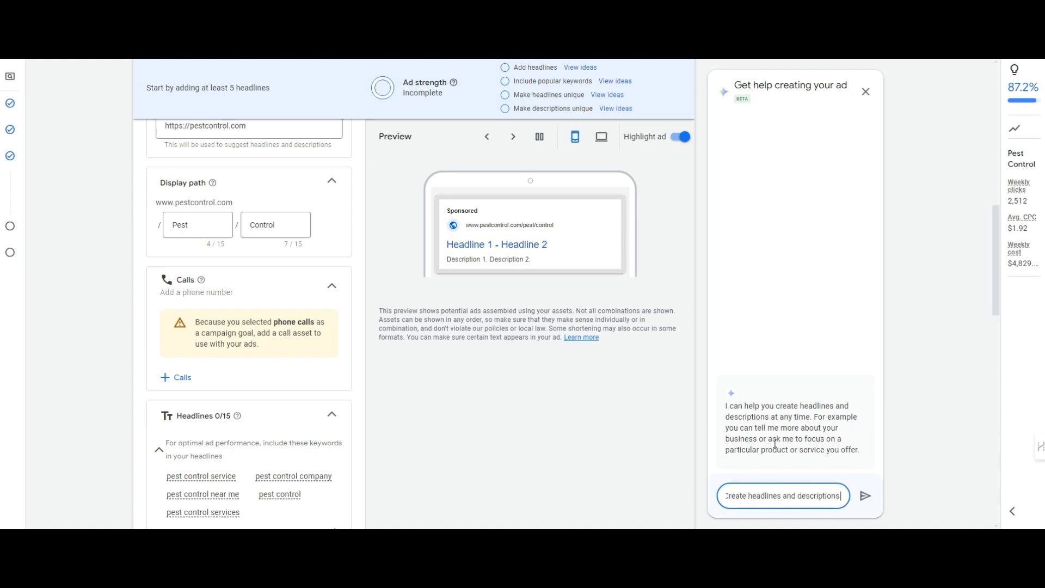
text( for a pest control company in St Louis.)
key(Return)
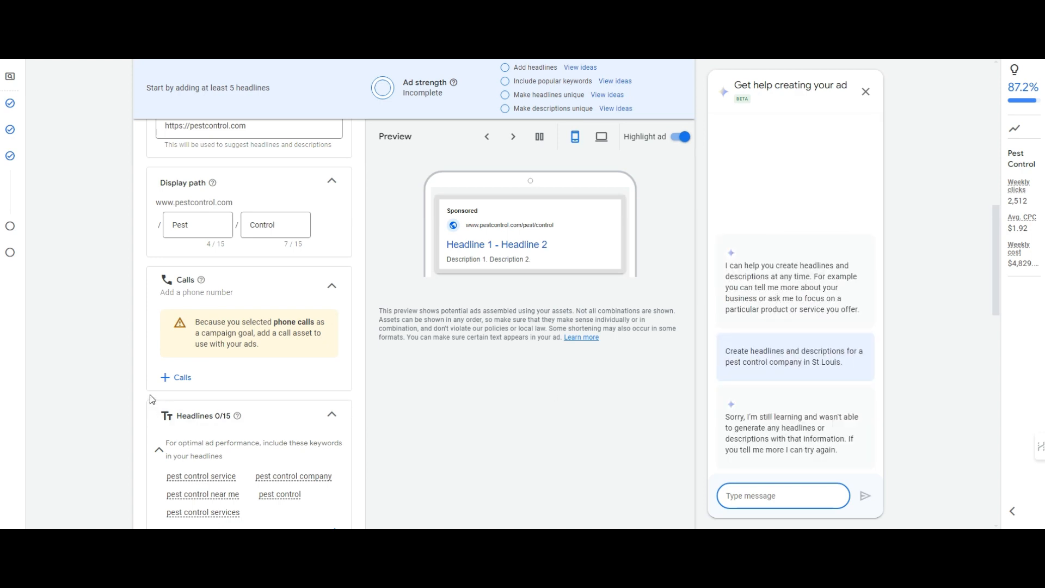
Step: Search Google in a new tab for "pest control services st louis"
scroll(319, 302, down, 2)
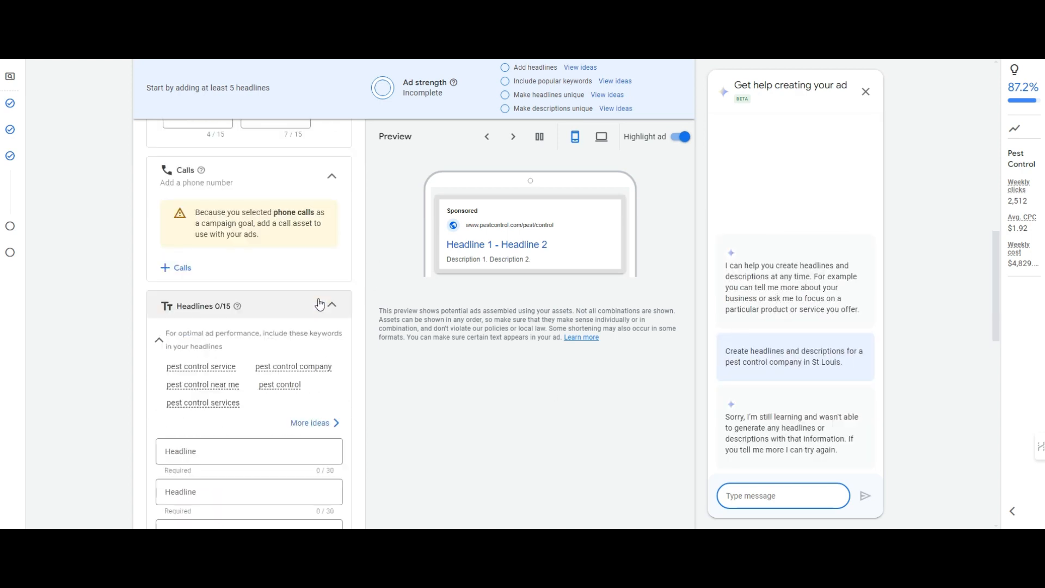
scroll(320, 302, down, 3)
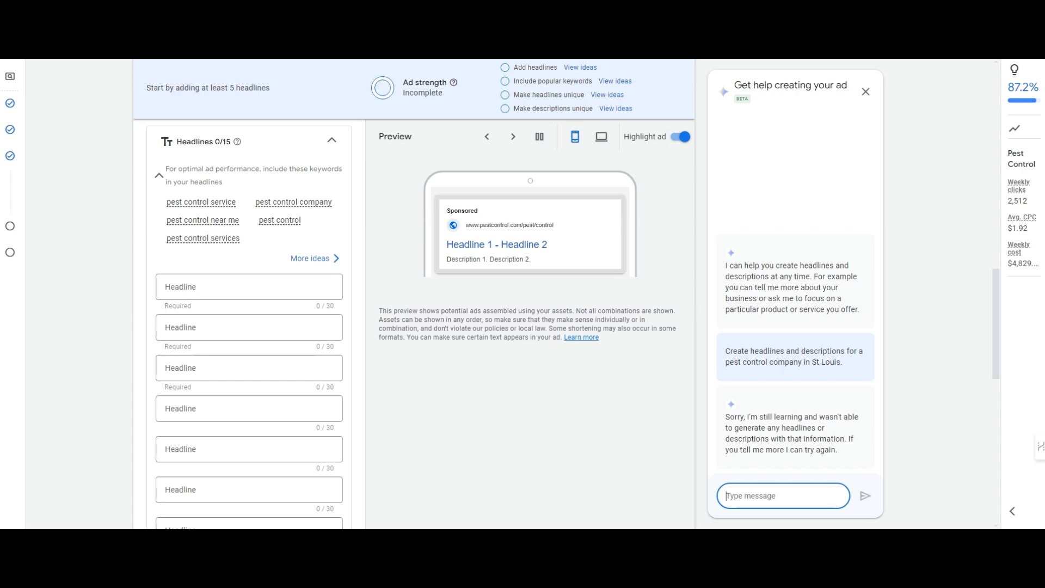
key(ctrl+t)
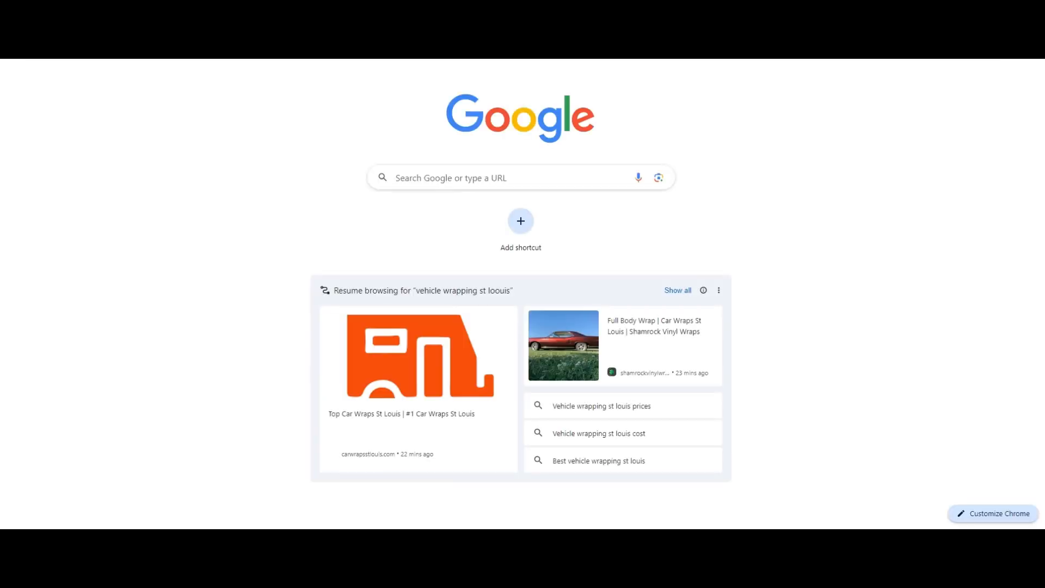
click(418, 180)
text(d)
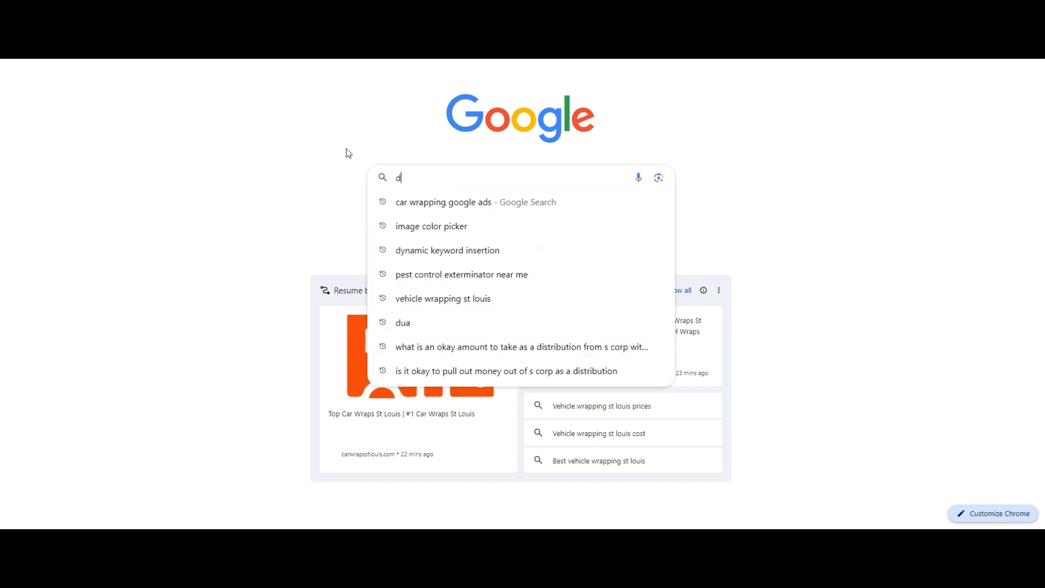
key(BackSpace)
key(BackSpace)
text(pest cto)
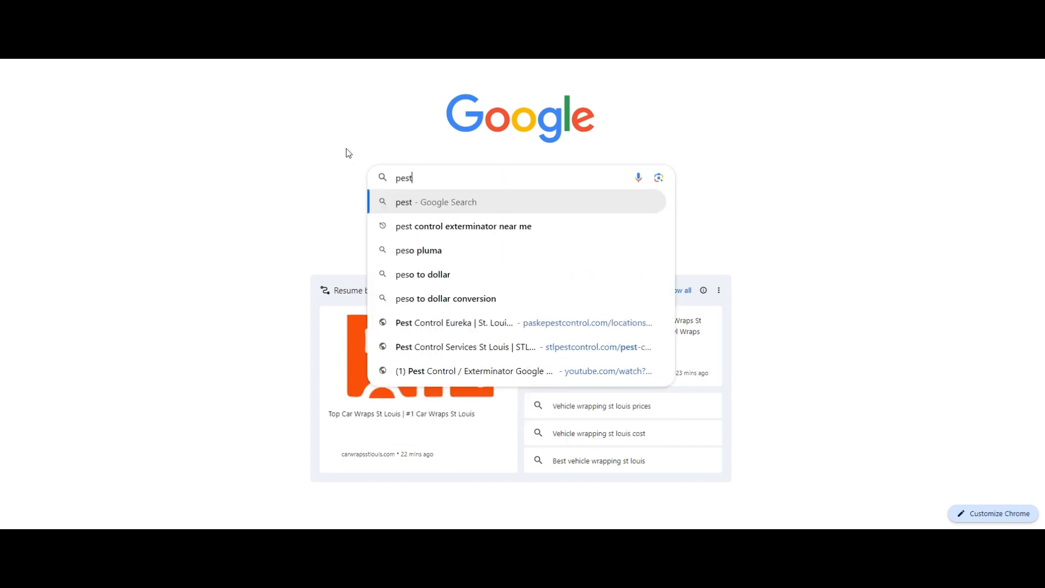
text(rol se)
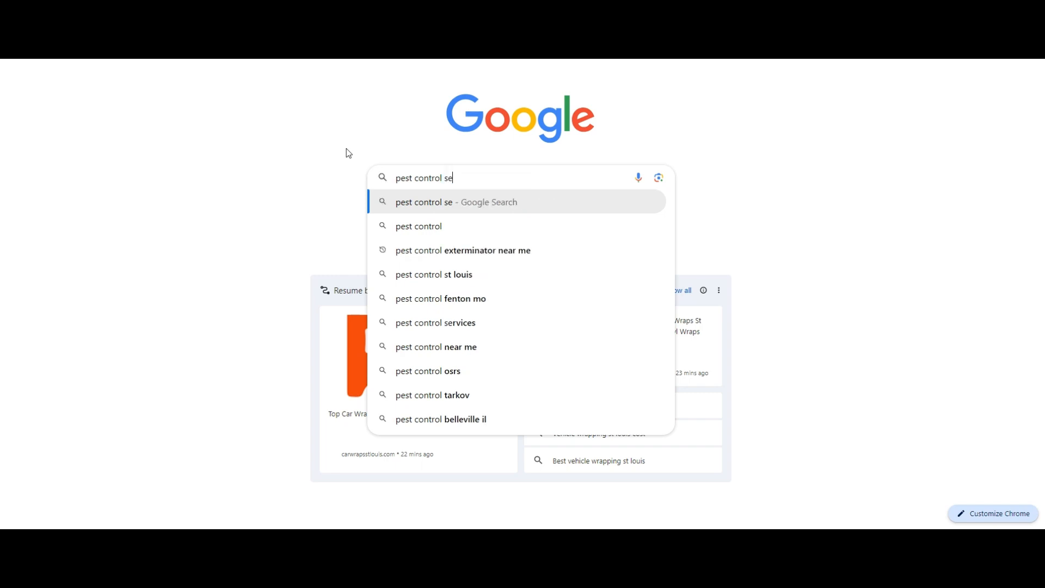
text(rvices st louis)
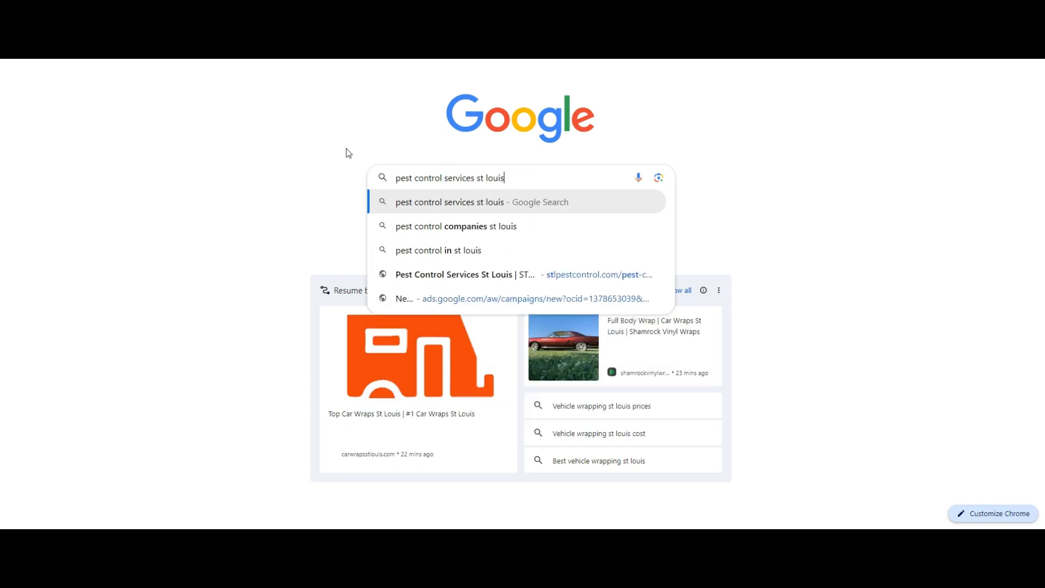
key(Return)
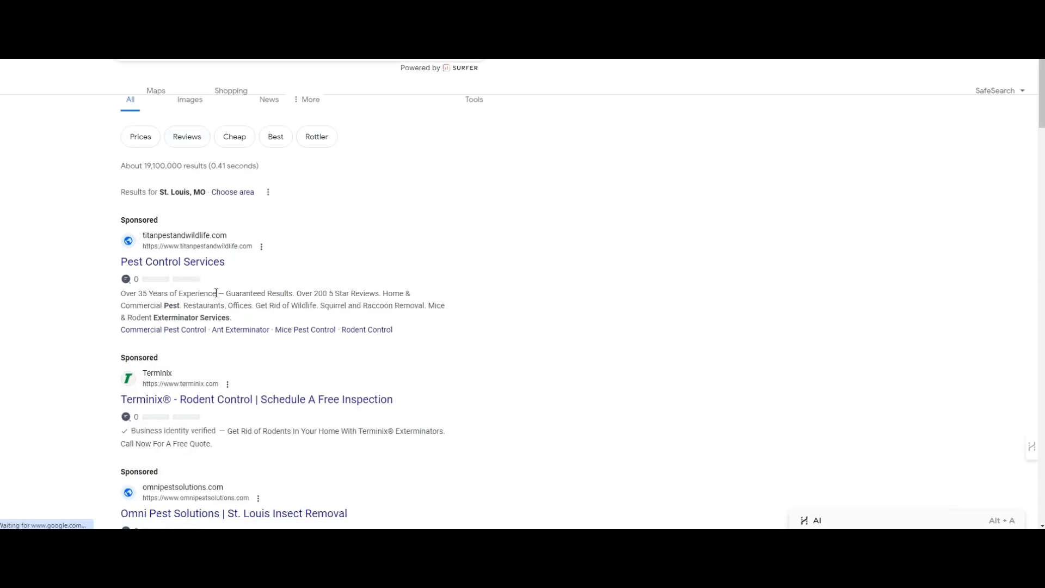
Step: Copy the description text of the sponsored titanpestandwildlife.com ad in the search results
scroll(210, 292, down, 1)
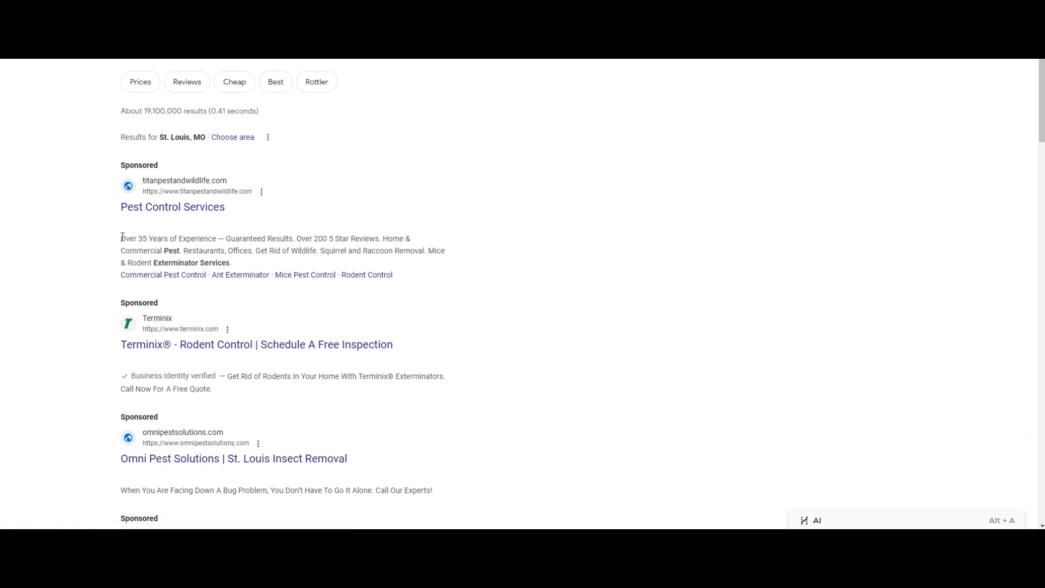
drag(121, 238, 384, 256)
drag(297, 261, 104, 250)
click(147, 246)
triple_click(122, 249)
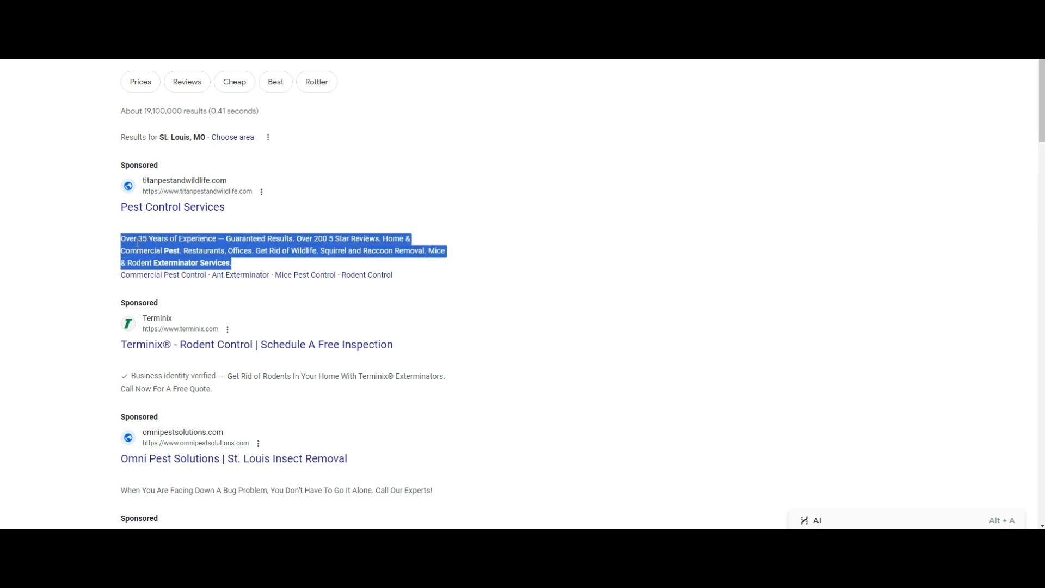
click(137, 240)
triple_click(228, 250)
key(ctrl+c)
right_click(229, 252)
click(250, 262)
Step: In ChatGPT, draft "Come up with Headlines and Descriptions for a pest control company in st Louis." and paste the copied ad description below it
key(ctrl+t)
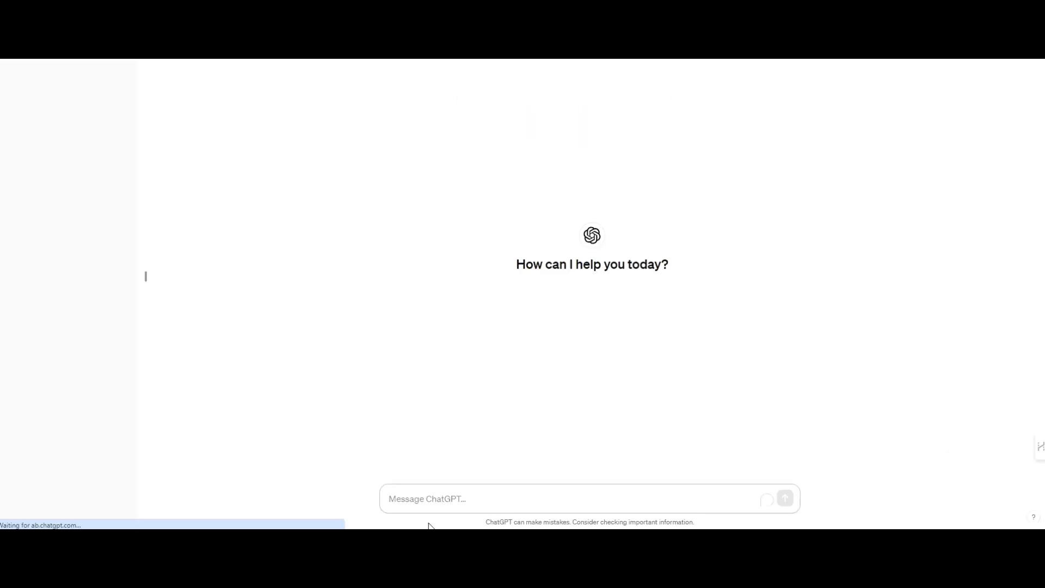
click(442, 491)
text(Come up with H)
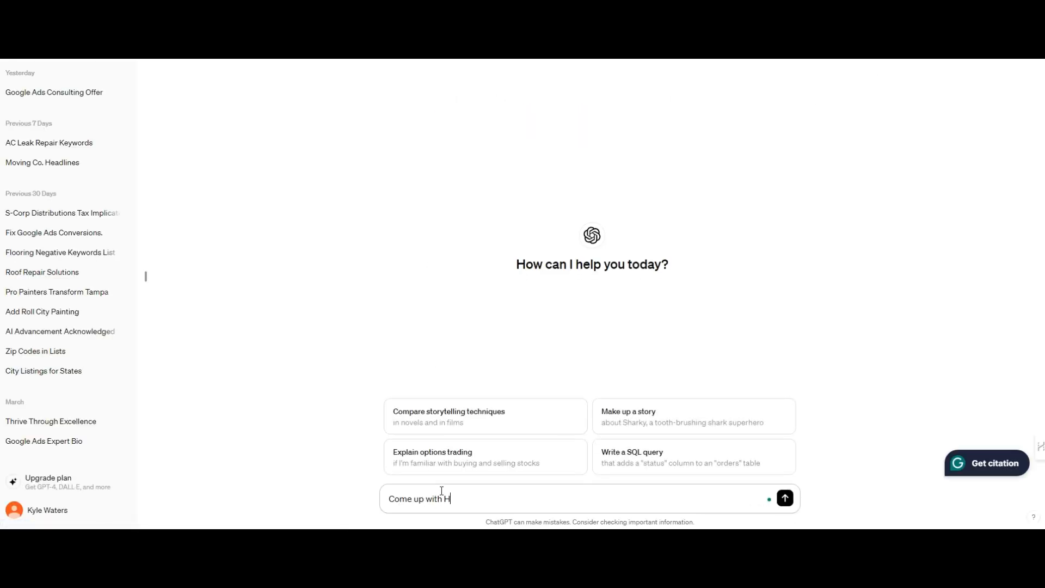
text(eadlines and Descriptions )
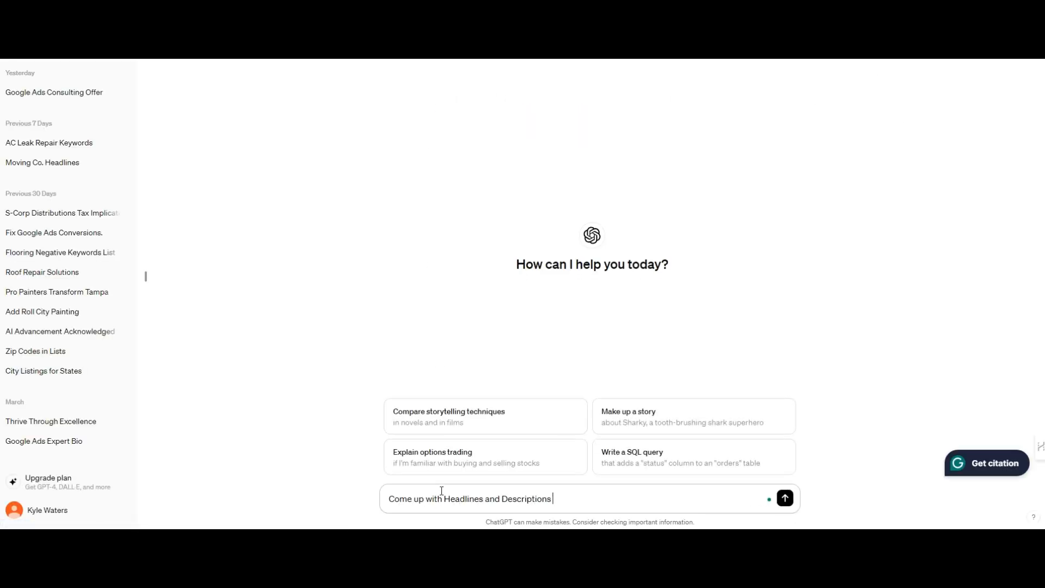
text(for a pest control)
text( company in st Louis.)
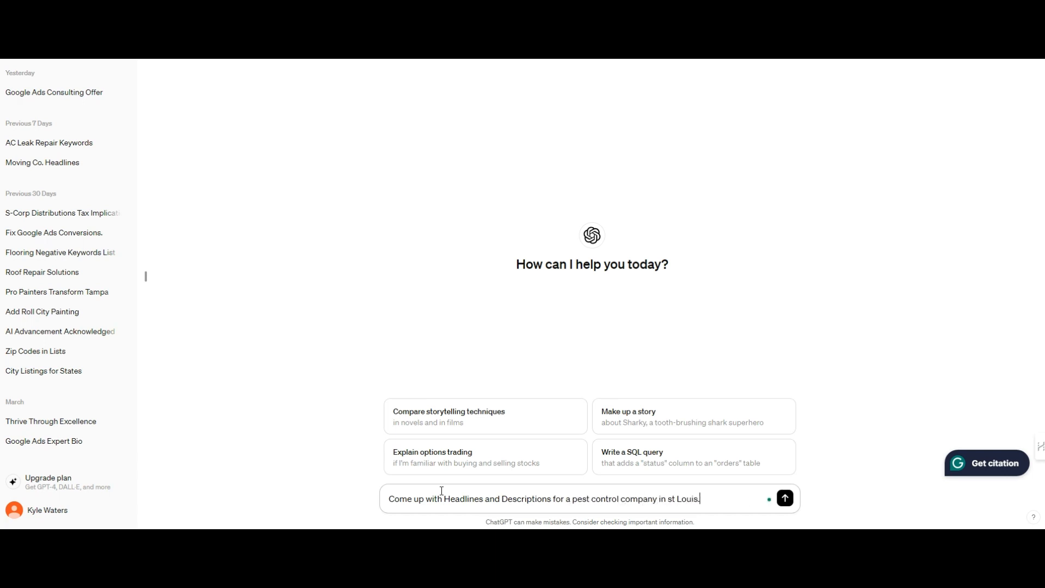
key(shift+Return)
key(ctrl+v)
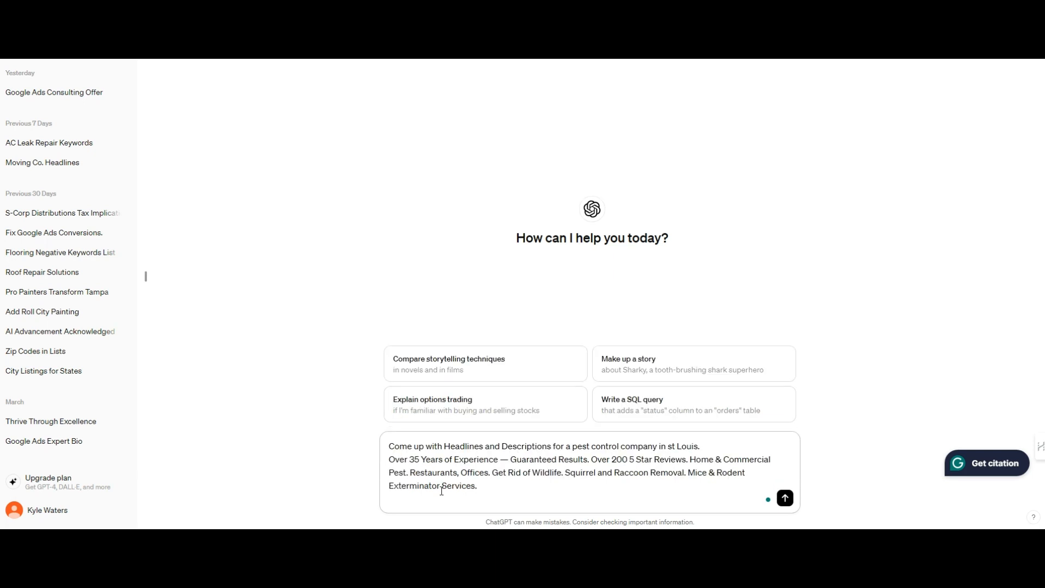
Step: In the pasted description, change the experience to 10 years and replace the guarantee and review claims with "5 Star Service"
key(Up)
key(Up)
key(ctrl+Right)
key(ctrl+shift+Right)
text(10)
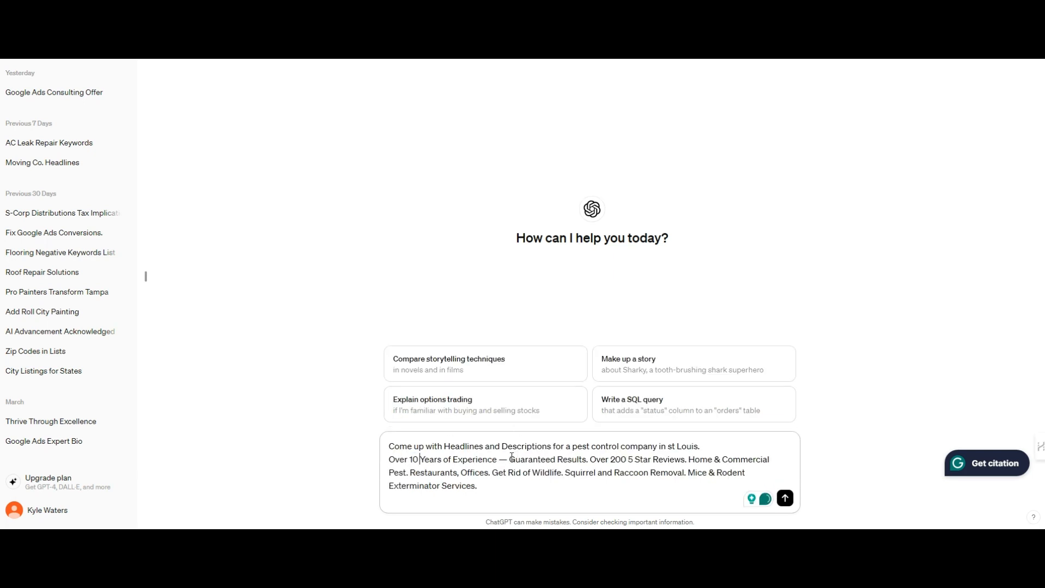
drag(509, 460, 687, 460)
text(5 Star Service)
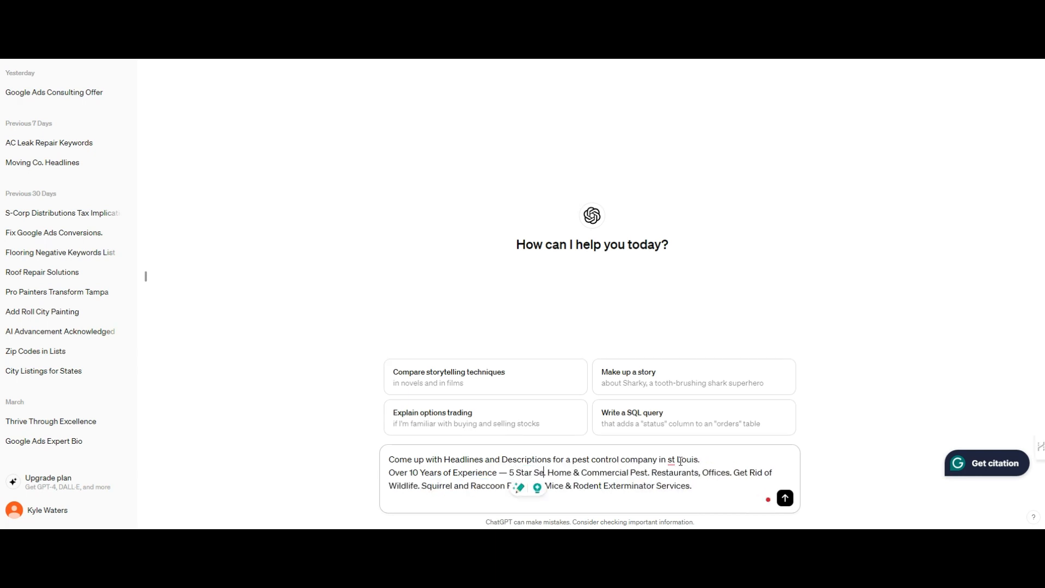
mouse_move(731, 485)
mouse_down()
mouse_move(389, 485)
mouse_move(726, 486)
mouse_up()
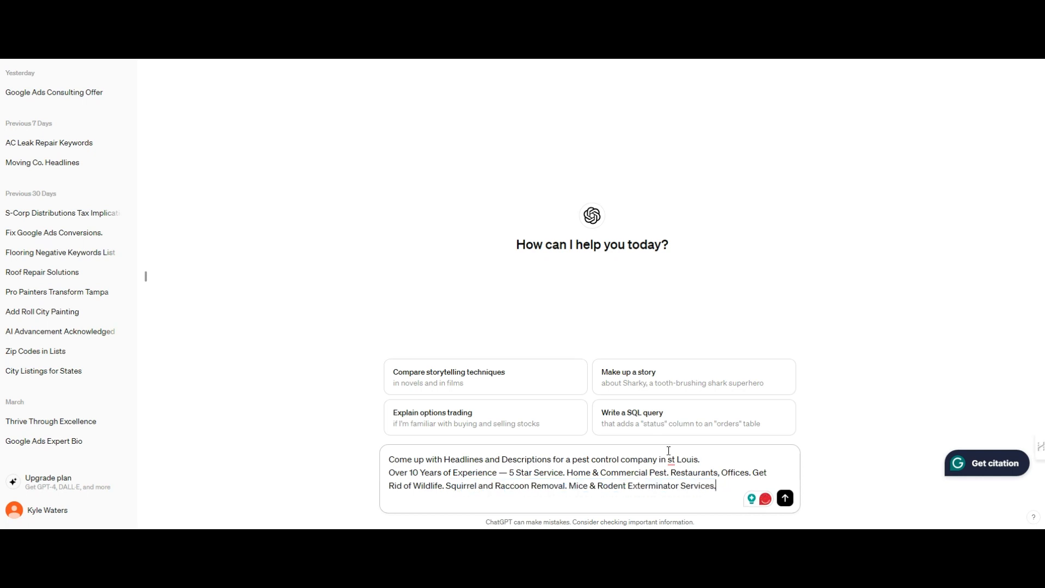
Step: Add "- Insured", "- Locally owned and operated" and "Target Keyword to include Pest Control" to the prompt and send it
key(shift+Return)
text(-)
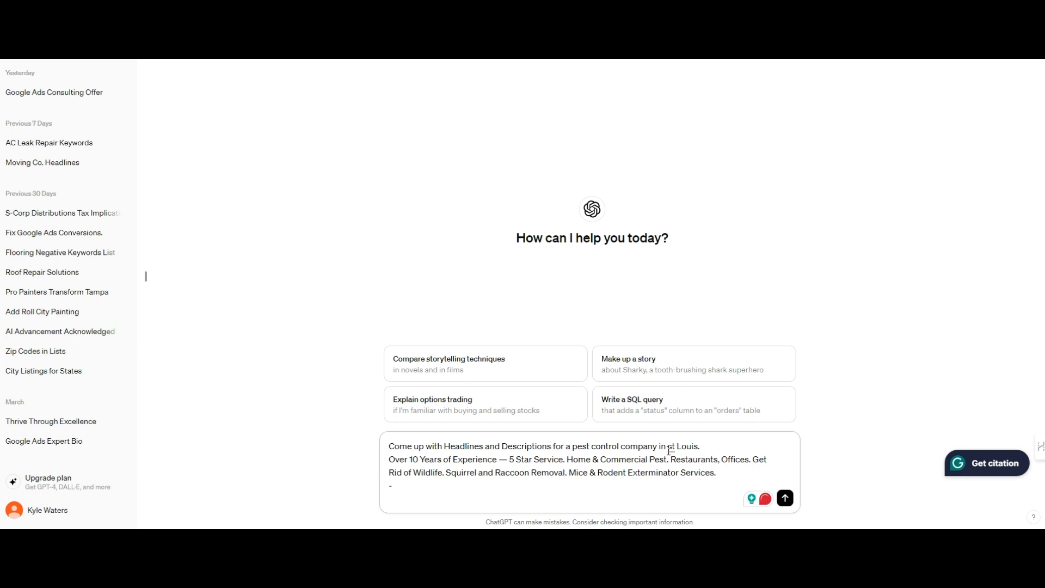
text( Insured)
key(shift+Return)
text(- Locally owned )
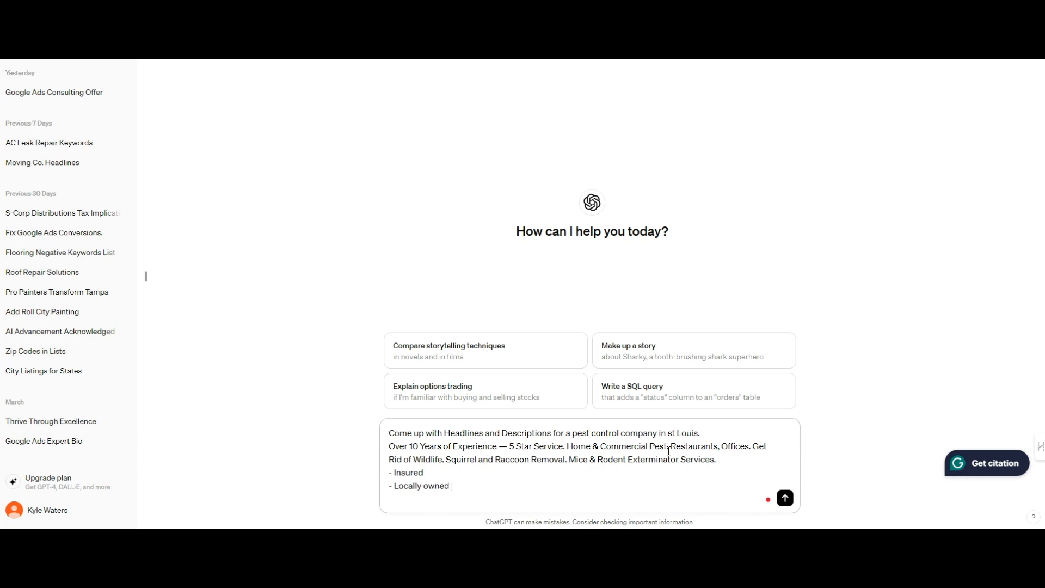
text(and operated)
key(shift+Return)
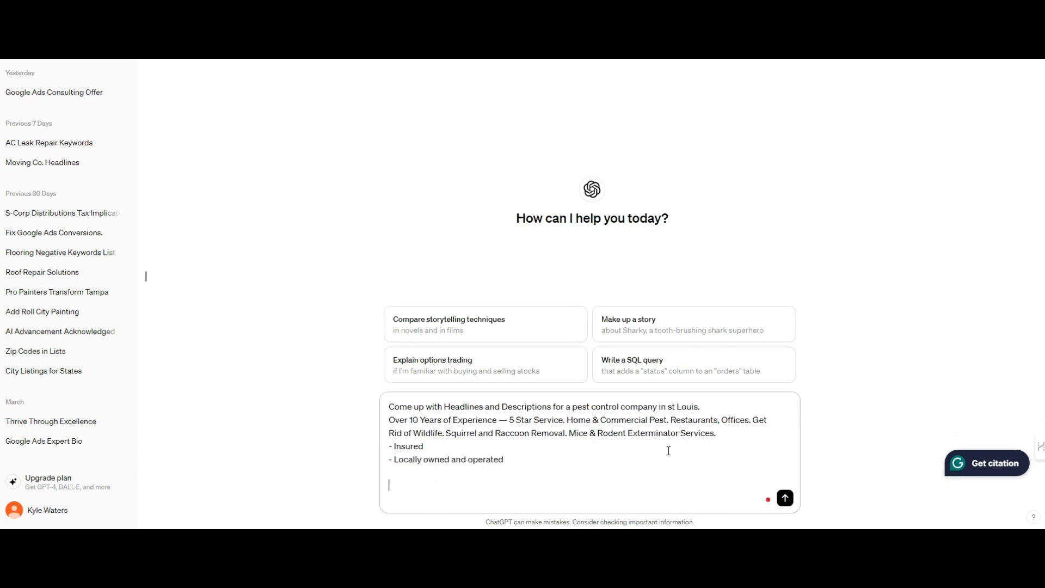
text(Ta)
key(Return)
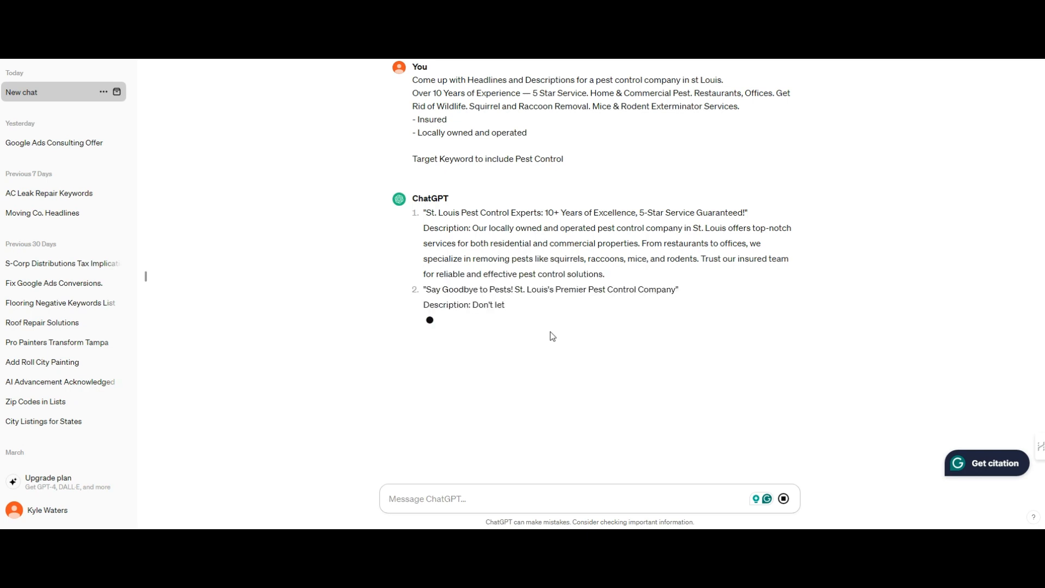
Step: Stop the response and send "Google Ads headlines and descriptions. Headlines should be max 30 characters and description 90"
click(784, 499)
text(Google Ad)
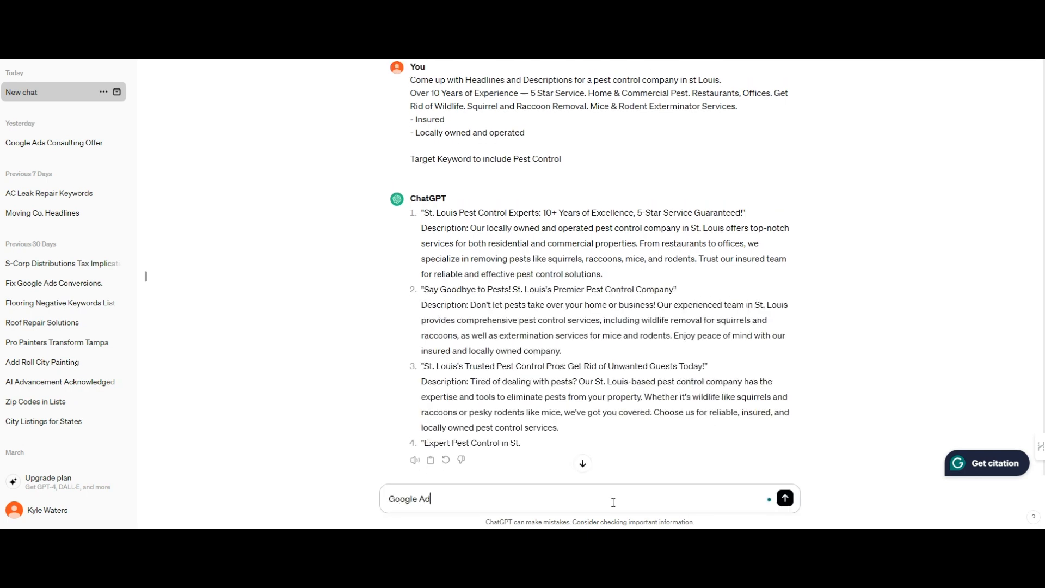
text(s headlines and descriptions. Headlines should be max 30 cha)
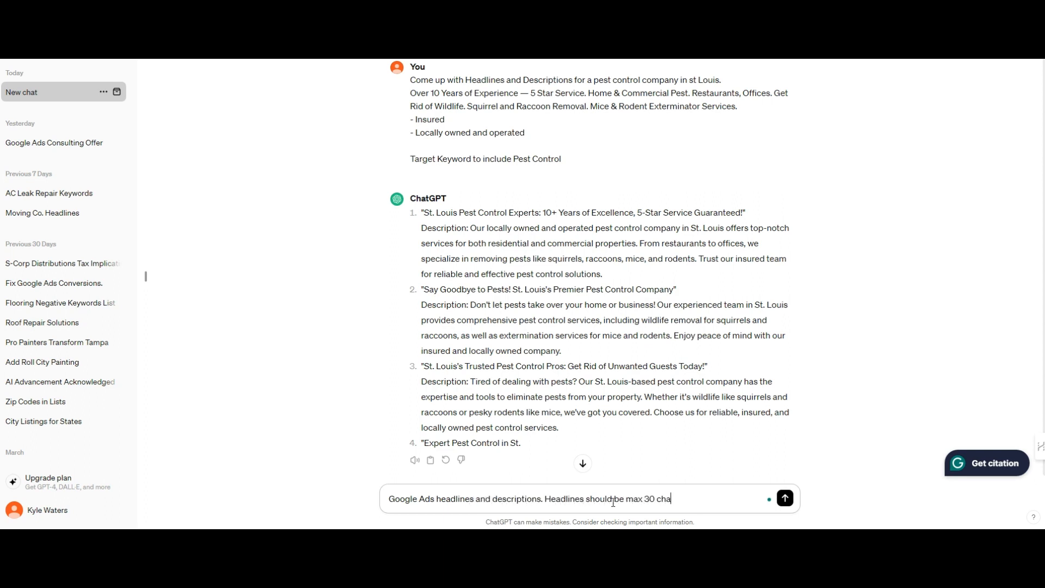
text(racters and description 90)
key(Return)
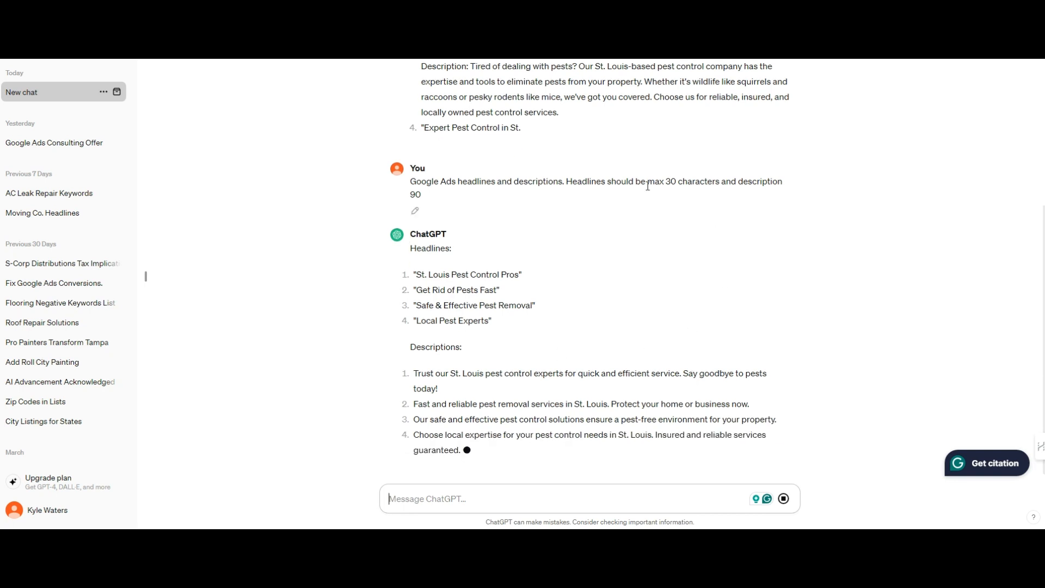
Step: Copy the generated headline "St. Louis Pest Control Pros" into the first headline of the Google Ads ad
drag(516, 264, 416, 260)
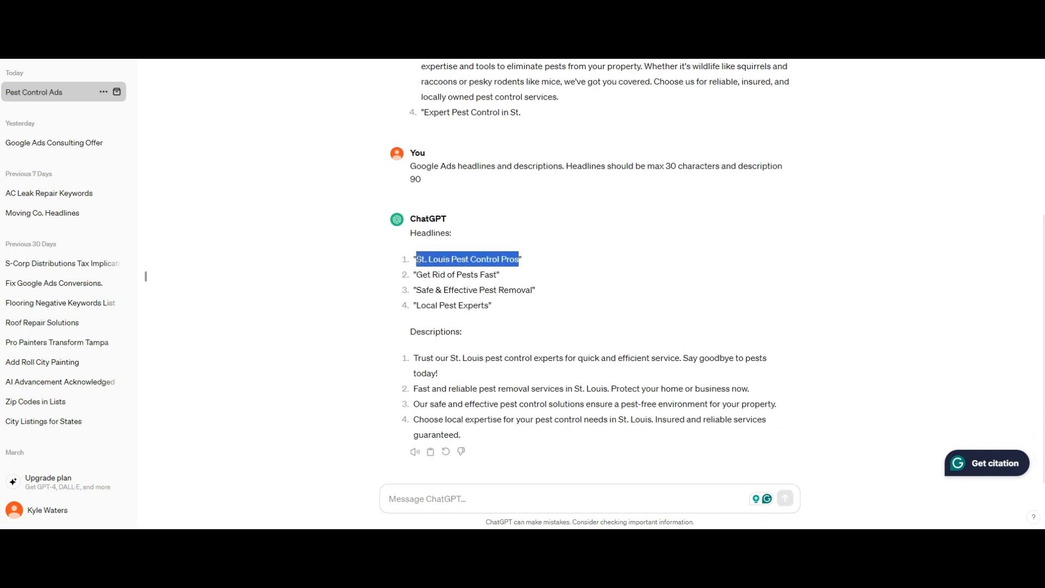
key(ctrl+c)
key(alt+Tab)
click(278, 280)
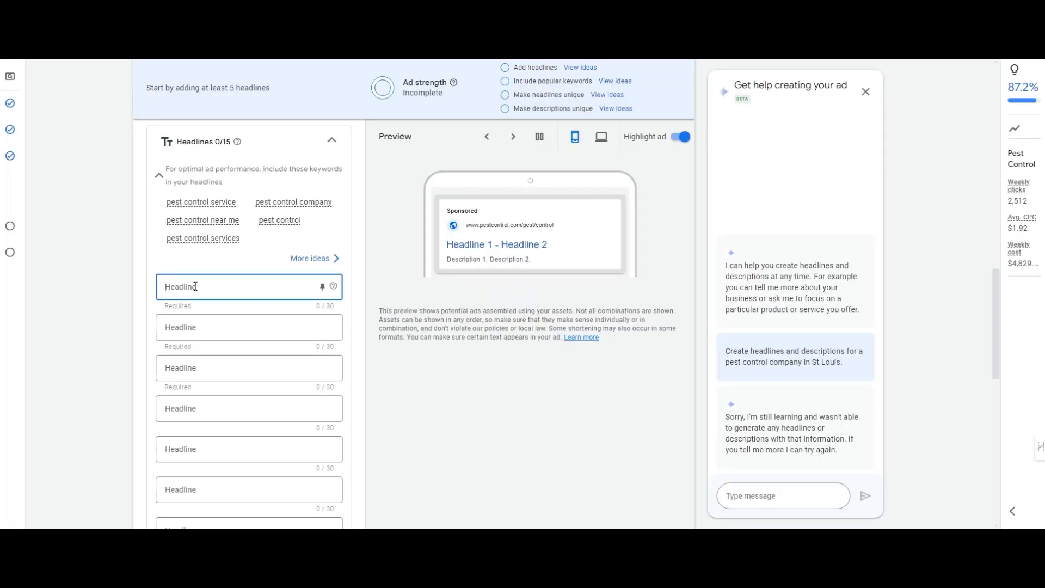
key(ctrl+v)
Step: Paste the dynamic keyword insertion code {Keyword:keyword} into the second headline
key(alt+Tab)
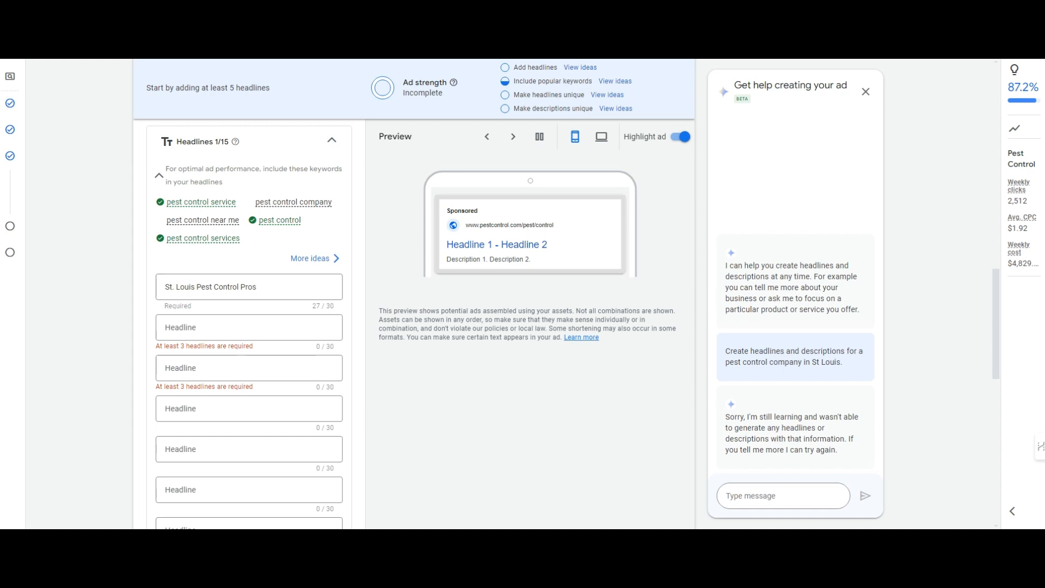
key(alt+Tab)
key(alt+Tab)
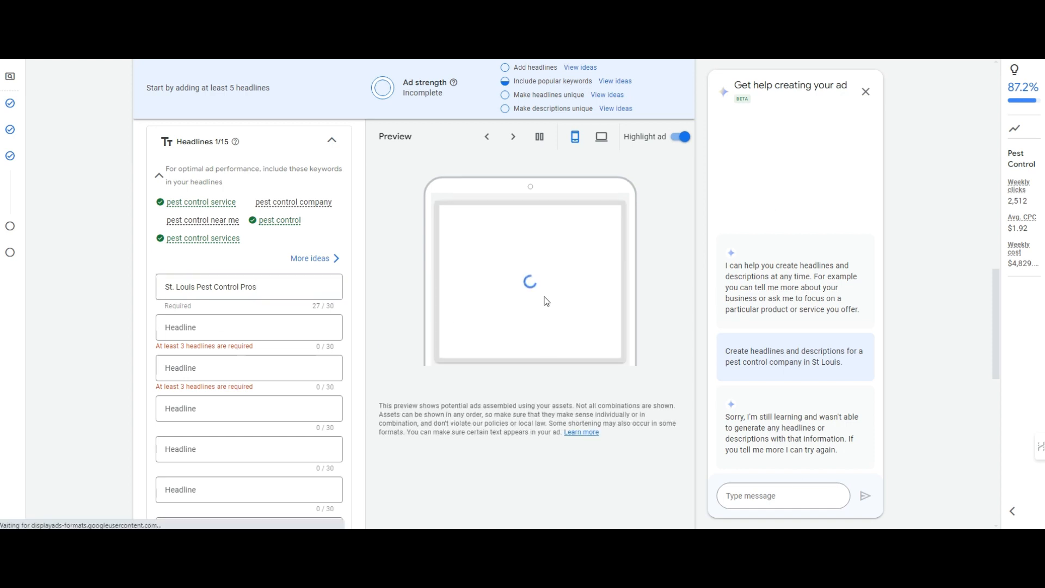
click(240, 327)
key(ctrl+v)
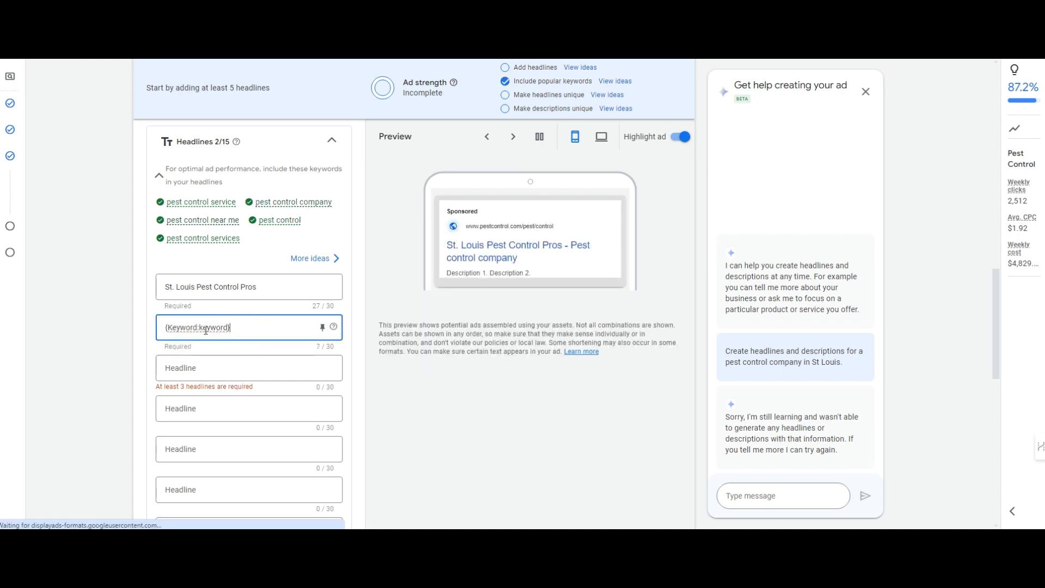
Step: Set the default text of the second headline's keyword insertion to "St. Louis Pest Control Company"
double_click(215, 328)
double_click(227, 414)
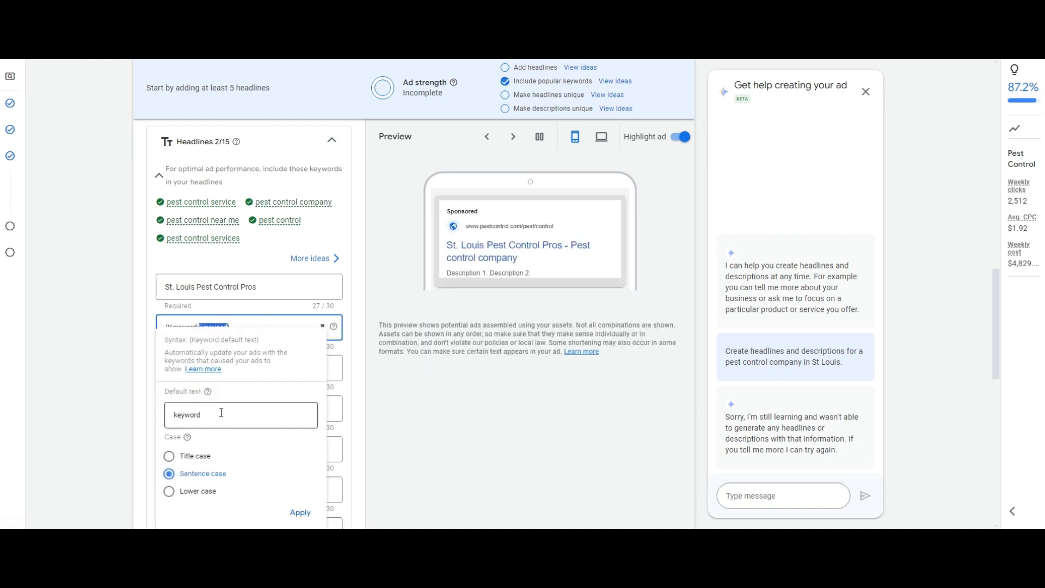
text(St. Lou)
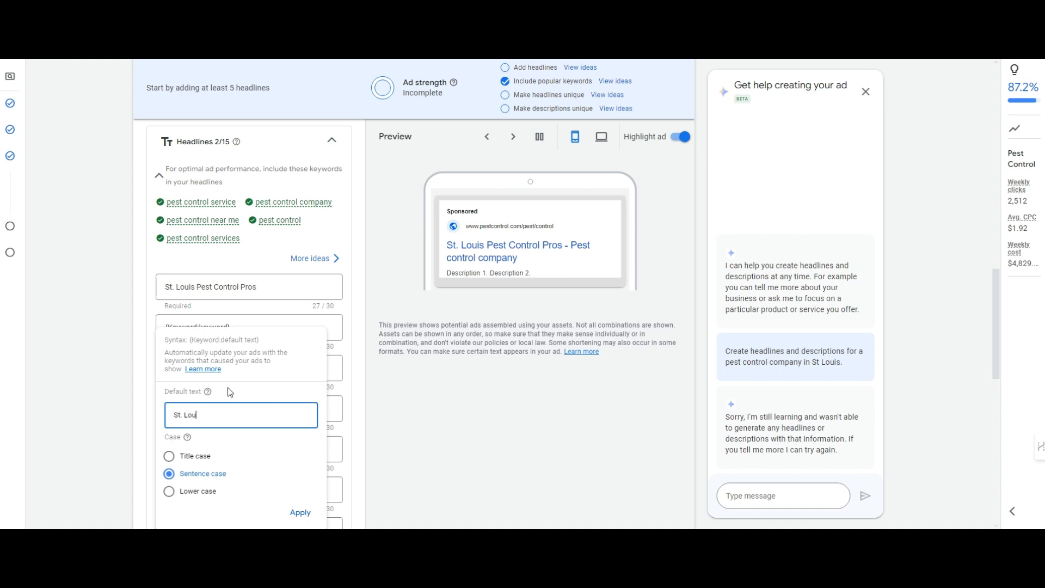
text(is Pest Control Company)
key(Return)
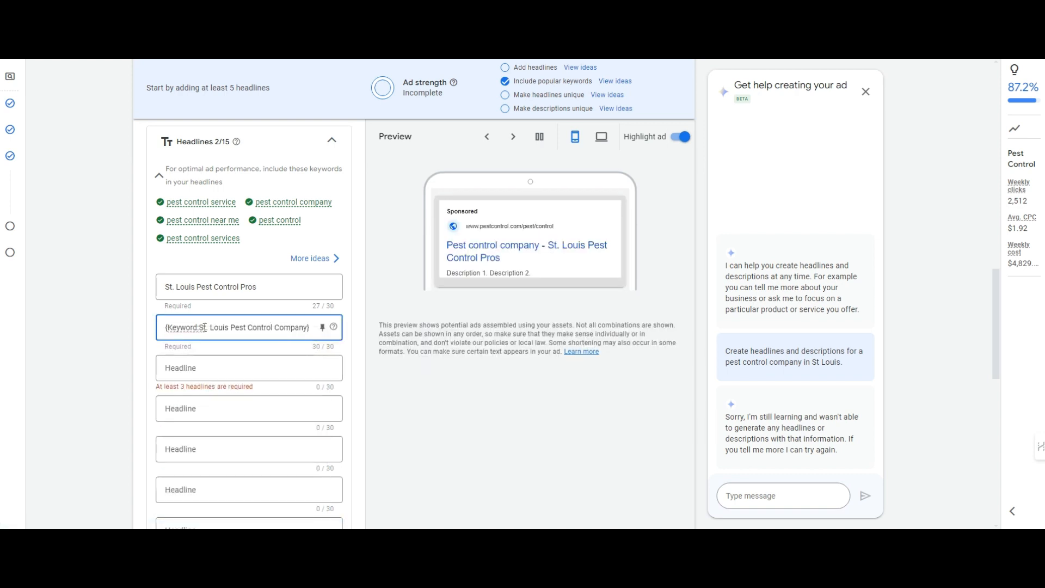
drag(204, 328, 265, 326)
click(454, 388)
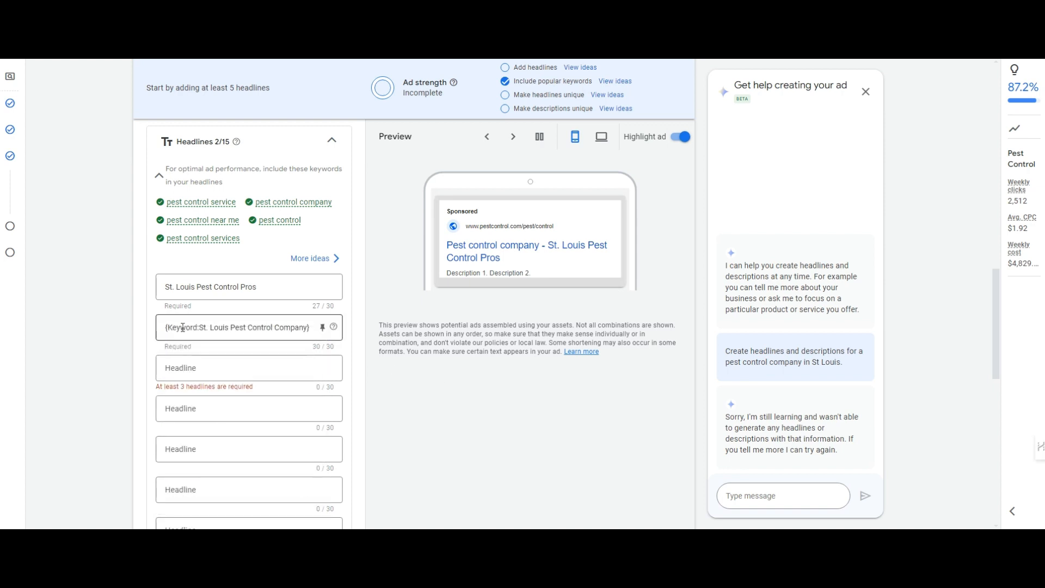
drag(182, 329, 285, 330)
click(286, 331)
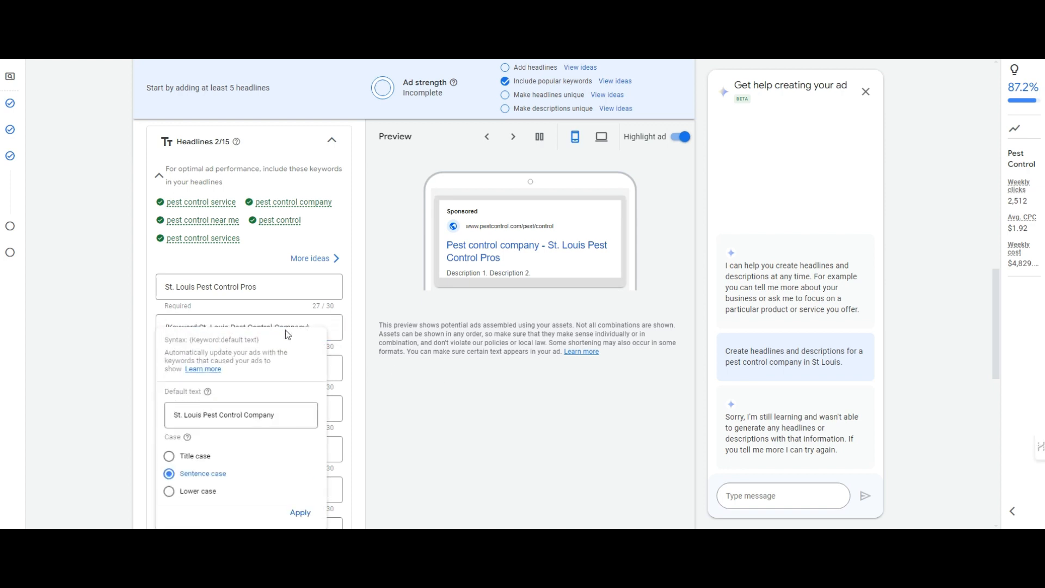
click(159, 327)
click(152, 331)
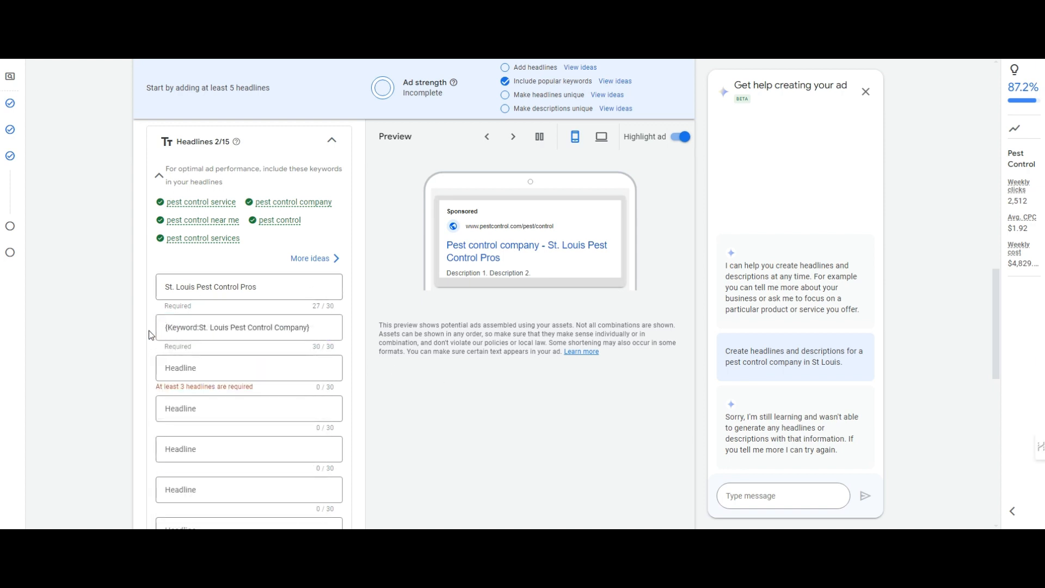
drag(180, 328, 319, 331)
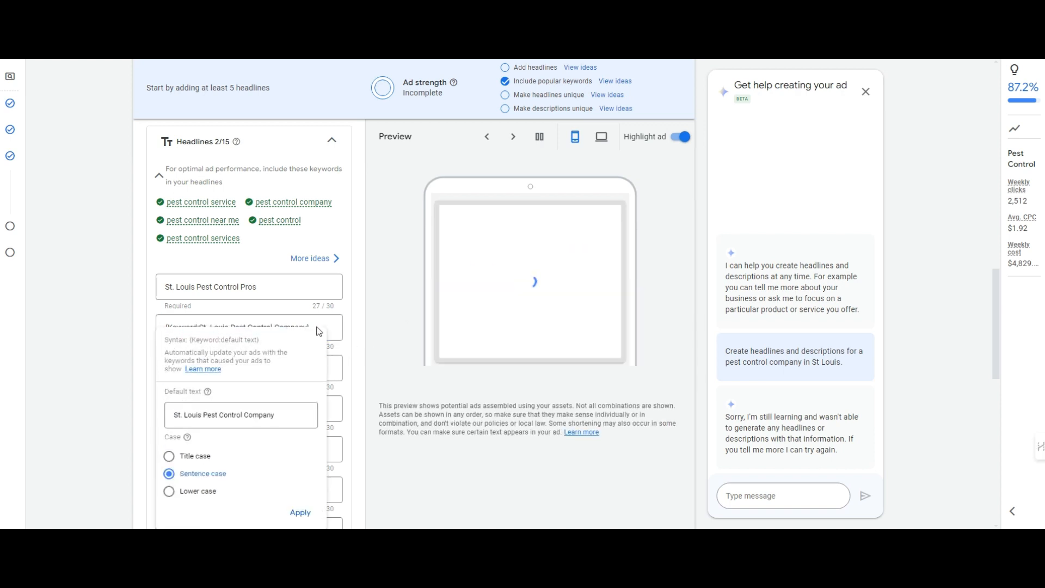
click(247, 306)
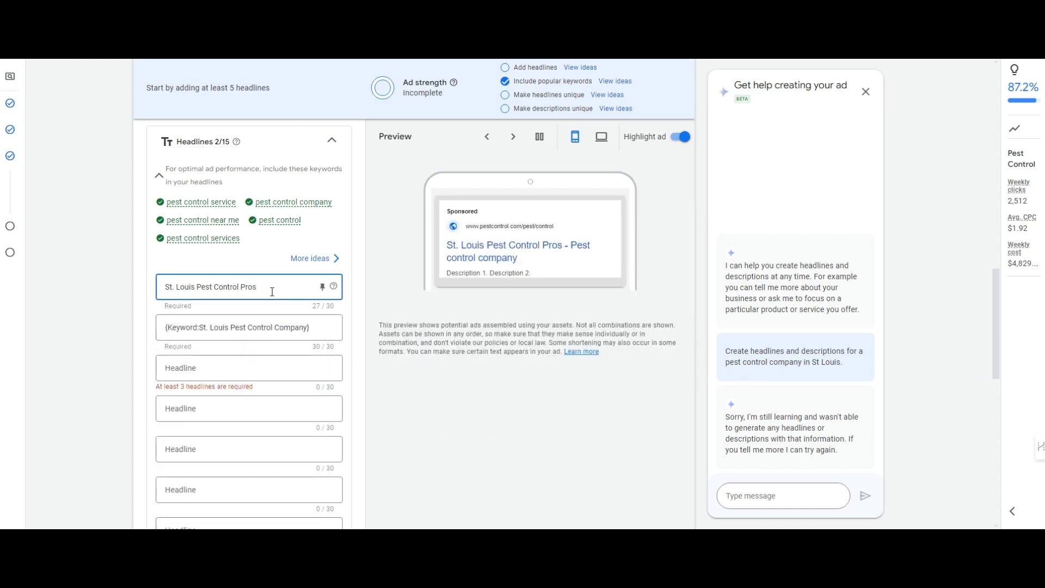
Step: Move the text "St. Louis Pest Control Pros" from the first headline to the third headline
drag(259, 287, 164, 287)
key(ctrl+x)
click(222, 367)
key(ctrl+v)
Step: Move the keyword insertion {Keyword:St. Louis Pest Control Company} from the second to the first headline and pin it to position 1
drag(312, 327, 163, 327)
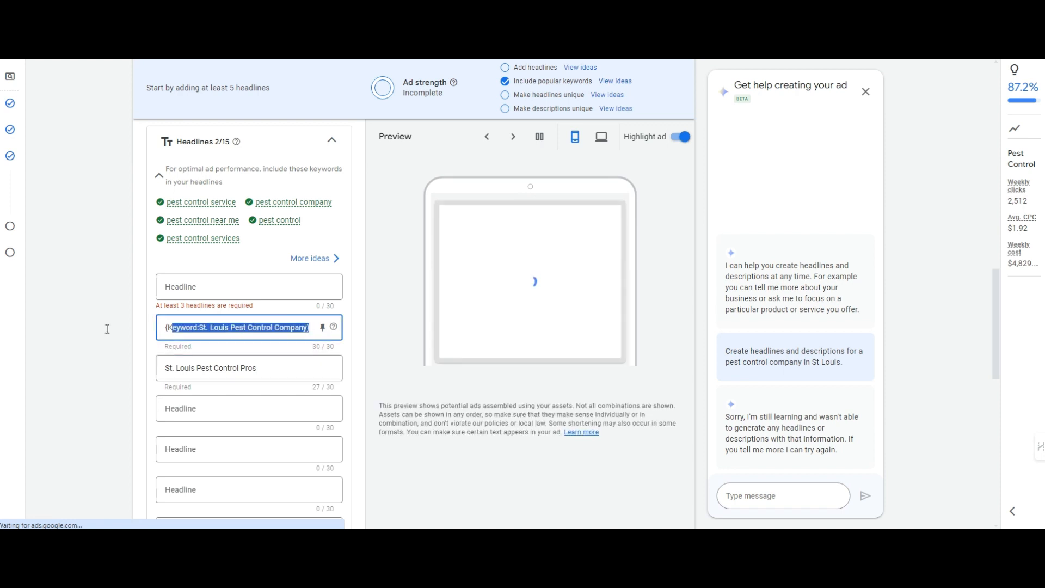
key(ctrl+x)
click(207, 289)
key(ctrl+v)
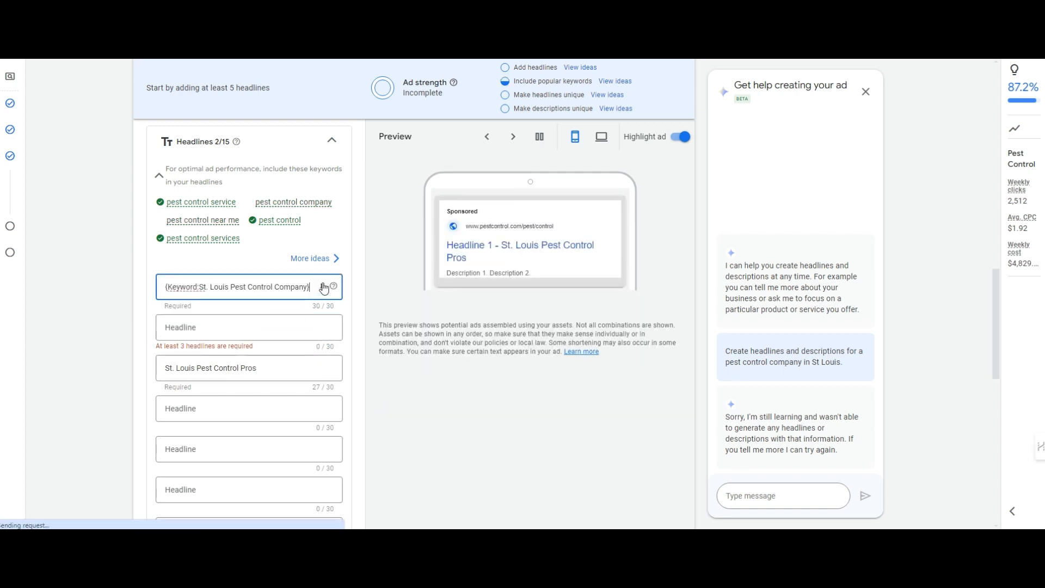
click(322, 287)
click(395, 155)
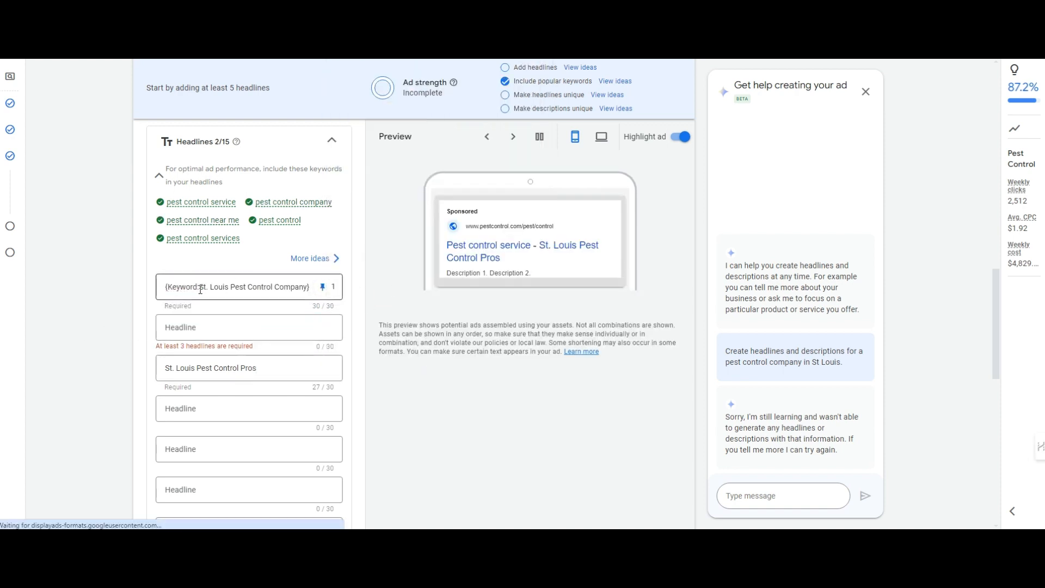
drag(198, 287, 300, 289)
click(300, 289)
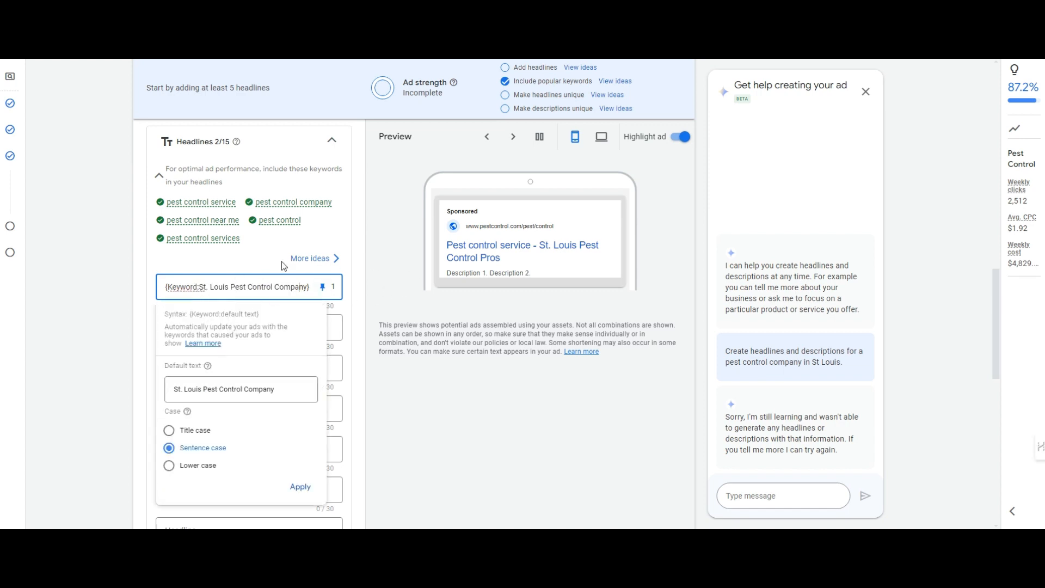
drag(199, 288, 313, 287)
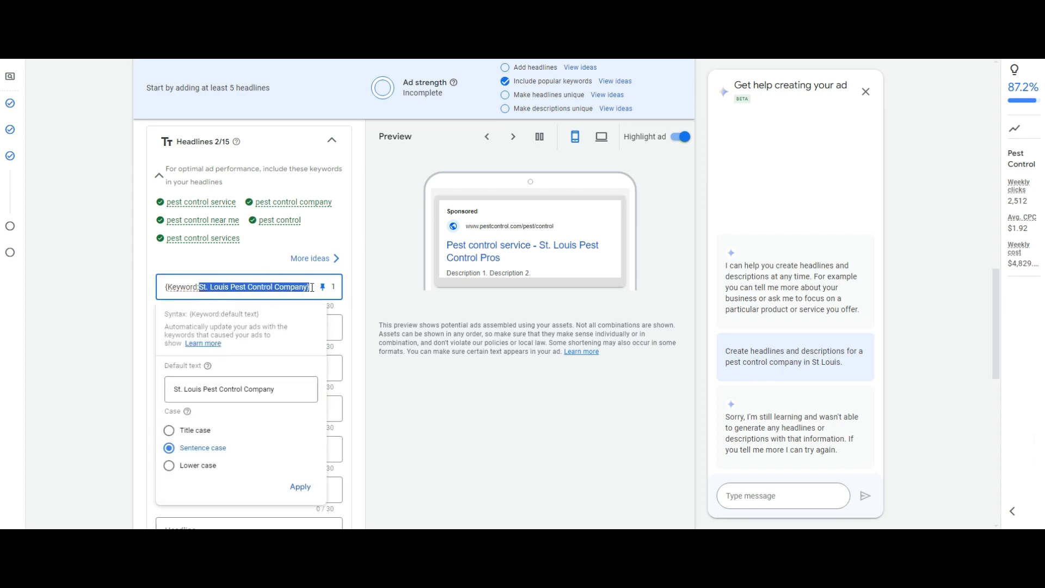
click(298, 288)
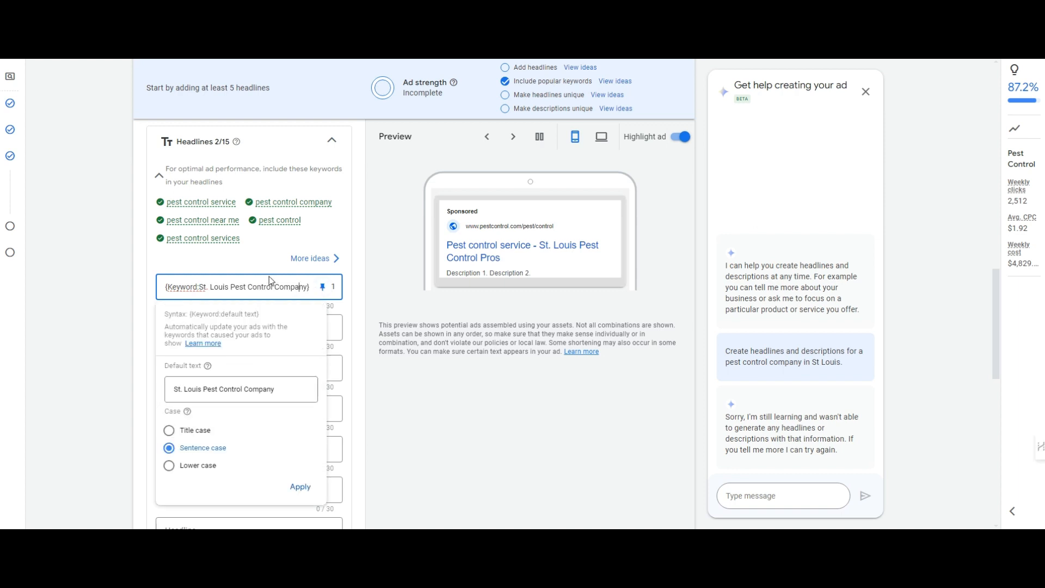
click(381, 306)
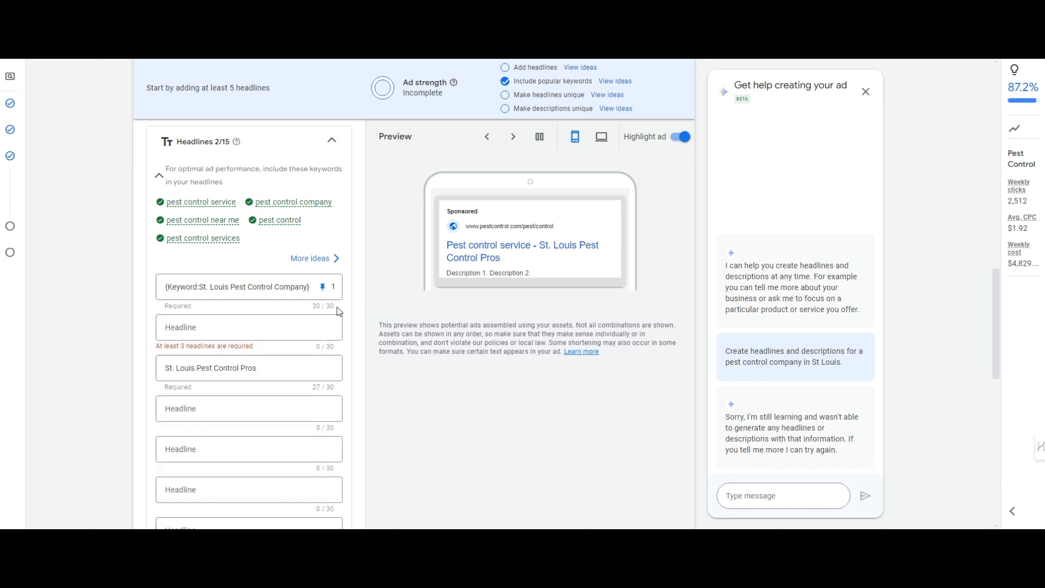
click(229, 287)
click(341, 305)
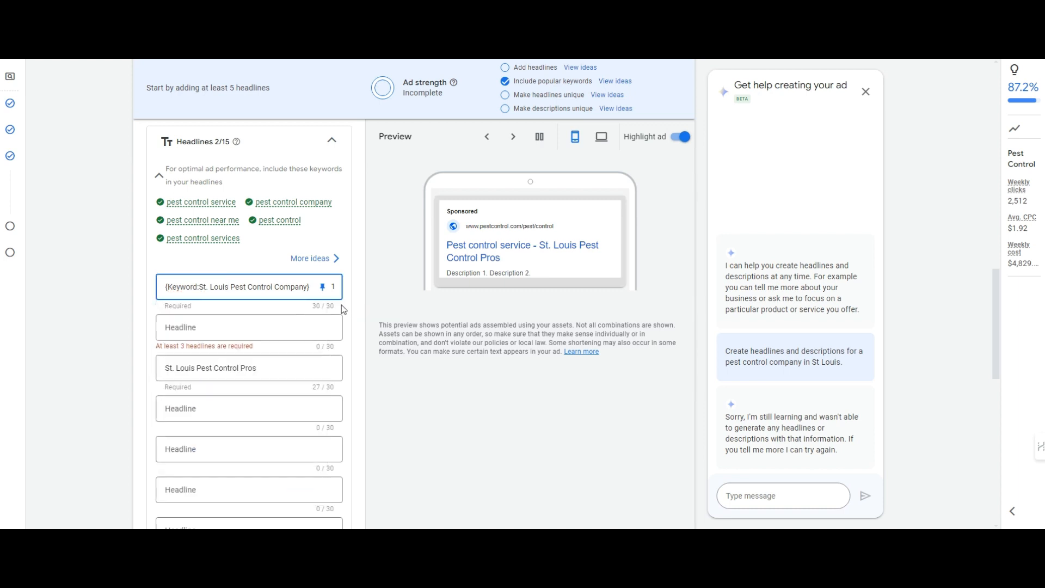
click(368, 306)
drag(197, 287, 323, 291)
click(309, 289)
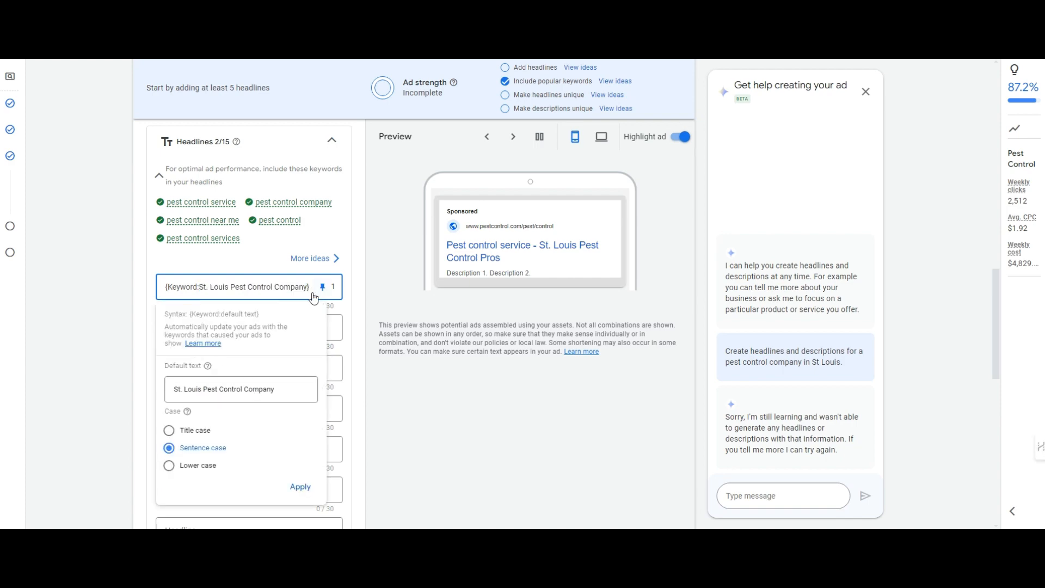
click(379, 339)
Step: Copy the generated headline "Get Rid of Pests Fast" from ChatGPT into the second headline of the Google Ads ad
key(ctrl+Tab)
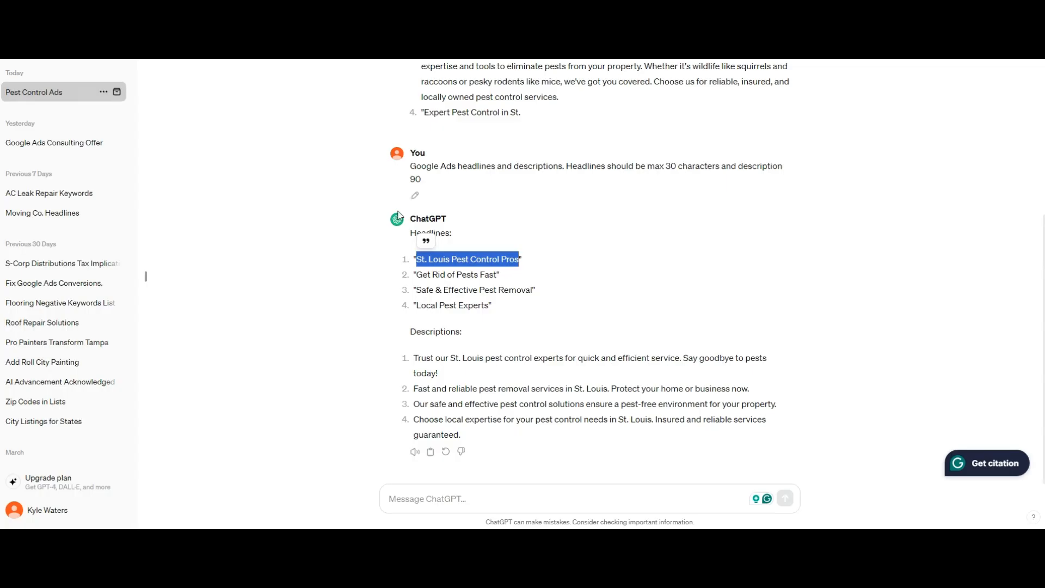
drag(419, 276, 500, 276)
key(ctrl+c)
key(ctrl+Tab)
click(216, 335)
key(ctrl+v)
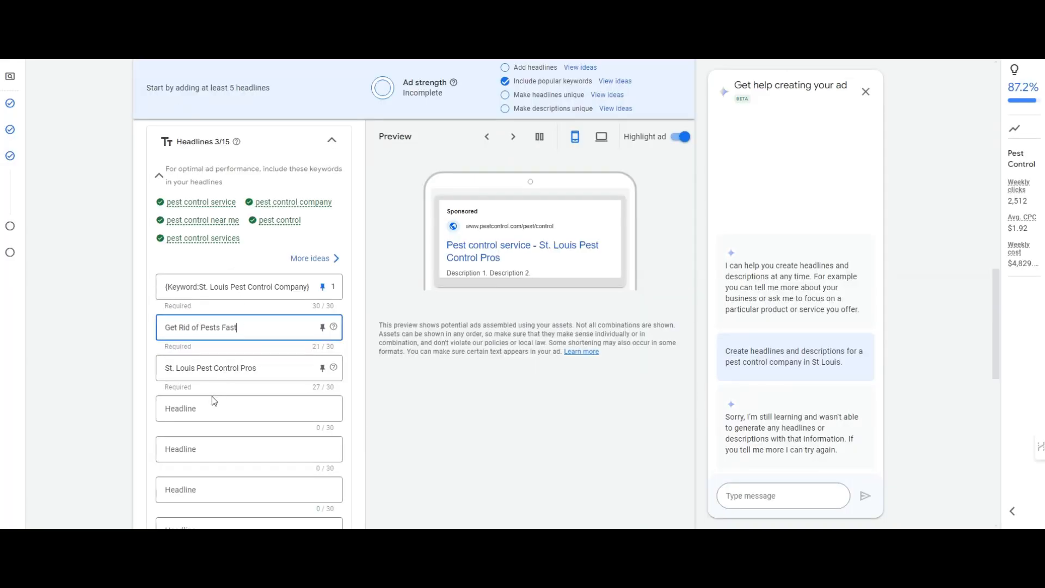
Step: Enter "24 Hour Service" as the fourth headline and "Same Day Availability" as the fifth
click(207, 403)
text(24 Hour Service)
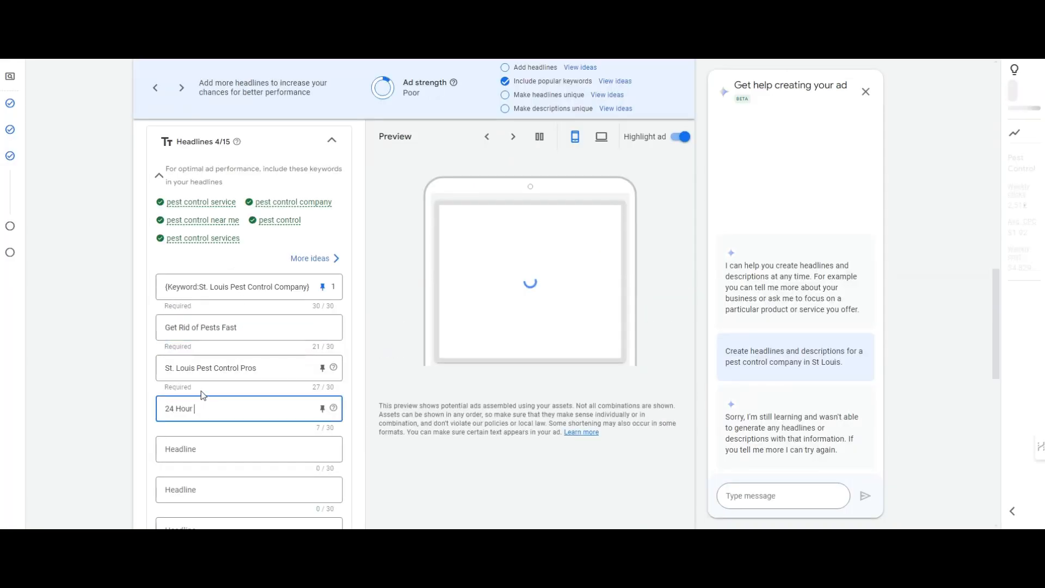
key(Tab)
key(Tab)
key(Tab)
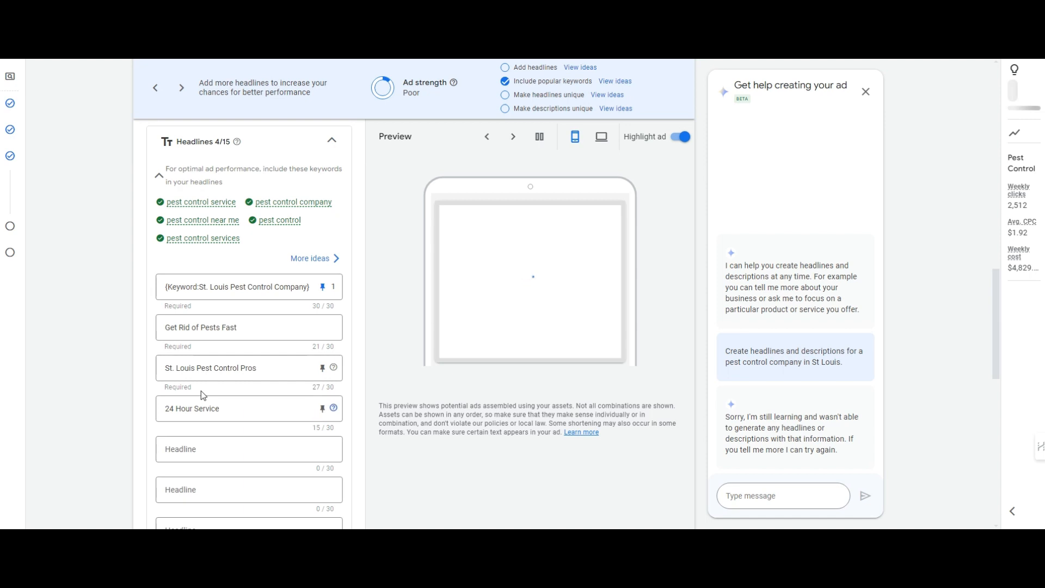
text(Same Day Availability)
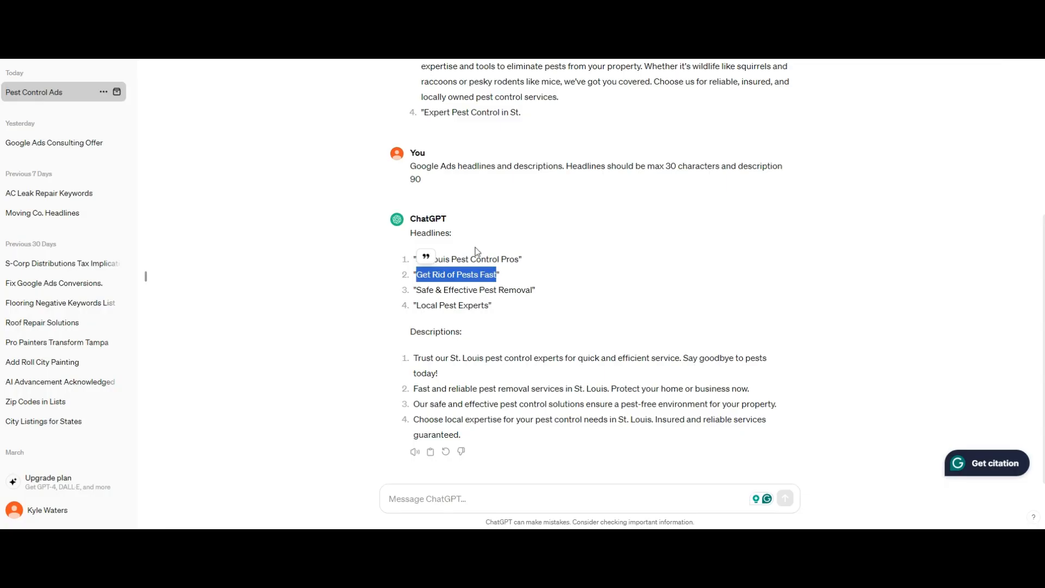
Step: Copy ChatGPT's headline "Safe & Effective Pest Removal" into the sixth headline of the Google Ads ad
drag(418, 291, 534, 292)
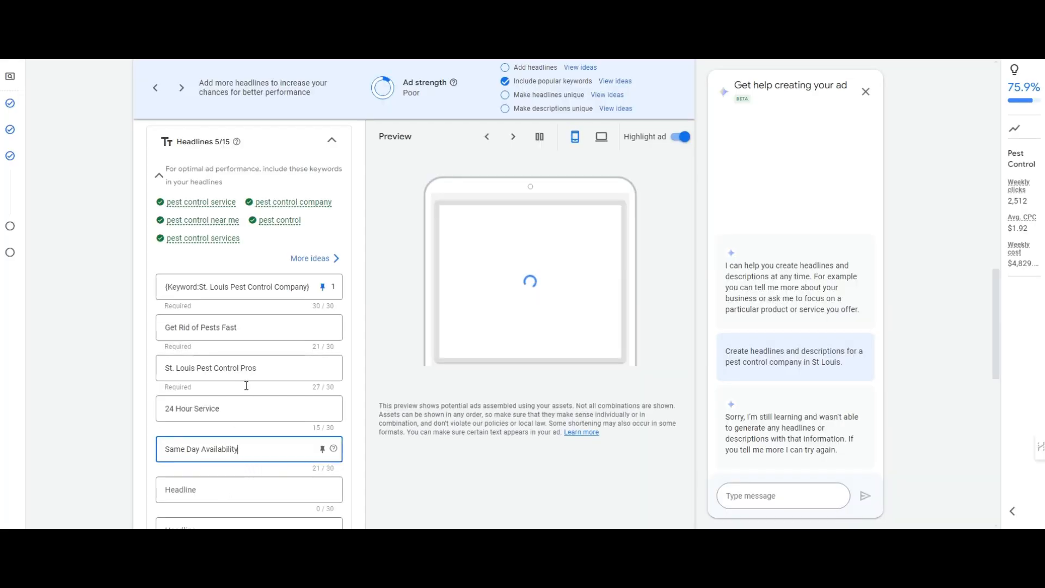
key(Tab)
scroll(246, 386, down, 2)
key(ctrl+v)
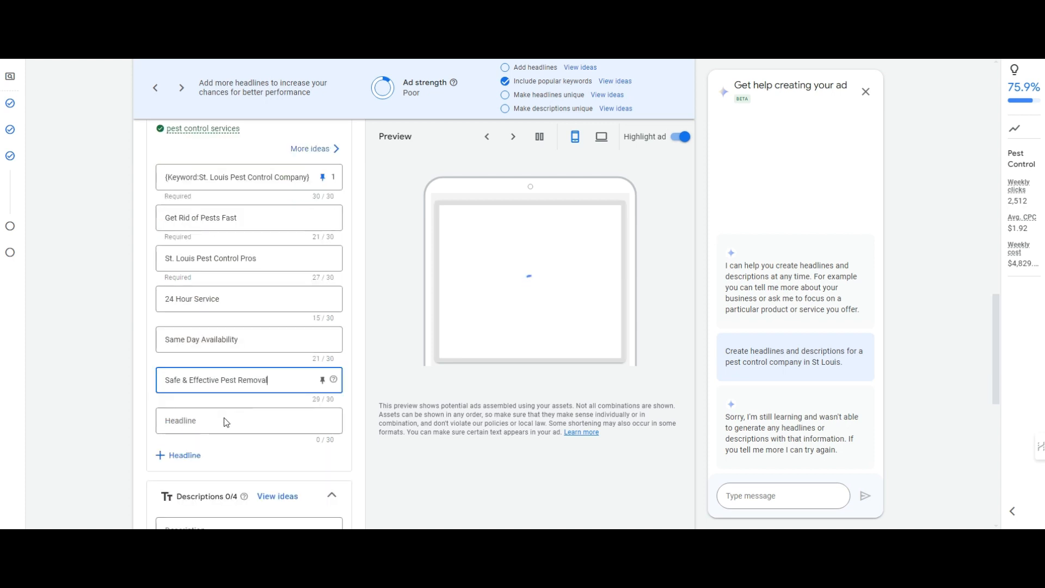
Step: Add two more headline fields and enter "Get A Free Estimate" as the seventh headline
click(182, 455)
click(182, 496)
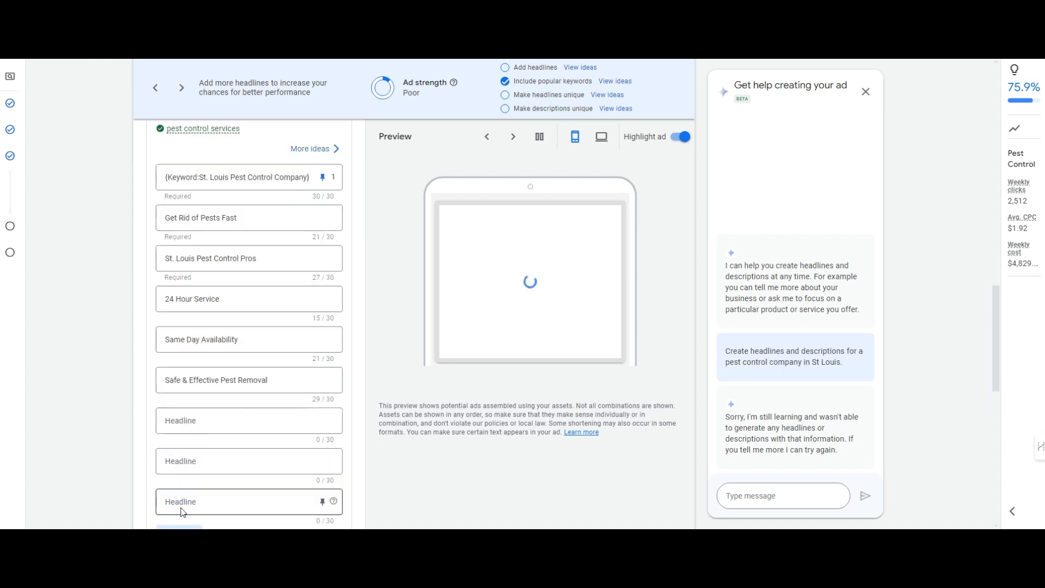
click(194, 419)
text(Get A)
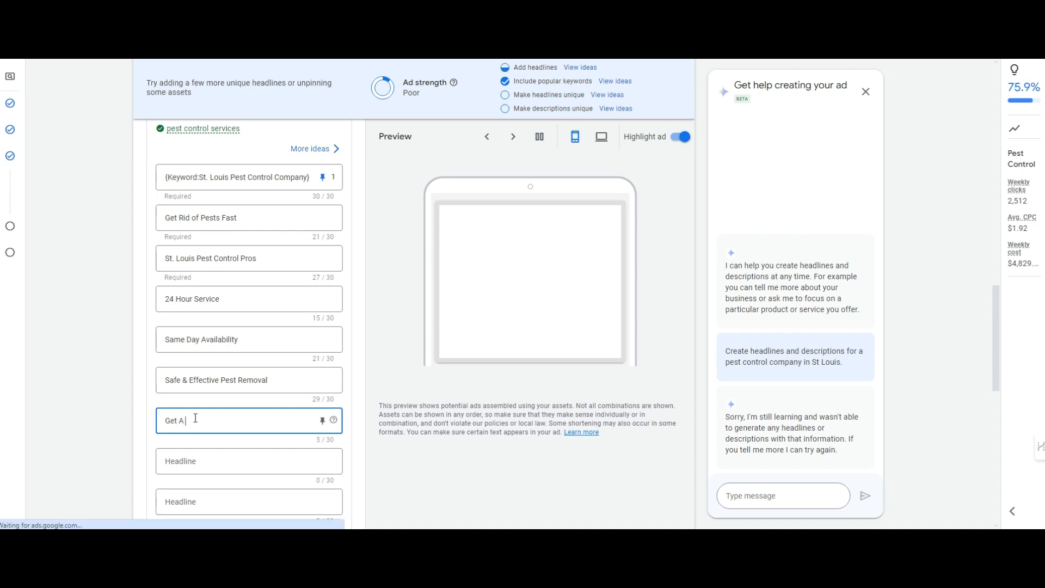
text( Free Estimate)
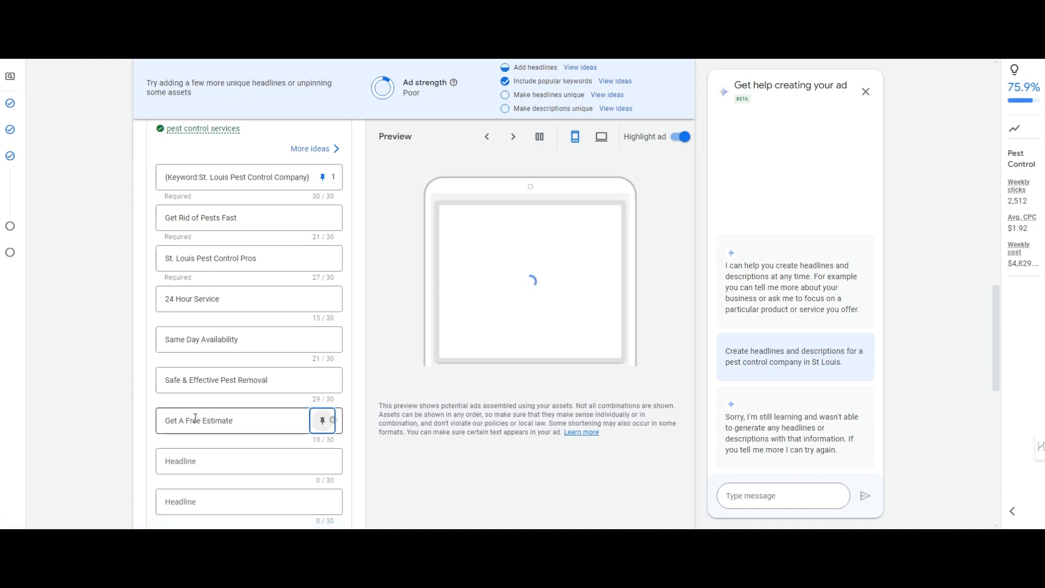
Step: Enter "Call Now" as the eighth headline and "Discount on Pest Control" as the ninth
key(Tab)
text(Call Now)
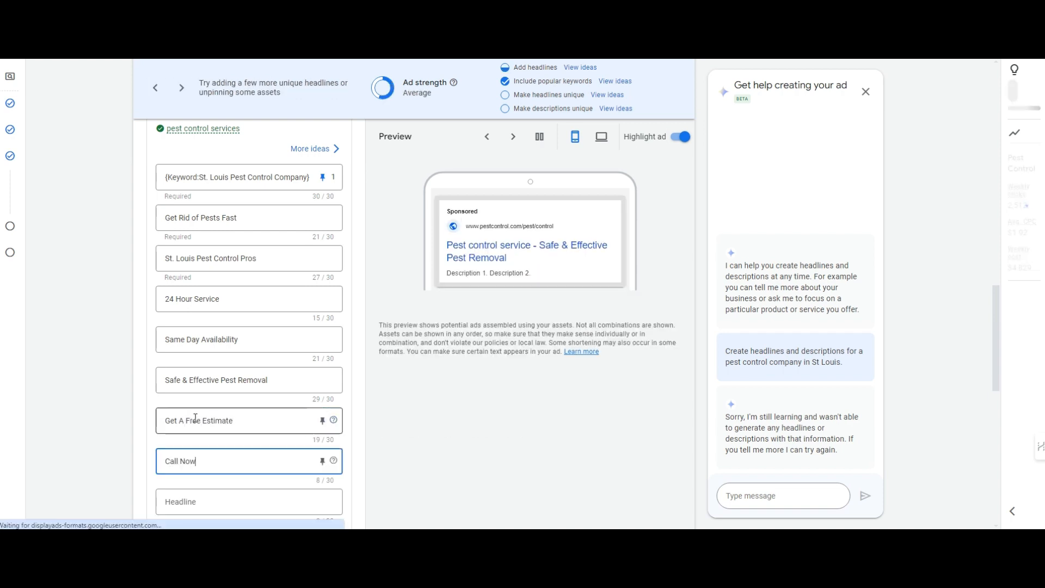
key(Tab)
scroll(250, 393, down, 2)
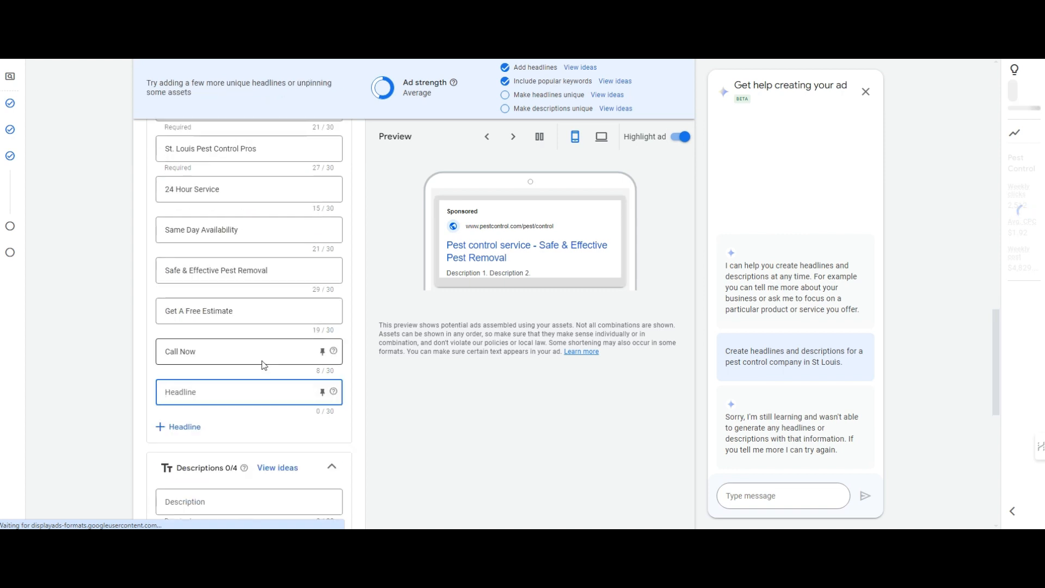
text(Discount on Pest Control)
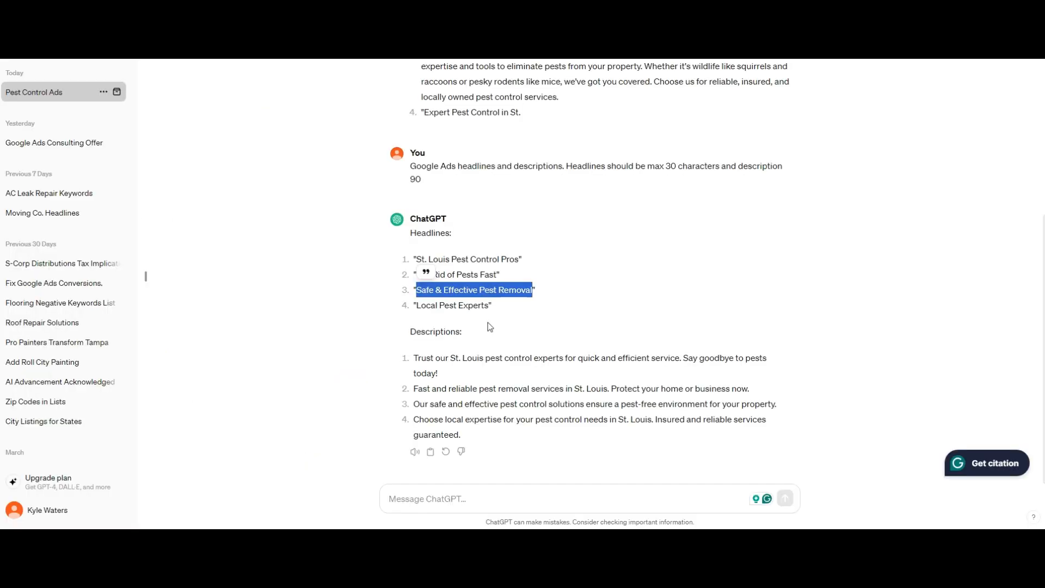
Step: Copy ChatGPT's headline "Local Pest Experts" into the tenth headline of the Google Ads ad and add another headline field
drag(492, 306, 415, 305)
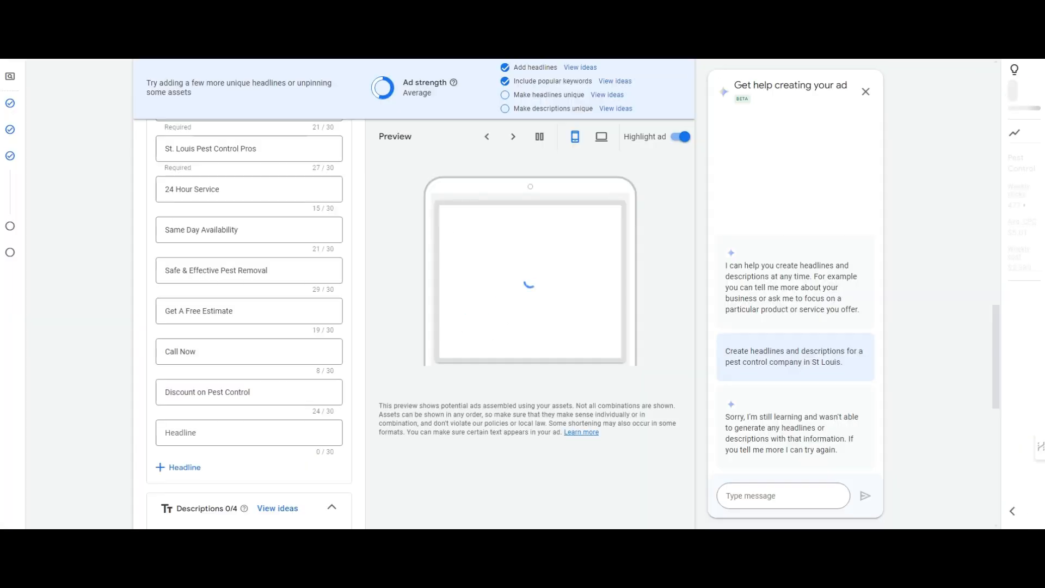
click(191, 438)
key(ctrl+v)
click(195, 467)
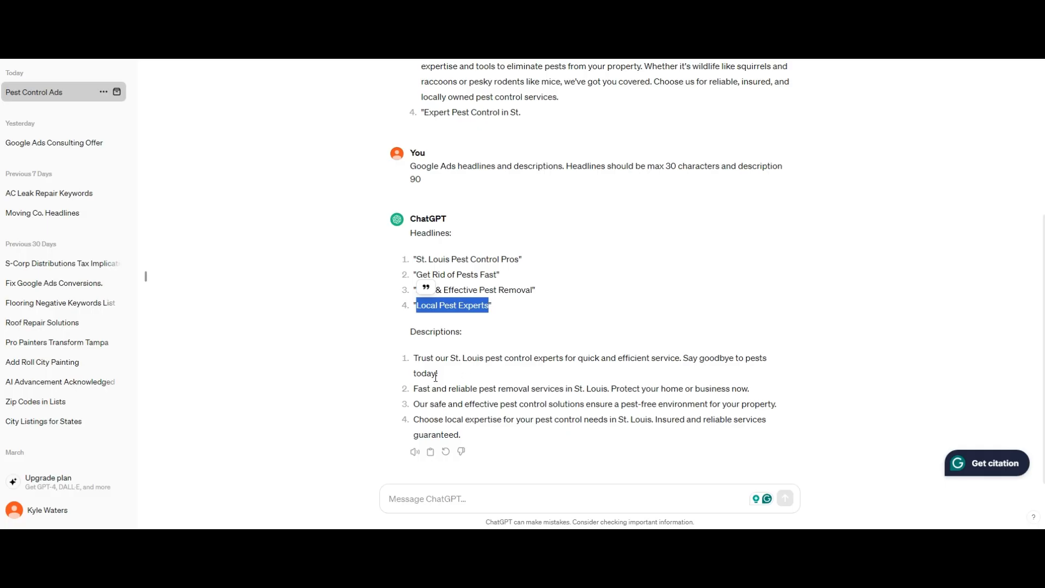
Step: Copy ChatGPT's first description, beginning "Trust our St. Louis pest control experts", into the first description of the Google Ads ad
drag(439, 375, 414, 358)
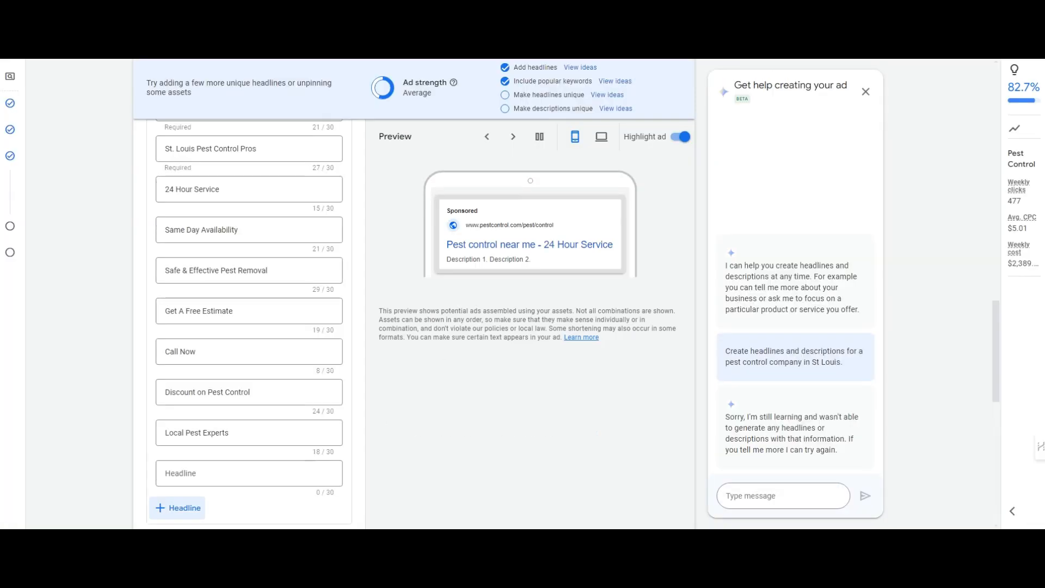
scroll(252, 426, down, 4)
click(191, 360)
key(ctrl+v)
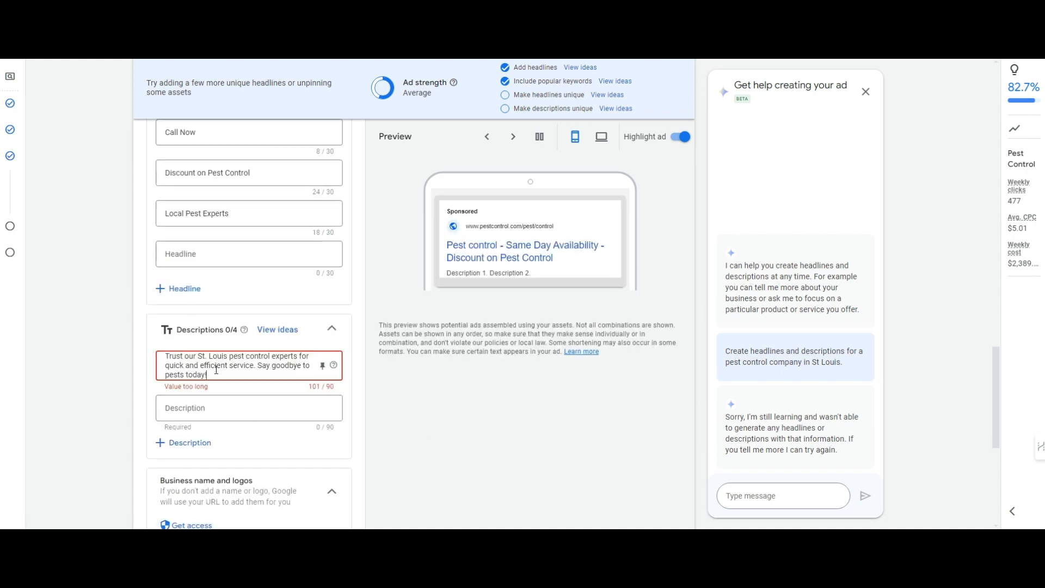
Step: Capitalize "Our", "Pest", "Control" and "Experts" in the ad's first description
double_click(190, 359)
text(Our S)
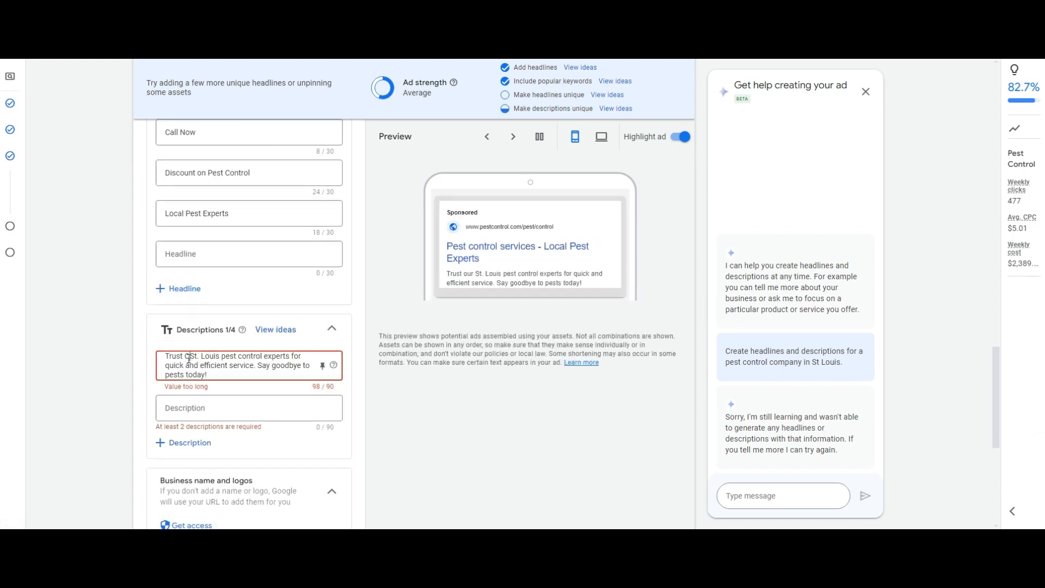
key(BackSpace)
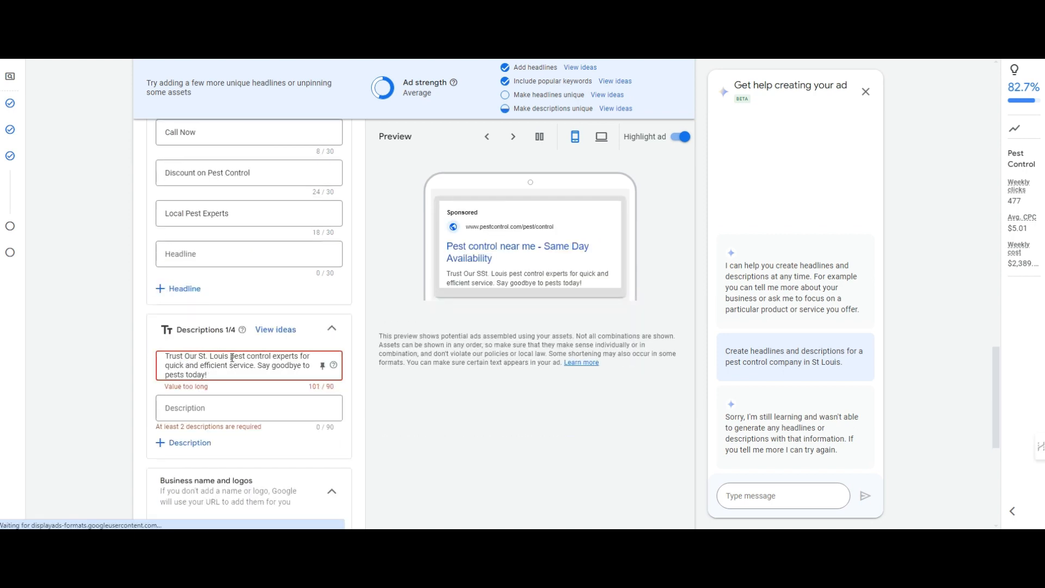
click(233, 359)
key(Delete)
text(P)
key(Right)
key(Right)
key(Right)
key(Right)
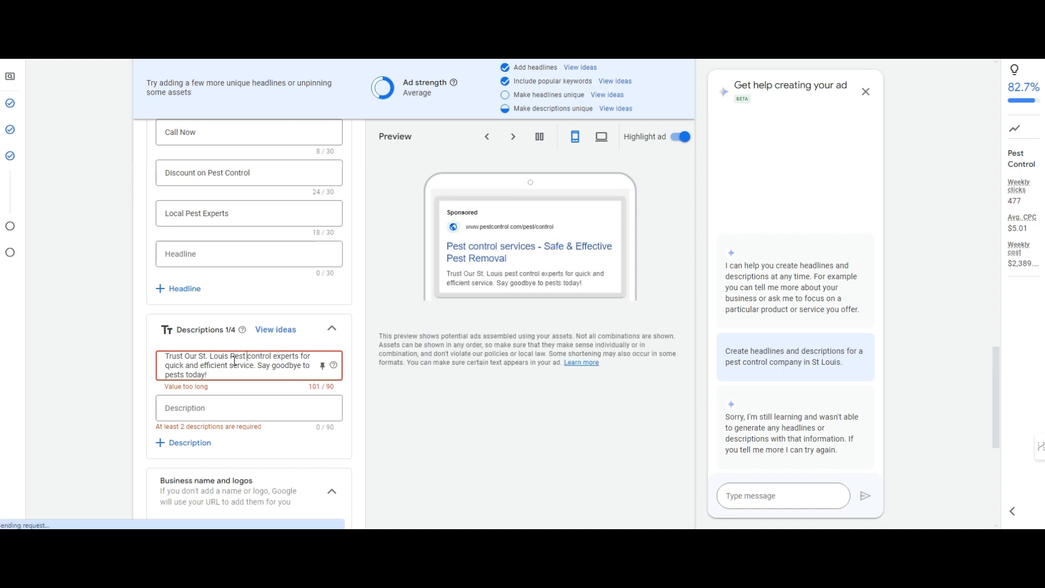
key(Delete)
text(C)
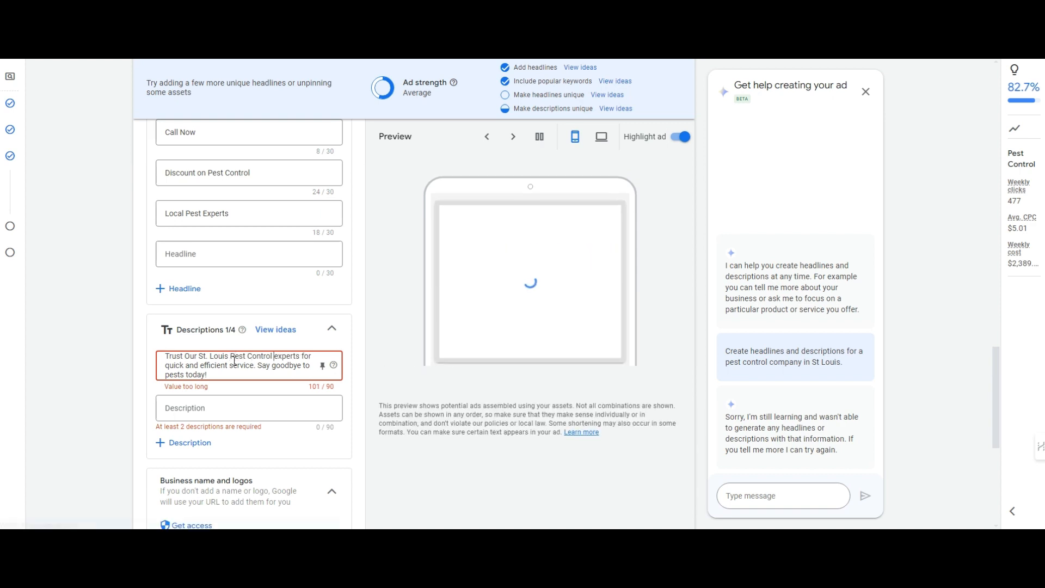
key(Right)
key(Right)
key(Right)
key(Right)
key(Right)
key(Right)
key(Right)
key(Delete)
text(E)
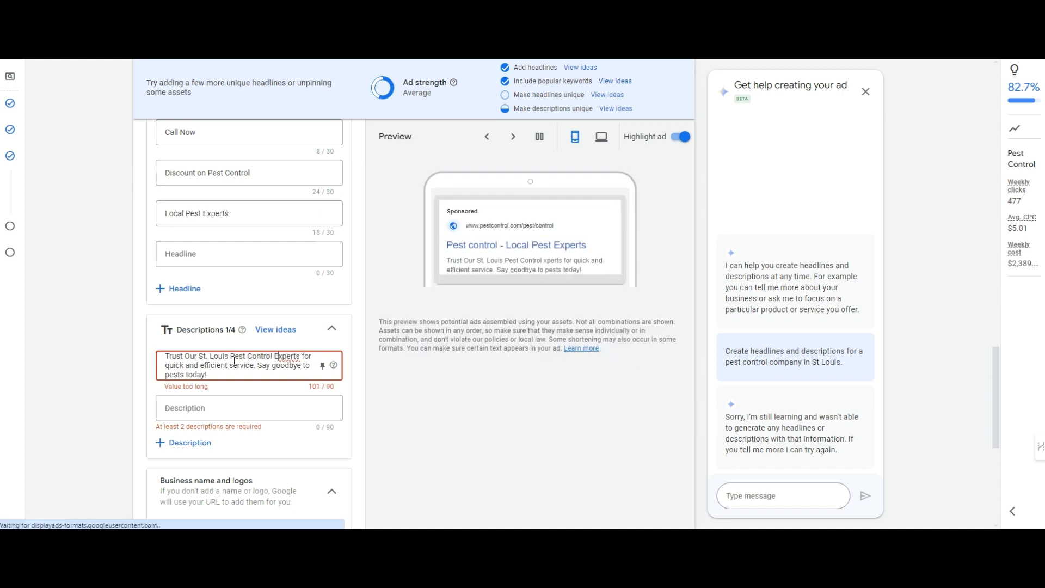
Step: Replace "for quick and efficient service" in the first description with "For Quick & Efficient Service", correcting the misspelled words
key(ctrl+Right)
key(ctrl+shift+Right)
key(ctrl+shift+Right)
key(ctrl+shift+Right)
key(ctrl+shift+Right)
text(For )
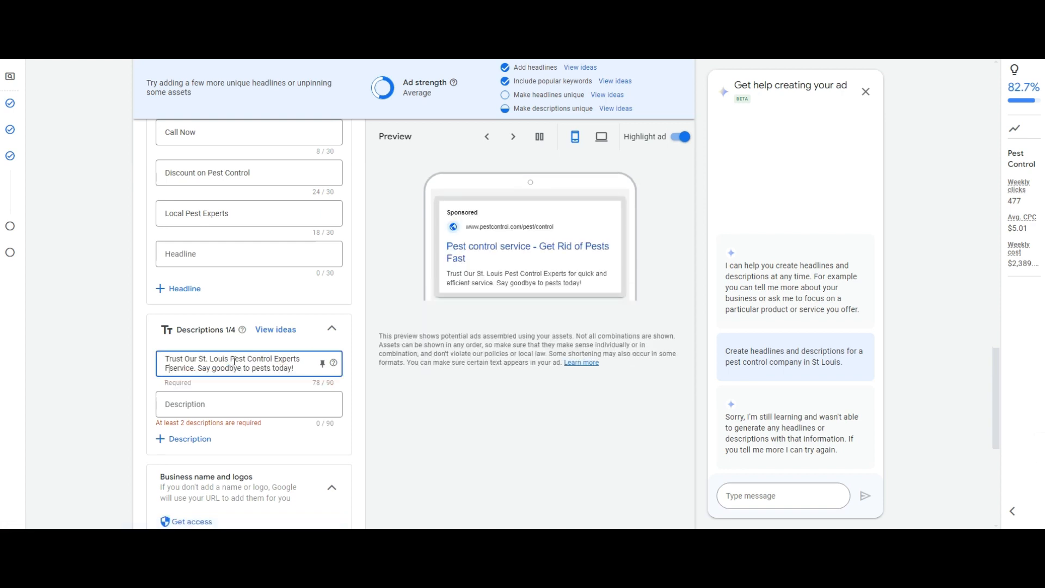
text(Quick & Effcient)
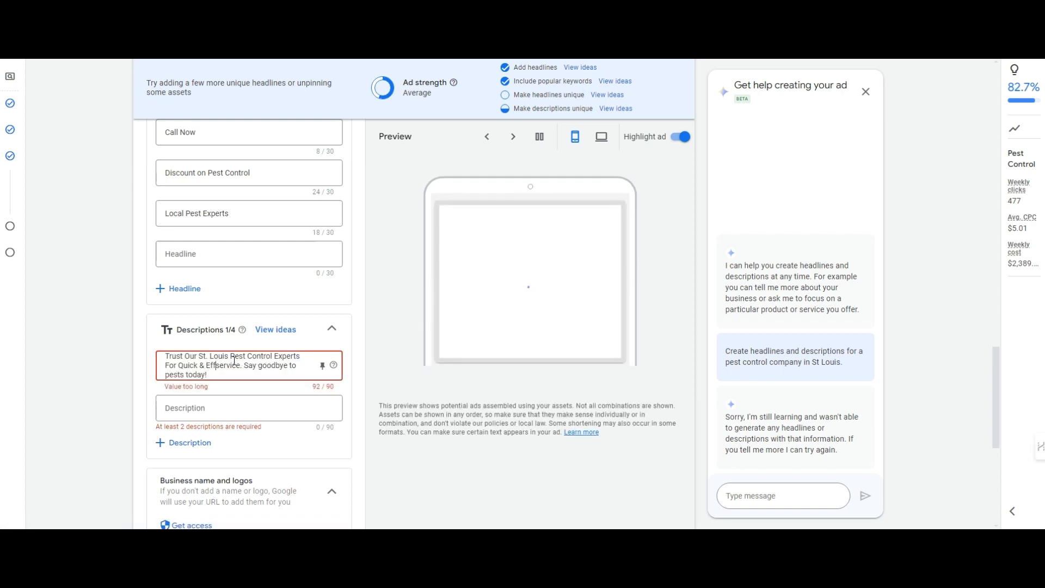
key(ctrl+shift+Right)
text(Servoce)
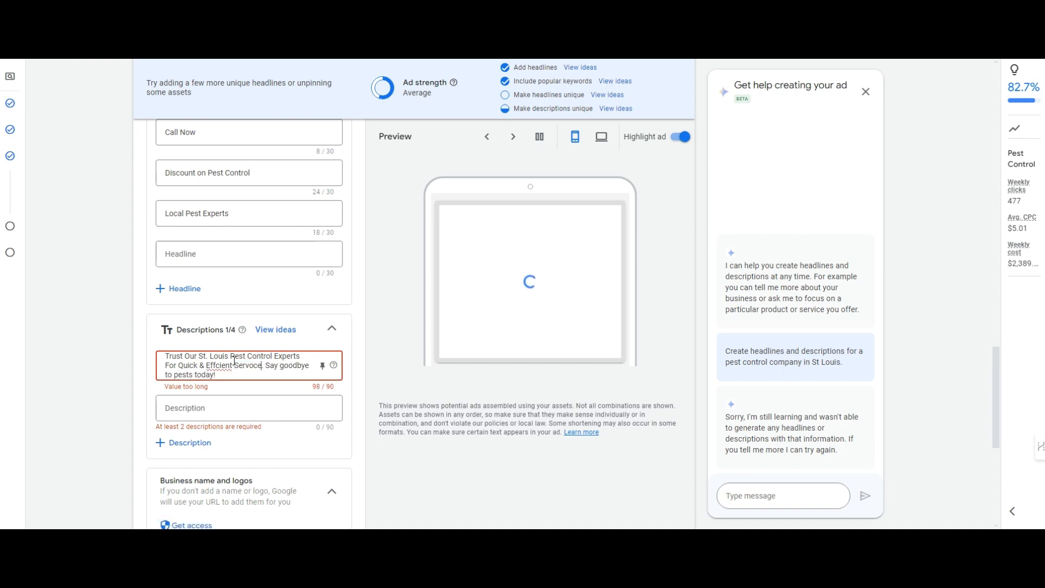
key(BackSpace)
key(BackSpace)
key(BackSpace)
text(ice)
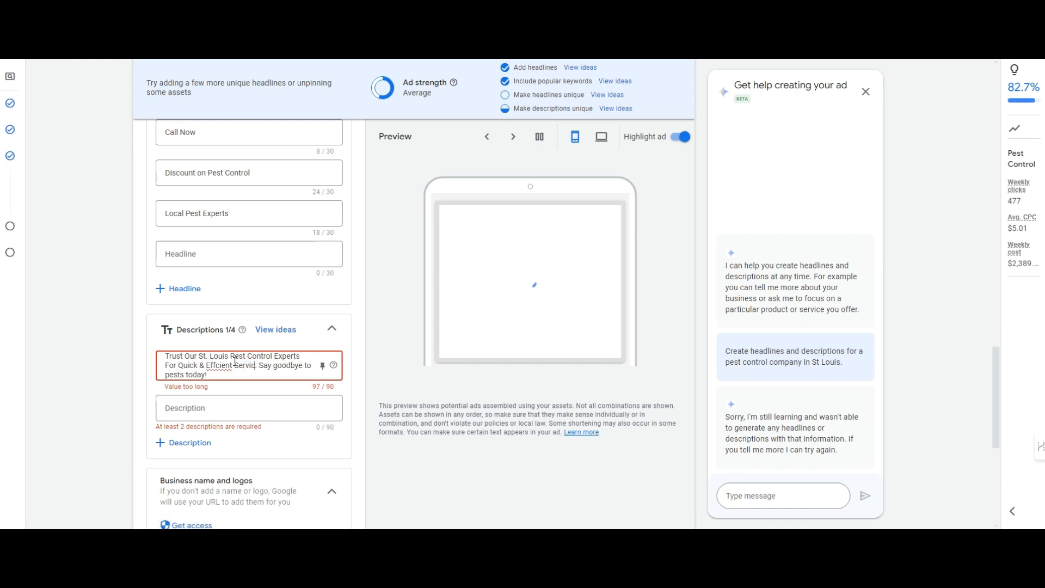
right_click(223, 365)
click(261, 178)
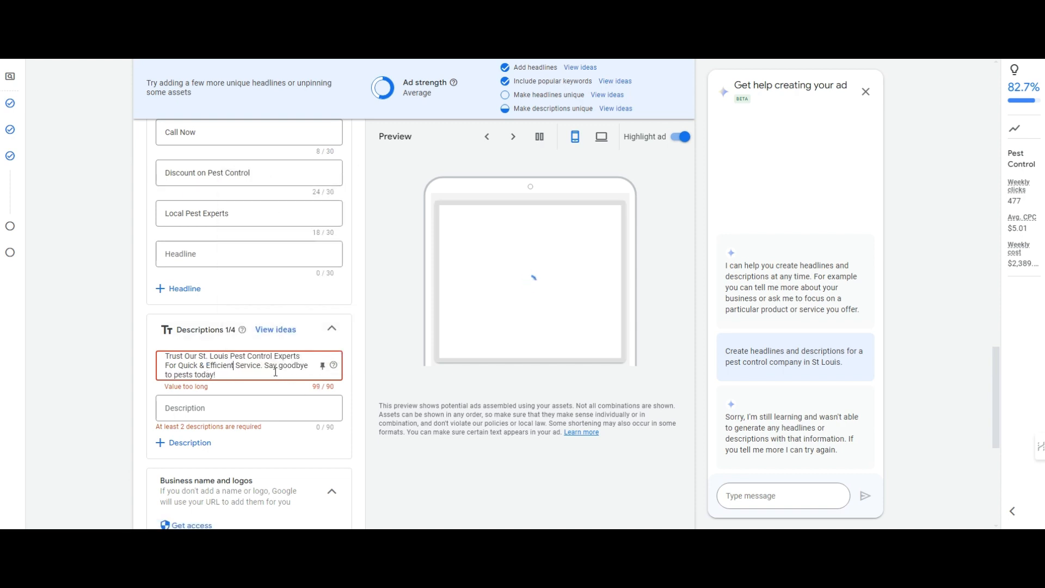
Step: Shorten the end of the first description to "Say goodbye pests!" by removing "today" and "to"
double_click(200, 375)
key(BackSpace)
click(167, 376)
key(Delete)
key(Delete)
key(Delete)
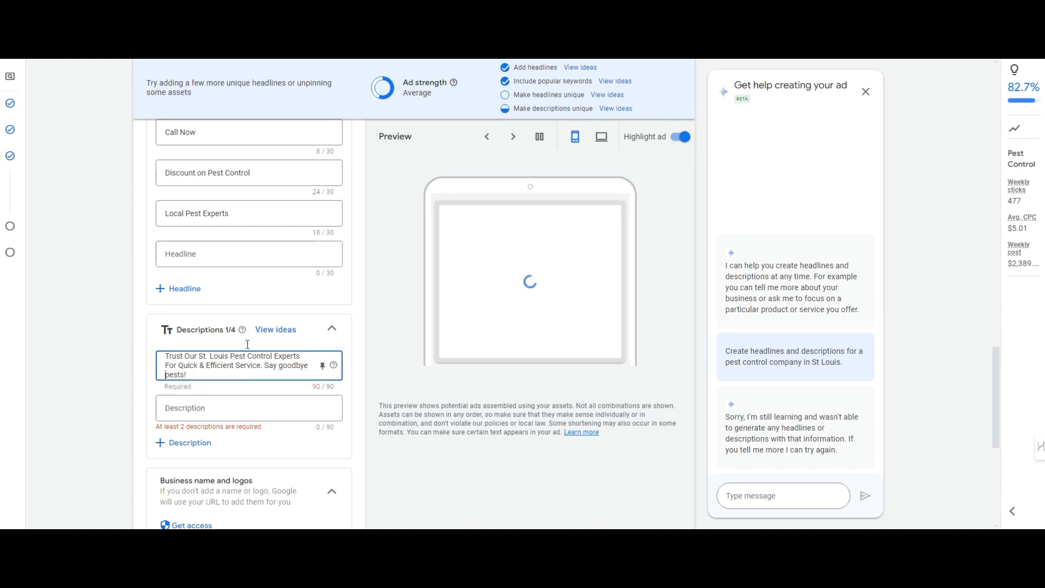
Step: Copy ChatGPT's second description, beginning "Fast and reliable pest removal services", into the second description of the Google Ads ad
click(327, 10)
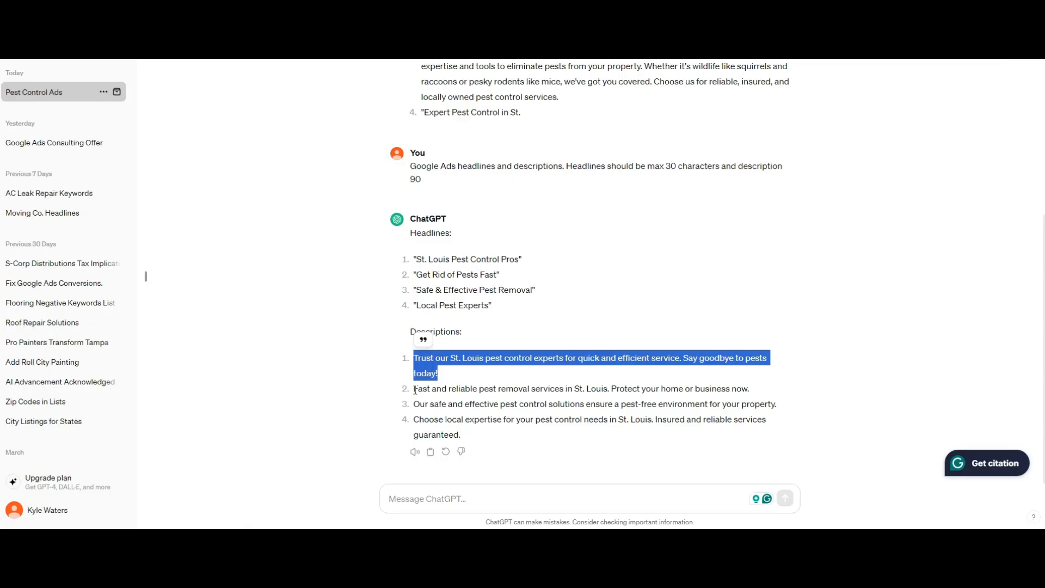
drag(415, 389, 786, 389)
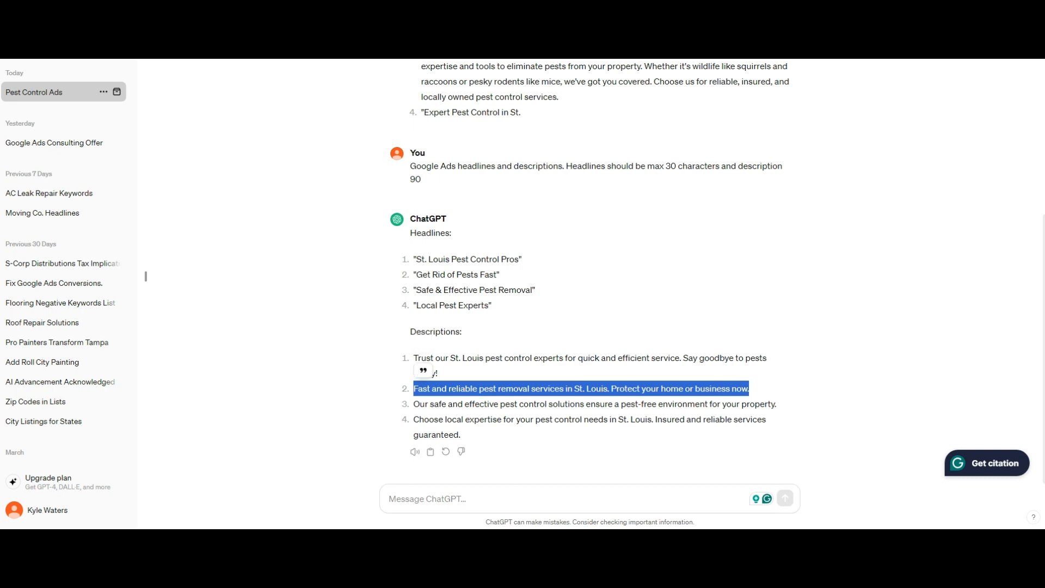
key(ctrl+c)
key(ctrl+Tab)
click(228, 408)
key(ctrl+v)
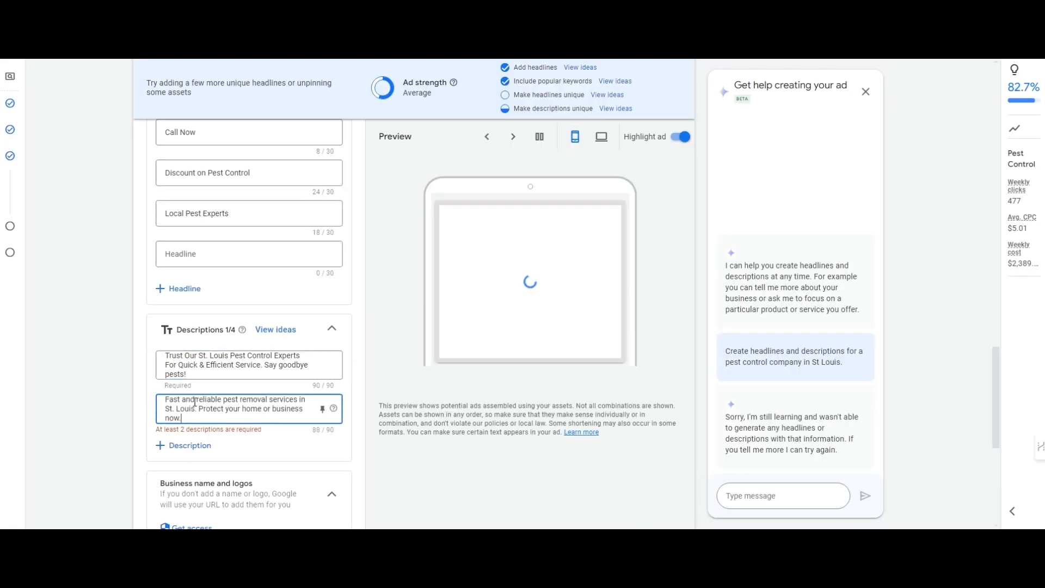
Step: Rewrite the first sentence of the second description as "Fast and Reliable Pest Removal Services in St. Louis."
double_click(213, 400)
text(Reliable )
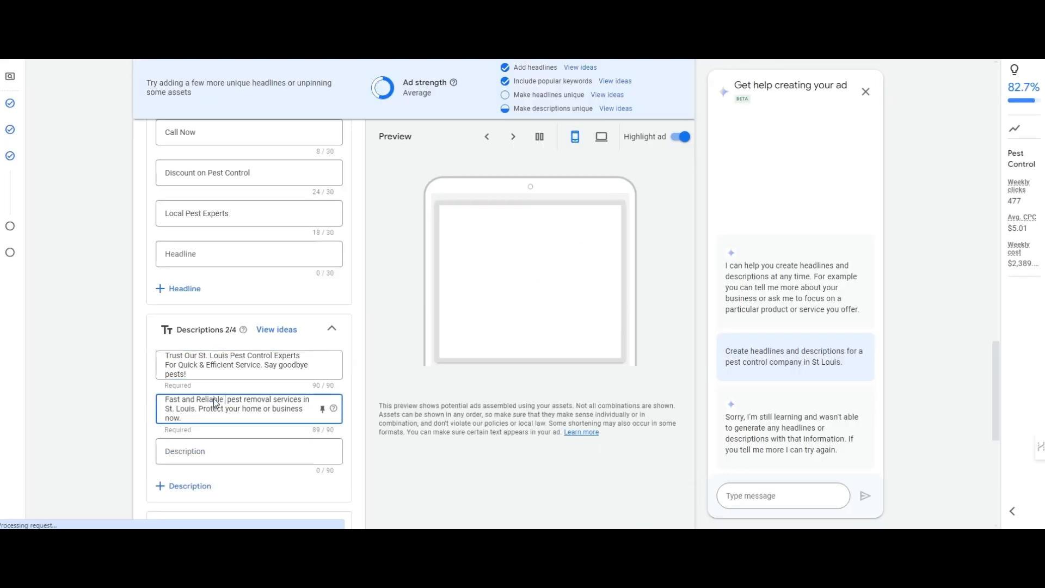
text(Pest Removal Ser)
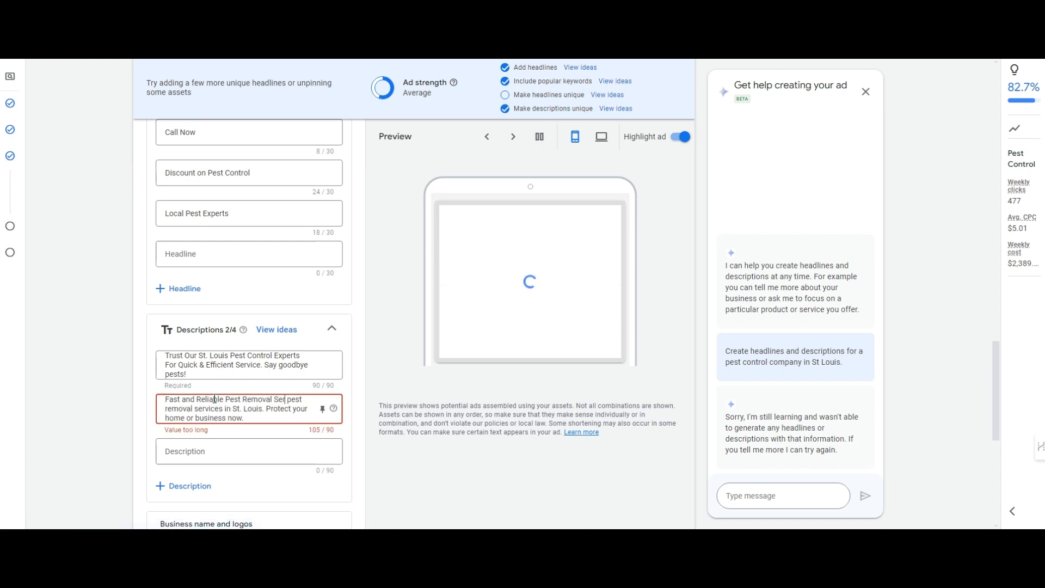
text(vices in)
key(ctrl+shift+Right)
key(ctrl+shift+Right)
key(ctrl+shift+Right)
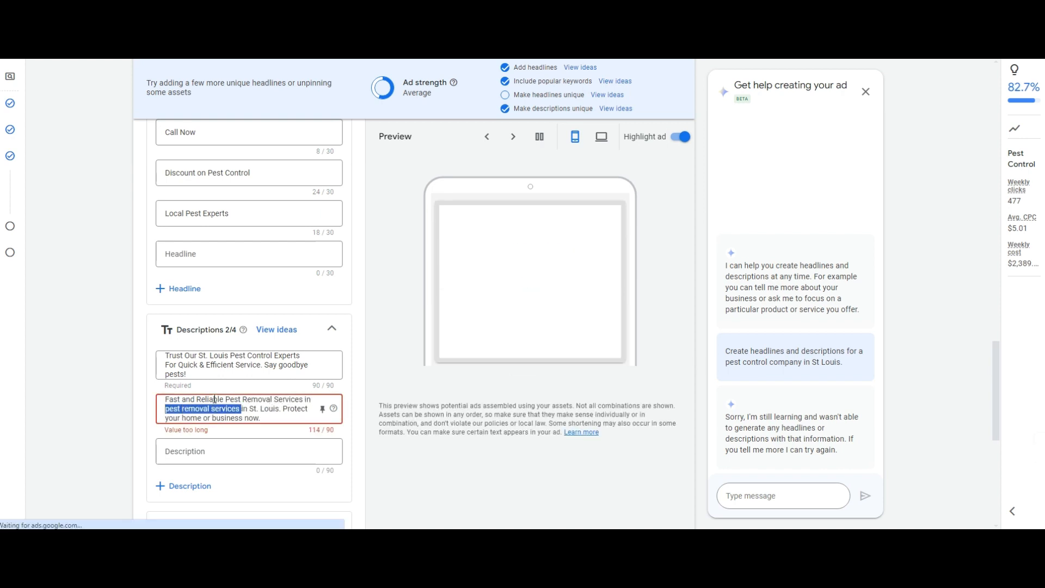
key(BackSpace)
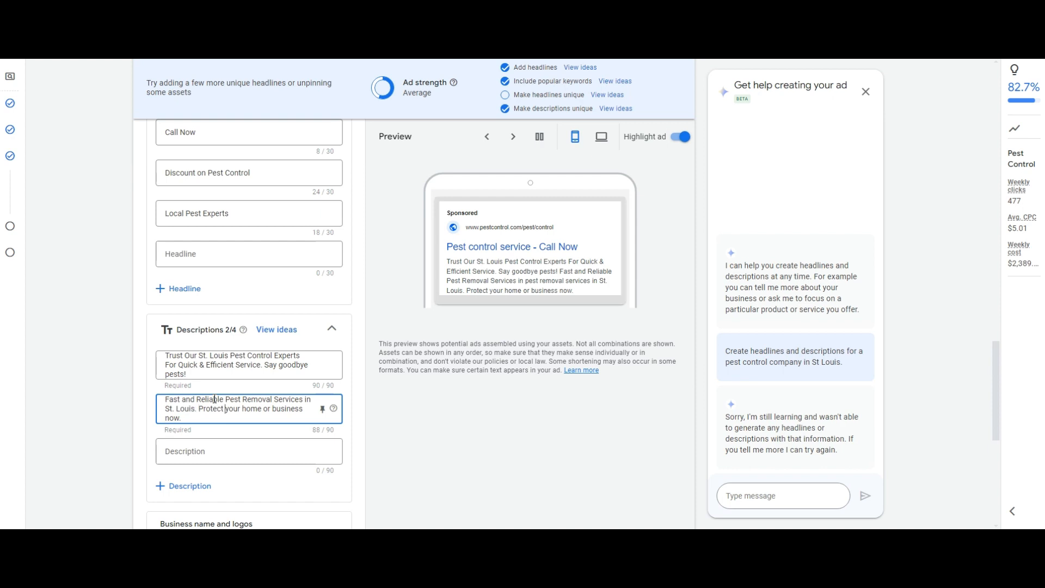
Step: Change the ending of the second description to "Protect Your Home or Business Now."
key(ctrl+shift+End)
text(Your Home)
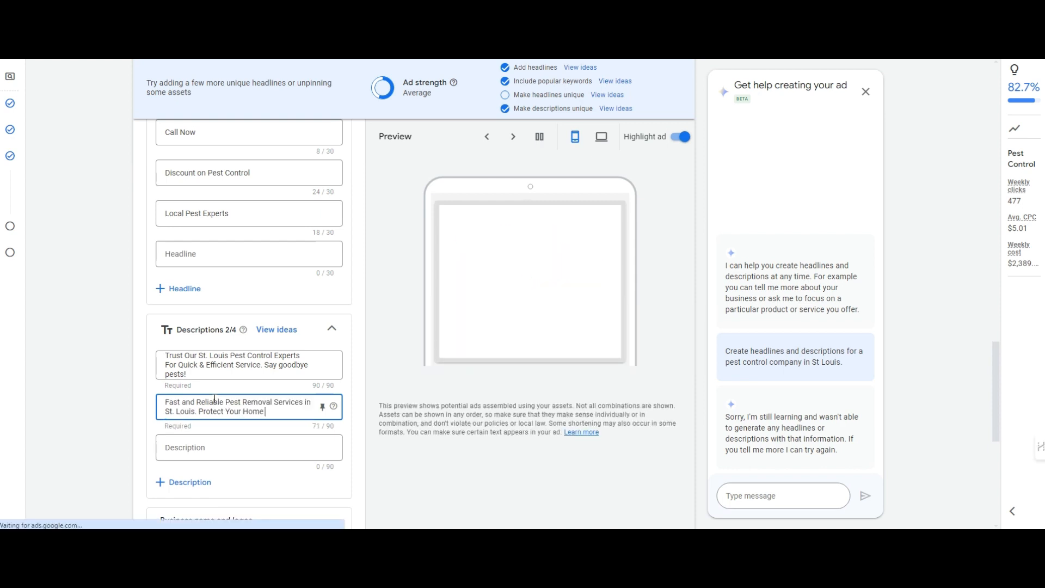
text( or Business Now.)
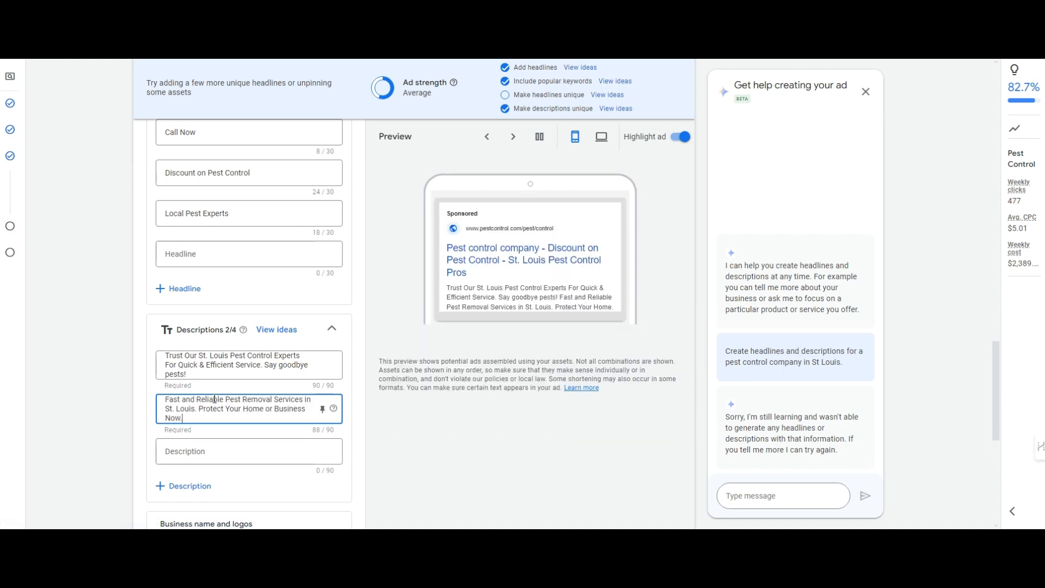
Step: Copy ChatGPT's phrase "local expertise for your pest control needs" into the third description of the Google Ads ad
click(163, 8)
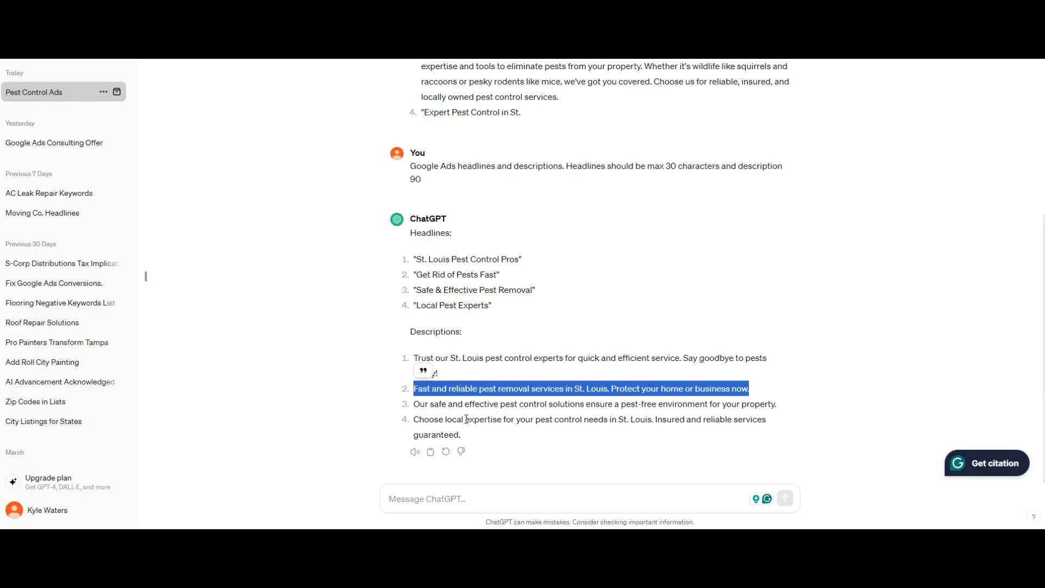
drag(447, 423, 609, 423)
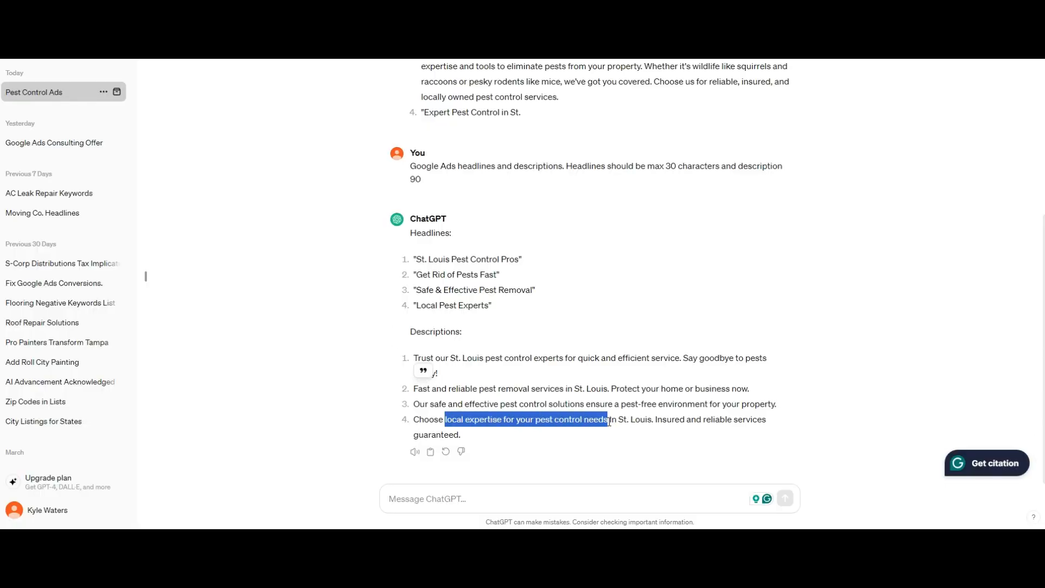
click(65, 9)
click(206, 453)
key(ctrl+v)
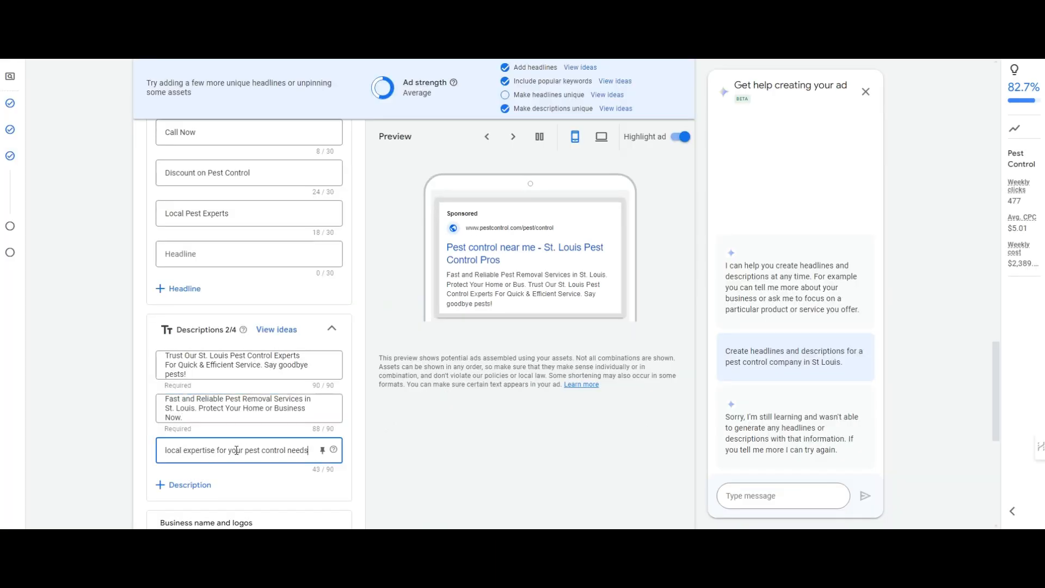
Step: Replace the third description with ChatGPT's earlier text "we specialize in removing pests like squirrels, raccoons, mice, and rodents."
key(ctrl+a)
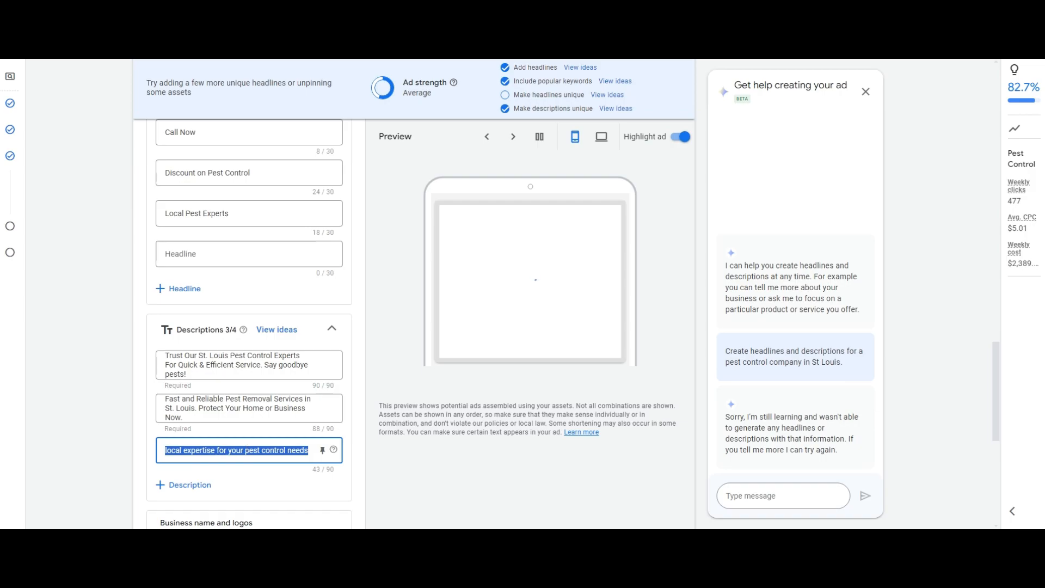
key(ctrl+Tab)
scroll(516, 339, up, 3)
scroll(567, 260, up, 3)
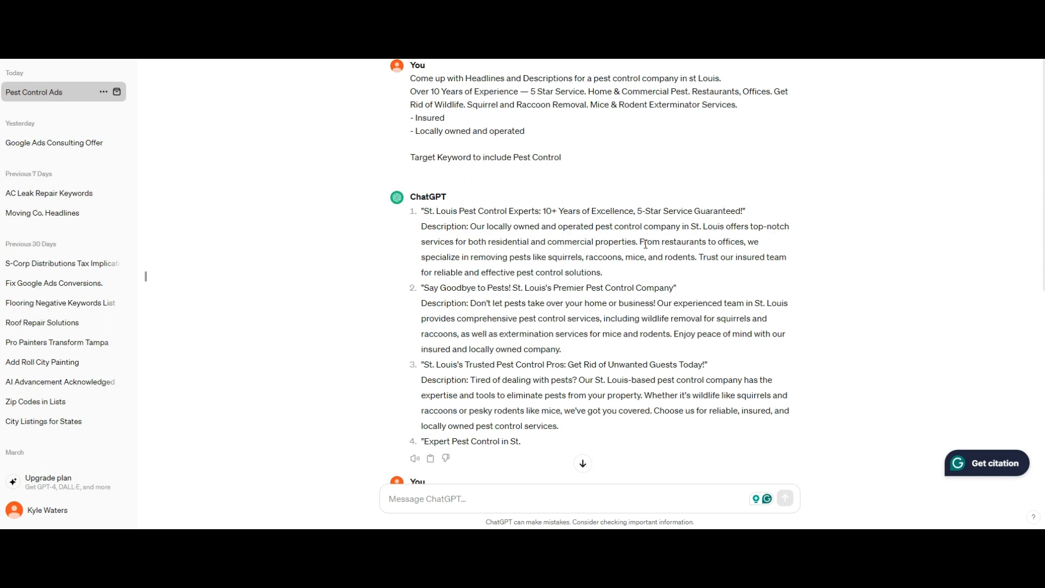
drag(642, 243, 698, 258)
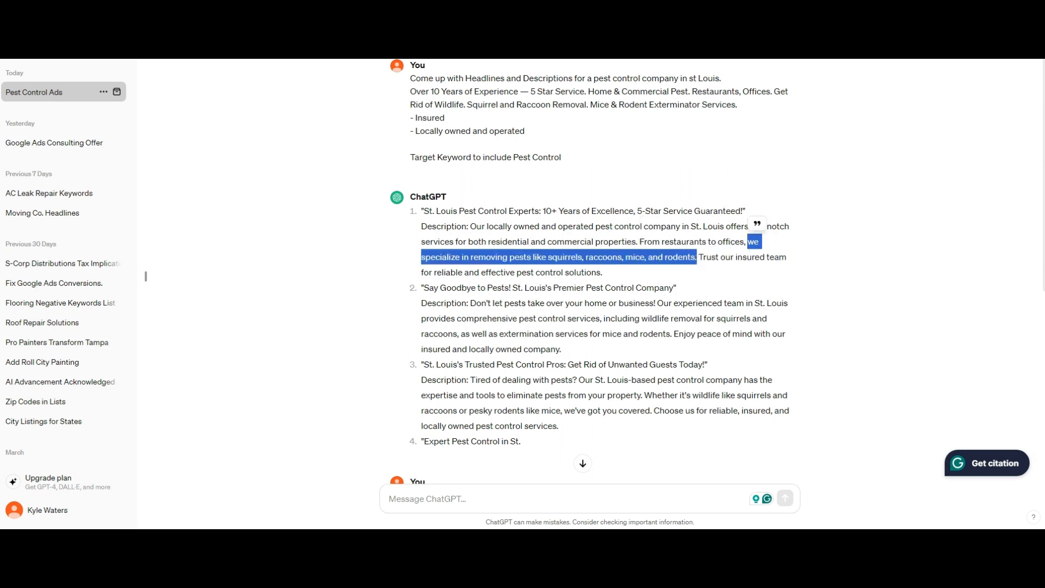
key(ctrl+shift+Tab)
triple_click(243, 450)
key(ctrl+v)
Step: Retype the opening of the third description in title case, from "We" through "In Removing Pests Like"
double_click(171, 447)
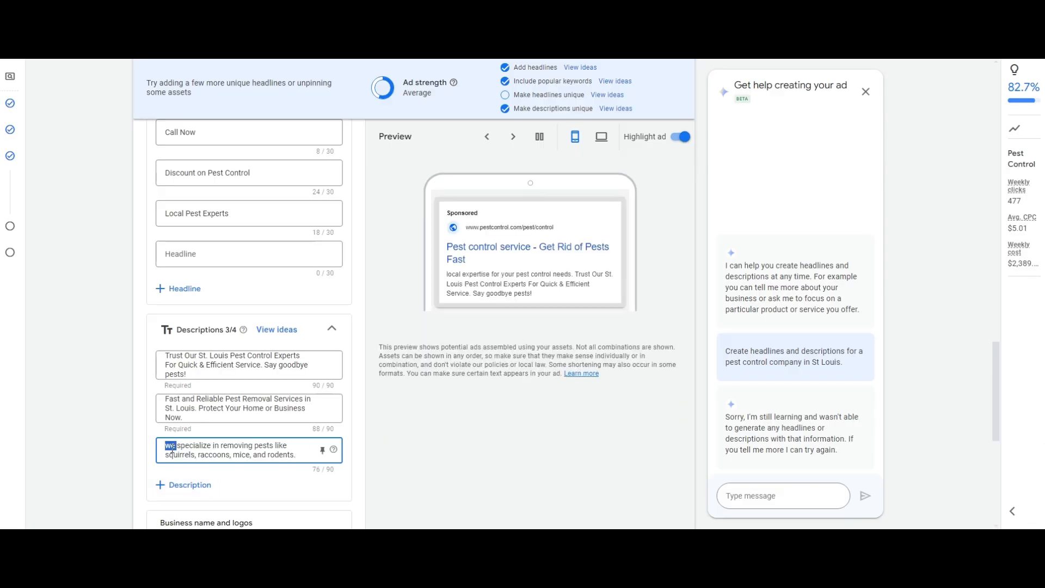
text(We)
key(ctrl+shift+Right)
text(Spec)
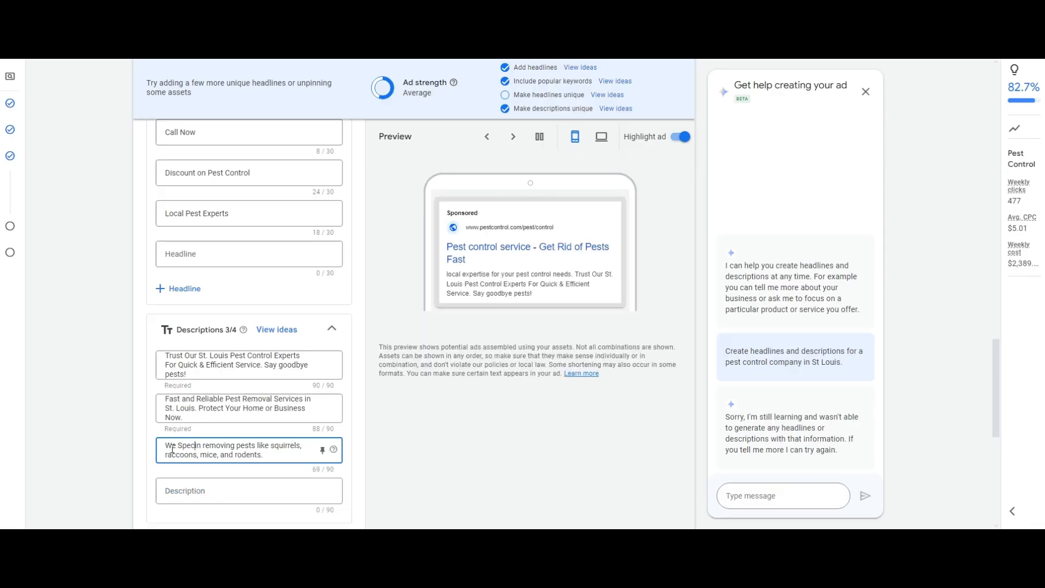
text(ialze )
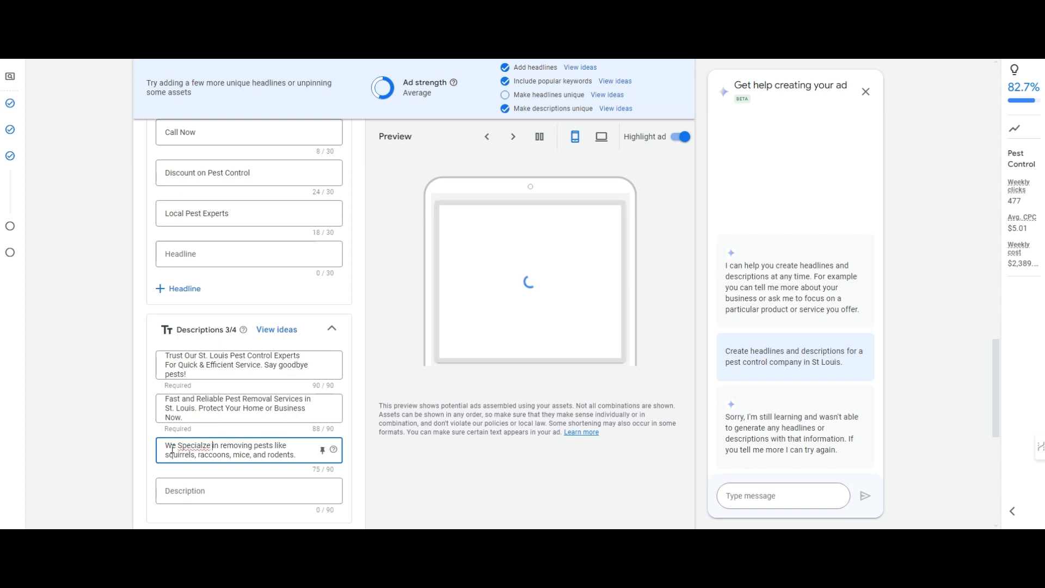
text(In Removing)
key(ctrl+shift+Right)
key(ctrl+shift+Right)
text(Pests)
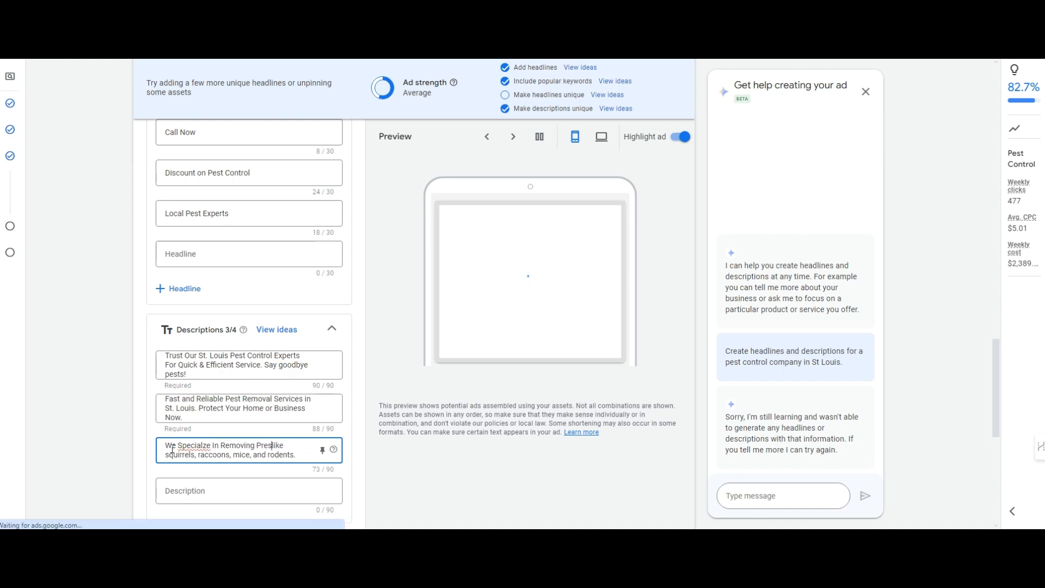
key(ctrl+shift+Right)
key(ctrl+shift+Right)
key(ctrl+shift+Left)
text(Like)
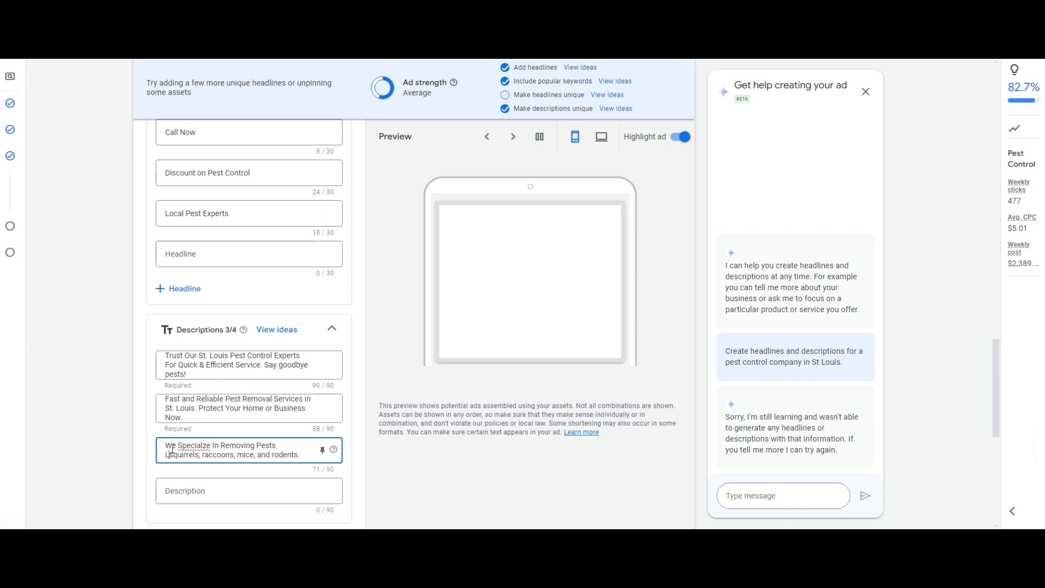
Step: Capitalize "Squirrels", "Raccoons", "Mice" and "Rodents" in the third description and correct the spelling of "Specialize"
key(Delete)
text(S)
key(ctrl+Right)
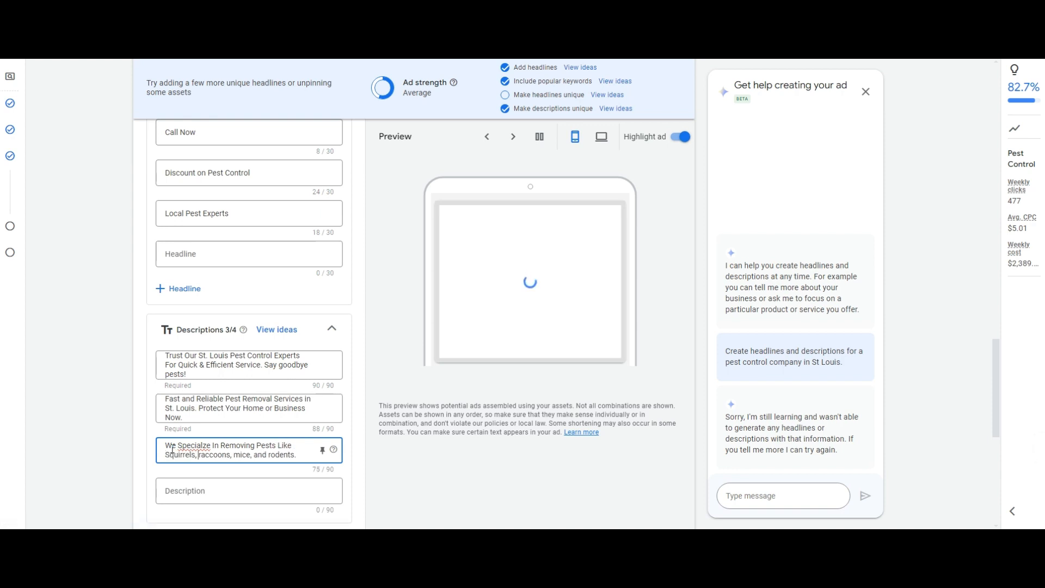
key(Right)
key(BackSpace)
text(R)
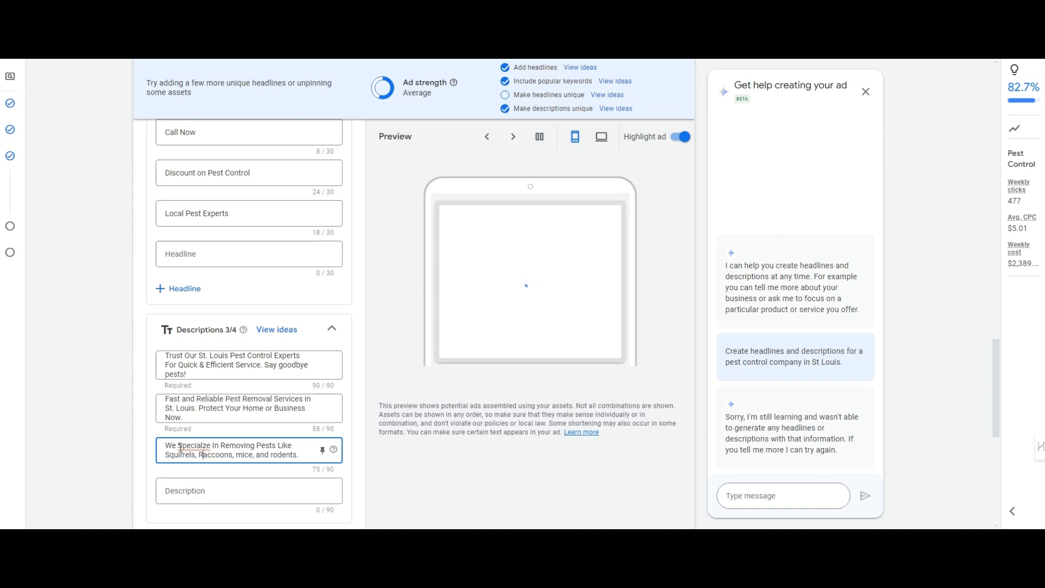
click(243, 455)
key(BackSpace)
text(M)
key(Delete)
text(R)
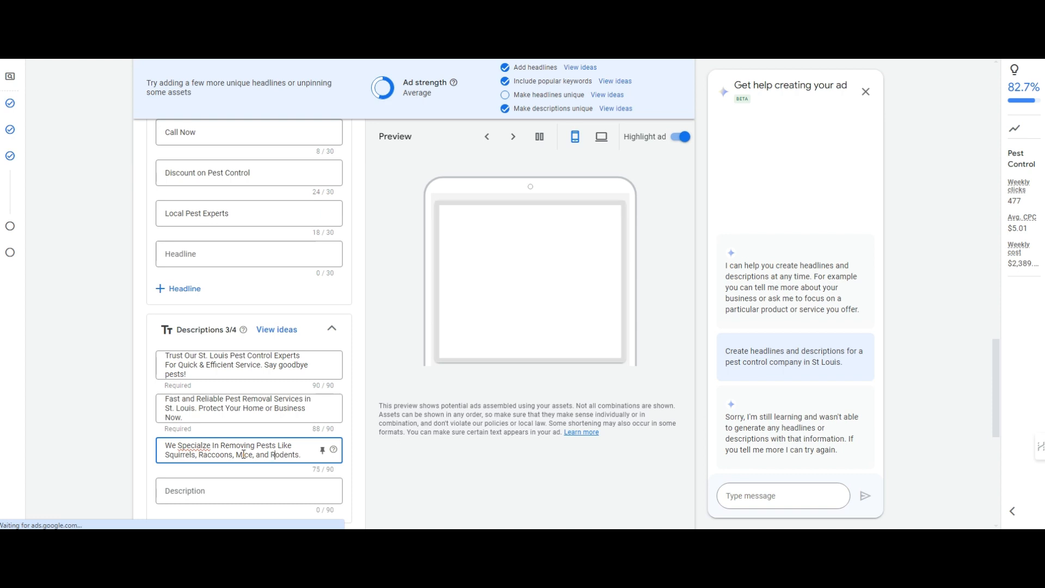
right_click(175, 446)
click(234, 228)
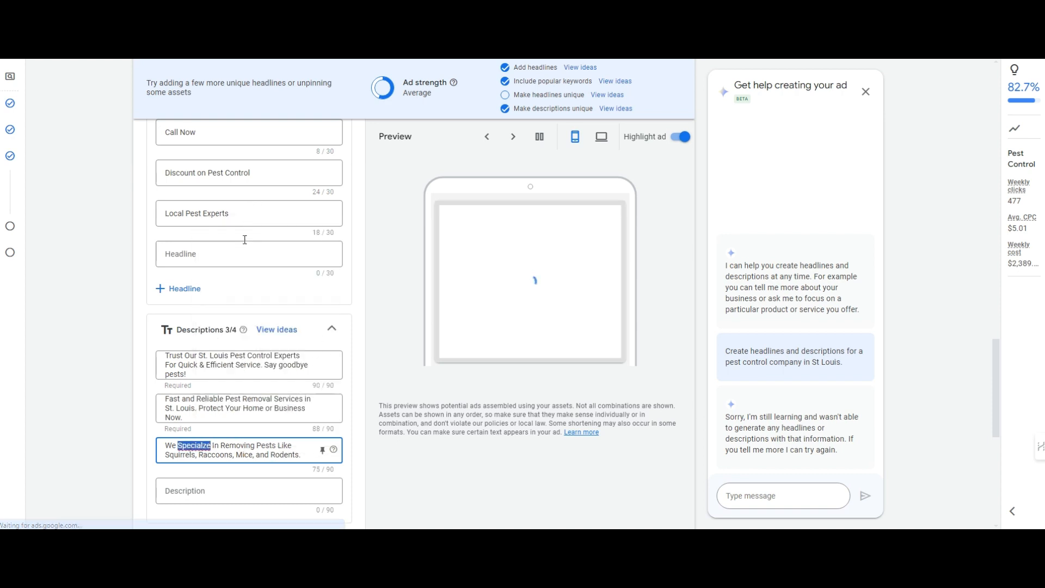
Step: Fill the fourth description with "Insured, Locally Owned & Operated. Best In The Pest Control Business."
click(223, 487)
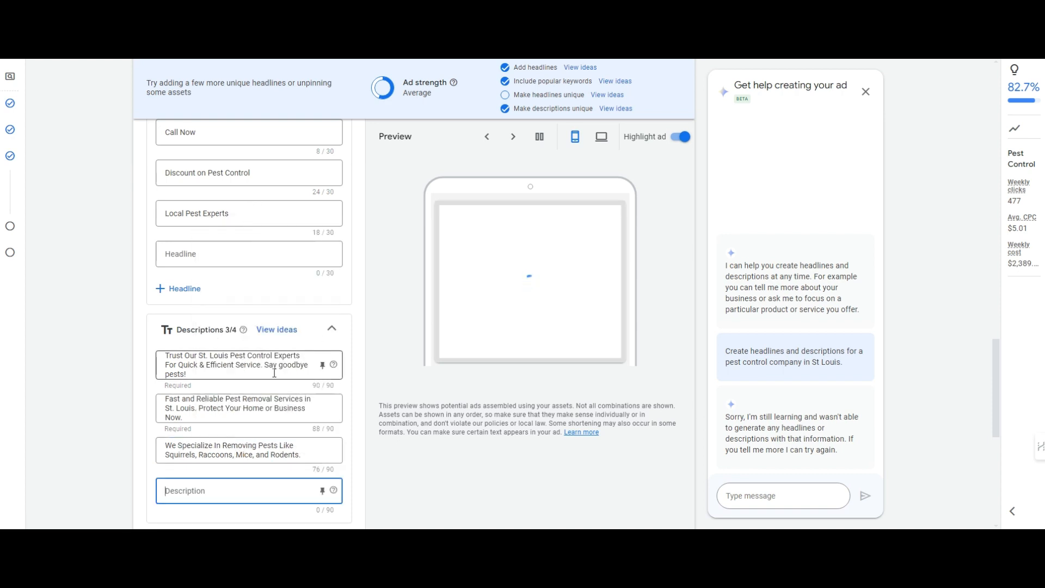
text(Insured, Locally Owned & Operated)
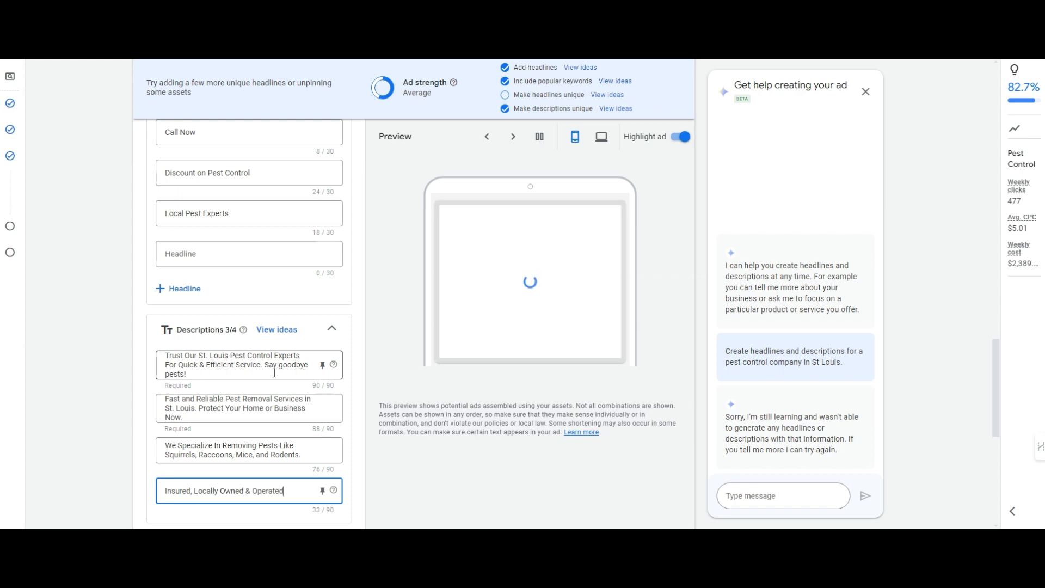
text(. Best In The Pest Control Bus)
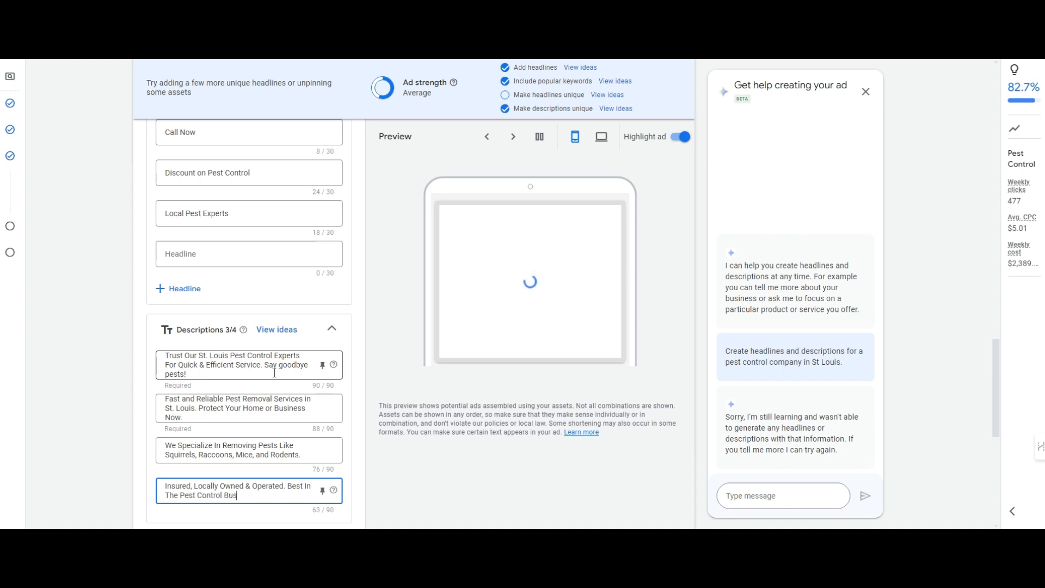
text(iness.)
scroll(275, 383, down, 2)
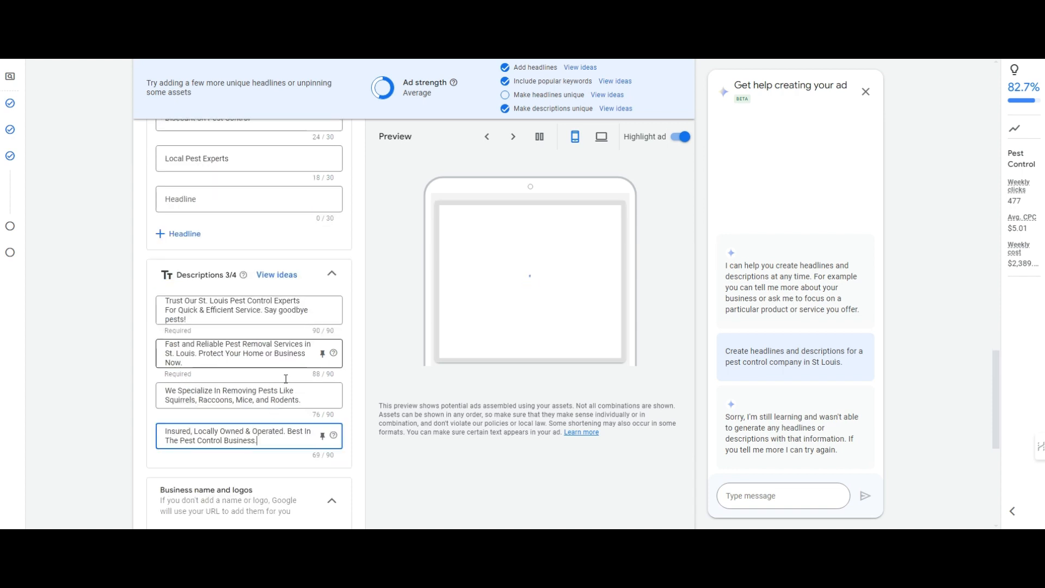
scroll(259, 349, down, 2)
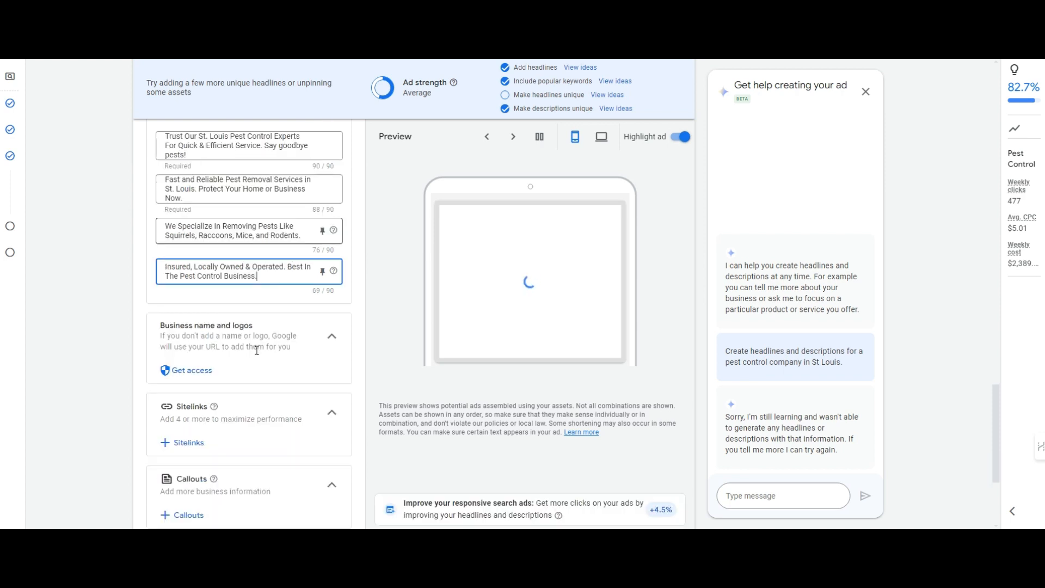
scroll(257, 351, up, 3)
scroll(258, 355, up, 2)
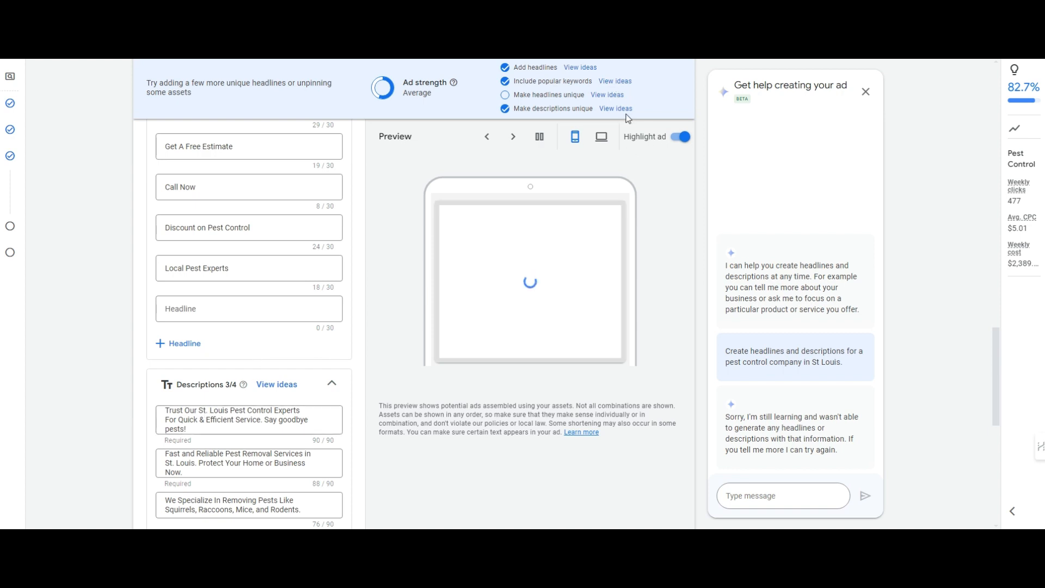
Step: Close the ad-creation assistant, open the ideas for unique headlines and add the trust phrase "Superior Customer Service"
click(866, 92)
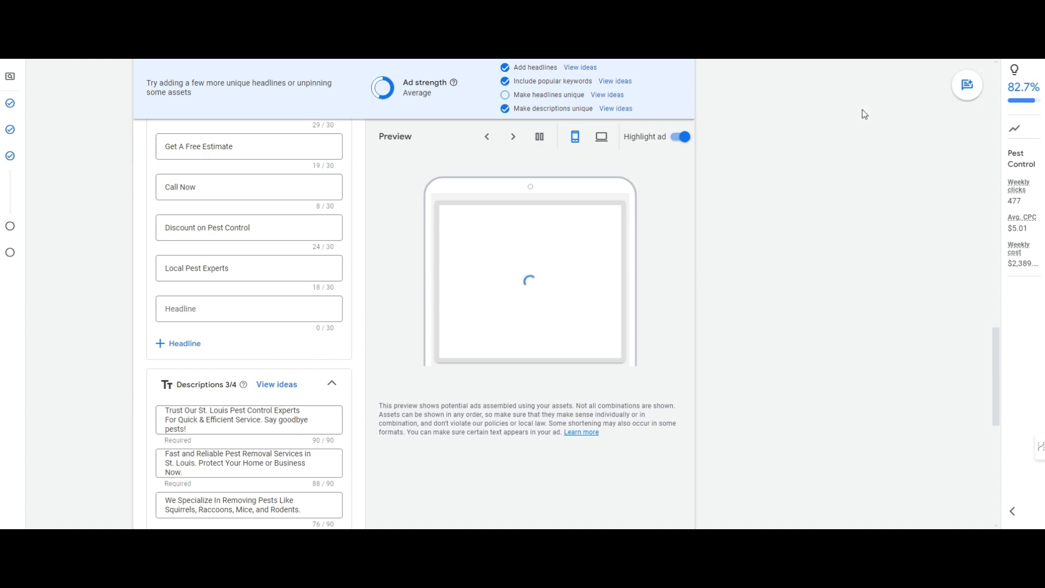
click(607, 96)
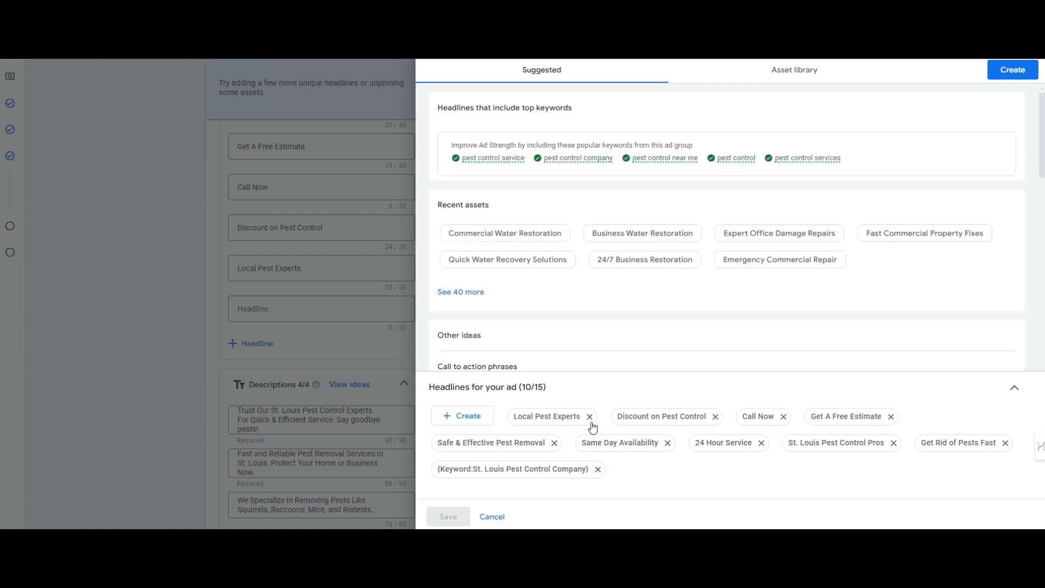
click(634, 421)
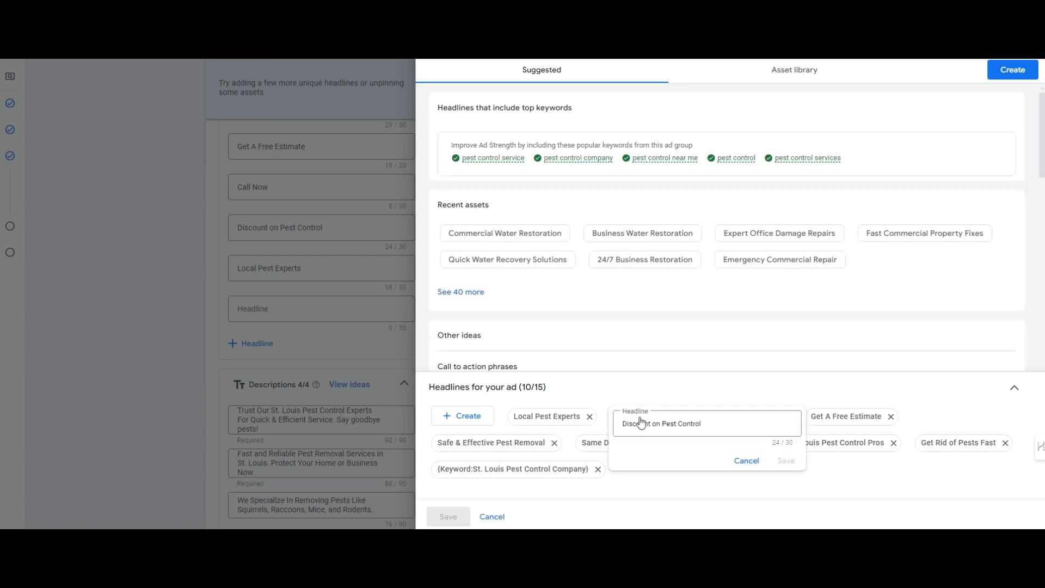
click(667, 395)
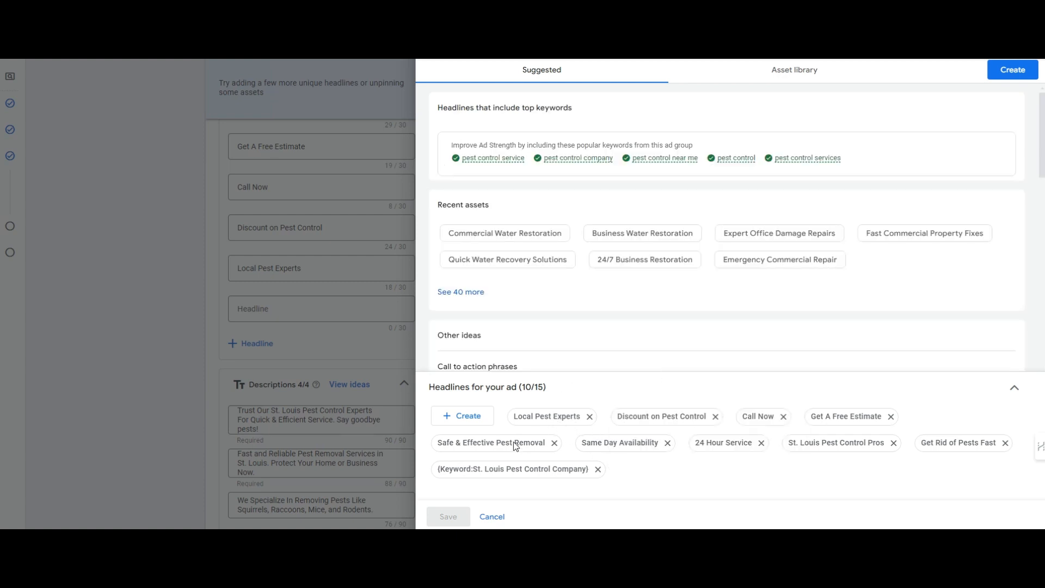
scroll(546, 310, down, 1)
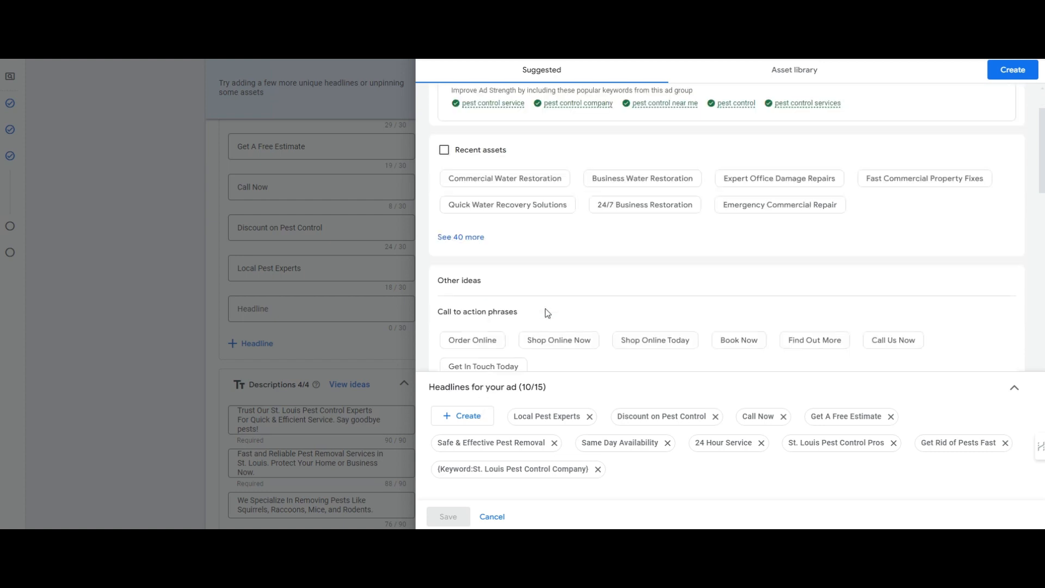
scroll(547, 313, down, 1)
scroll(550, 296, down, 3)
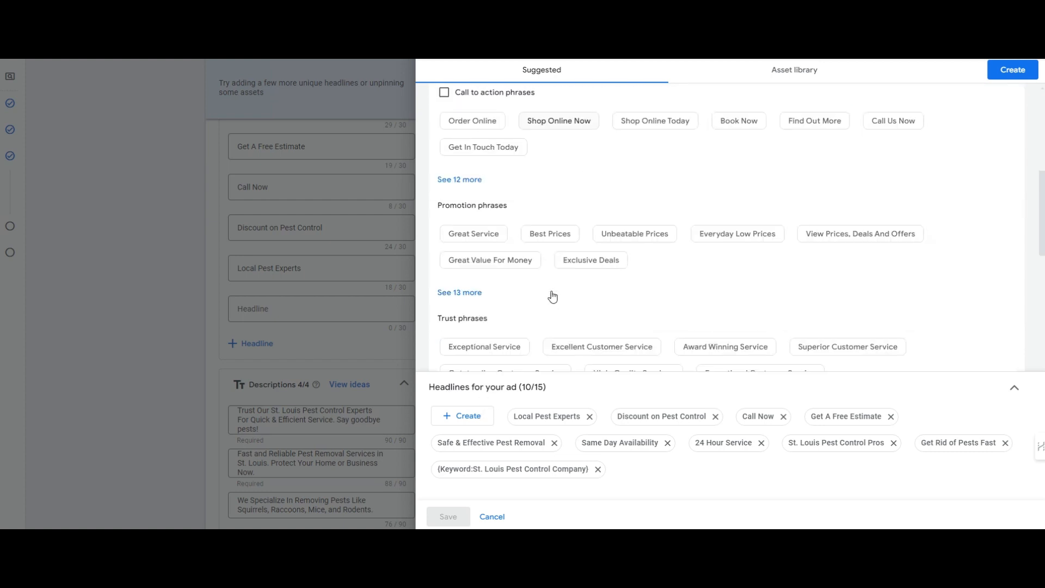
scroll(553, 296, down, 2)
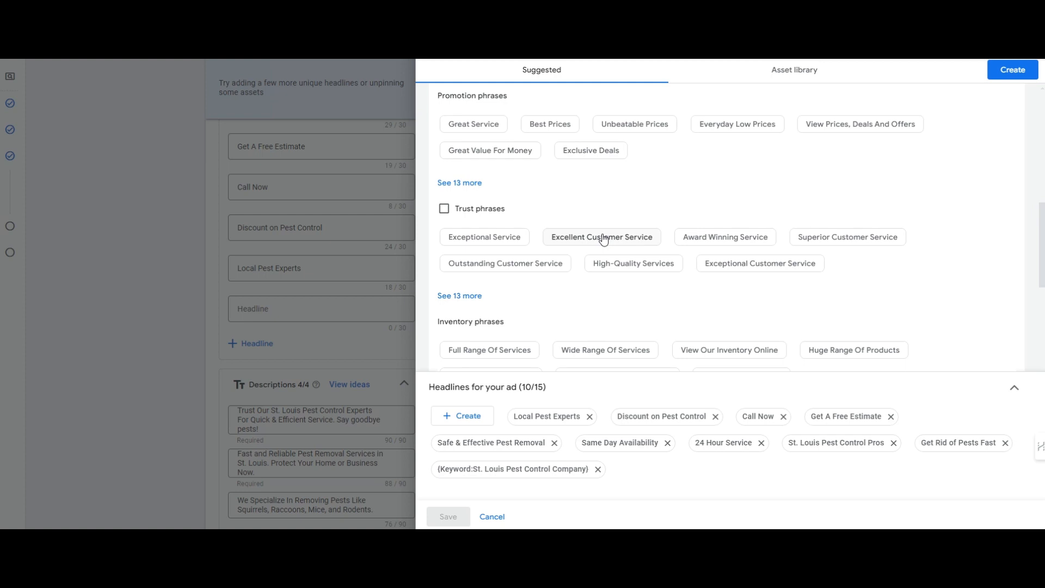
click(820, 244)
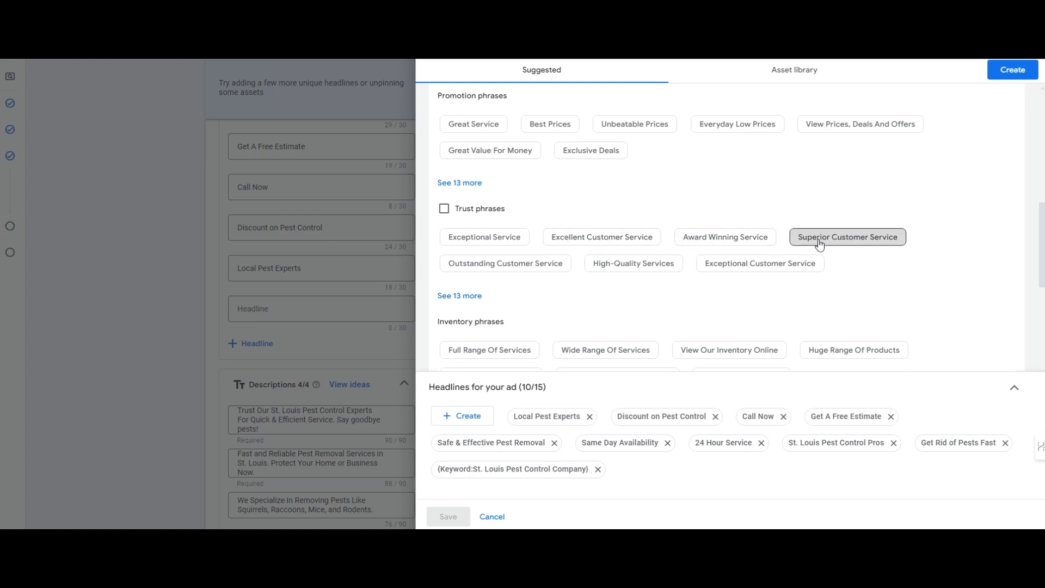
Step: Add the suggested headlines "Full Range Of Services" and "Locations Near You", and save the headline selection
scroll(658, 294, down, 1)
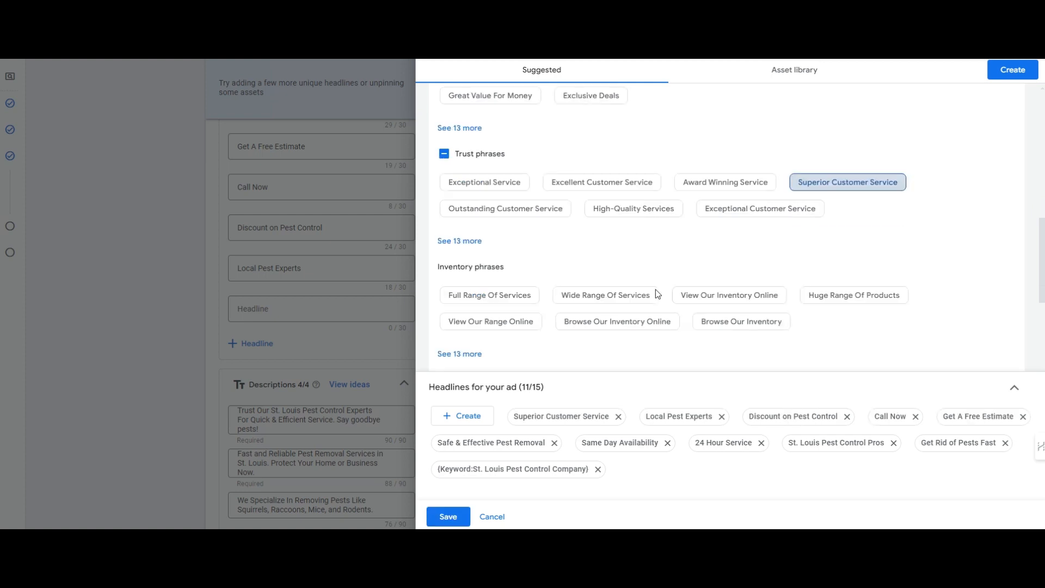
click(524, 296)
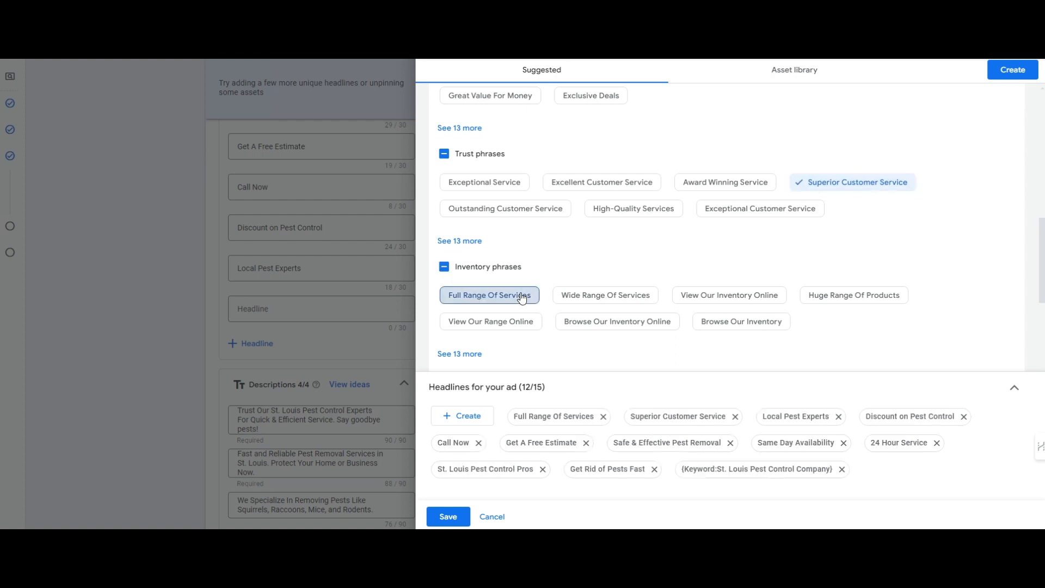
scroll(727, 274, down, 2)
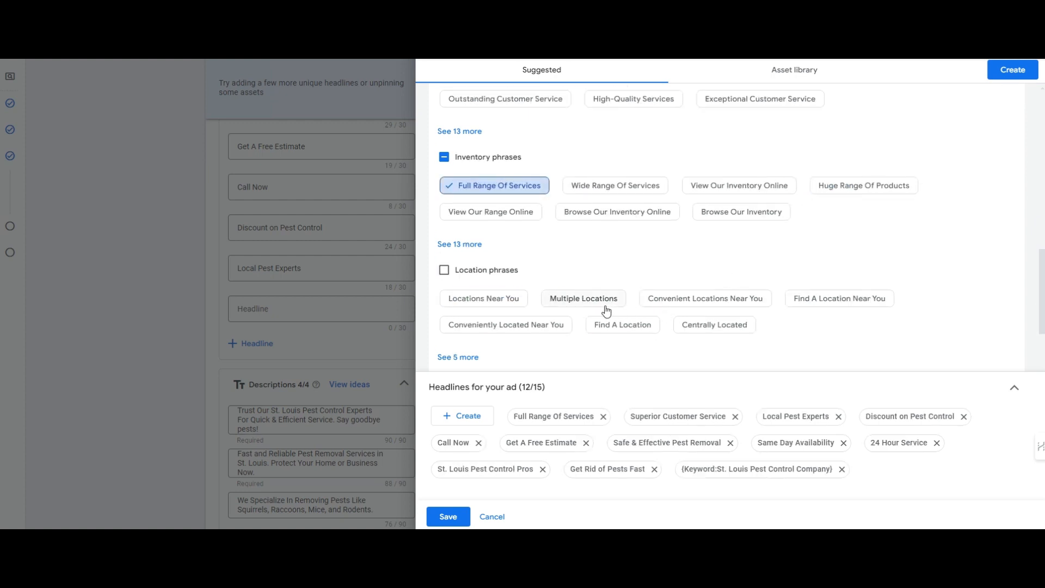
click(501, 308)
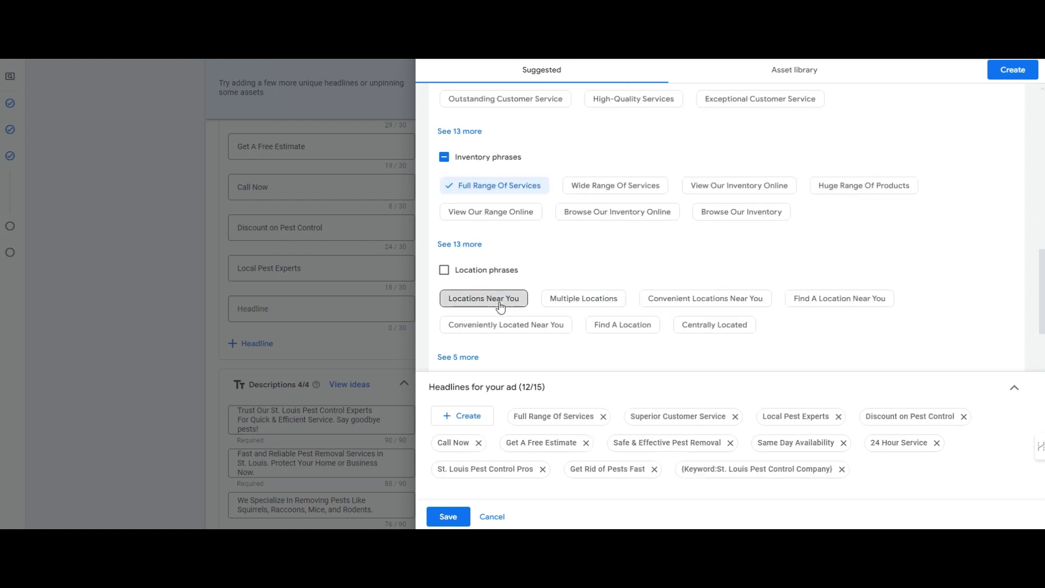
scroll(710, 272, down, 2)
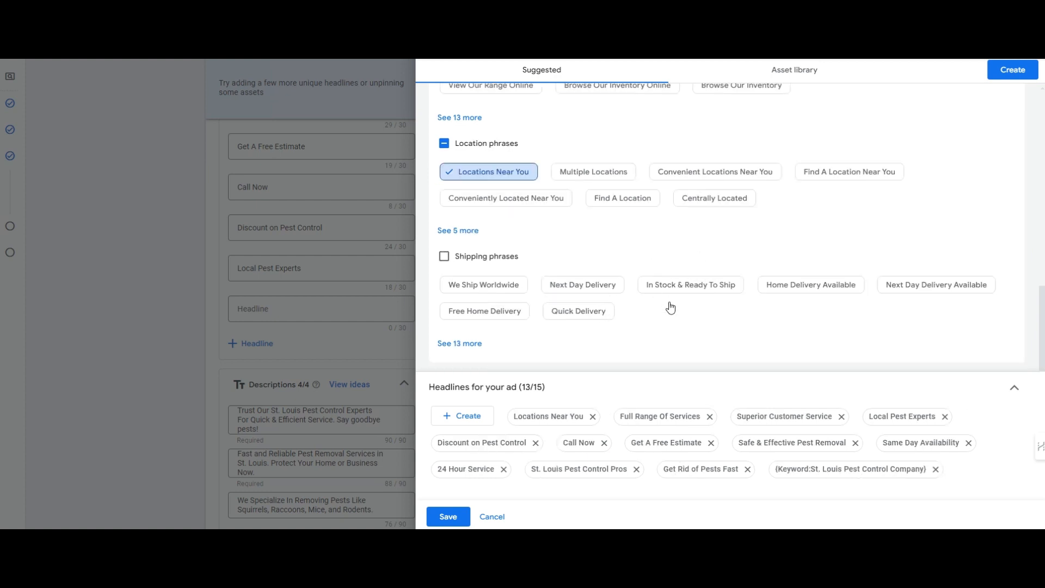
click(1012, 70)
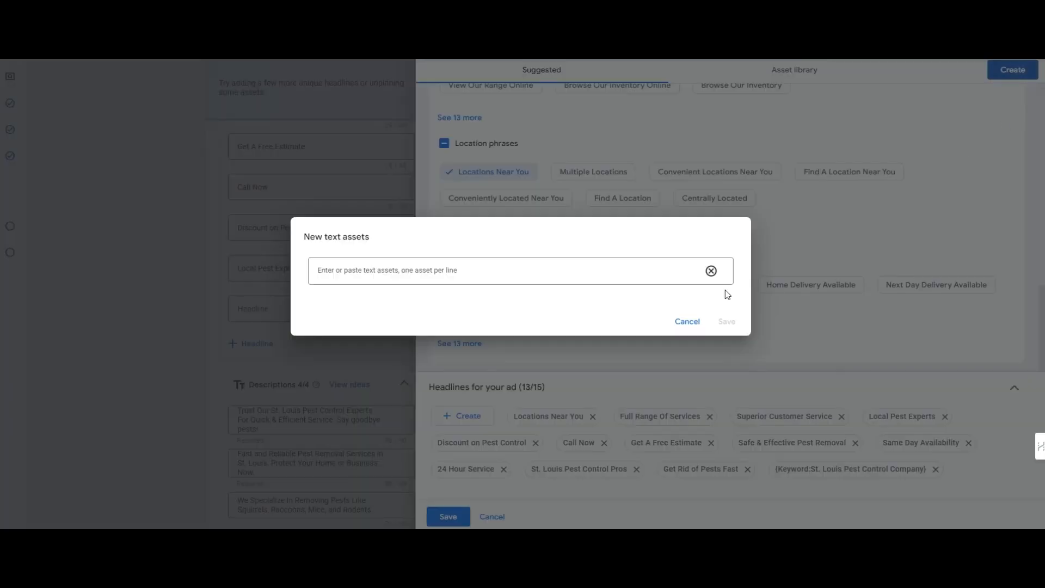
click(696, 326)
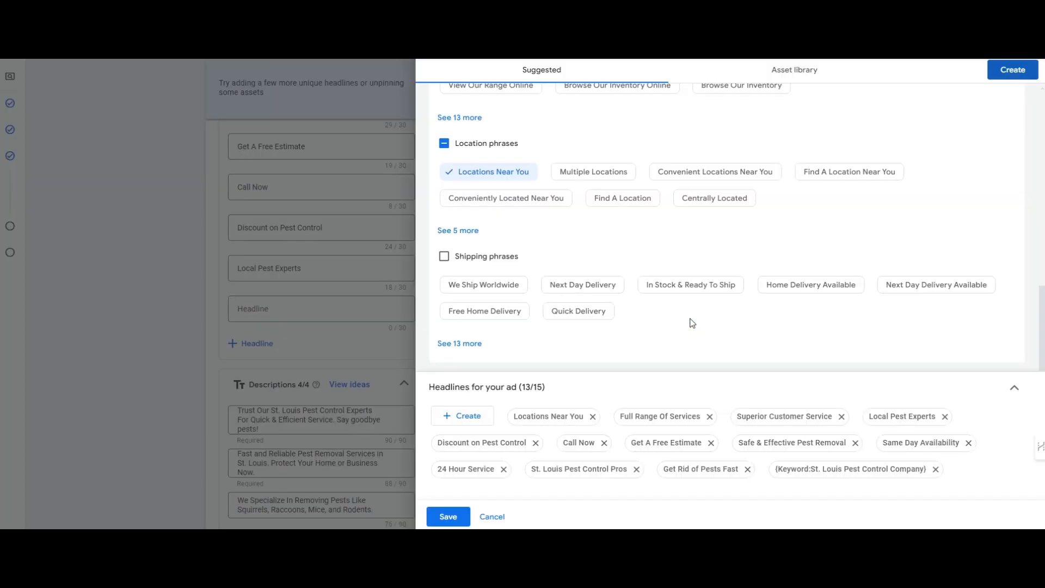
click(443, 513)
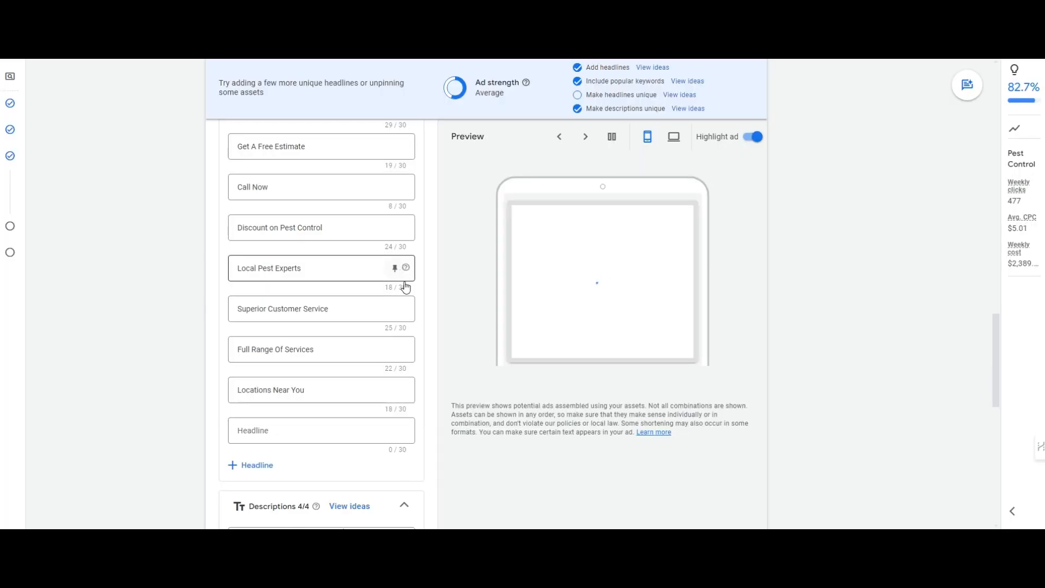
Step: Finish editing the ad and continue to the campaign's budget settings
scroll(403, 285, down, 1)
scroll(377, 345, down, 6)
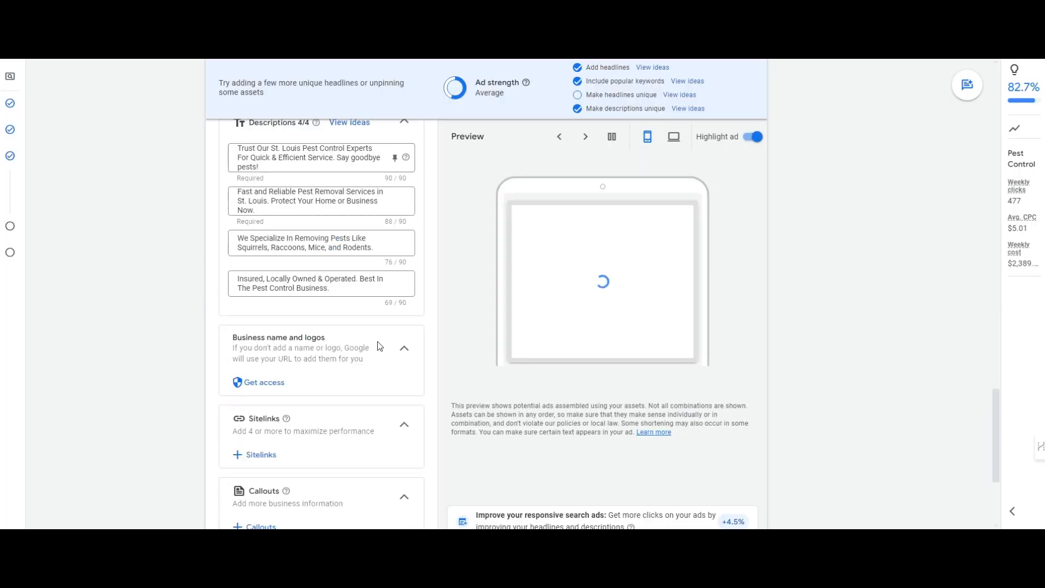
scroll(404, 319, down, 4)
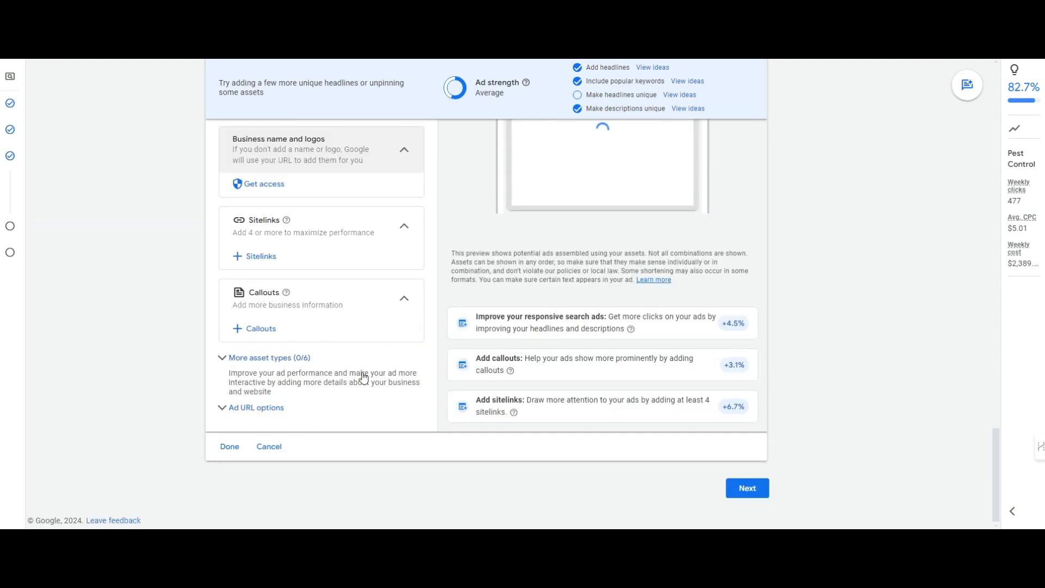
click(229, 447)
scroll(736, 266, down, 5)
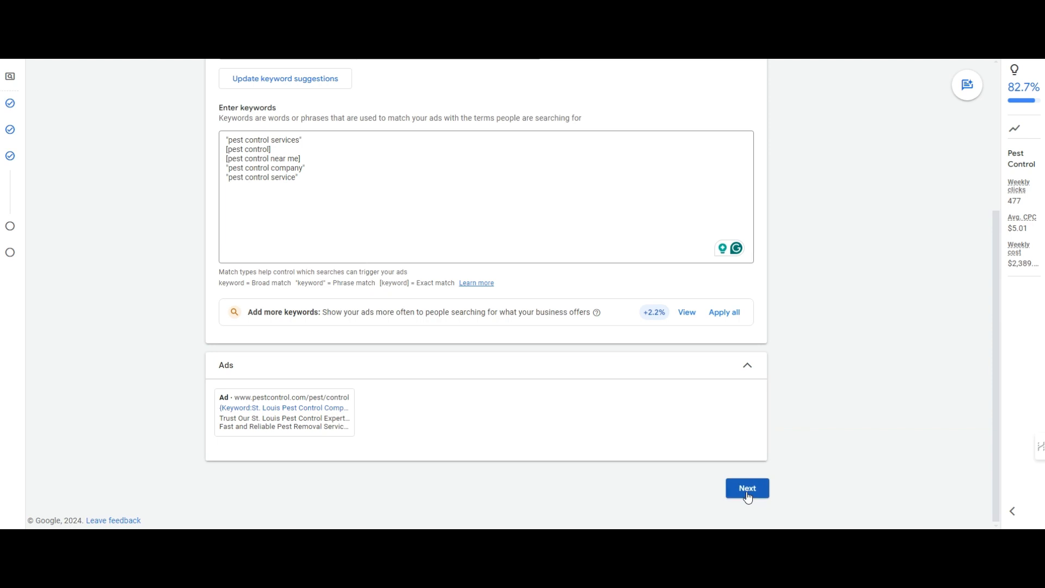
click(751, 489)
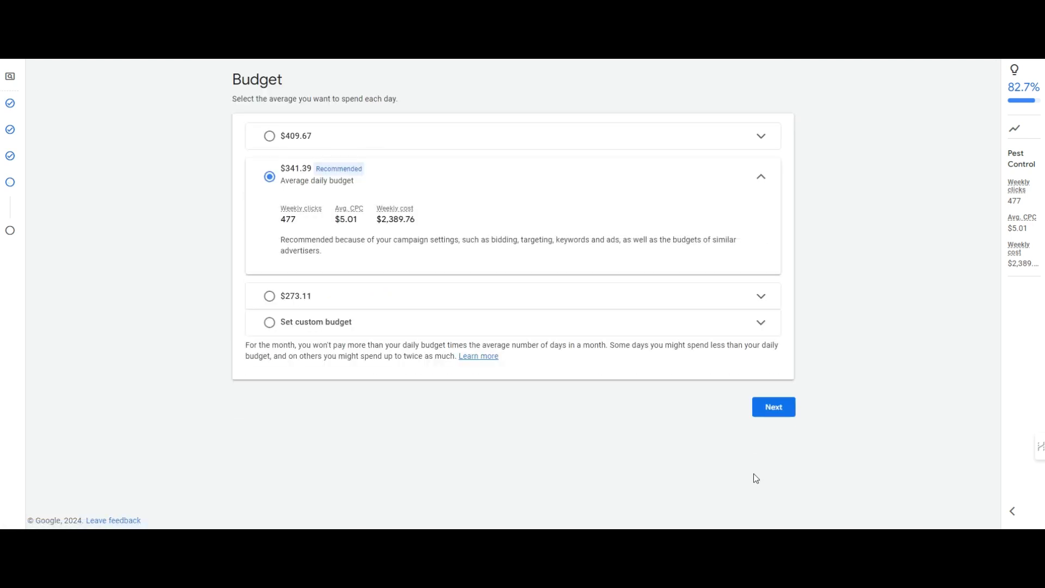
Step: Set a custom average daily budget of $10 and continue to the campaign review
click(270, 322)
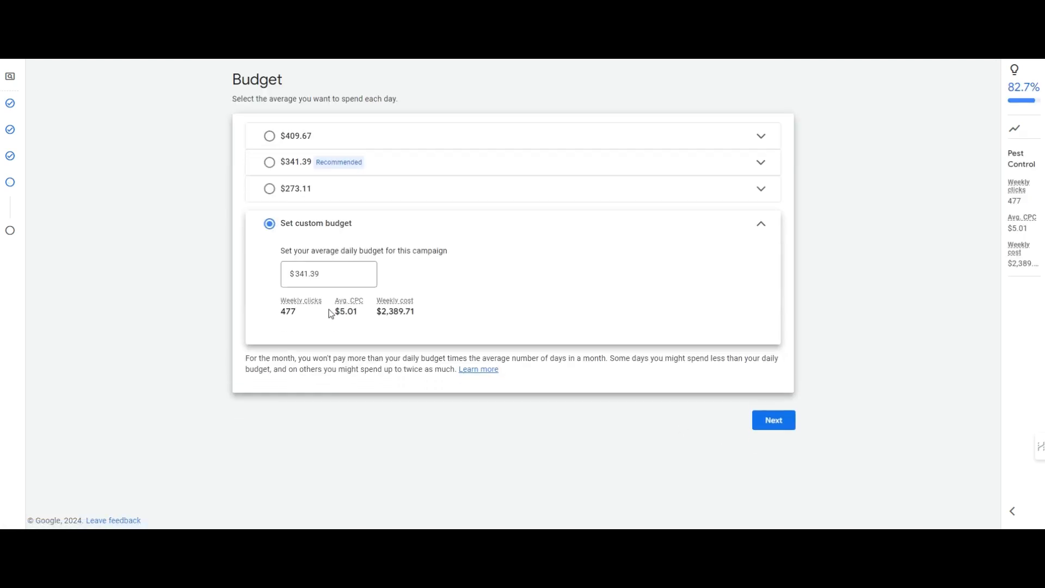
click(319, 273)
double_click(320, 272)
text(10)
click(787, 424)
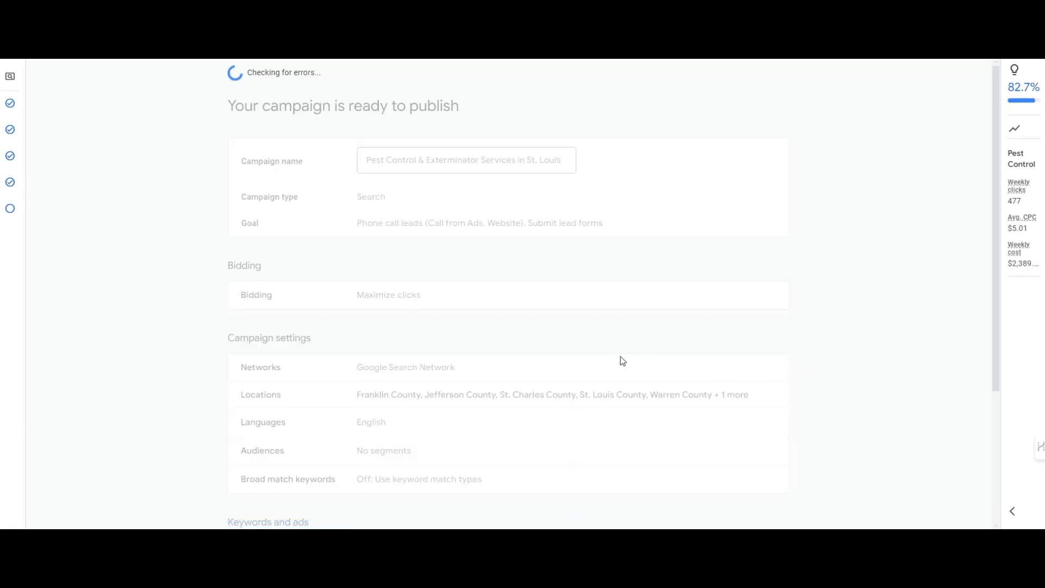
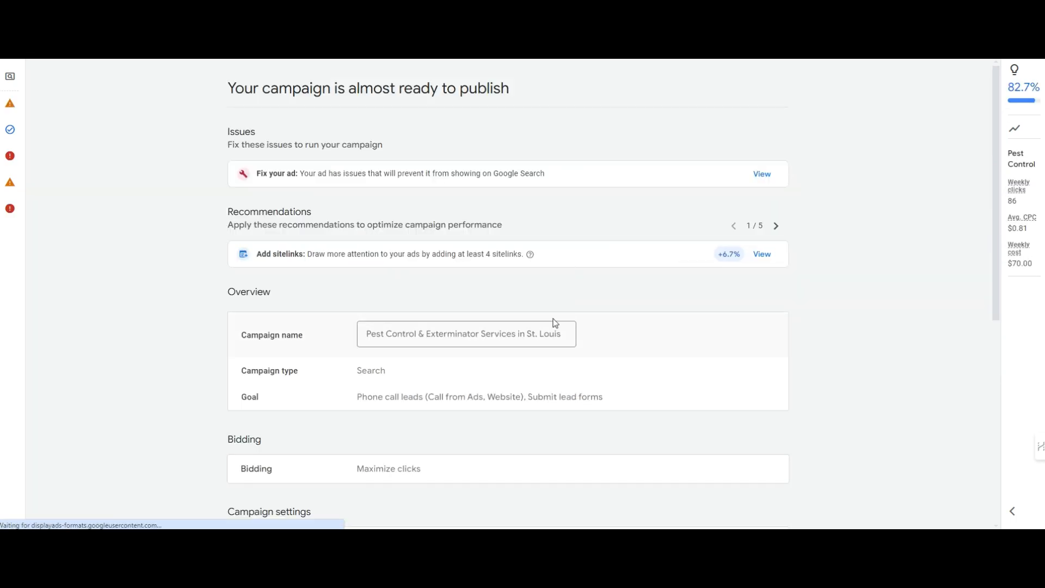
Step: Examine the campaign review for issues, recommendations, campaign settings, keywords, ads and budget
scroll(554, 324, down, 6)
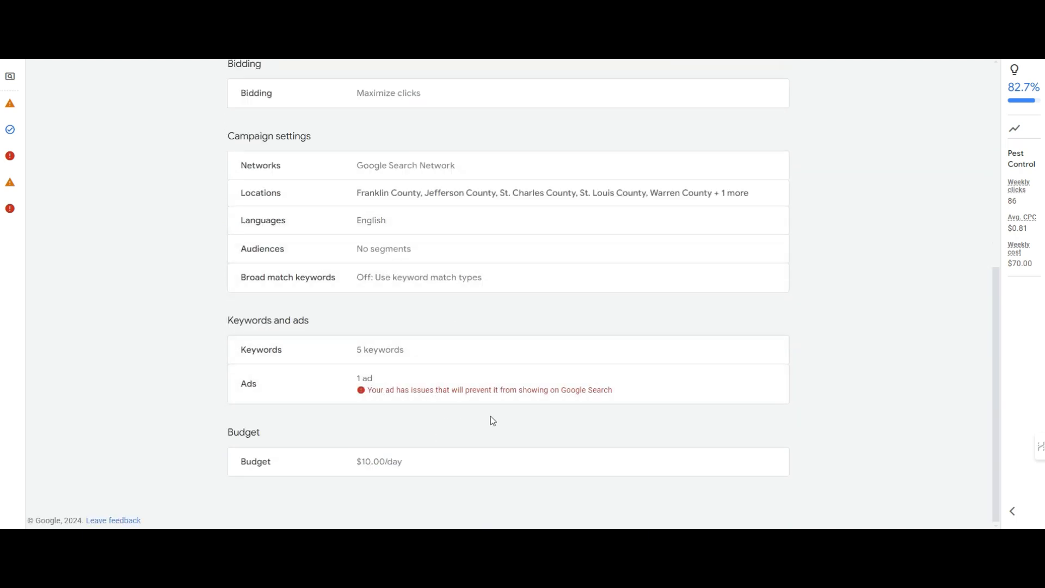
scroll(773, 436, up, 6)
scroll(762, 387, down, 6)
scroll(276, 425, up, 6)
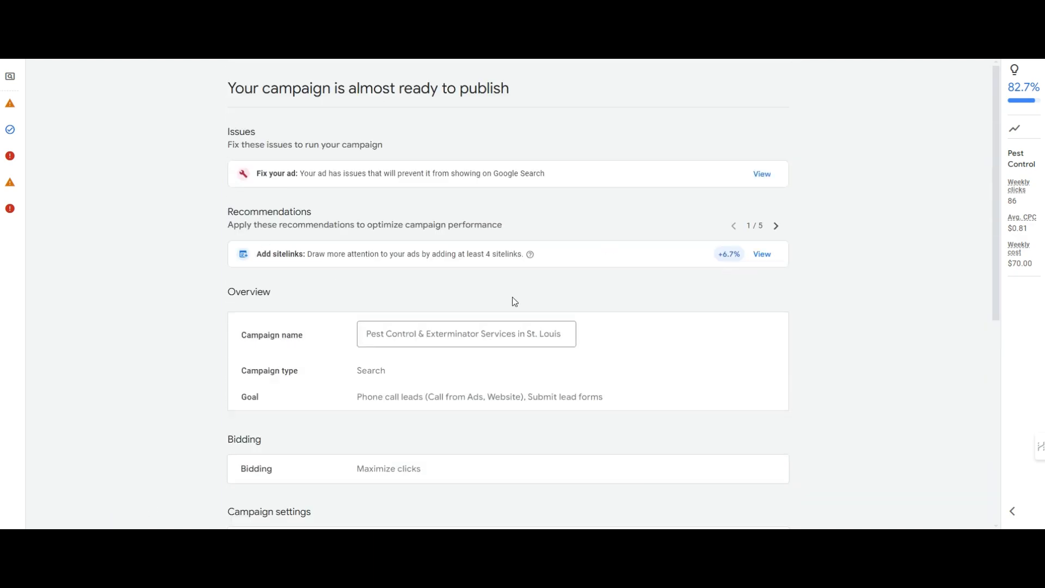
scroll(408, 164, down, 6)
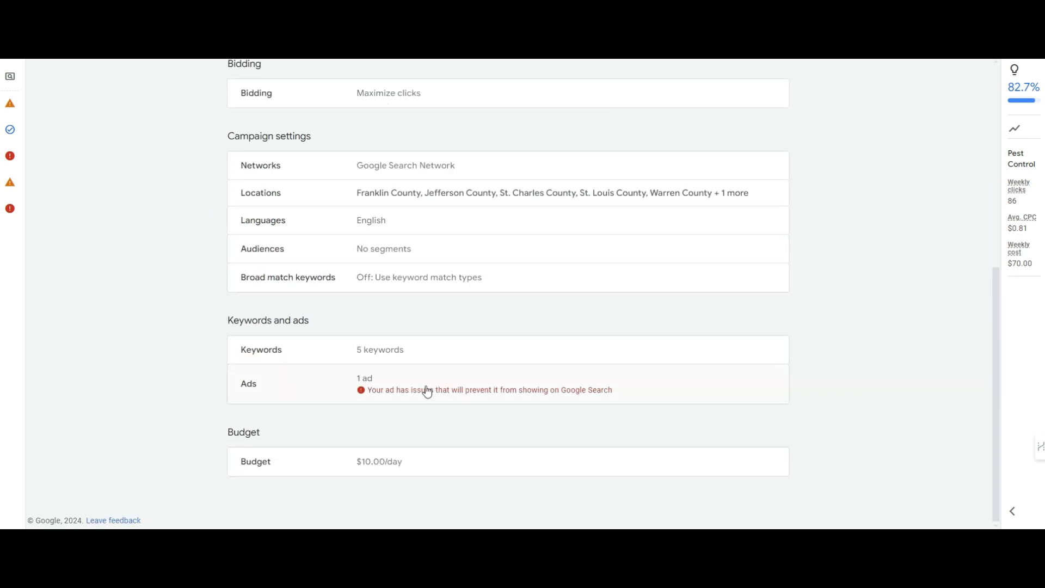
scroll(180, 210, up, 2)
mouse_move(10, 135)
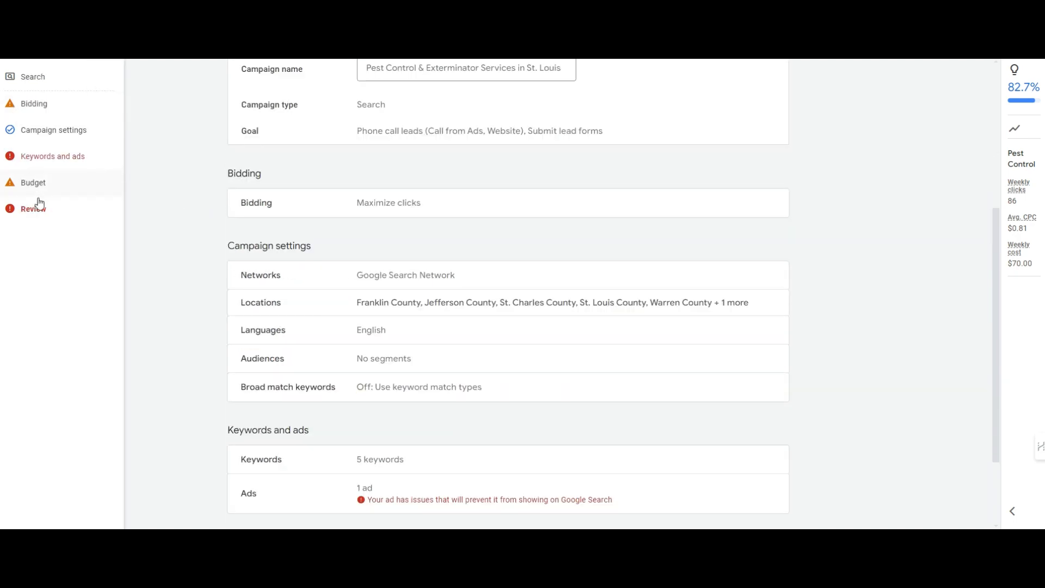
click(52, 162)
scroll(406, 319, down, 8)
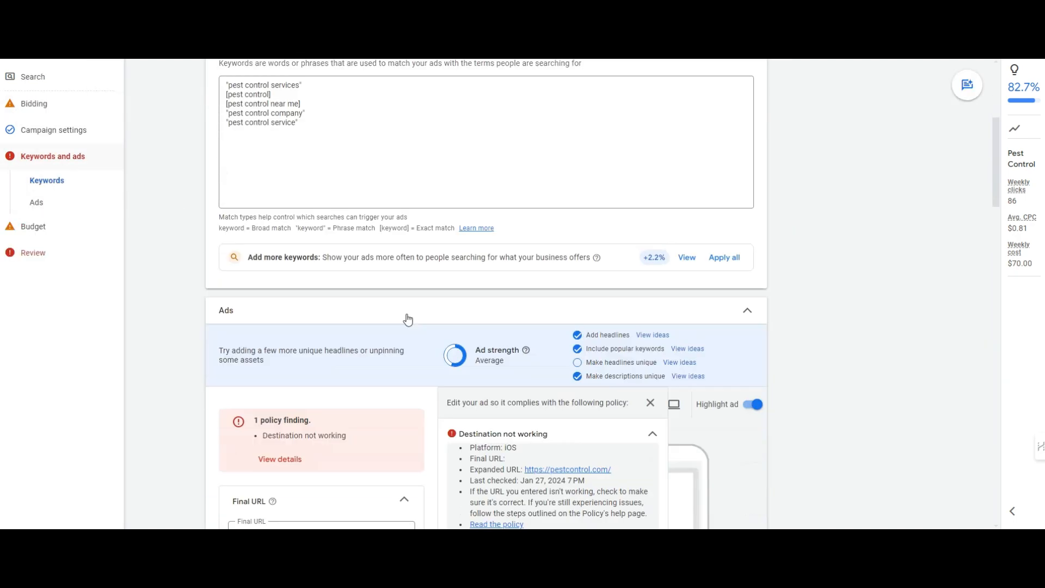
click(351, 318)
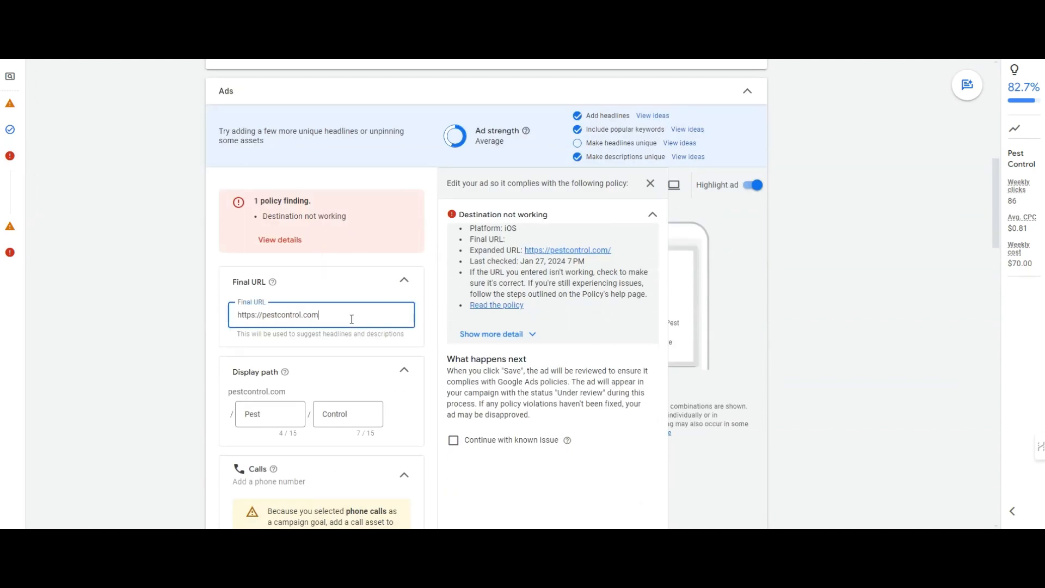
double_click(265, 318)
text(max-conversion)
triple_click(298, 316)
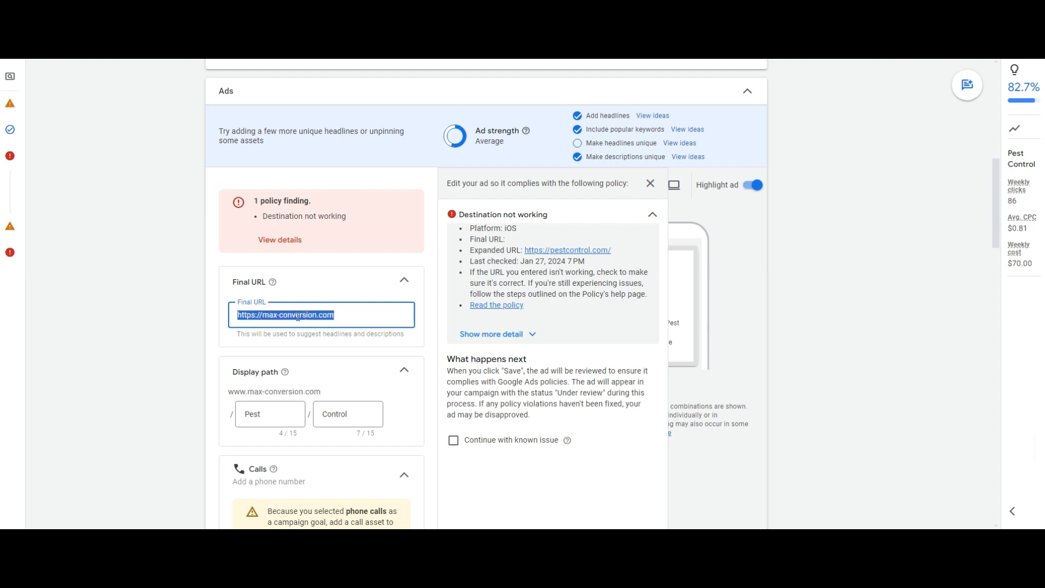
click(263, 315)
text(www.)
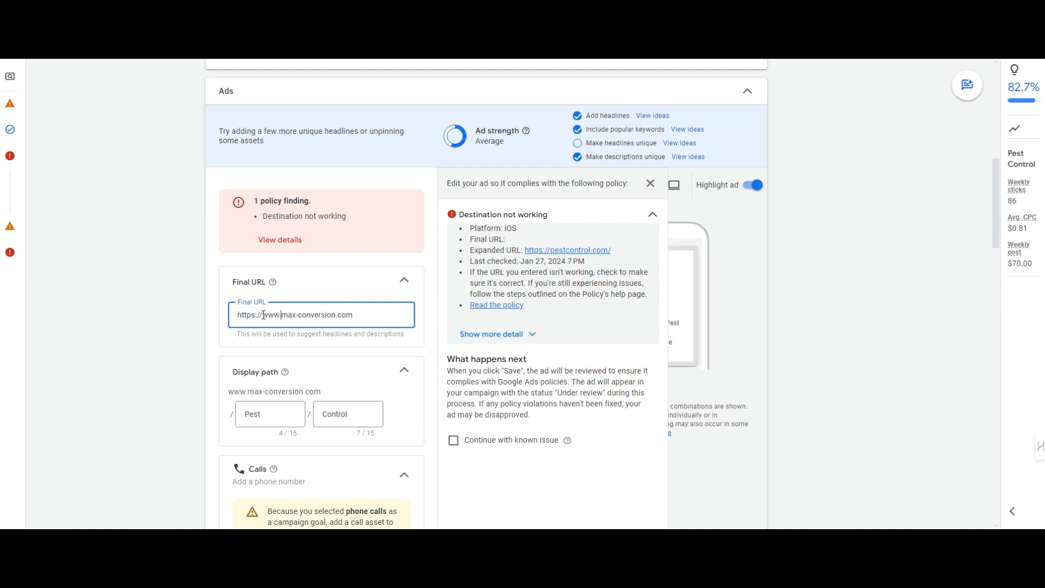
click(303, 359)
Step: Finish editing the ad and continue through the budget settings to the campaign review
scroll(358, 226, down, 10)
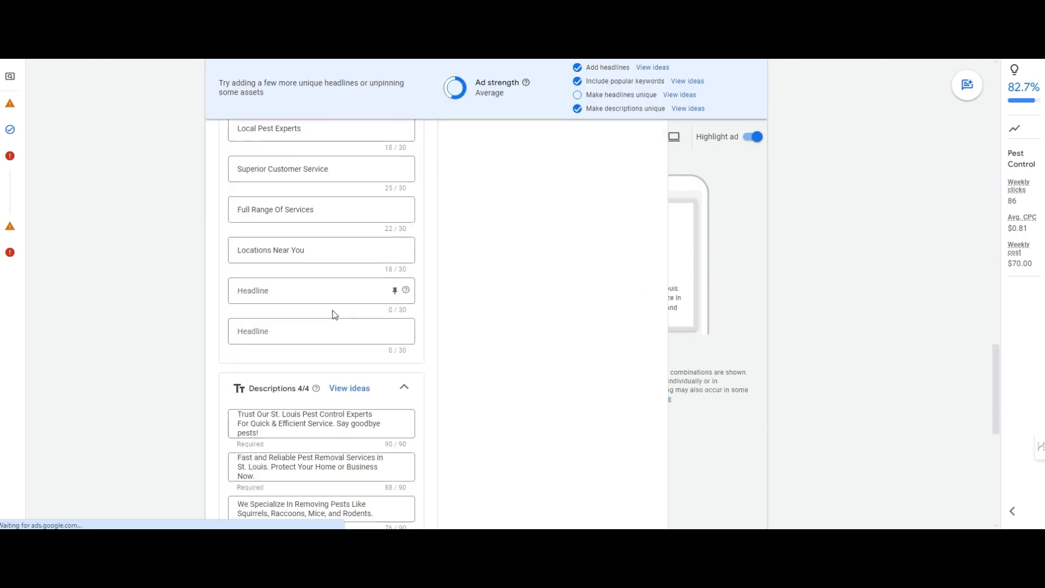
scroll(333, 317, down, 10)
click(758, 490)
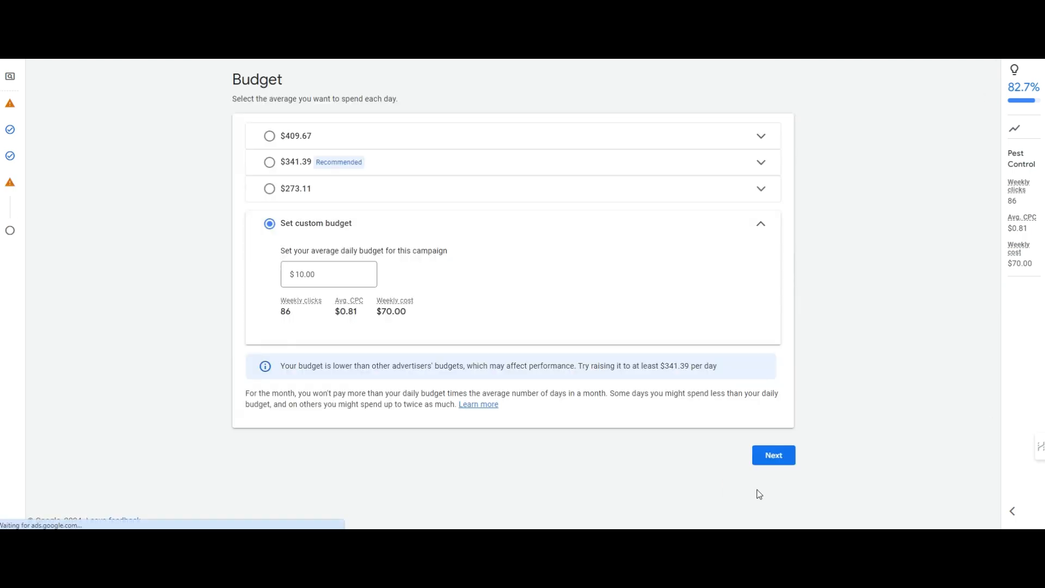
click(761, 448)
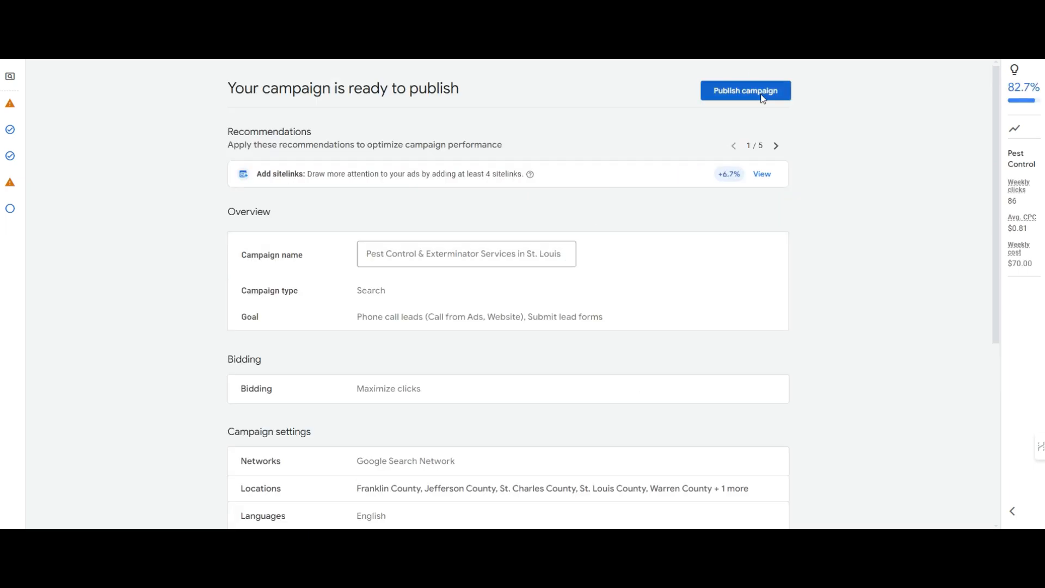
Step: Publish the pest control campaign and pause it
click(762, 99)
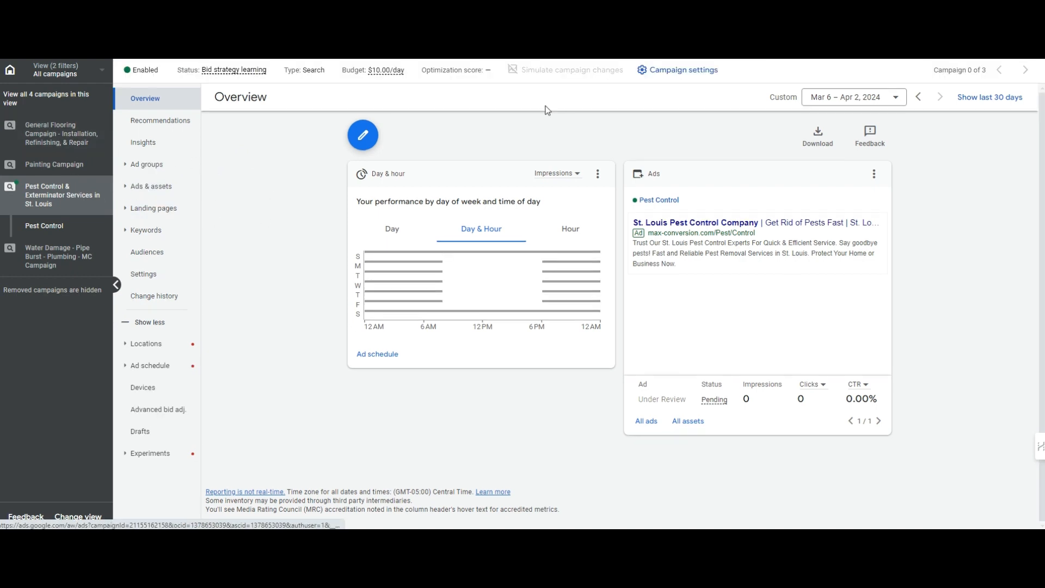
click(157, 76)
click(163, 115)
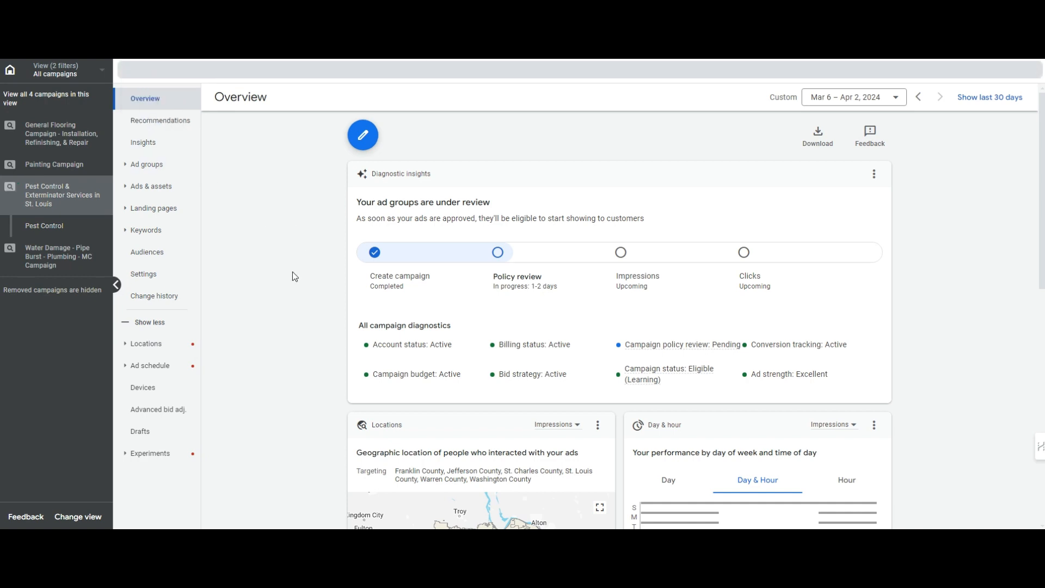
Step: Change the campaign's bid strategy to Manual CPC with Enhanced CPC turned off, save it, and close the campaign settings
click(468, 78)
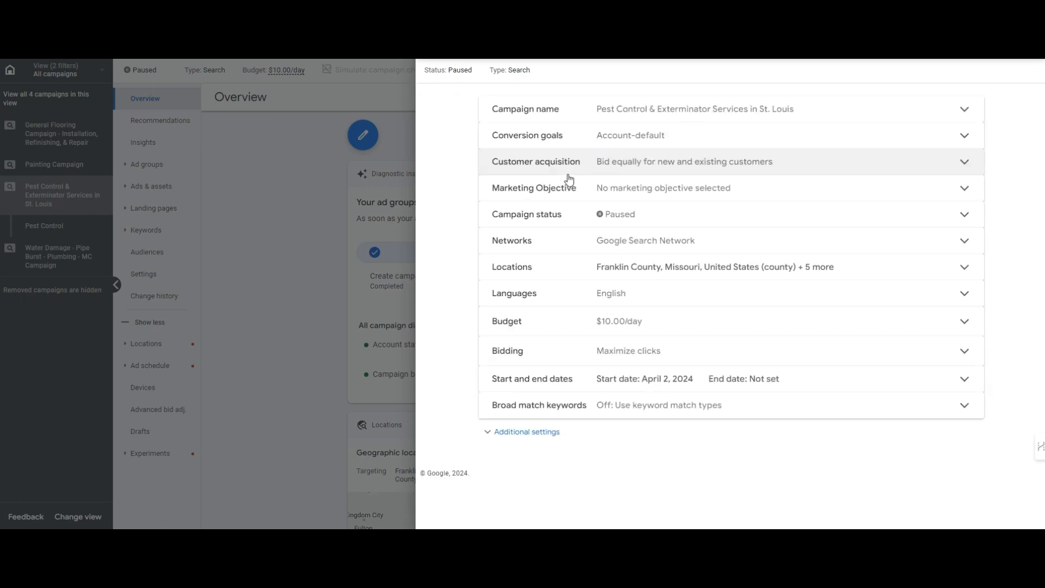
click(667, 351)
scroll(664, 354, down, 2)
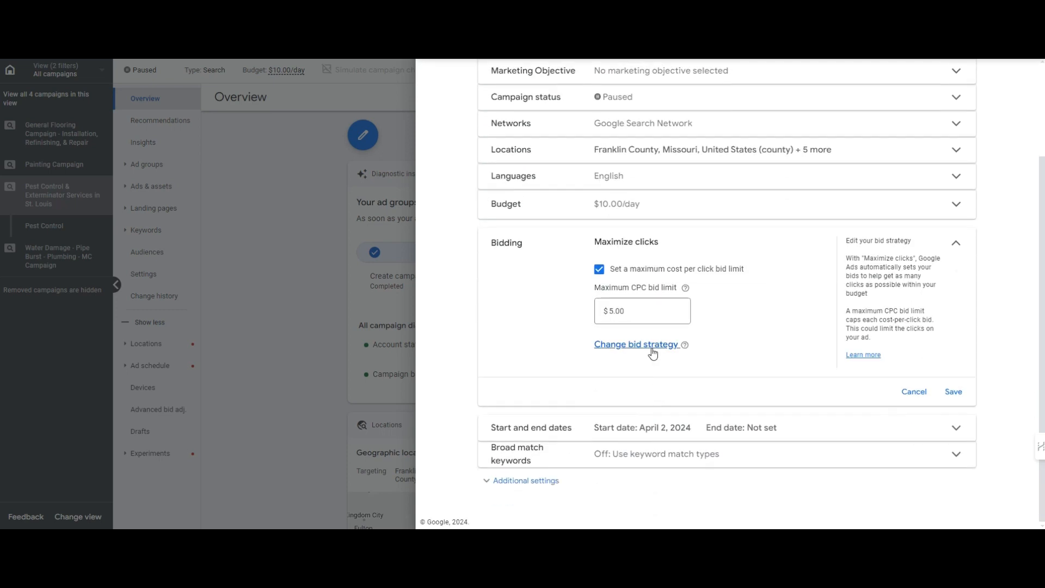
click(625, 265)
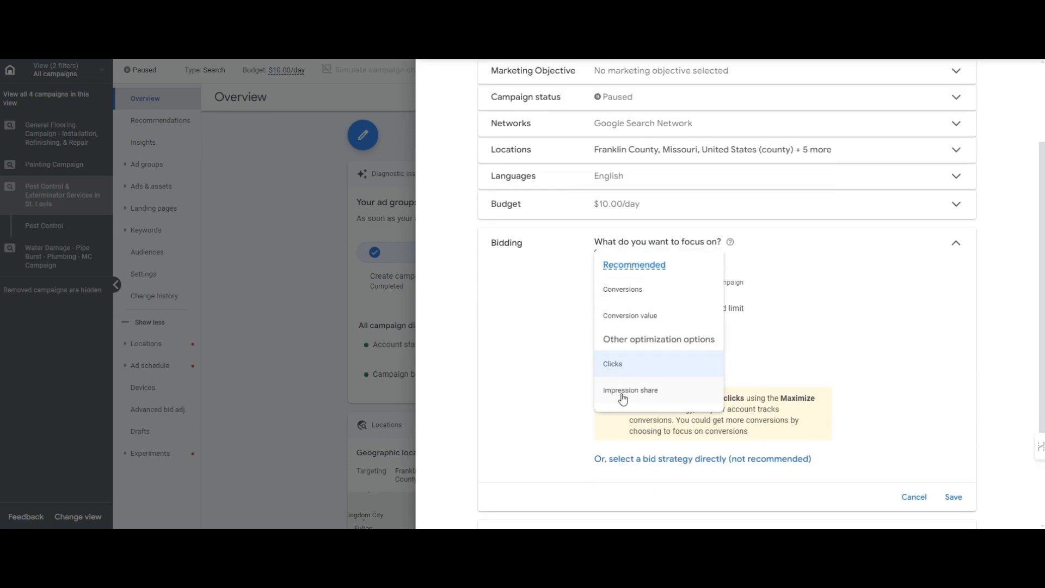
click(809, 337)
click(709, 460)
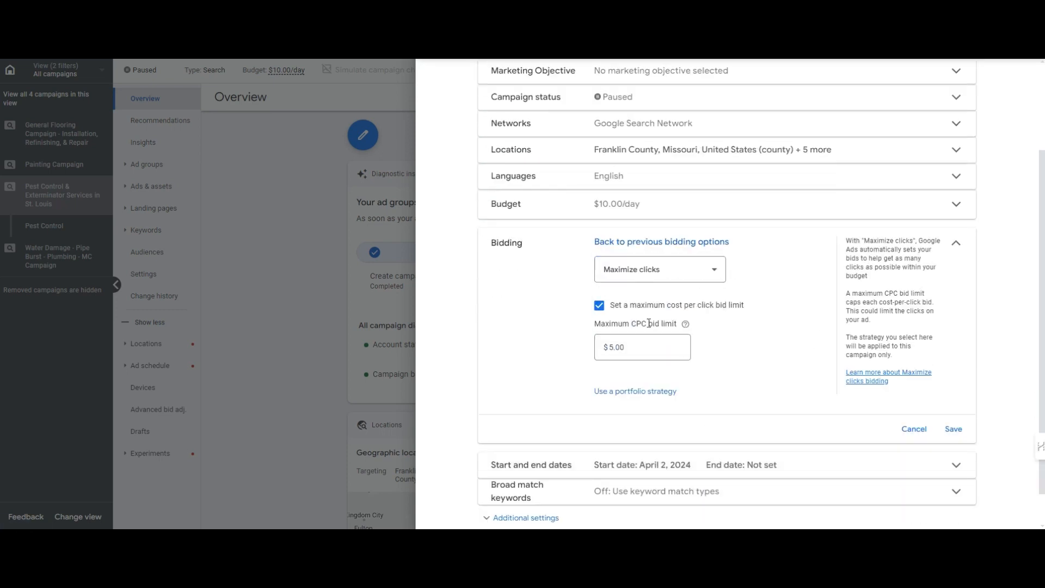
click(647, 271)
click(647, 428)
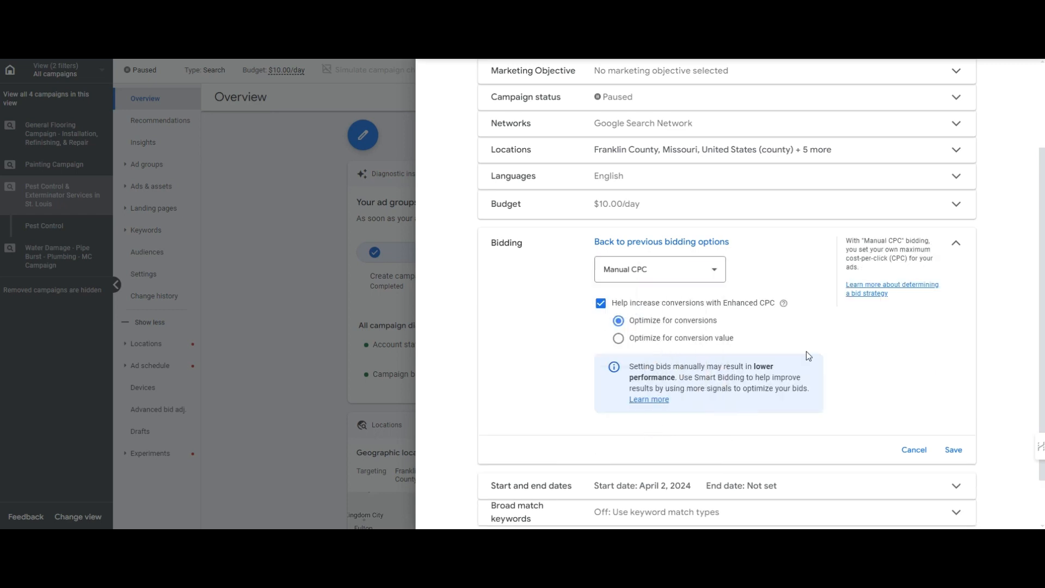
click(695, 306)
click(954, 413)
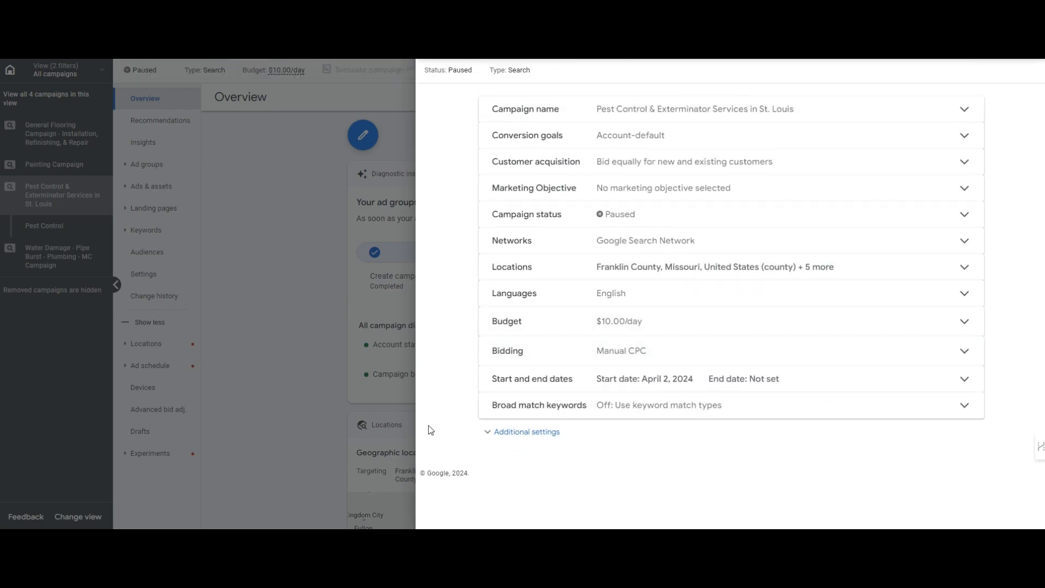
click(346, 364)
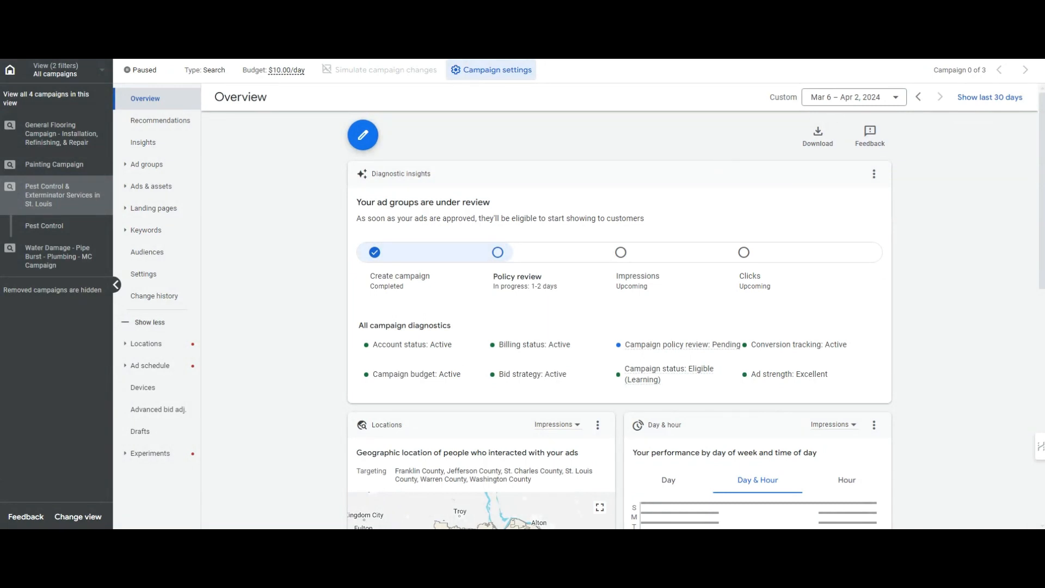
Step: Open Keyword Planner, hide the paused-ads notice, and start discovering new keywords
click(806, 50)
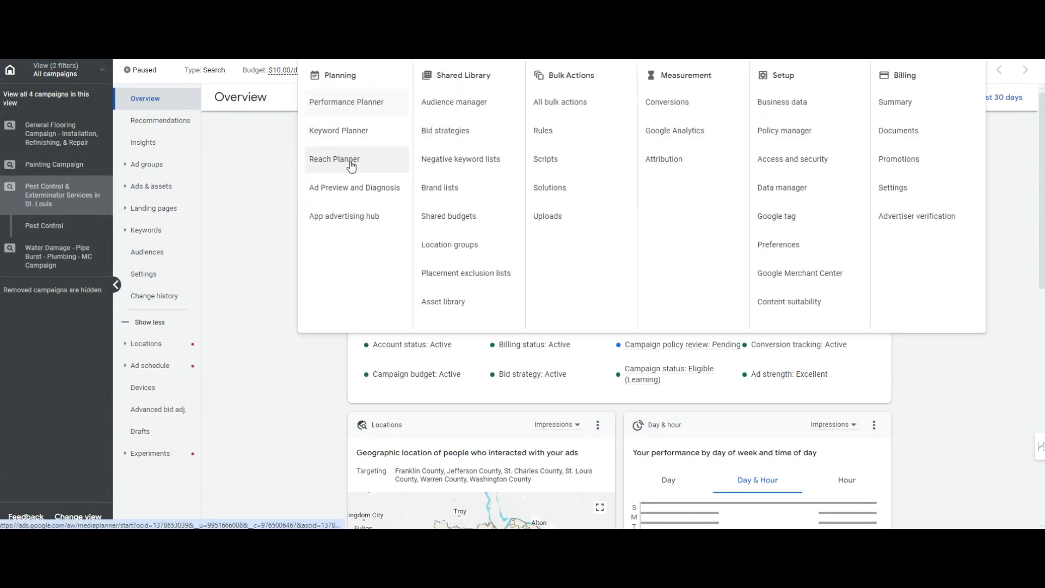
click(352, 135)
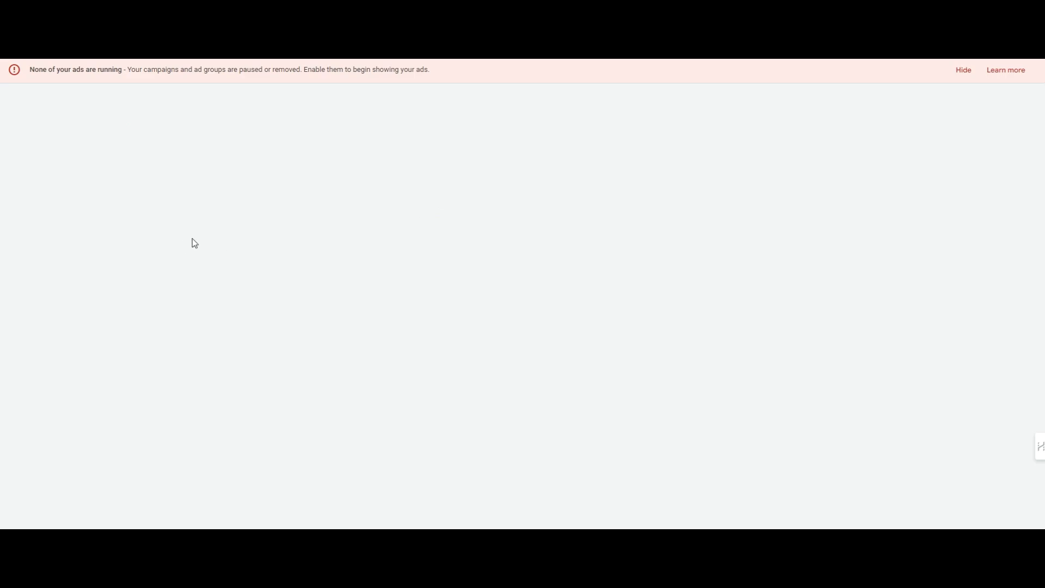
click(963, 71)
click(276, 226)
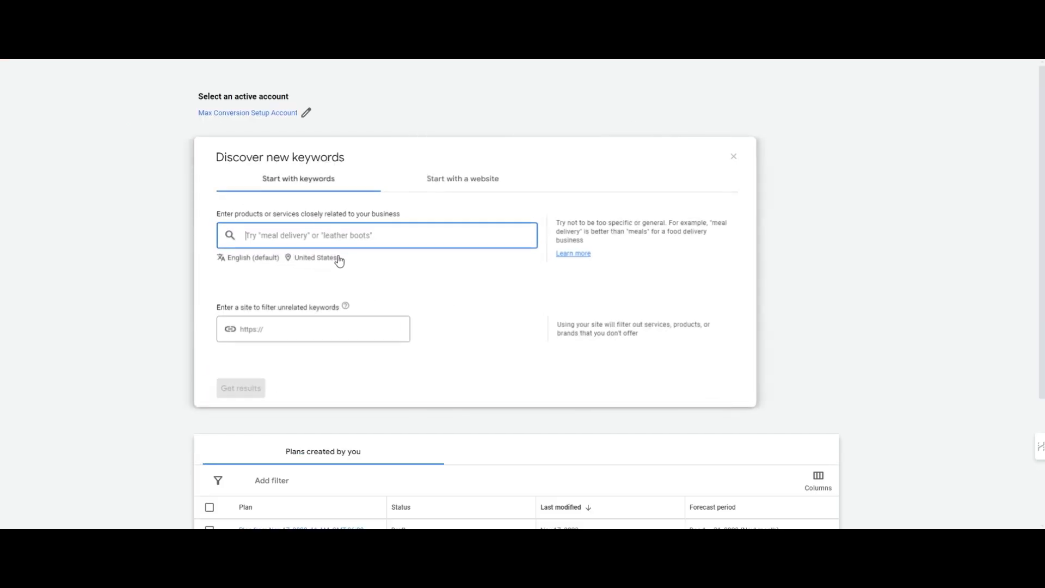
Step: Replace the United States as the keyword search's target location with the St. Louis MO Nielsen DMA region and save
click(296, 258)
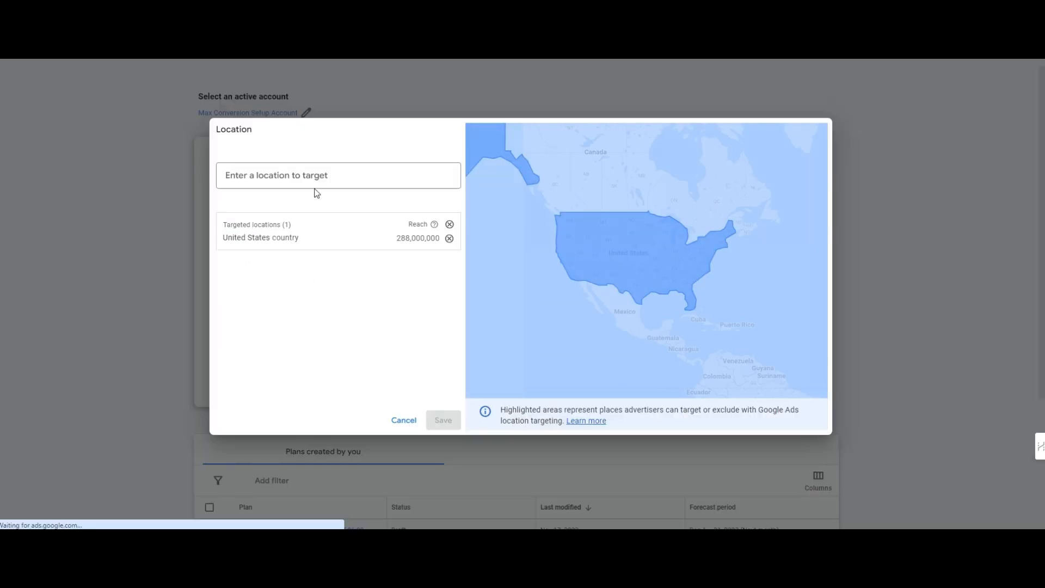
click(449, 238)
click(324, 179)
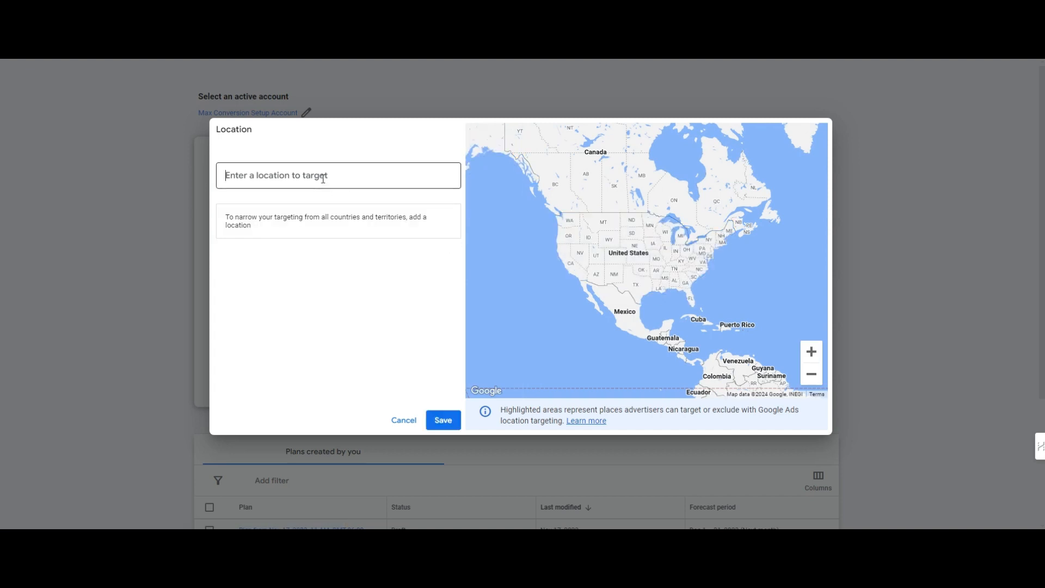
text(pet co)
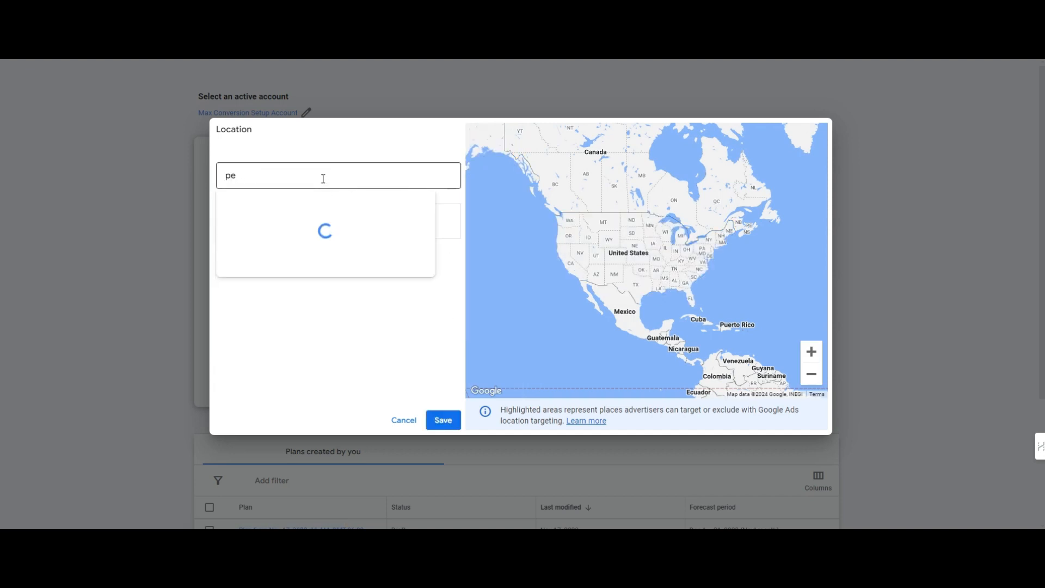
key(BackSpace)
key(BackSpace)
text(st louis)
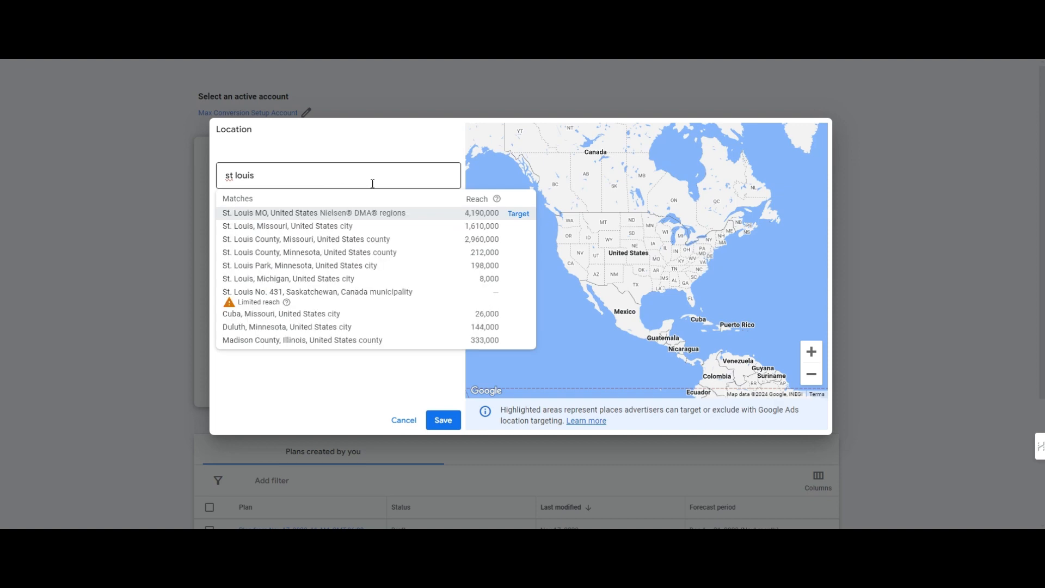
click(518, 214)
click(444, 421)
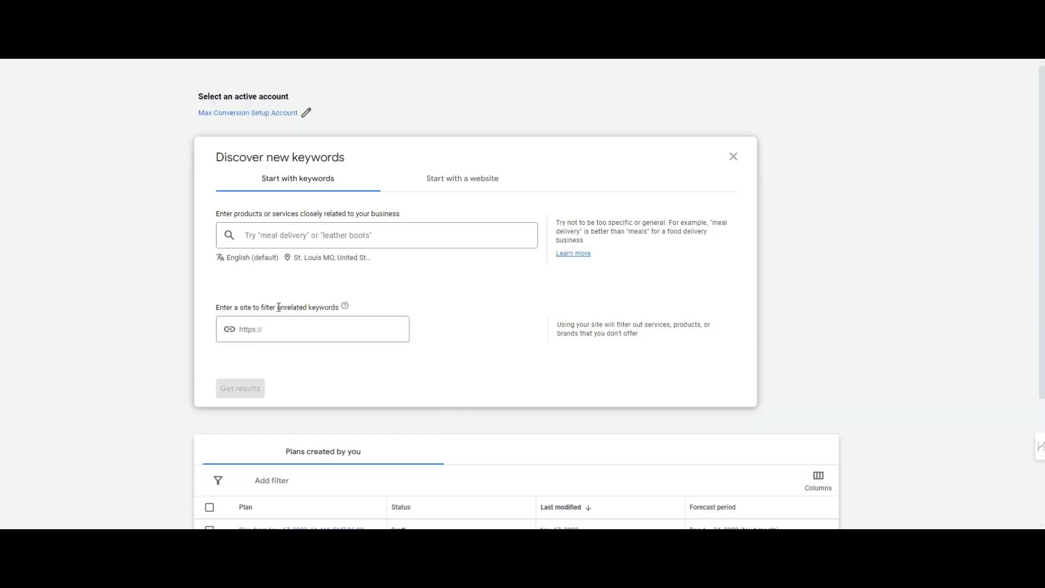
Step: Get keyword ideas for "pest control services"
click(292, 234)
text(pest control)
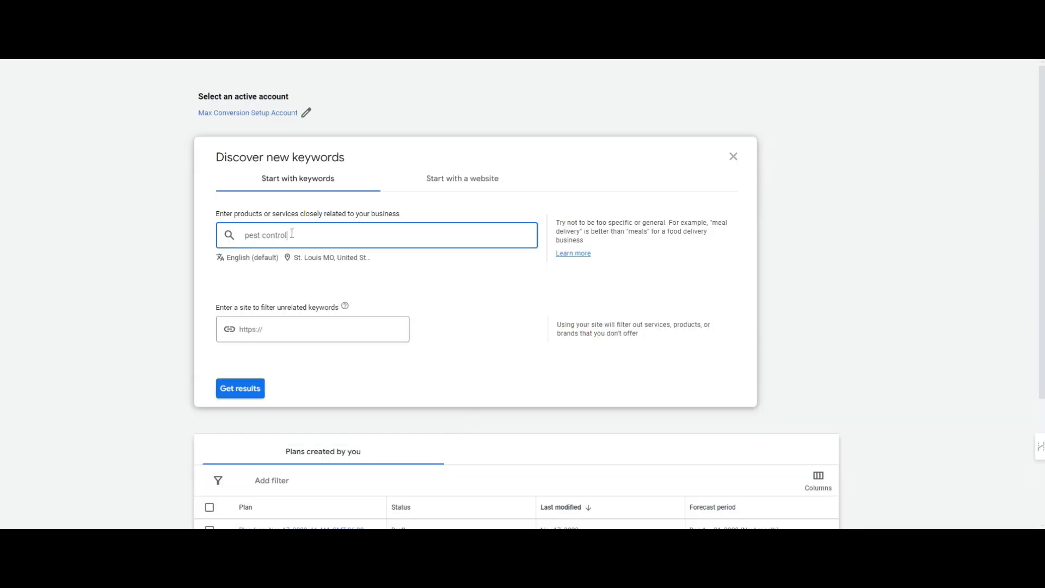
text( services)
key(Return)
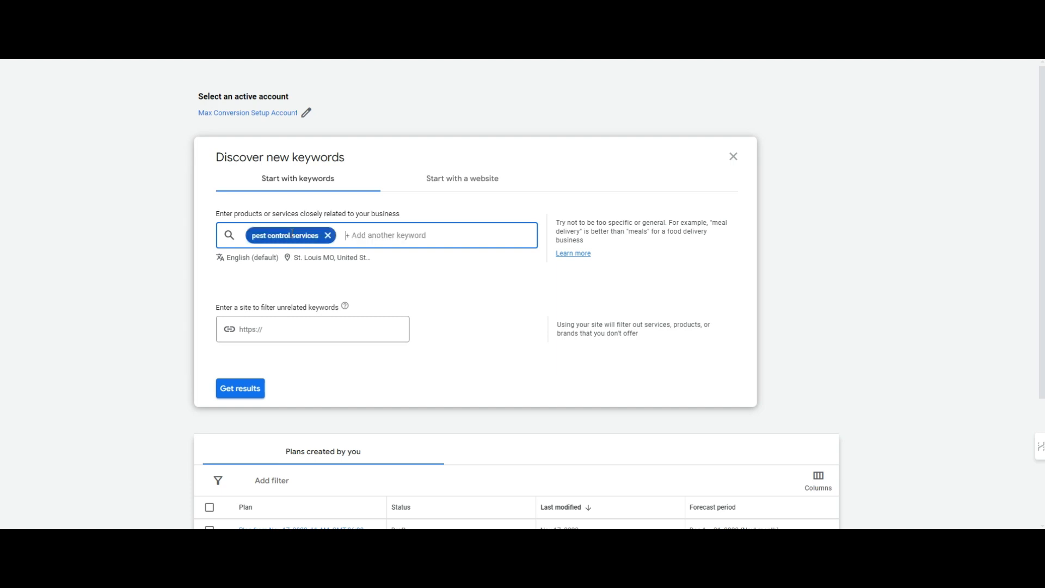
click(253, 388)
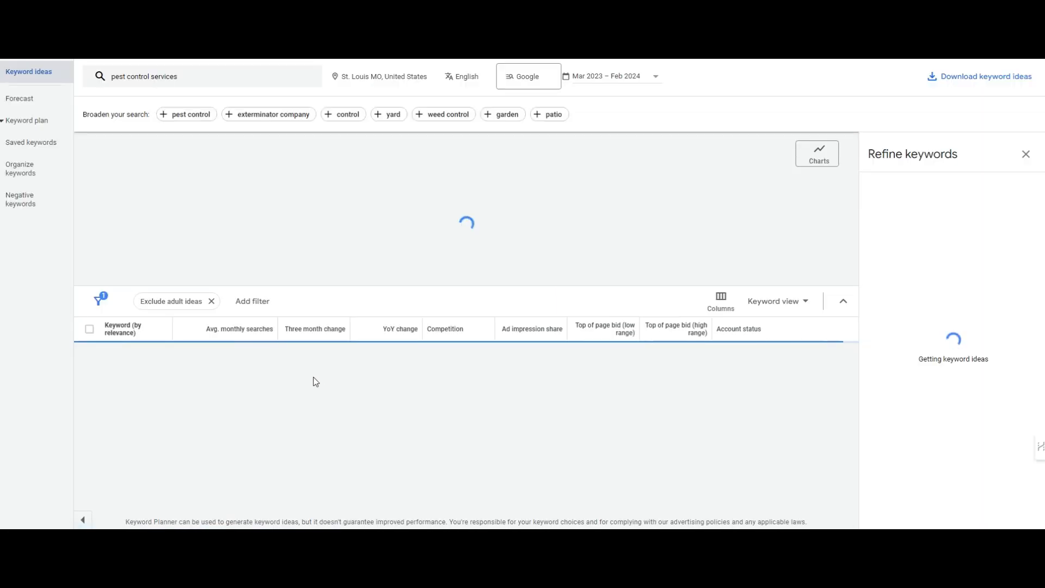
Step: Examine the low and high top-of-page bid ranges for "pest control services" and the related pest control and exterminator keywords
scroll(320, 376, down, 1)
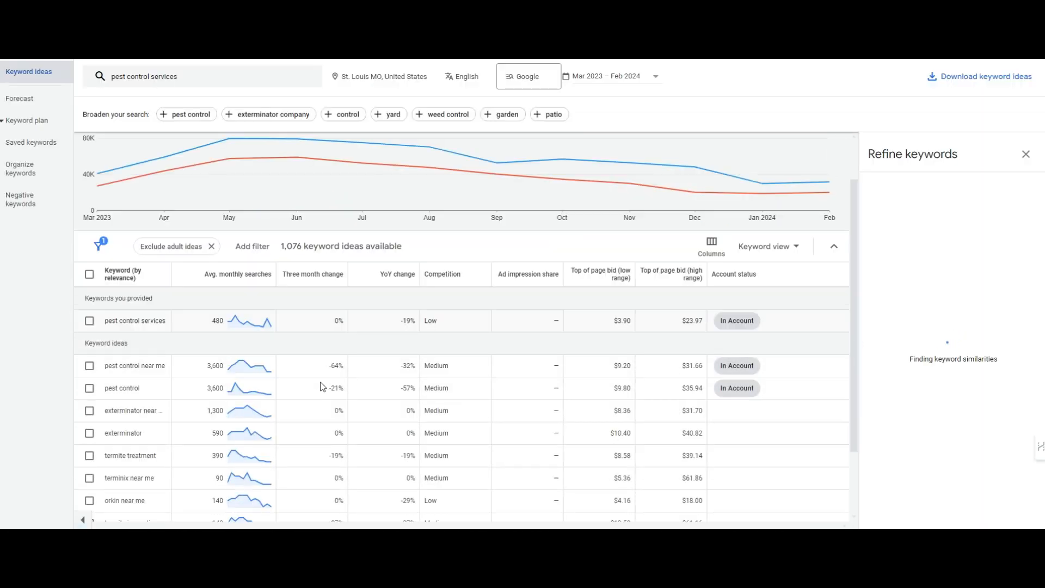
drag(619, 321, 632, 321)
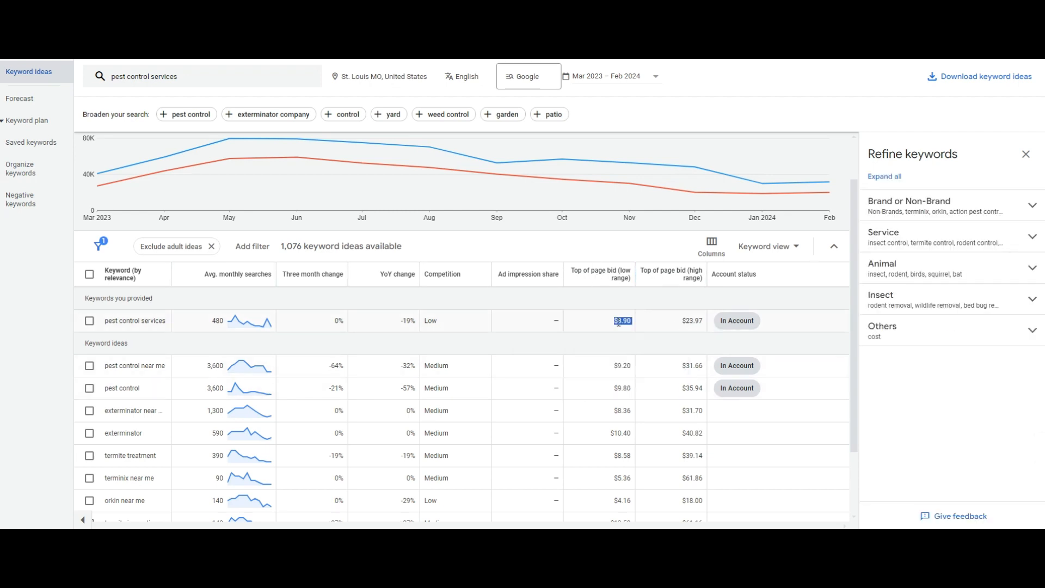
click(618, 322)
drag(618, 363, 636, 389)
click(145, 388)
triple_click(142, 410)
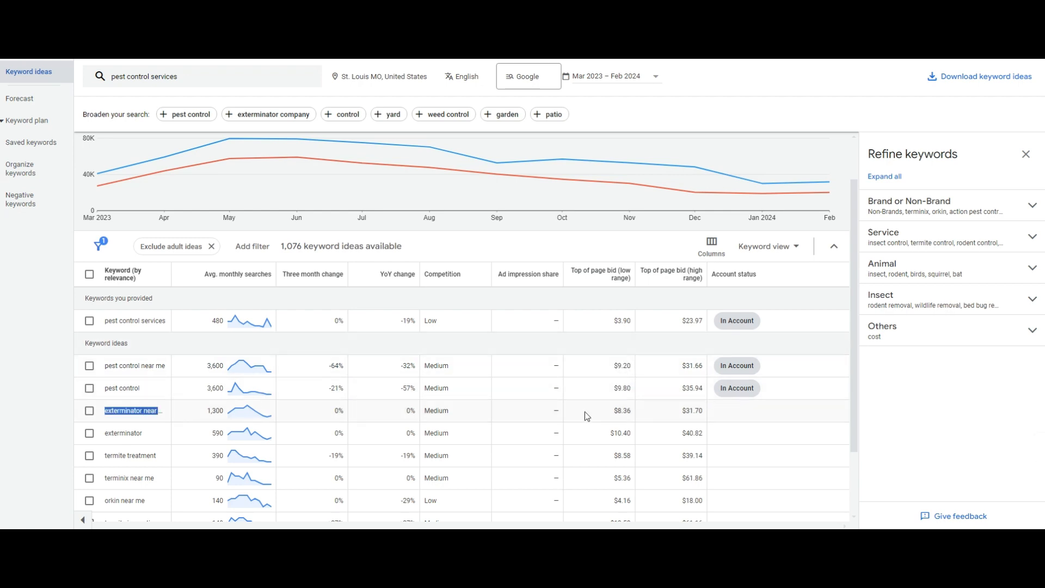
drag(612, 411, 633, 412)
scroll(620, 430, down, 2)
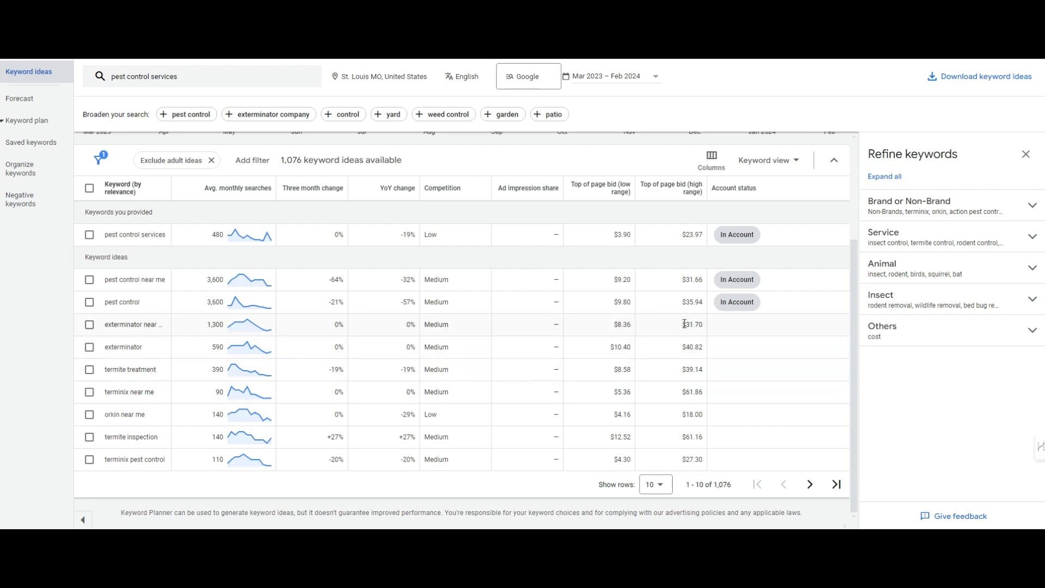
drag(682, 302, 712, 349)
click(711, 350)
drag(682, 235, 705, 235)
click(692, 236)
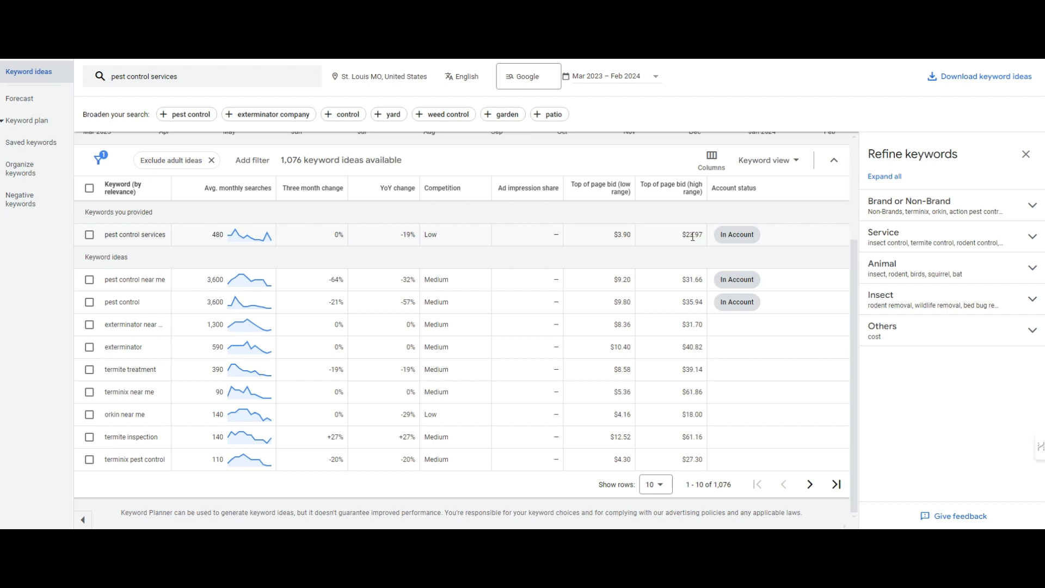
Step: Sort the keyword ideas by highest average monthly searches and view the monthly search trend for "pest control near me"
click(260, 191)
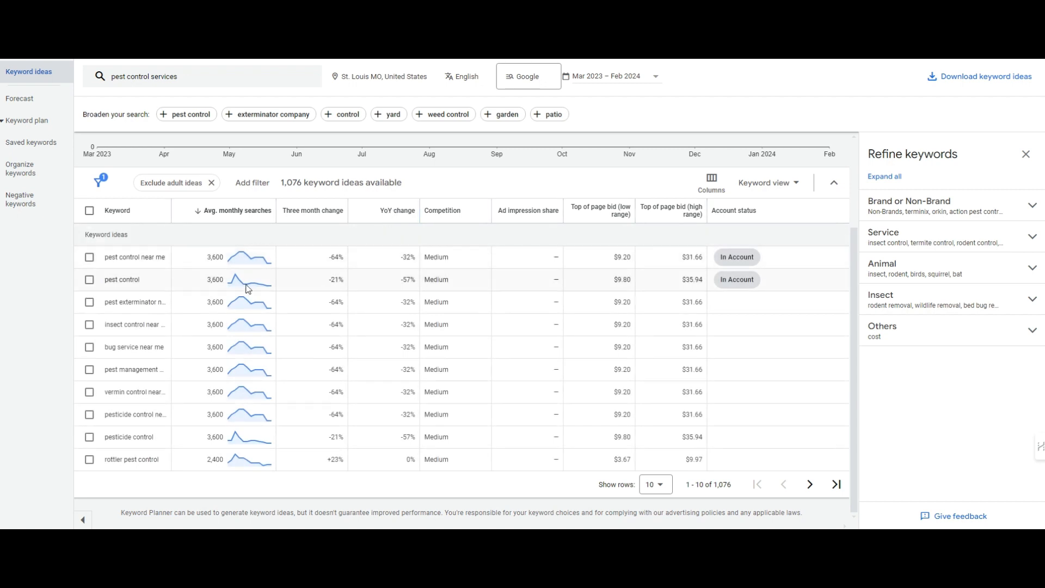
triple_click(150, 258)
mouse_move(254, 261)
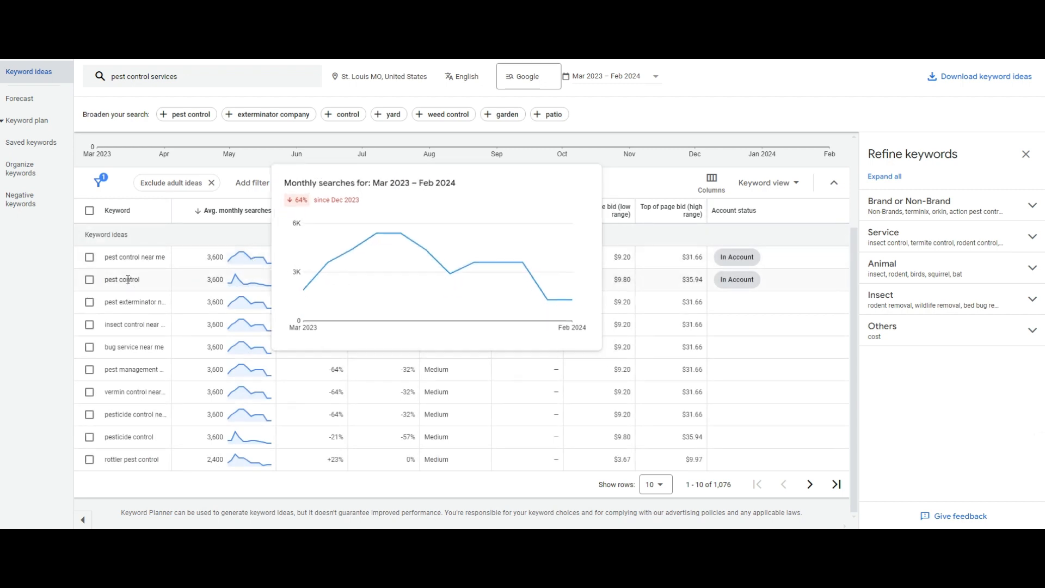
Step: Check the low and high top-of-page bids for the "pest control near me" keyword
click(140, 257)
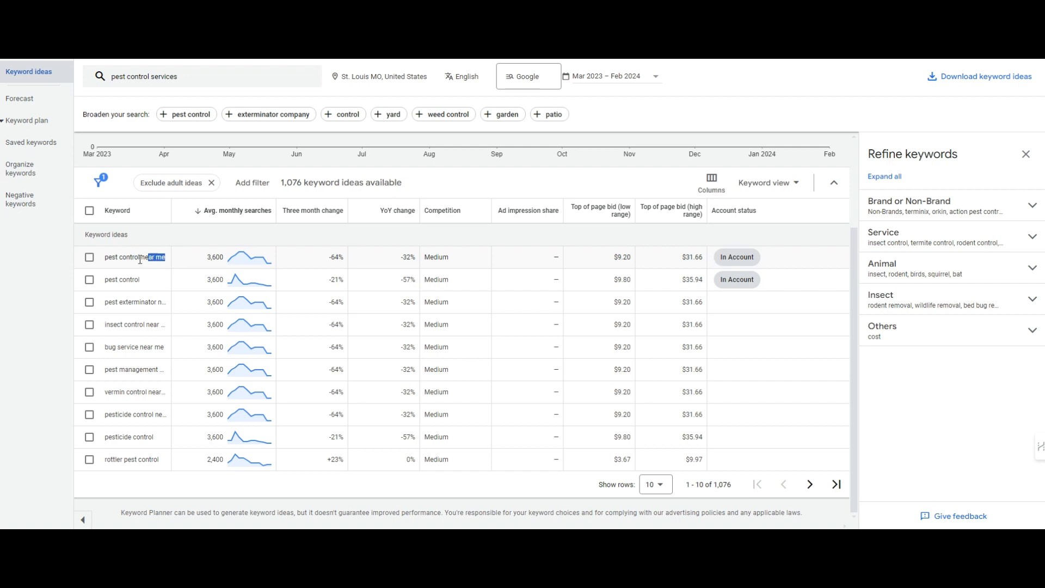
triple_click(119, 253)
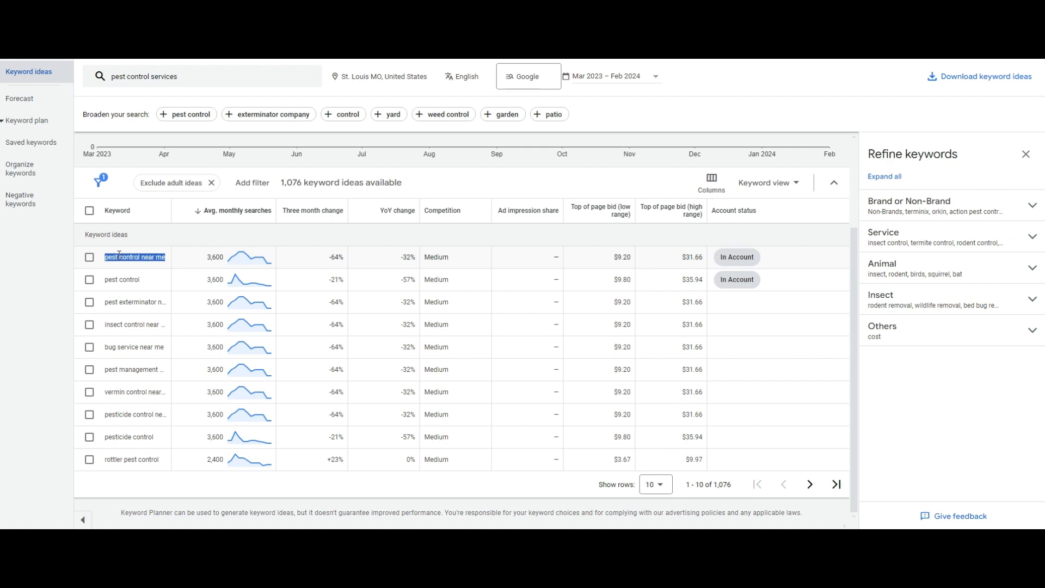
click(161, 255)
drag(615, 257, 693, 257)
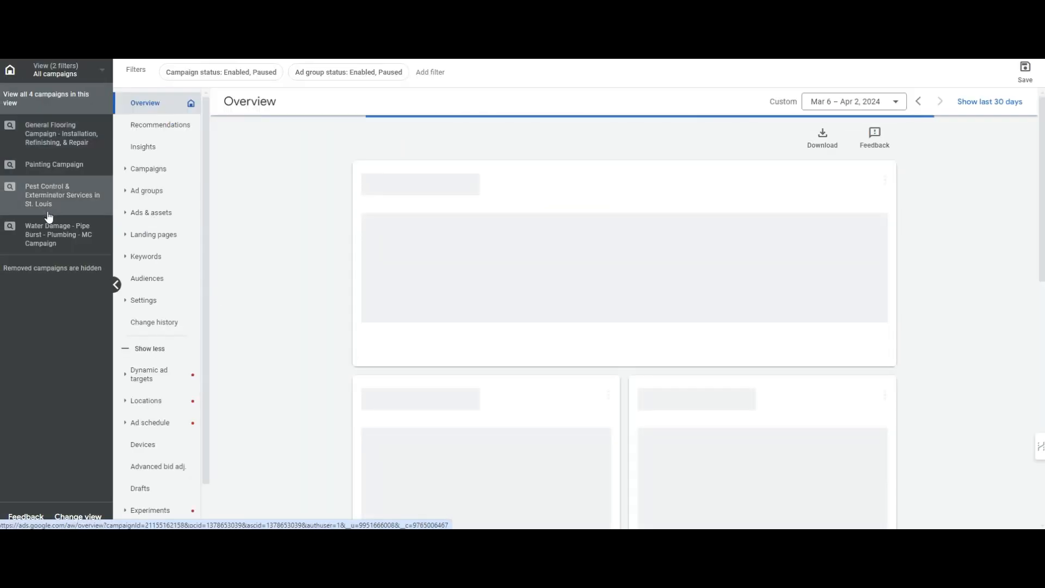
Step: Open the Pest Control & Exterminator Services in St. Louis campaign and check its keywords, ad groups and bidding setting
click(48, 216)
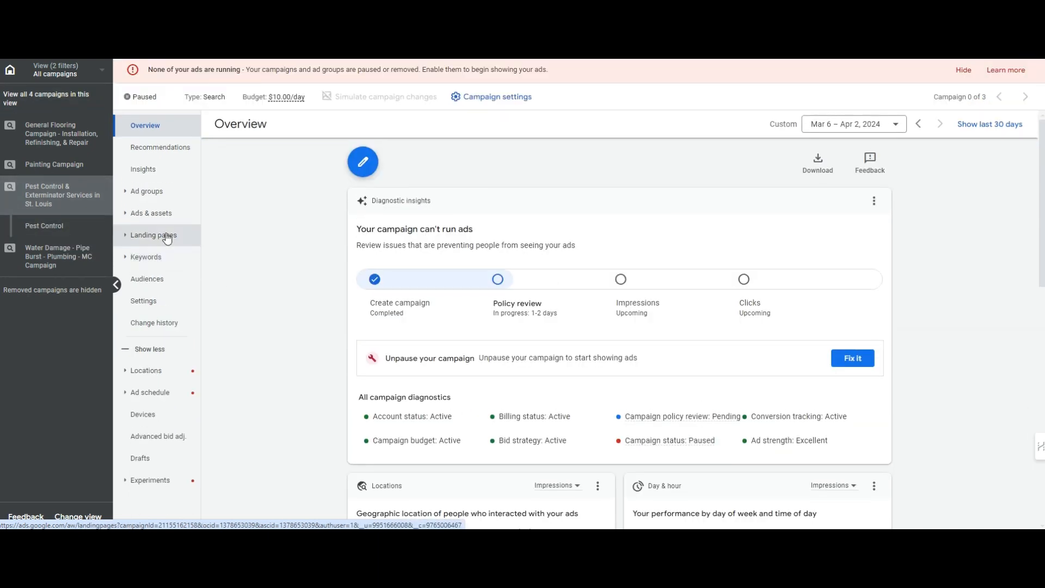
click(172, 262)
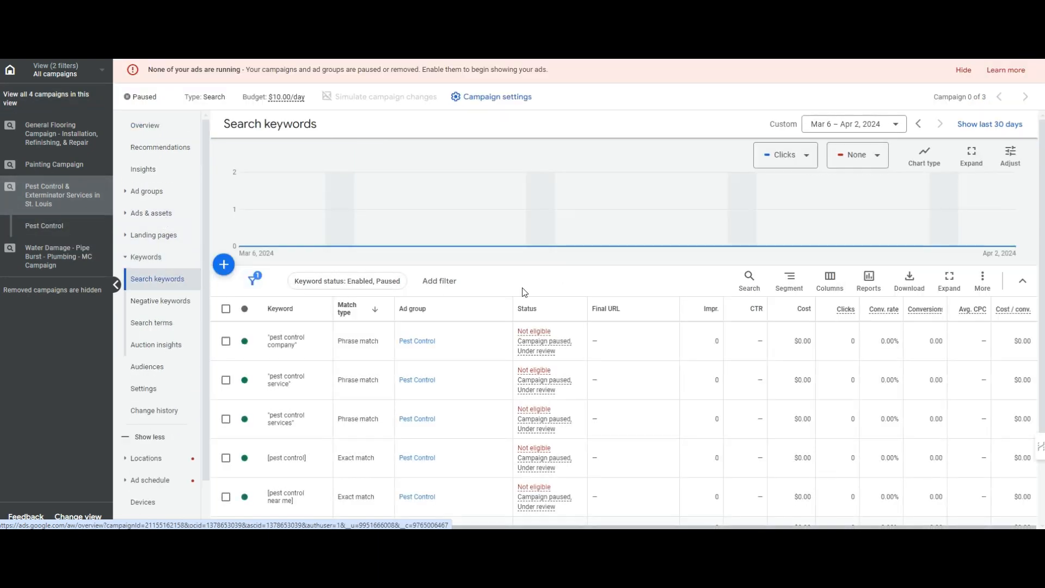
click(161, 194)
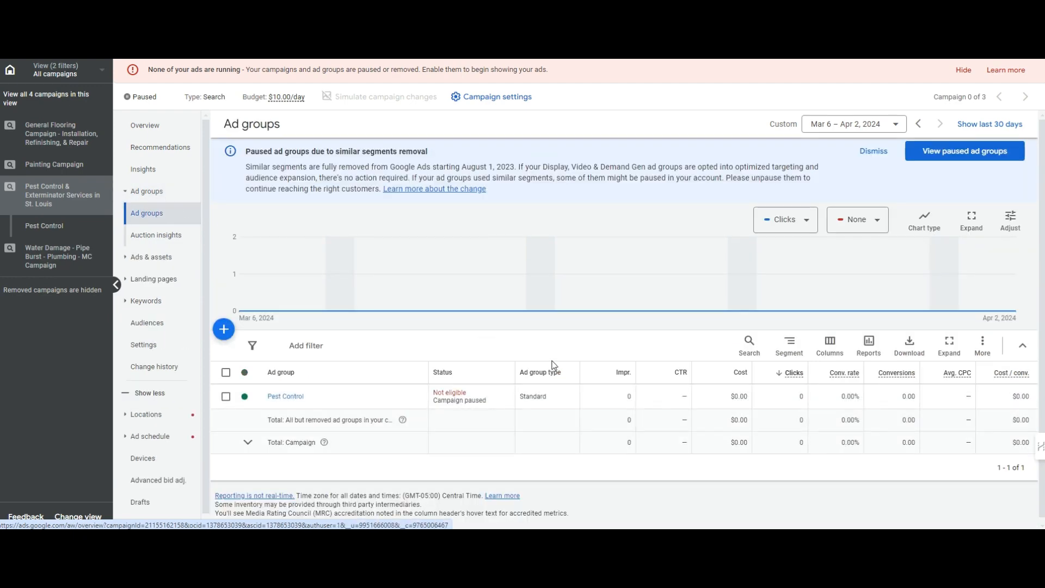
click(521, 100)
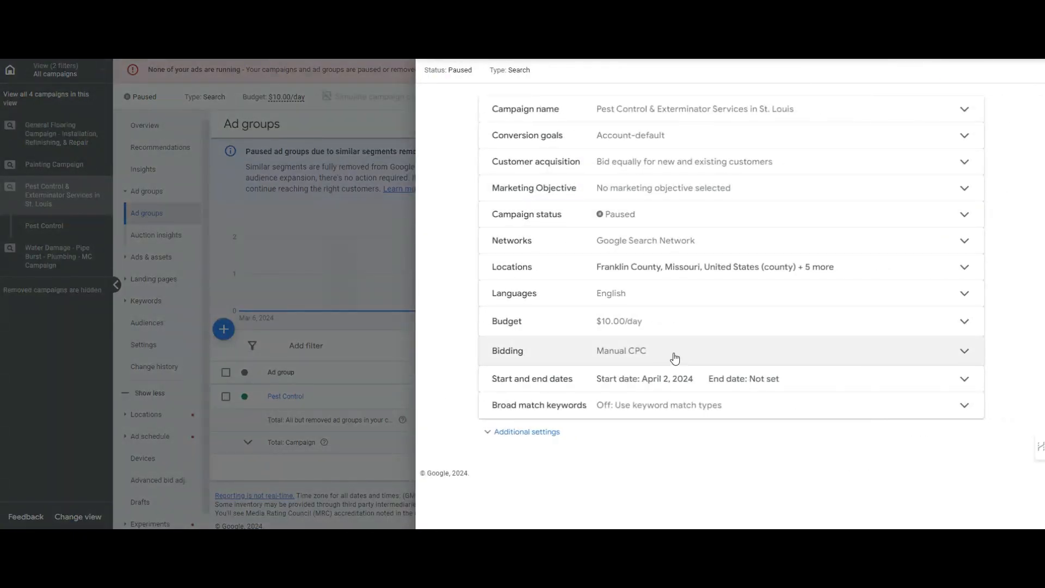
click(305, 261)
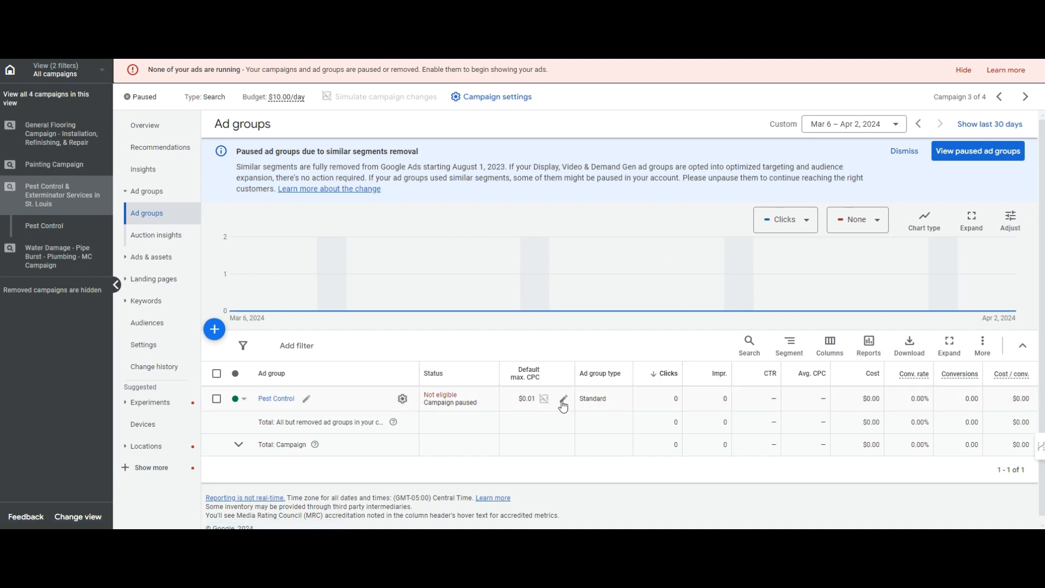
Step: Set the Pest Control ad group's default max. CPC to $12.00 and save it
click(559, 399)
text(12)
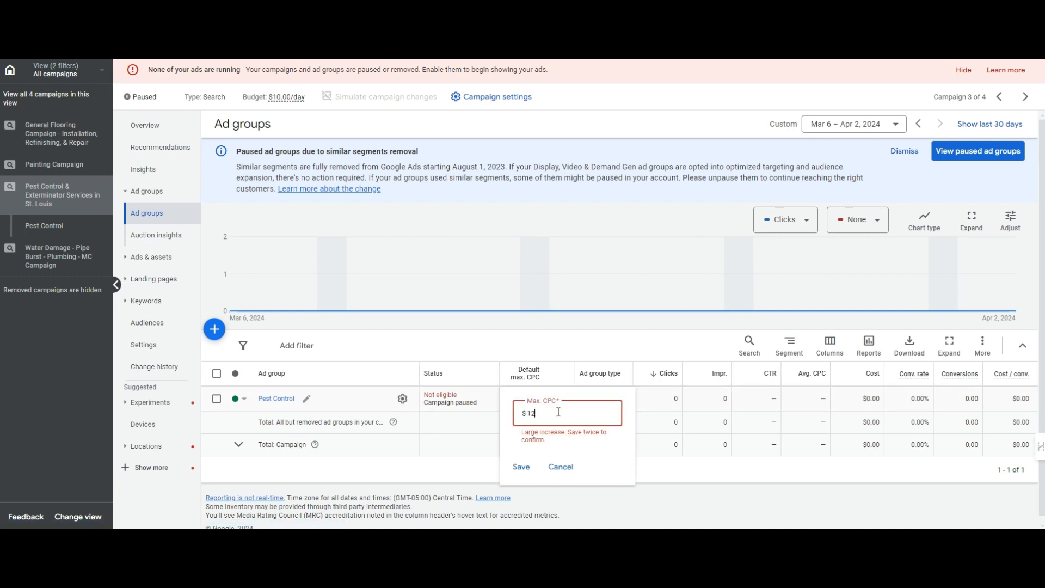
click(521, 467)
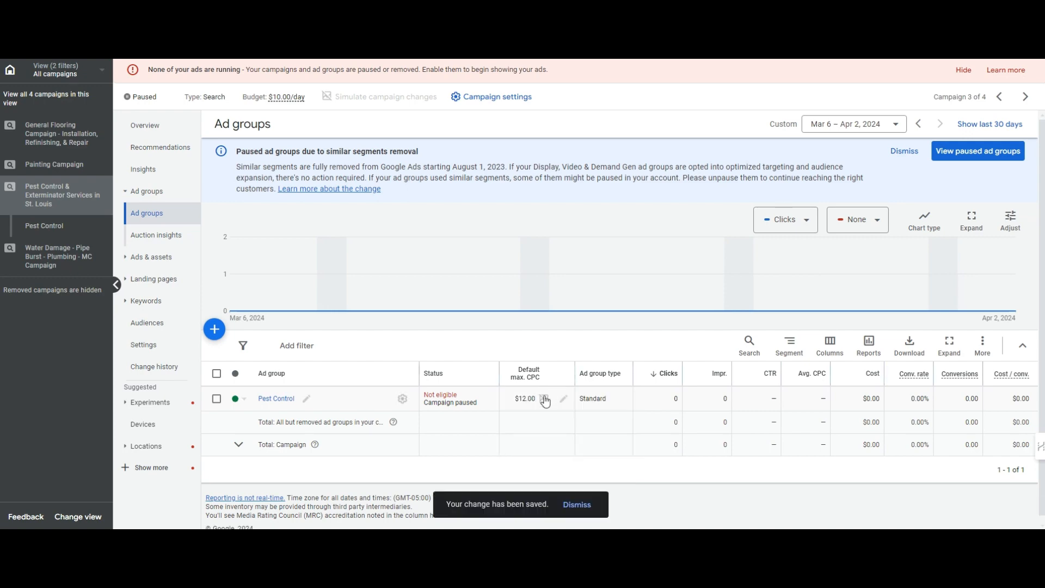
Step: Open the campaign's search keywords and add the "Est. top of page bid" column to the table
click(188, 301)
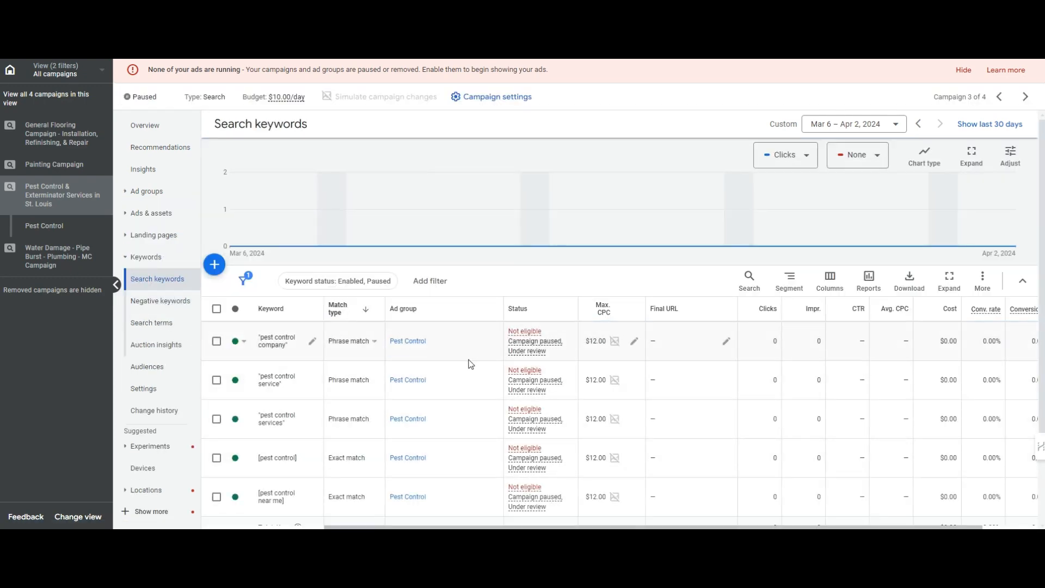
scroll(526, 392, down, 2)
drag(472, 447, 388, 444)
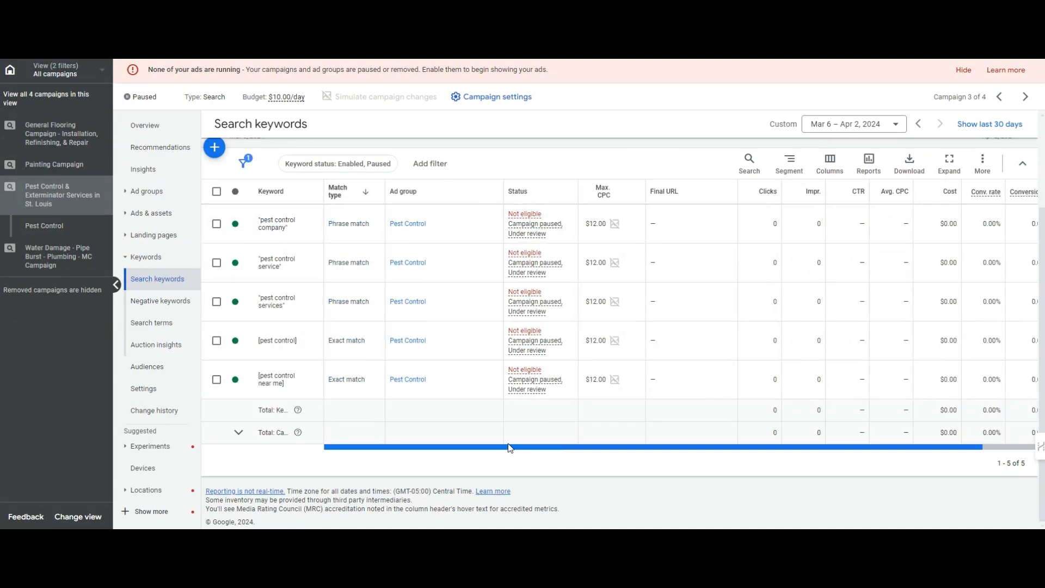
click(829, 166)
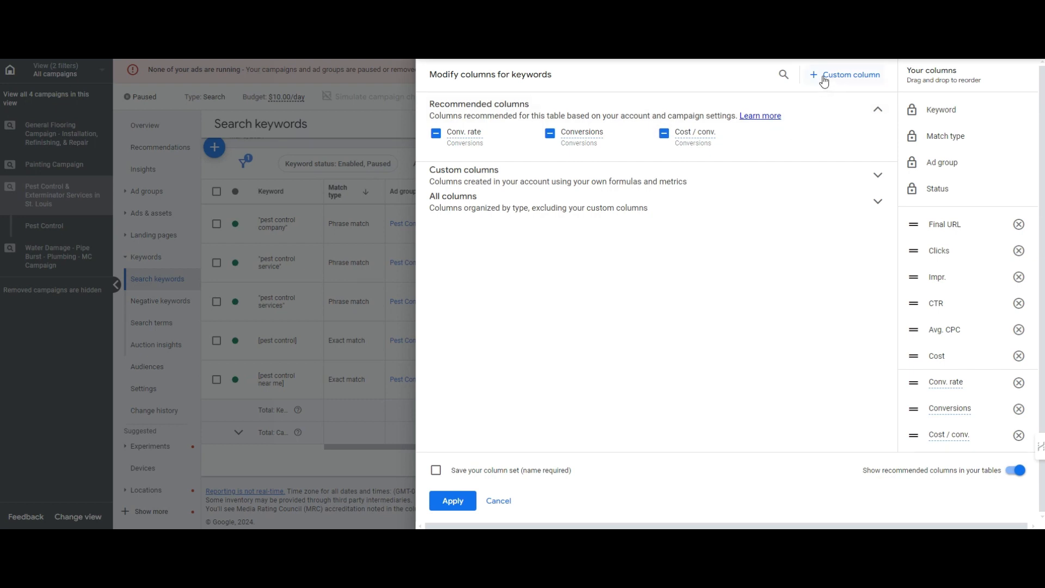
click(784, 75)
text(est)
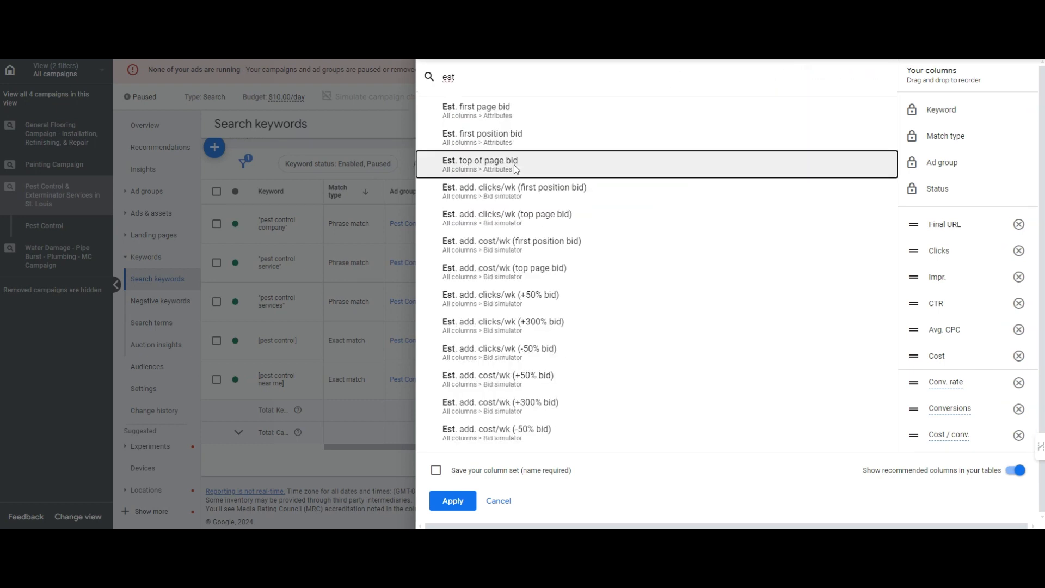
click(516, 169)
click(452, 501)
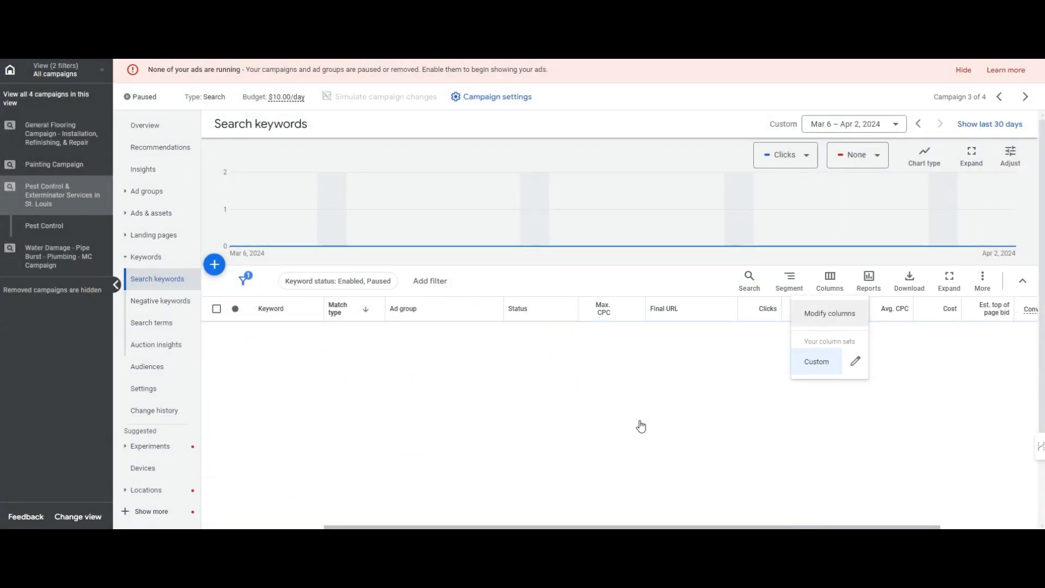
Step: Examine the estimated top of page bid column for the campaign's pest control keywords
scroll(641, 424, down, 1)
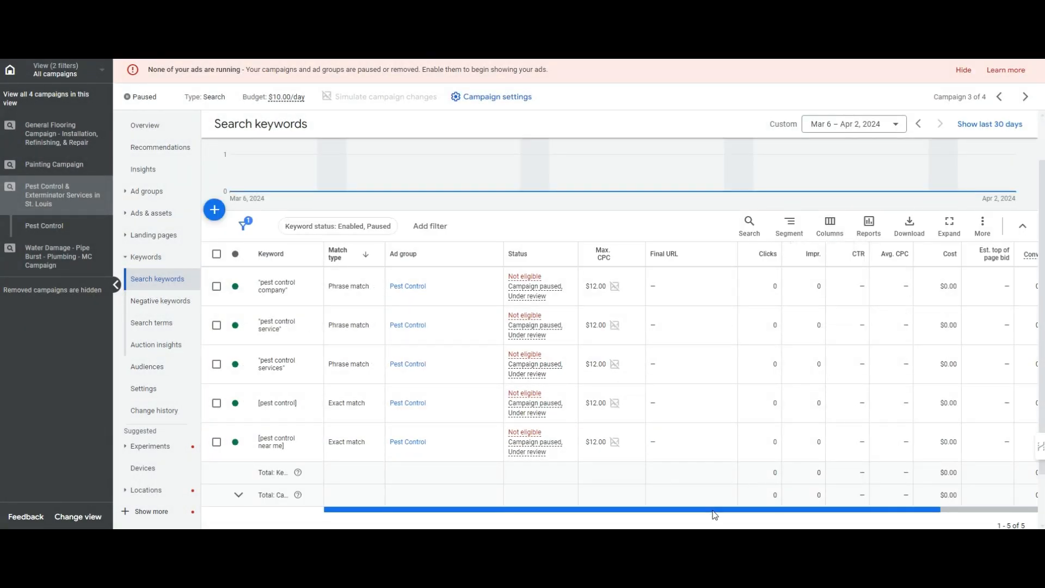
drag(714, 515, 812, 515)
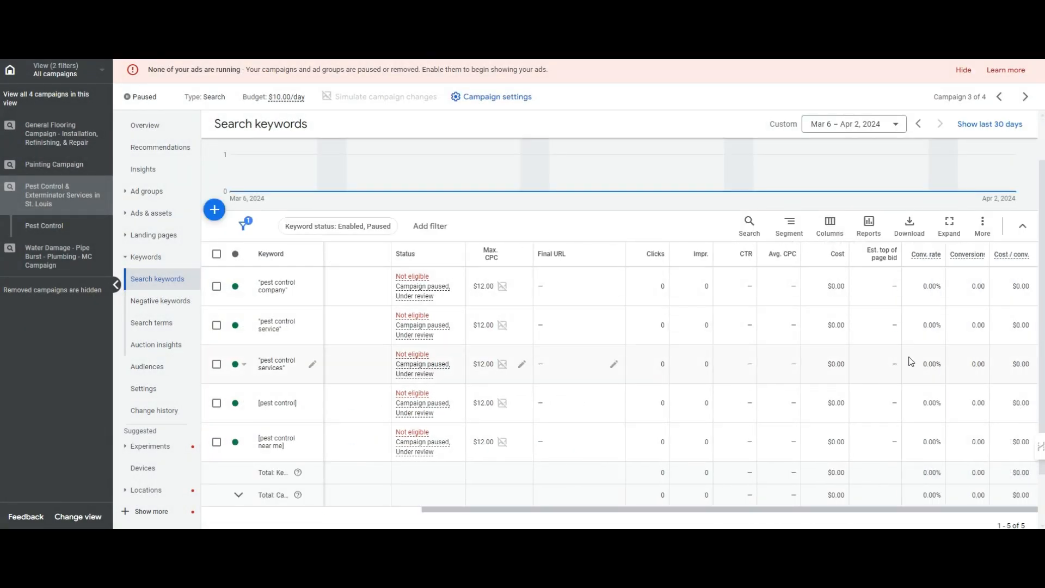
drag(911, 362, 887, 365)
drag(888, 415, 910, 406)
drag(884, 442, 919, 412)
click(881, 449)
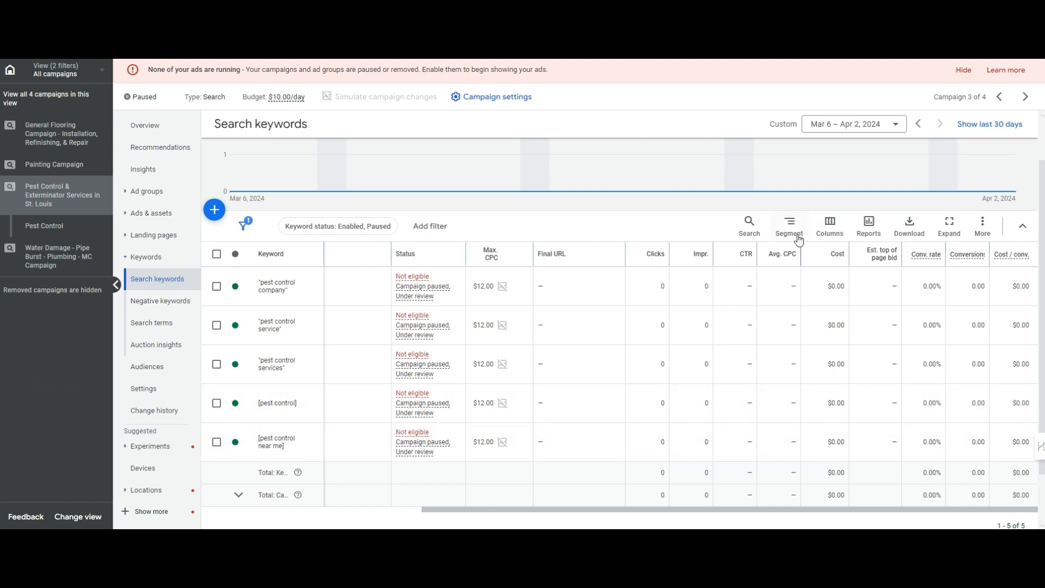
drag(480, 510, 379, 510)
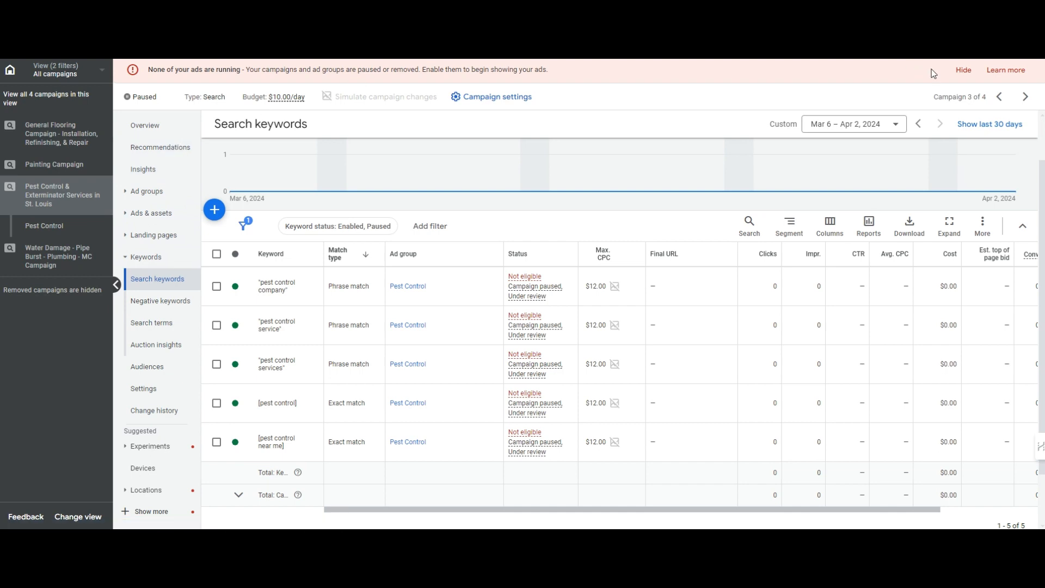
Step: Hide the alert about no ads running and return to the campaign overview
click(963, 70)
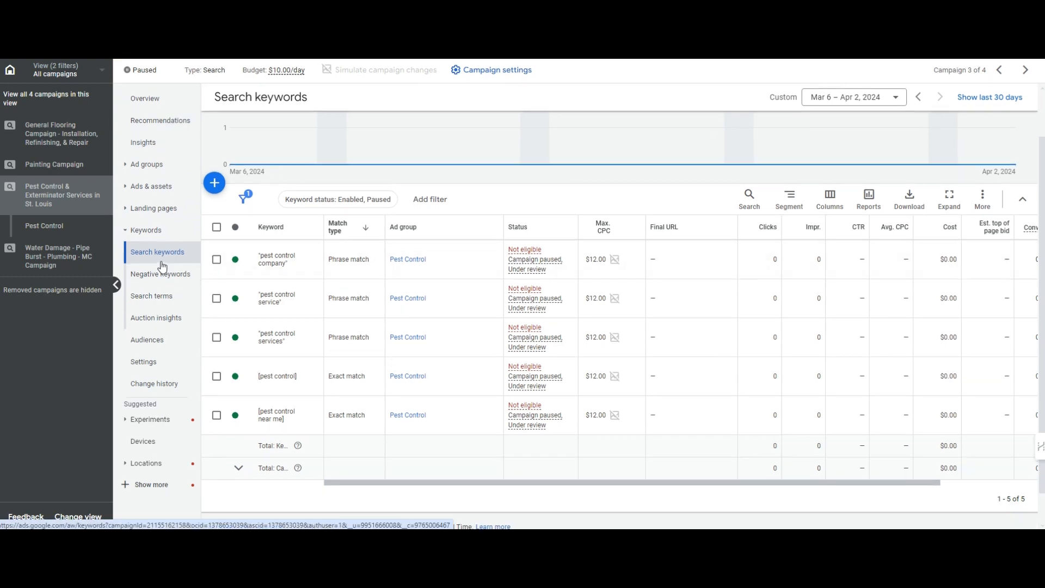
click(179, 100)
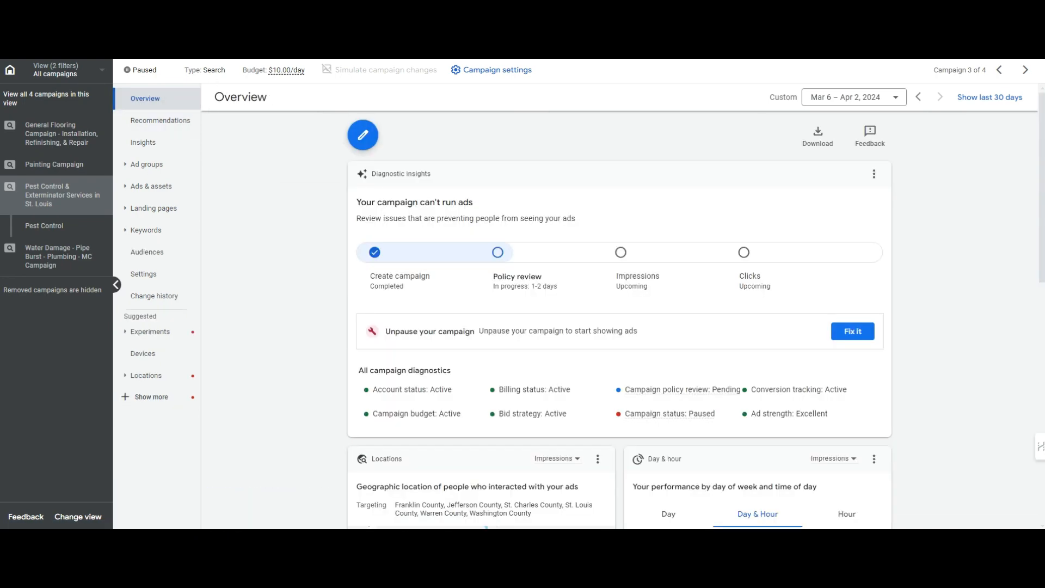
Step: Switch to the Ad Groups list in Notepad and number its services 1 to 13, from pest control through Moles
drag(612, 75, 679, 90)
drag(587, 109, 500, 114)
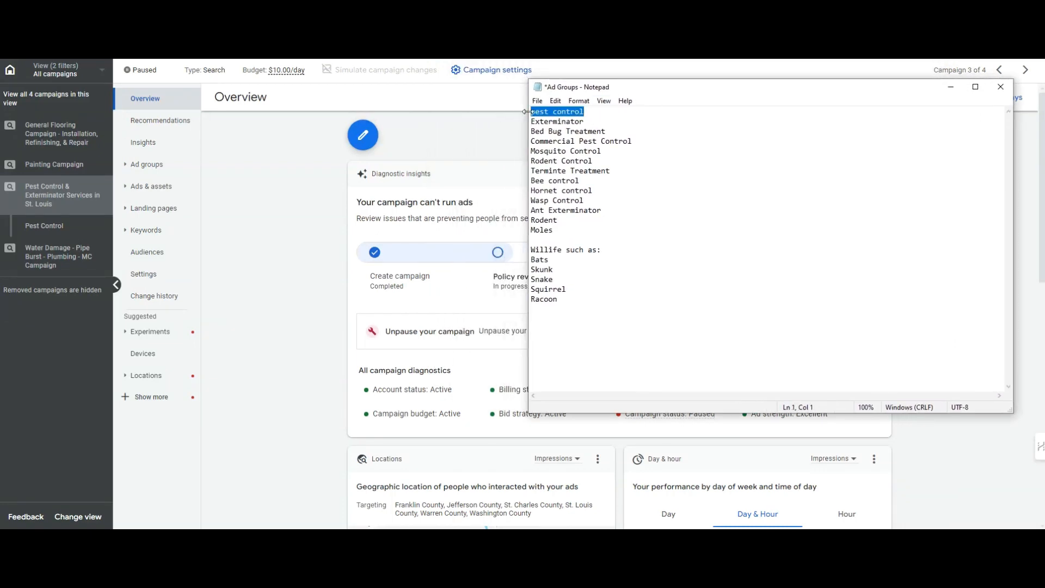
key(Home)
text(1.)
key(shift+Home)
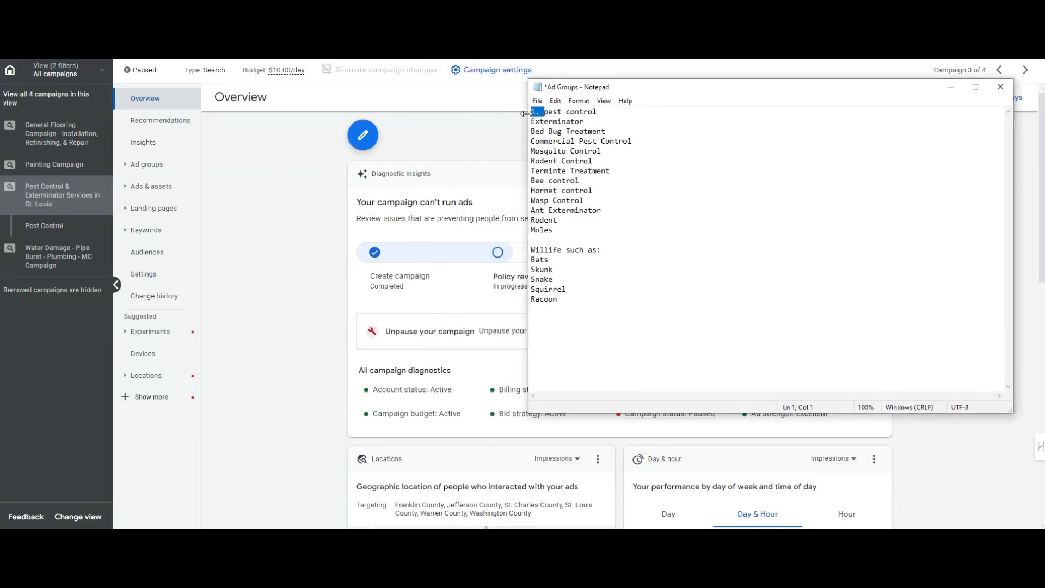
key(Down)
text(2. )
text(3.)
key(Home)
key(Down)
text(4. )
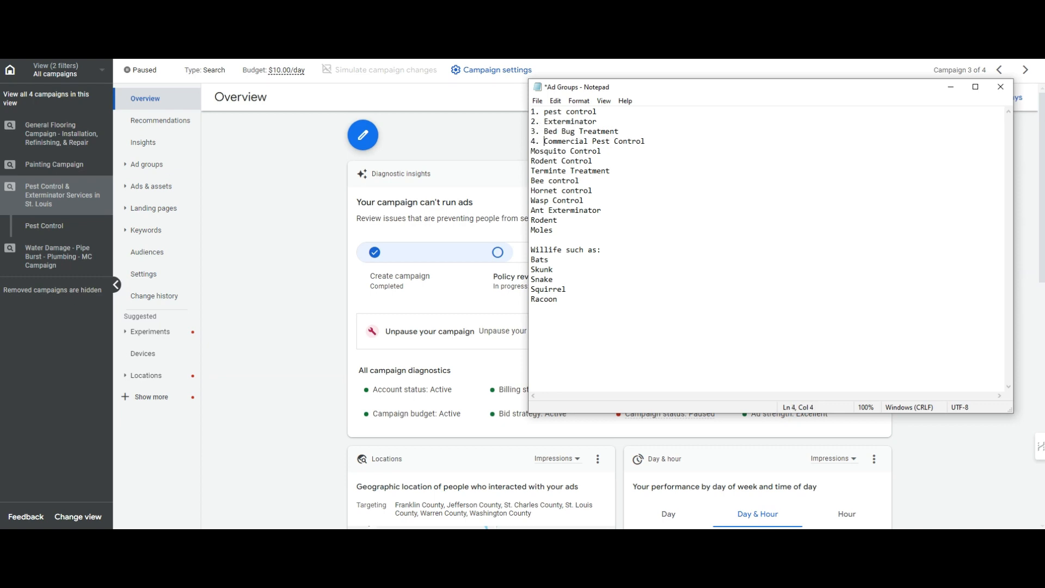
text(5. )
text(6. )
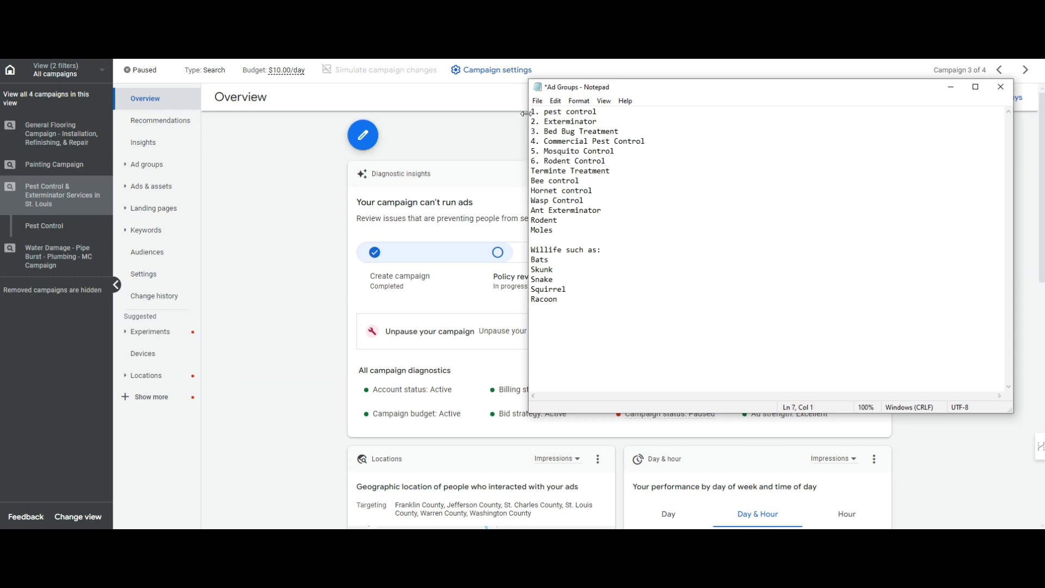
text(7. 8.)
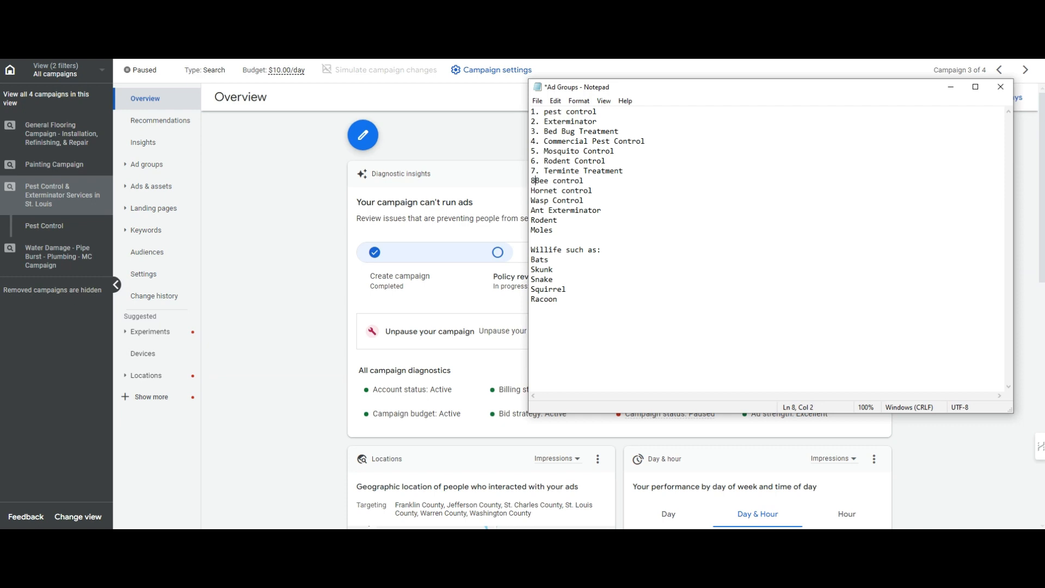
key(Down)
text(9.)
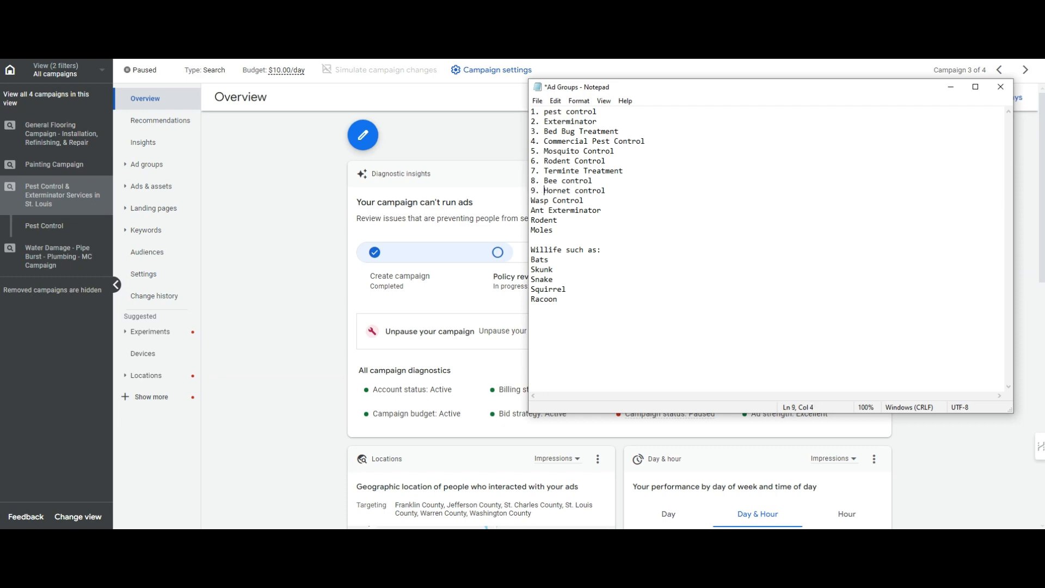
key(Down)
key(Home)
text(10. )
text(11. )
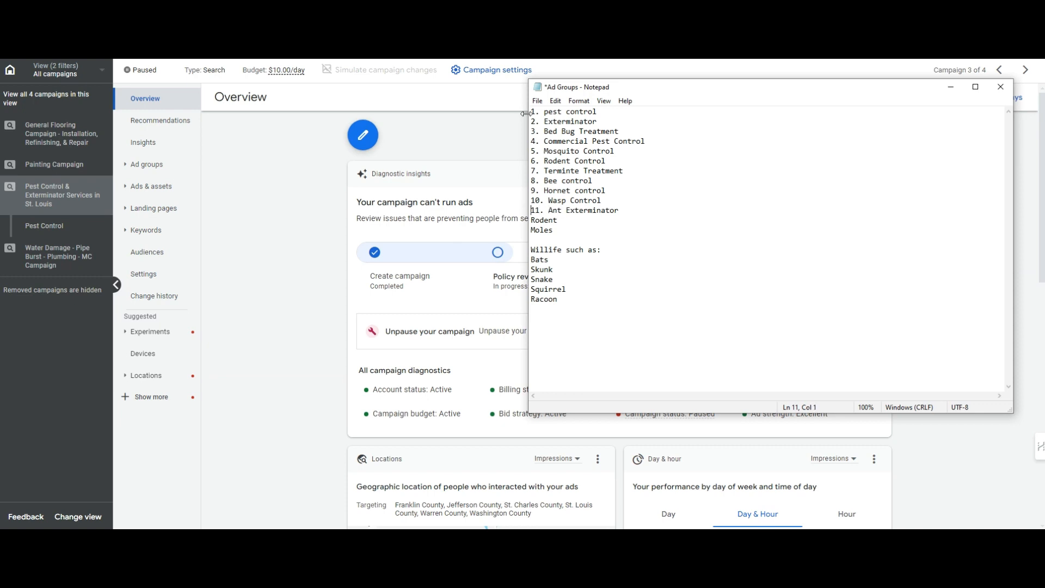
text(12.)
key(Down)
key(Home)
text(13.)
Step: Review the numbered services and the wildlife entries in the ad group list, and switch back to Google Ads
drag(749, 255, 605, 114)
click(570, 131)
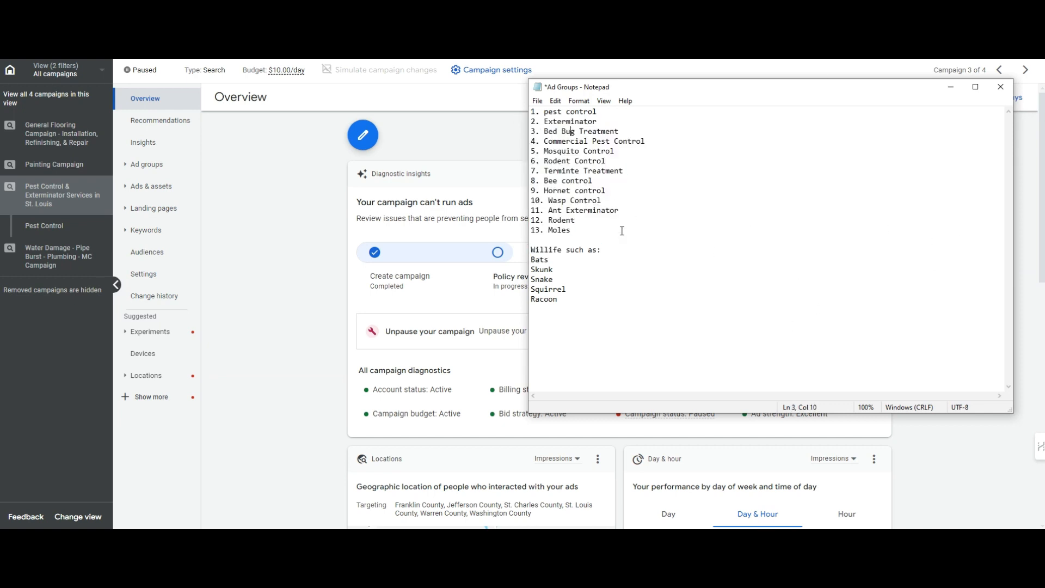
drag(611, 282, 575, 221)
click(588, 279)
drag(582, 306, 498, 254)
click(569, 300)
click(646, 264)
drag(608, 234, 532, 112)
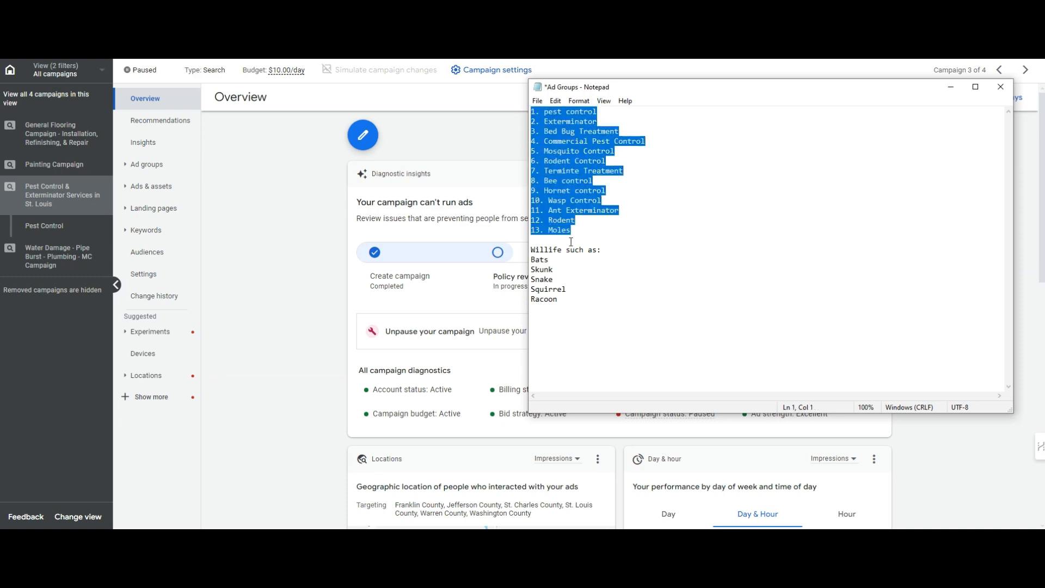
drag(565, 300, 516, 250)
click(559, 273)
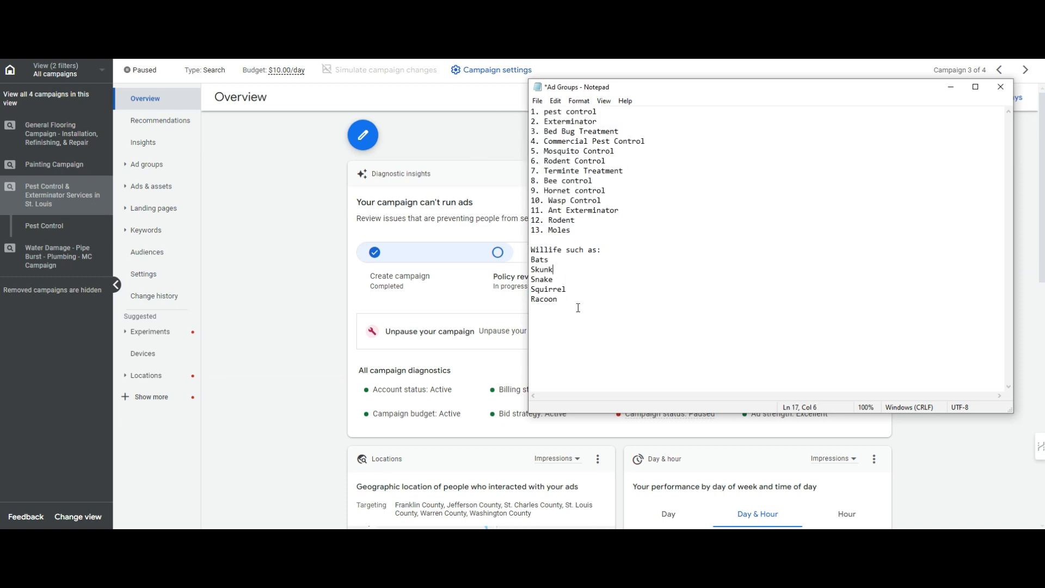
drag(599, 122, 458, 126)
click(648, 57)
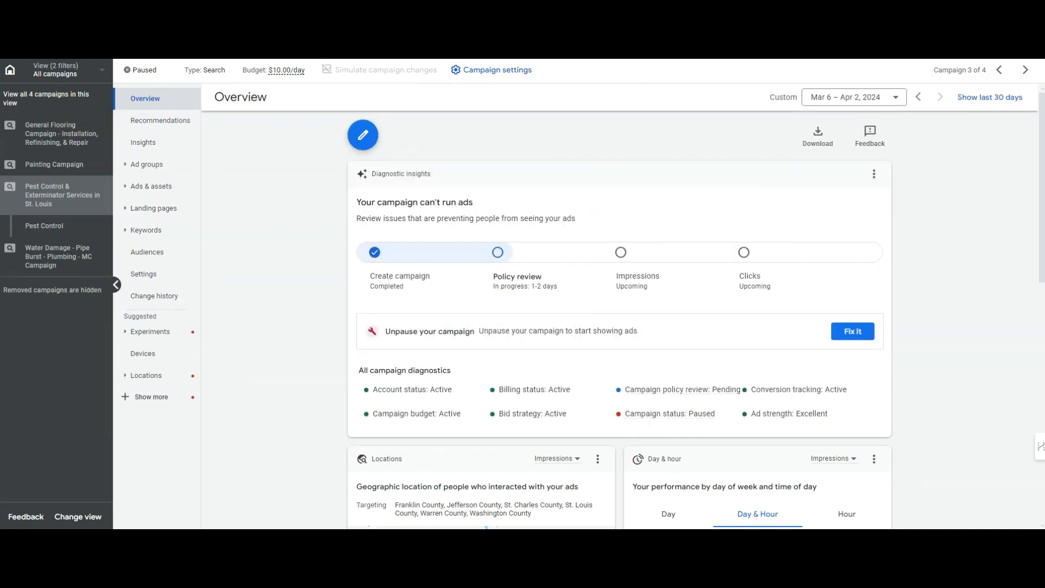
Step: Open the campaign's ad groups list and copy the Pest Control ad group
click(147, 164)
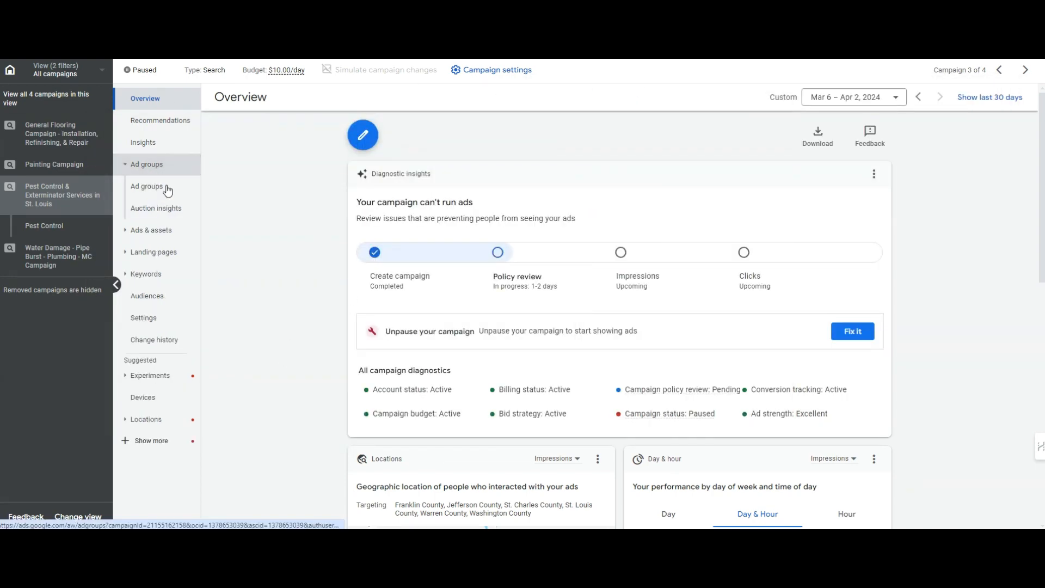
click(217, 371)
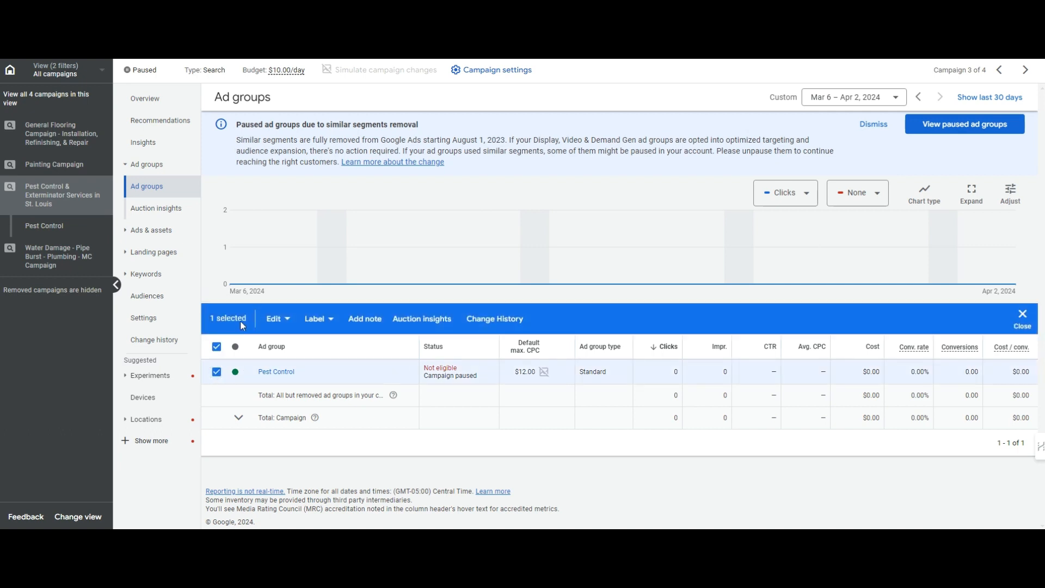
right_click(275, 339)
click(164, 162)
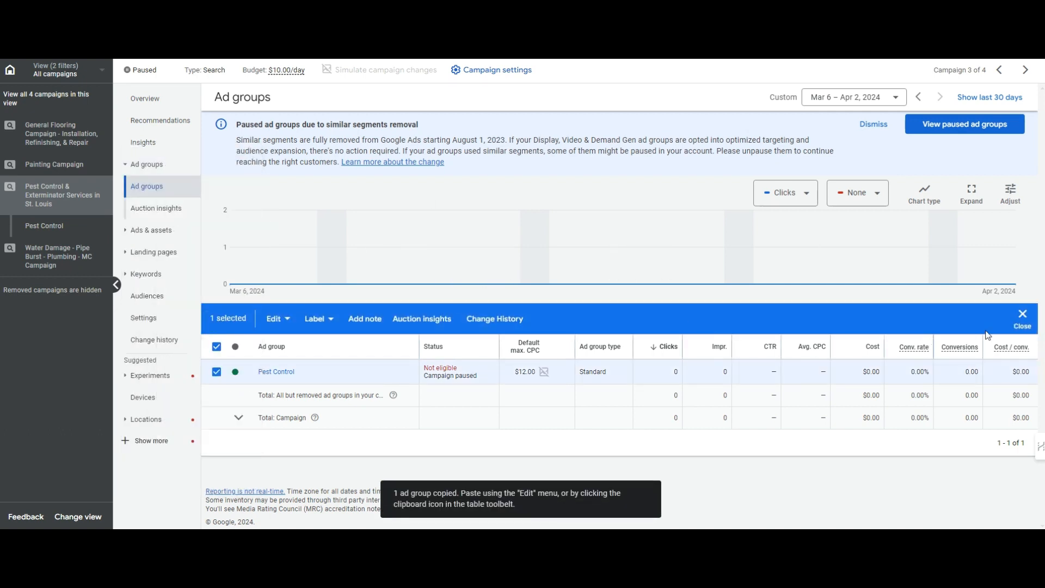
Step: Paste the copied Pest Control ad group into the Pest Control & Exterminator Services in St. Louis campaign without pausing the new ad group
click(1022, 322)
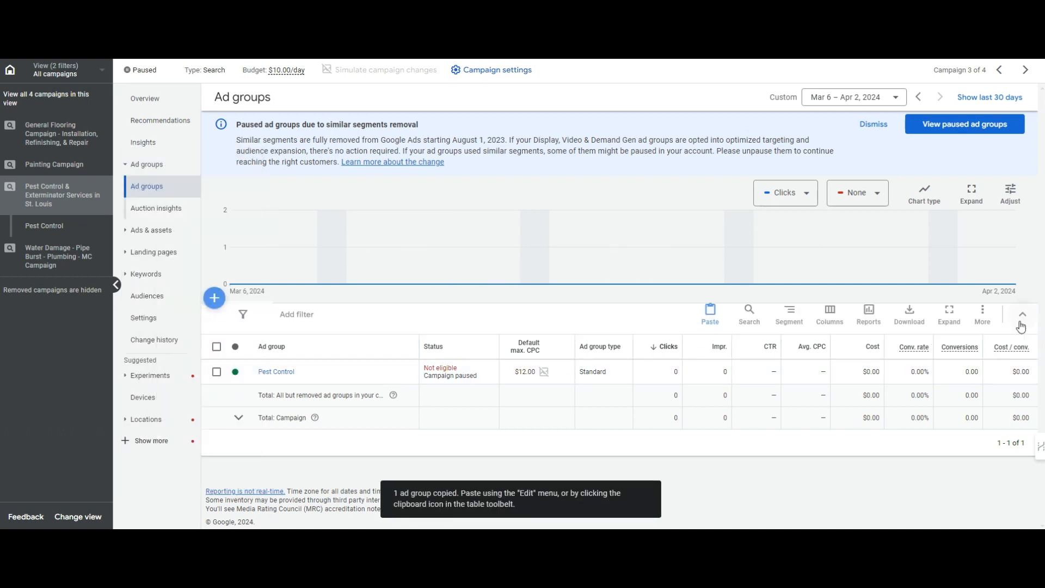
click(710, 323)
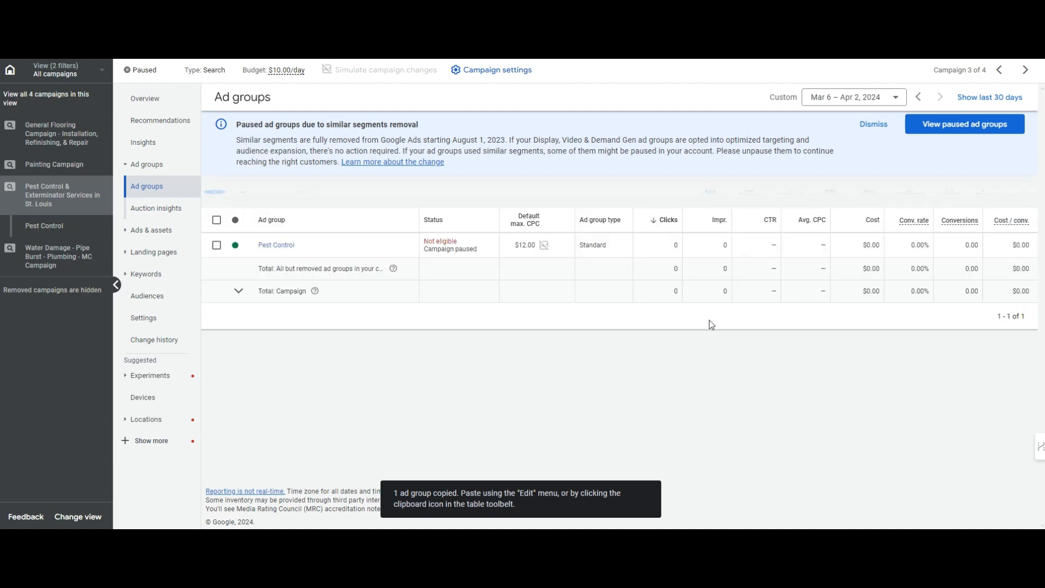
click(703, 396)
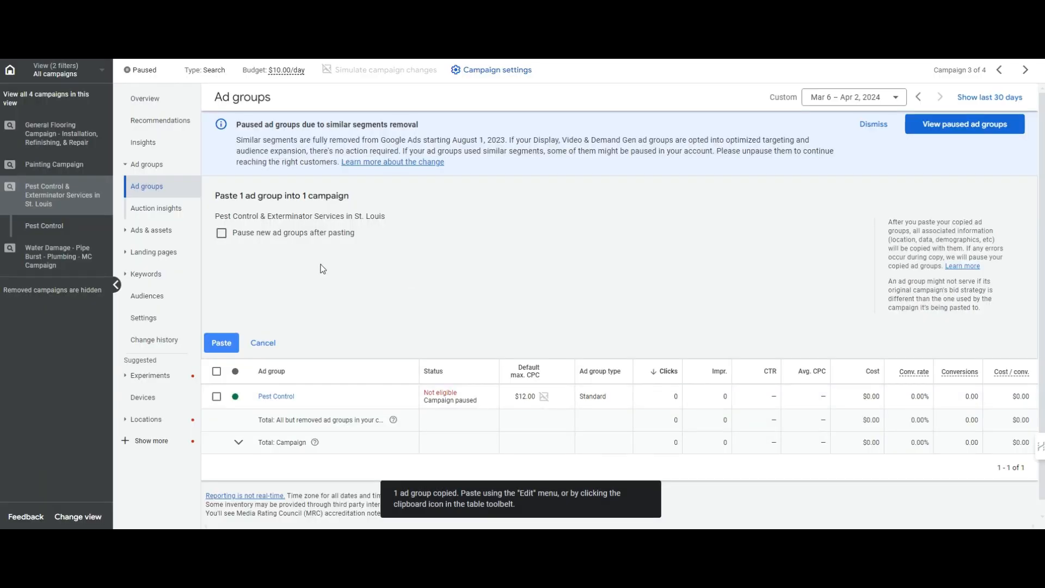
click(221, 342)
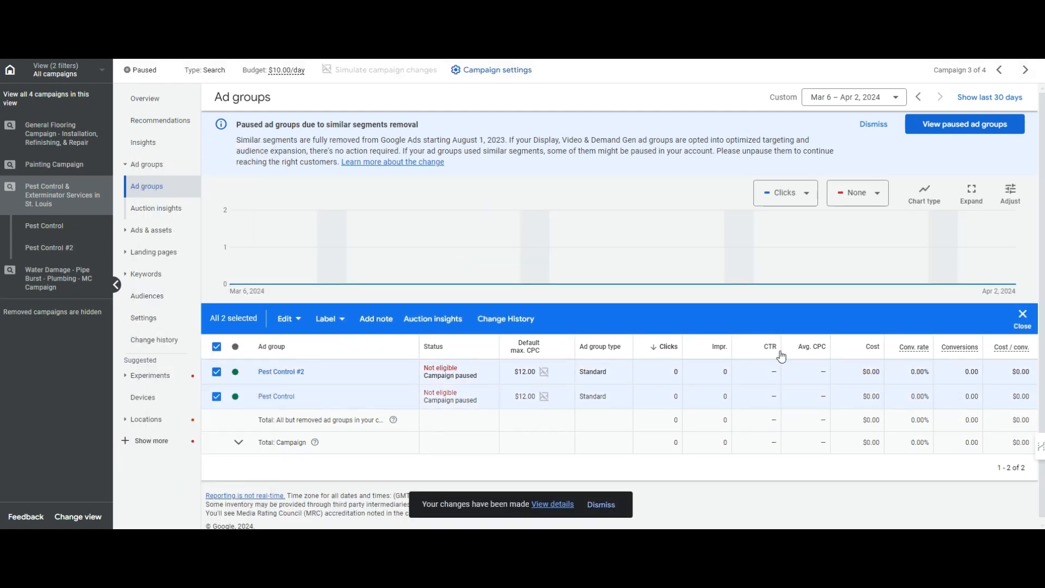
Step: Copy both ad groups, Pest Control and Pest Control #2, and paste them into the same St. Louis pest control campaign
key(ctrl+c)
click(710, 319)
click(498, 307)
click(693, 394)
click(221, 343)
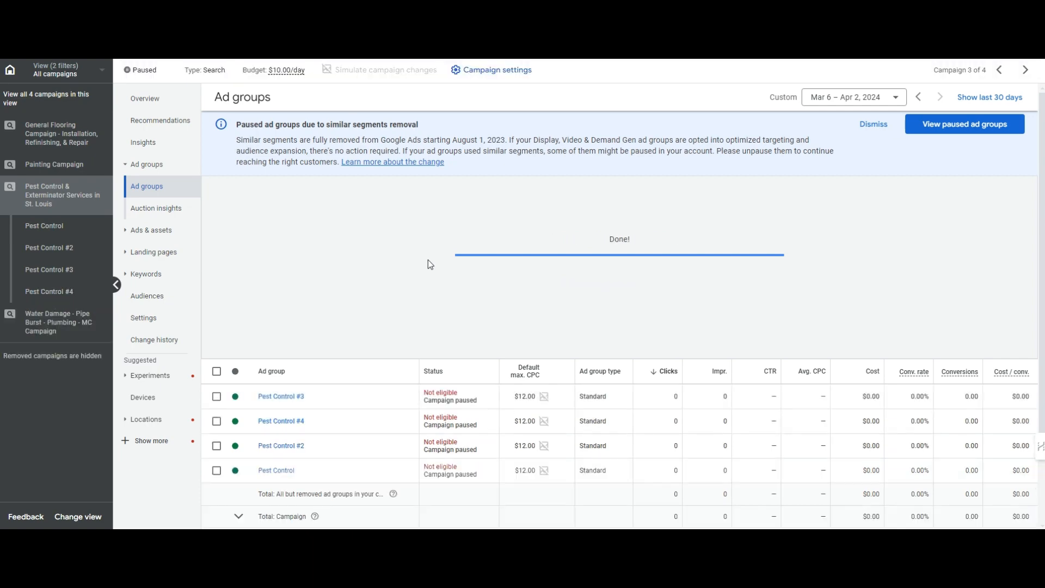
Step: Copy all four Pest Control ad groups and paste them into the Pest Control & Exterminator Services in St. Louis campaign
key(ctrl+c)
click(1022, 318)
click(712, 322)
click(425, 299)
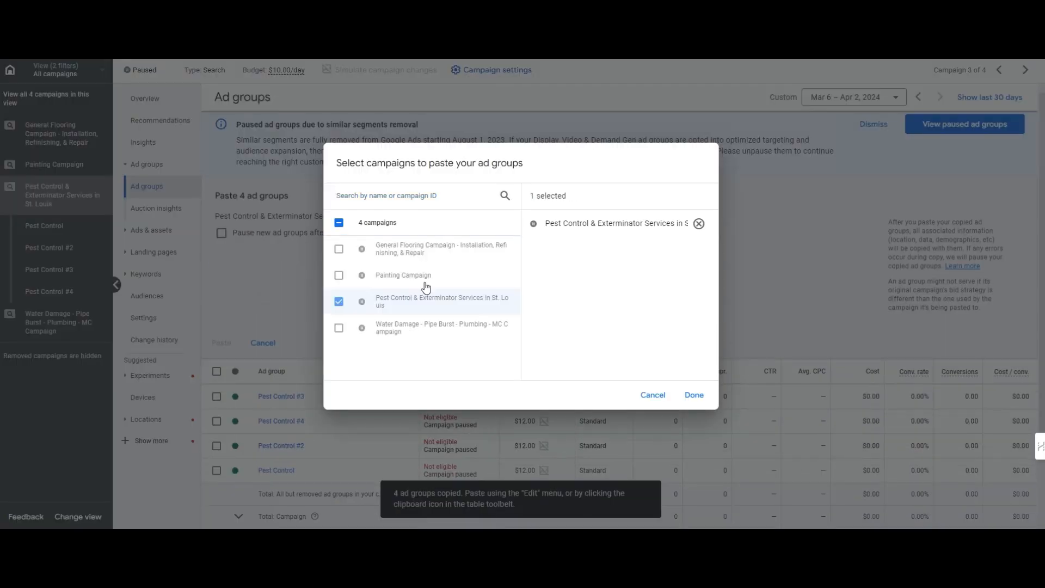
click(693, 395)
click(222, 343)
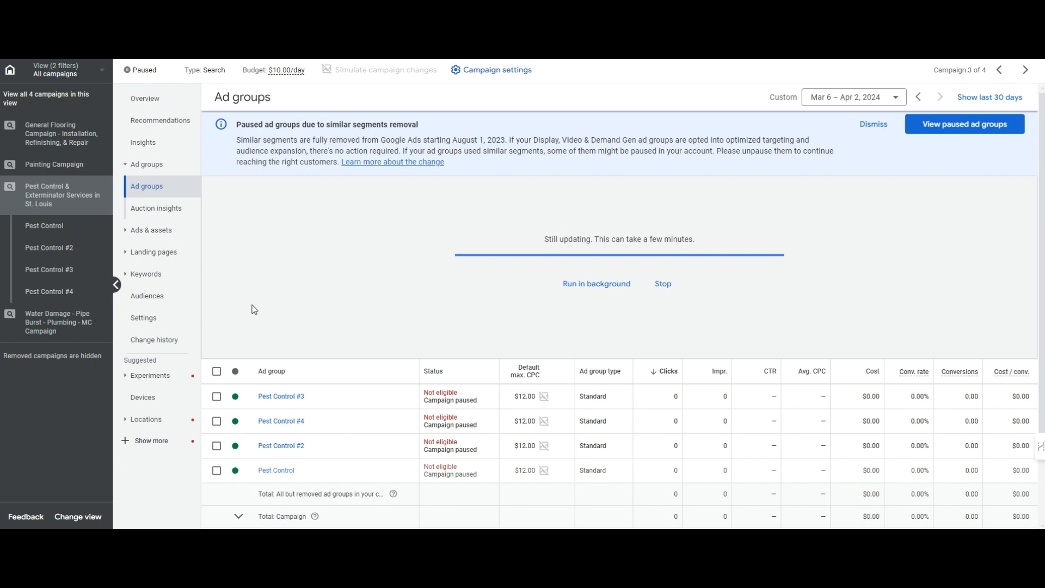
Step: Copy the five ad groups Pest Control #8, #6, #7, #5 and #3
click(217, 262)
shift+click(216, 360)
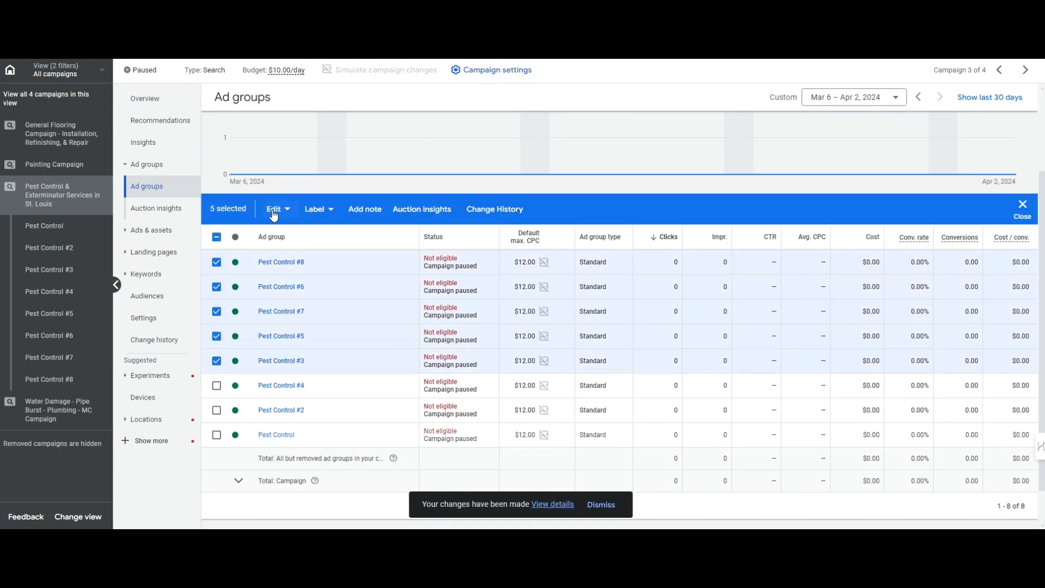
click(274, 209)
click(158, 53)
Step: Paste the copied ad groups into the Pest Control & Exterminator Services in St. Louis campaign, letting the operation run in the background
click(713, 219)
click(339, 301)
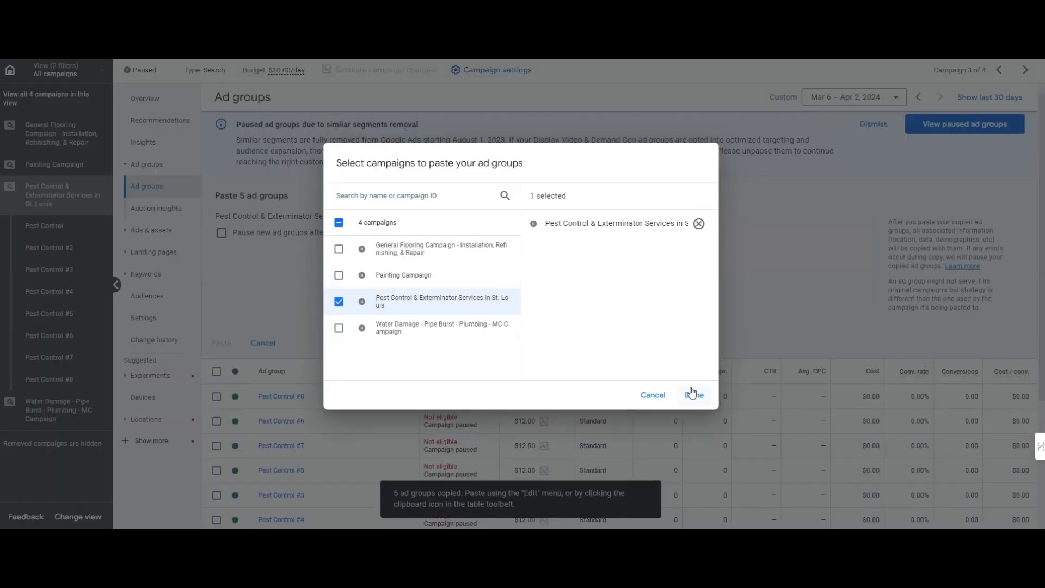
click(693, 394)
click(229, 347)
click(586, 288)
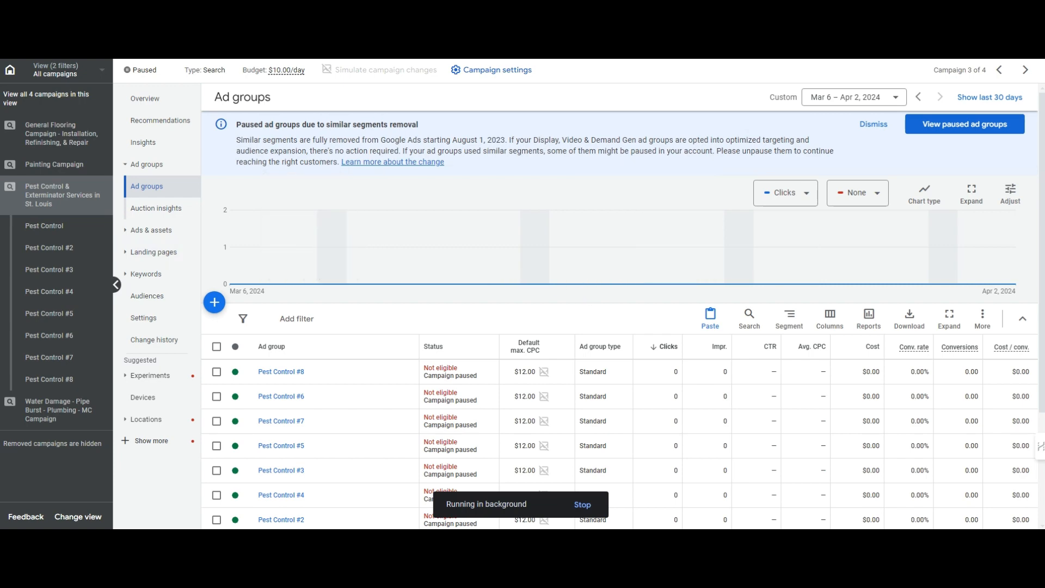
Step: Bring up the Ad Groups list in Notepad and rename the Pest Control #2 ad group as its second entry, Exterminator
drag(1, 41, 986, 68)
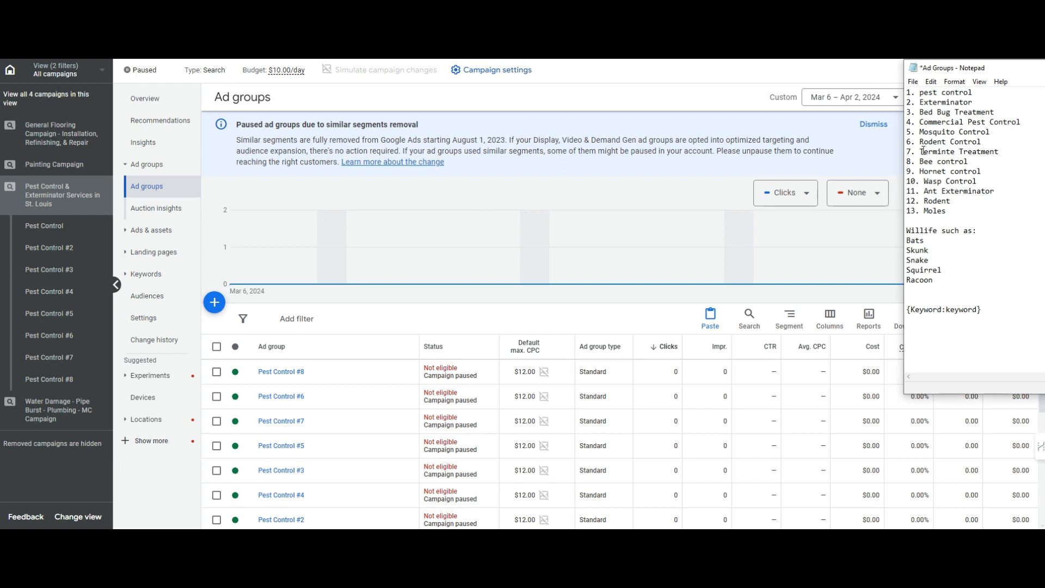
drag(941, 92, 995, 186)
click(995, 189)
scroll(310, 471, down, 3)
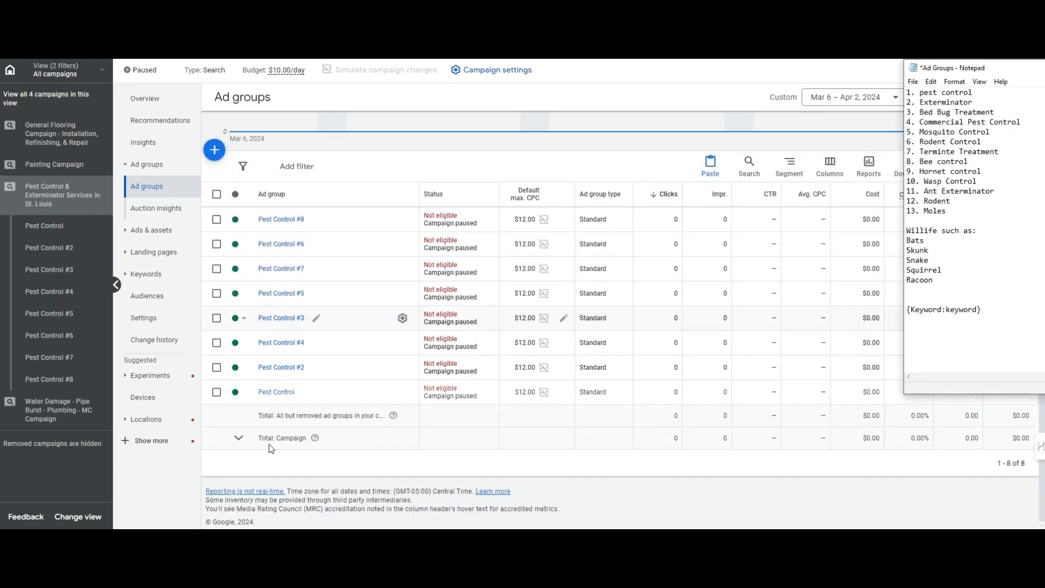
double_click(966, 102)
click(317, 368)
triple_click(317, 386)
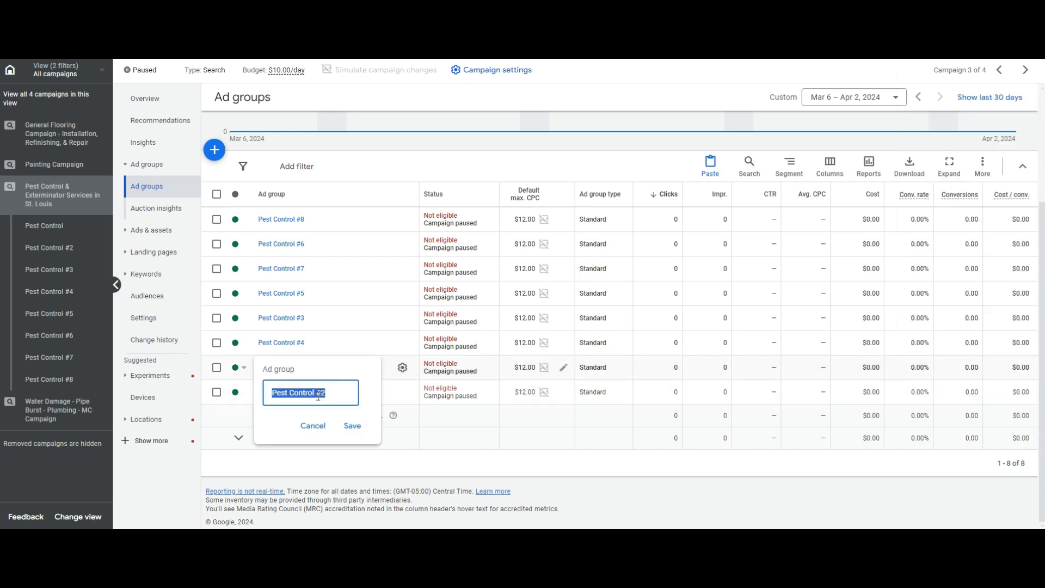
key(ctrl+v)
click(352, 425)
Step: Rename the Pest Control #4 ad group as Bed Bug Treatment, copying the name from the Notepad list
key(alt+Tab)
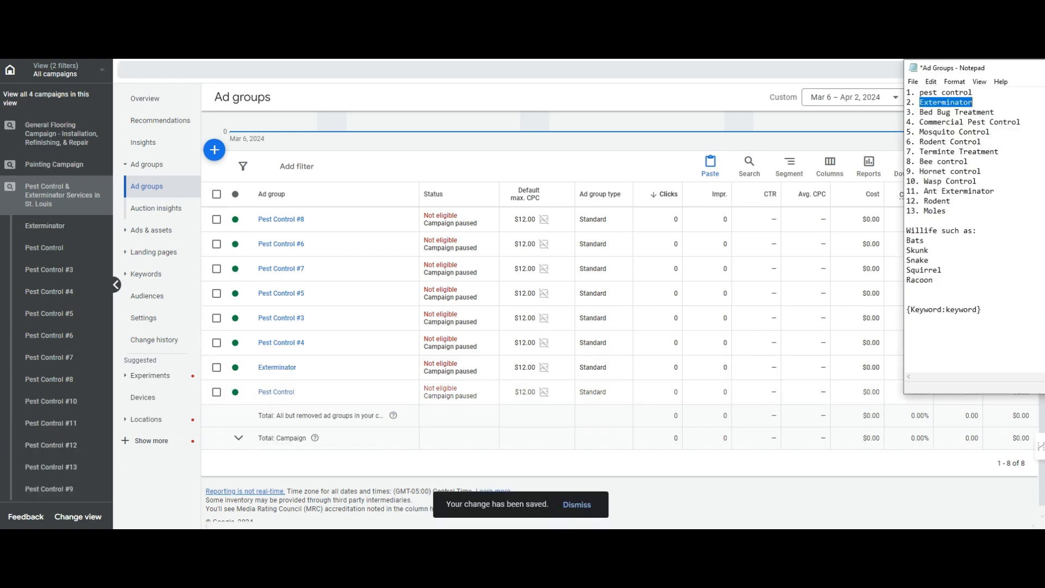
drag(995, 112, 921, 113)
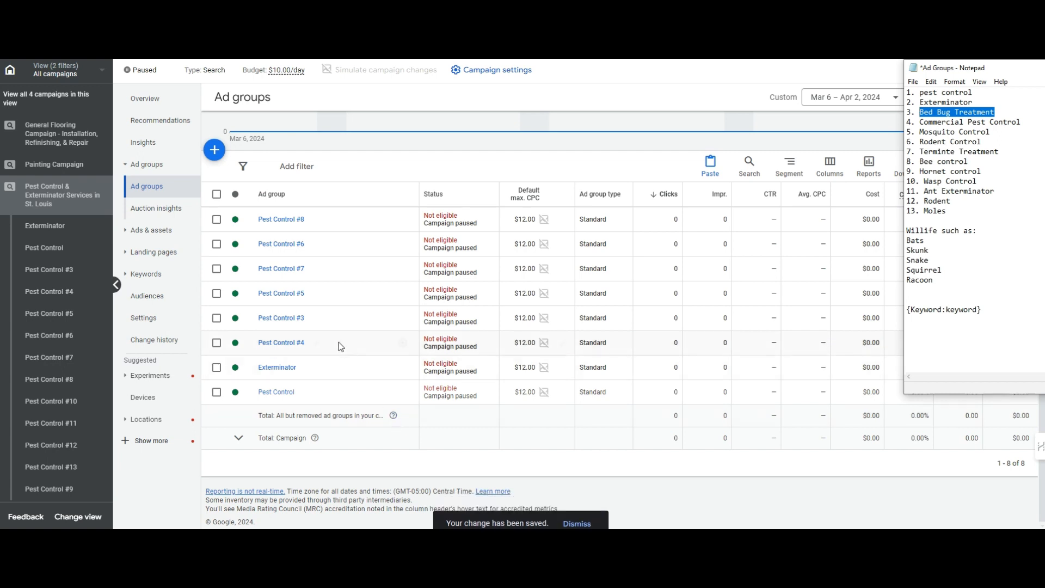
click(317, 343)
triple_click(317, 368)
key(ctrl+v)
click(348, 400)
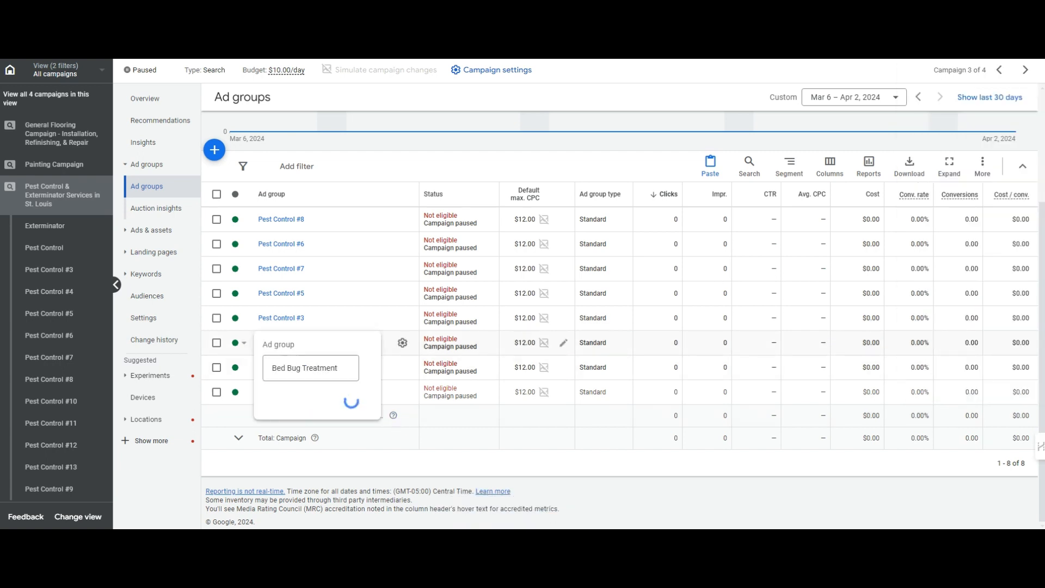
Step: Rename the Pest Control #3 ad group as Commercial Pest Control, copying the name from the Notepad list
key(alt+Tab)
drag(1023, 124, 923, 125)
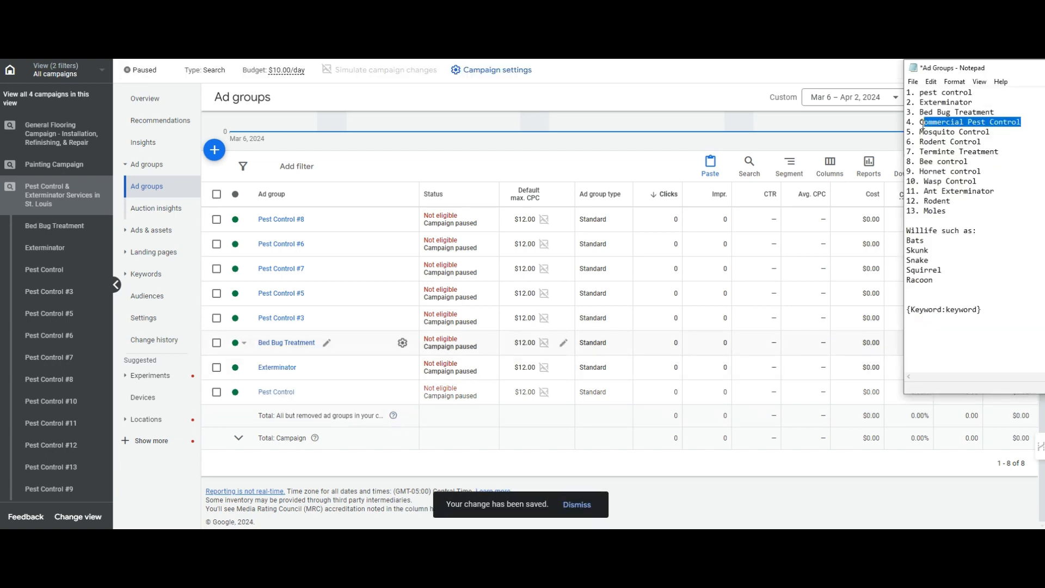
click(319, 318)
key(ctrl+a)
key(ctrl+v)
click(352, 376)
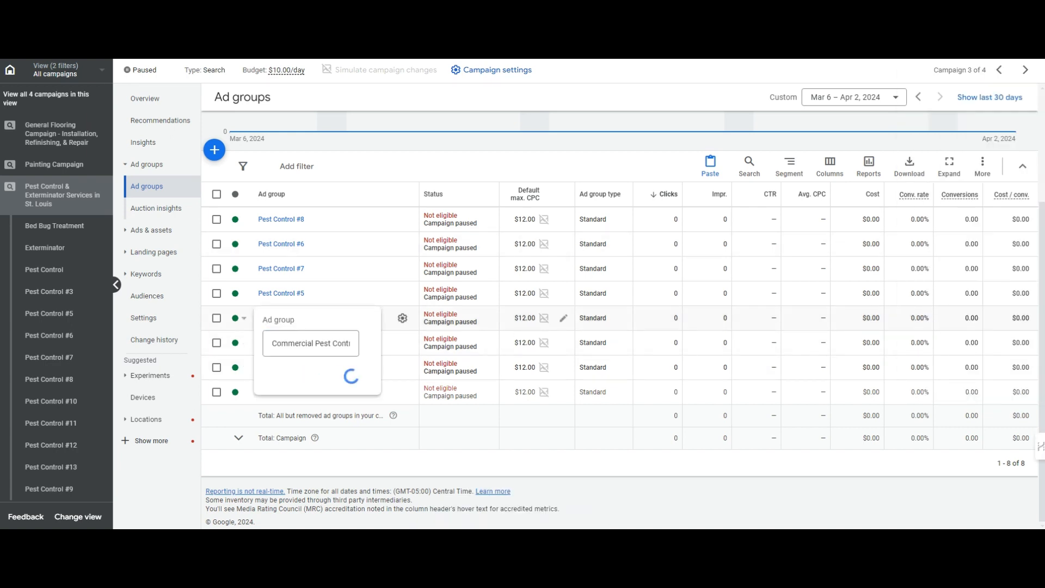
Step: Rename the Pest Control #5 ad group as Mosquito Control, copying the name from the Notepad list
key(alt+Tab)
drag(990, 132, 919, 134)
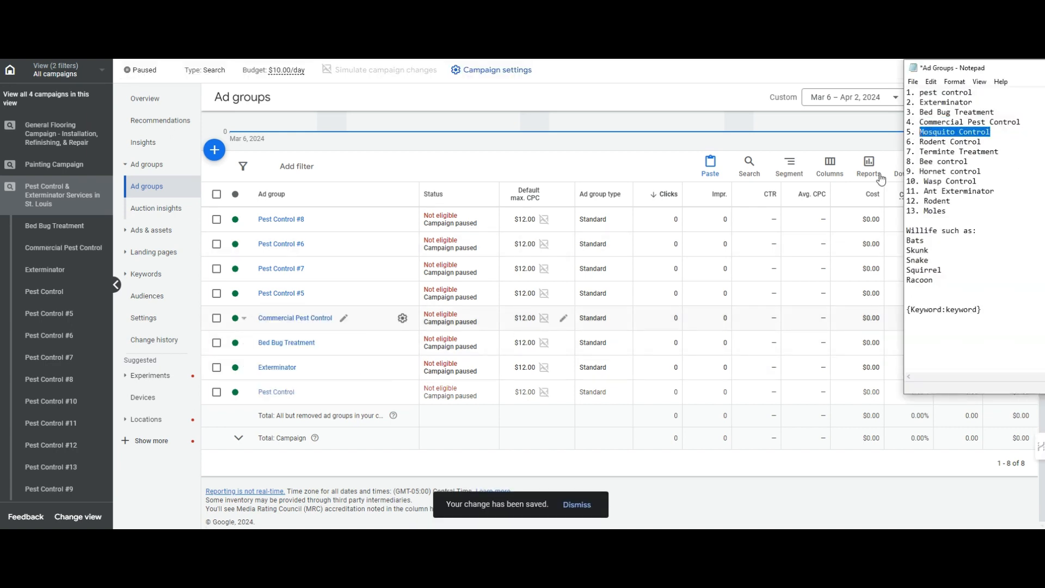
click(315, 295)
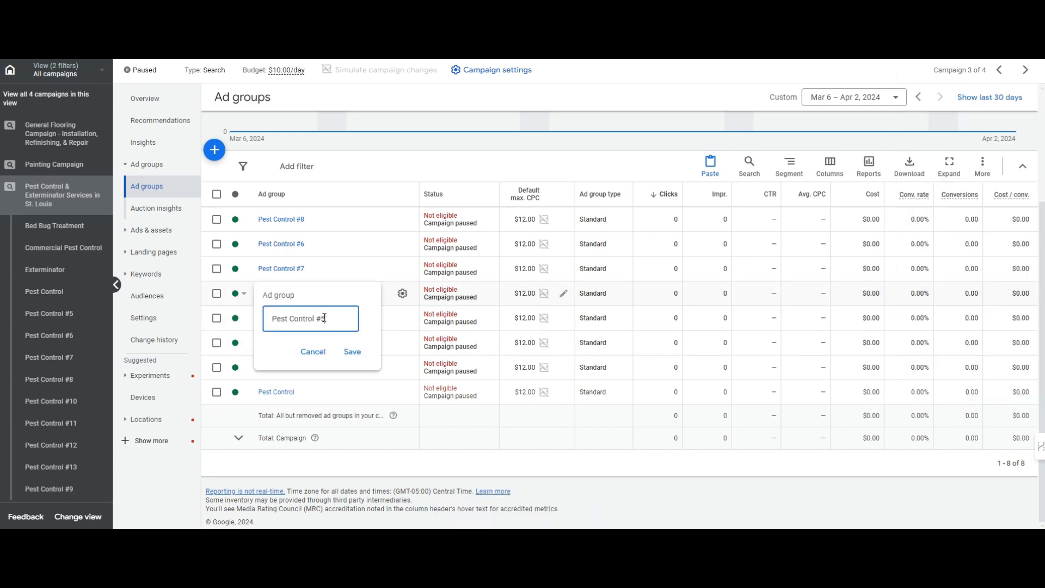
key(ctrl+a)
key(ctrl+v)
click(355, 352)
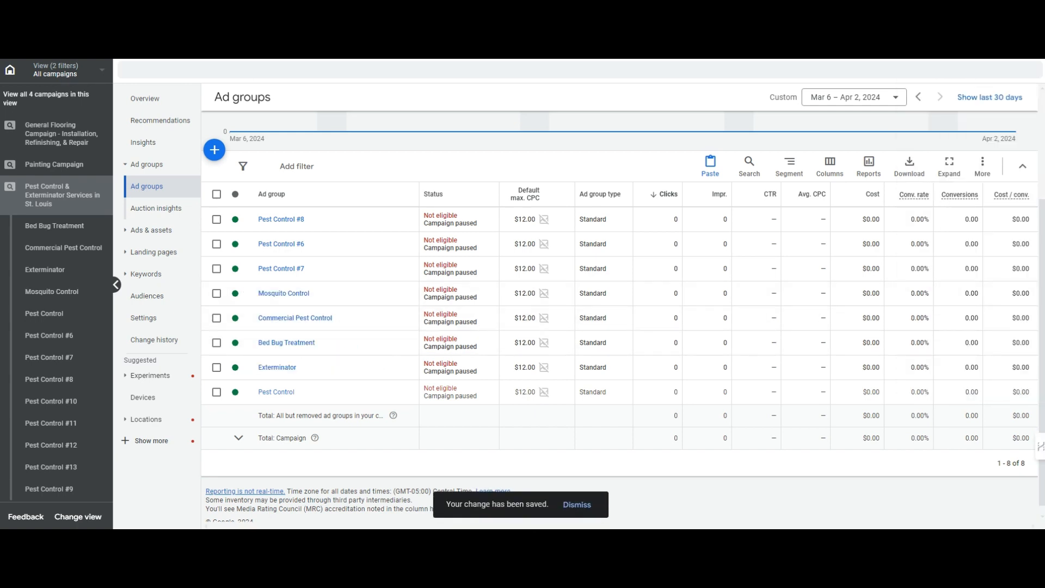
Step: Rename the Pest Control #7 ad group as Rodent Control, copying the name from the Notepad list
key(alt+Tab)
drag(983, 143, 920, 142)
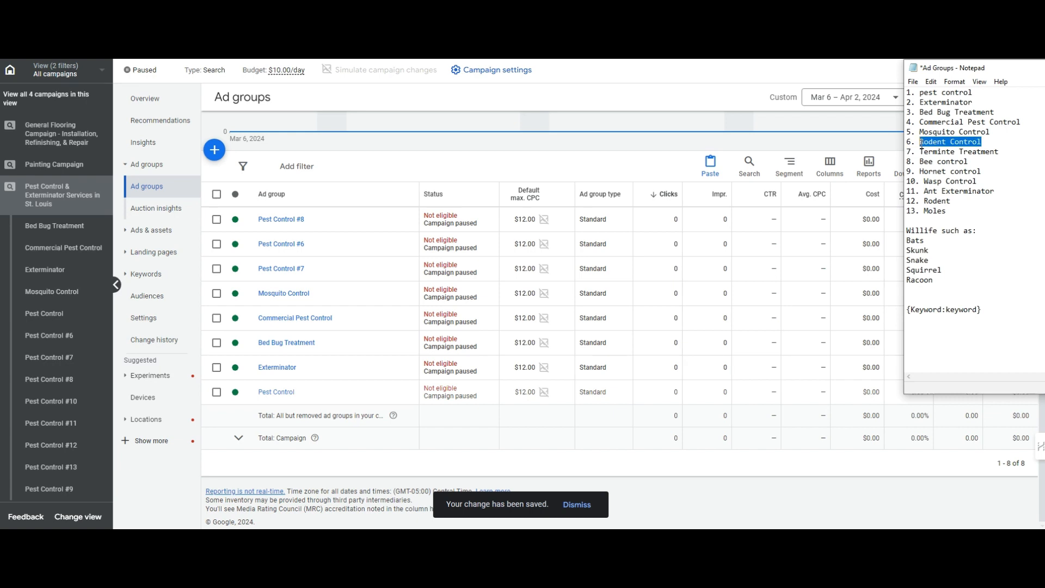
click(316, 270)
key(ctrl+a)
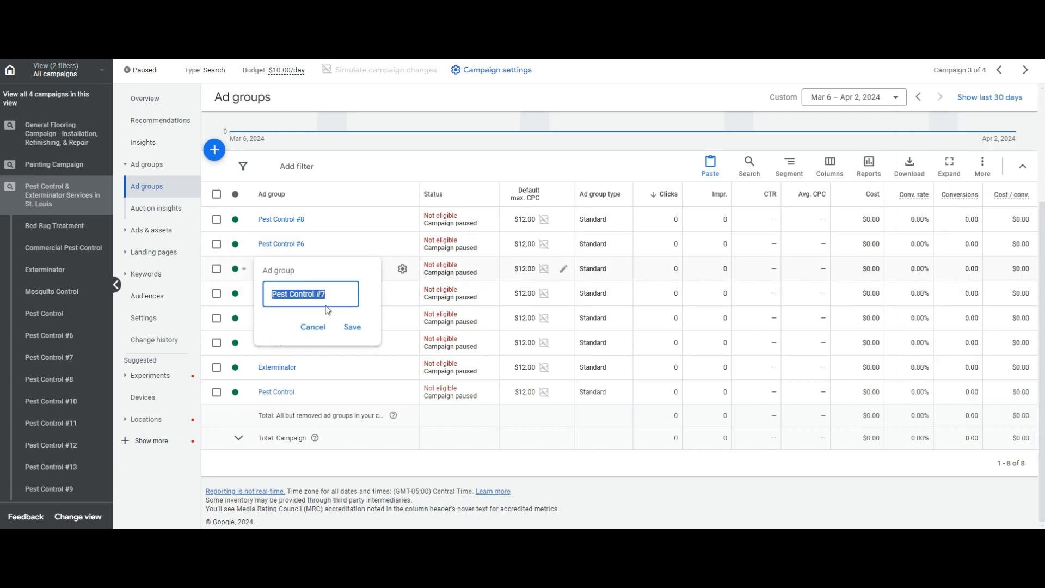
key(ctrl+v)
click(352, 326)
Step: Rename the Pest Control #6 ad group as Terminte Treatment, copying the name from the Notepad list
key(alt+Tab)
drag(919, 152, 999, 152)
key(ctrl+c)
click(316, 244)
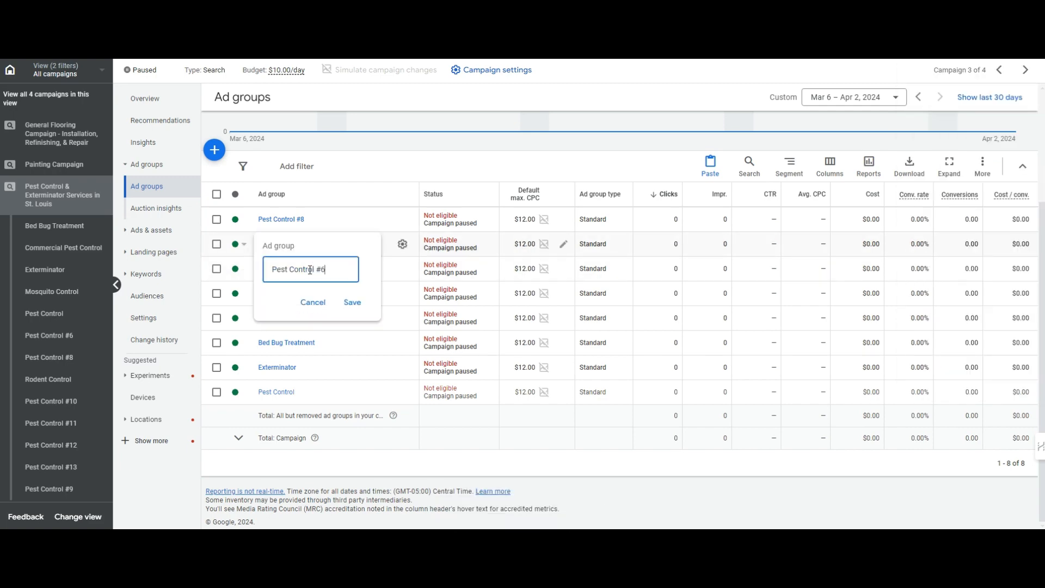
key(ctrl+a)
key(ctrl+v)
click(353, 302)
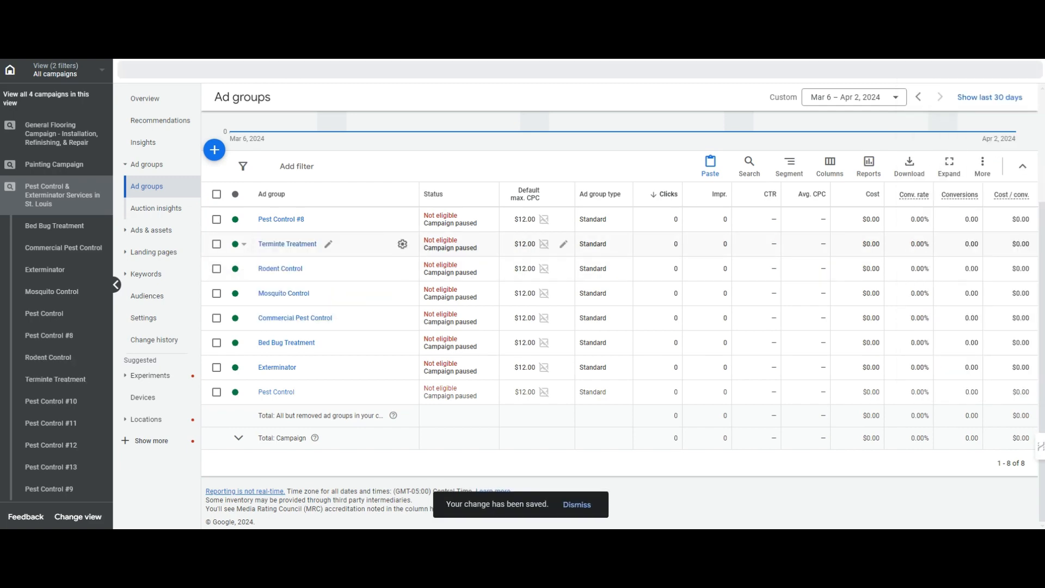
Step: Rename the Pest Control #8 ad group as Bee control, copying the name from the Notepad list
key(alt+Tab)
click(979, 164)
drag(979, 164, 919, 162)
key(ctrl+c)
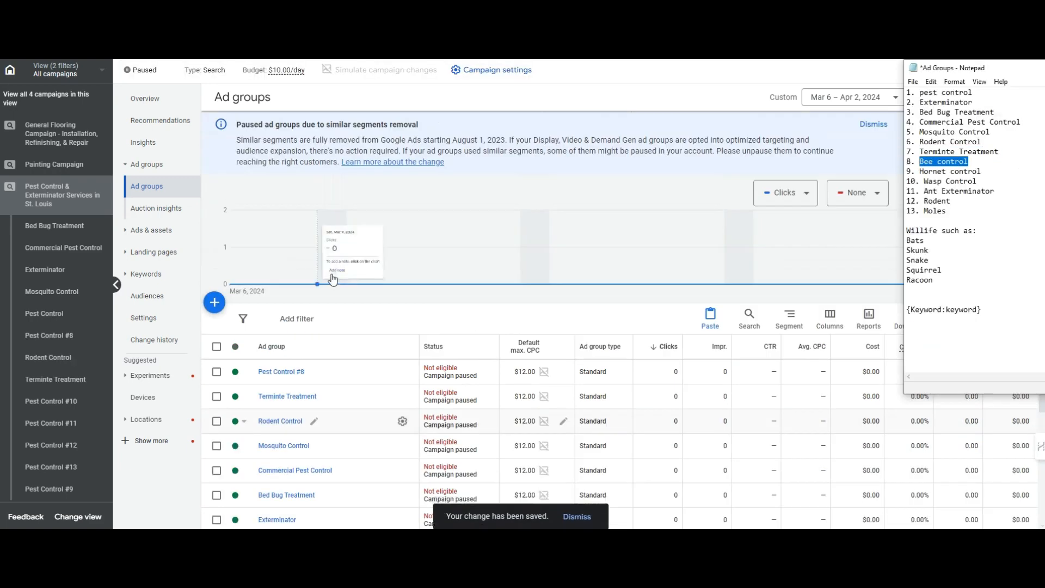
click(317, 372)
key(ctrl+a)
key(ctrl+v)
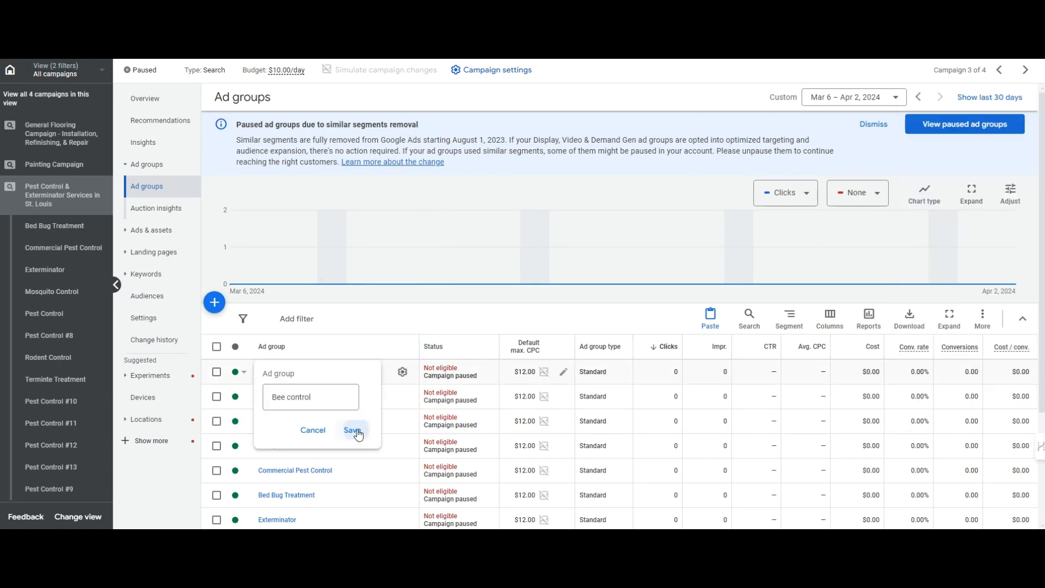
click(353, 430)
Step: Copy Hornet control from the Notepad list, reload the ad groups page and rename the Pest Control #9 ad group as Hornet control
key(alt+Tab)
click(992, 166)
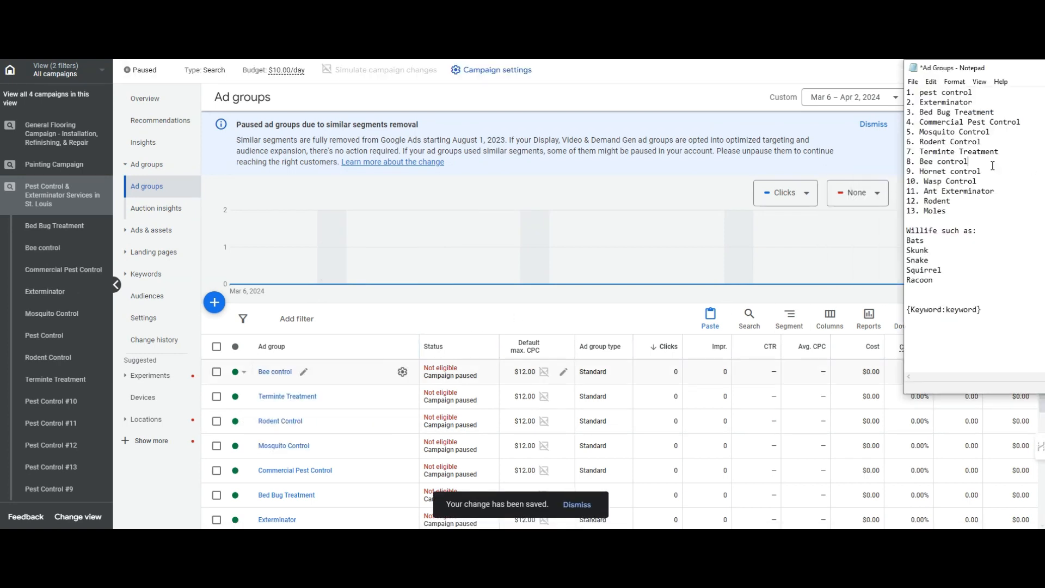
drag(983, 172, 920, 172)
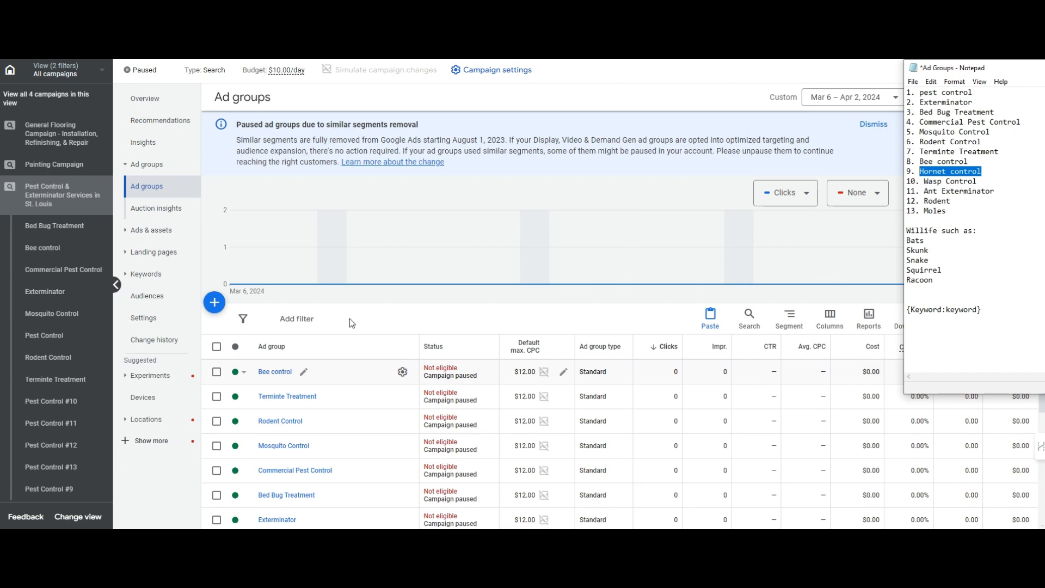
scroll(408, 401, down, 3)
click(408, 402)
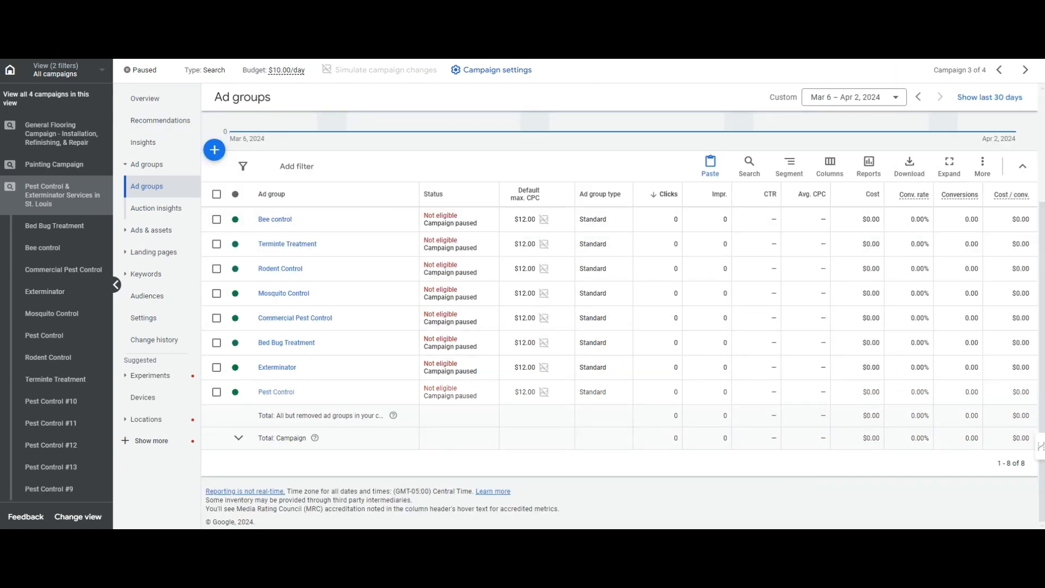
key(F5)
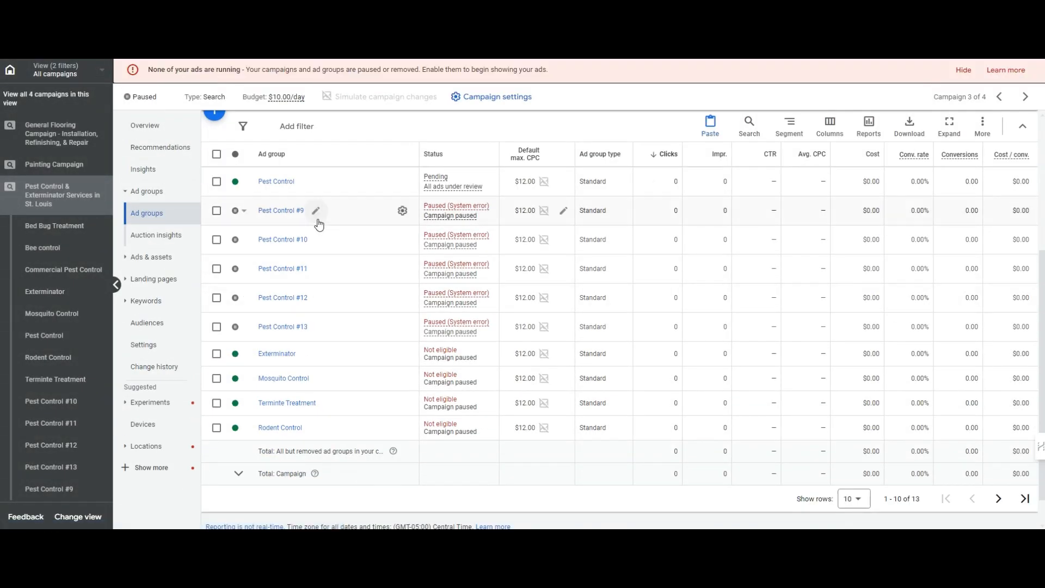
click(319, 210)
key(ctrl+a)
text(Hornet control)
click(343, 266)
Step: Rename the Pest Control #10 ad group as Wasp Control, copying the name from the Notepad list
key(alt+Tab)
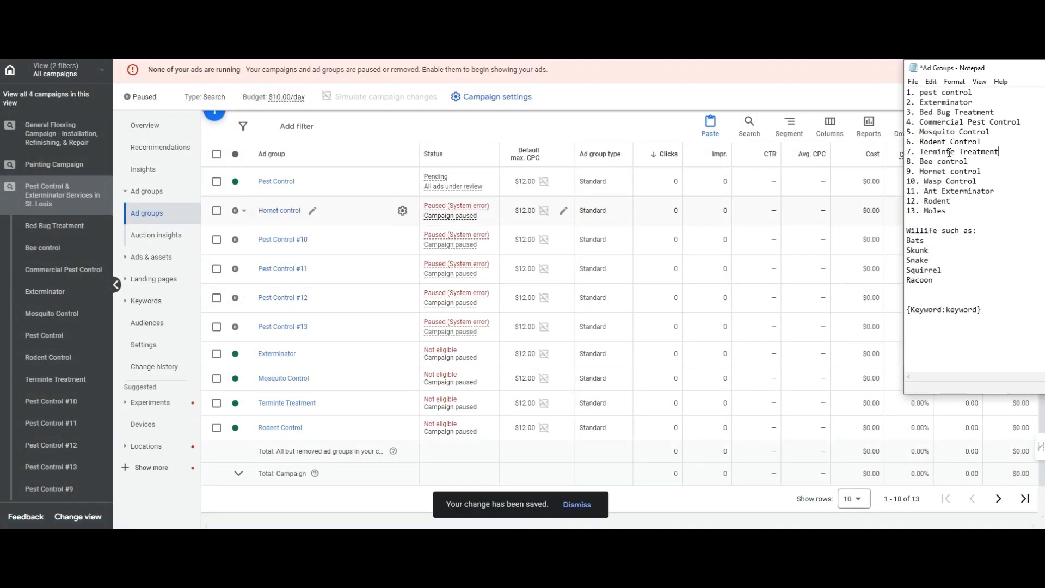
drag(977, 181, 929, 183)
key(ctrl+c)
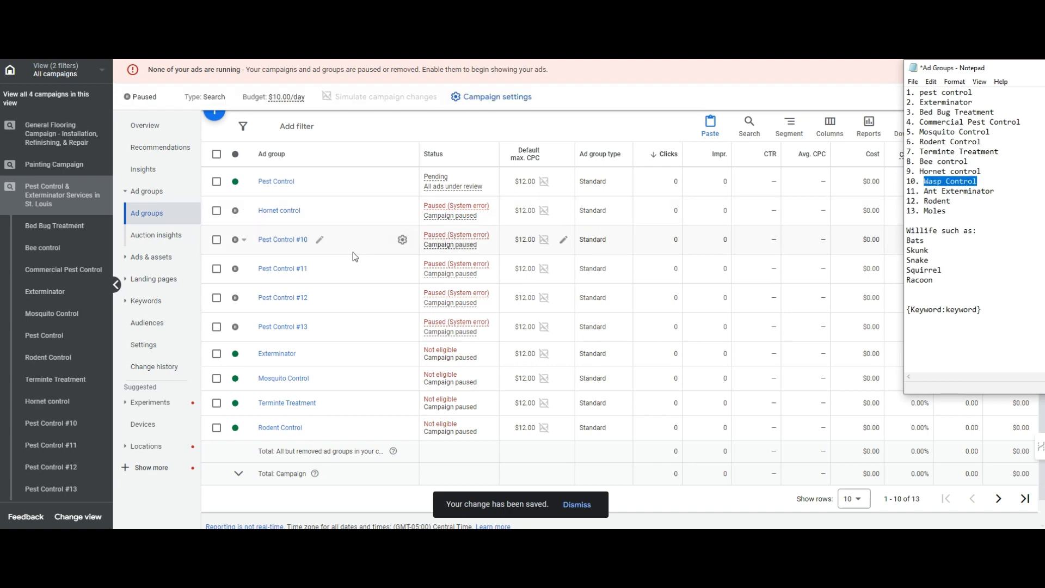
click(321, 240)
double_click(324, 265)
key(ctrl+v)
drag(351, 263, 267, 263)
key(ctrl+v)
click(353, 295)
Step: Rename the Pest Control #11 ad group as Ant Exterminator, copying the name from the Notepad list
key(alt+Tab)
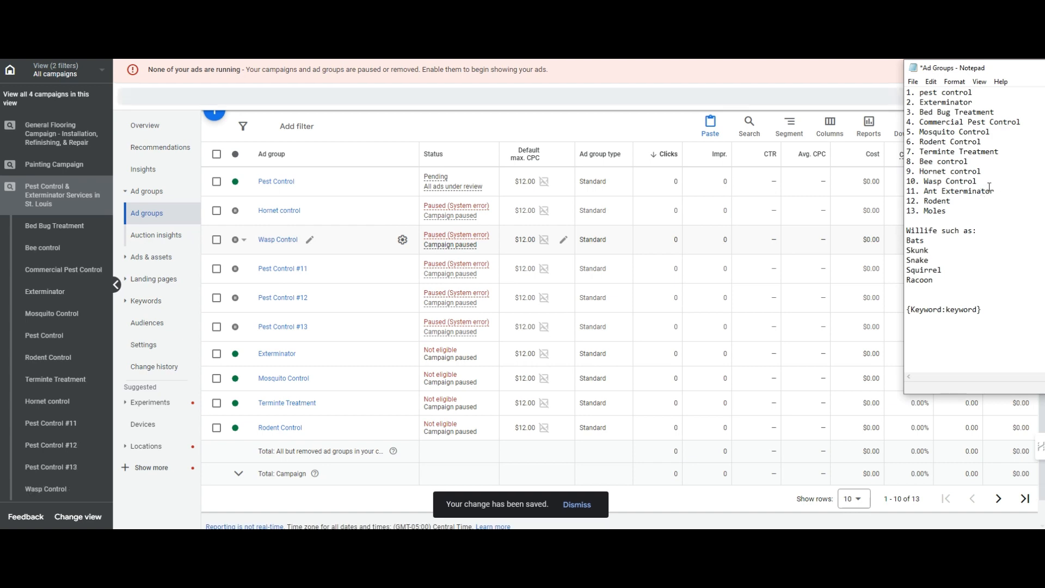
drag(1002, 192, 935, 194)
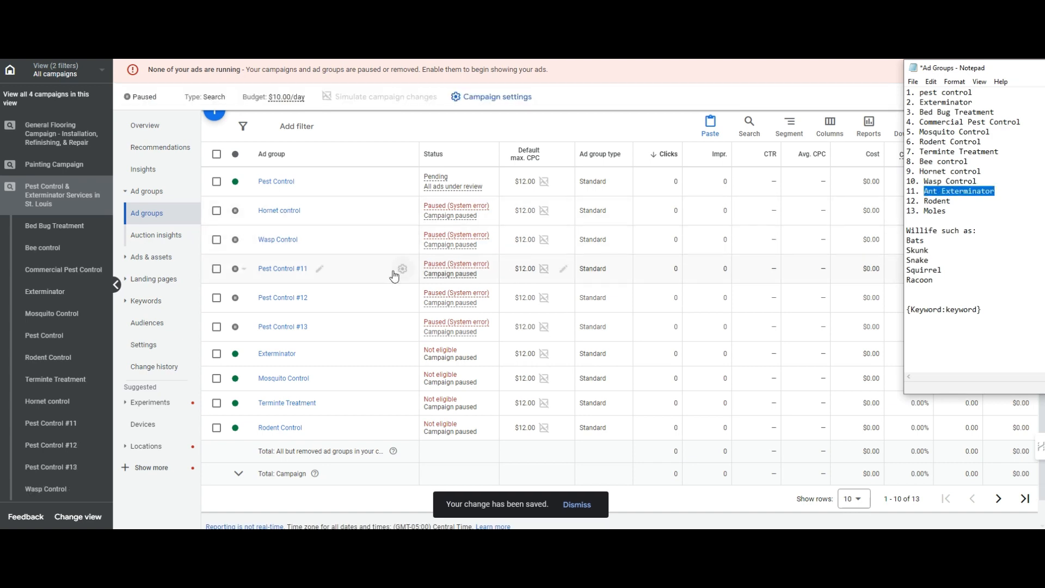
click(310, 269)
drag(361, 295, 252, 299)
key(ctrl+v)
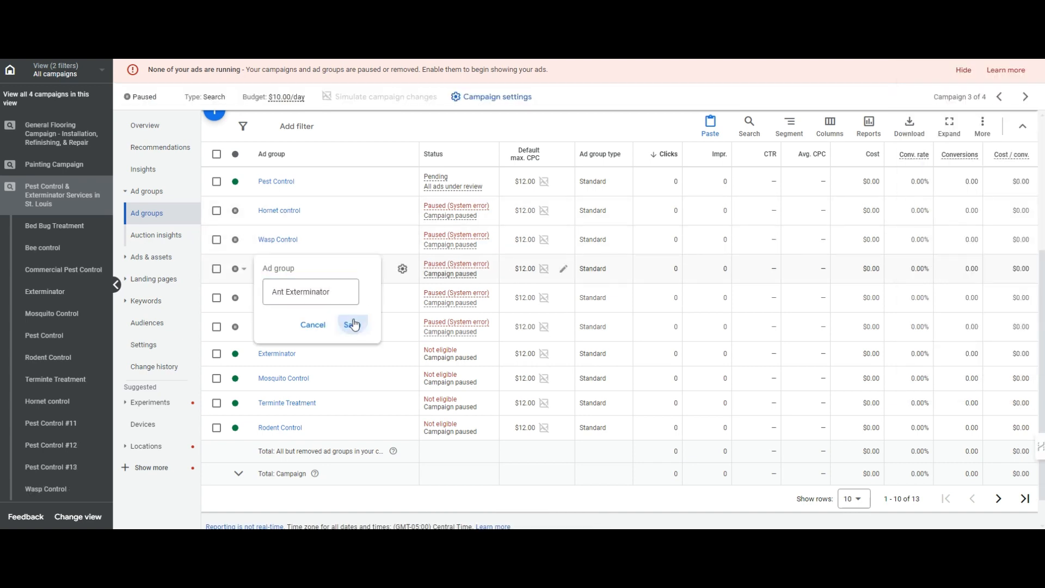
click(353, 324)
Step: Rename the Pest Control #12 ad group as Rodent, copying the name from the Notepad list
key(alt+Tab)
click(971, 204)
drag(971, 204, 924, 202)
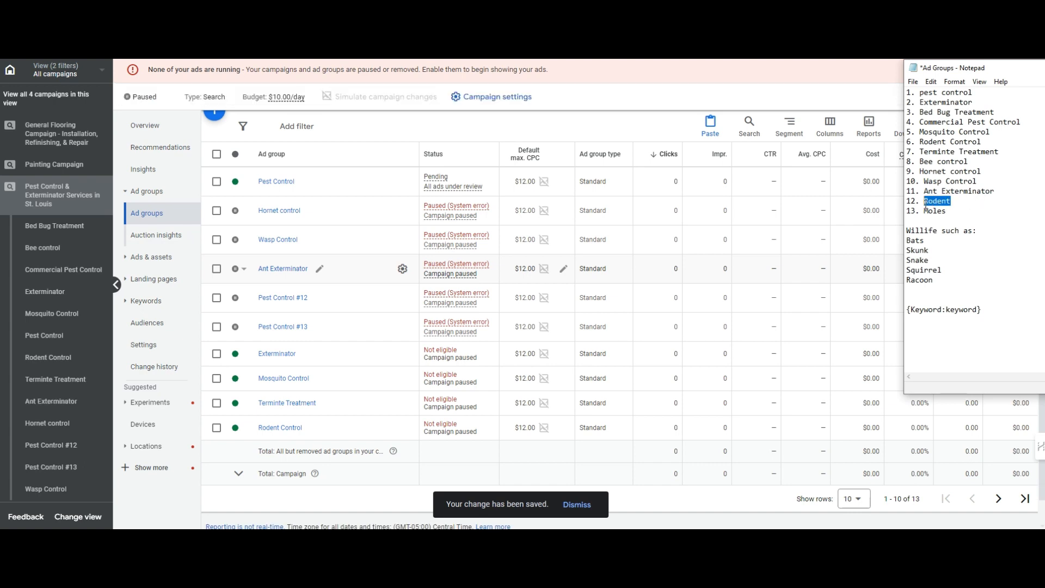
click(319, 298)
drag(355, 322, 251, 331)
key(ctrl+v)
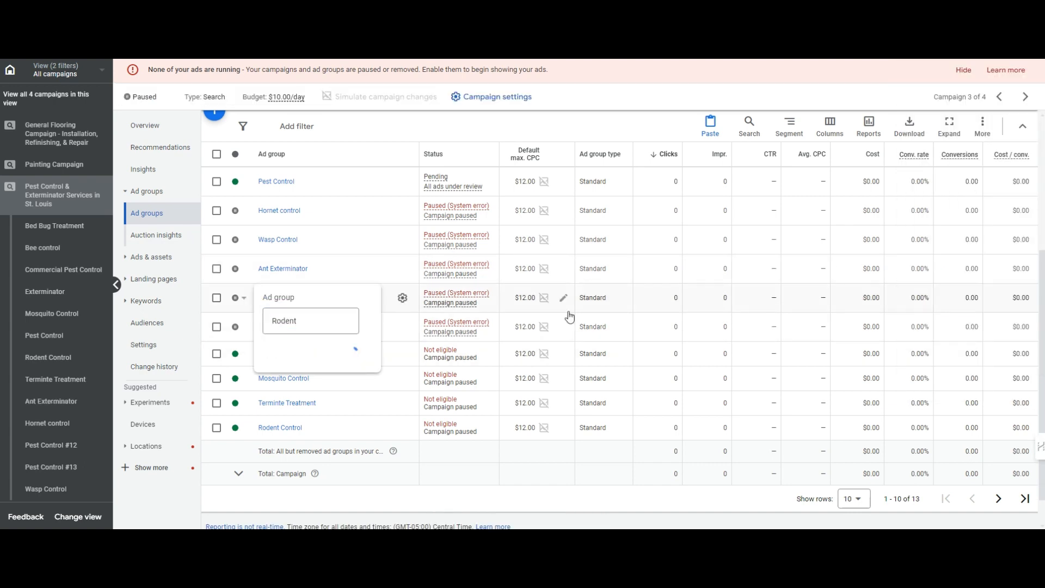
click(352, 353)
Step: Rename the Pest Control #13 ad group as Moles, copying the name from the Notepad list
key(alt+Tab)
drag(948, 211, 924, 212)
key(ctrl+c)
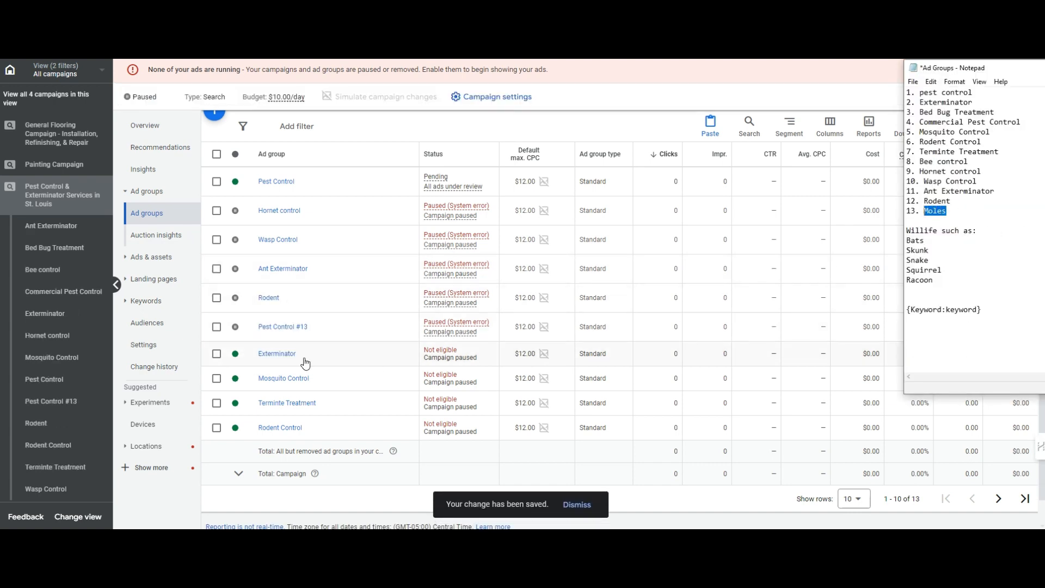
click(322, 326)
drag(332, 350, 267, 351)
key(ctrl+v)
click(356, 383)
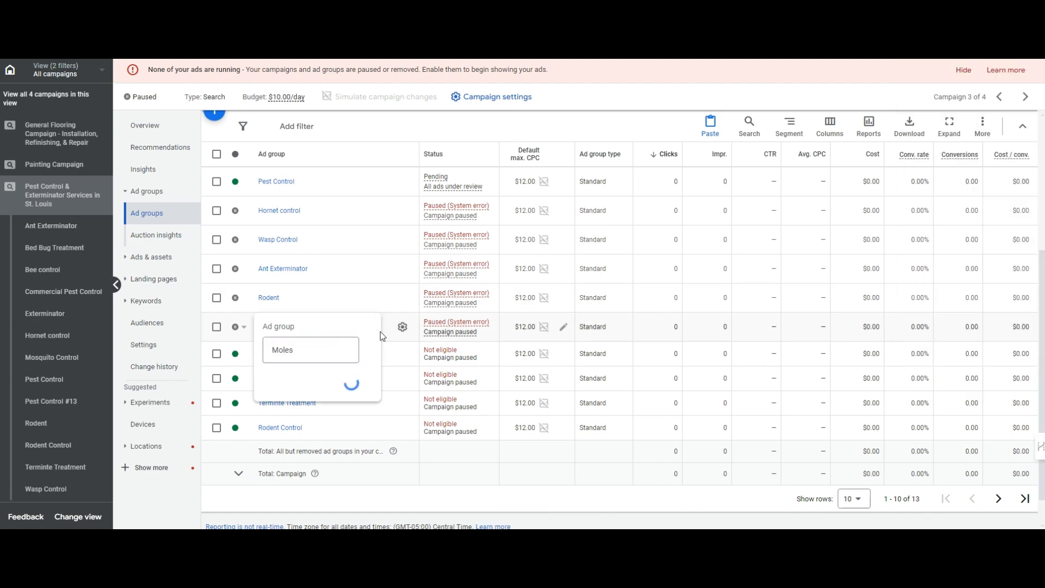
click(216, 154)
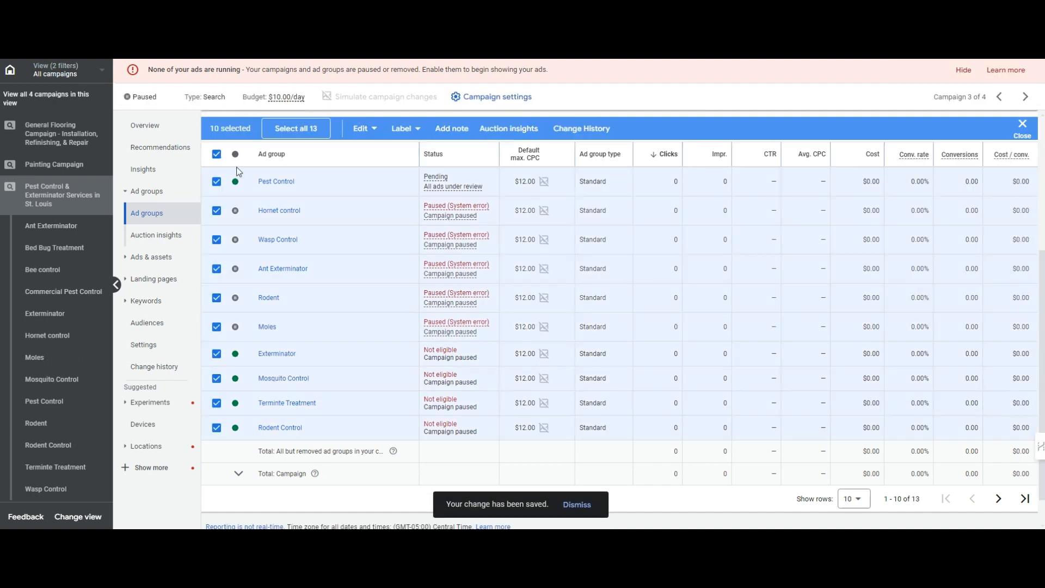
click(301, 126)
click(297, 126)
click(271, 251)
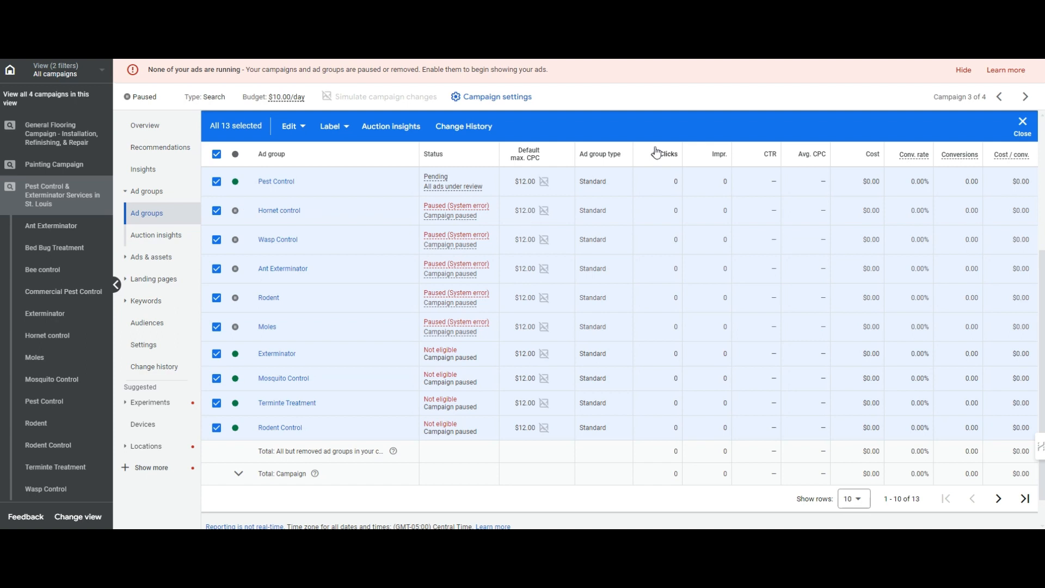
click(962, 70)
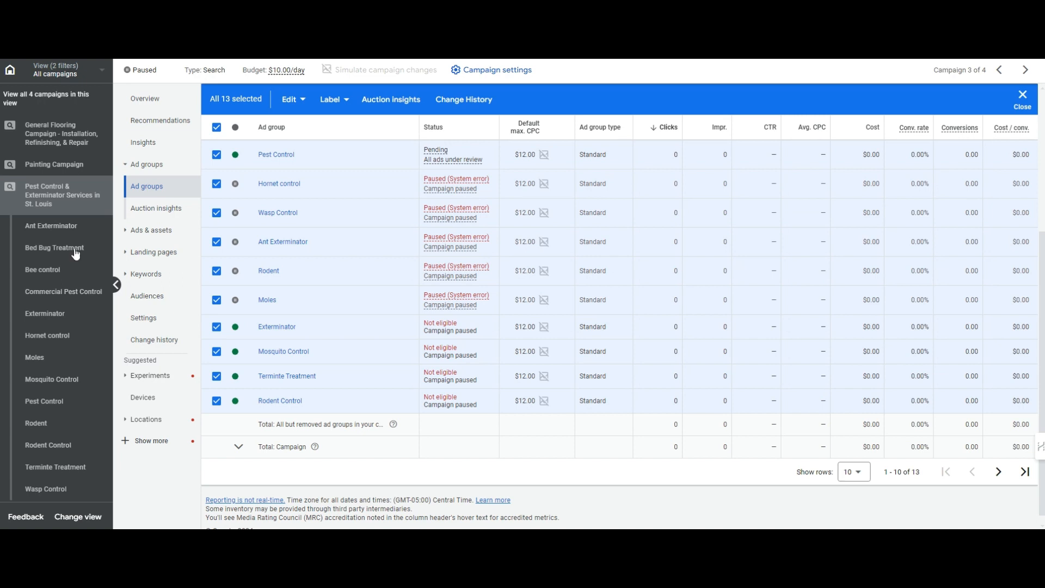
click(216, 129)
click(216, 129)
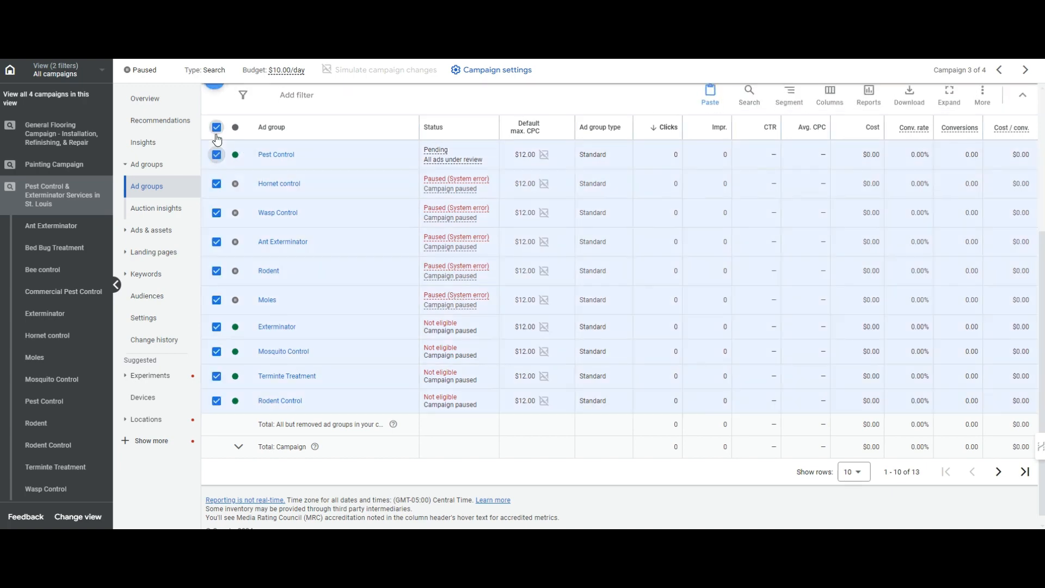
click(217, 128)
Step: Look over the renamed ad groups and open the Exterminator ad group's search keywords
scroll(680, 280, up, 3)
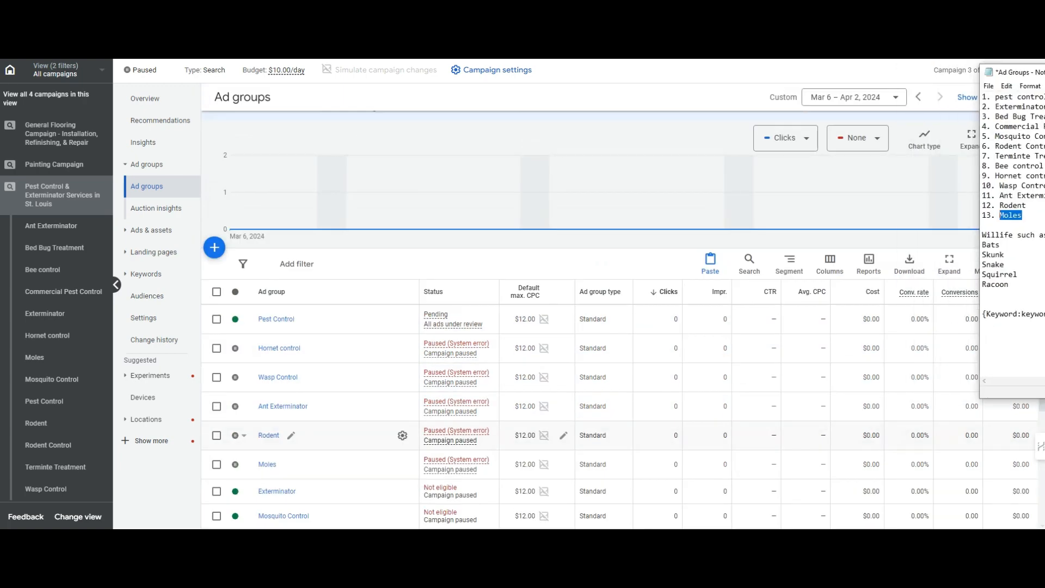
scroll(419, 363, down, 4)
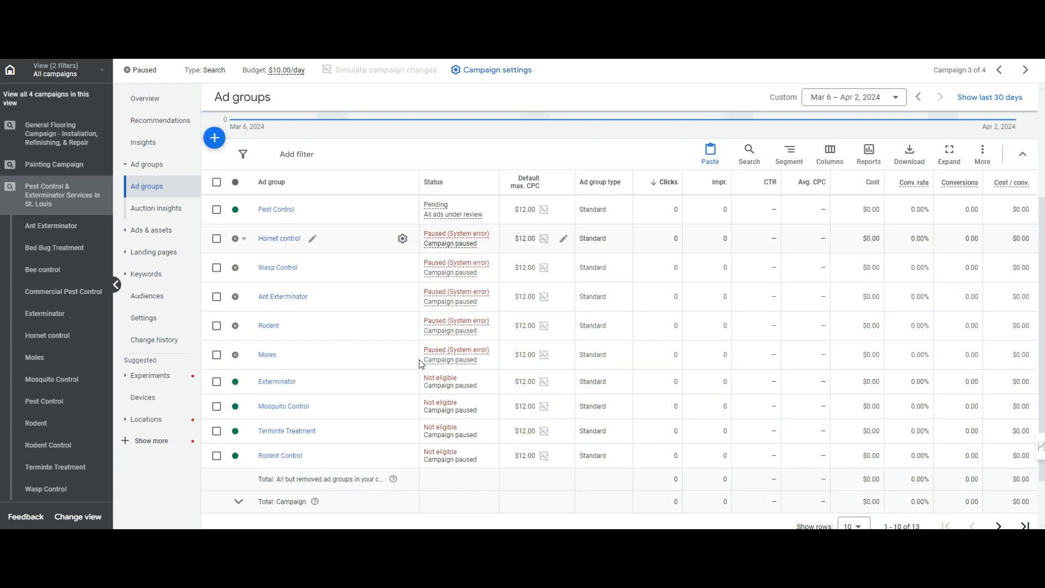
scroll(349, 402, up, 3)
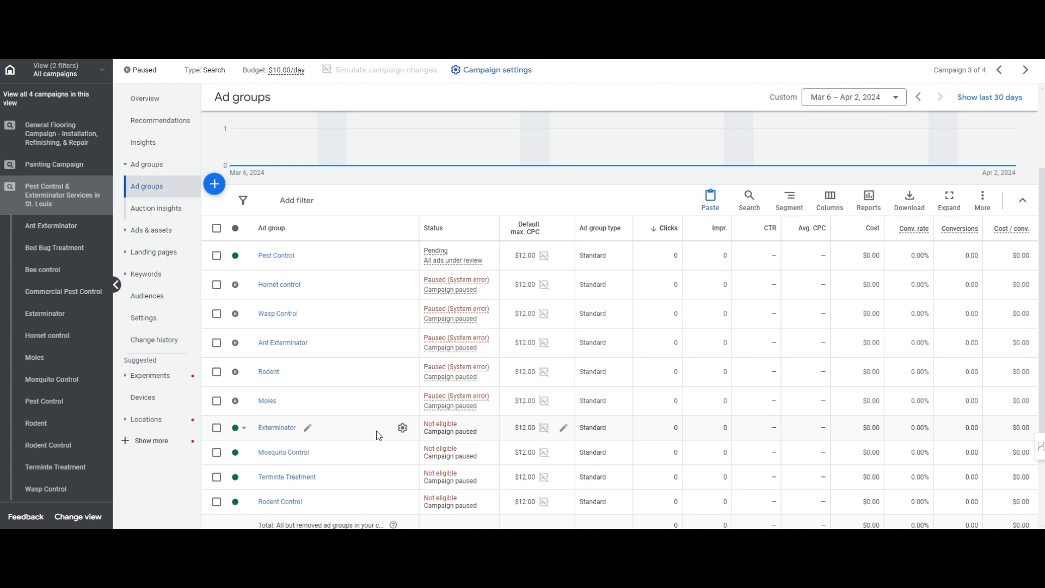
scroll(376, 403, down, 2)
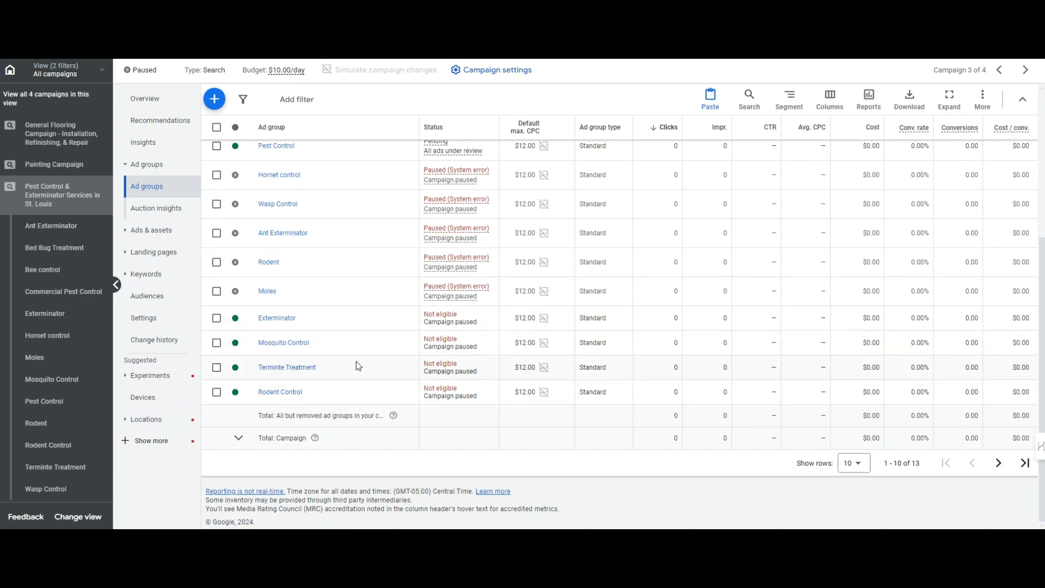
click(279, 319)
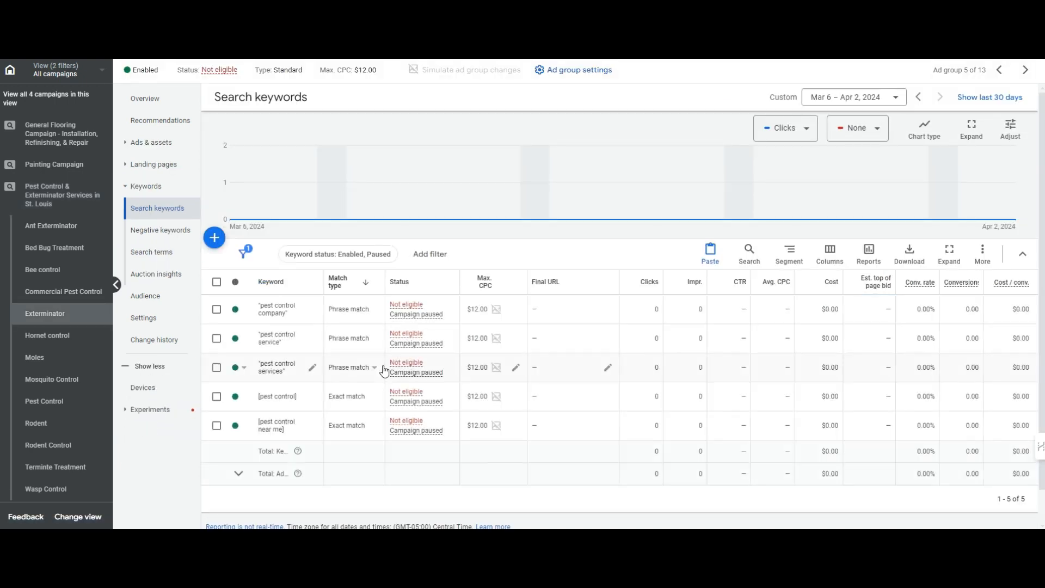
Step: Remove all the pest control keywords copied into the Exterminator ad group
click(216, 309)
click(284, 281)
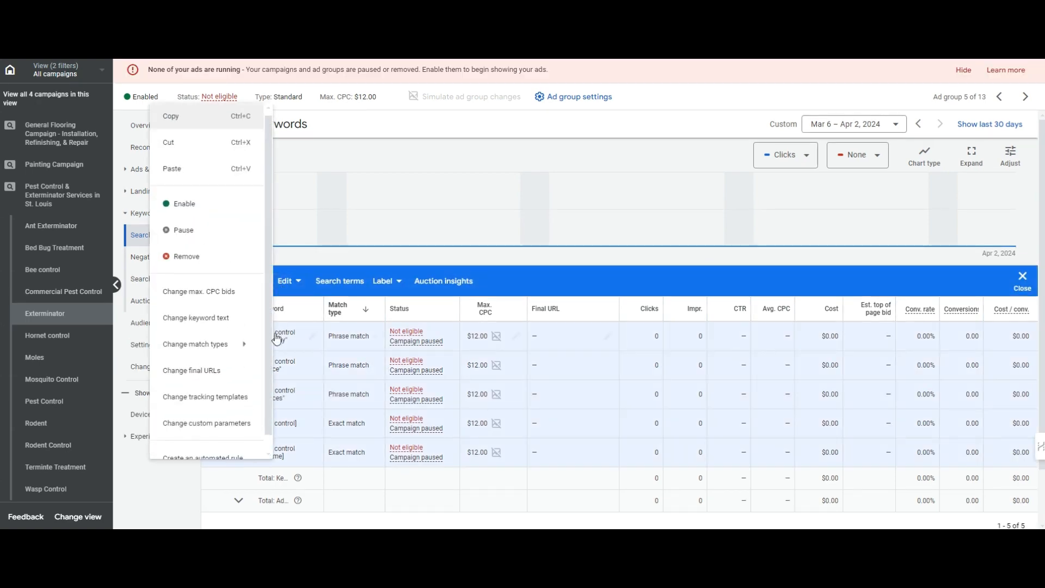
click(269, 256)
click(629, 316)
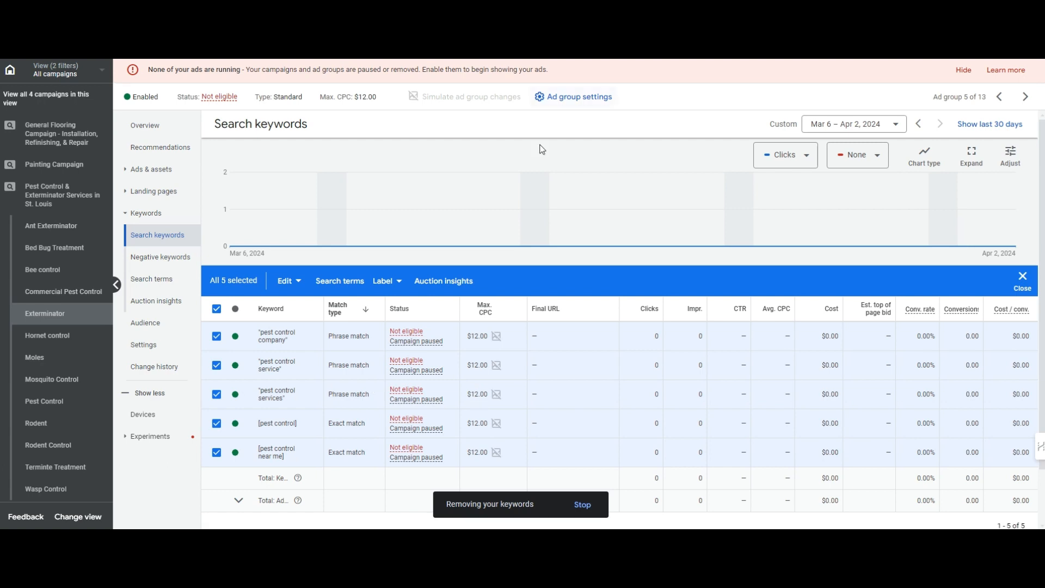
Step: Start adding new keywords and request keyword ideas for the service "exterminator"
click(214, 265)
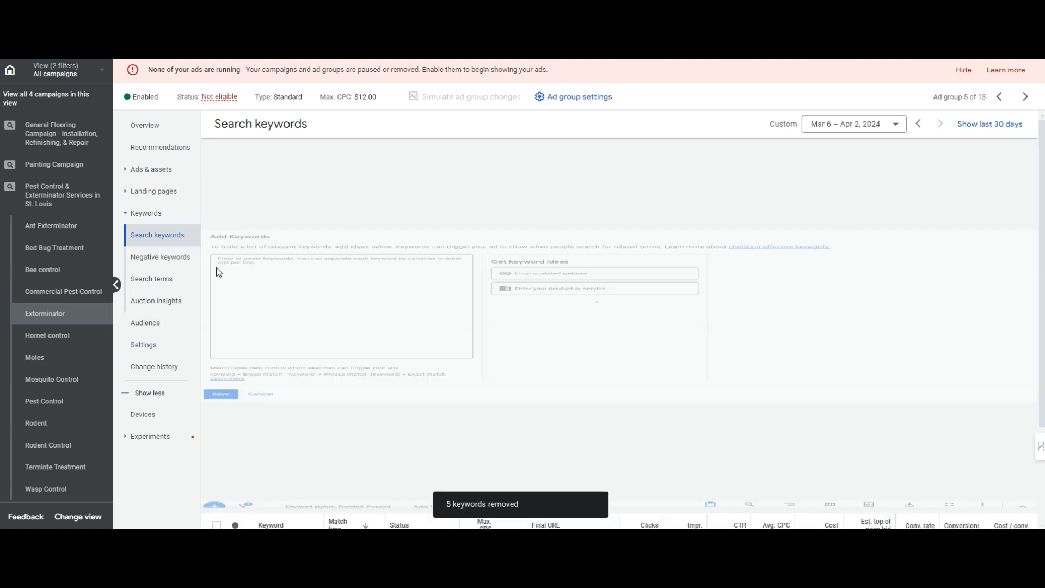
click(566, 265)
text(exterminator)
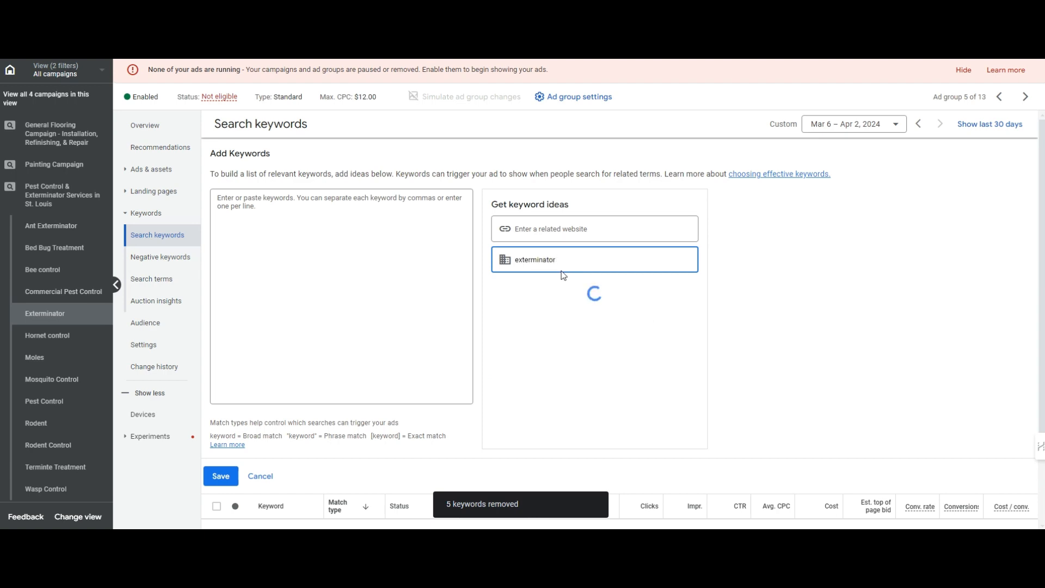
Step: Add exterminator and exterminator near me to the new keyword list, one per line
double_click(560, 262)
key(ctrl+c)
click(390, 259)
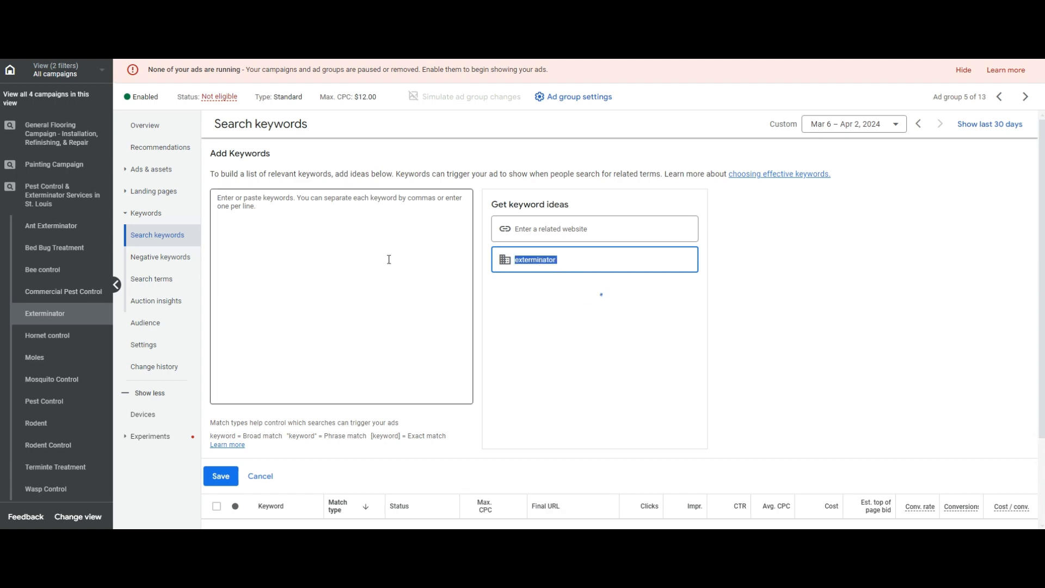
key(ctrl+v)
click(556, 312)
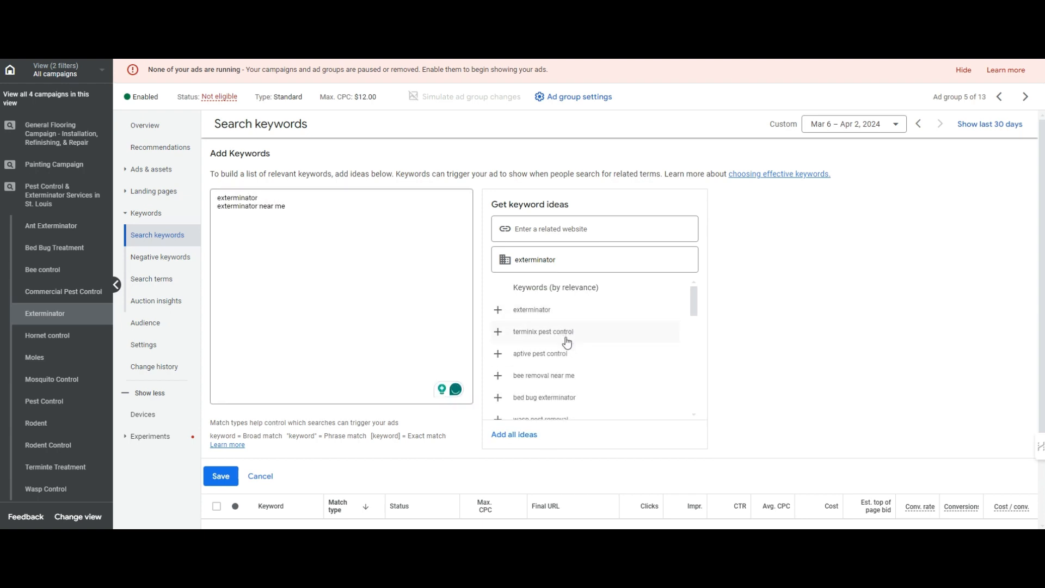
Step: Check the keyword ideas and add "exterminator services" in quotation marks as a phrase-match keyword on the third line
scroll(566, 362, down, 1)
scroll(548, 335, up, 1)
scroll(582, 376, down, 2)
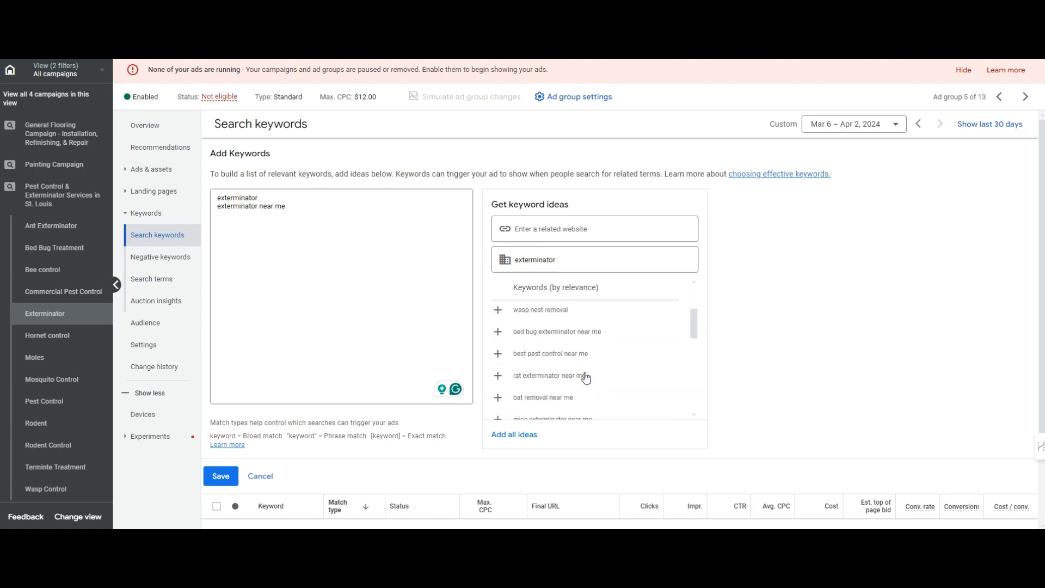
scroll(585, 382, down, 2)
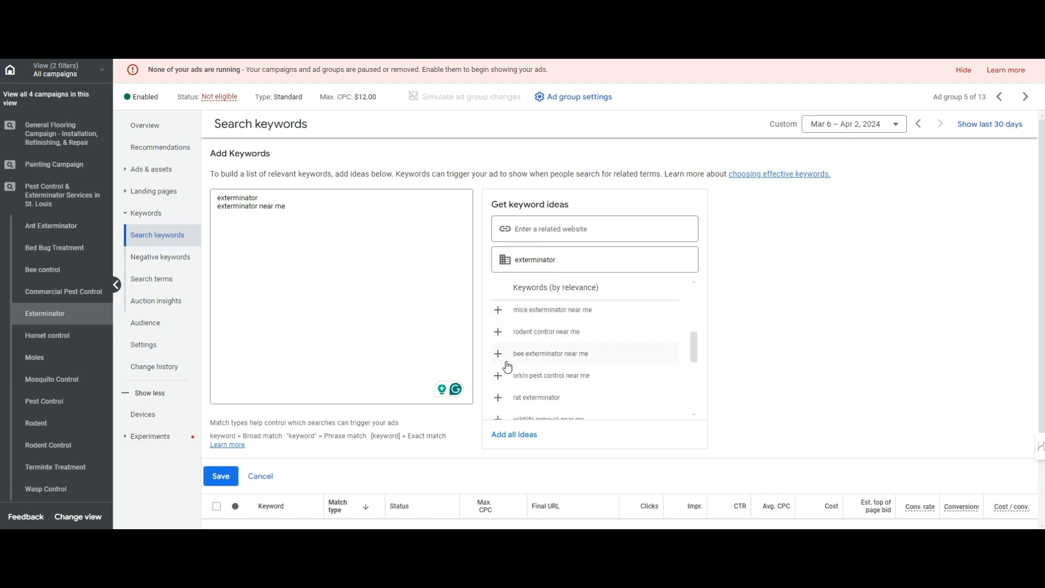
click(458, 352)
key(ctrl+v)
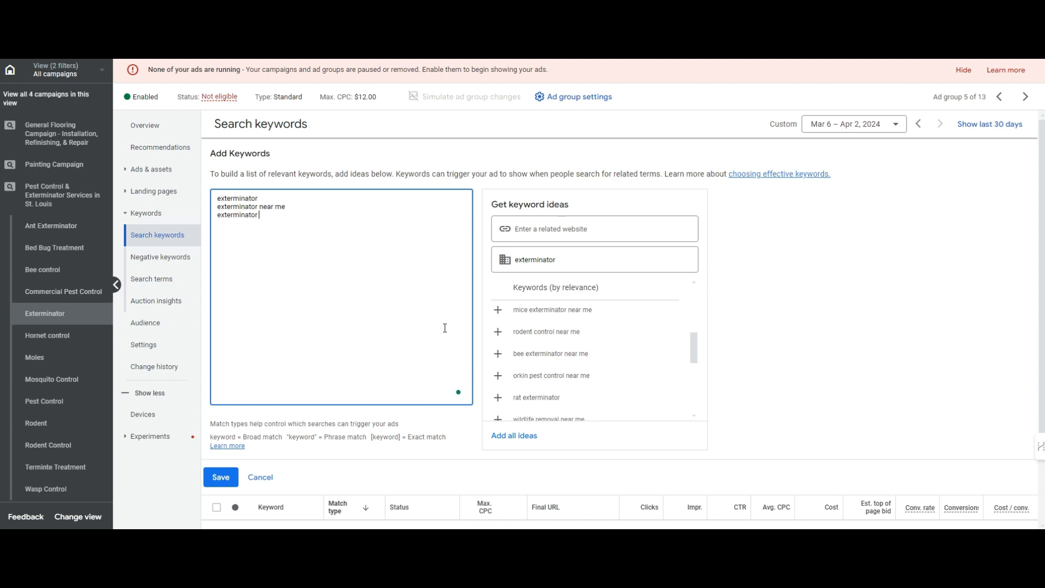
text(services)
key(ctrl+shift+Left)
key(ctrl+shift+Left)
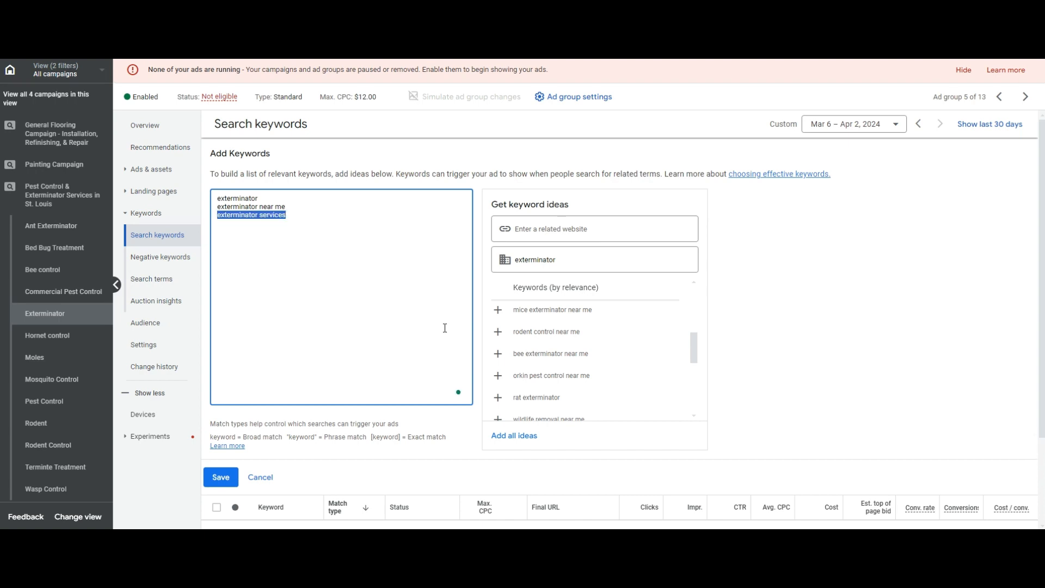
key(Left)
text(")
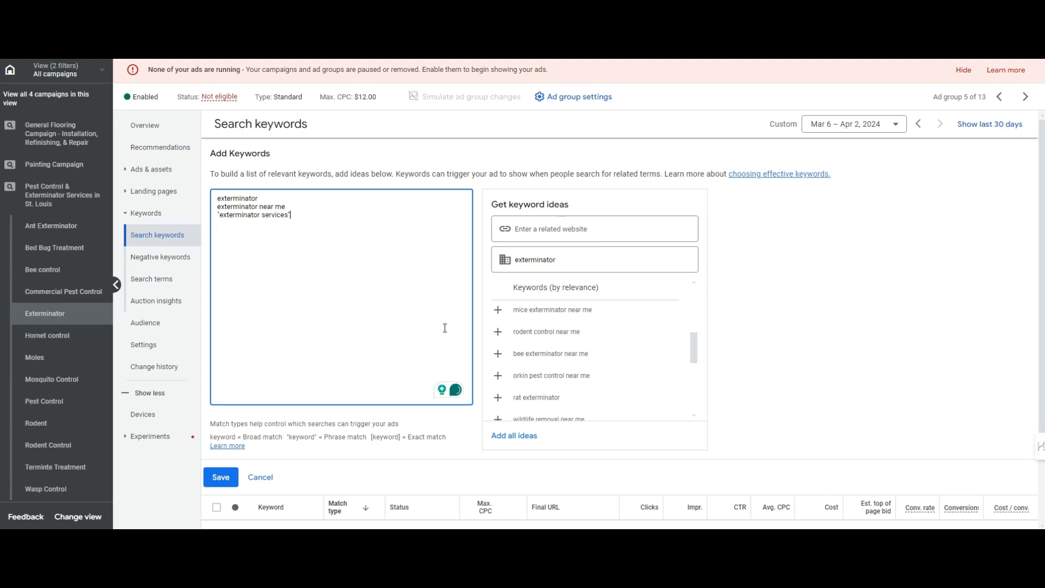
key(ctrl+shift+Left)
key(ctrl+shift+Left)
key(shift+Left)
key(End)
text(")
key(Return)
text(exterminator)
key(ctrl+BackSpace)
key(BackSpace)
Step: Duplicate the "exterminator services" keyword twice on new lines below it
key(shift+Home)
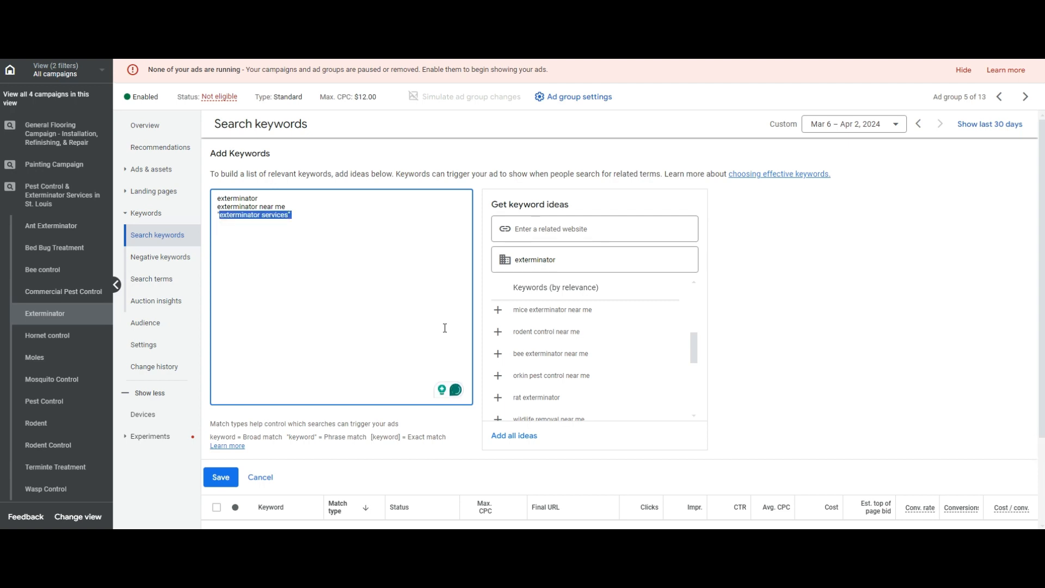
key(ctrl+c)
key(End)
key(Return)
key(ctrl+v)
key(Return)
key(ctrl+v)
key(Return)
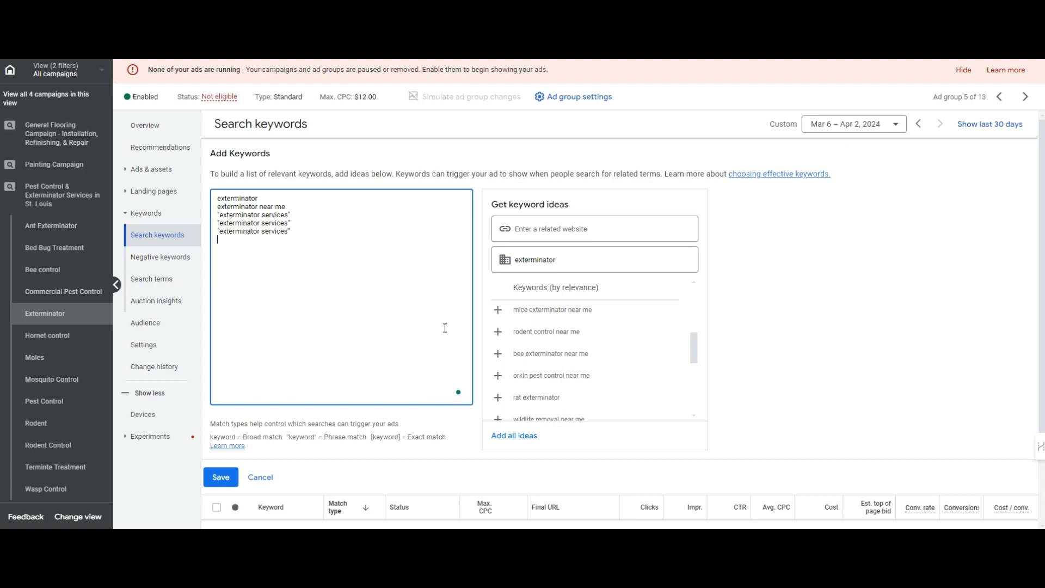
Step: Change the two duplicates to "exterminator companies" and "exterminator contractor", keeping them in quotation marks
key(BackSpace)
key(ctrl+BackSpace)
text(contractor)
key(ctrl+BackSpace)
text(compani)
text(ies)
click(331, 232)
key(Return)
key(ctrl+v)
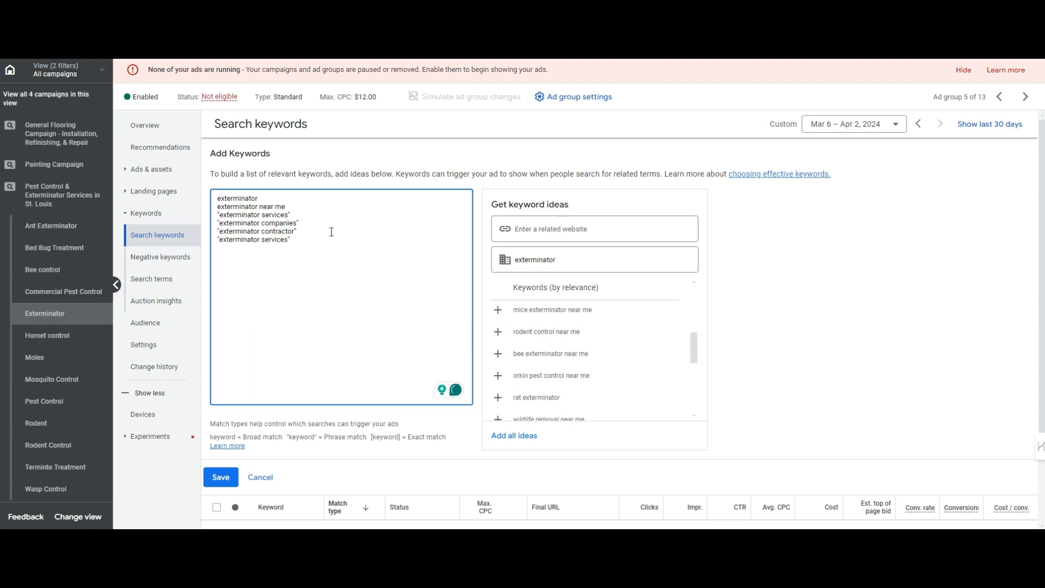
key(ctrl+shift+Left)
key(ctrl+shift+Left)
key(ctrl+shift+Right)
scroll(614, 382, down, 3)
scroll(613, 382, down, 1)
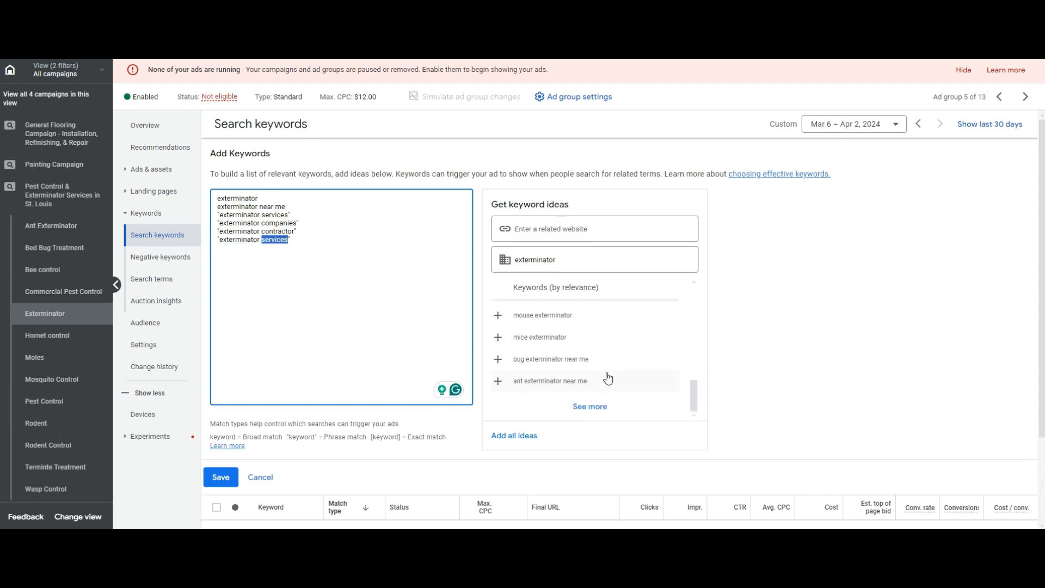
click(312, 239)
drag(312, 239, 204, 240)
key(BackSpace)
key(BackSpace)
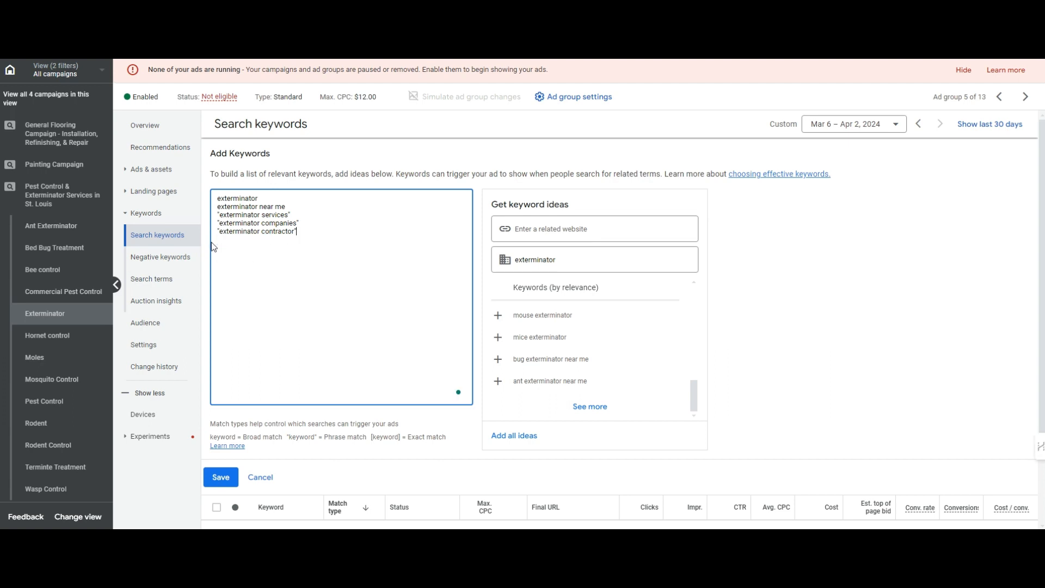
Step: Enclose exterminator near me and exterminator in square brackets to make them exact-match keywords
text([)
click(299, 196)
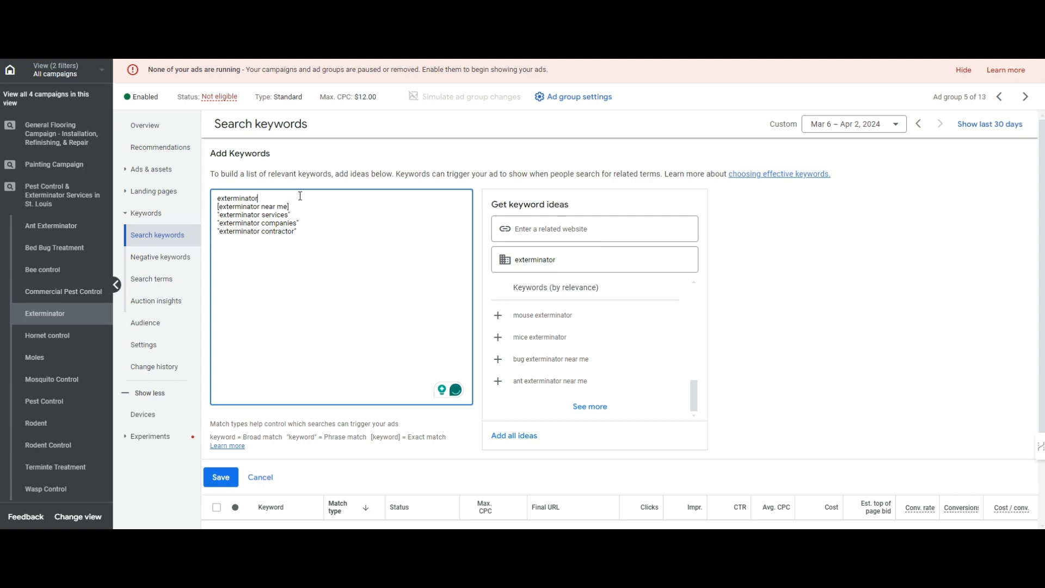
text(])
key(Home)
text([)
Step: Review the bracketed exact-match and quoted phrase-match entries in the exterminator keyword list
key(ctrl+a)
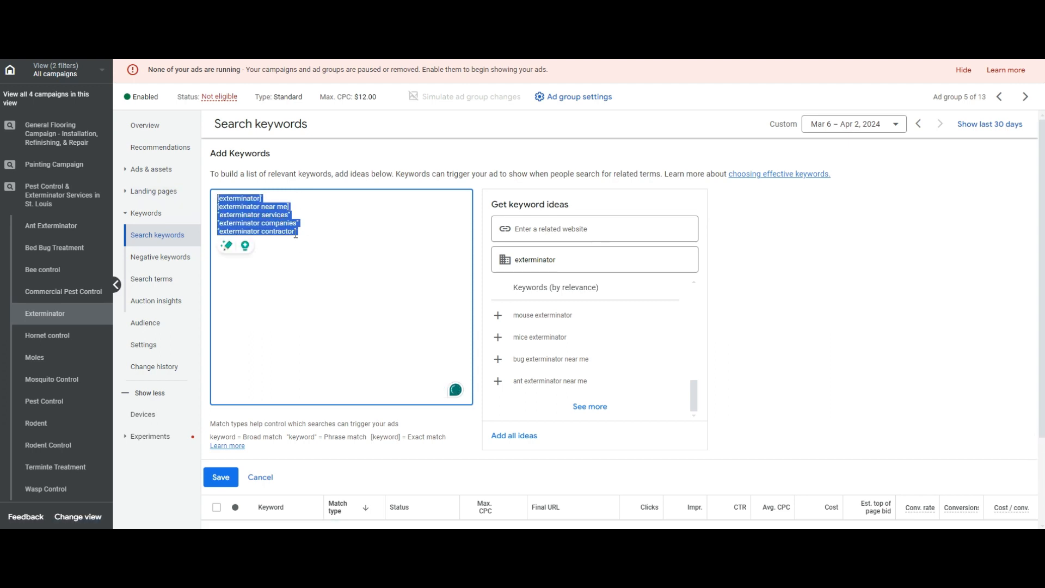
click(302, 232)
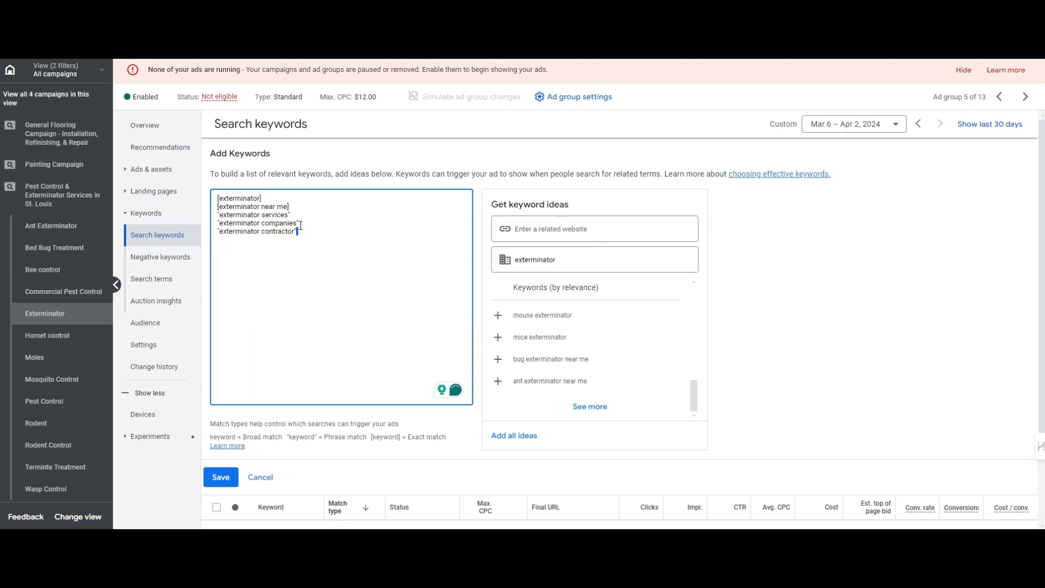
drag(291, 208, 343, 203)
click(223, 205)
click(354, 202)
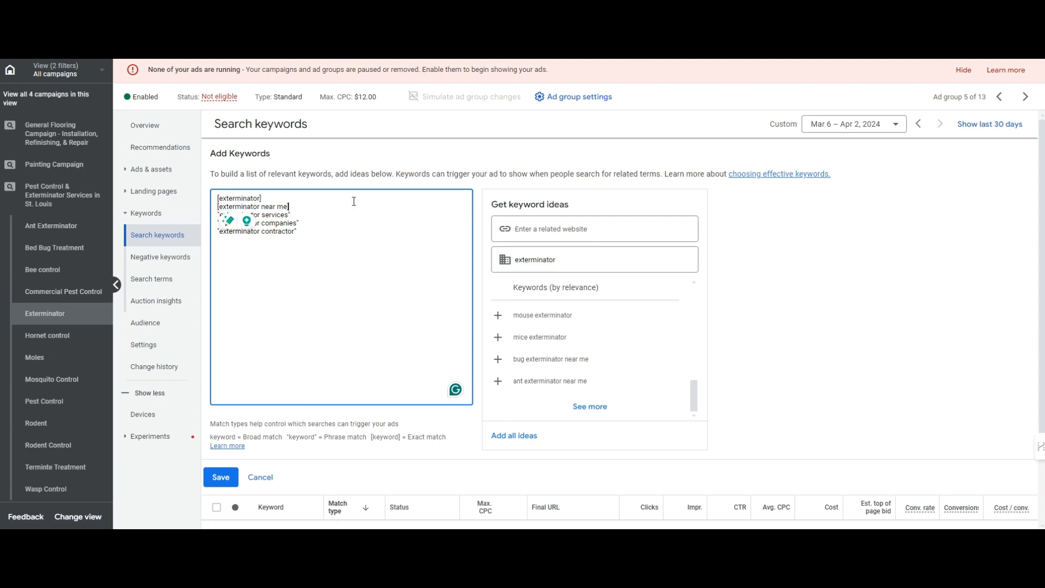
mouse_move(277, 199)
mouse_down()
mouse_move(252, 207)
mouse_move(264, 214)
mouse_up()
click(264, 212)
click(294, 215)
click(221, 216)
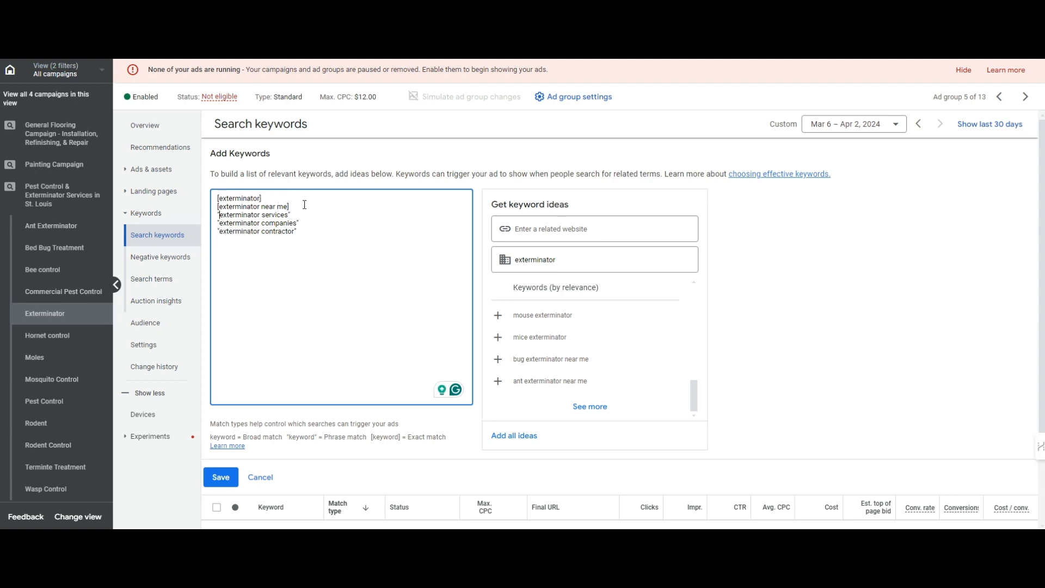
click(358, 201)
drag(302, 198, 183, 200)
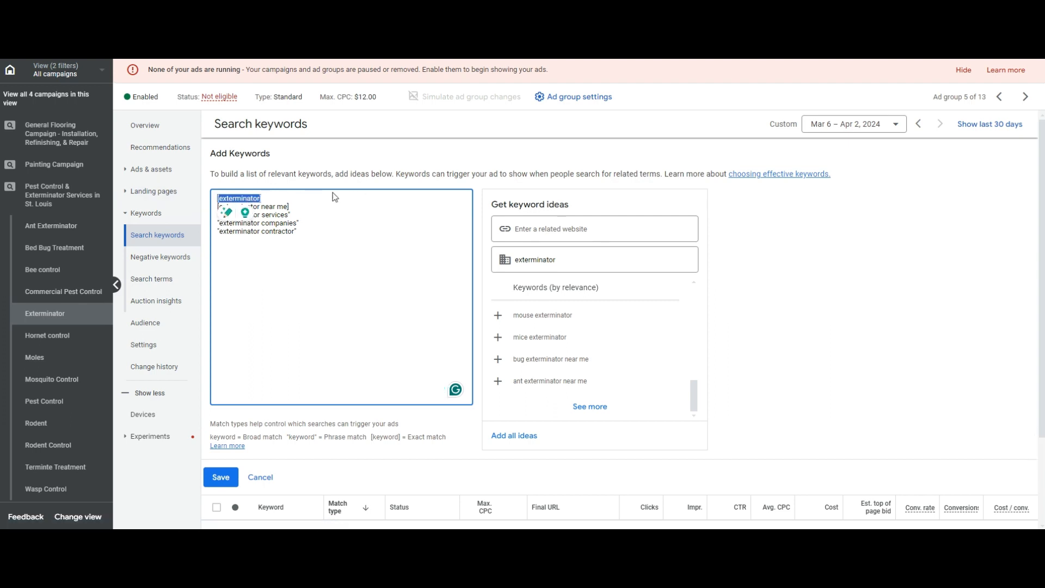
key(BackSpace)
key(ctrl+z)
click(309, 196)
drag(309, 196, 218, 198)
drag(286, 197, 217, 201)
click(279, 200)
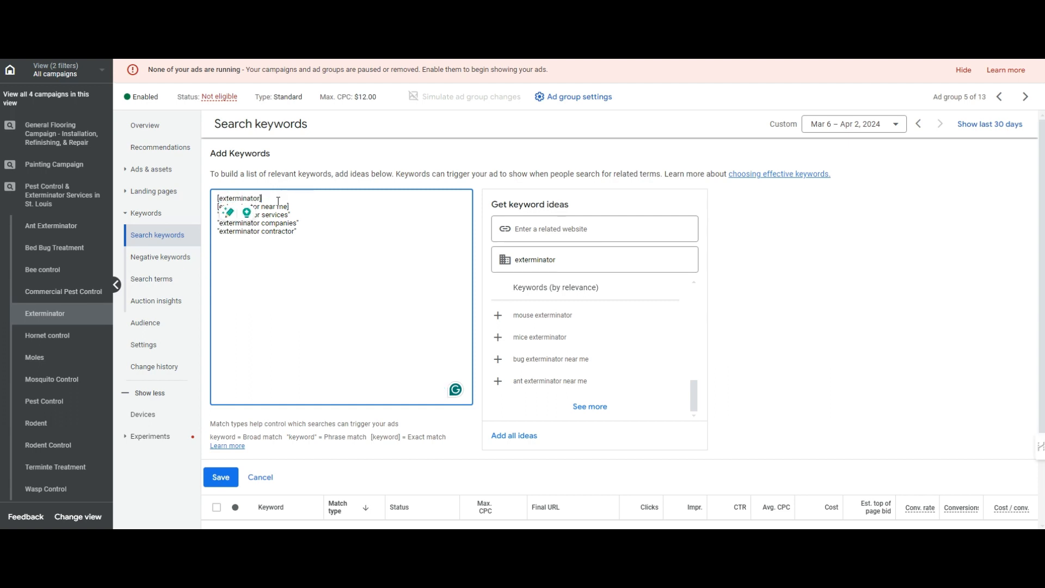
double_click(269, 198)
click(269, 197)
drag(373, 230, 210, 234)
click(334, 242)
Step: Save the new exterminator keywords and open the Exterminator ad group's ads
click(221, 478)
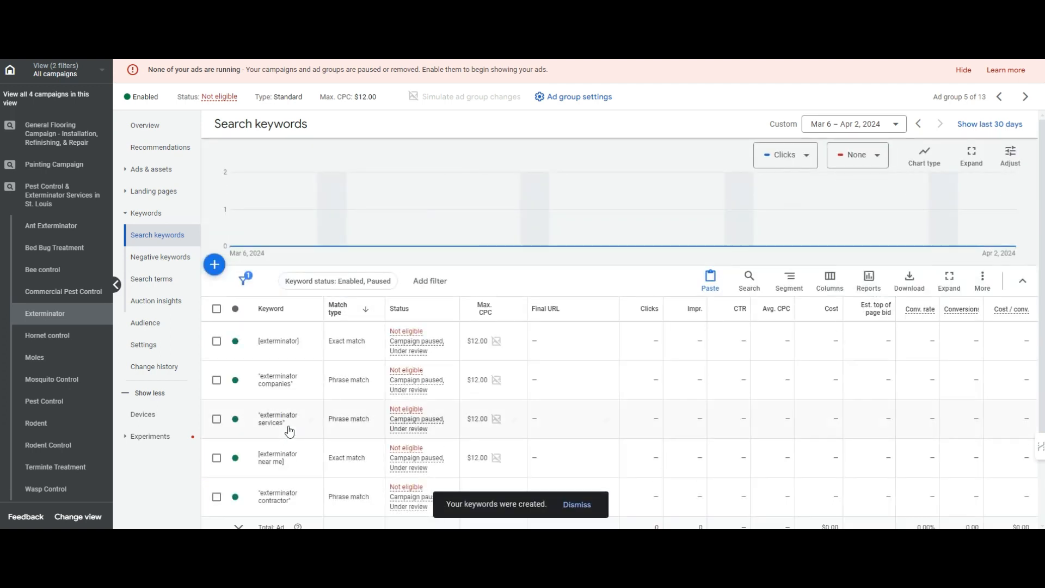
scroll(305, 422, down, 1)
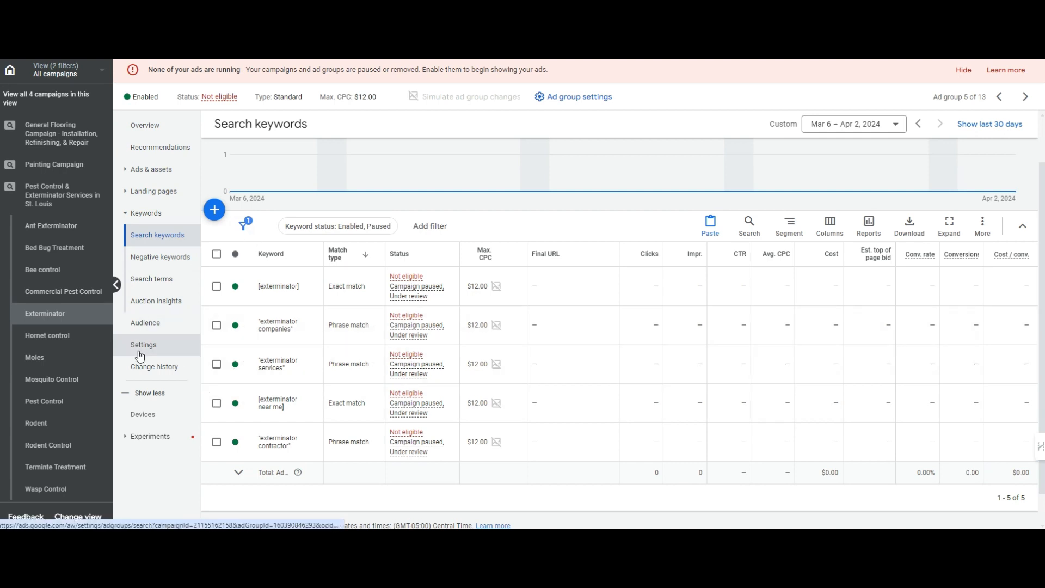
click(164, 170)
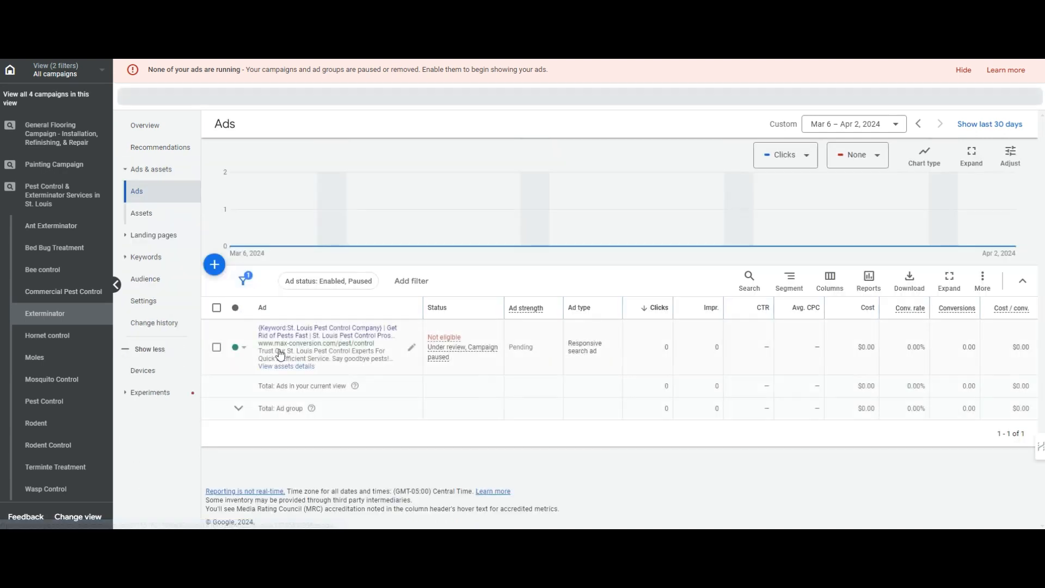
Step: Edit the Exterminator ad group's responsive search ad and set its display path to Exterminator / Services
click(416, 364)
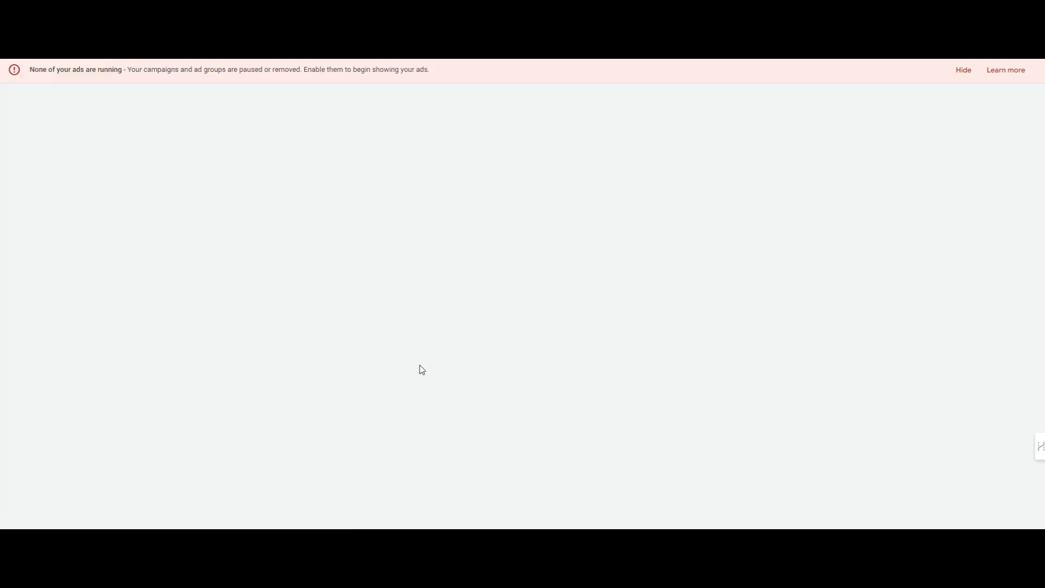
click(963, 70)
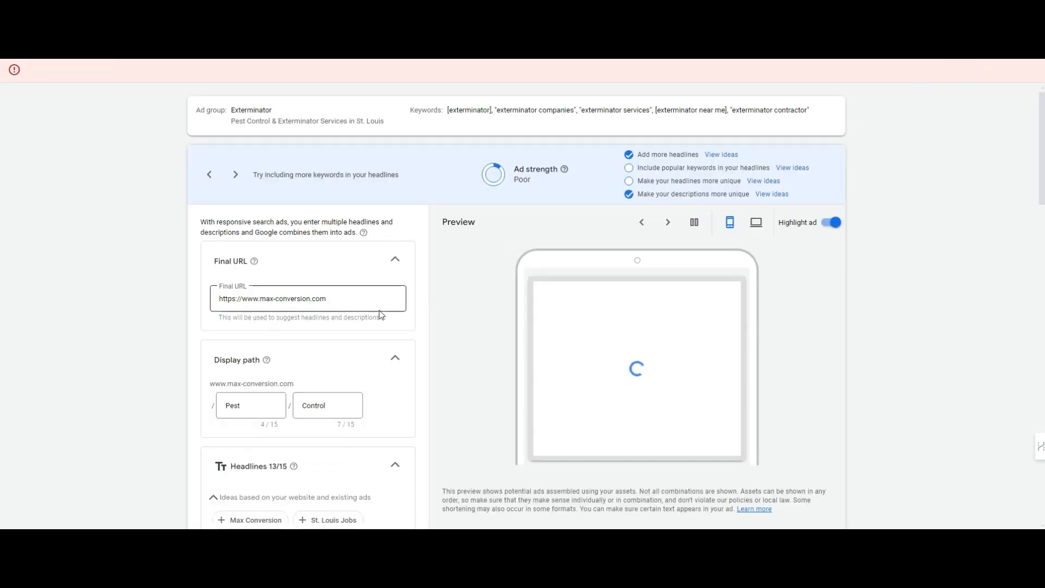
drag(275, 380, 198, 377)
text(Ext)
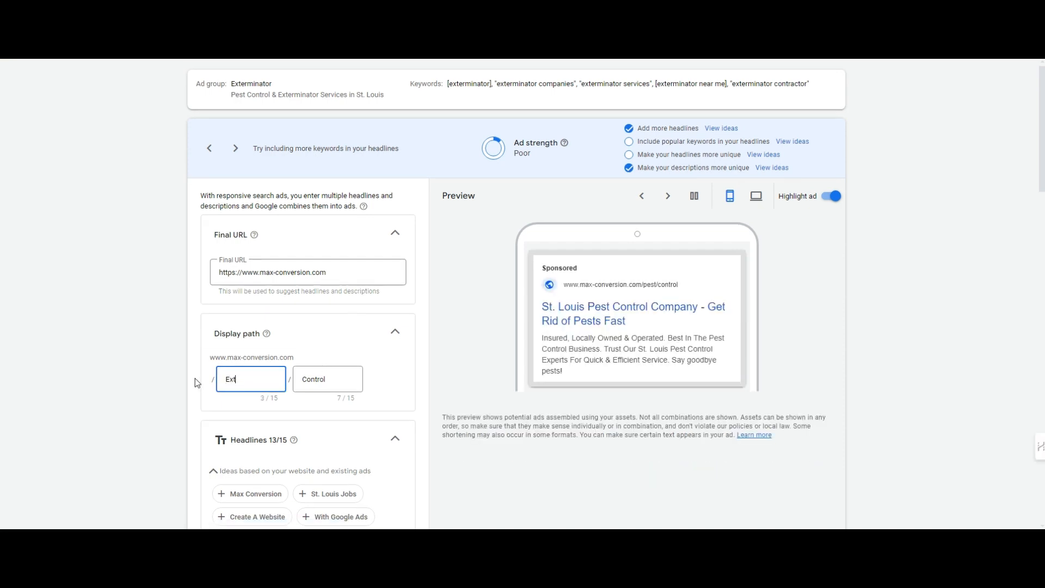
text(erminator)
key(Tab)
text(Servic)
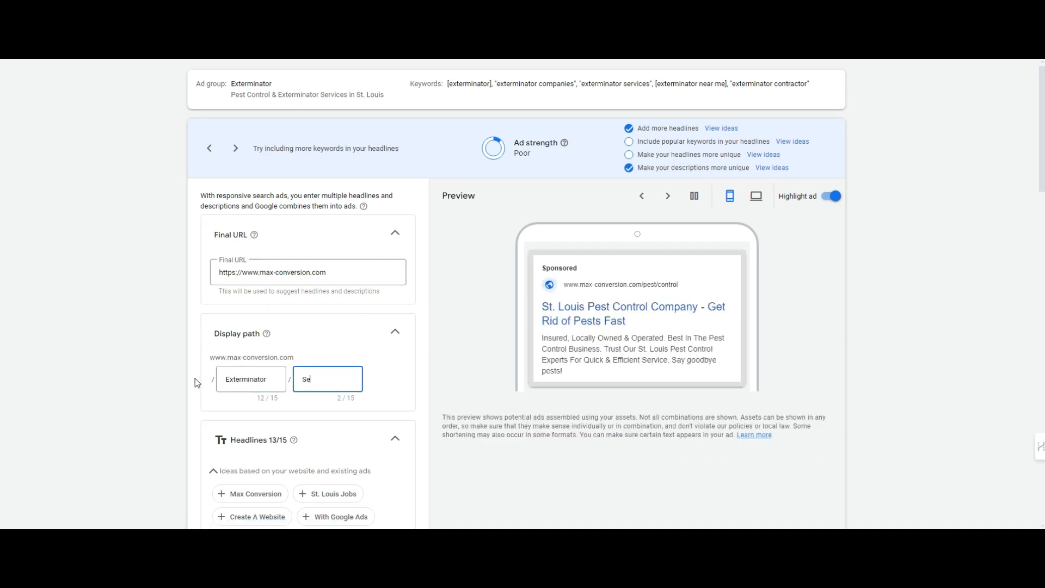
key(BackSpace)
key(BackSpace)
key(BackSpace)
text(ices)
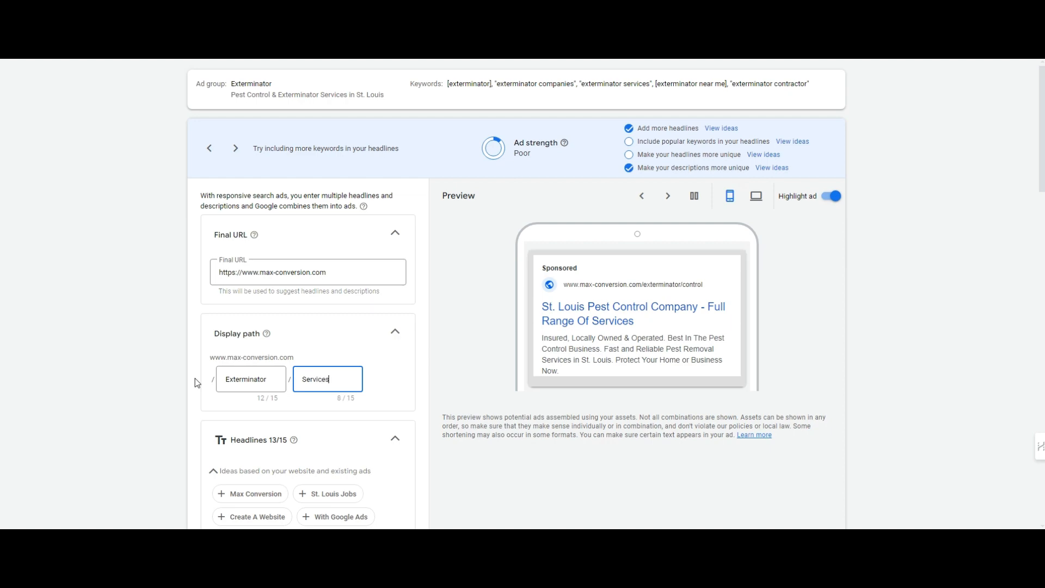
Step: Change the pinned keyword-insertion headline to {Keyword:St. Louis Exterminator Service}
scroll(369, 434, down, 3)
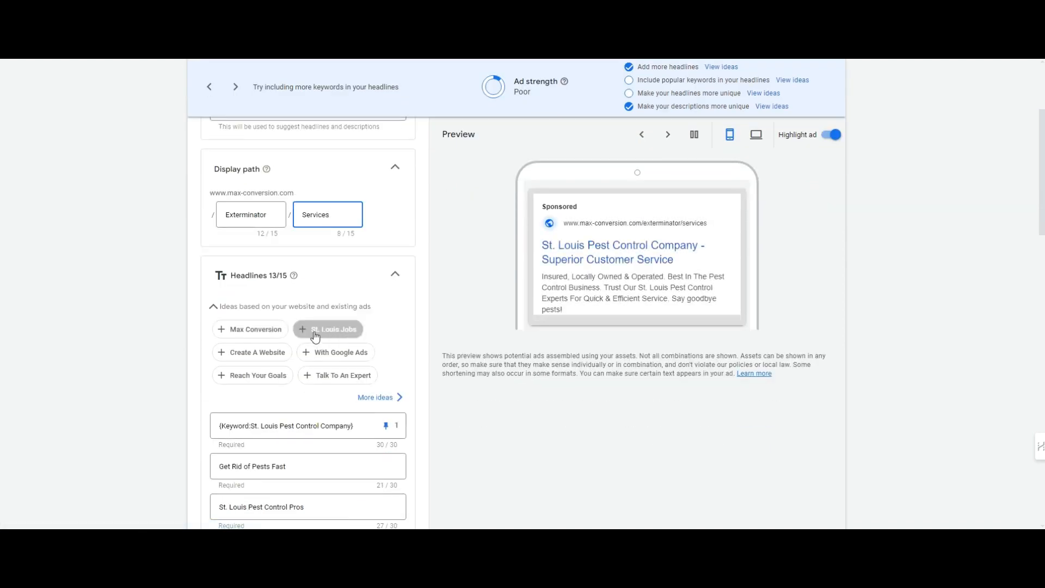
scroll(285, 367, down, 3)
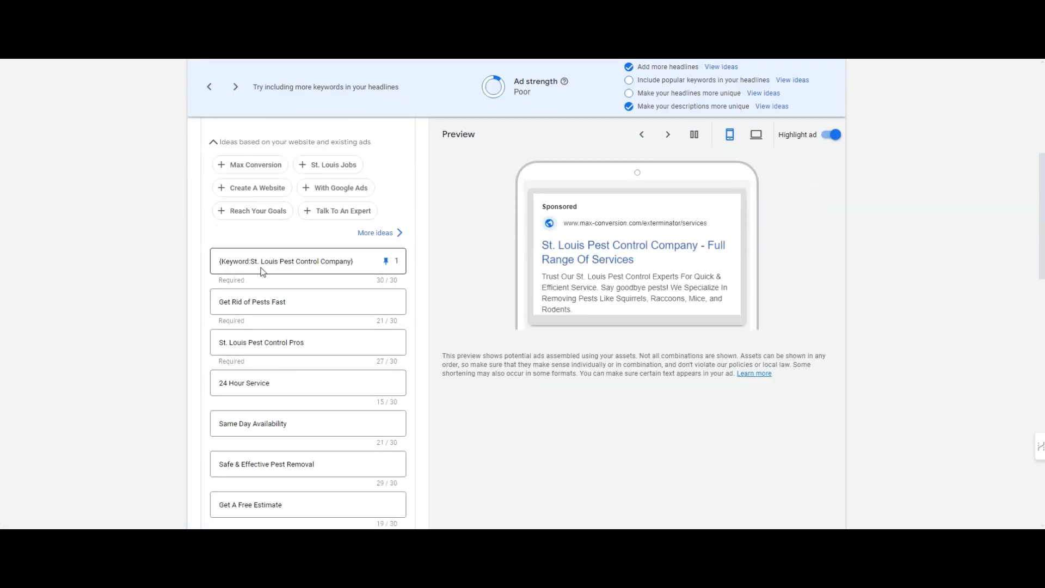
double_click(289, 263)
text(Exterminator)
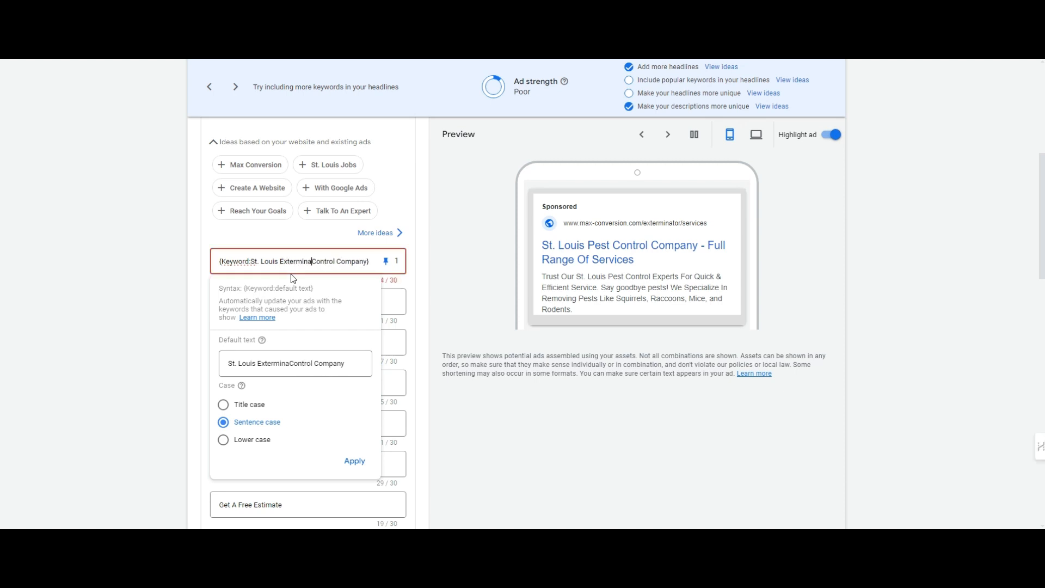
key(ctrl+shift+Right)
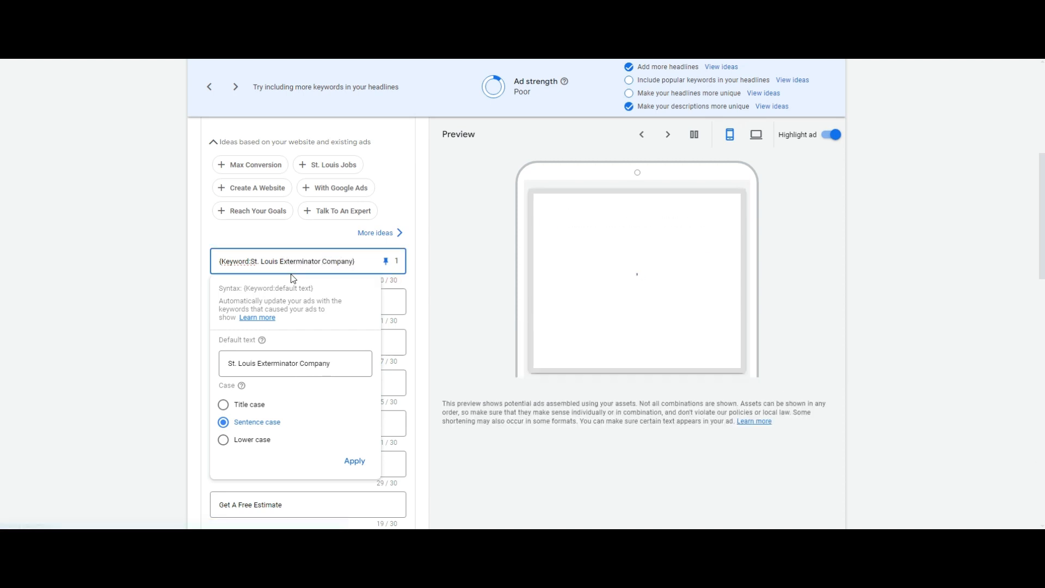
key(ctrl+Delete)
text(Servic)
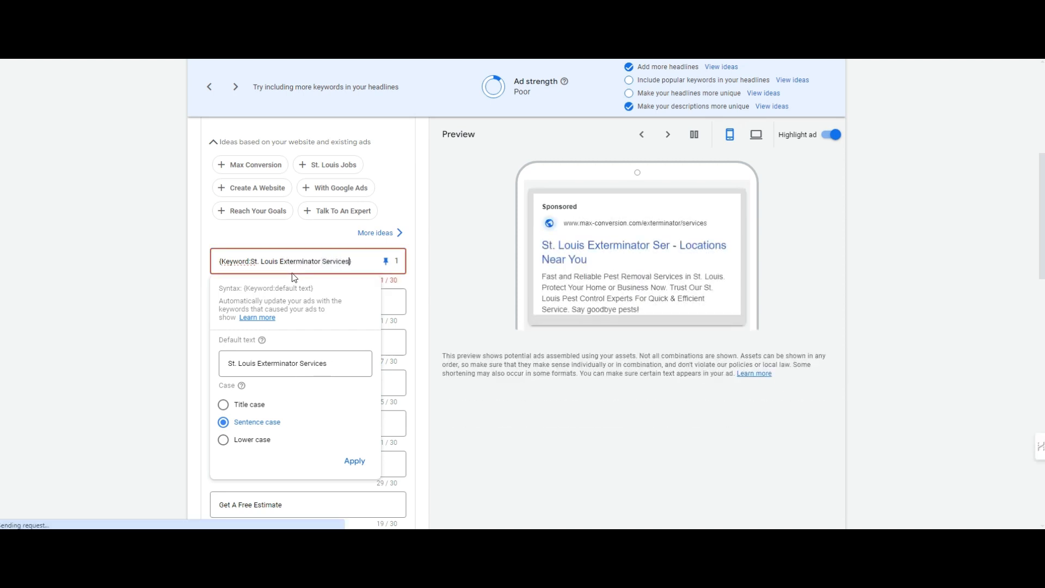
text(e)
click(419, 292)
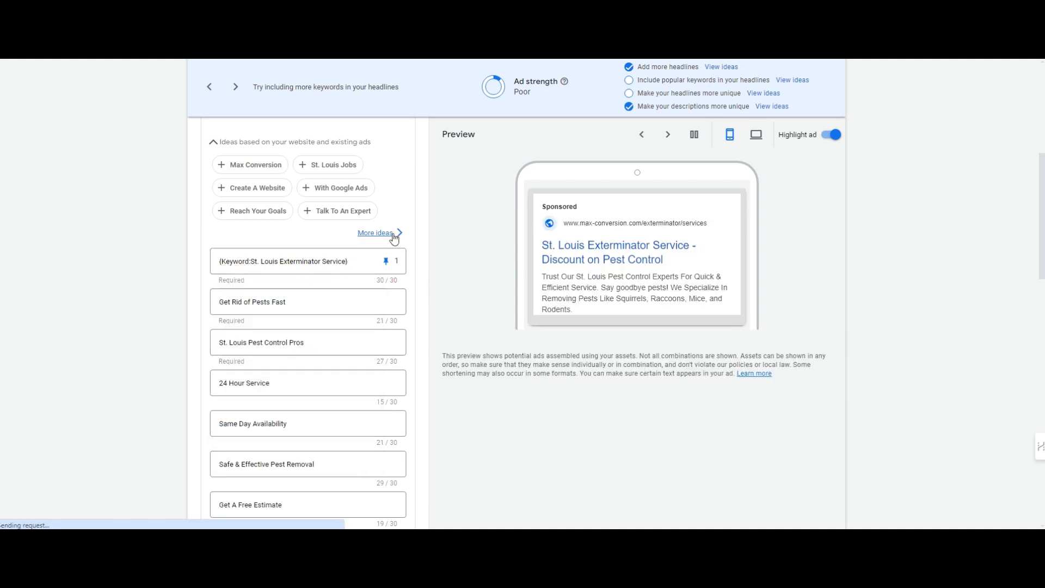
double_click(268, 303)
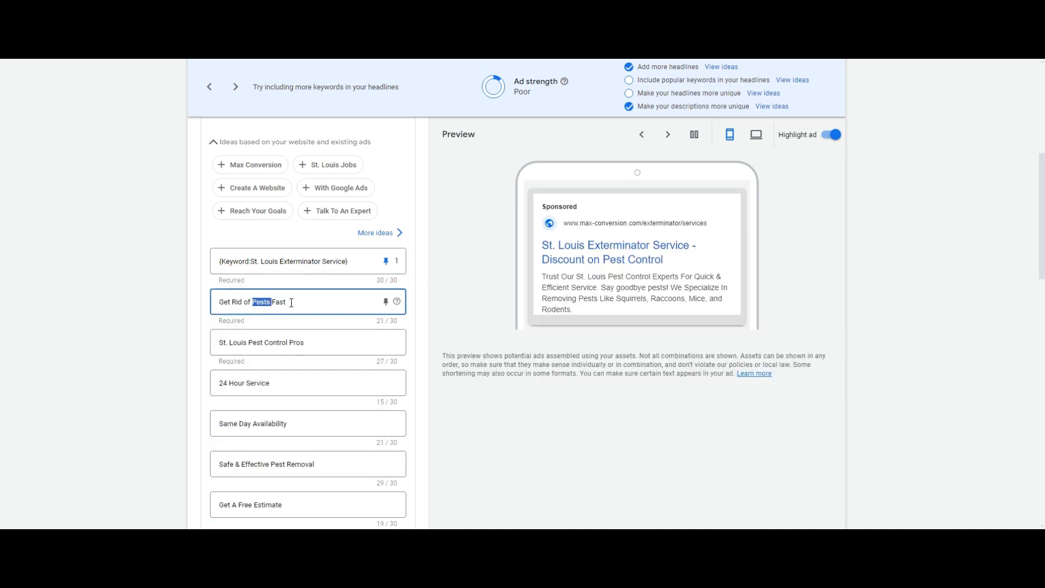
click(294, 342)
scroll(292, 347, down, 2)
drag(315, 232, 219, 232)
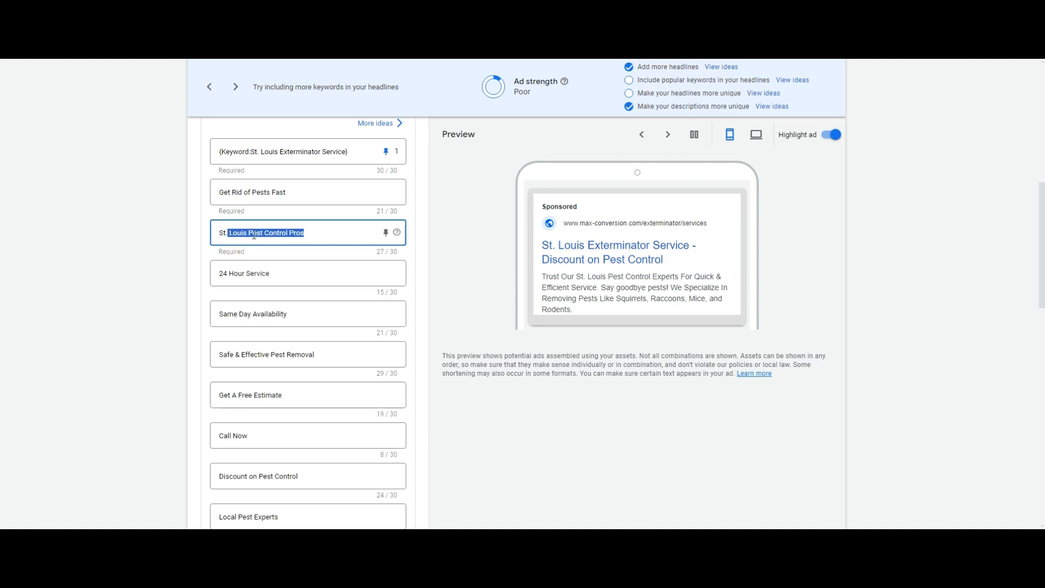
click(252, 232)
scroll(361, 250, up, 2)
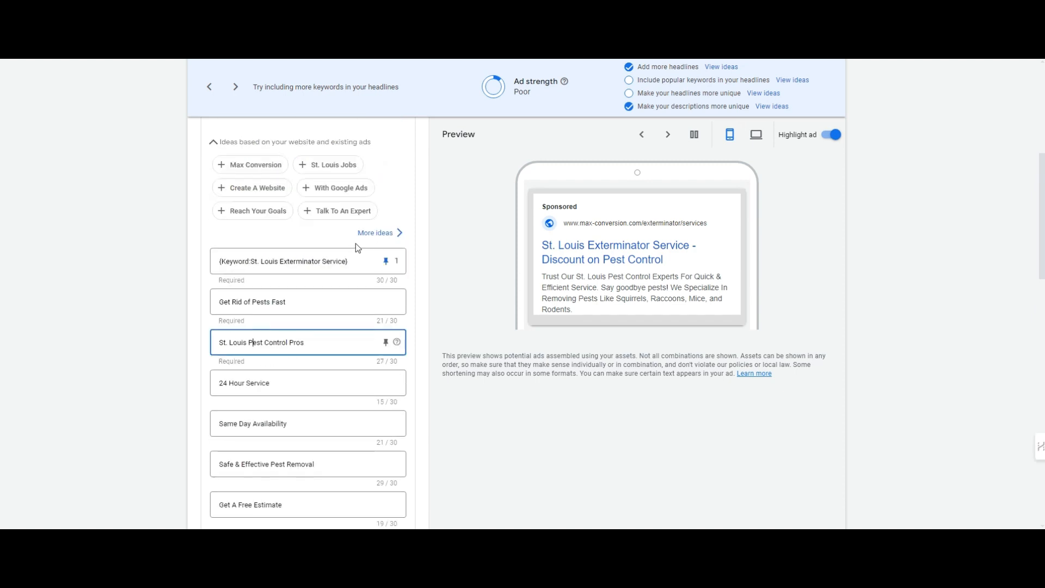
Step: Reword the Safe & Effective headline to "Safe & Effective Extermination"
scroll(333, 278, down, 1)
drag(273, 410, 397, 411)
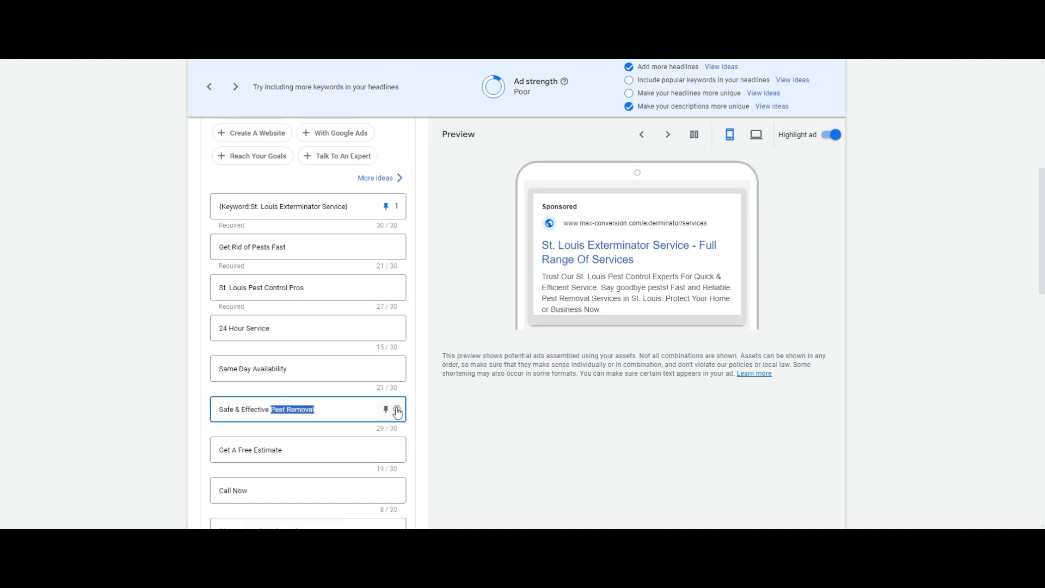
text(Extermin)
mouse_move(398, 413)
text(ator)
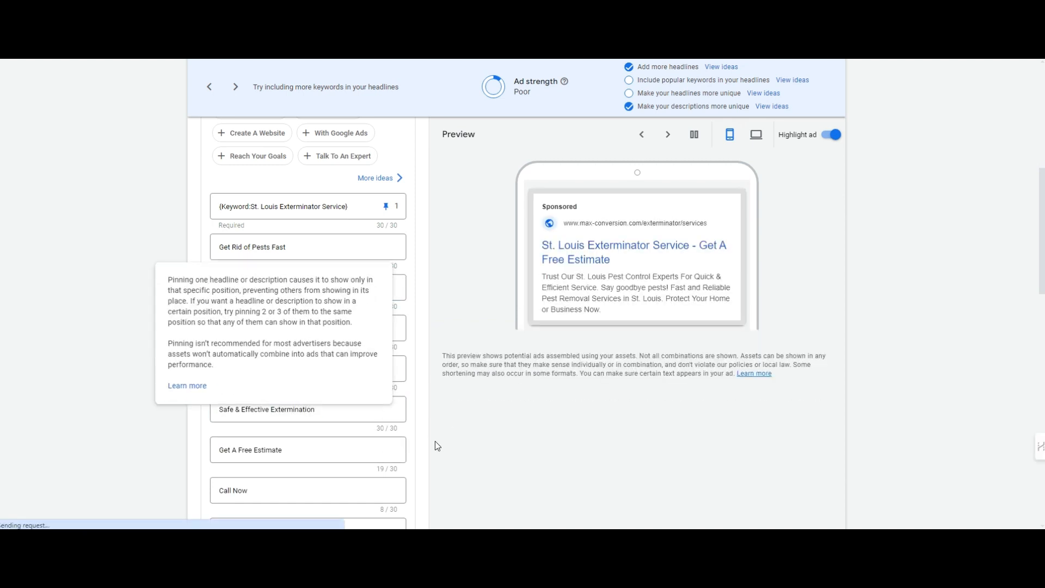
scroll(321, 332, down, 2)
double_click(272, 301)
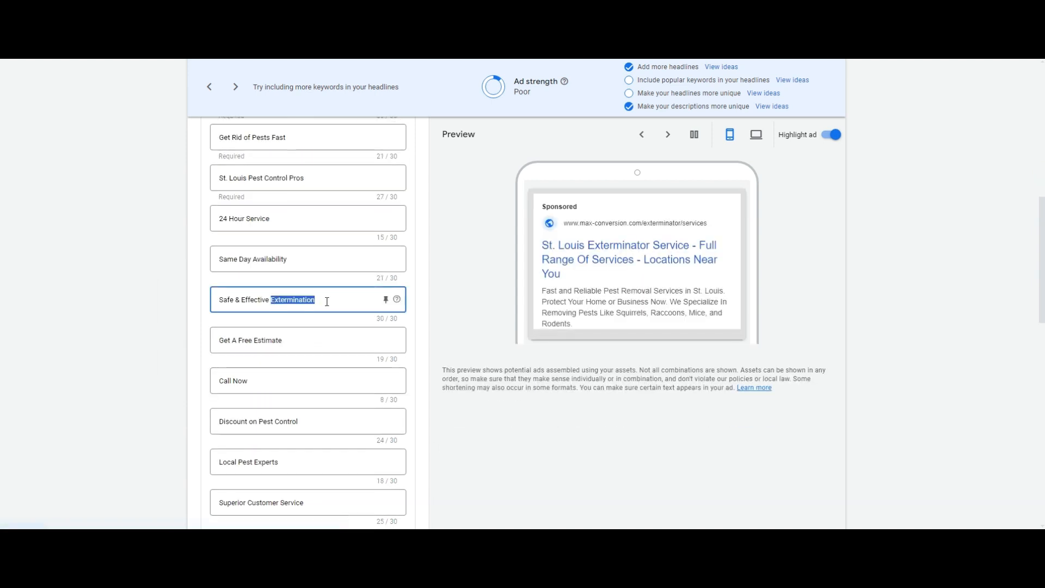
scroll(310, 366, down, 1)
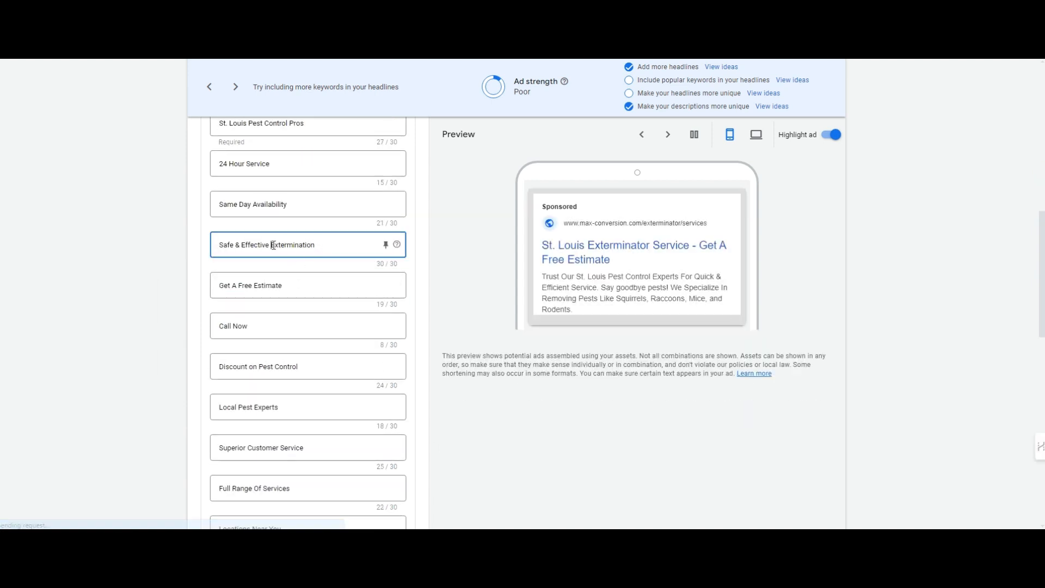
drag(315, 245, 254, 246)
click(254, 245)
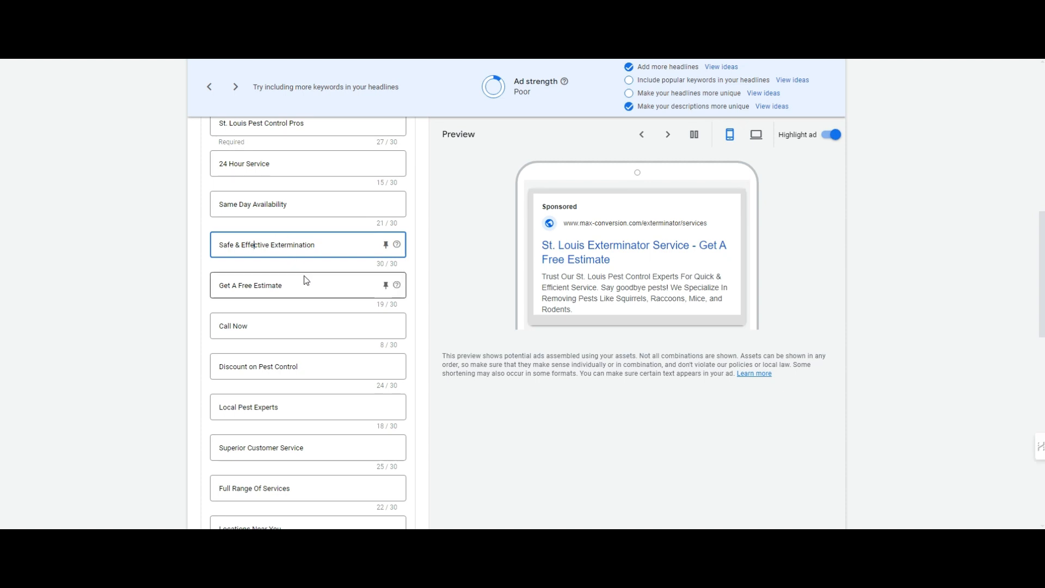
Step: Change the pest control discount headline to "Discount Exterminator Services"
click(309, 365)
drag(308, 365, 270, 371)
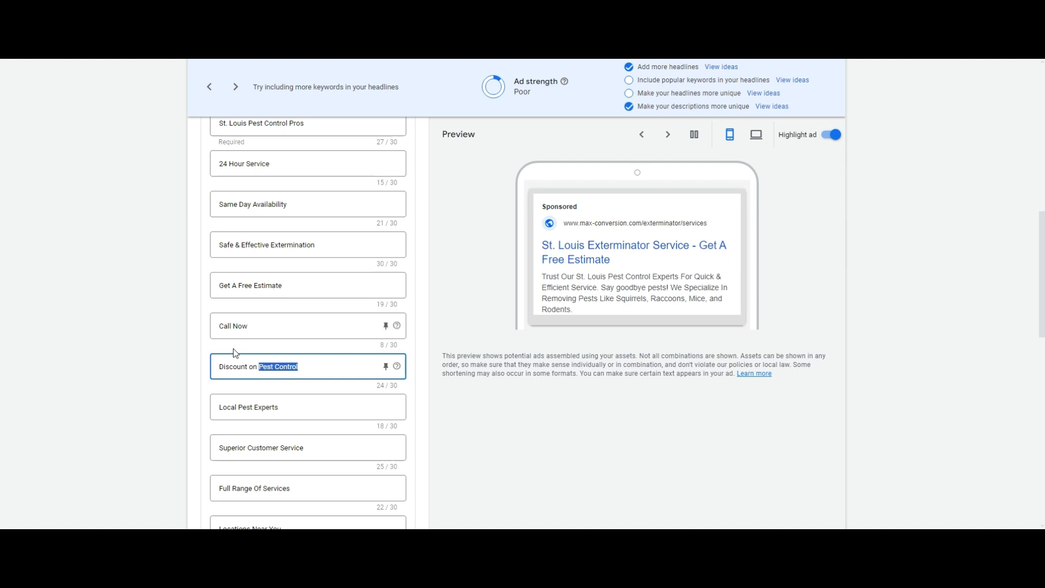
scroll(321, 362, down, 1)
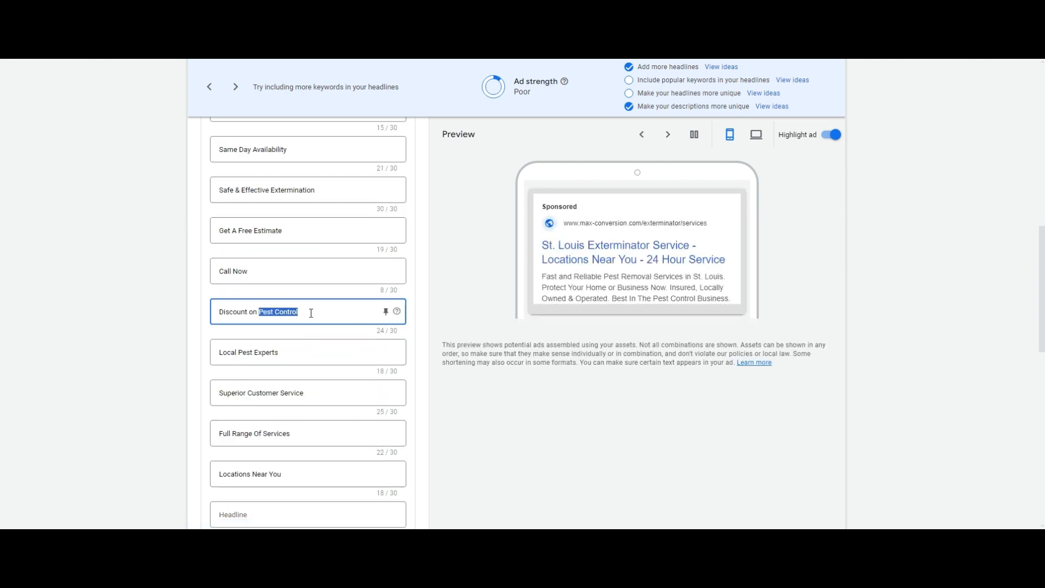
text(Exterminator Ser)
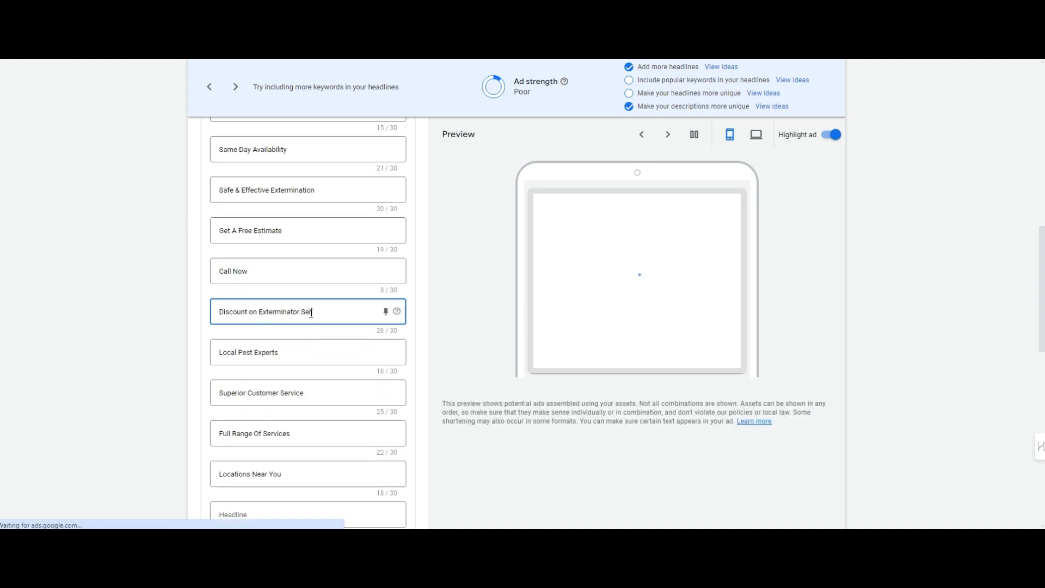
text(vices)
double_click(254, 315)
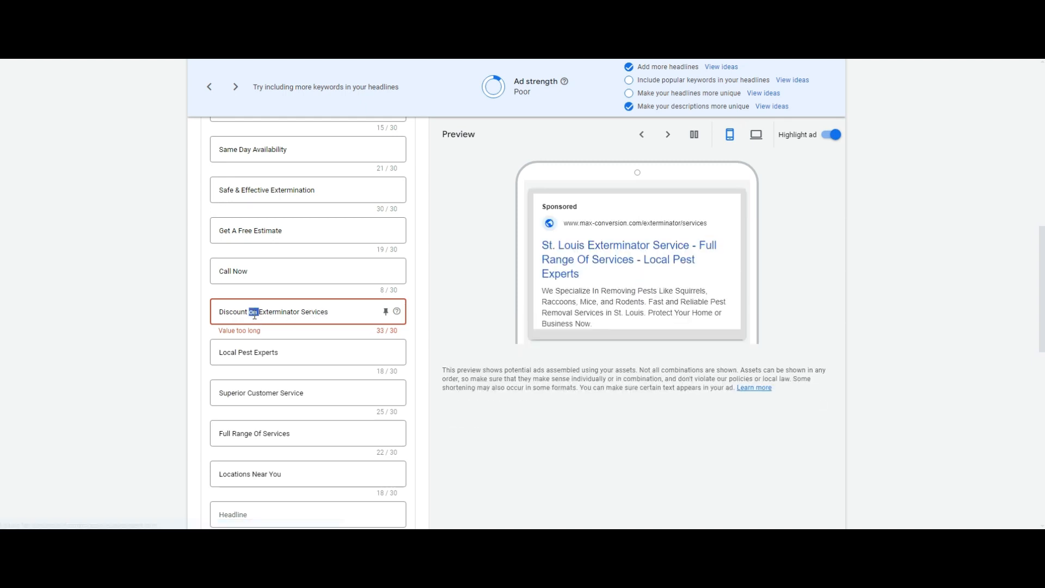
key(BackSpace)
scroll(299, 327, down, 1)
Step: Add the headline "Exterminator Service Quote" in the first empty headline slot
click(292, 297)
click(317, 337)
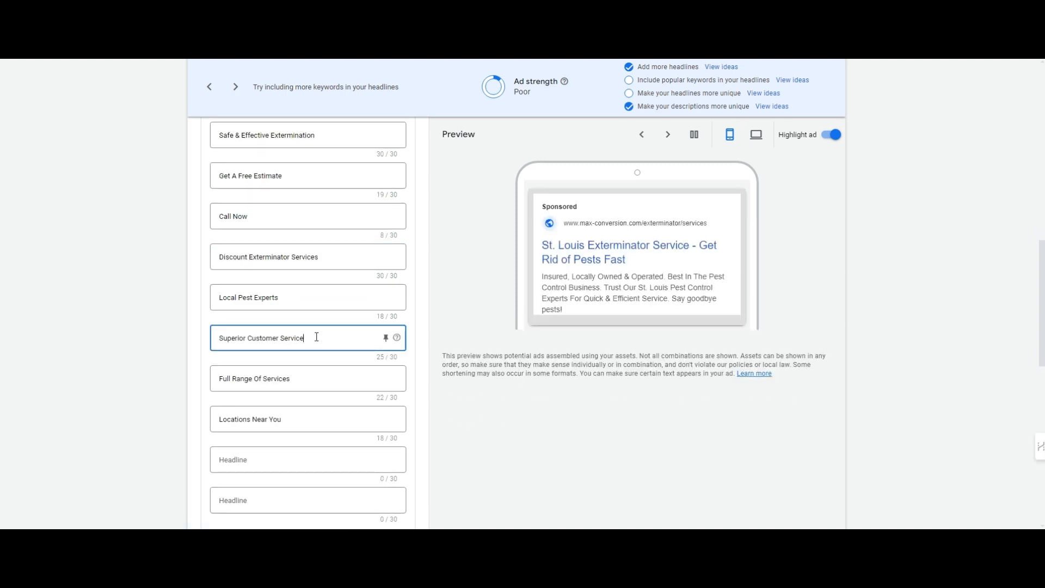
scroll(325, 337, down, 2)
click(321, 343)
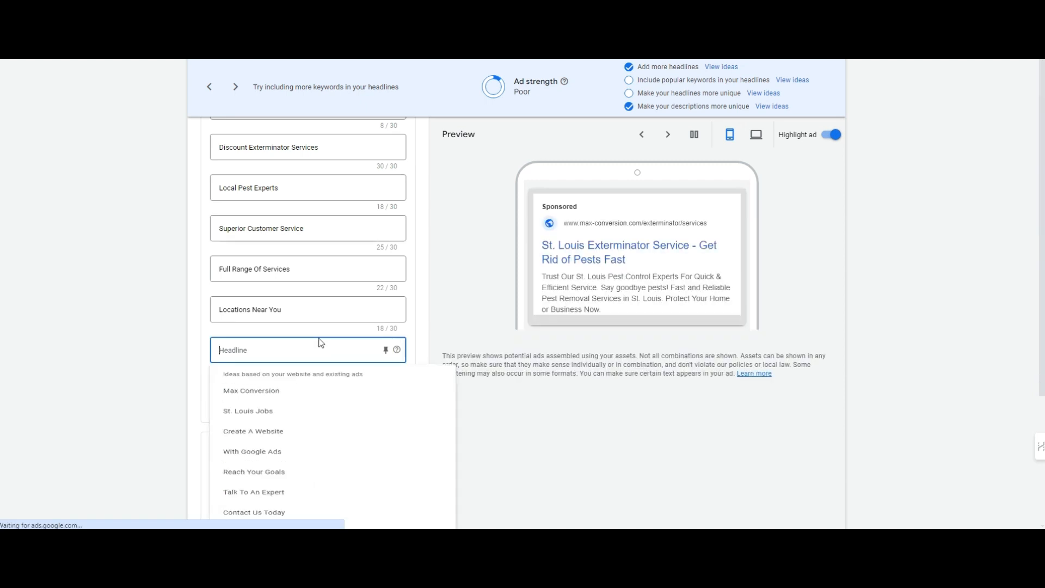
text(Exterminator )
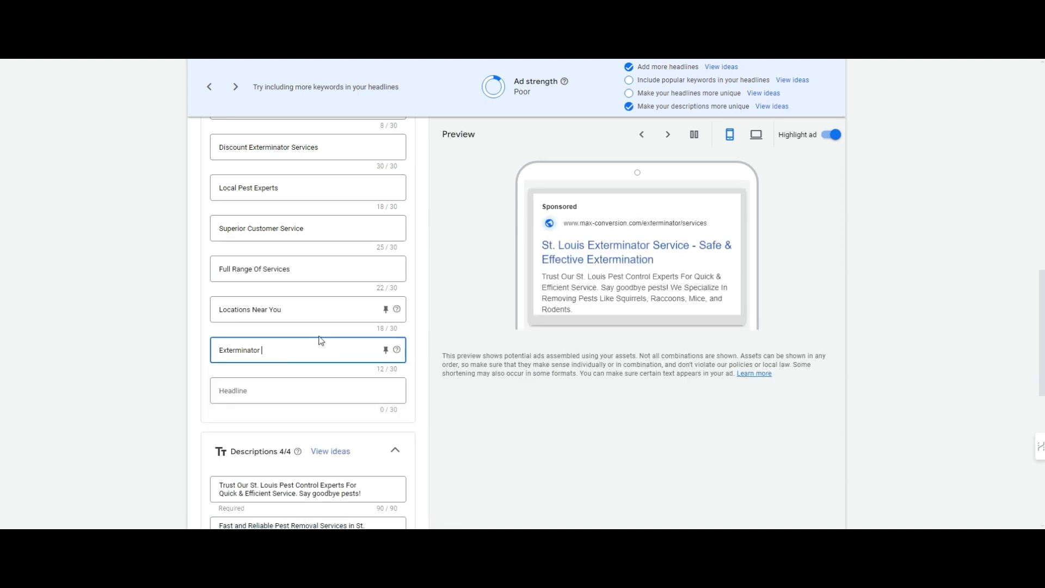
text(Service Quote)
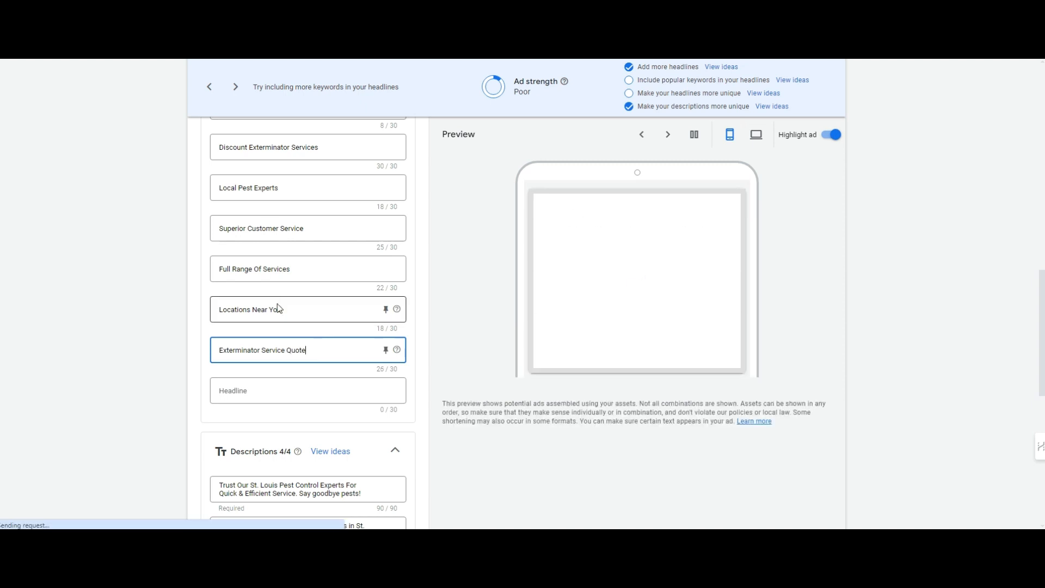
Step: Replace "Pest Control" with "Exterminator" in the first description, so it reads "Trust Our St. Louis Exterminator Experts"
scroll(250, 380, down, 2)
drag(251, 380, 295, 376)
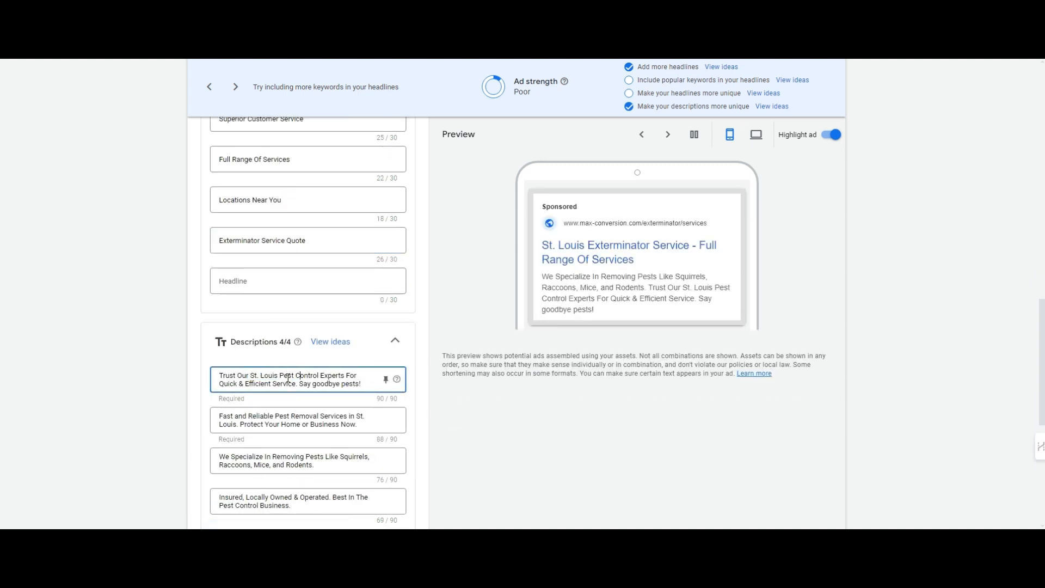
double_click(287, 376)
text(Exterminator)
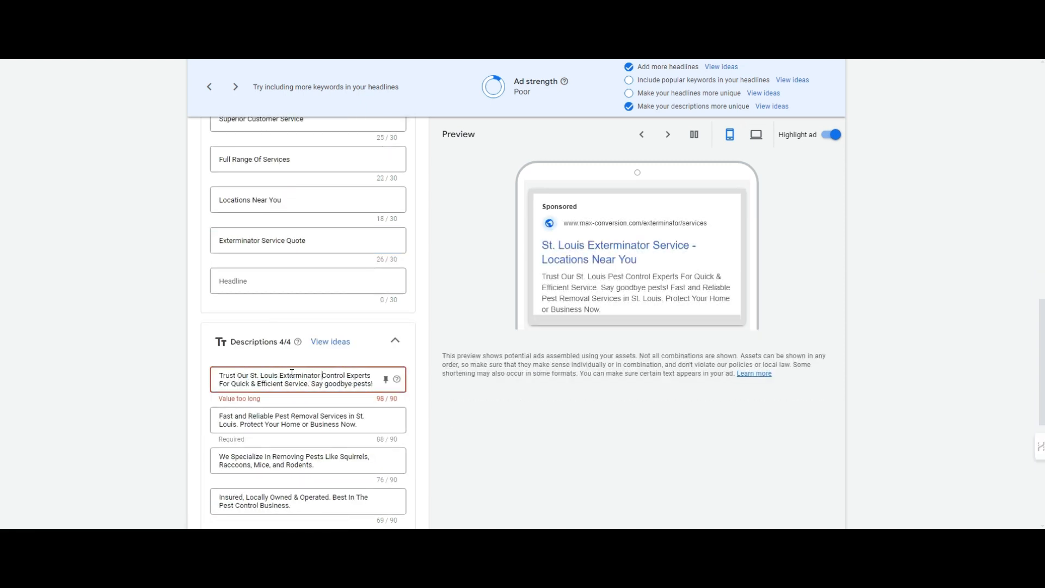
key(BackSpace)
Step: Replace "Pest Removal" with "Exterminator" in the second description, so it reads "Fast and Reliable Exterminator Services in St. Louis"
click(284, 416)
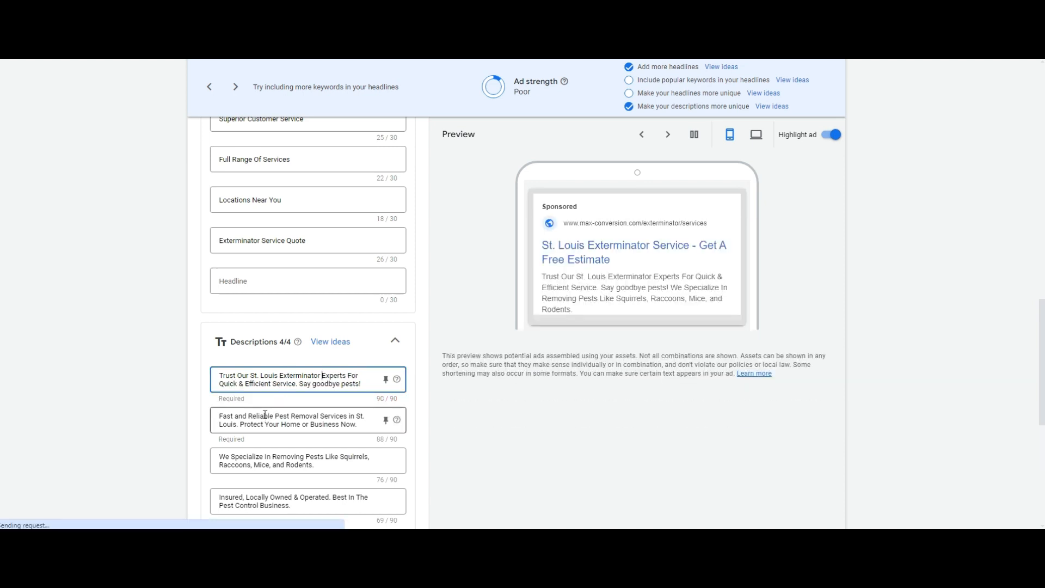
double_click(284, 415)
text(Exterminato)
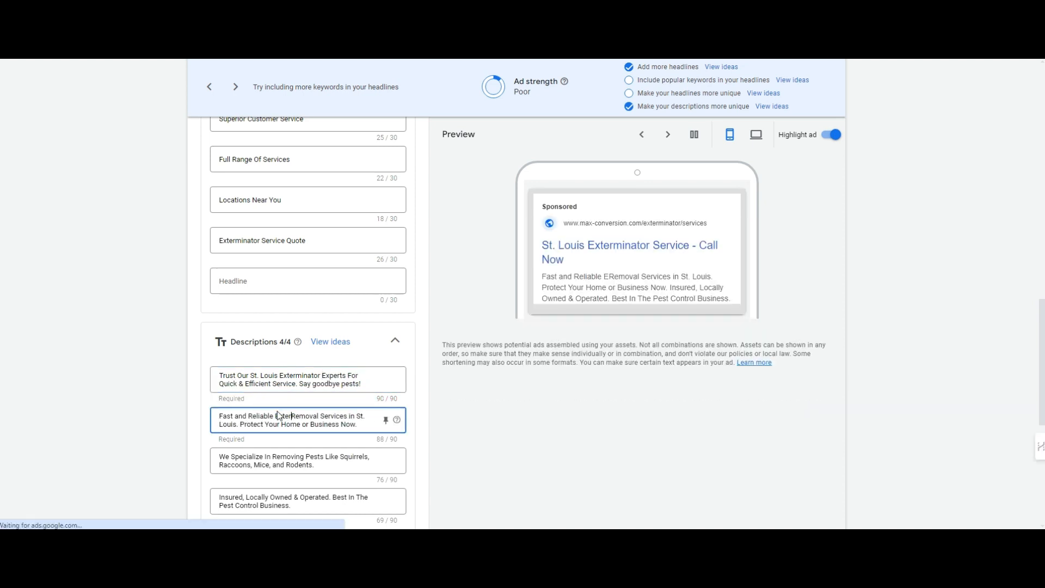
text(r)
key(ctrl+shift+Right)
key(BackSpace)
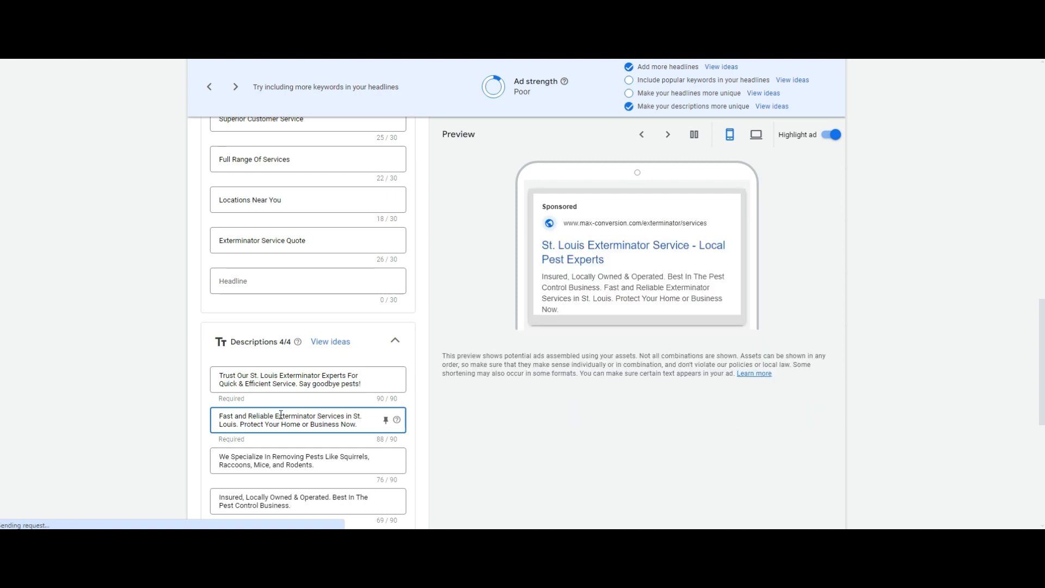
click(279, 415)
Step: Check the last two descriptions and save the edited Exterminator ad
scroll(336, 401, down, 1)
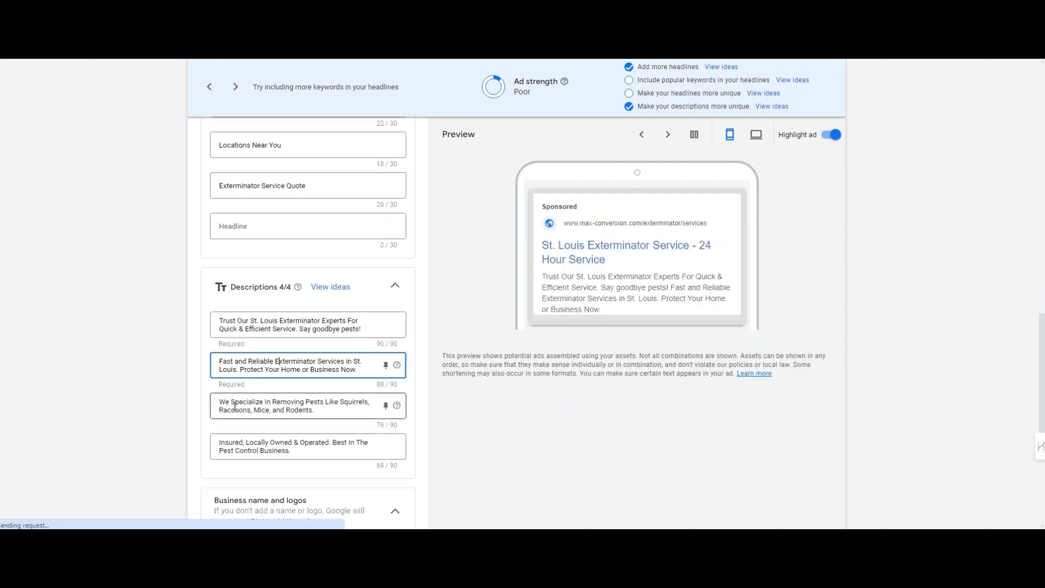
drag(235, 410, 323, 418)
triple_click(280, 441)
scroll(399, 399, down, 2)
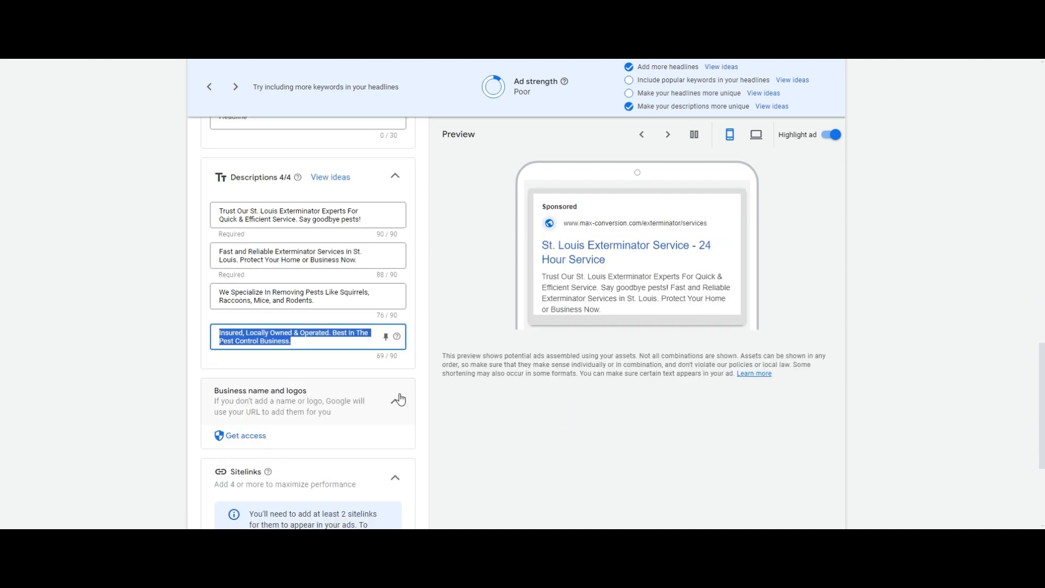
click(457, 402)
scroll(457, 403, down, 4)
click(218, 479)
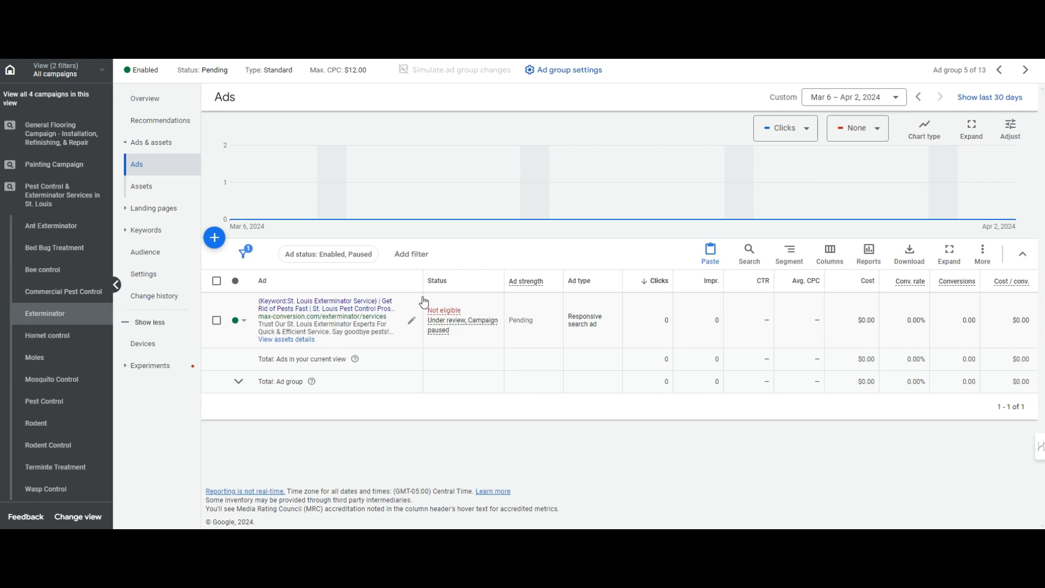
click(217, 321)
click(277, 254)
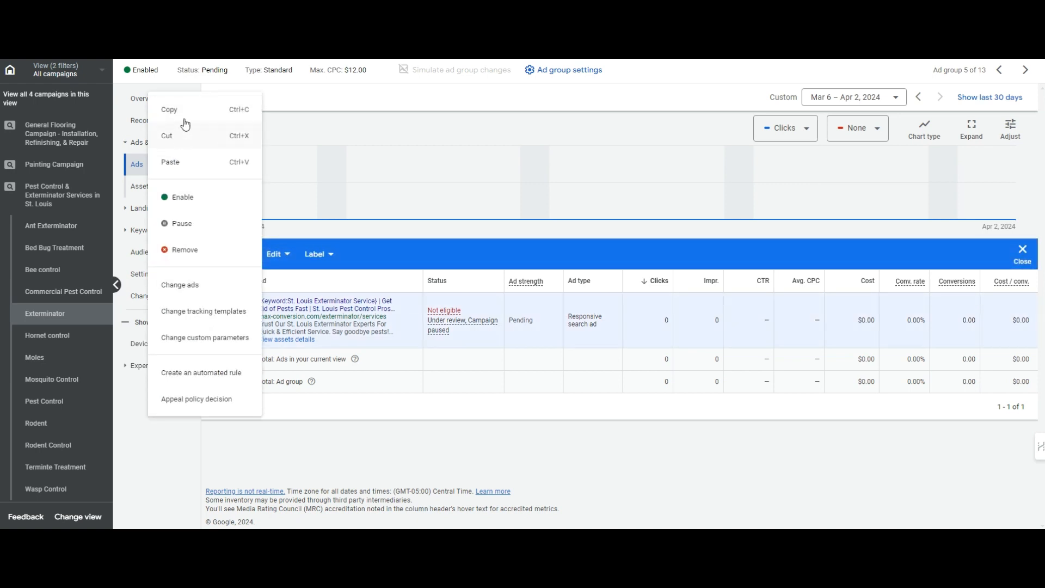
click(185, 124)
click(1024, 252)
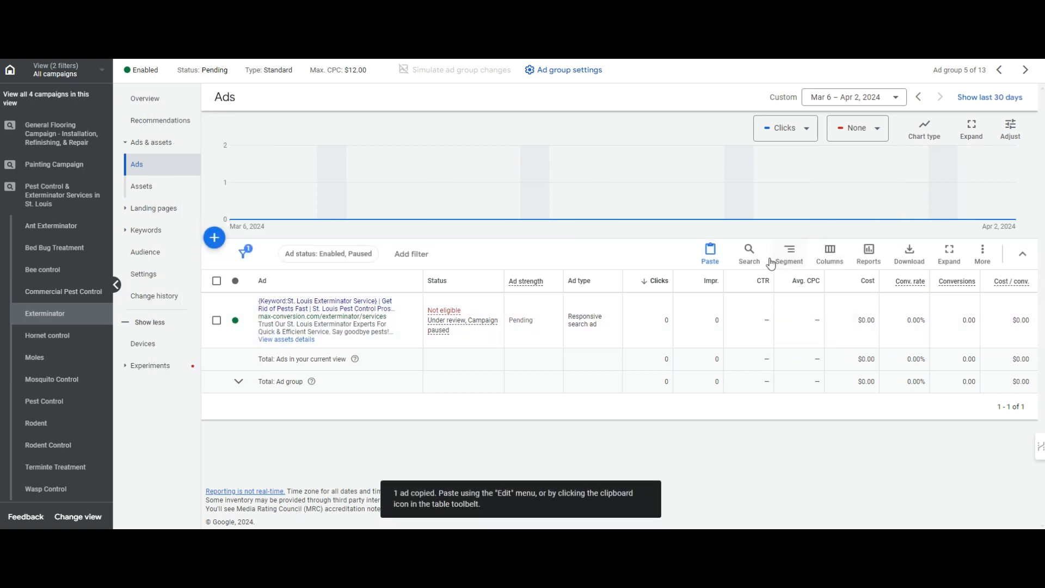
click(722, 265)
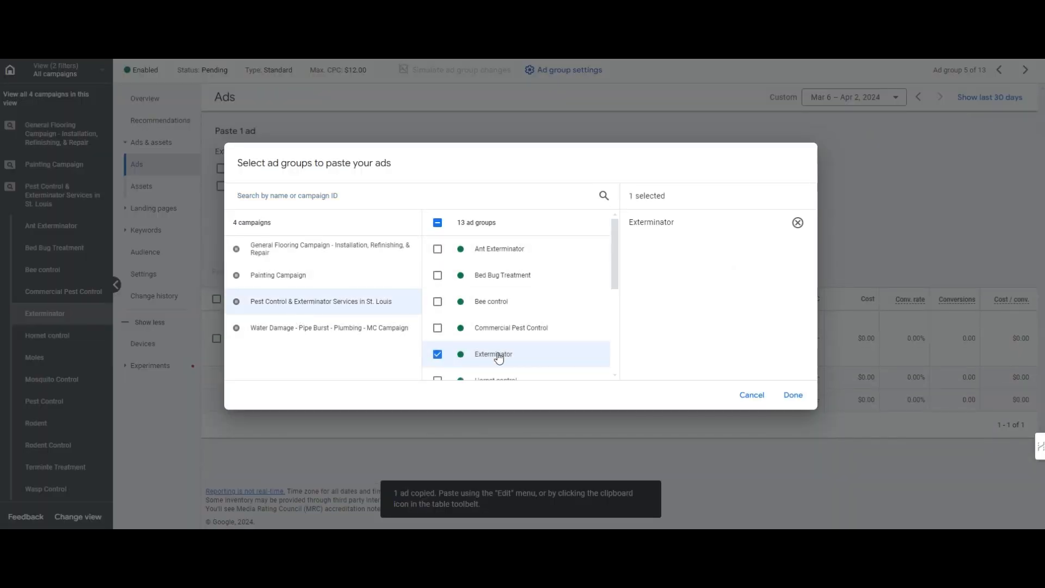
click(791, 399)
click(259, 186)
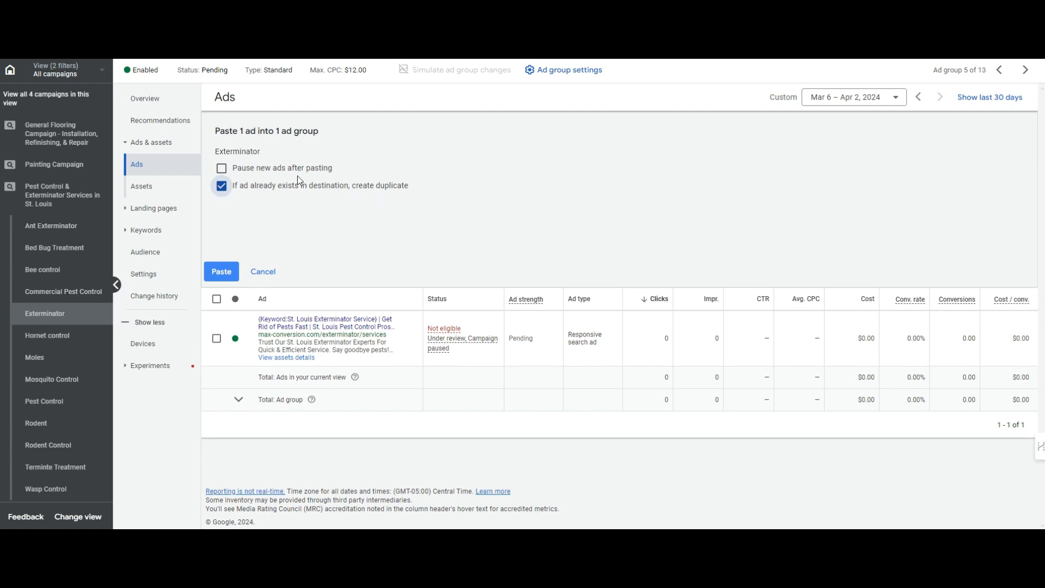
click(266, 275)
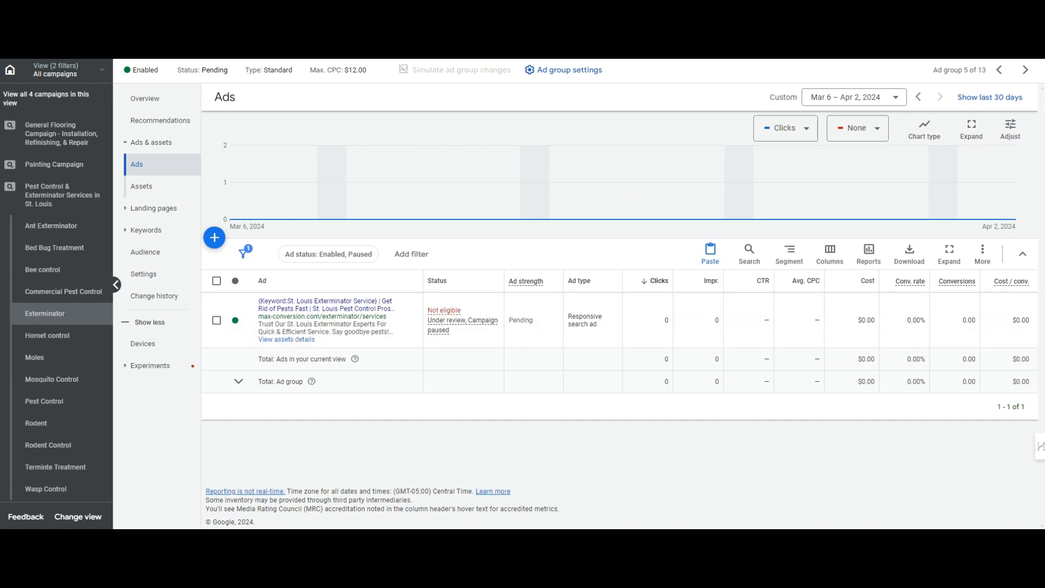
Step: Look up the next entry in the Ad Groups notes and open the Bed Bug Treatment ad group's ad for editing
key(alt+Tab)
drag(976, 137, 893, 139)
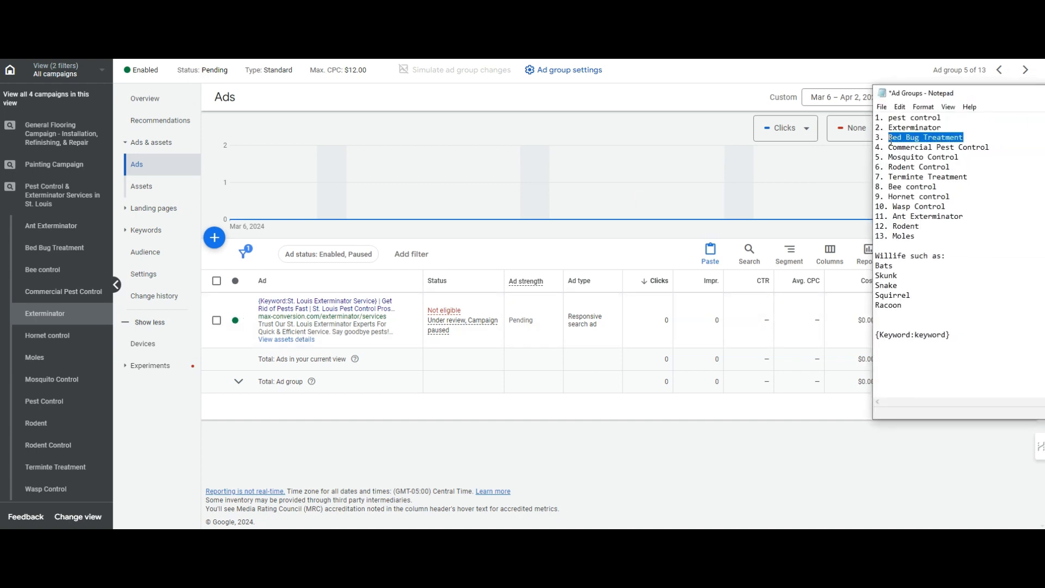
key(alt+Tab)
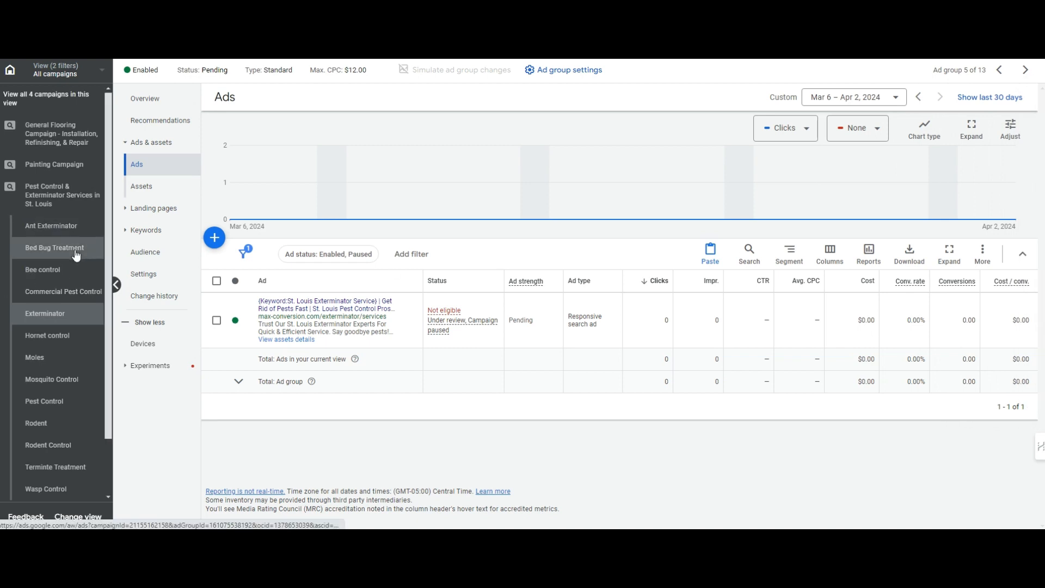
click(54, 248)
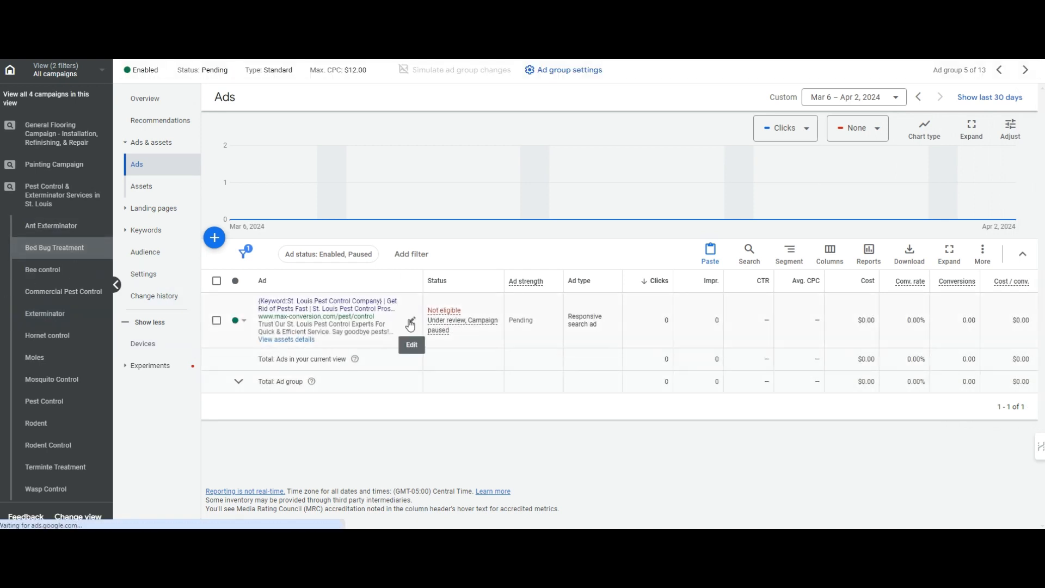
click(411, 321)
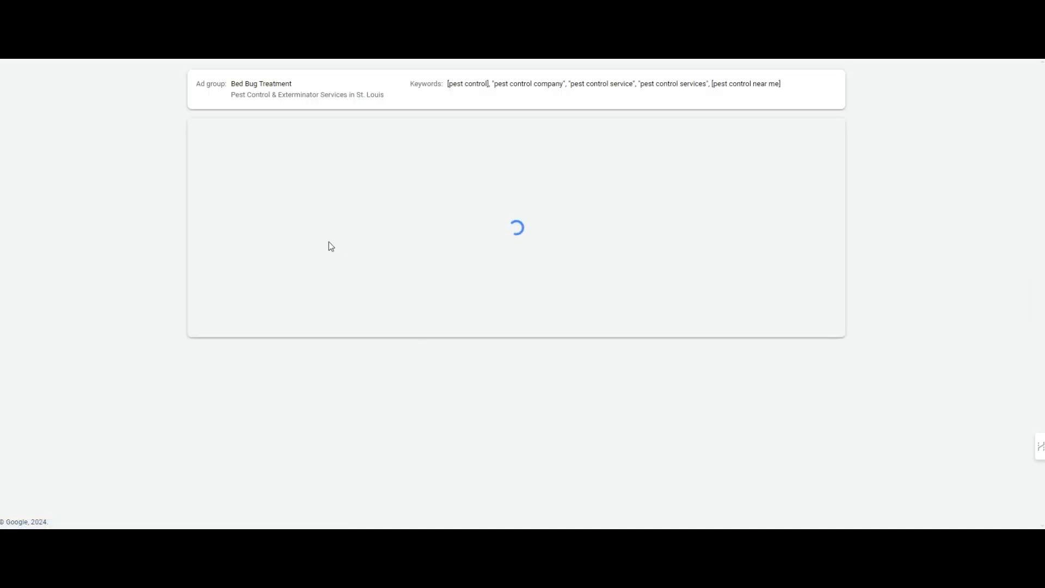
Step: Set the ad's display path to "Bed-Bug" and "Treatment"
click(271, 376)
key(ctrl+a)
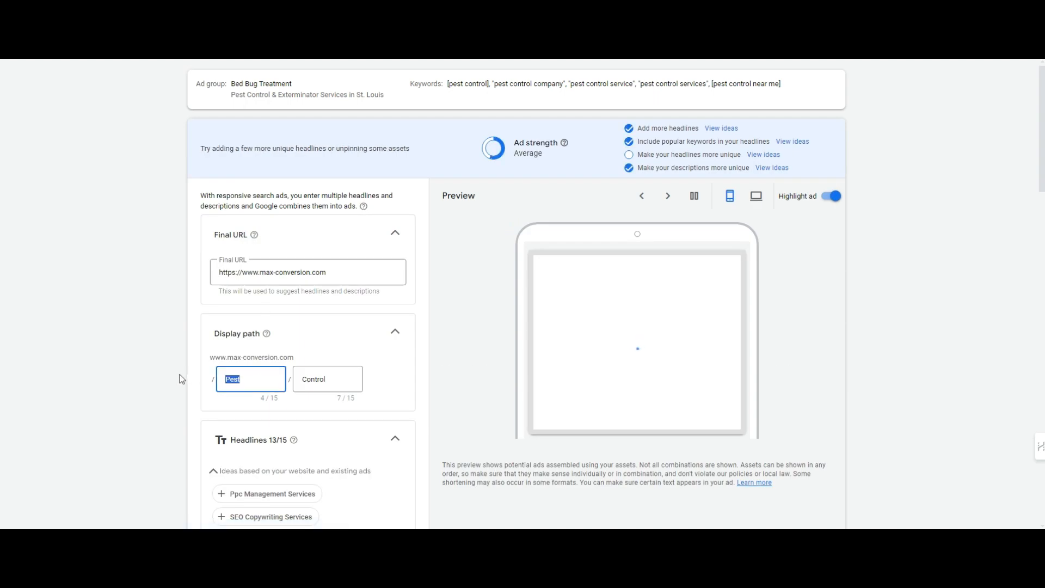
text(Bed-Bug)
key(Tab)
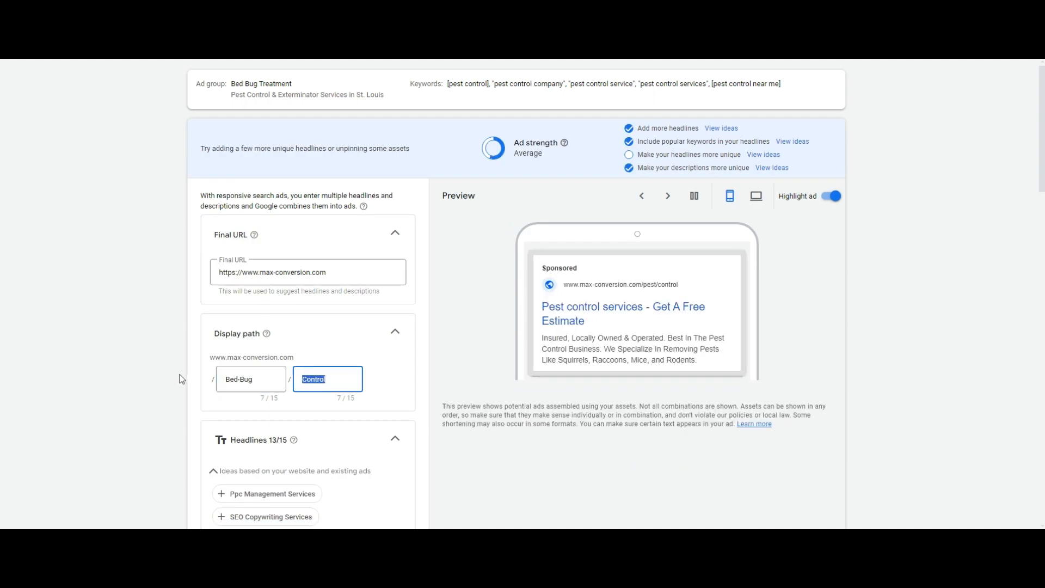
text(Treatment)
key(Tab)
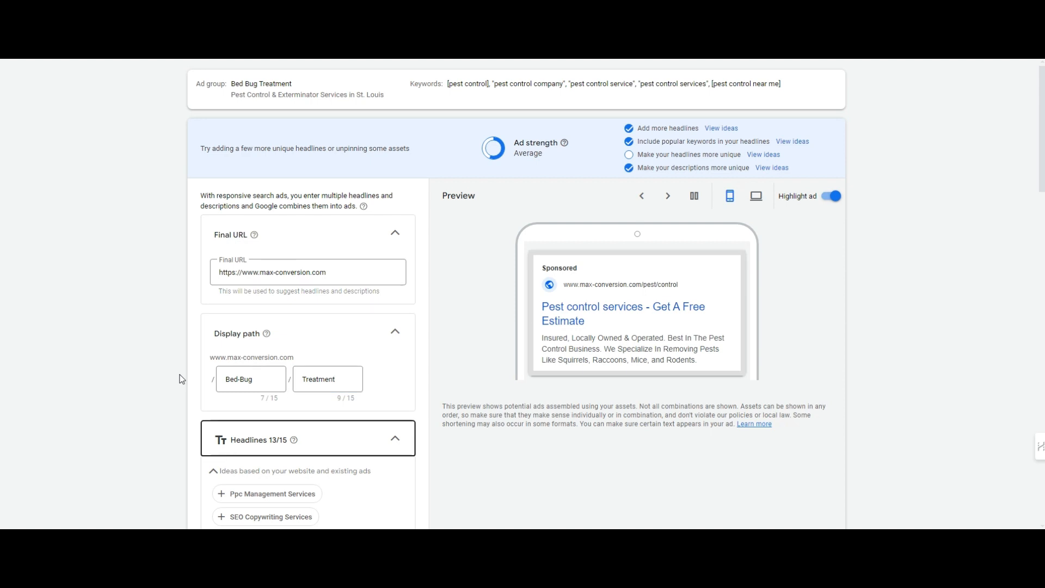
Step: Change the default text of the pinned keyword-insertion headline so it reads "{Keyword:St. Louis Bed Bug Treatment}"
scroll(338, 352, down, 5)
click(265, 320)
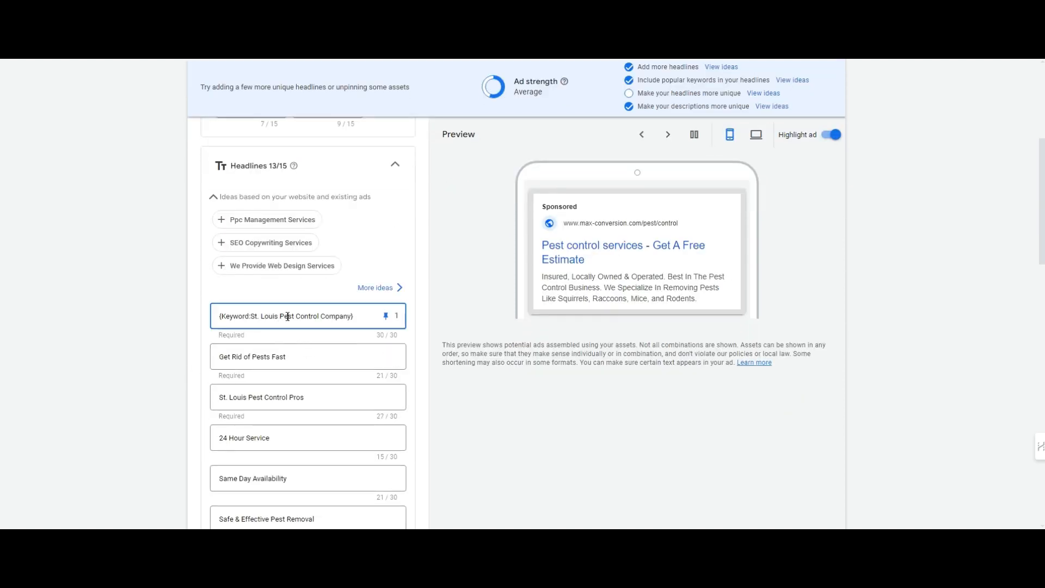
double_click(286, 316)
text(Bed Bug)
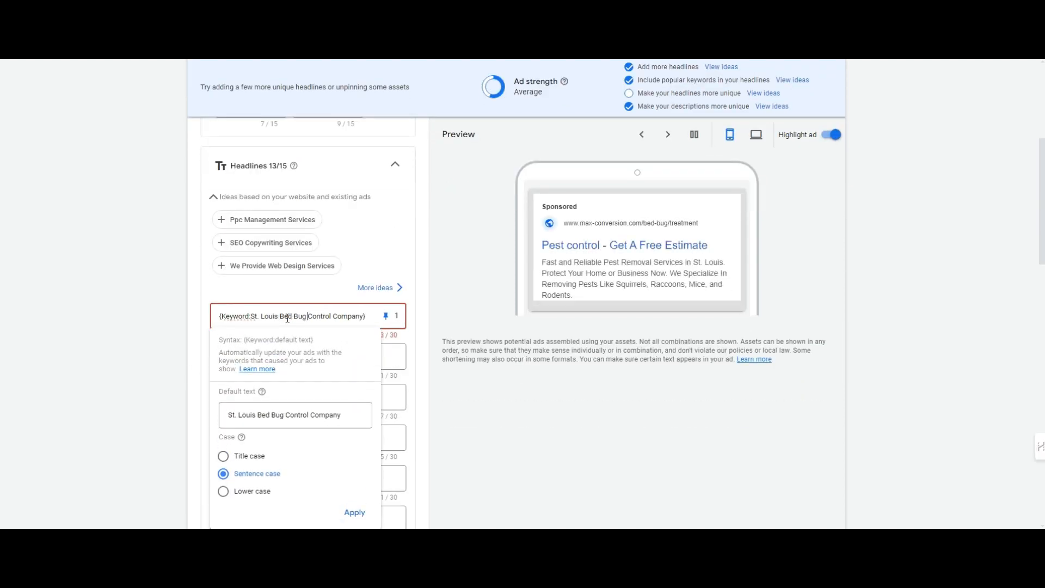
key(ctrl+shift+Right)
text(Treatment)
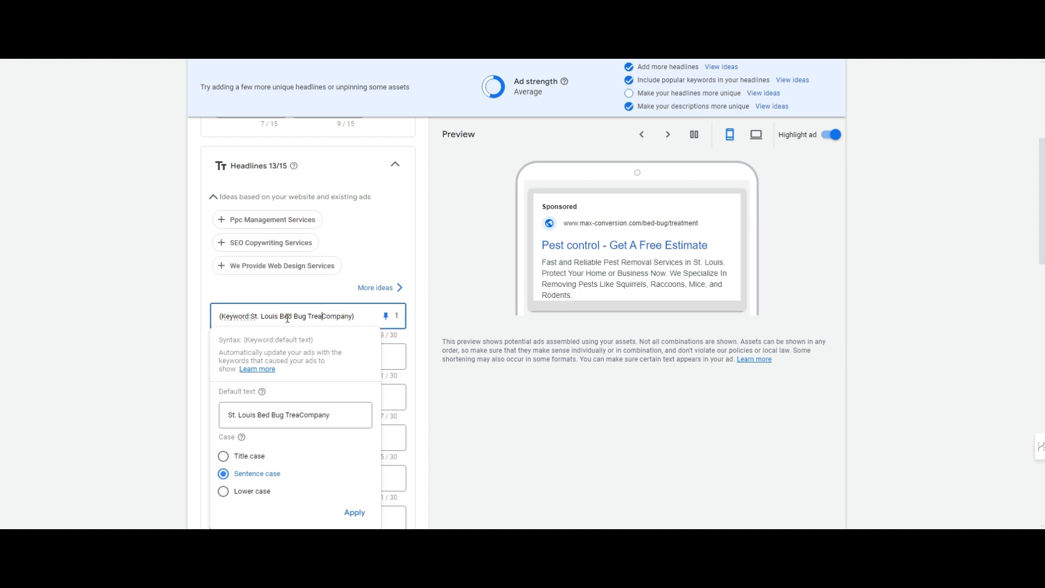
key(ctrl+shift+Right)
key(BackSpace)
click(478, 340)
Step: Copy "Bed Bug Treatment" from the first headline and reuse it to rewrite the second headline as "Get Rid of Bed Bugs"
drag(281, 316, 341, 318)
key(ctrl+c)
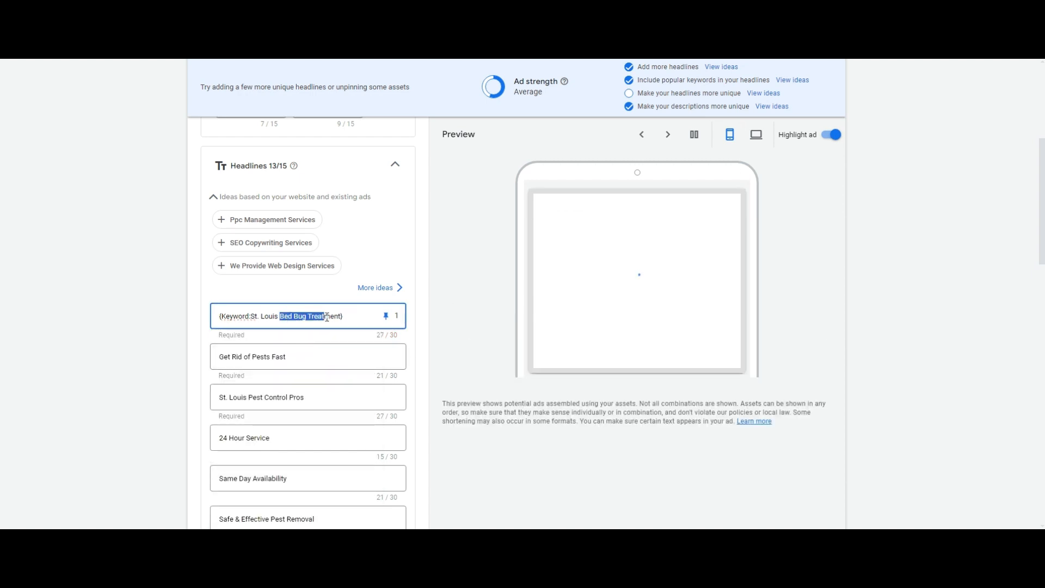
click(409, 358)
scroll(256, 379, down, 2)
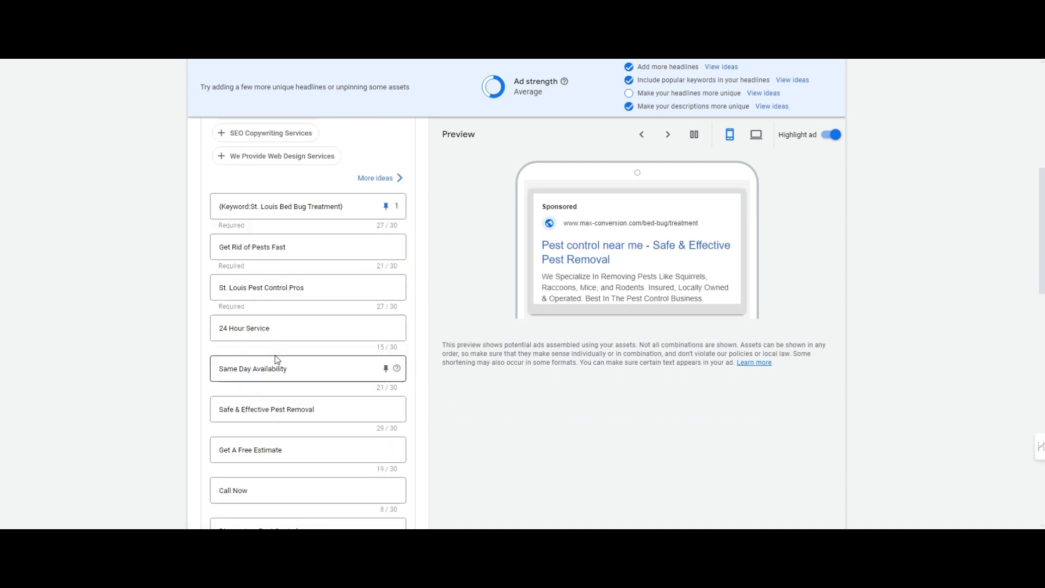
drag(244, 247, 348, 246)
key(ctrl+v)
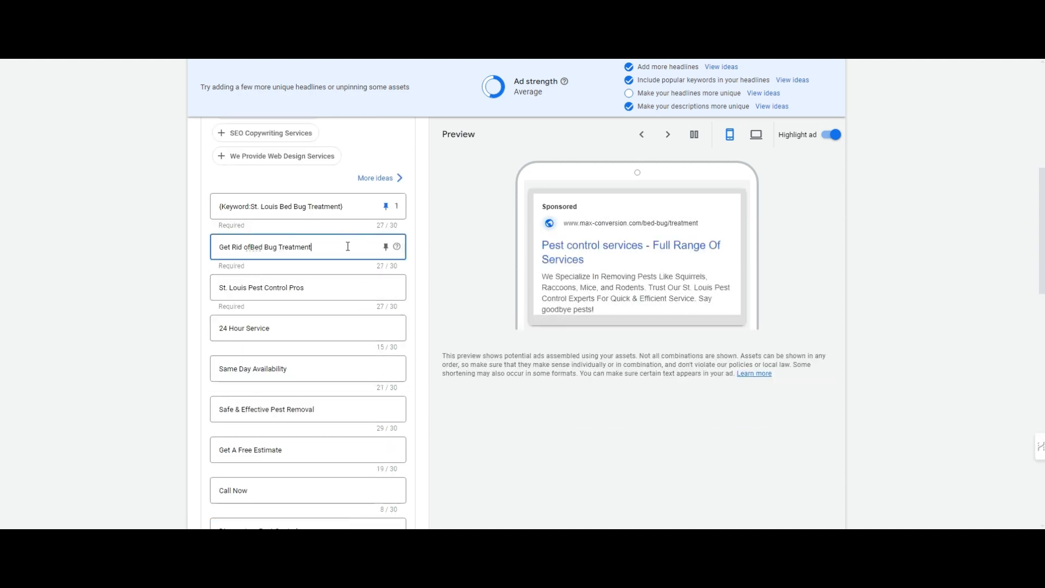
click(252, 248)
key(shift+End)
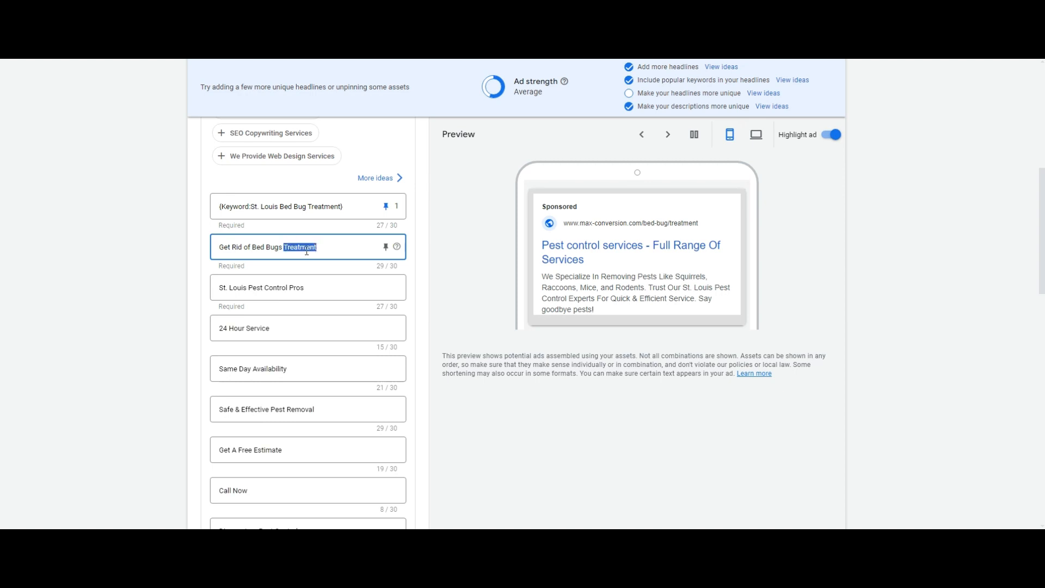
key(BackSpace)
Step: Replace "Pest Control" in the third headline so it reads "St. Louis Bed Bug Pros"
drag(284, 248, 252, 247)
drag(250, 288, 288, 289)
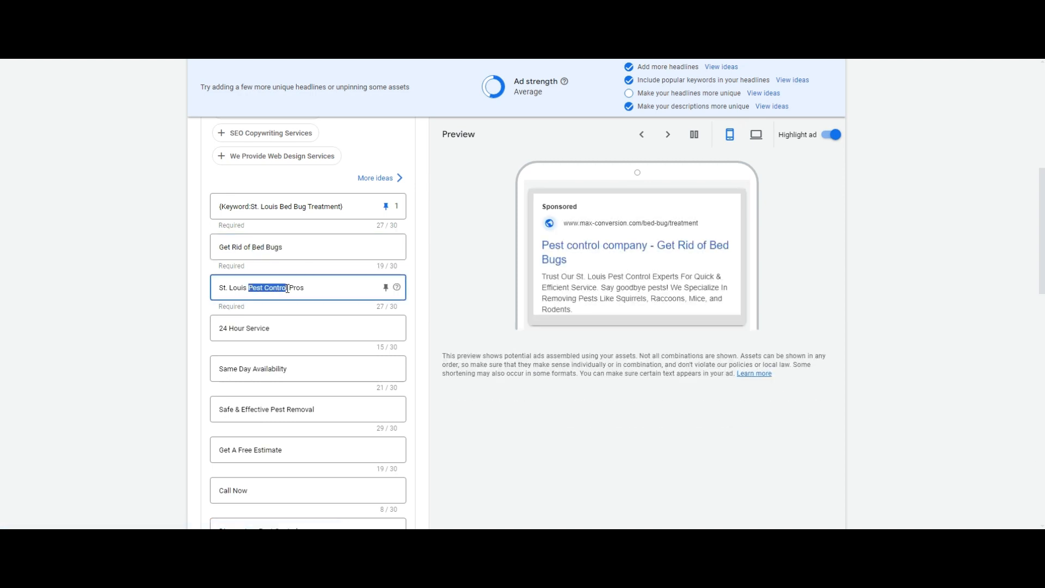
text(Bed Bug)
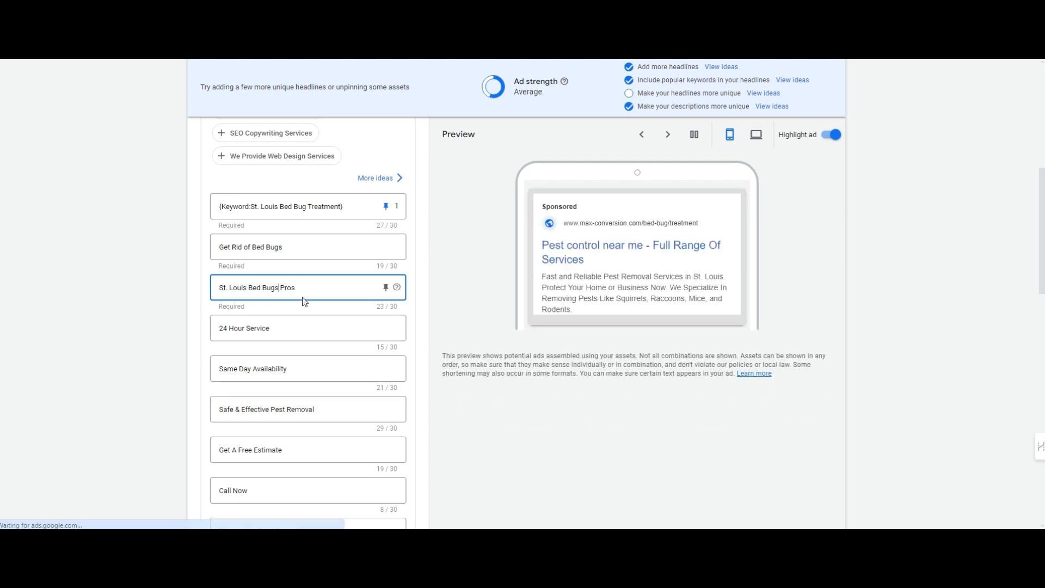
Step: Shorten and reword the "Safe & Effective Pest Removal" headline to "Safe Bed Bug Removal"
scroll(282, 322, down, 2)
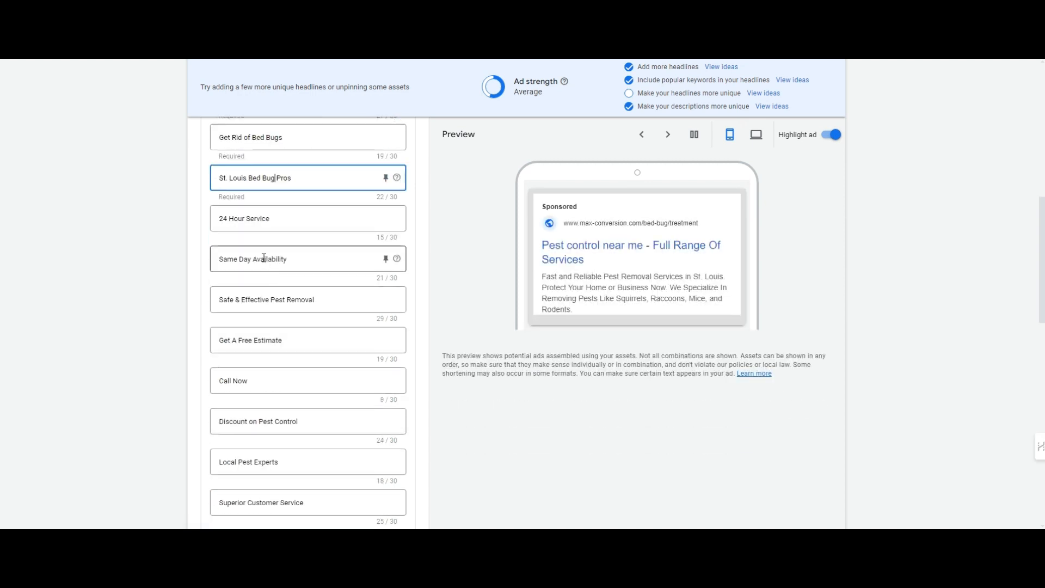
click(278, 300)
double_click(278, 300)
text(Bed Bugs)
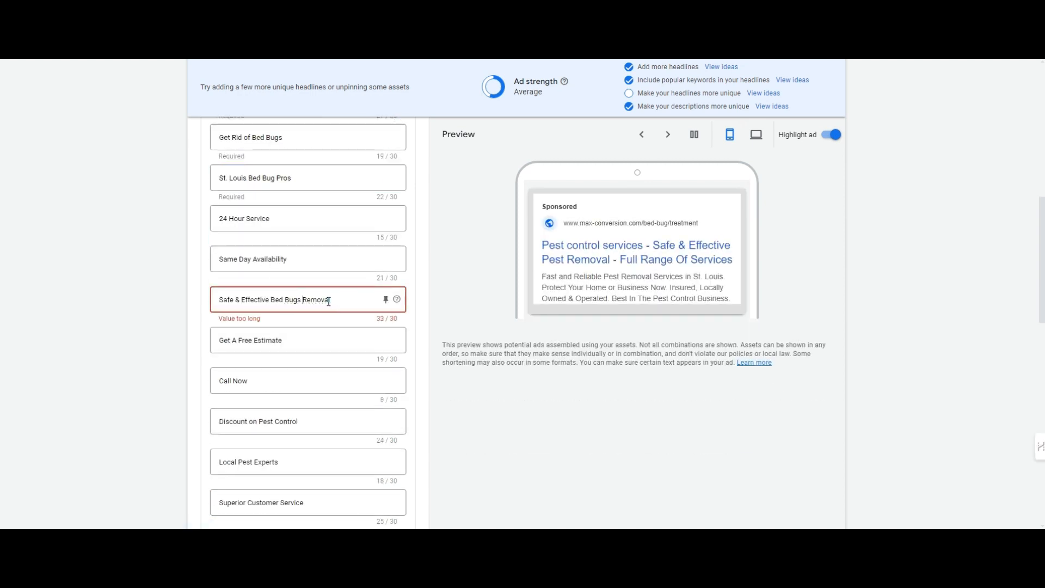
double_click(246, 300)
key(BackSpace)
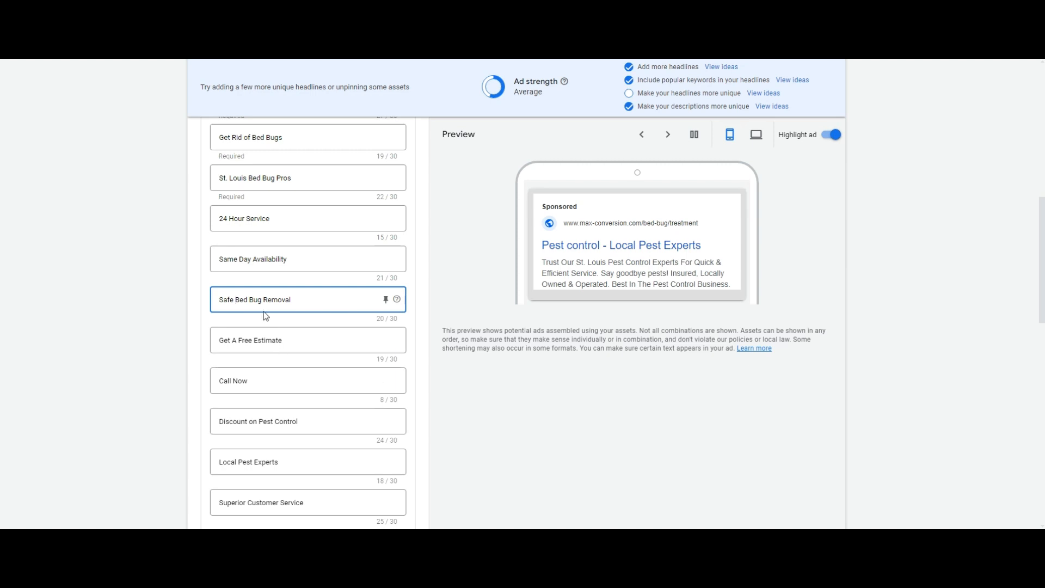
Step: Reword the discount headline to "Discount on Bed Bug Treatment" and the local experts headline to "Local Bed Bug Experts"
scroll(287, 398, down, 1)
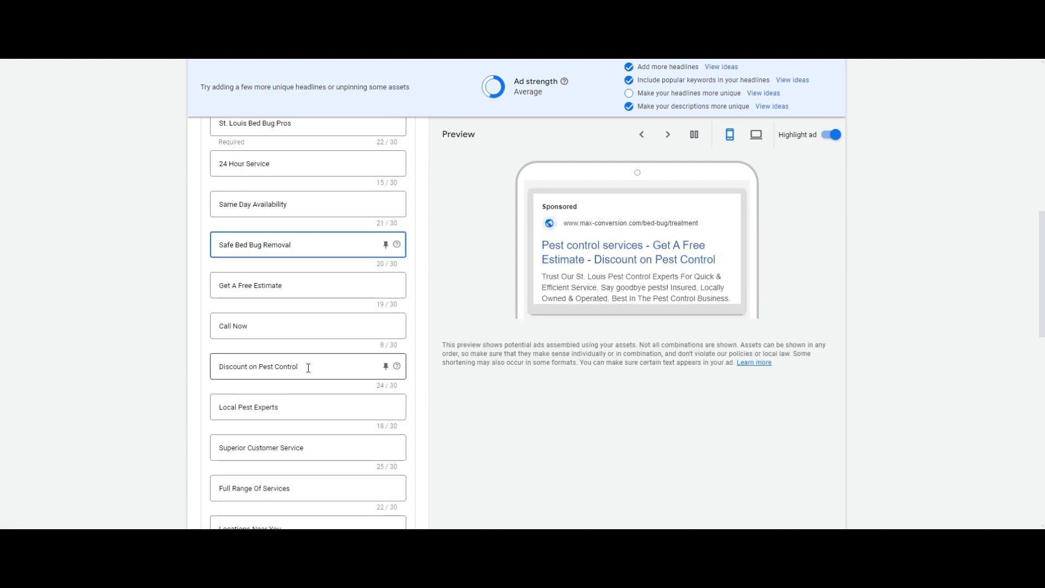
drag(308, 368, 258, 367)
text(Bed Bugs)
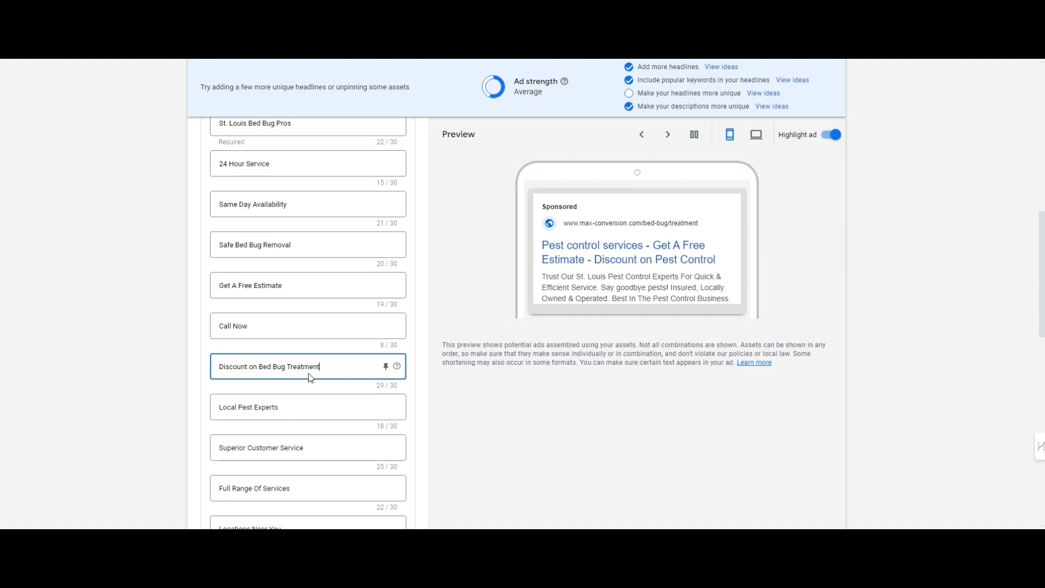
double_click(310, 378)
click(247, 414)
double_click(256, 407)
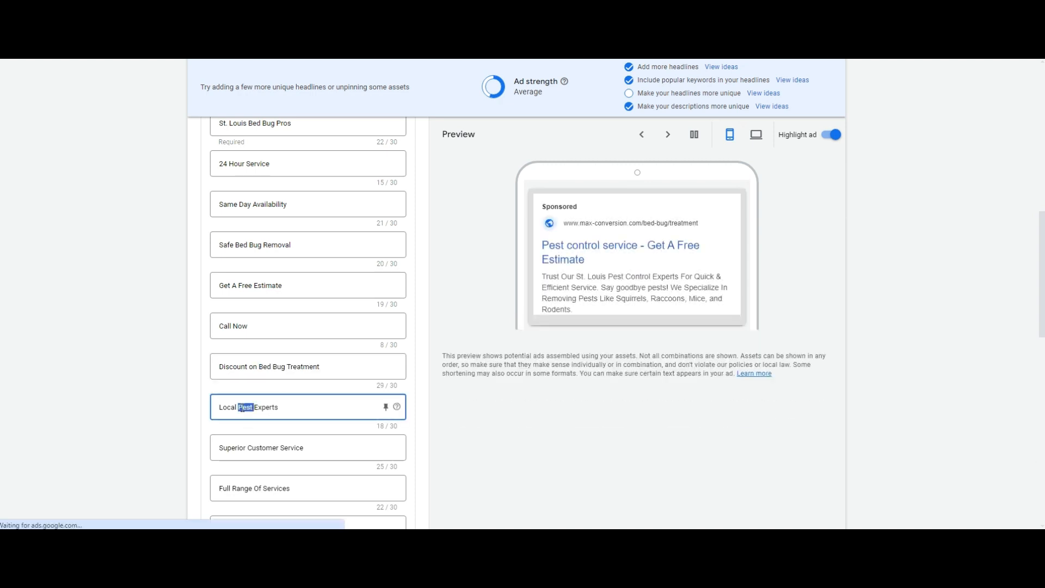
text(Bed Bug)
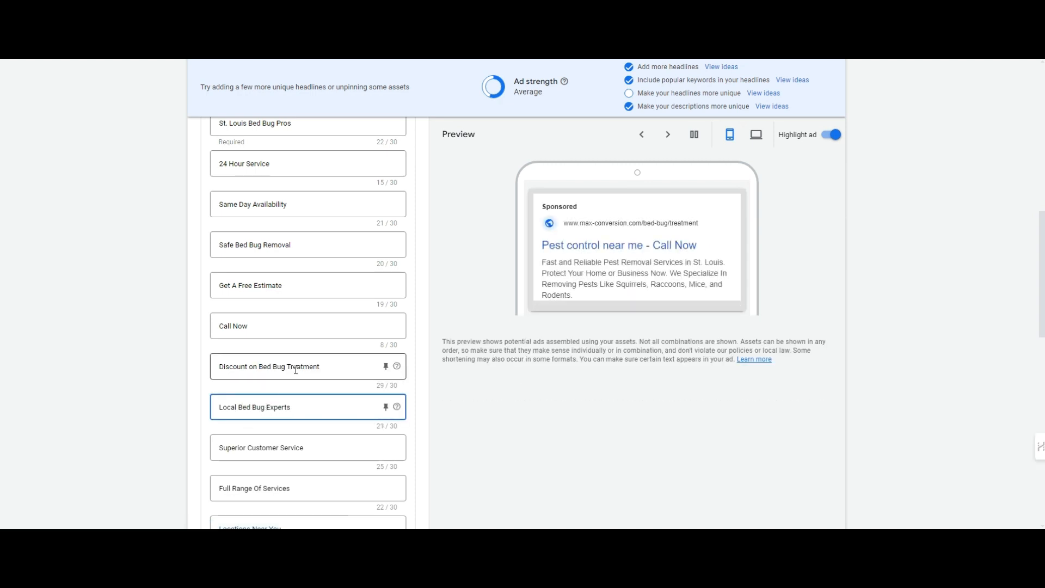
Step: Rewrite the first description as "Trust Our St. Louis Bed Bug Treatment Experts For Safe Service. Say goodbye Bed Bugs!"
scroll(261, 465, down, 2)
scroll(341, 280, down, 5)
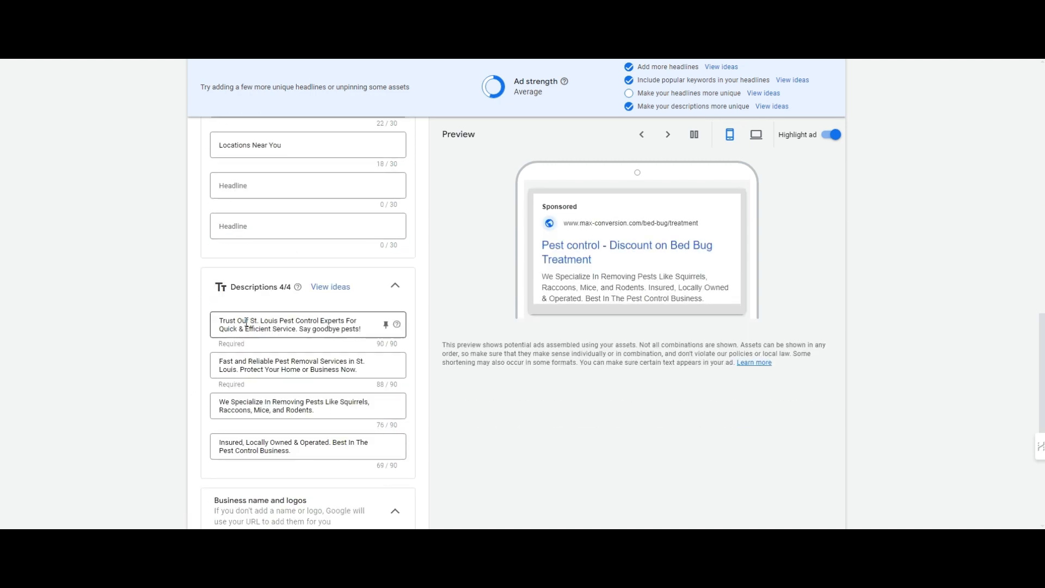
drag(281, 321, 327, 324)
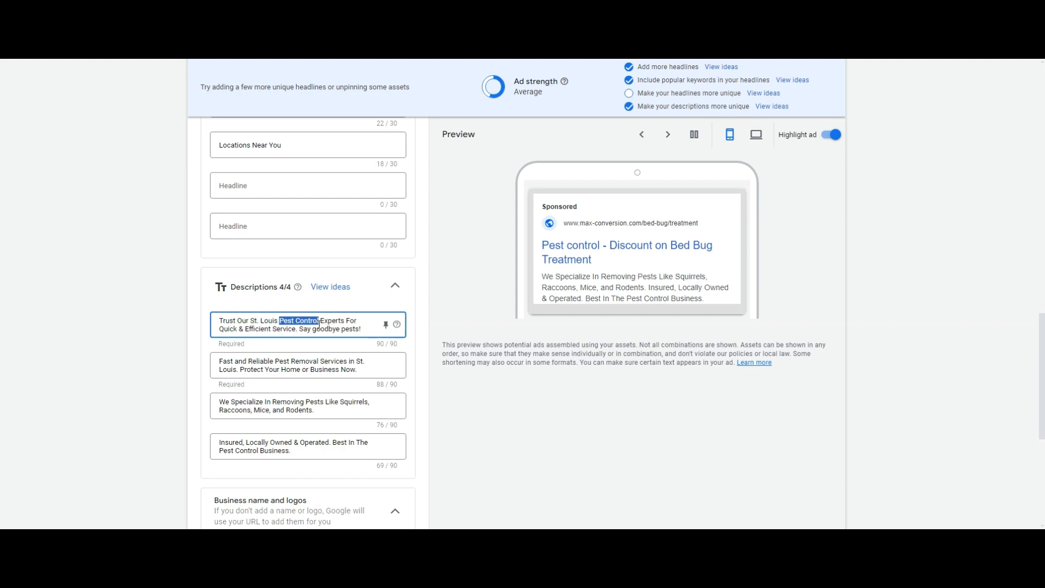
key(ctrl+v)
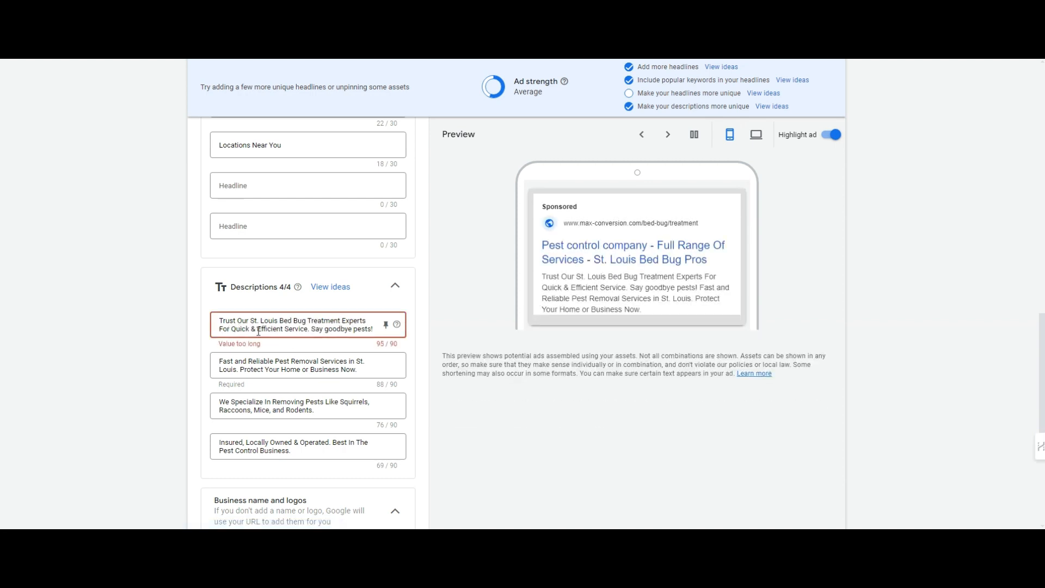
double_click(246, 330)
text(Safe)
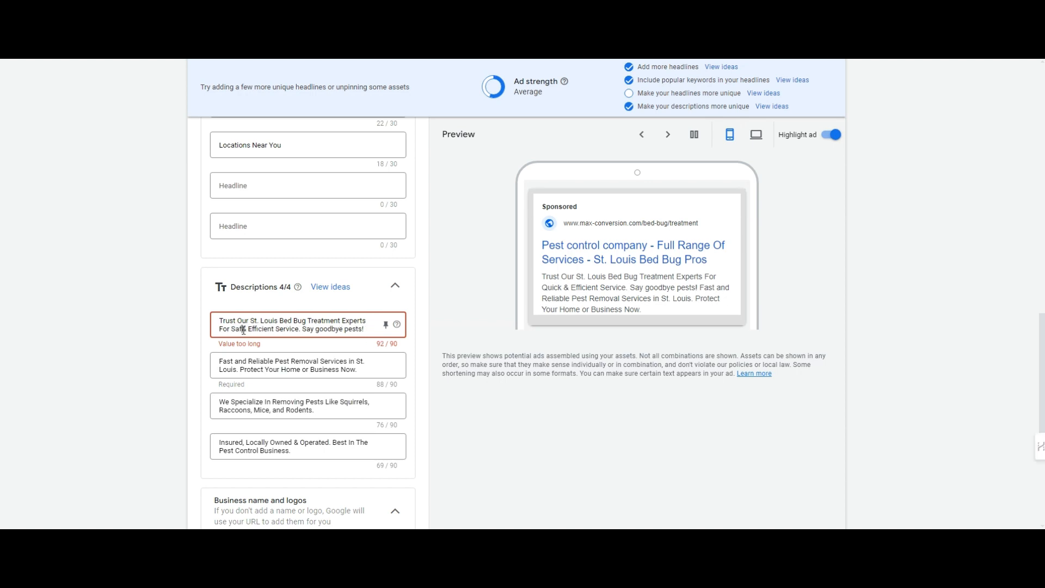
drag(247, 330, 281, 330)
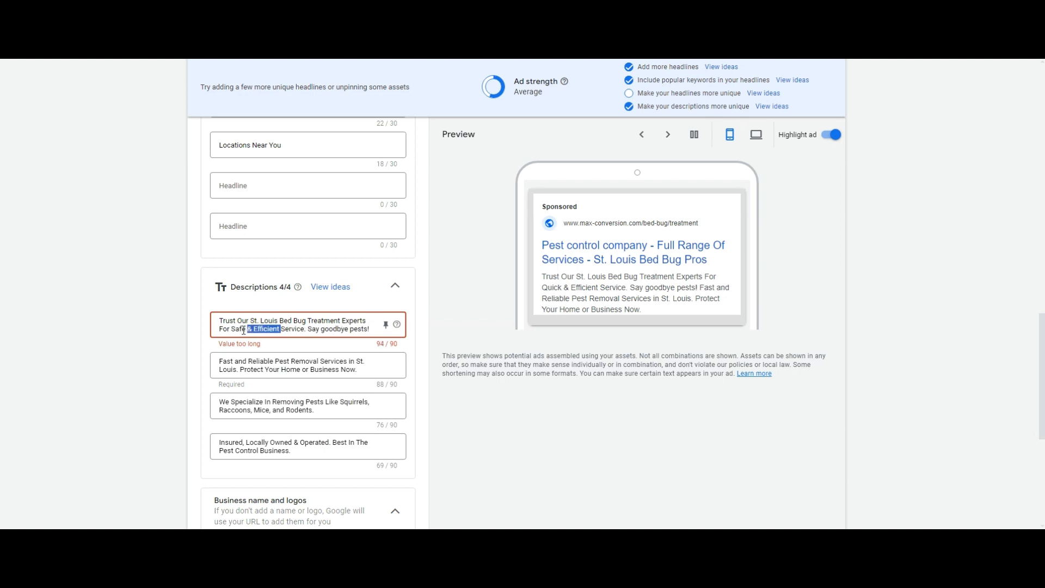
key(BackSpace)
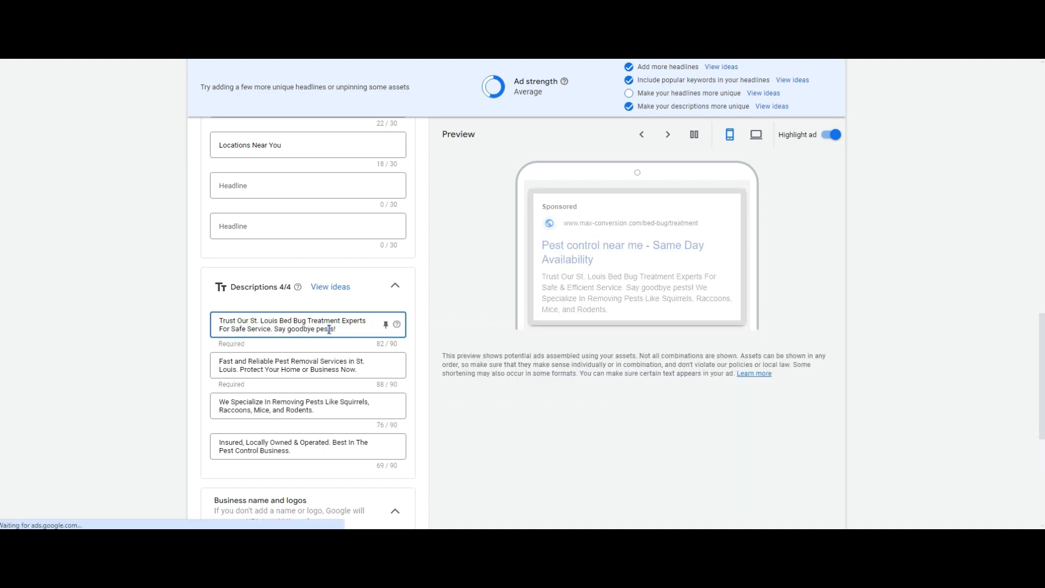
double_click(328, 330)
text(Bed Bugs)
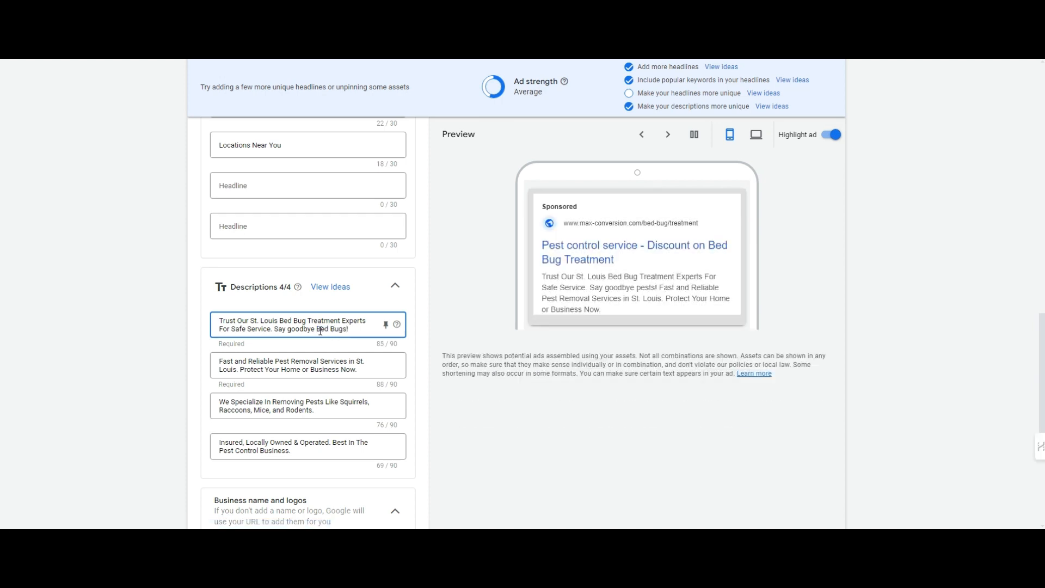
Step: Capitalize "Goodbye" in the first description and replace "Pest Removal Services" with "Bed Bug Treatment" in the second description
click(290, 330)
key(BackSpace)
text(G)
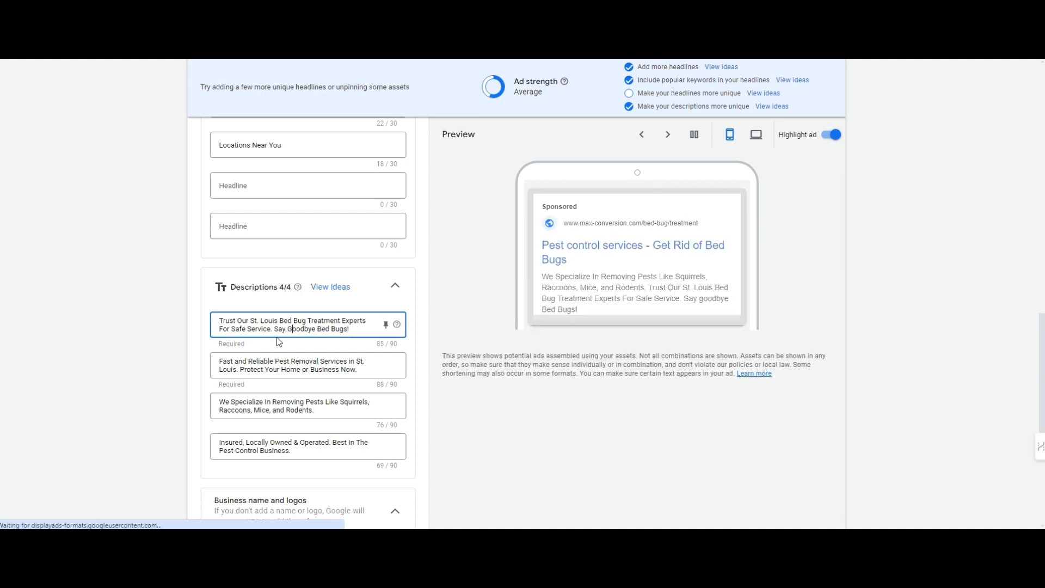
drag(275, 361, 310, 362)
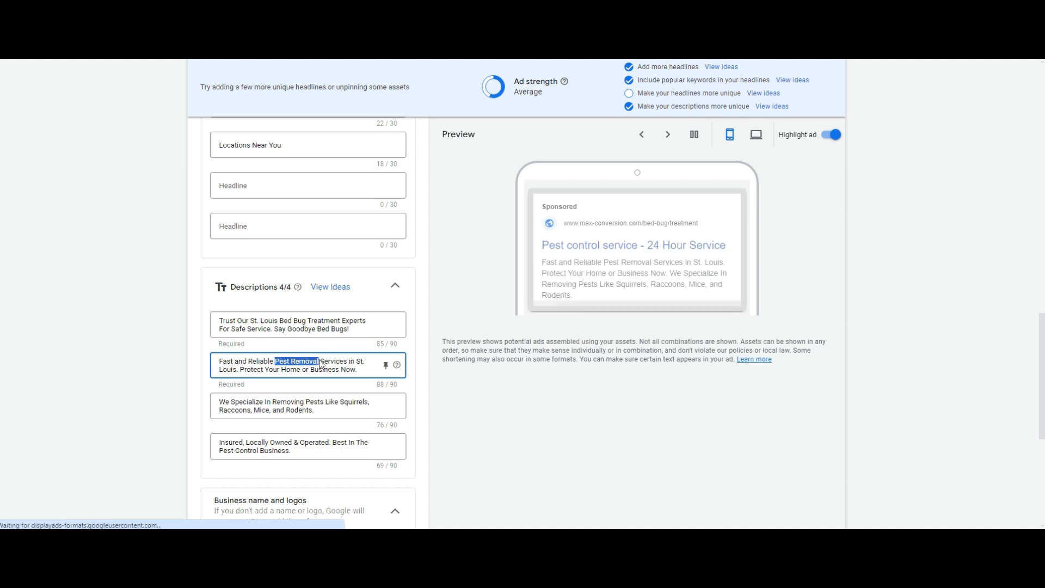
text(Bed Bug Treatment)
key(BackSpace)
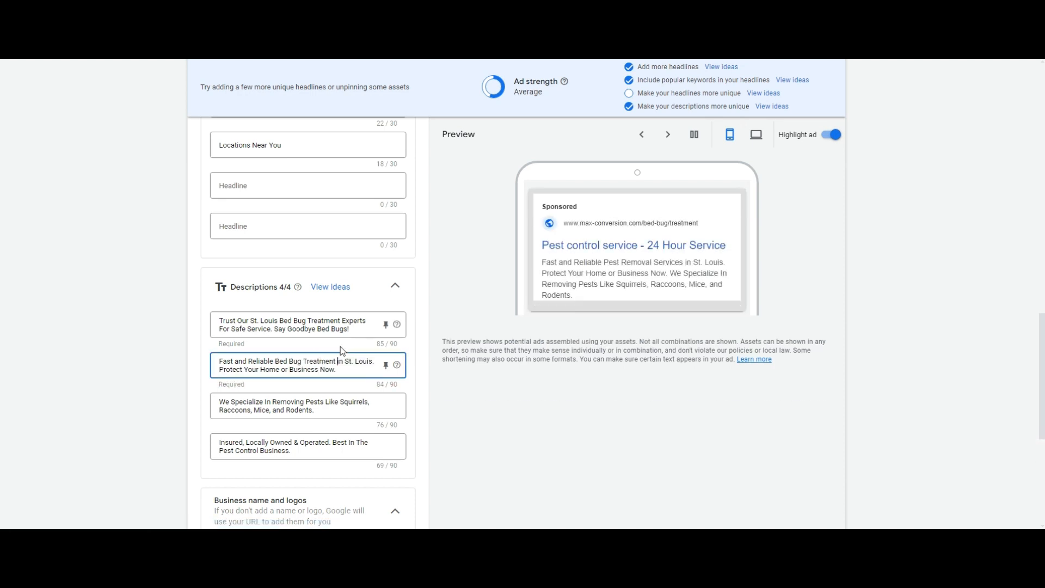
click(314, 403)
double_click(315, 402)
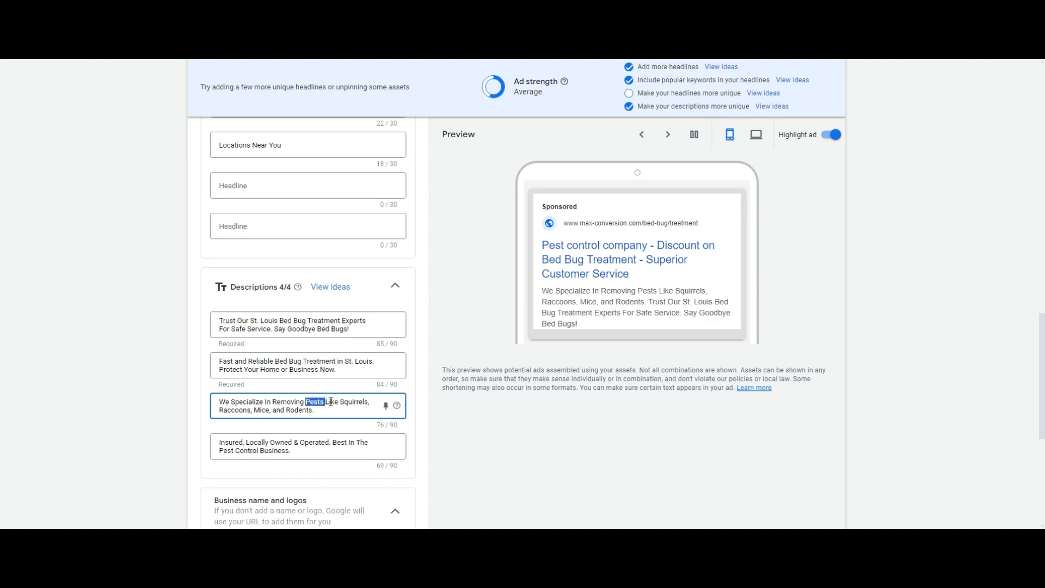
triple_click(331, 402)
click(330, 402)
Step: Pin the first description to position 1, and the second and "Insured, Locally Owned & Operated" descriptions to position 2
click(385, 324)
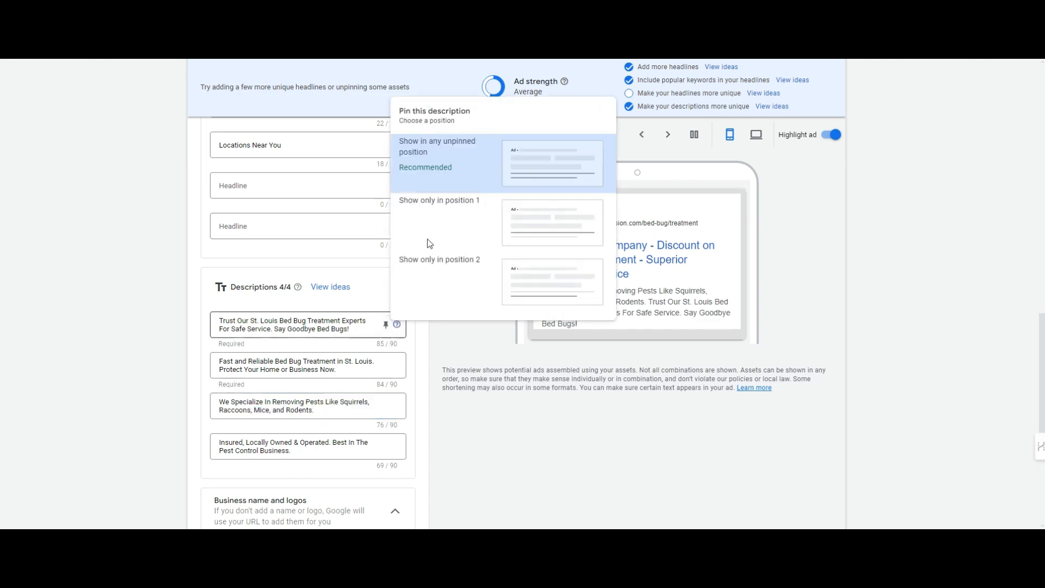
click(427, 243)
click(385, 364)
click(444, 240)
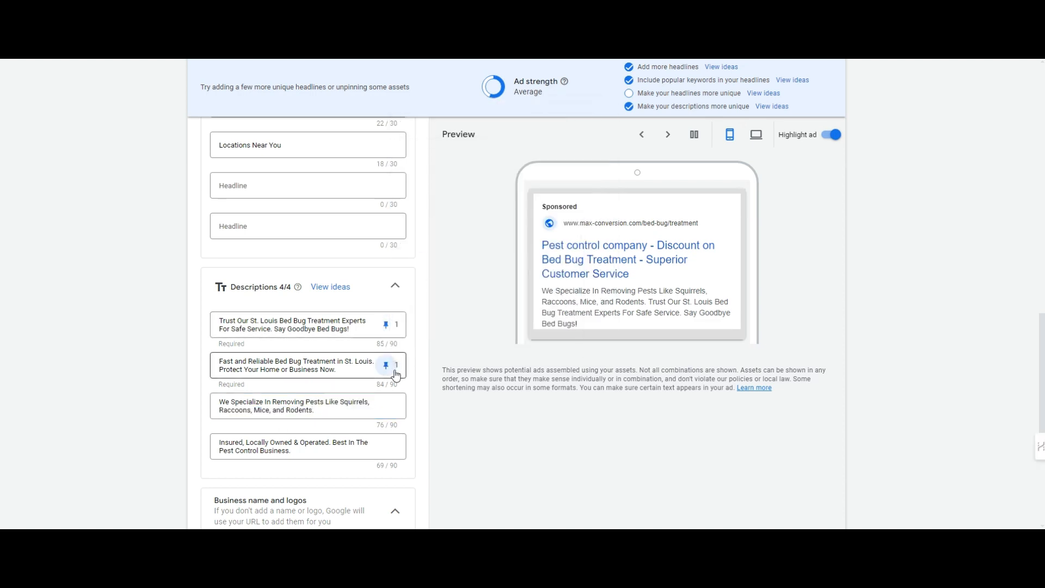
click(396, 374)
click(427, 321)
scroll(392, 364, down, 2)
drag(292, 341, 255, 332)
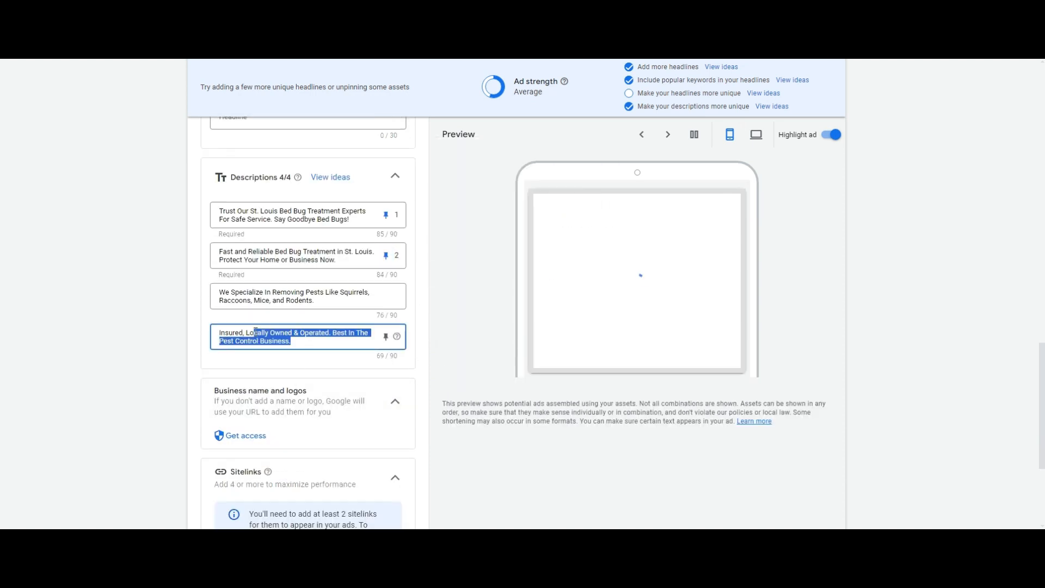
click(385, 336)
click(469, 268)
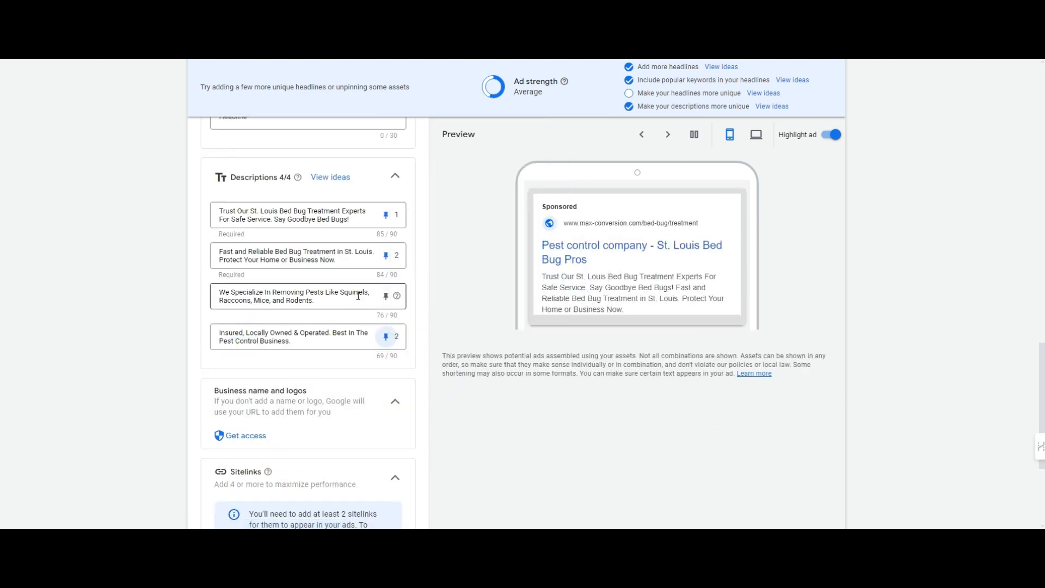
Step: Clear the third description about squirrels, raccoons, mice and rodents, and save the ad
triple_click(358, 296)
key(BackSpace)
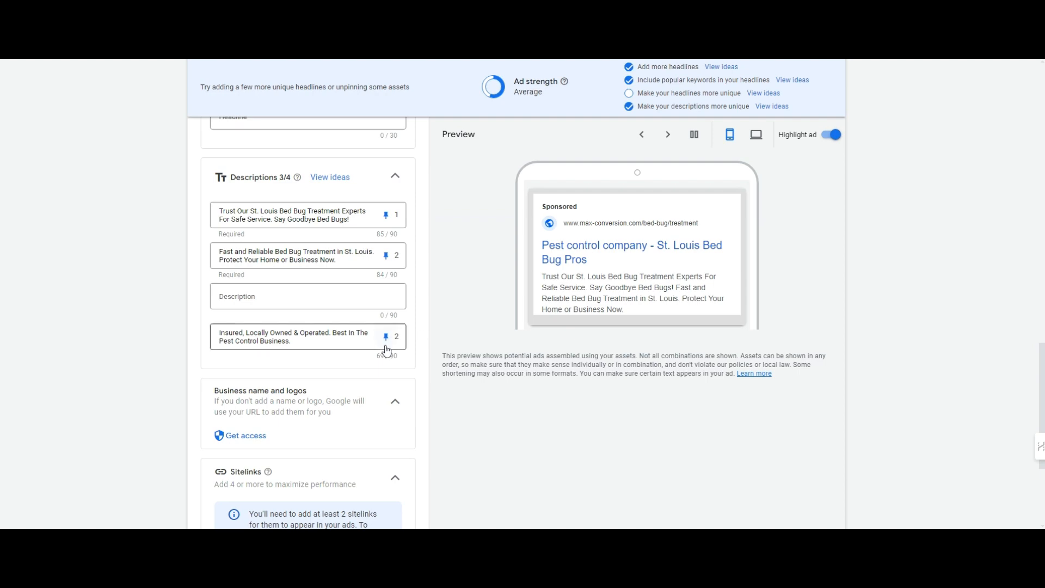
scroll(327, 403, down, 5)
click(209, 479)
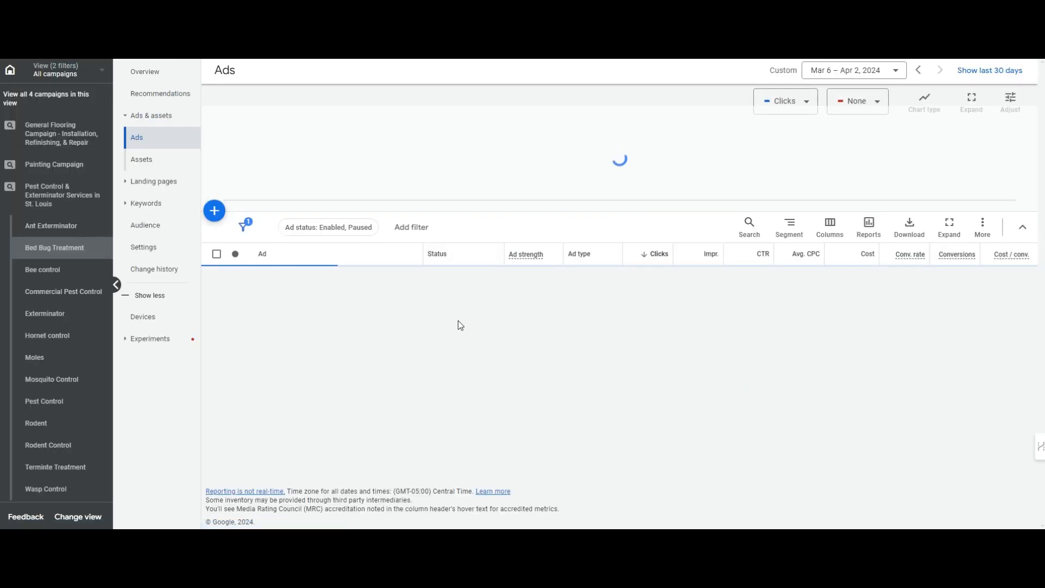
Step: Remove all the pest control keywords from the Bed Bug Treatment ad group
click(175, 235)
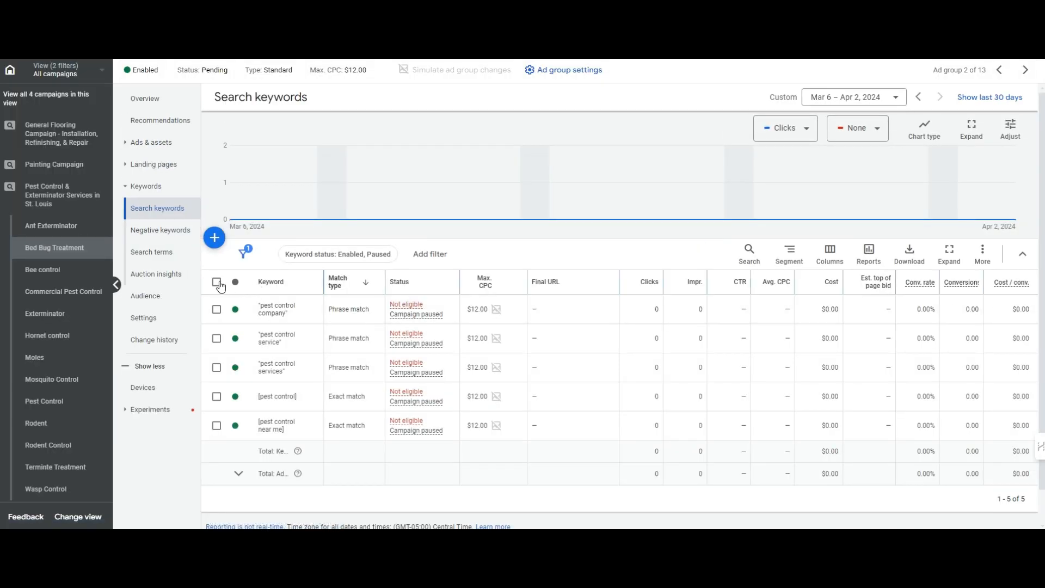
click(217, 282)
click(286, 253)
click(201, 240)
click(627, 316)
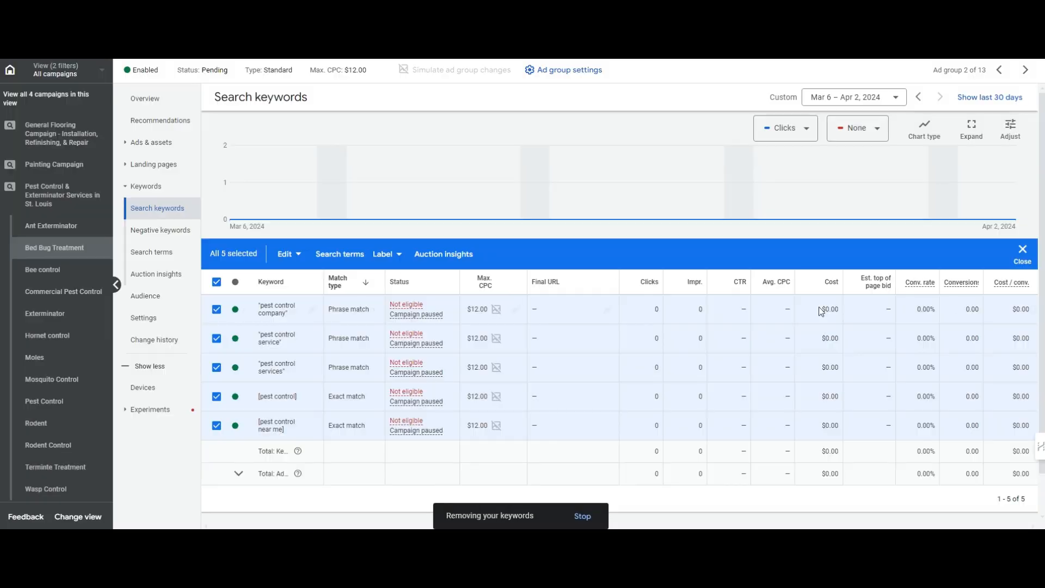
Step: Get keyword ideas for "bed beg treatment" in the new keyword form and enter that phrase in the keyword list
mouse_move(961, 287)
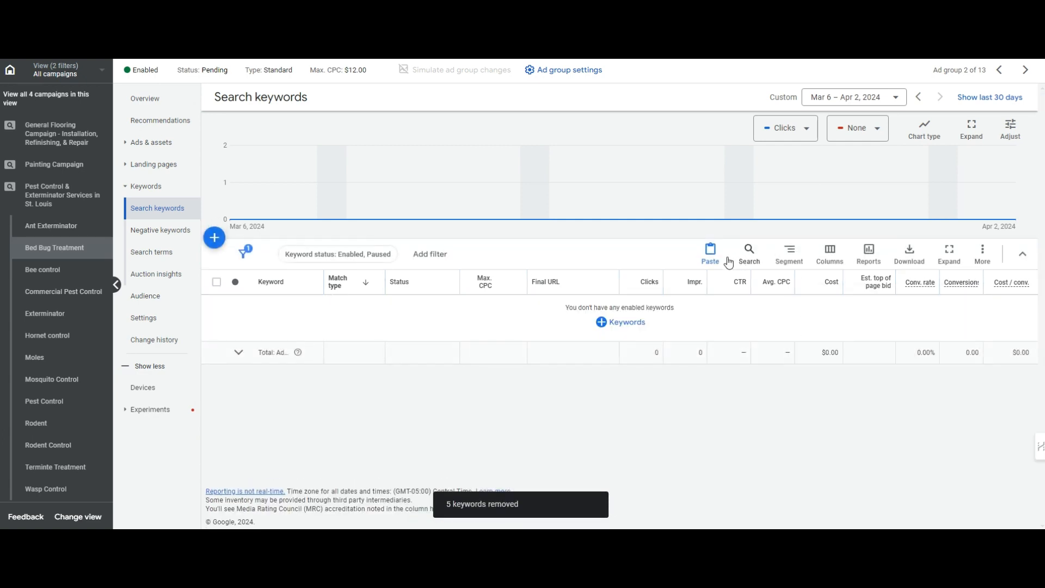
click(218, 241)
click(506, 234)
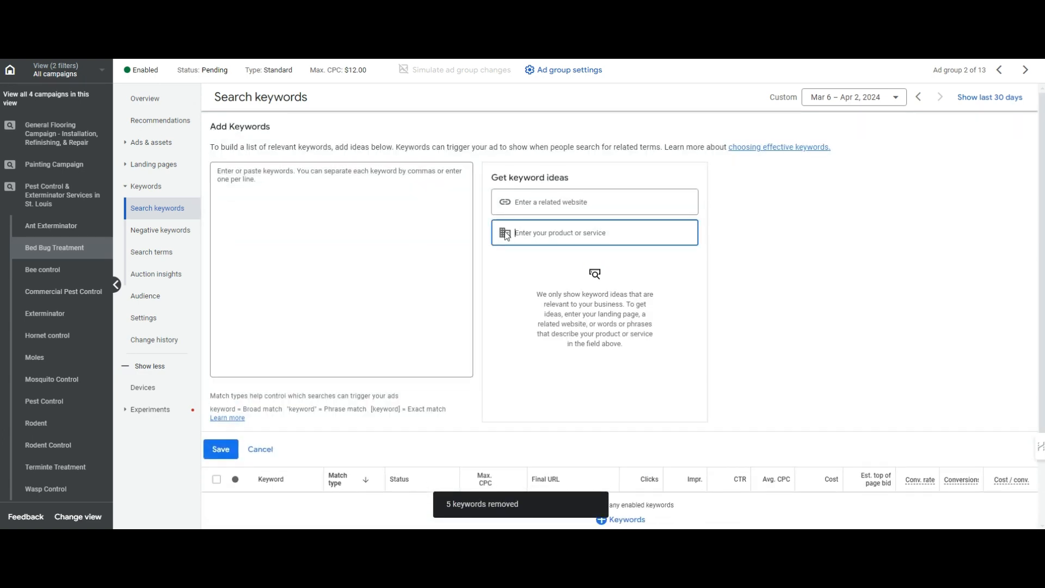
text(bed beg treatment)
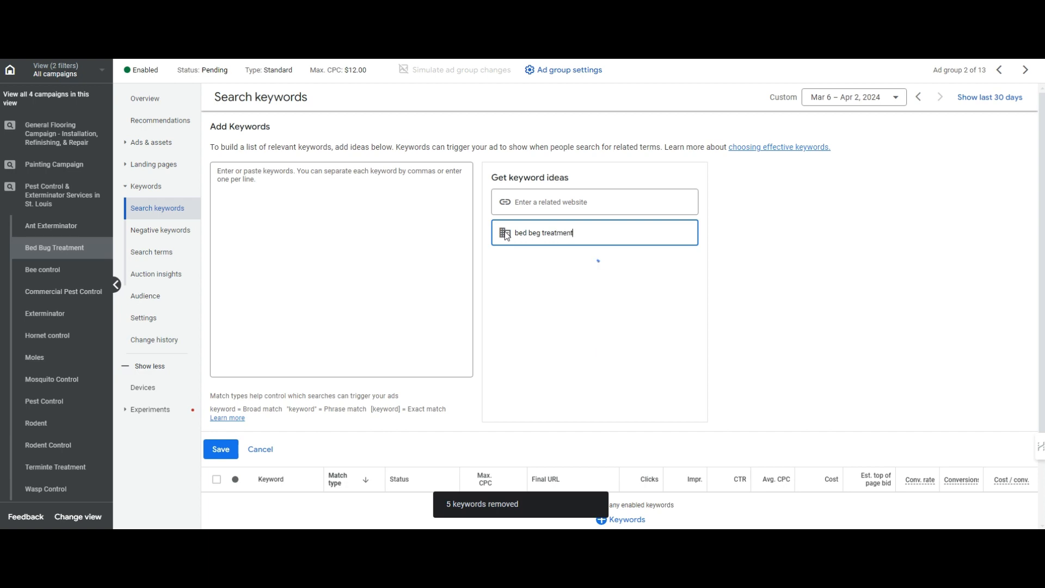
key(ctrl+a)
key(ctrl+c)
click(310, 235)
key(ctrl+v)
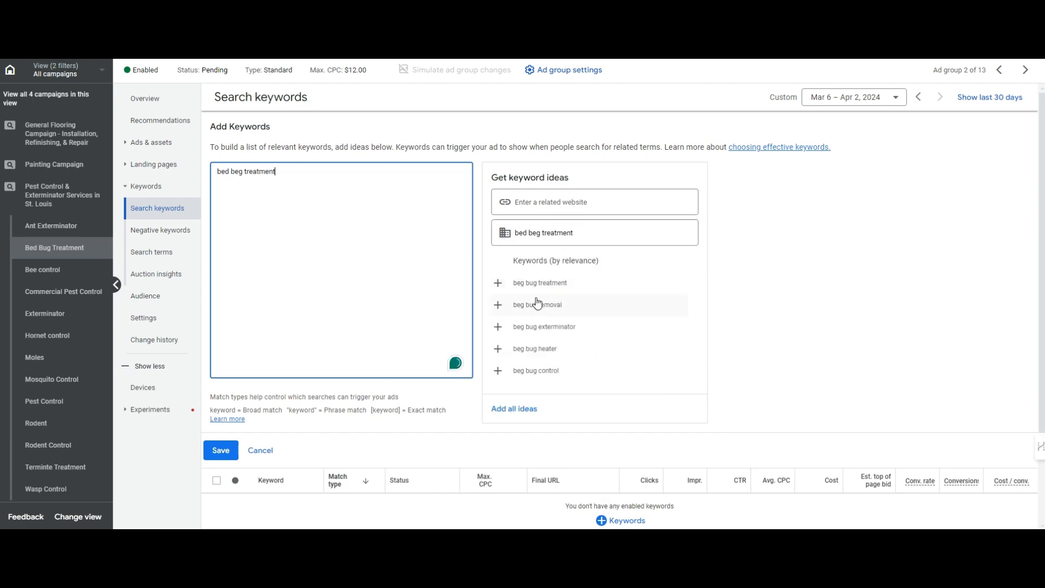
Step: Add the suggested keywords beg bug removal and beg bug exterminator, plus the phrase-match keyword "bed bug company"
click(543, 303)
click(555, 306)
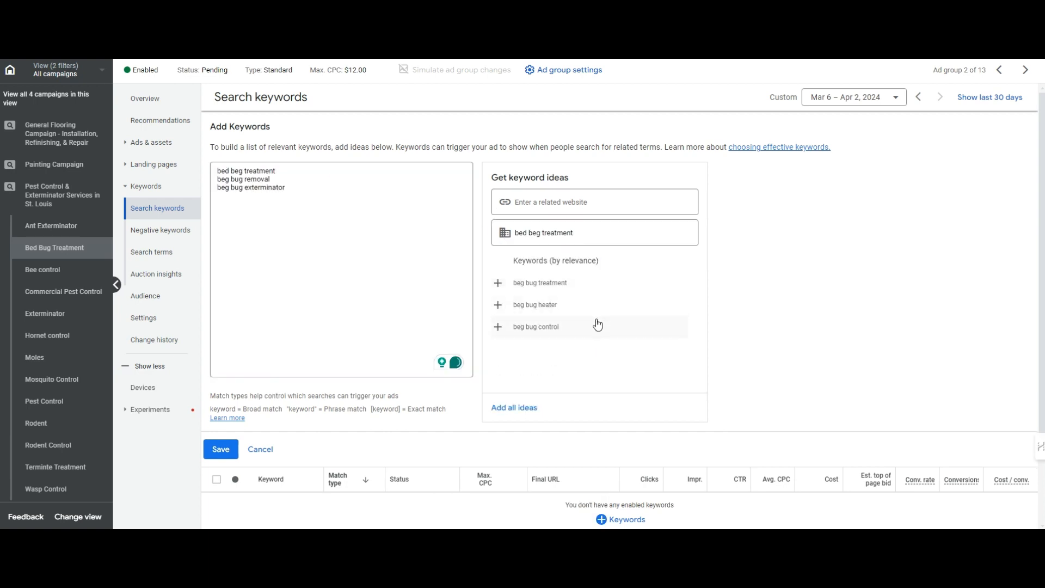
click(389, 269)
key(Return)
text(bed bu)
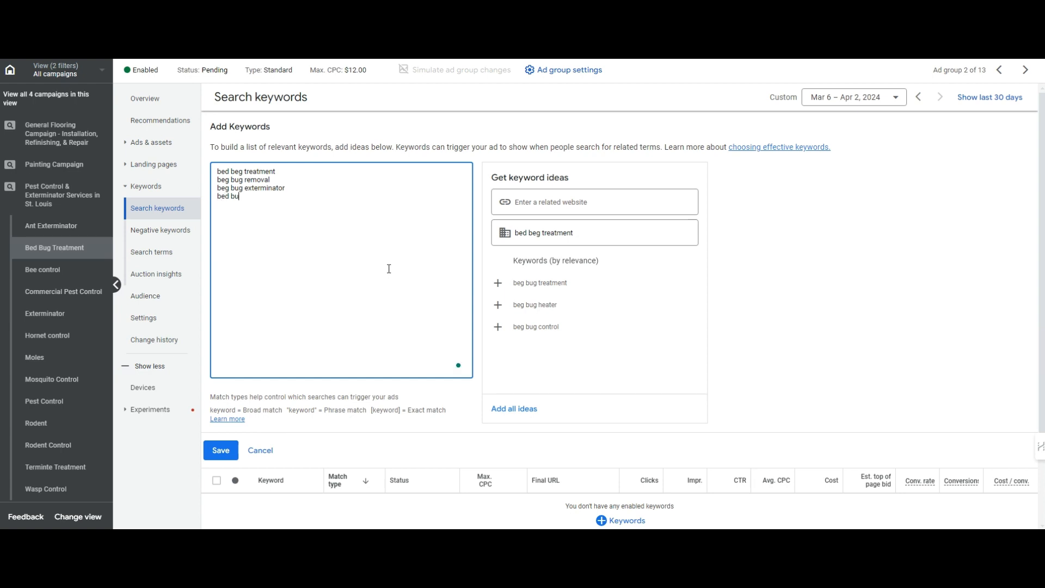
text(g company")
key(Home)
text(")
key(Up)
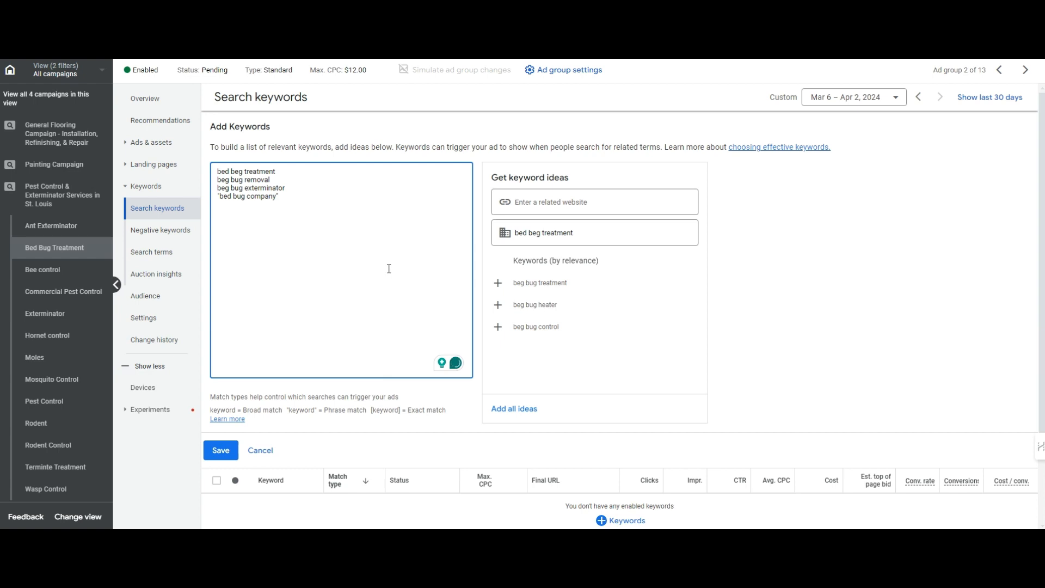
Step: Duplicate the "bed bug company" keyword on a new line and reword the copy as "bed bug removal company"
drag(318, 196, 216, 201)
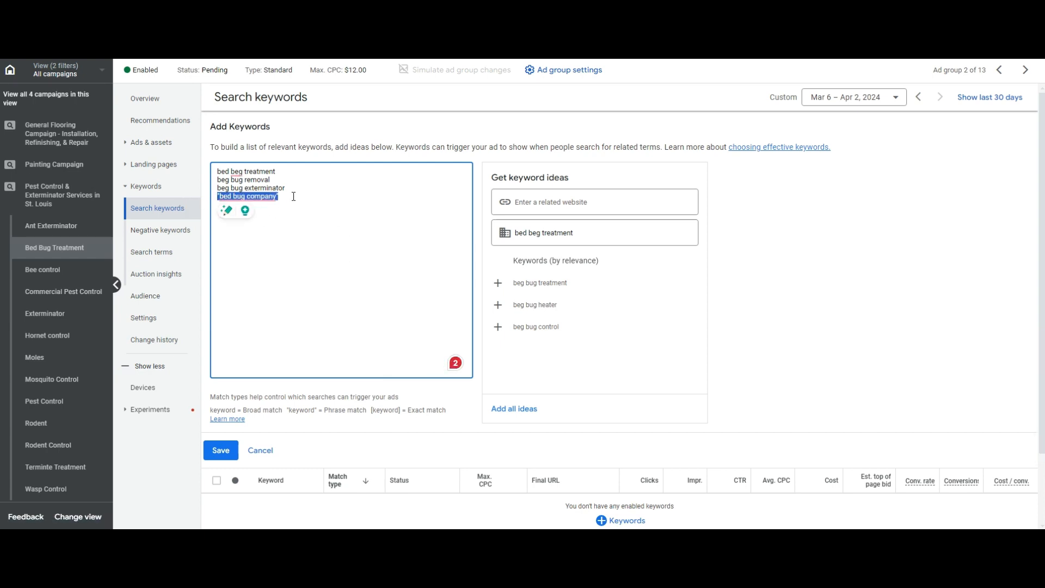
key(ctrl+c)
key(End)
key(Return)
key(ctrl+v)
key(ctrl+Left)
text(remo)
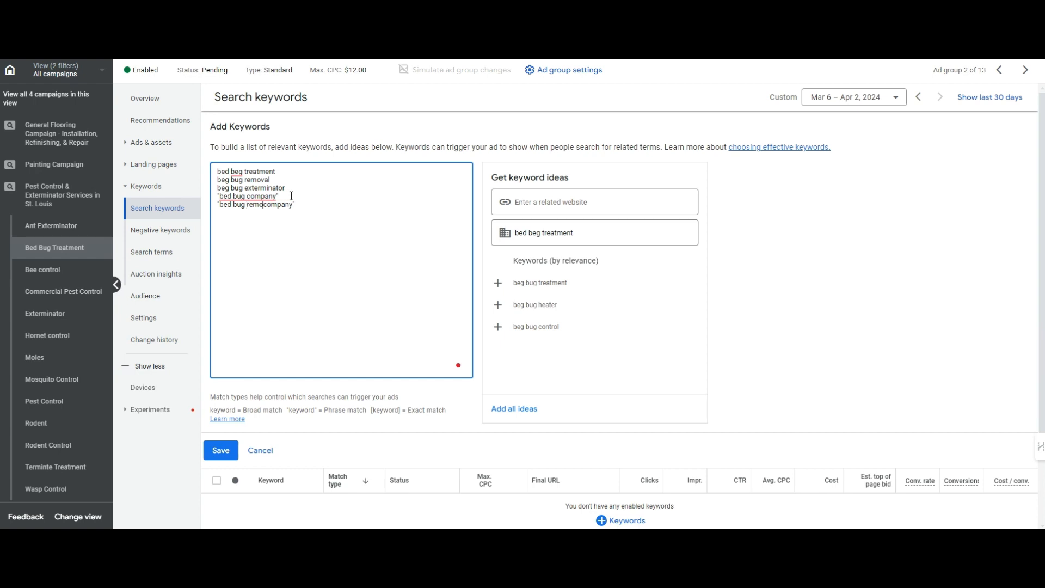
text(val)
Step: Add the phrase-match keyword "bed bug treatment company" on a new line of the keyword list
key(End)
key(ctrl+shift+Left)
key(ctrl+shift+Left)
key(ctrl+shift+Left)
key(ctrl+shift+Left)
key(ctrl+shift+Left)
key(ctrl+shift+Left)
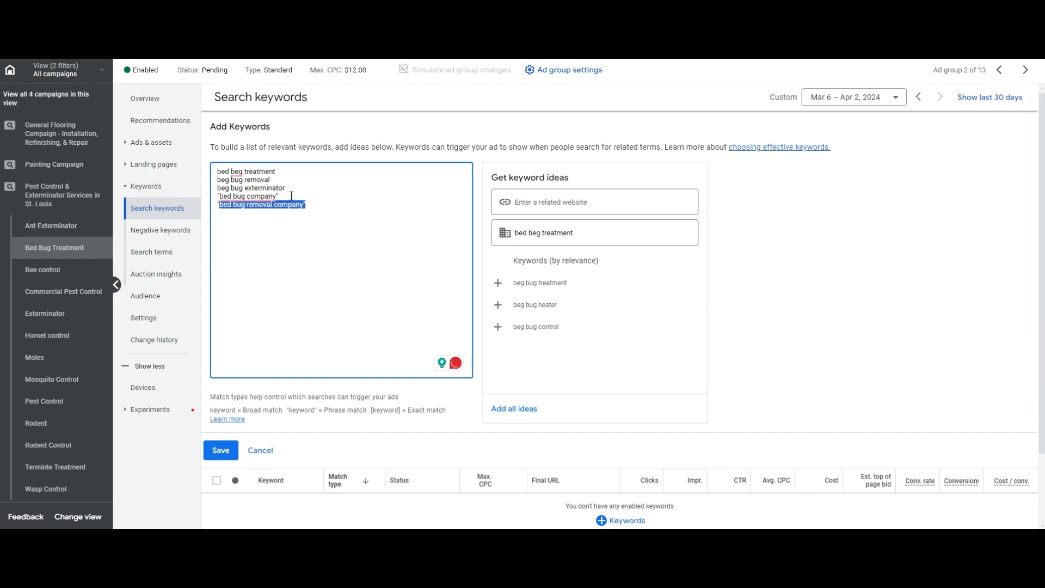
key(ctrl+c)
key(End)
key(Return)
key(ctrl+v)
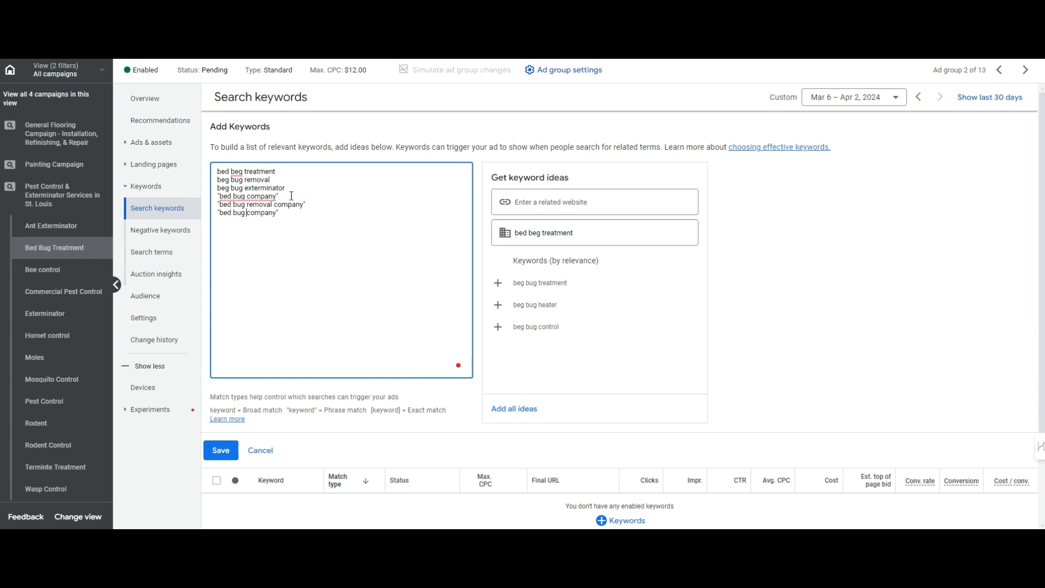
text(treatment)
Step: Convert the first three keywords, covering treatment, removal and exterminator, to phrase match by enclosing each in quotation marks
click(281, 179)
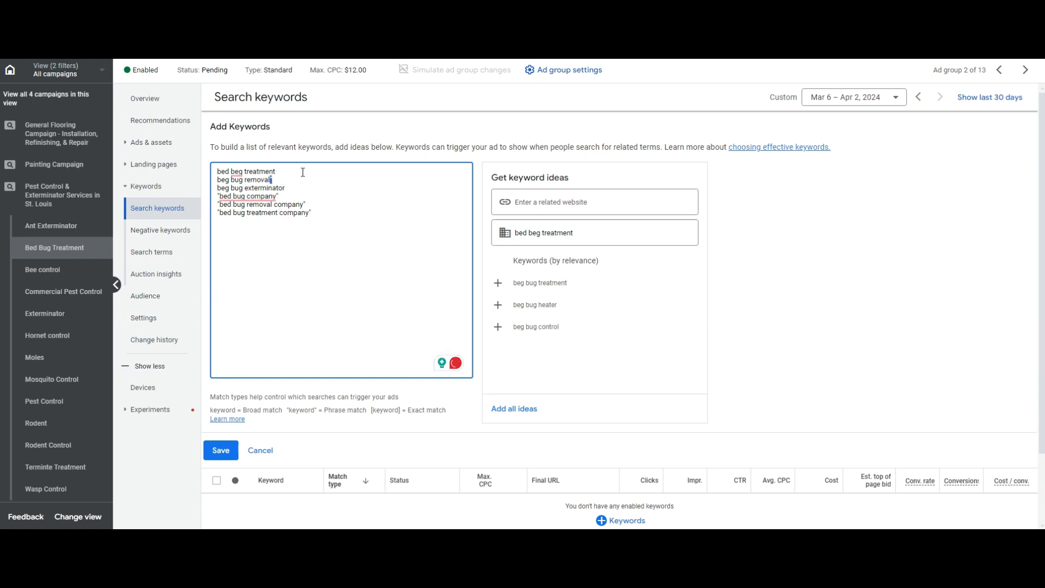
text(")
click(303, 172)
key(ctrl+Left)
text(")
key(Down)
key(Left)
text(")
key(Down)
key(Left)
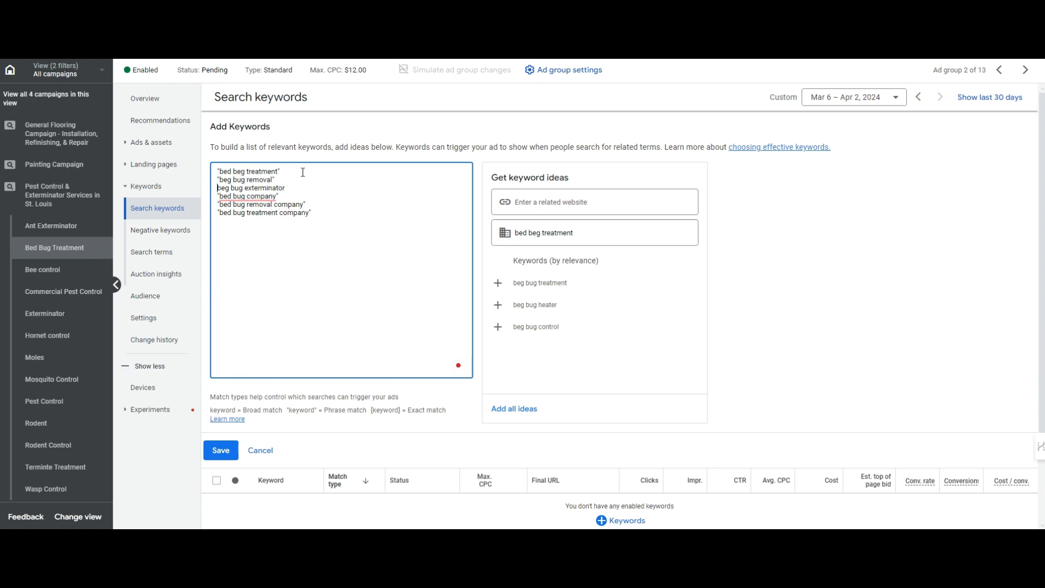
text(")
key(ctrl+Right)
key(ctrl+Right)
key(Left)
Step: Add the phrase-match keyword "get rid of bed bugs" at the end of the list and save the keywords
key(Down)
key(Down)
text("get rid of bed bud)
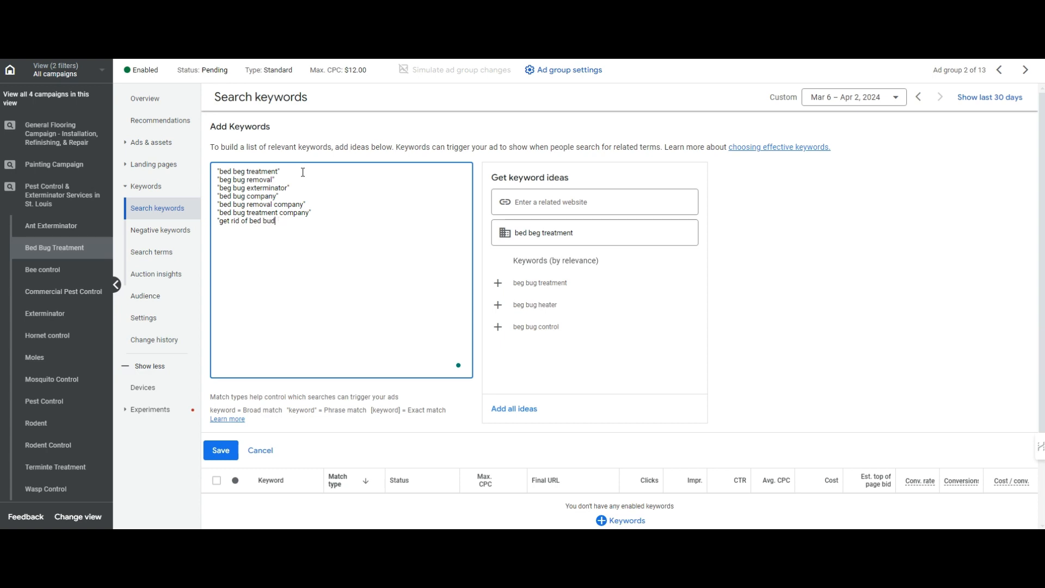
drag(294, 222, 191, 226)
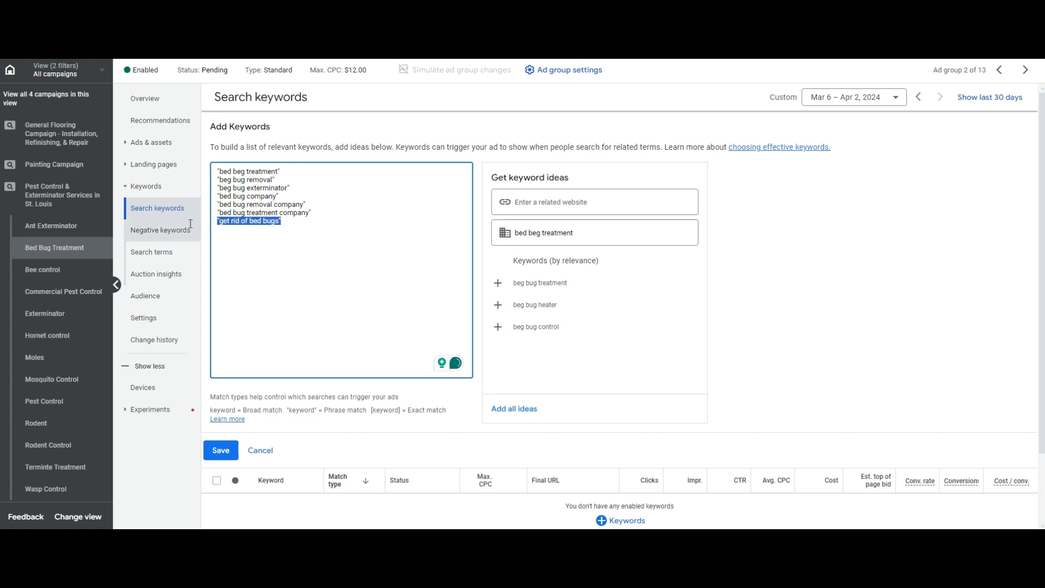
click(330, 229)
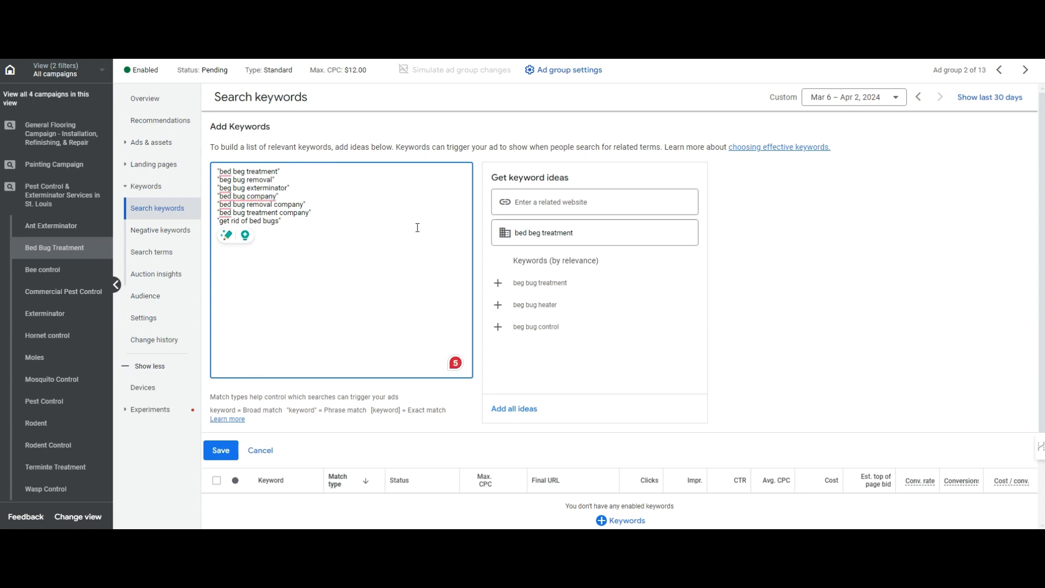
drag(381, 234, 217, 226)
click(299, 230)
drag(219, 169, 366, 240)
click(367, 240)
click(219, 453)
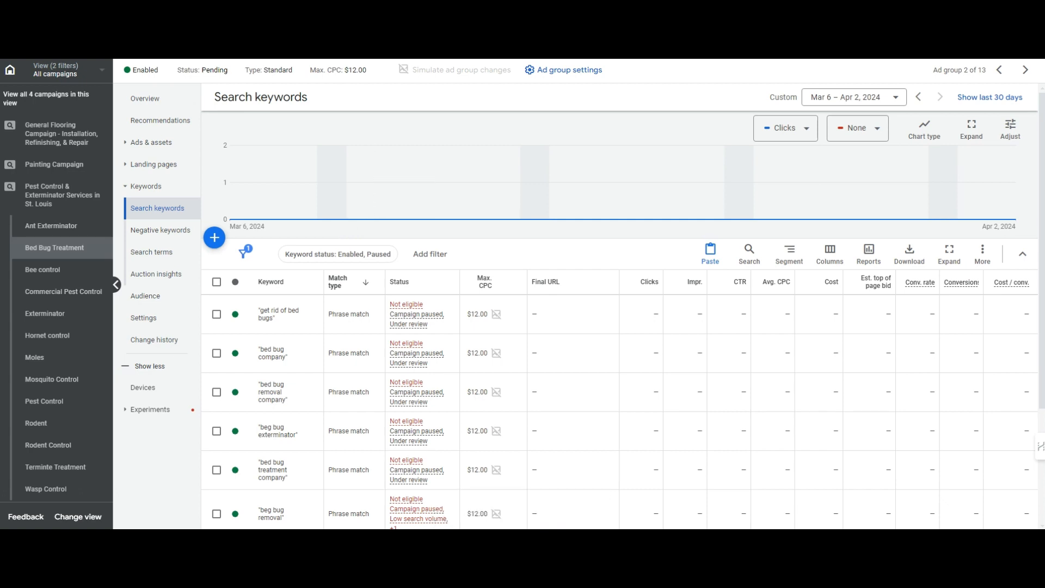
Step: Check the Notepad list for the next ad group, and remove all keywords from the Commercial Pest Control ad group in Google Ads
key(alt+Tab)
double_click(986, 160)
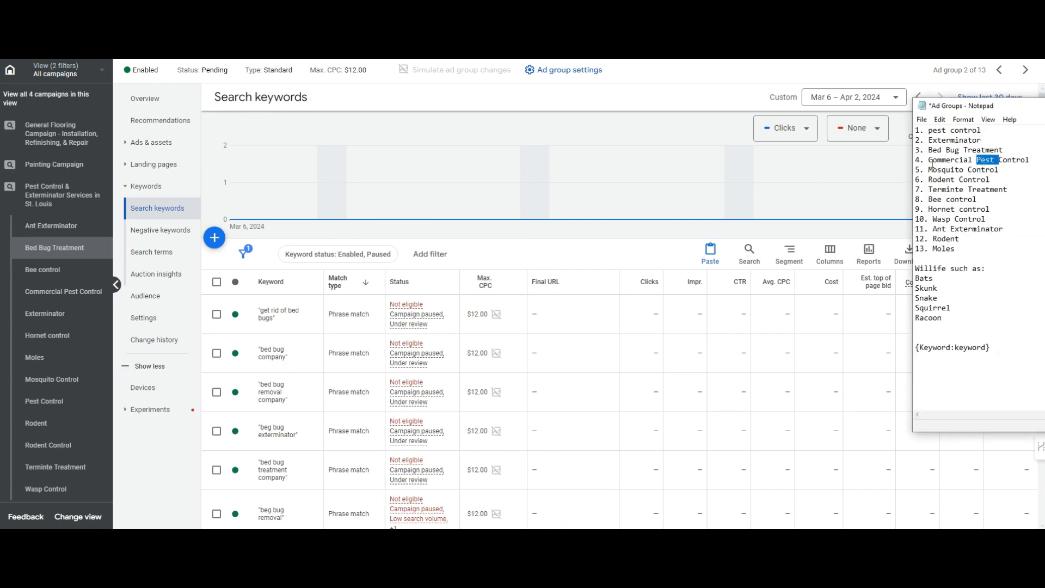
drag(933, 160, 1031, 160)
key(alt+Tab)
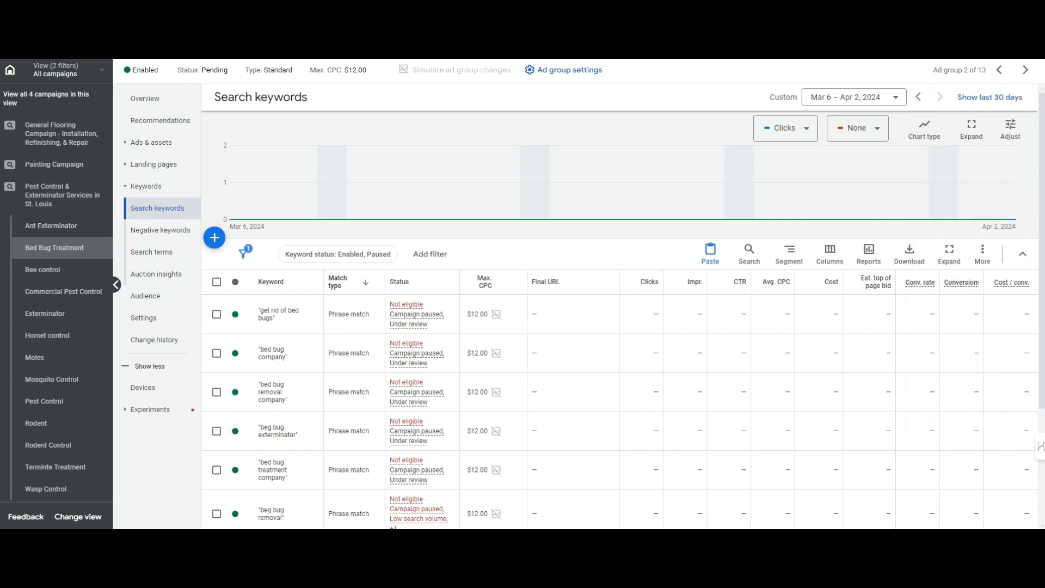
click(63, 291)
click(216, 282)
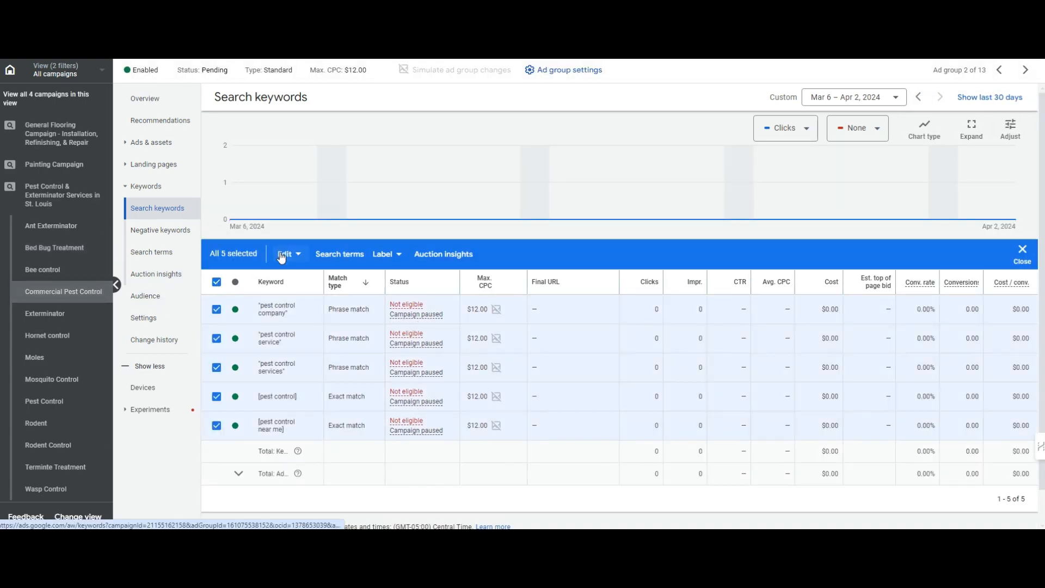
click(284, 254)
click(194, 228)
click(627, 317)
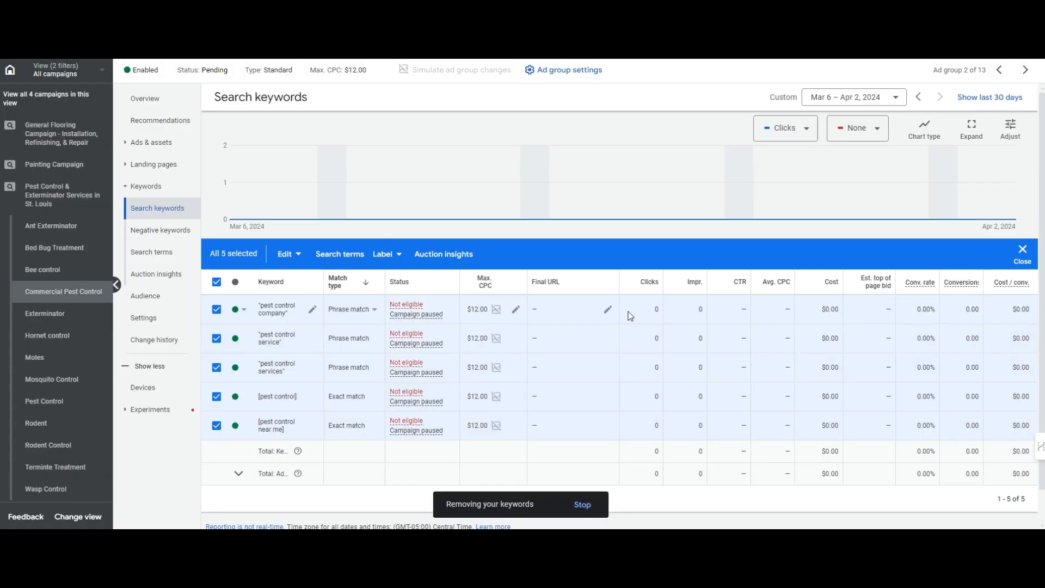
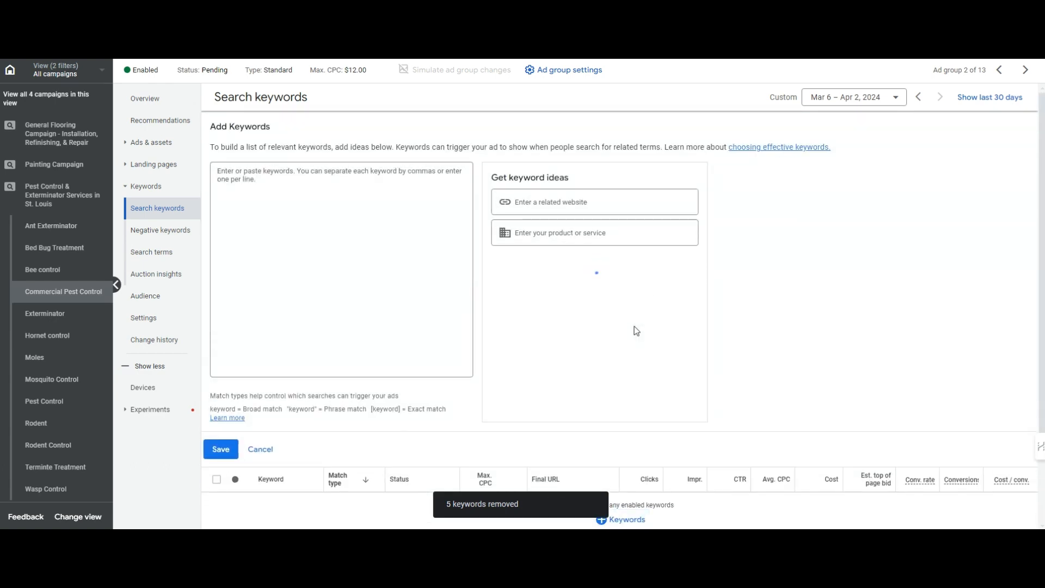
Step: Get keyword ideas for "mosquito control" and add mosquito control, mosquito control near me and mosquito treatment to the keyword list
click(350, 275)
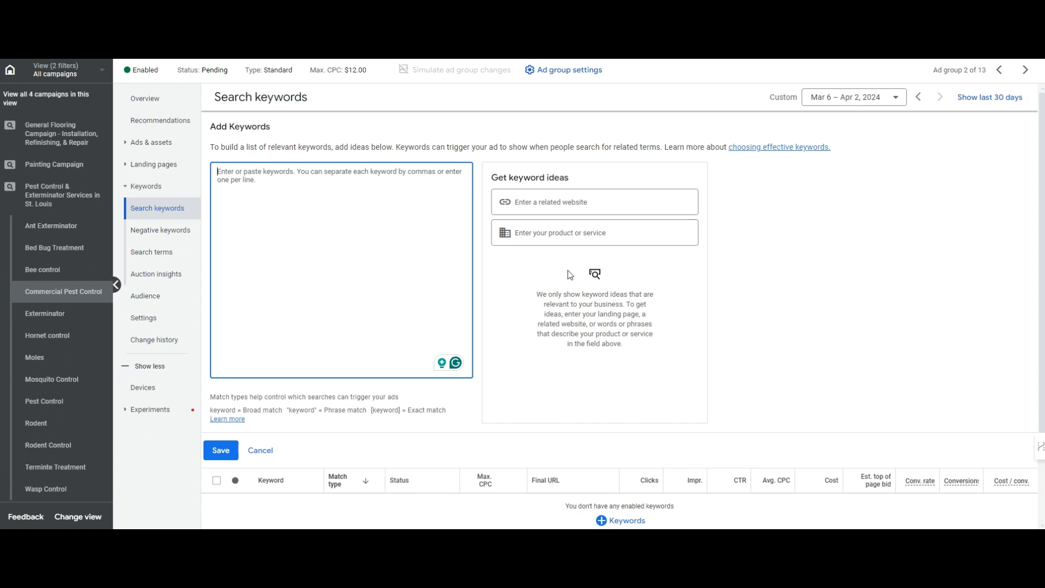
click(561, 234)
text(md)
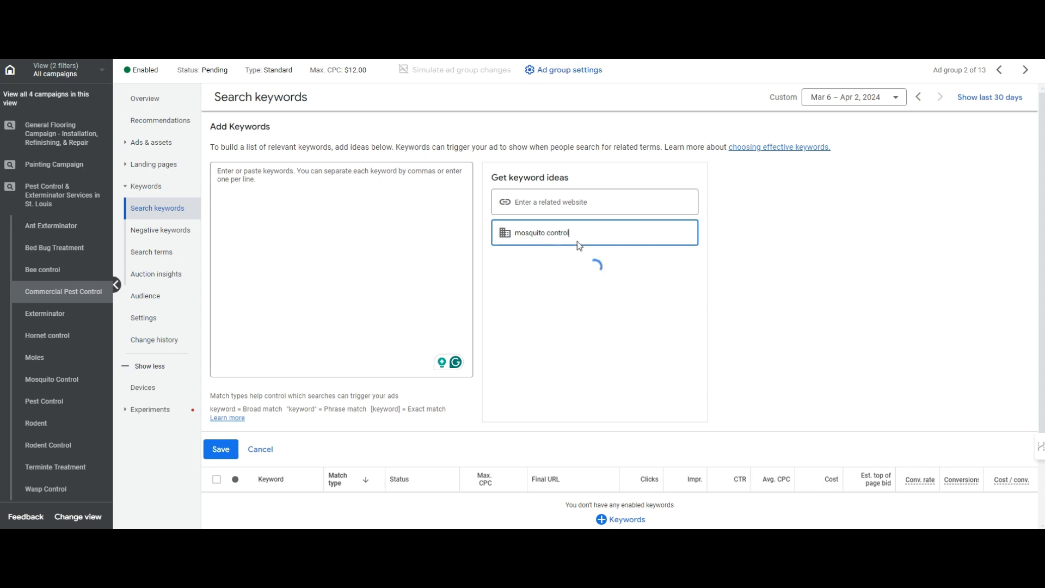
click(566, 283)
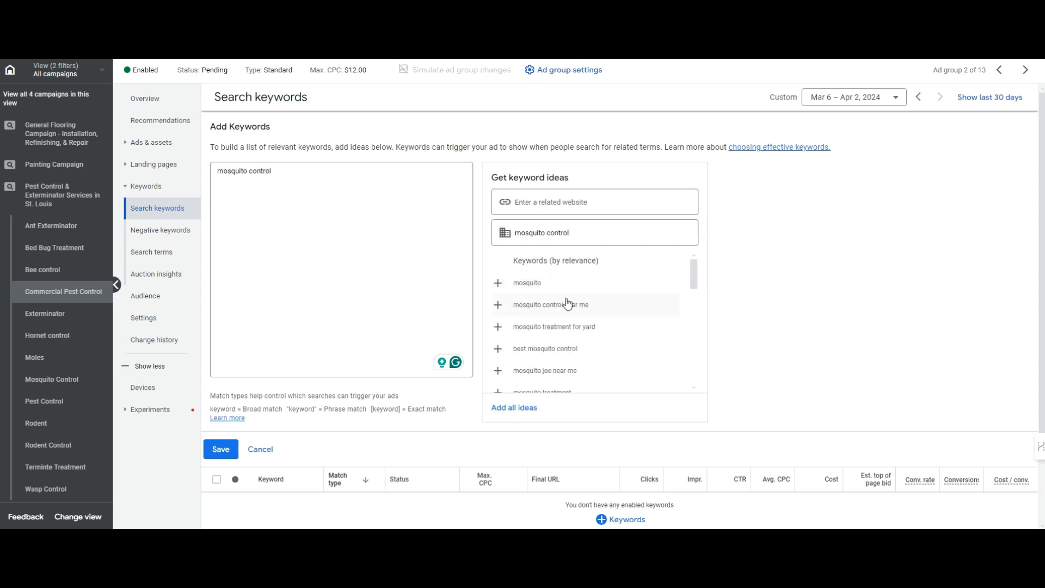
click(571, 305)
click(578, 309)
drag(306, 188, 281, 187)
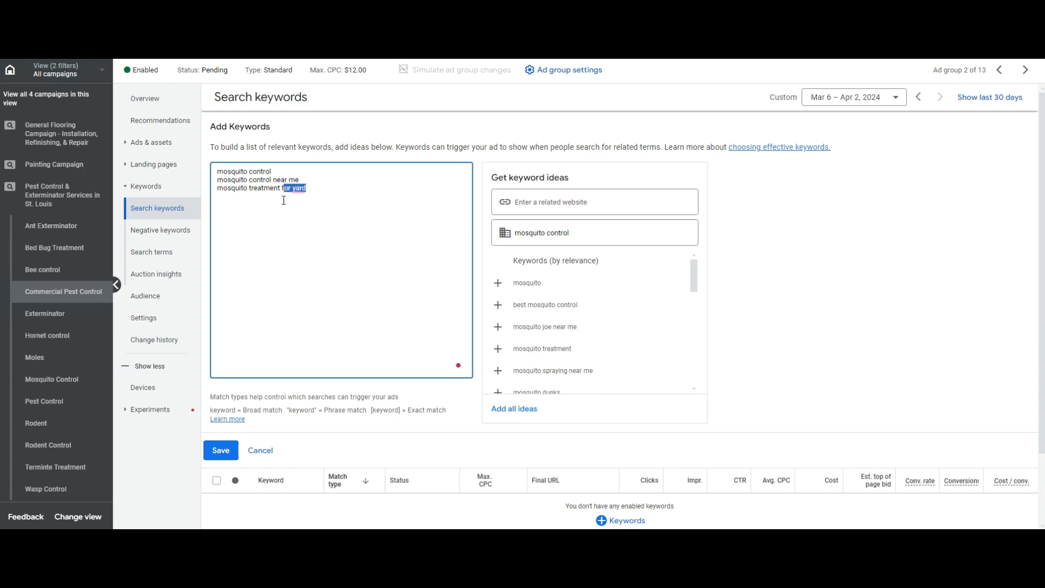
key(BackSpace)
Step: Add the suggested mosquito spraying, service, company and squad "near me" keywords, plus mosquito pest control and mosquito service
click(597, 373)
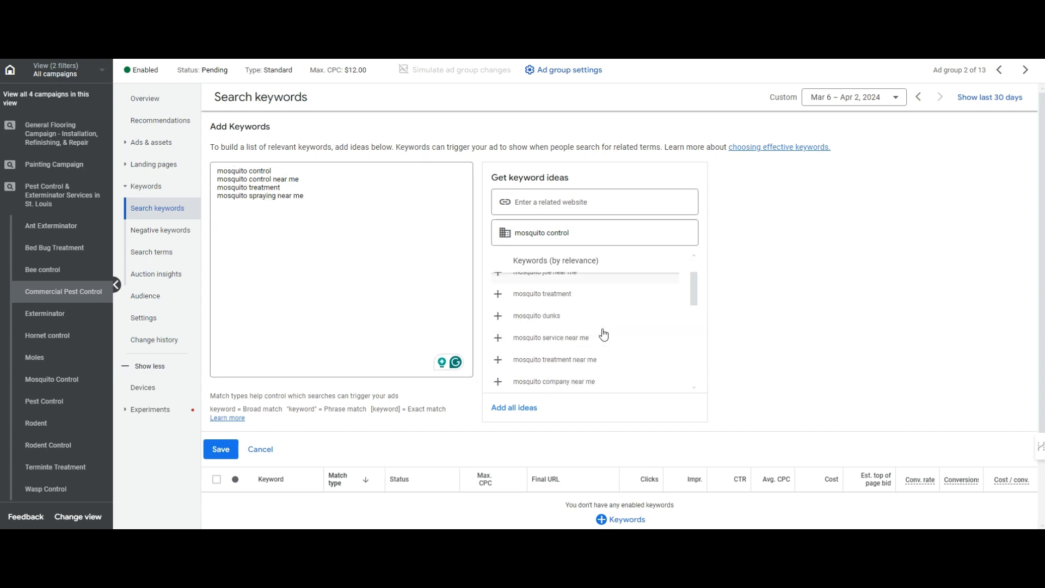
click(606, 344)
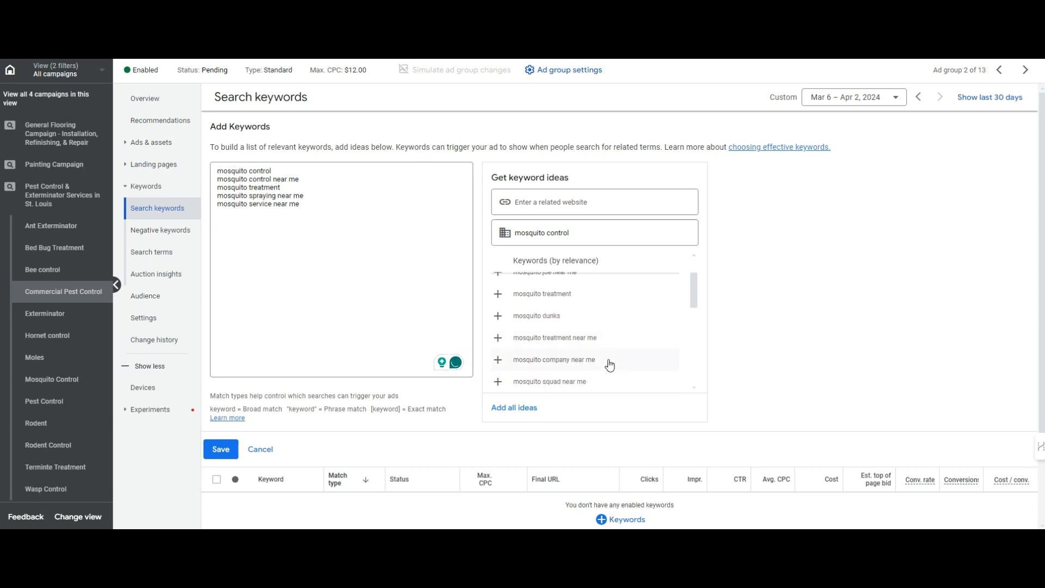
click(610, 364)
click(608, 366)
click(607, 368)
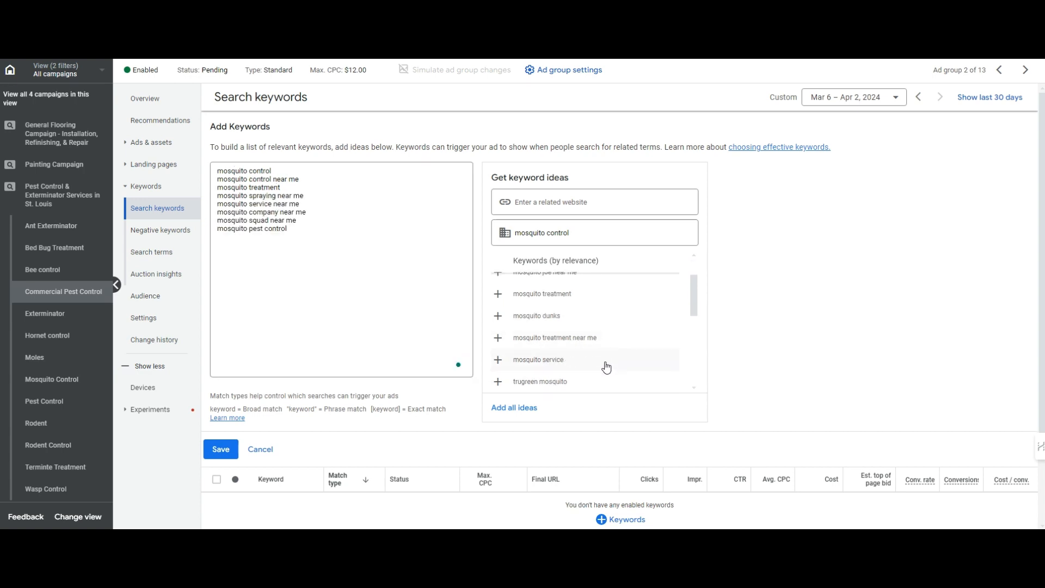
click(605, 367)
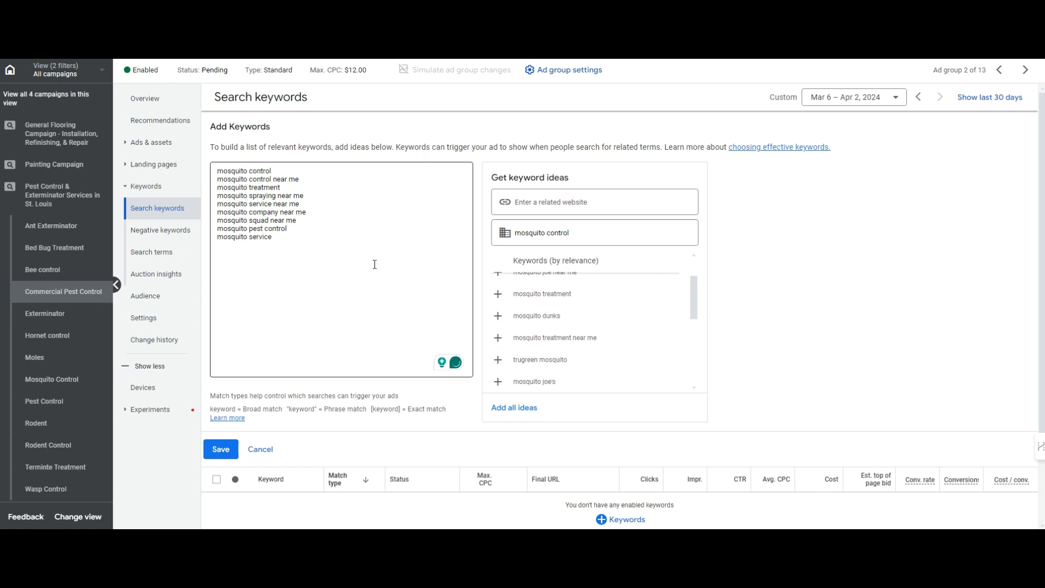
Step: Make mosquito control, mosquito treatment, mosquito pest control and mosquito service phrase match by enclosing each in quotation marks
click(344, 233)
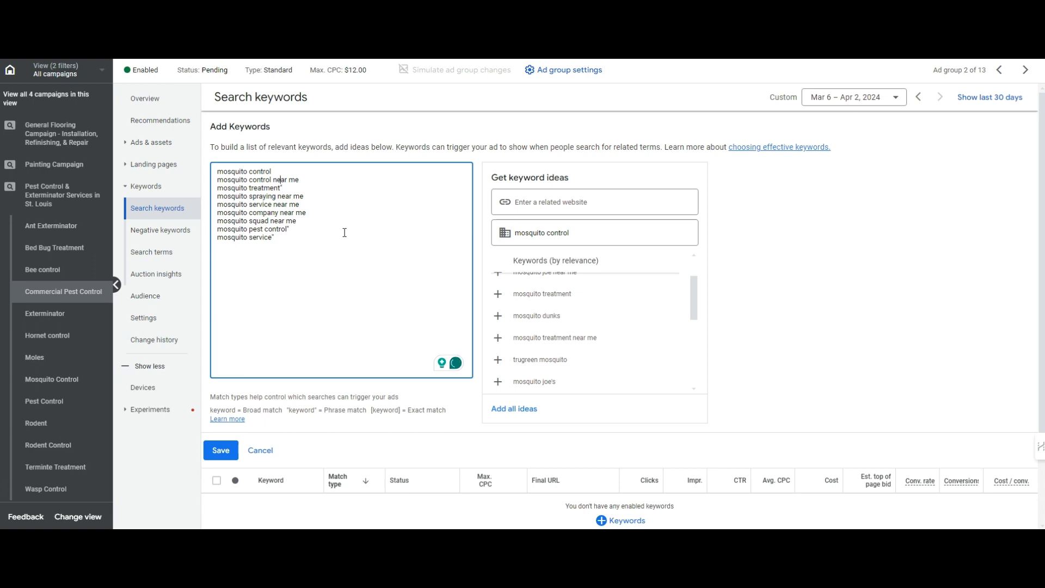
key(Up)
text(")
key(ctrl+Left)
key(ctrl+Left)
text(")
key(Down)
text(")
key(Down)
text(")
key(Down)
text(")
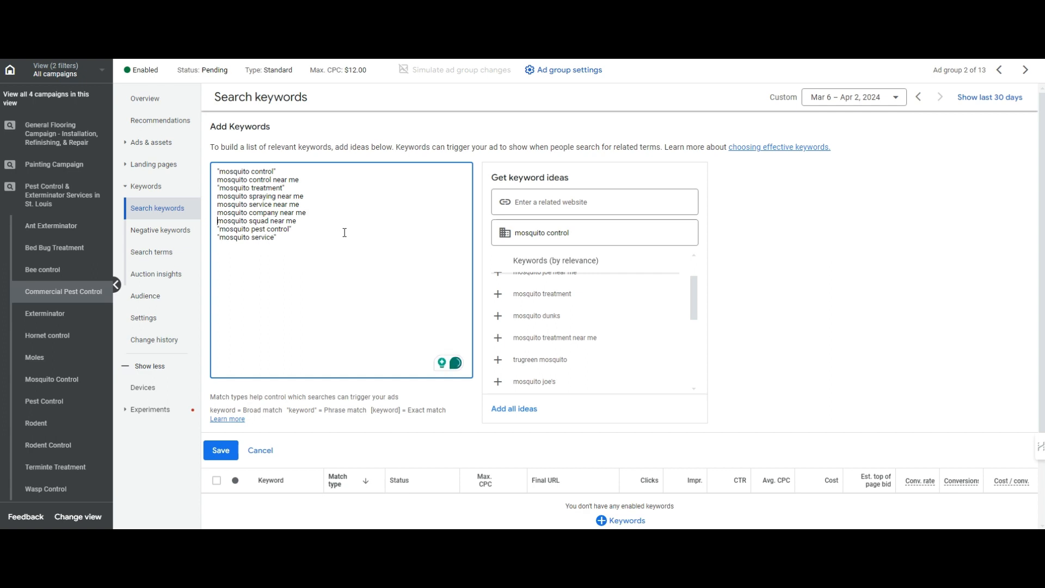
Step: Make the five mosquito "near me" keywords exact match by enclosing each in square brackets, and save the keyword list
text([)
key(Up)
text([)
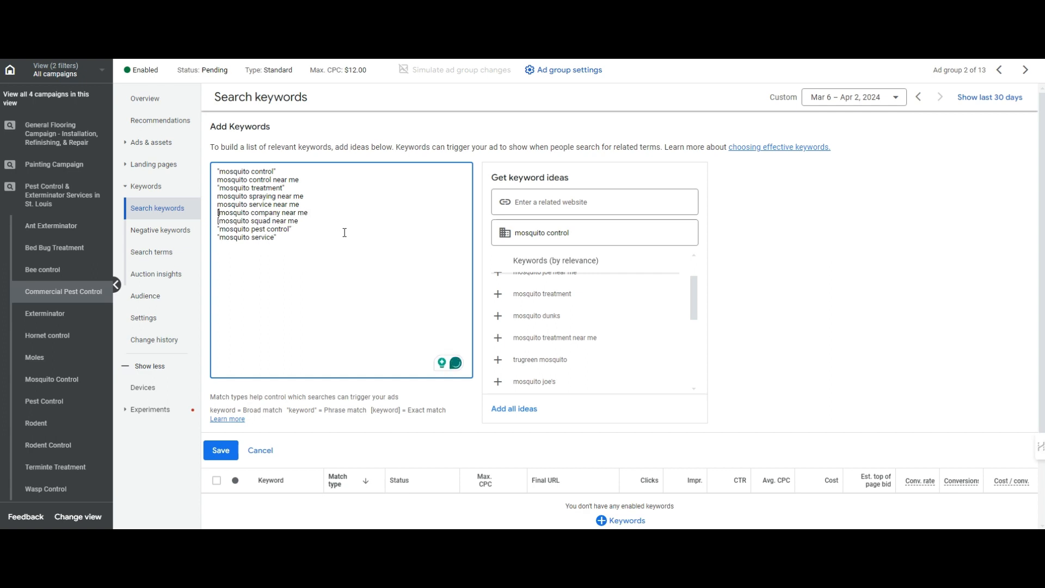
text([)
key(Up)
text([)
key(Up)
key(Up)
text([)
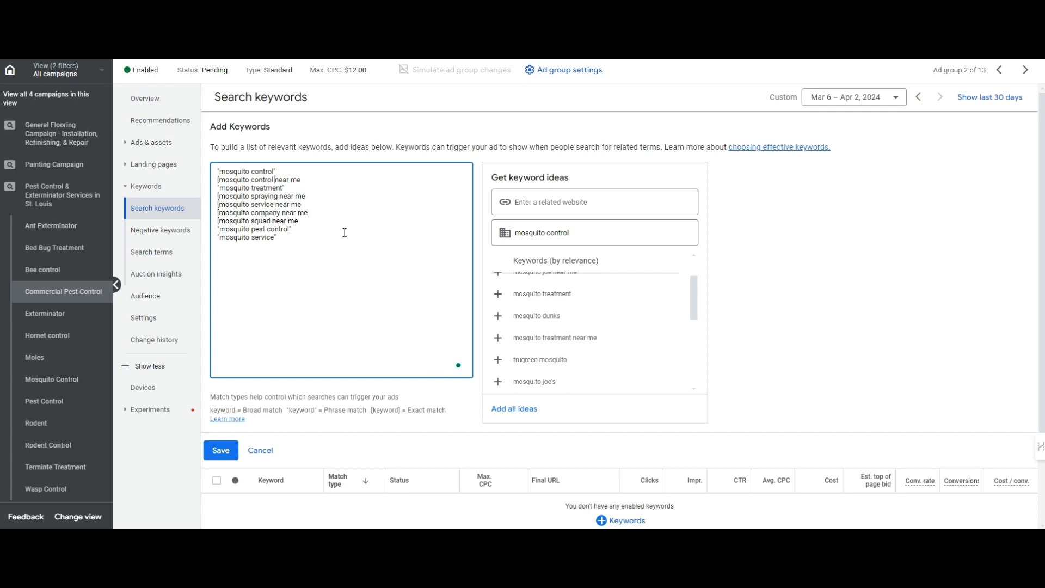
text(])
key(Down)
text(])
key(Down)
click(224, 456)
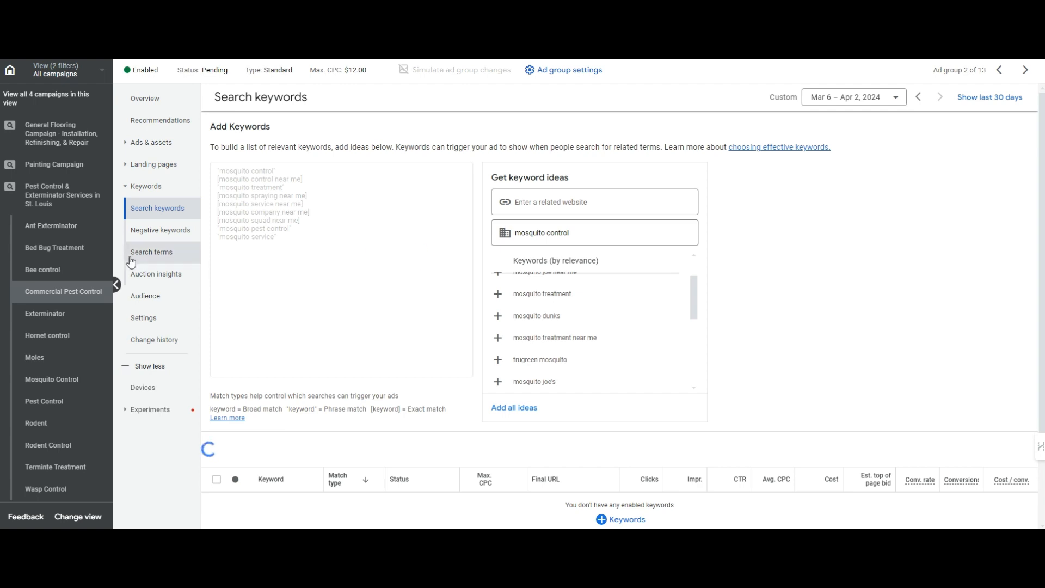
Step: Copy all the mosquito keywords and remove them from the Commercial Pest Control ad group
click(216, 281)
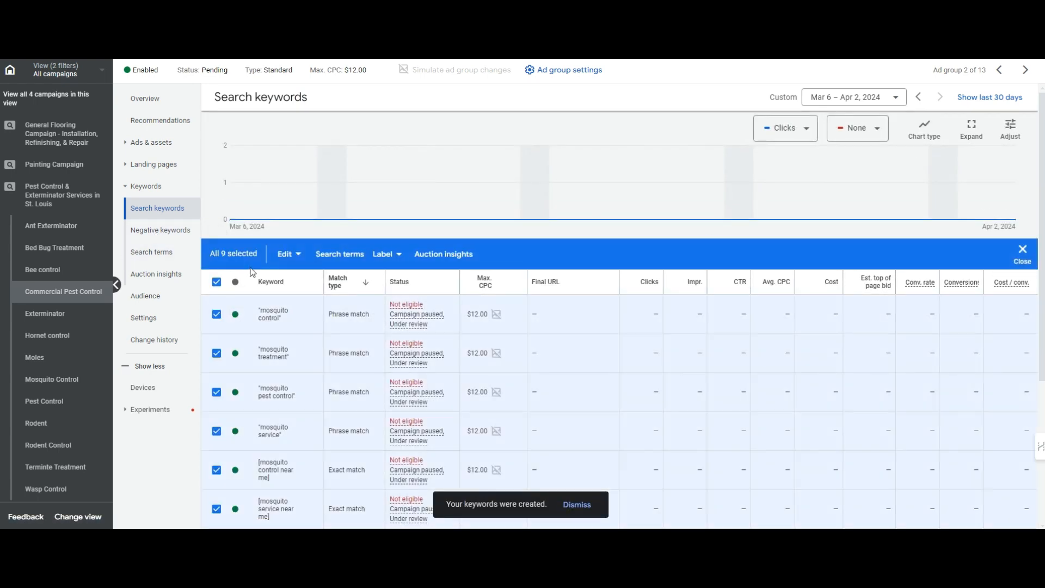
click(287, 254)
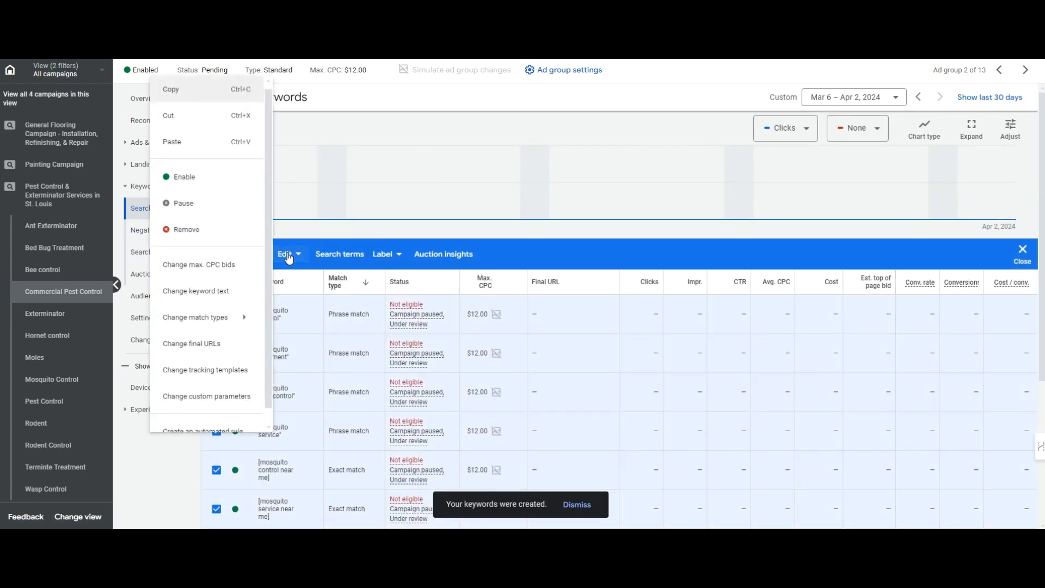
click(199, 91)
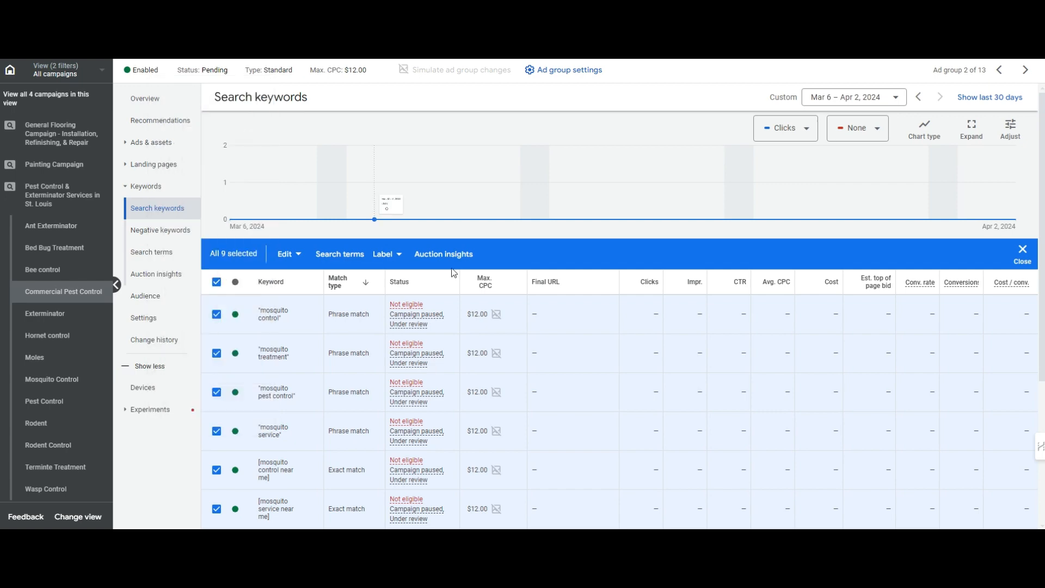
click(286, 254)
click(186, 229)
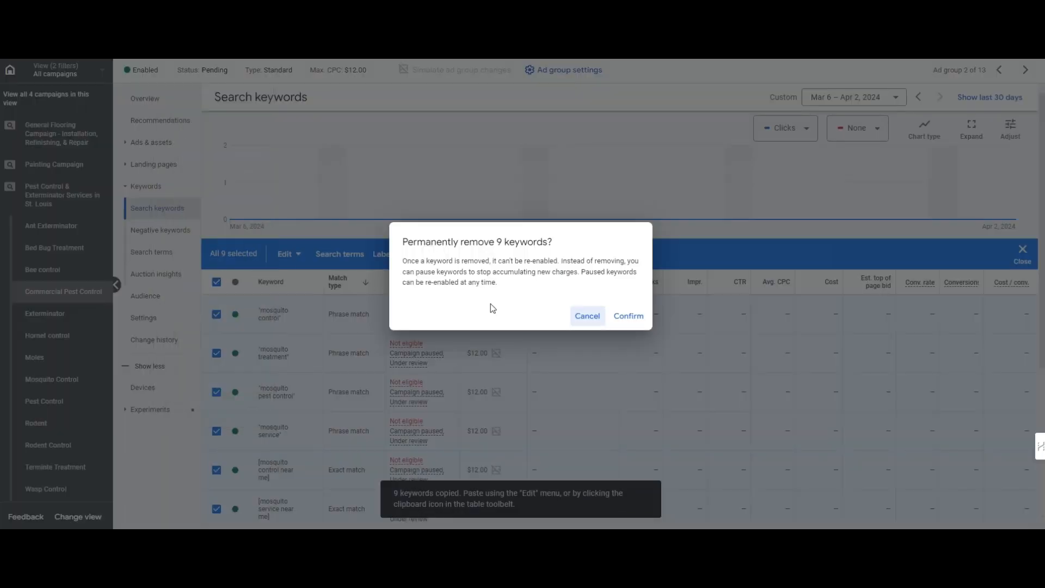
click(629, 313)
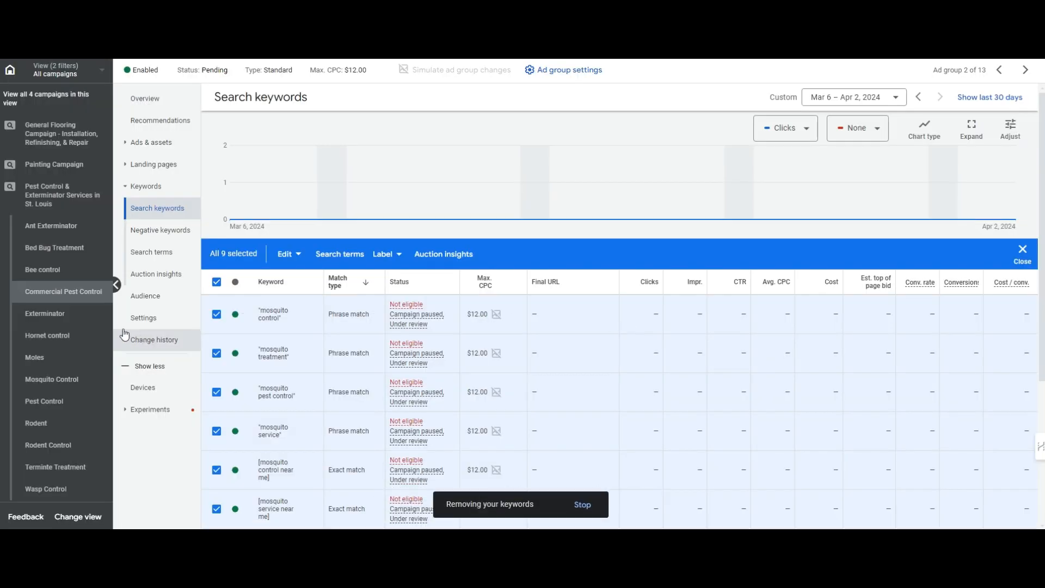
Step: Remove all the general pest control keywords from the Mosquito Control ad group
click(80, 379)
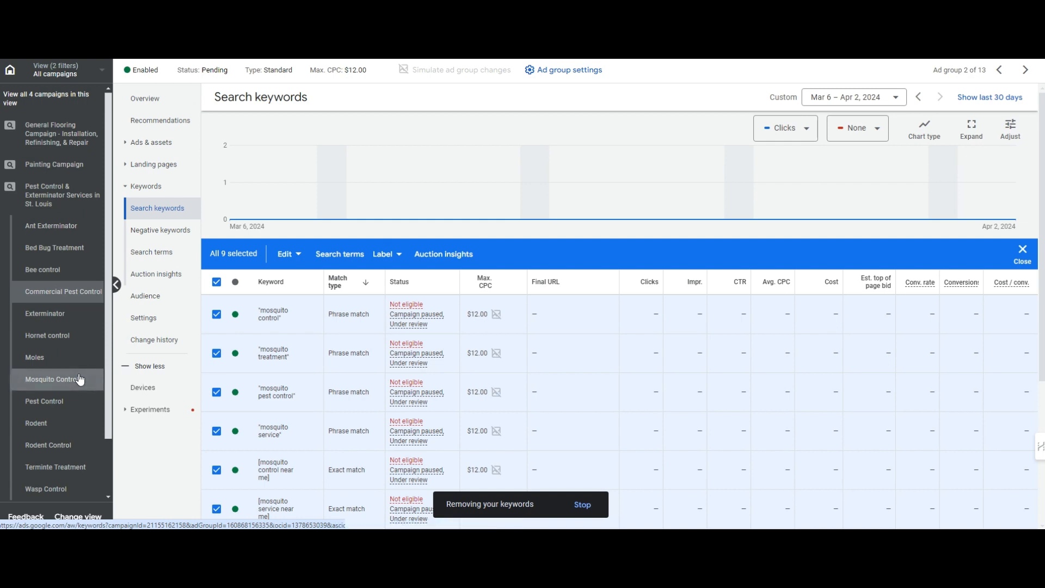
click(216, 281)
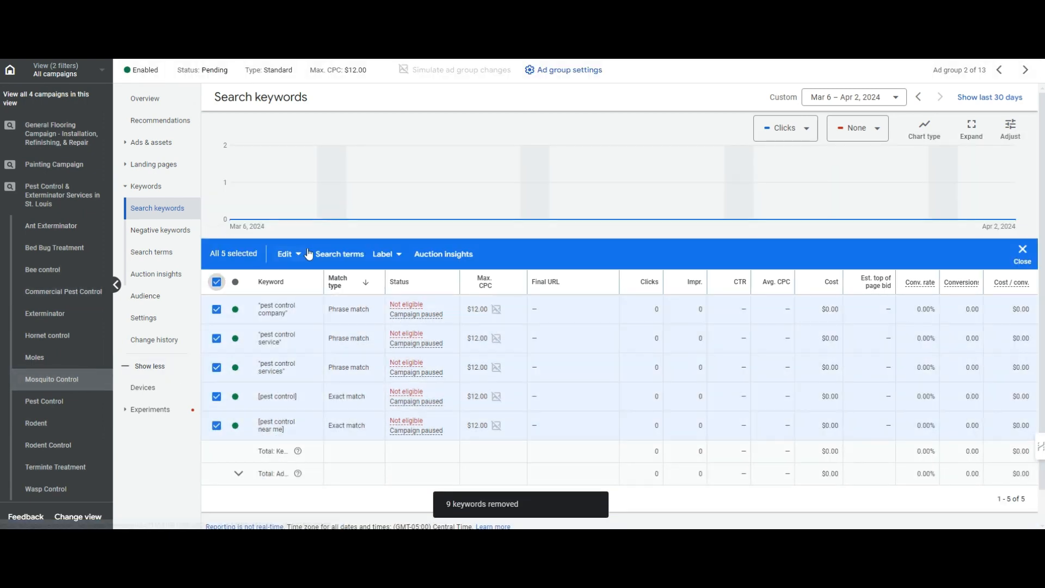
click(289, 254)
click(191, 232)
click(644, 314)
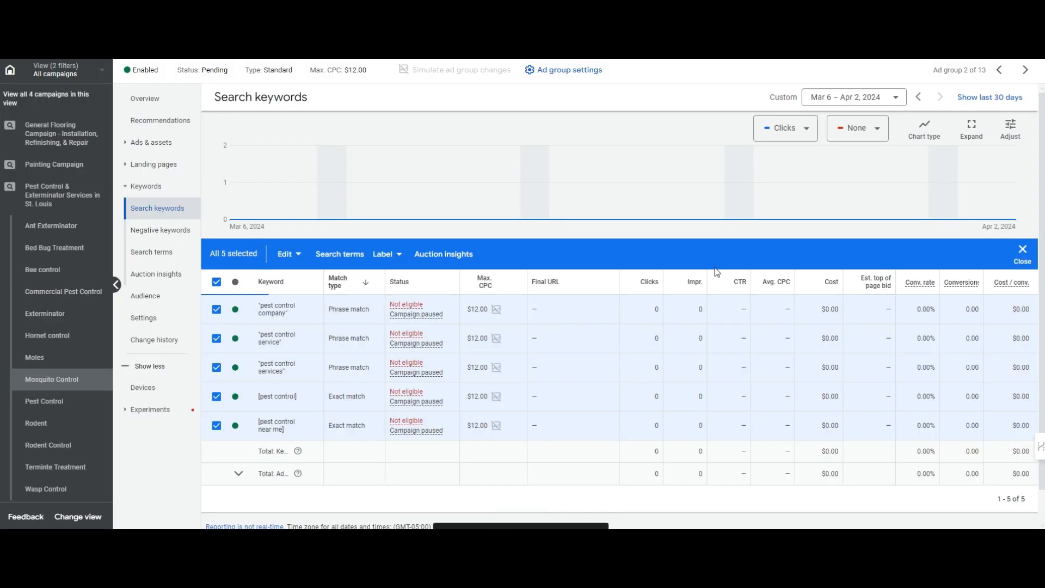
Step: Try to paste the copied mosquito keywords into the Mosquito Control ad group
click(712, 265)
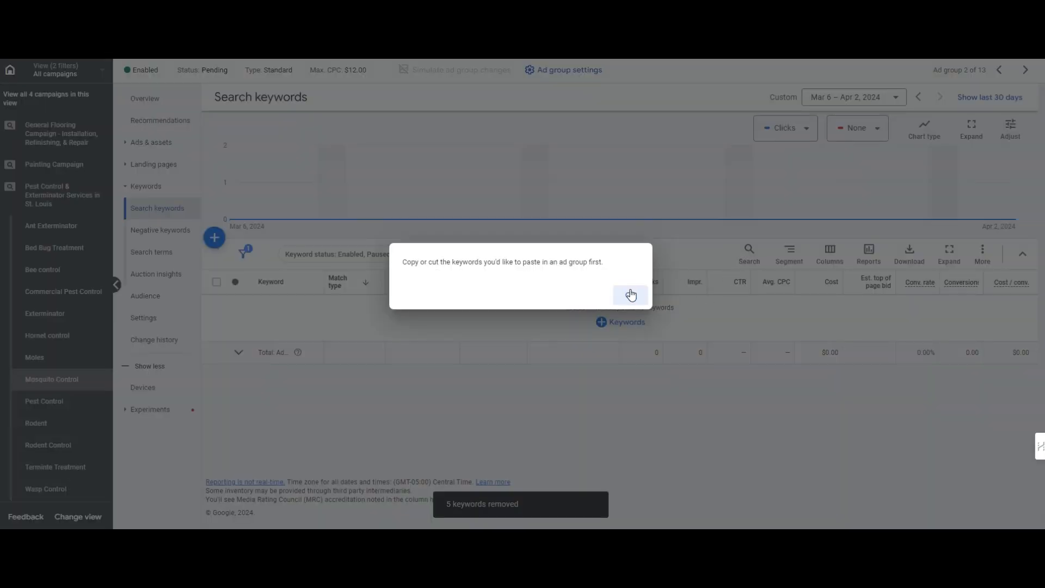
click(626, 297)
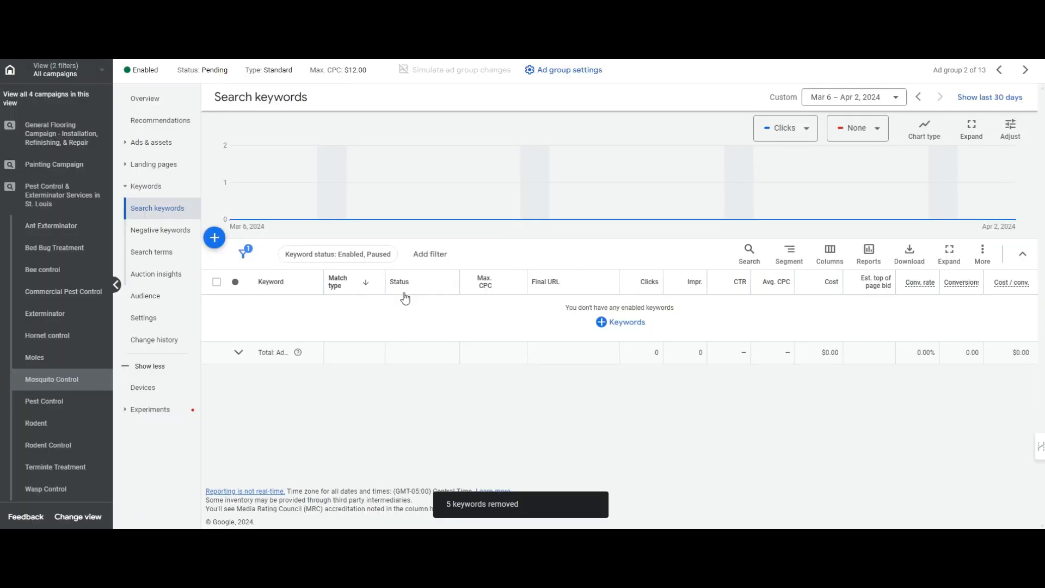
click(610, 322)
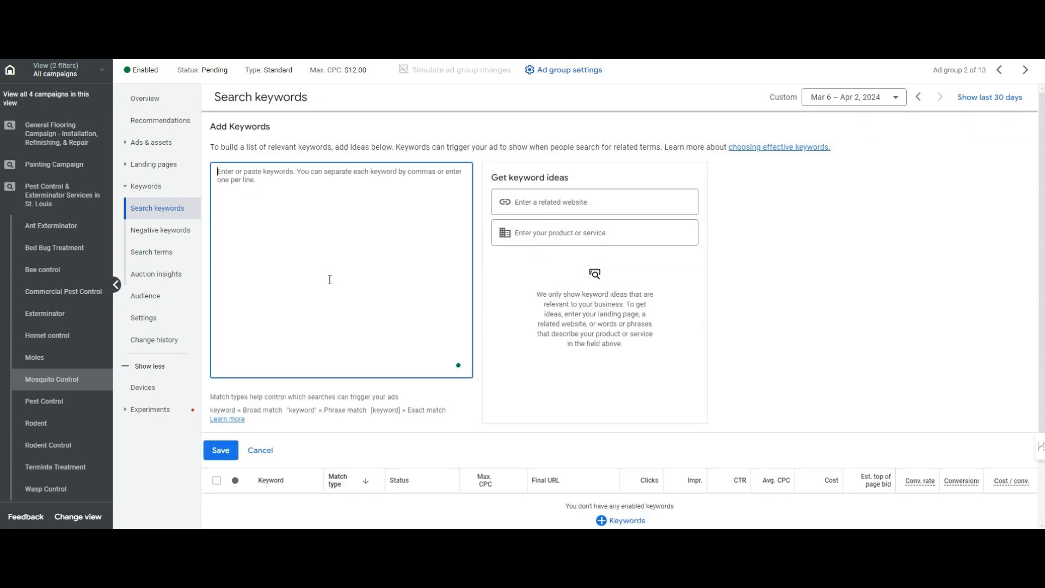
click(275, 447)
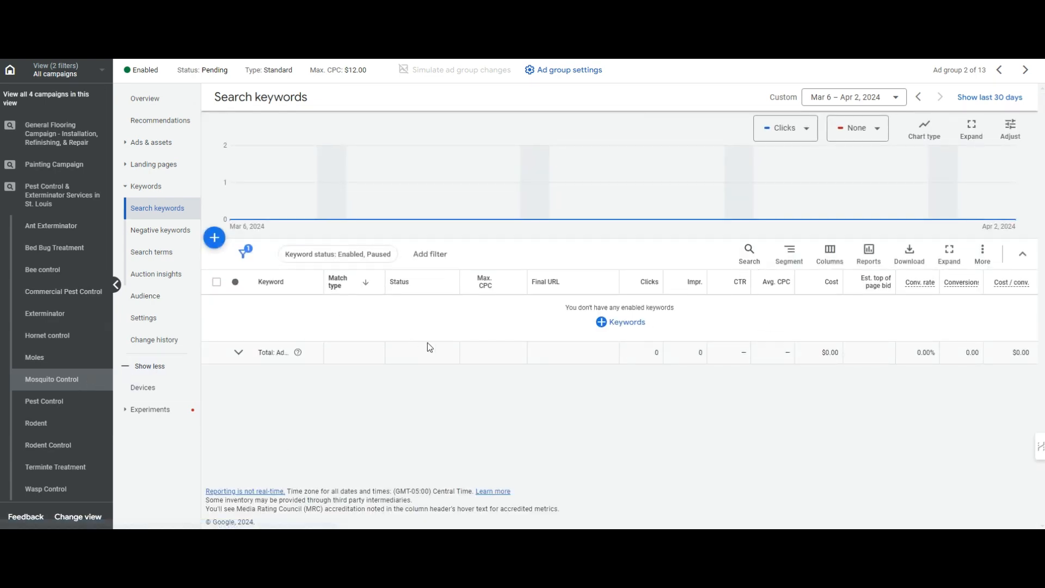
Step: In the Commercial Pest Control ad group, get ideas for "commercial pest control" and add commercial pest control, commercial pest control near me and pest control for restaurants
click(61, 291)
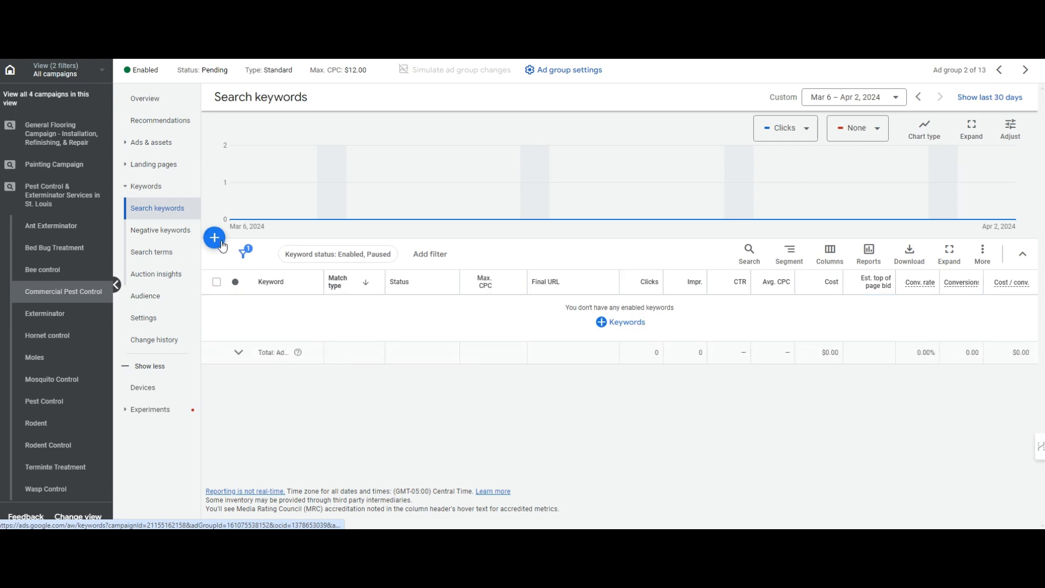
click(621, 321)
click(567, 240)
text(commerc)
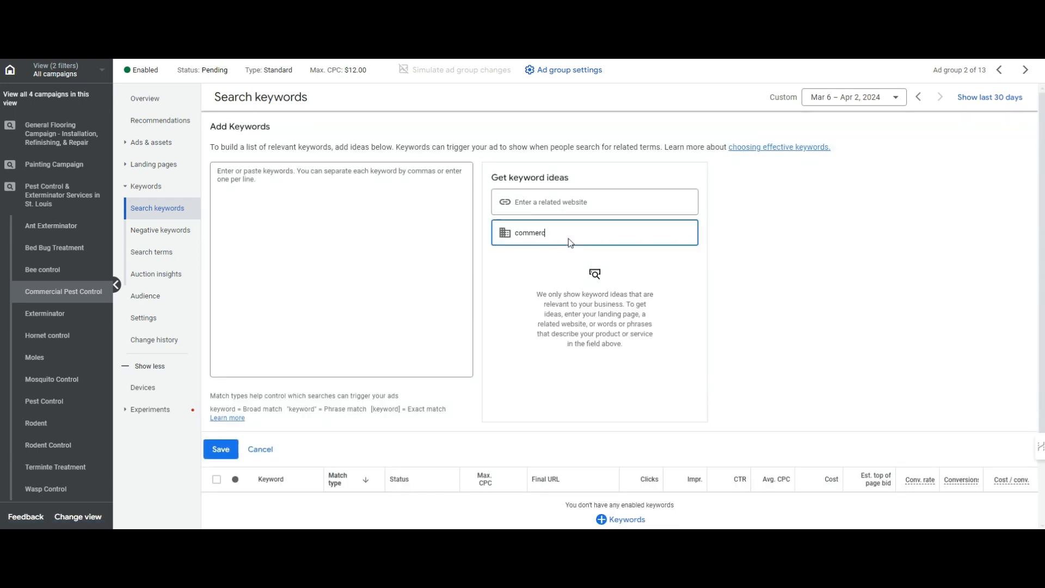
text(ial pest control)
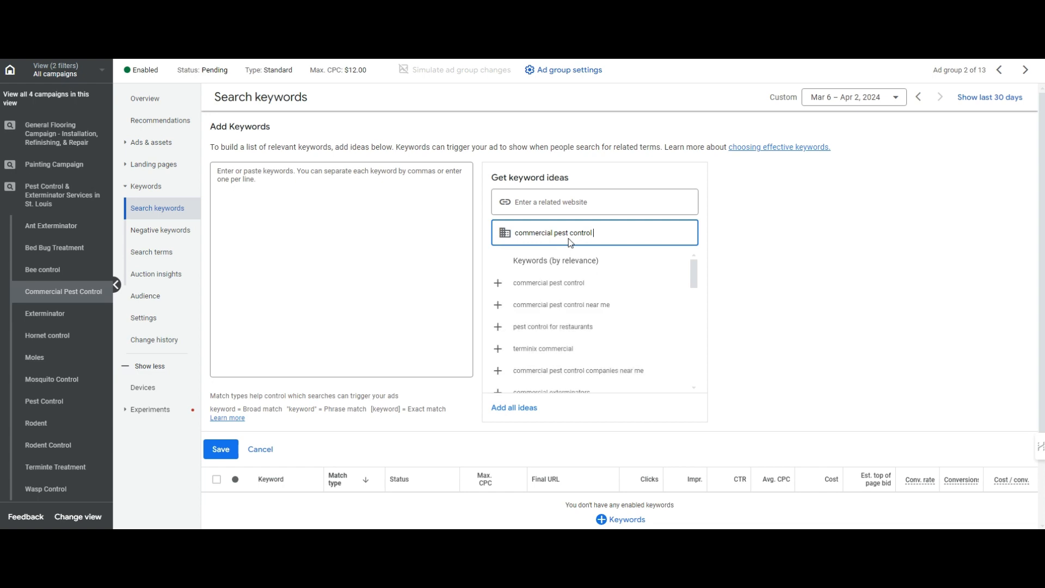
click(610, 284)
click(609, 290)
click(608, 292)
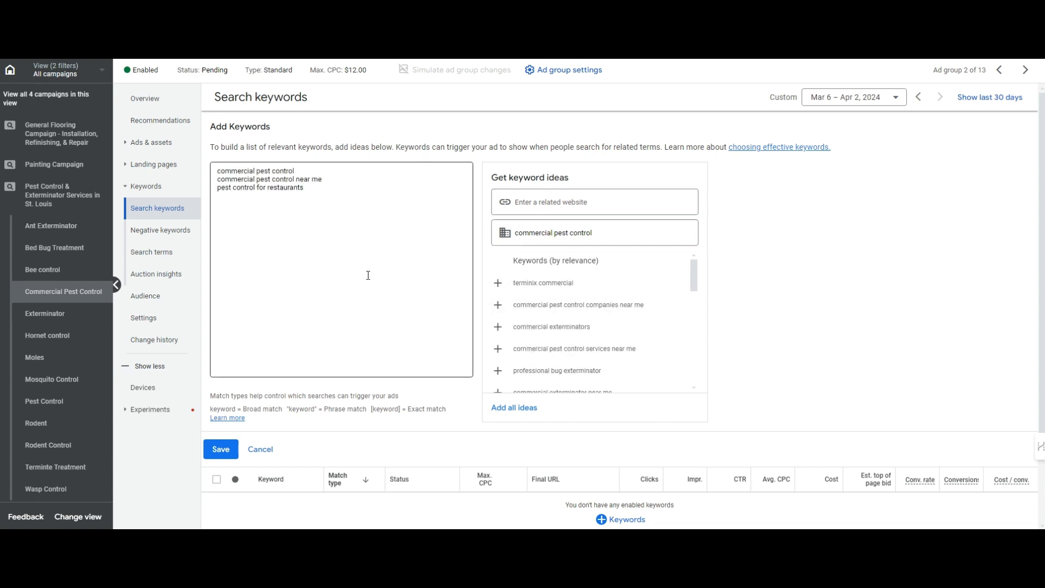
Step: Add the suggested keywords commercial pest control companies near me, commercial exterminator near me and commercial rodent control
click(555, 308)
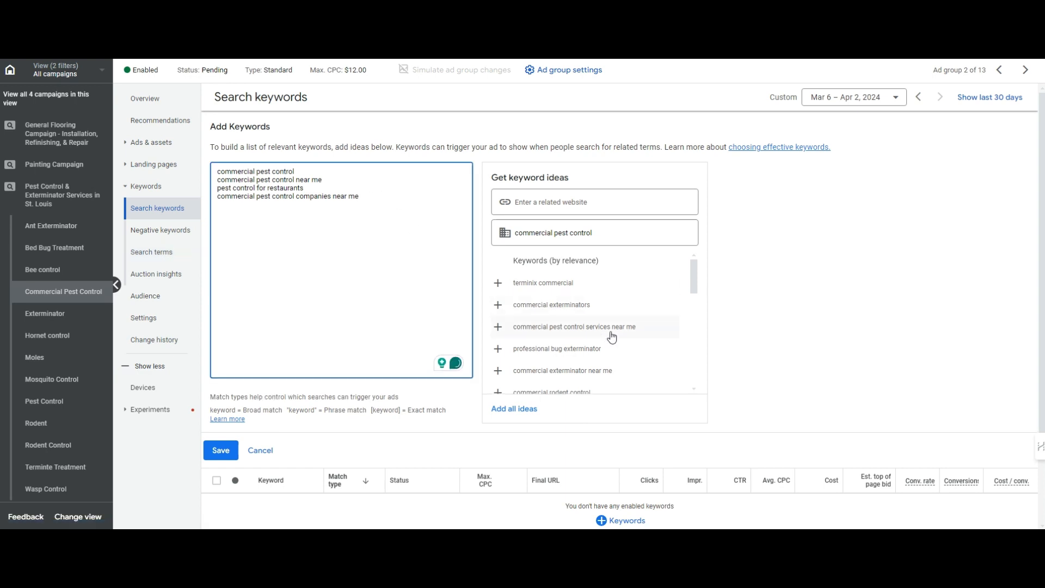
click(620, 373)
click(600, 370)
click(376, 270)
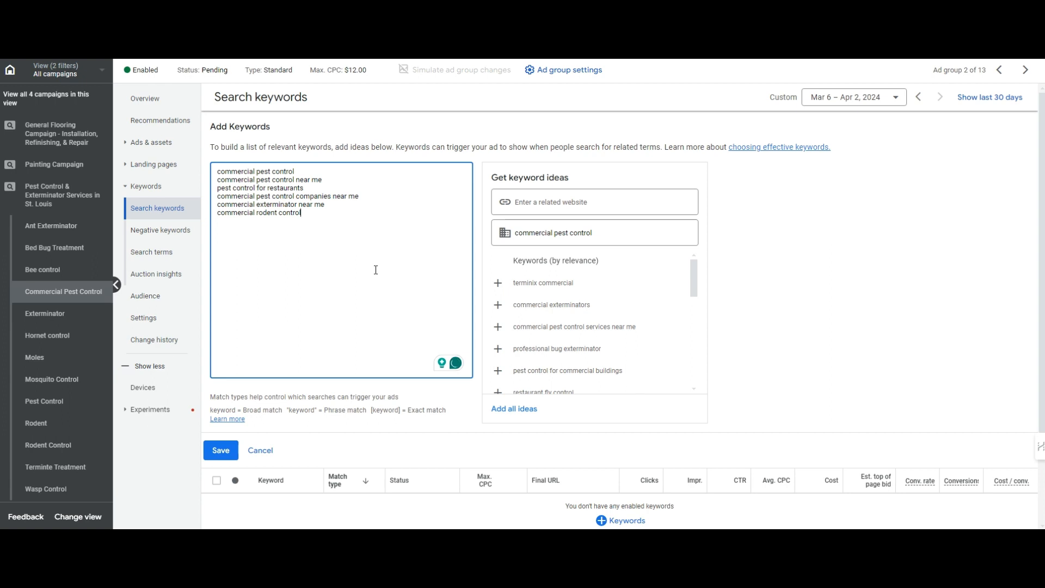
Step: Add the restaurant fly control idea reworded as "restaurant pest control", and delete "pest control for restaurants" from the keyword list
scroll(597, 342, down, 1)
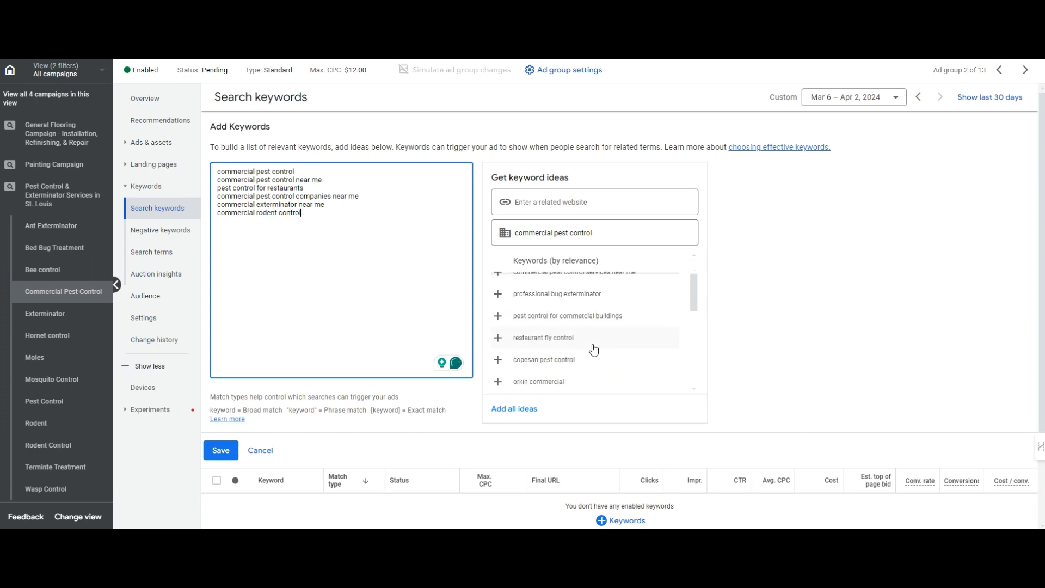
click(592, 346)
double_click(256, 222)
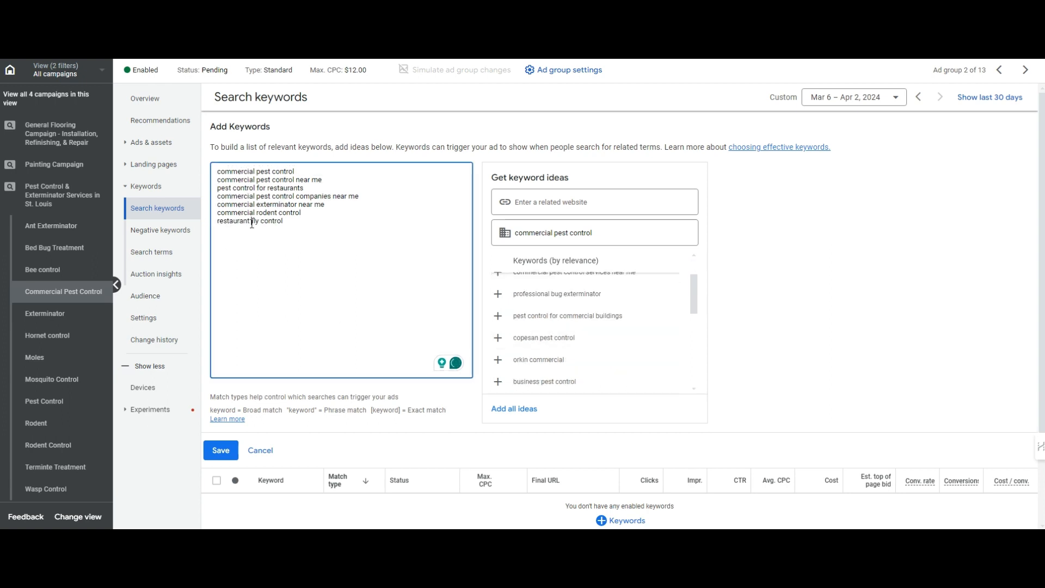
text(pest)
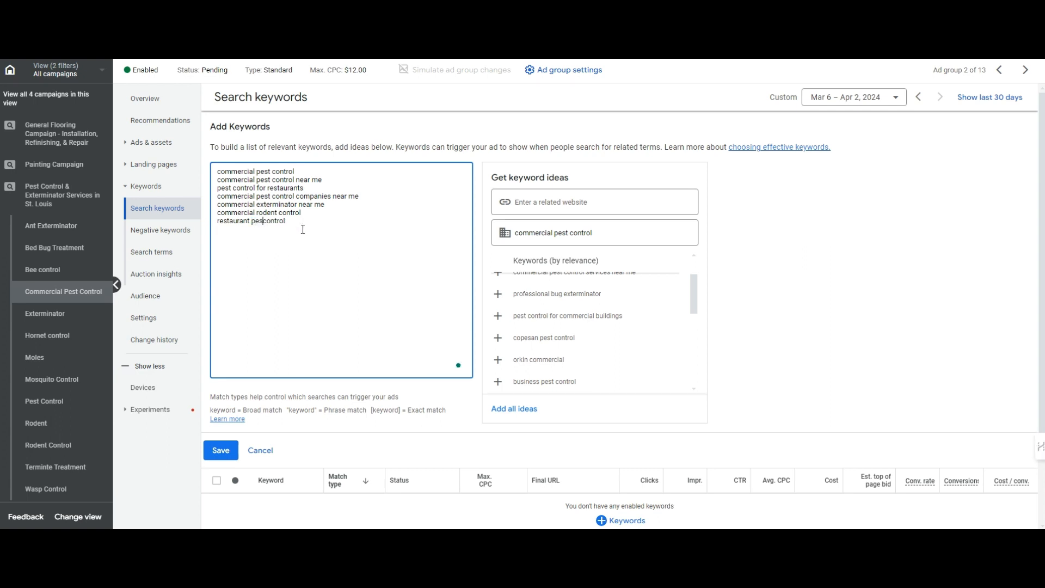
triple_click(281, 189)
key(BackSpace)
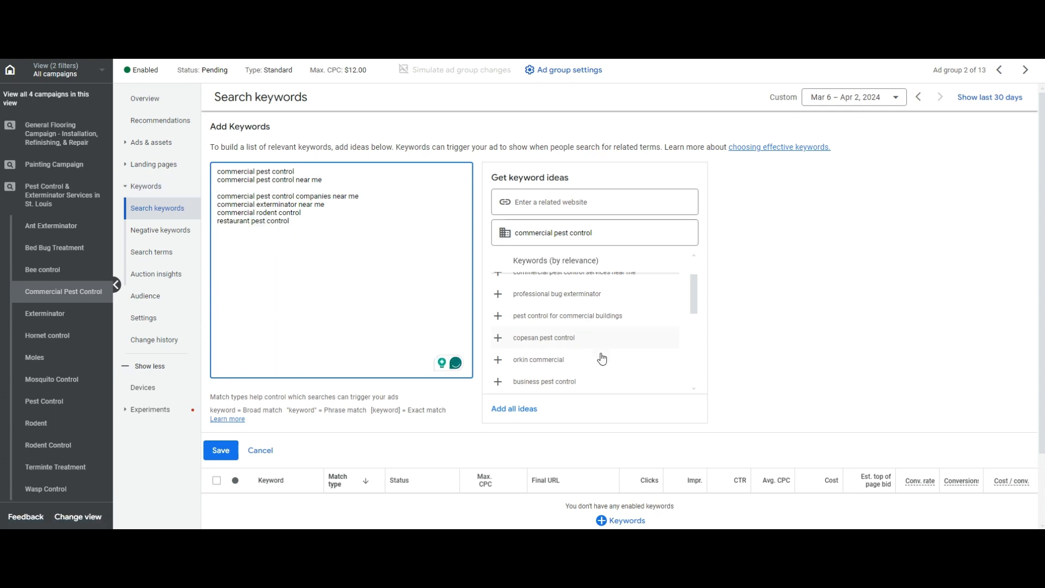
Step: Remove the blank line from the keyword list and add the suggested keyword commercial pest control companies
key(BackSpace)
scroll(604, 327, down, 3)
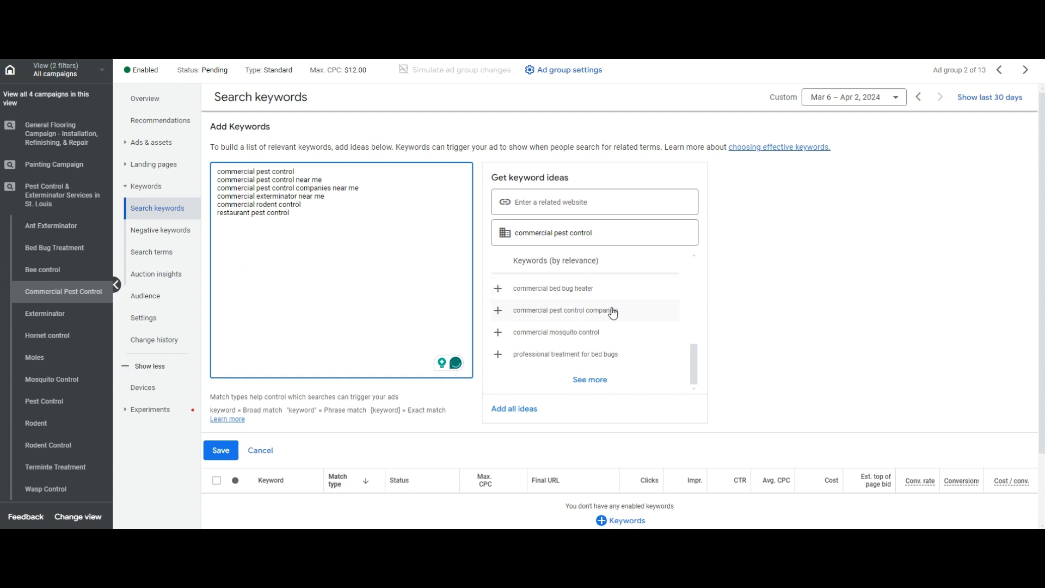
click(611, 310)
Step: Put the keywords commercial pest control, commercial rodent control, restaurant pest control and commercial pest control companies in quotation marks for phrase match
key(Up)
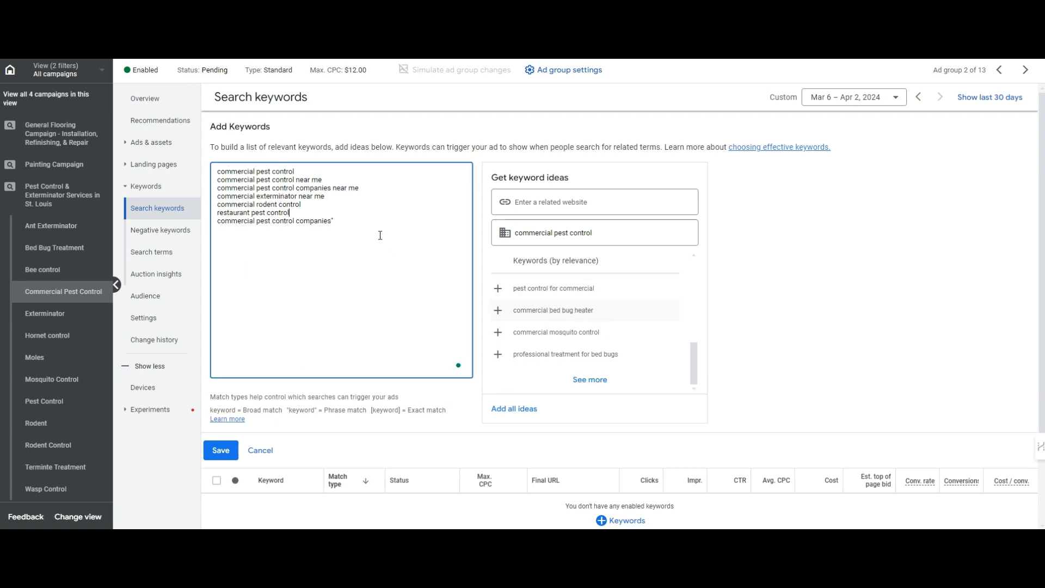
key(Up)
key(Up)
key(Home)
text(")
key(Down)
key(Down)
key(Down)
key(Down)
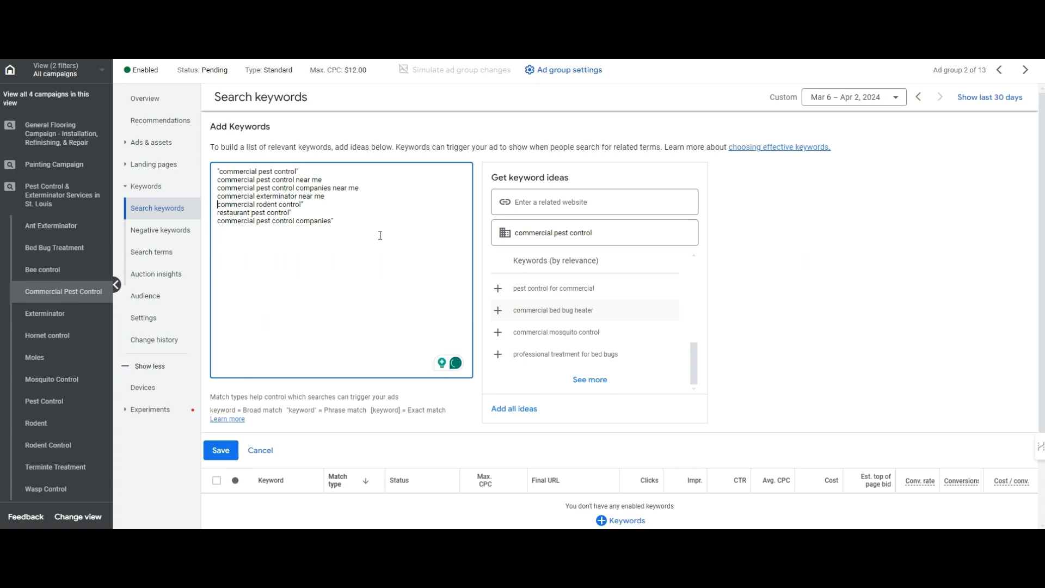
text(")
key(Down)
key(Home)
text(")
key(Down)
key(Home)
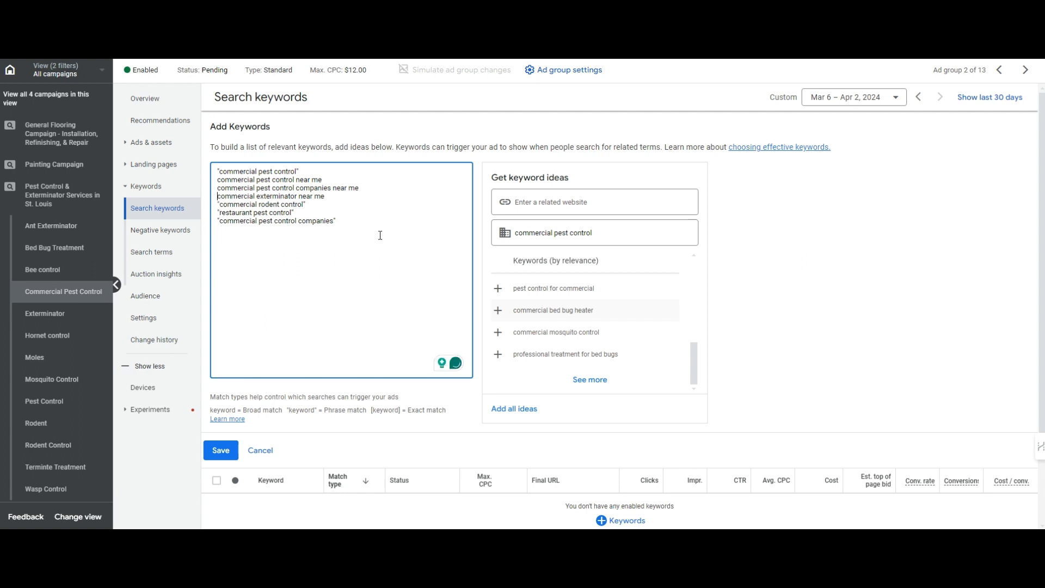
Step: Enclose the two commercial pest control "near me" keywords and commercial exterminator near me in square brackets for exact match, and save the keyword list
text(" )
text([)
key(Up)
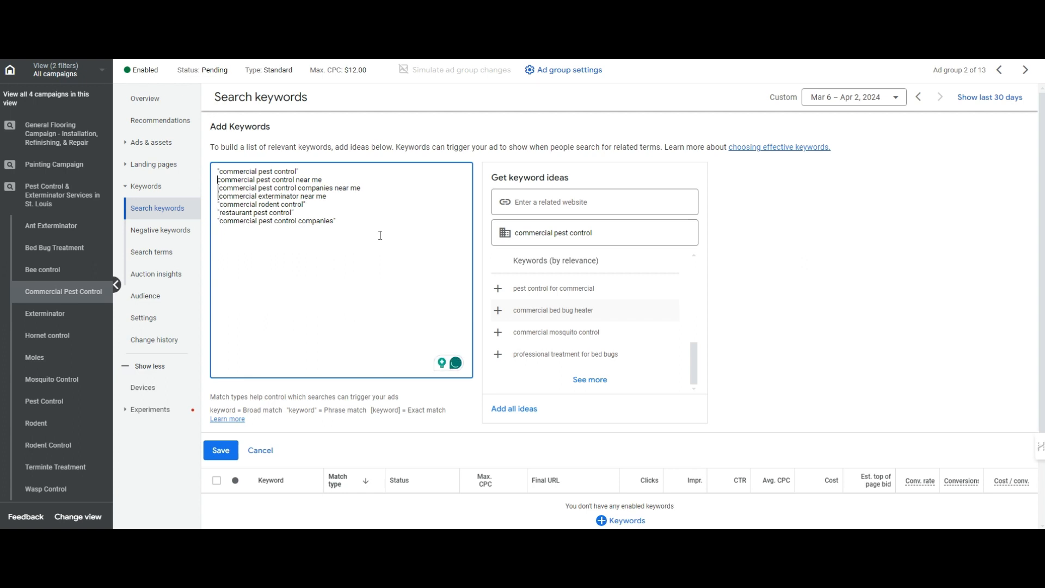
key(Home)
text([)
key(ctrl+Right)
key(ctrl+Right)
key(ctrl+Right)
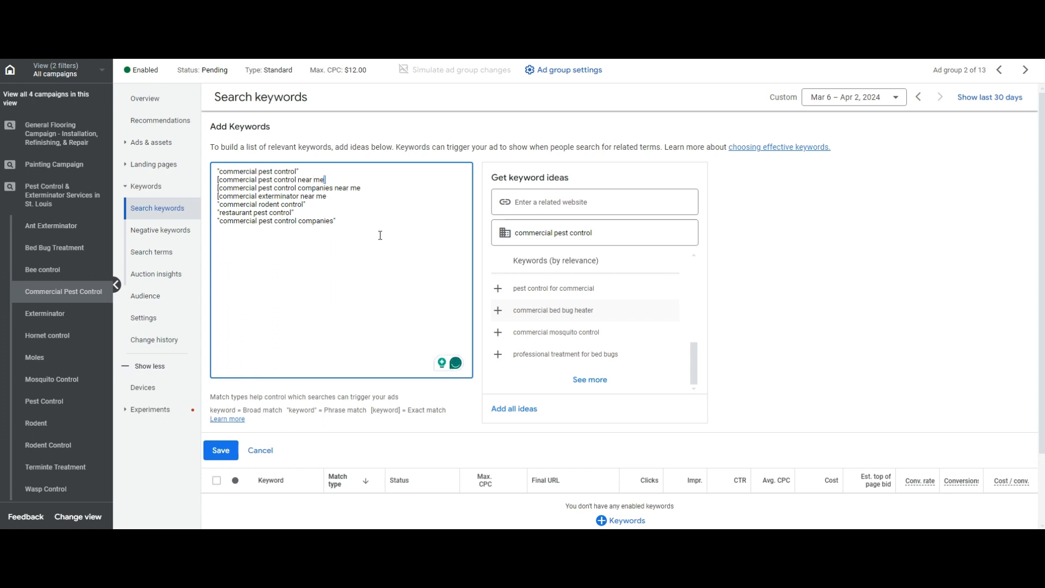
drag(368, 228, 213, 174)
click(233, 189)
click(221, 449)
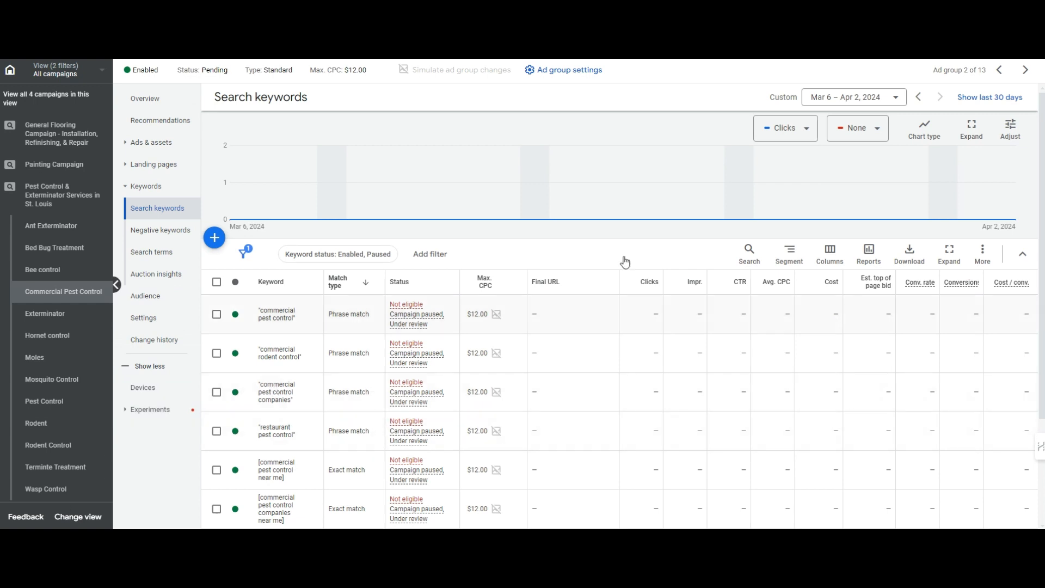
Step: Open the Commercial Pest Control ad for editing and set its display path to Commercial / Pest-Control
click(154, 142)
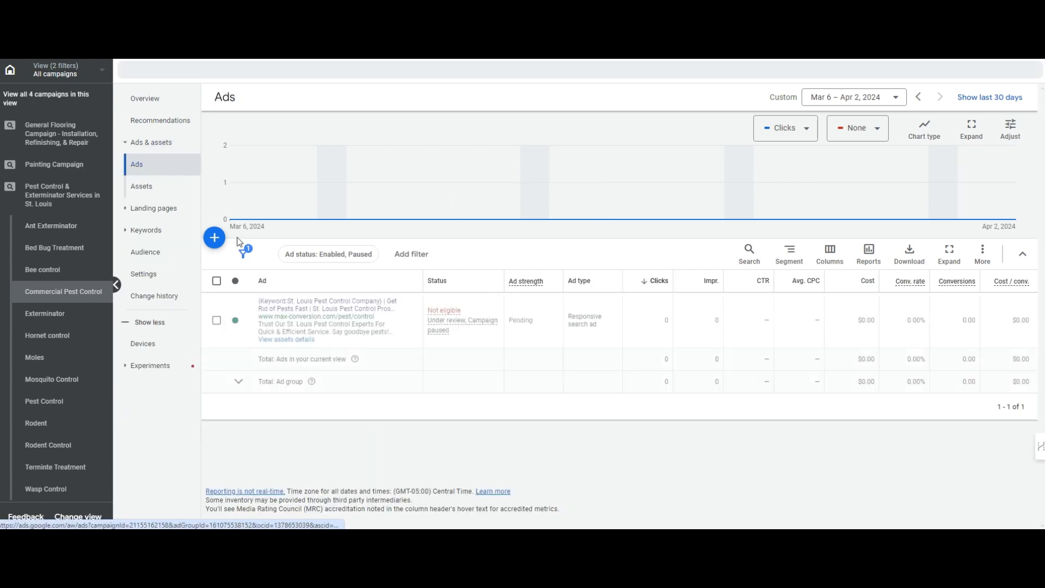
click(417, 332)
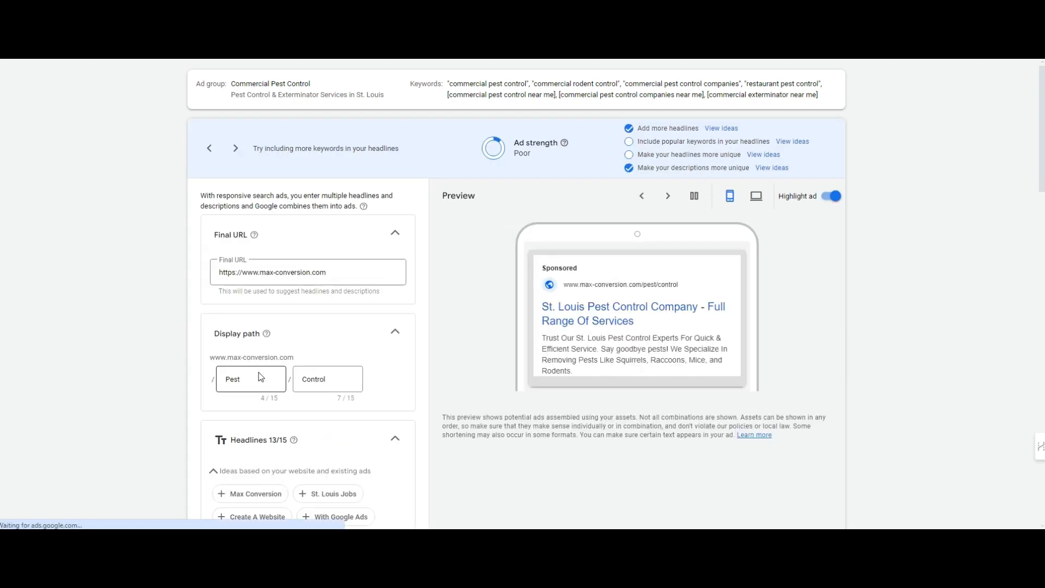
text(Commercial)
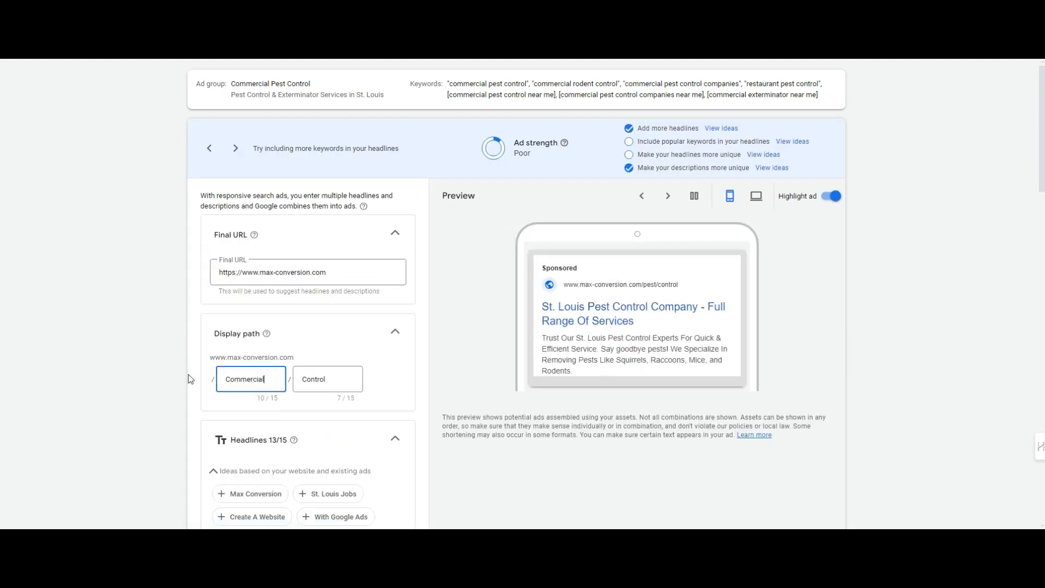
key(Tab)
key(Home)
text(p)
key(shift+Home)
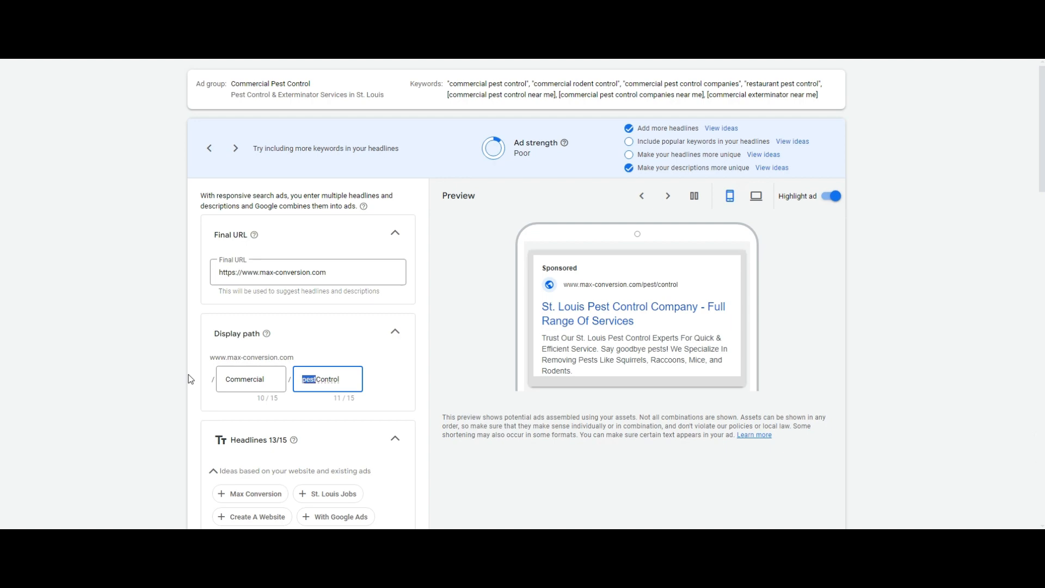
text(Pes)
Step: Change the "Local Pest Experts" headline to "Local Commercial Pest Experts"
scroll(353, 397, down, 4)
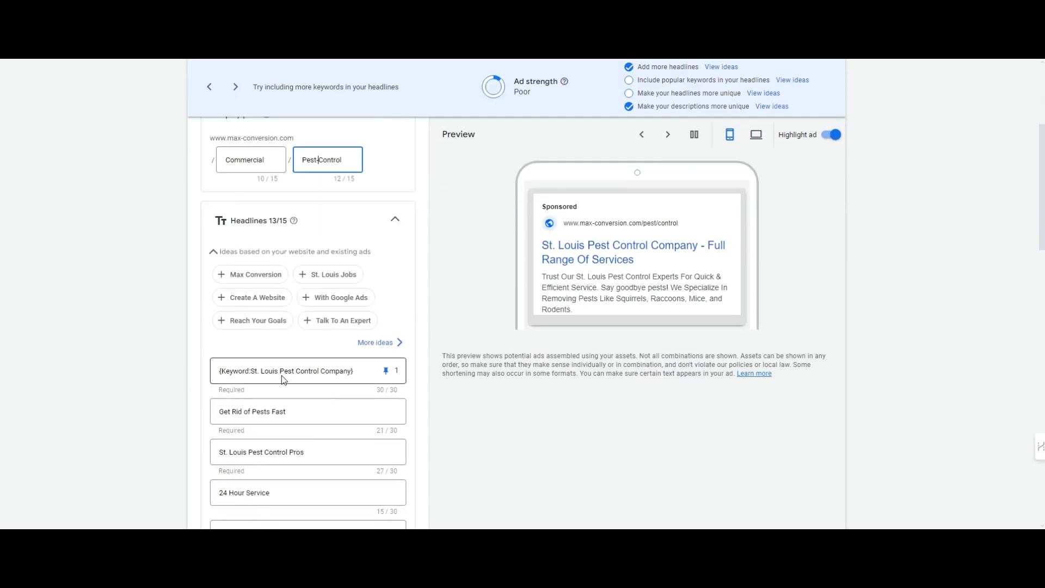
scroll(341, 381, down, 2)
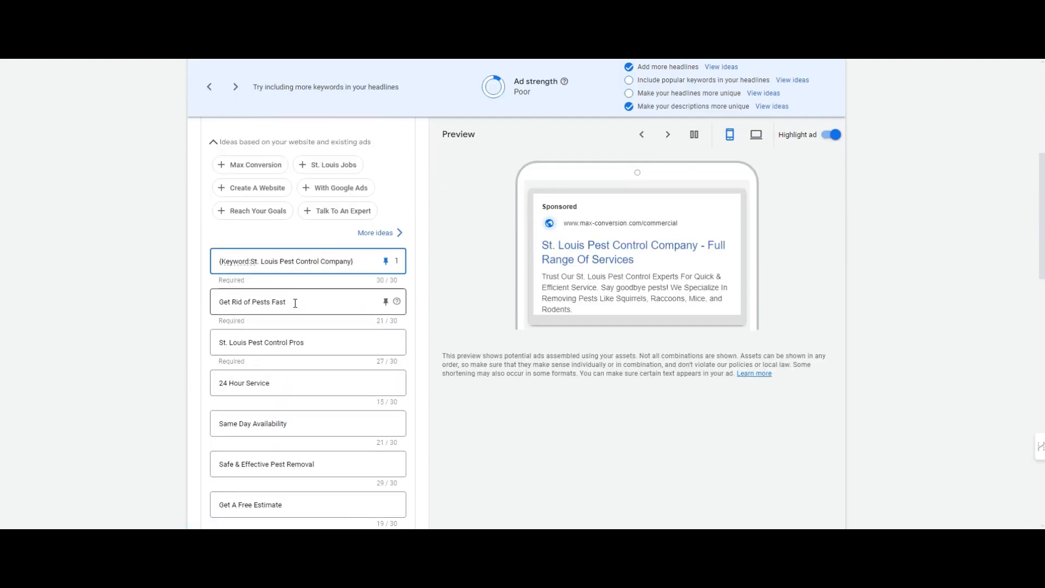
double_click(261, 301)
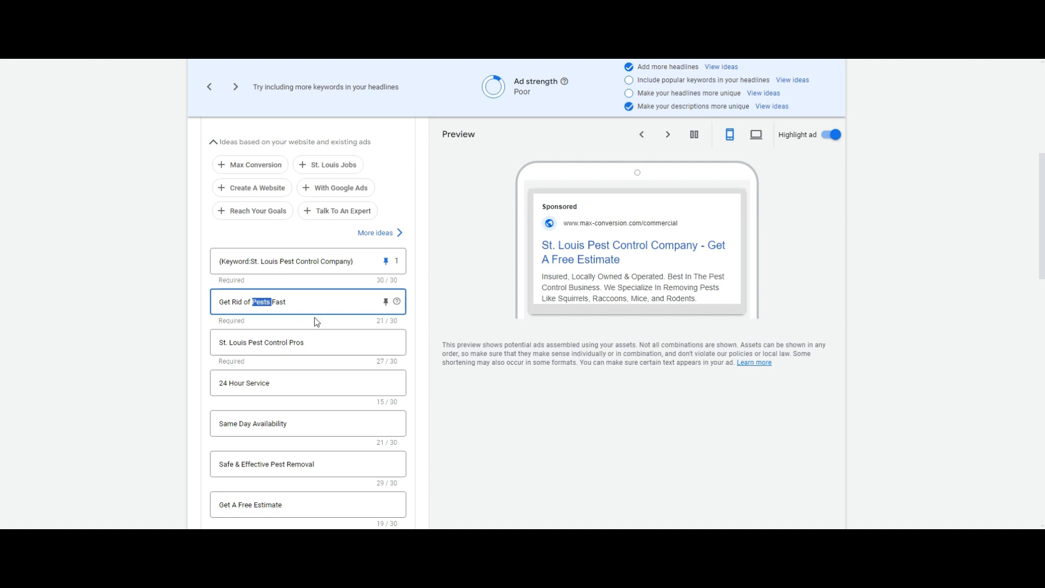
click(272, 303)
scroll(313, 308, down, 2)
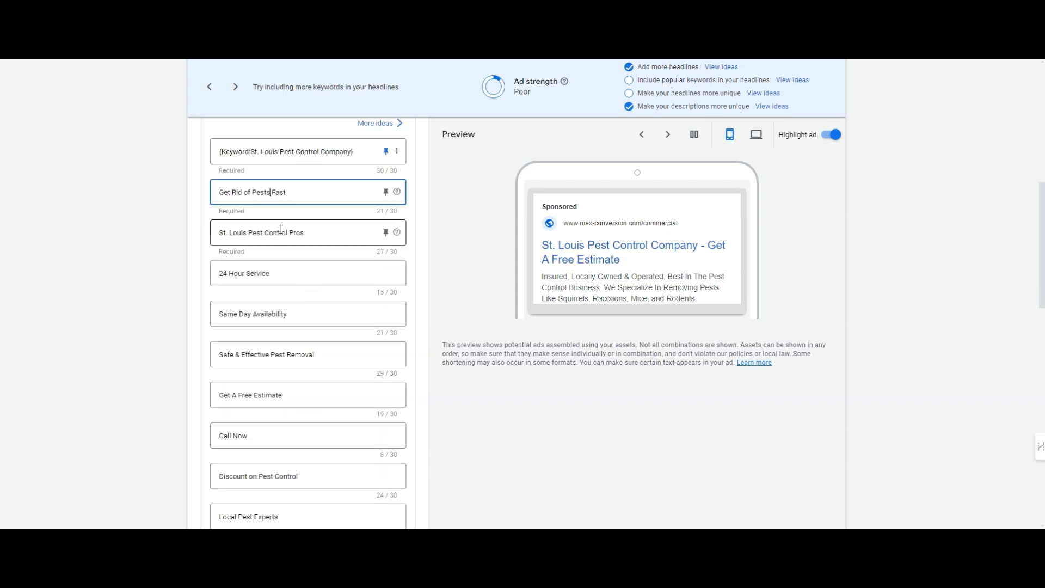
scroll(269, 267, down, 2)
scroll(251, 350, down, 2)
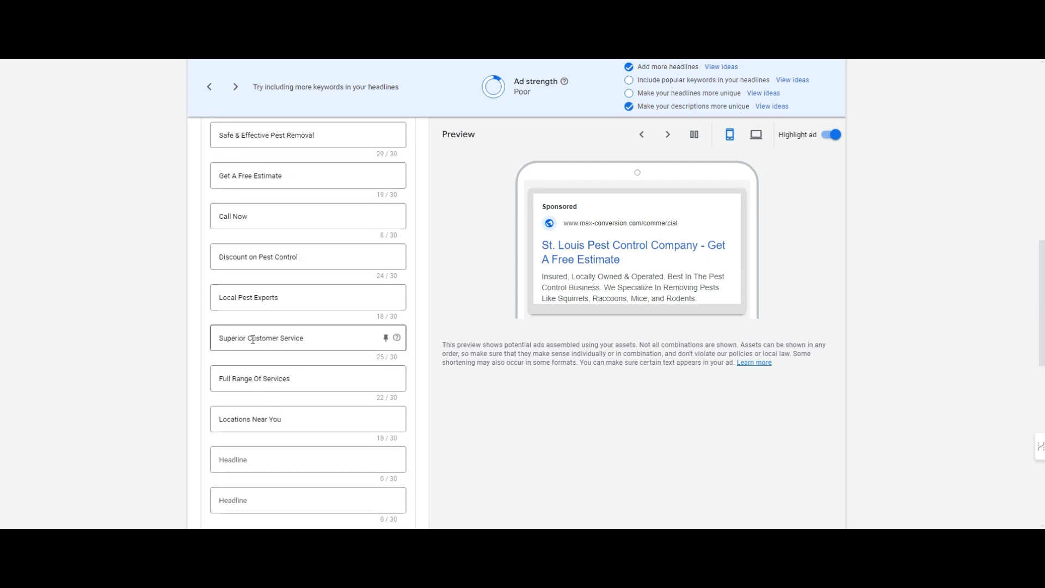
click(240, 297)
text(Commercial)
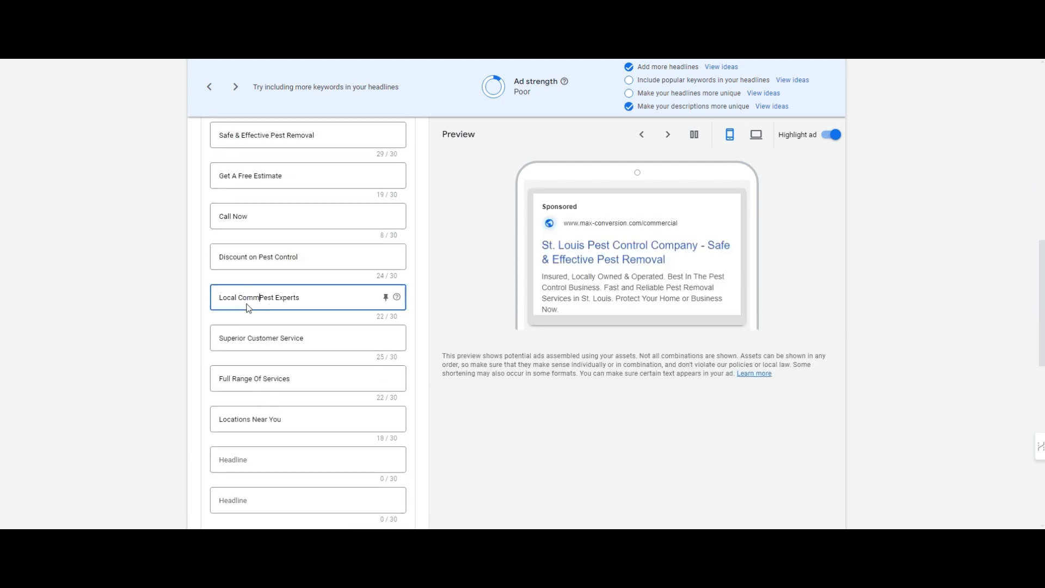
Step: Copy the word "Commercial" and use it to reword the pest removal headline as "Safe & Commercial Pest Removal"
double_click(247, 305)
key(ctrl+c)
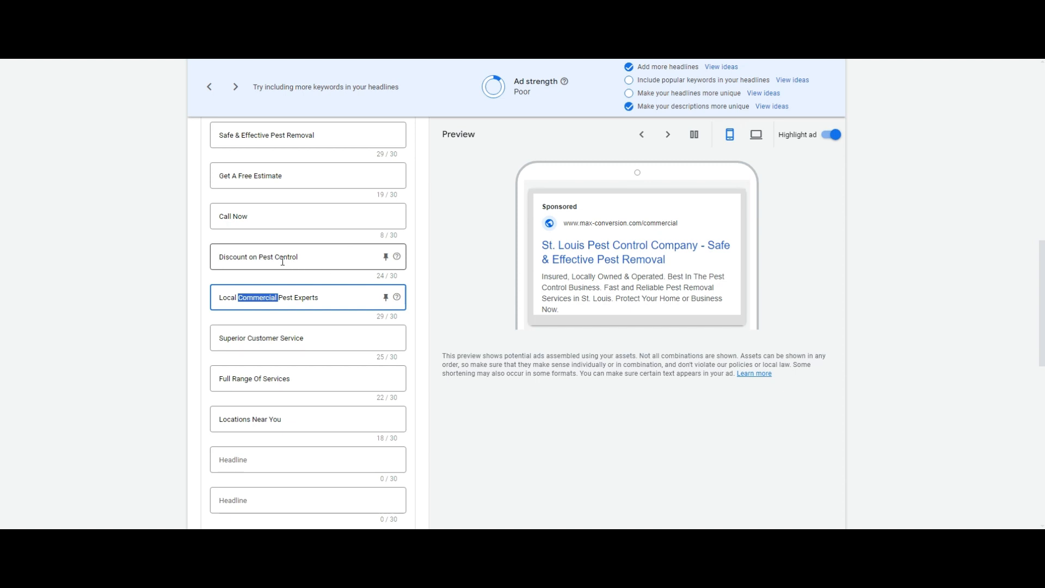
scroll(264, 260, up, 3)
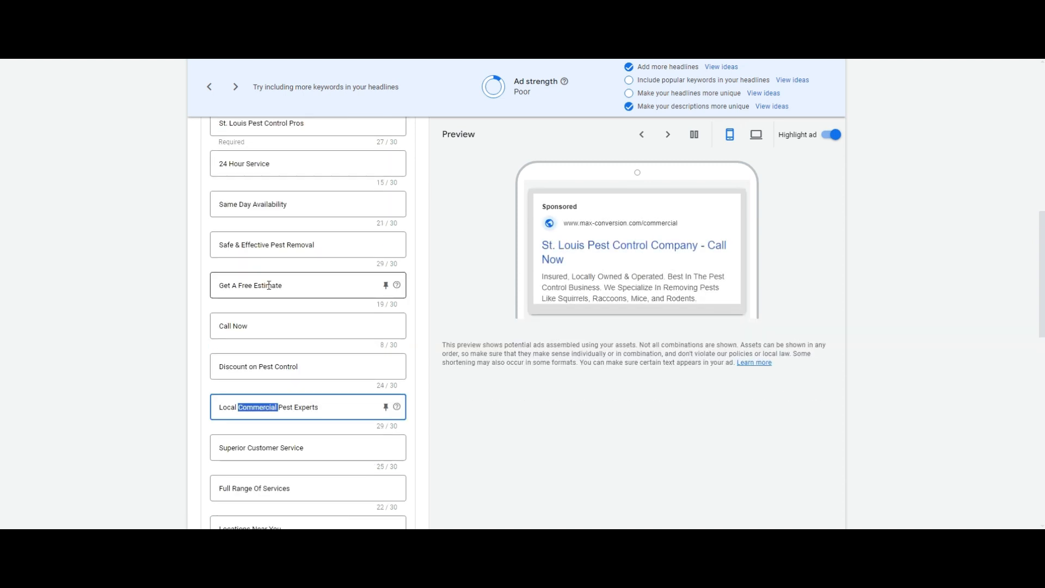
double_click(256, 300)
key(ctrl+v)
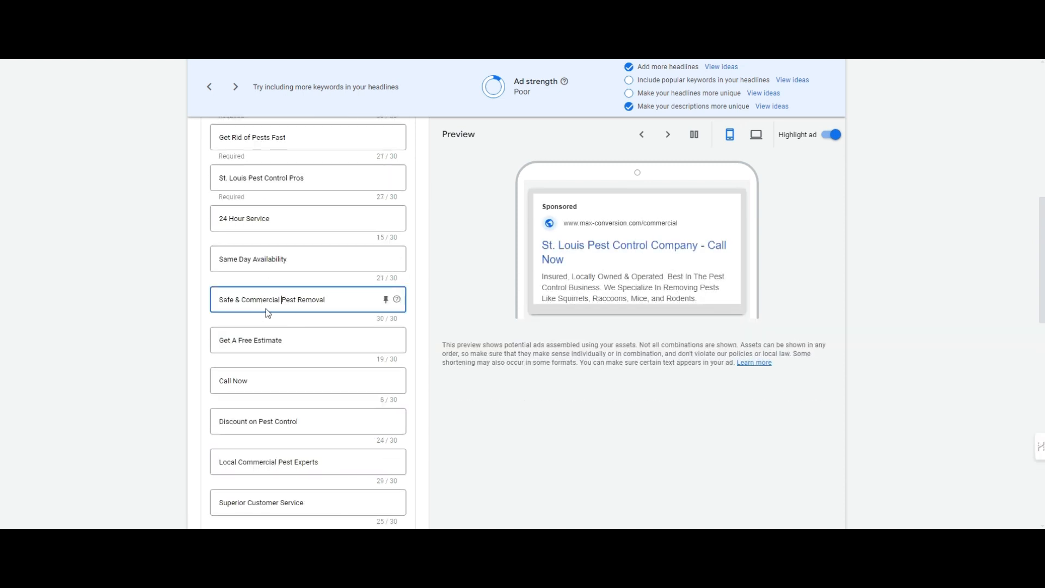
Step: Reword the first description as "Trust Our St. Louis Commercial Pest Control Experts For Efficient Service."
scroll(239, 295, down, 6)
click(271, 321)
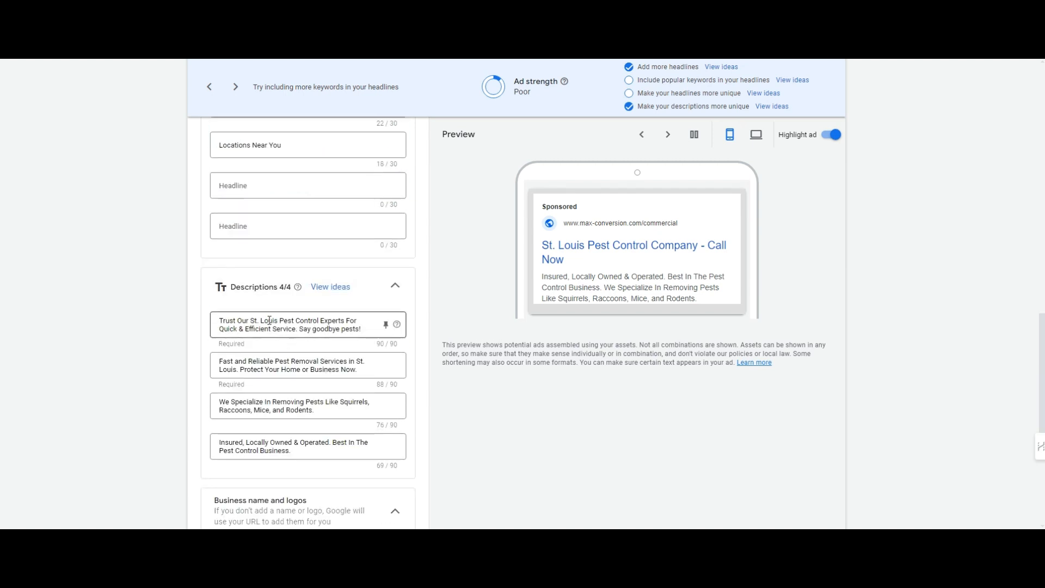
click(280, 321)
key(ctrl+v)
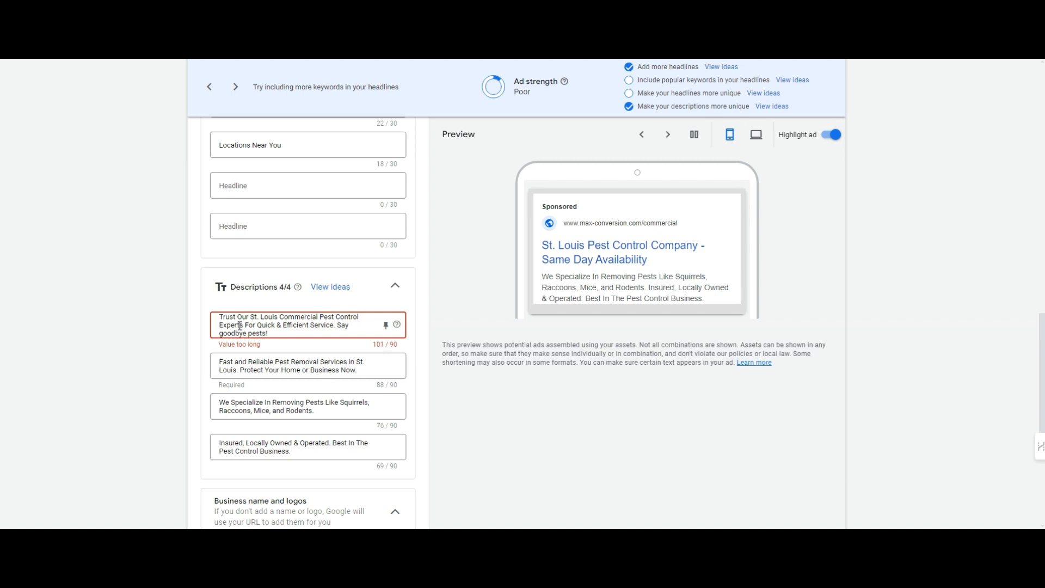
drag(257, 325, 292, 327)
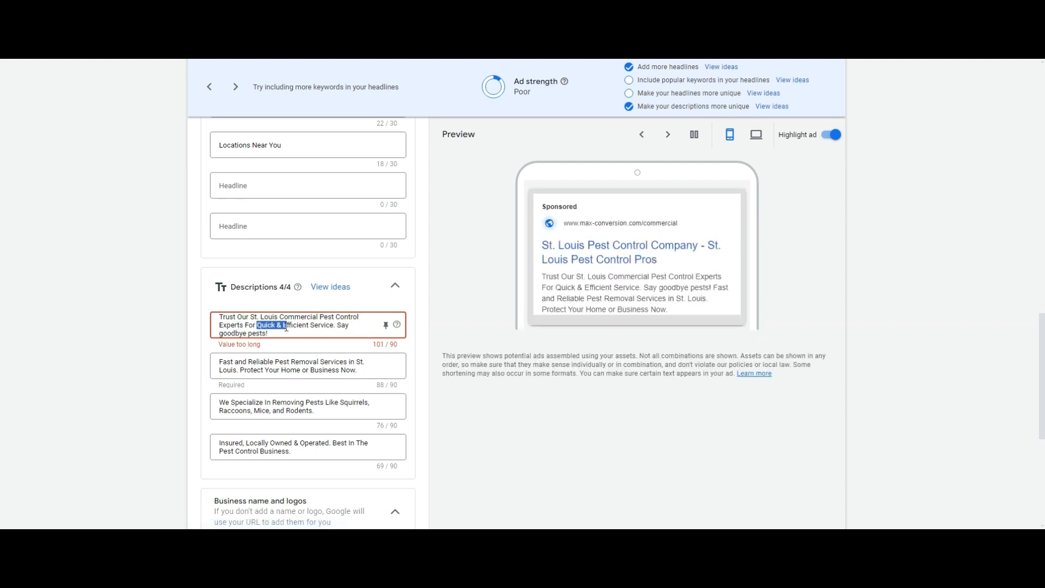
key(BackSpace)
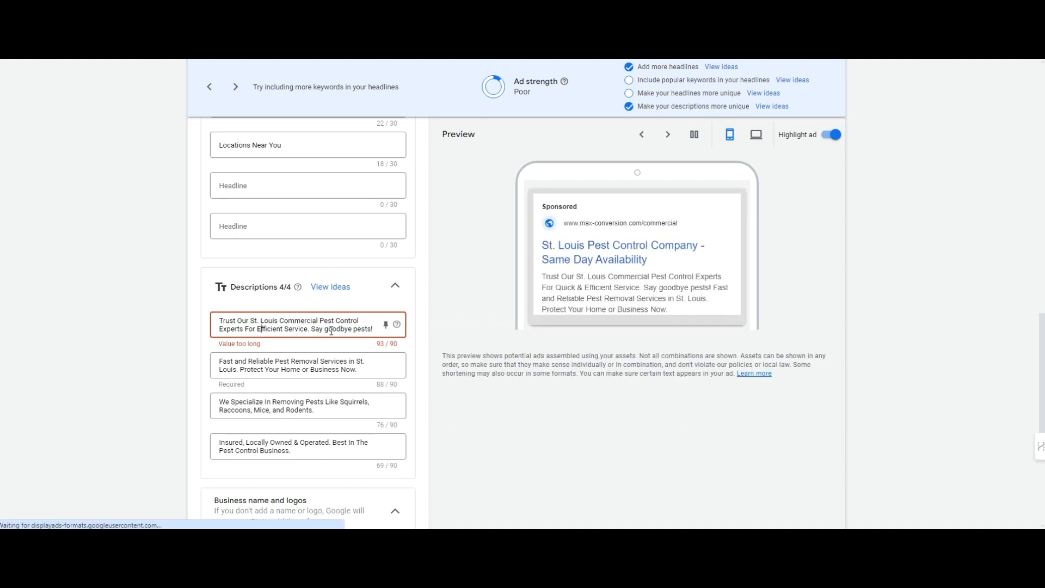
drag(374, 329, 310, 330)
key(BackSpace)
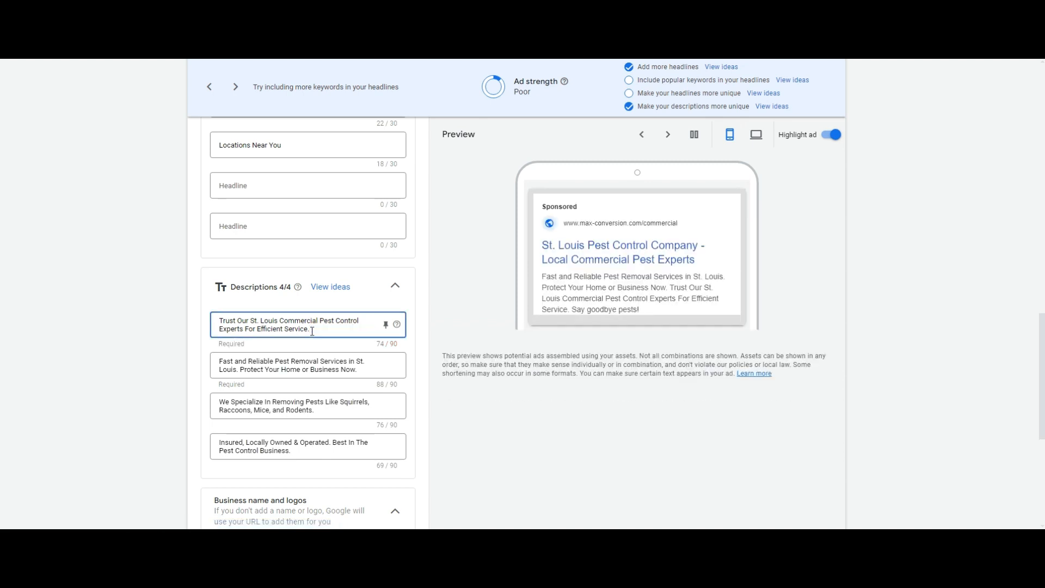
Step: Reword the second description as "Fast and Reliable Commercial Pest Removal Services. Protect Your Business Now."
click(276, 364)
key(ctrl+v)
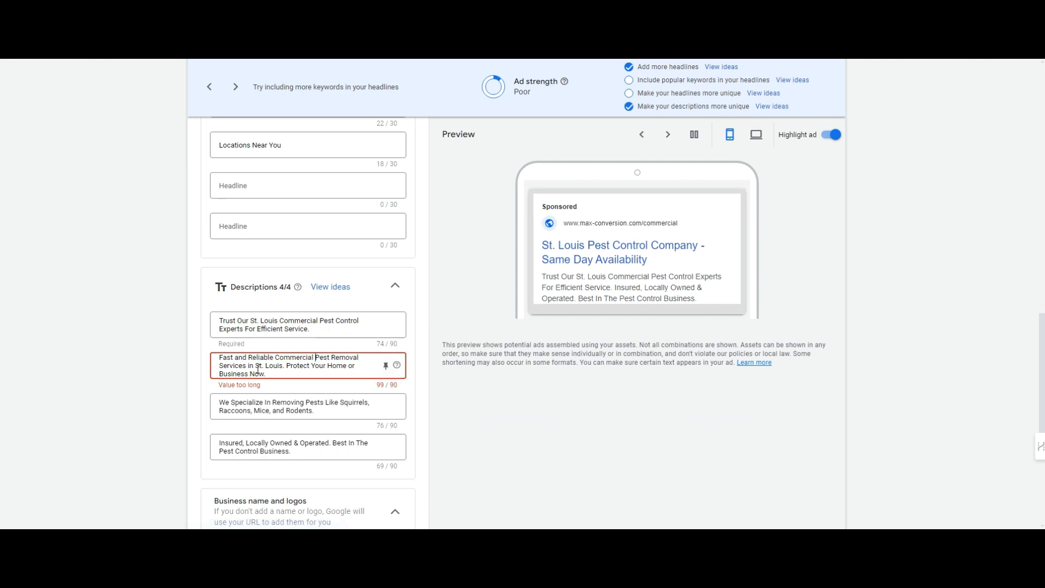
drag(283, 367, 247, 366)
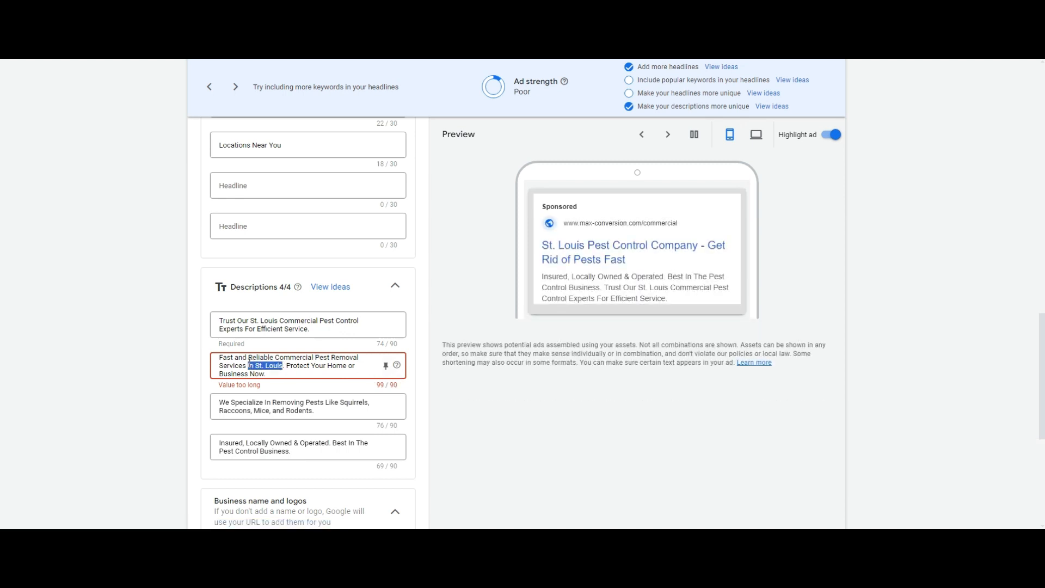
key(BackSpace)
key(BackSpace)
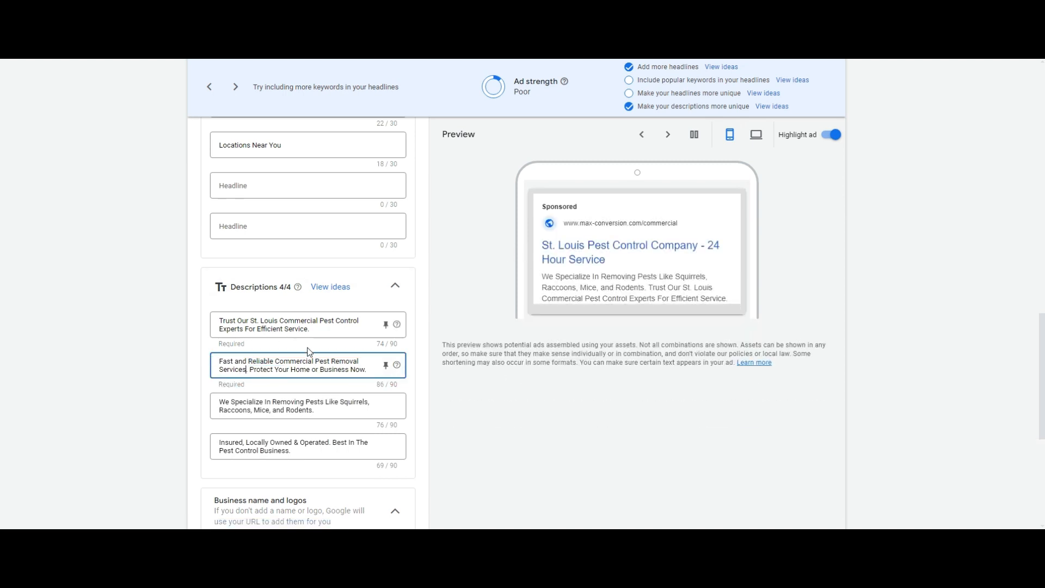
drag(292, 370, 320, 370)
key(BackSpace)
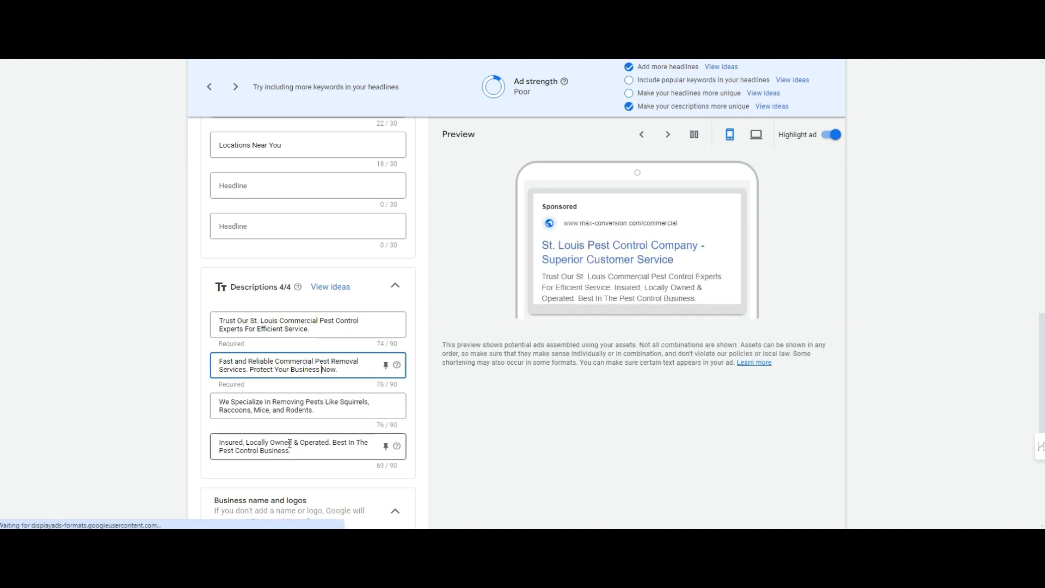
Step: Save the edited Commercial Pest Control ad
scroll(289, 446, down, 2)
scroll(287, 443, down, 4)
click(206, 481)
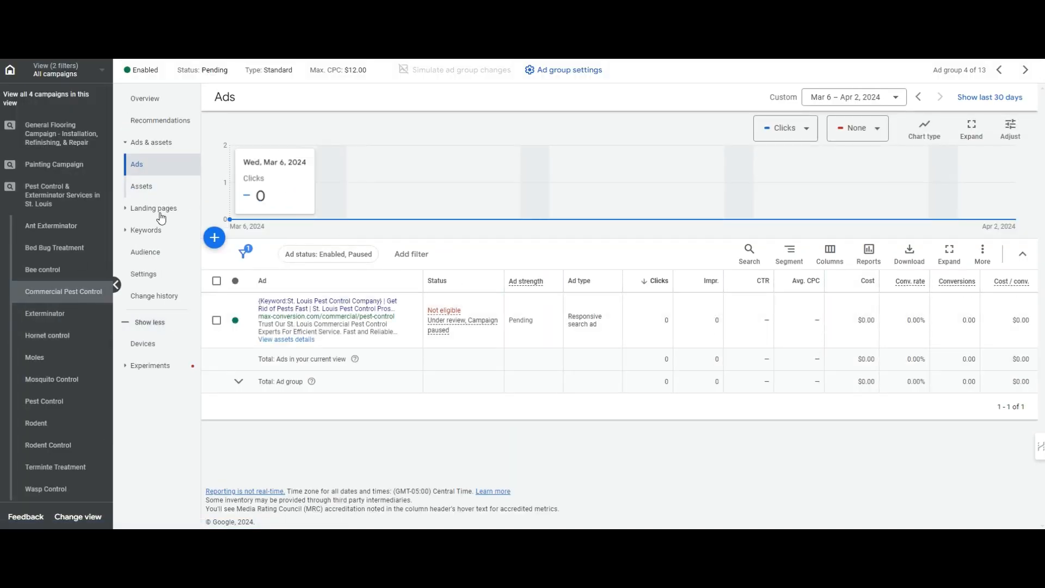
Step: Open the Mosquito Control ad group's ad for editing and replace the first display path field with "Mosquito" copied from the ad group name
click(78, 382)
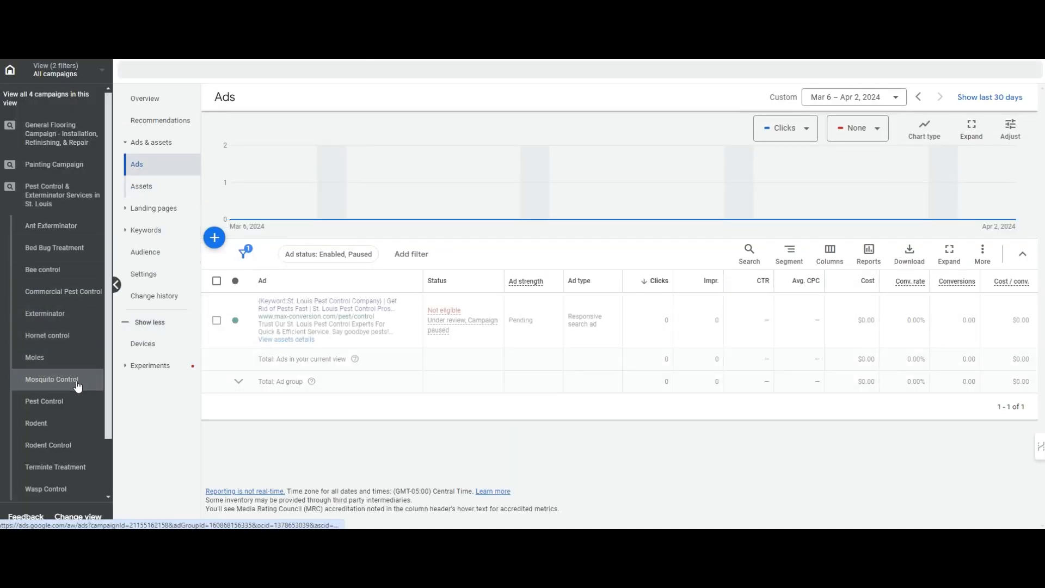
click(410, 325)
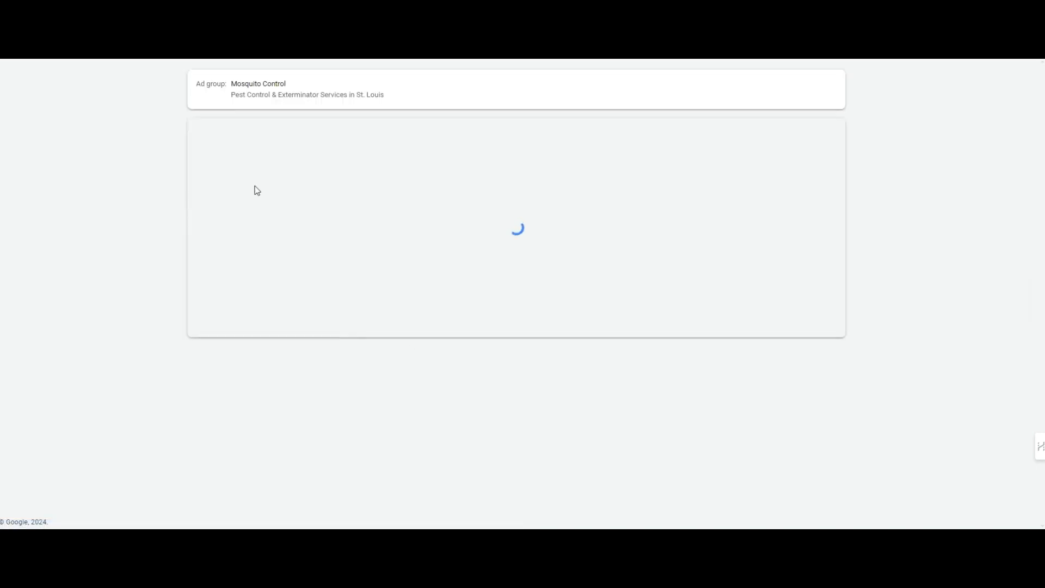
double_click(257, 84)
key(ctrl+c)
double_click(257, 378)
key(ctrl+v)
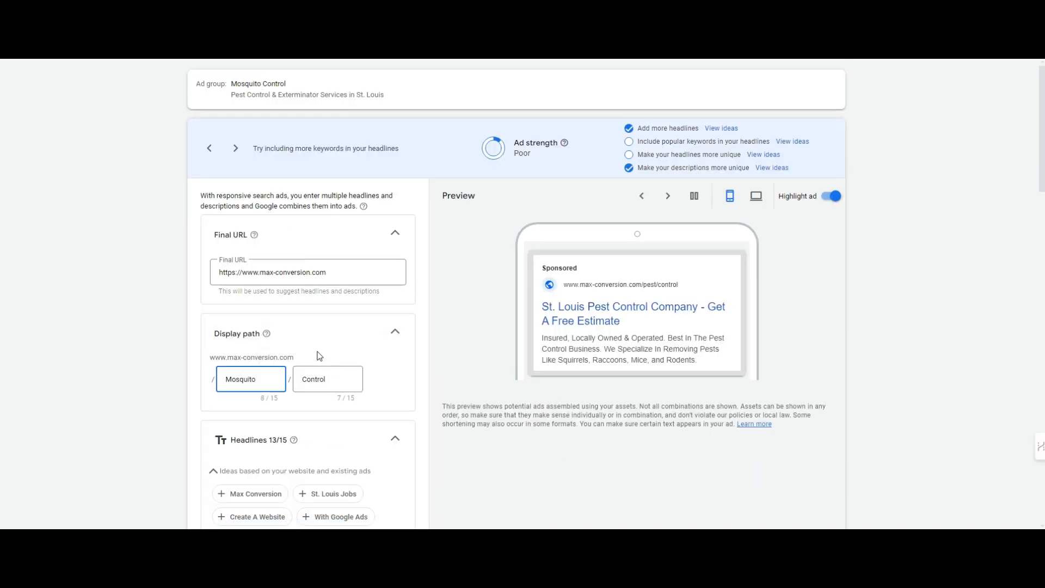
Step: Change the default text of the first keyword-insertion headline to "St. Louis Mosquito Control"
scroll(293, 324, down, 5)
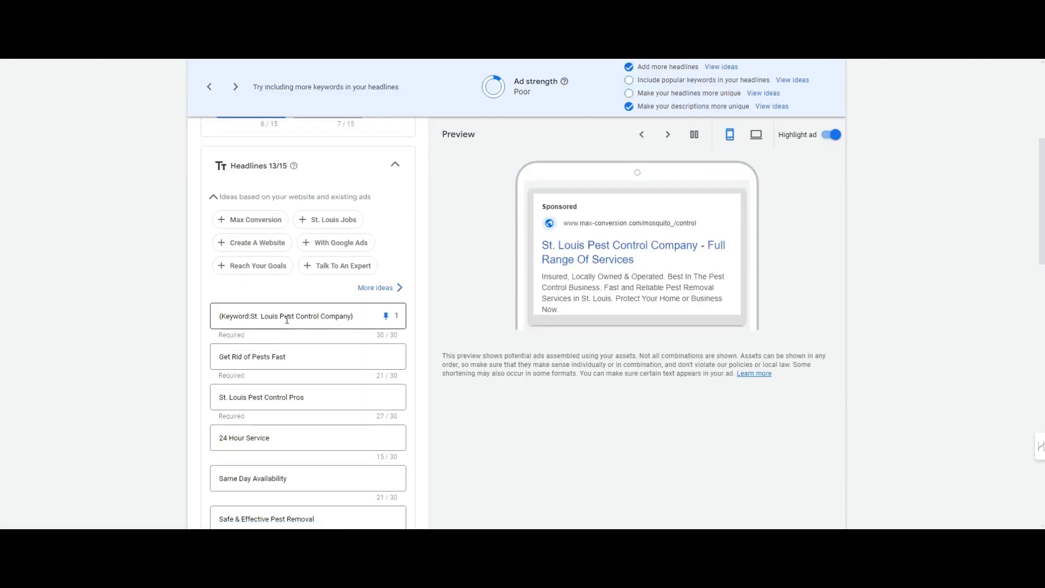
double_click(286, 315)
key(ctrl+v)
double_click(357, 317)
key(BackSpace)
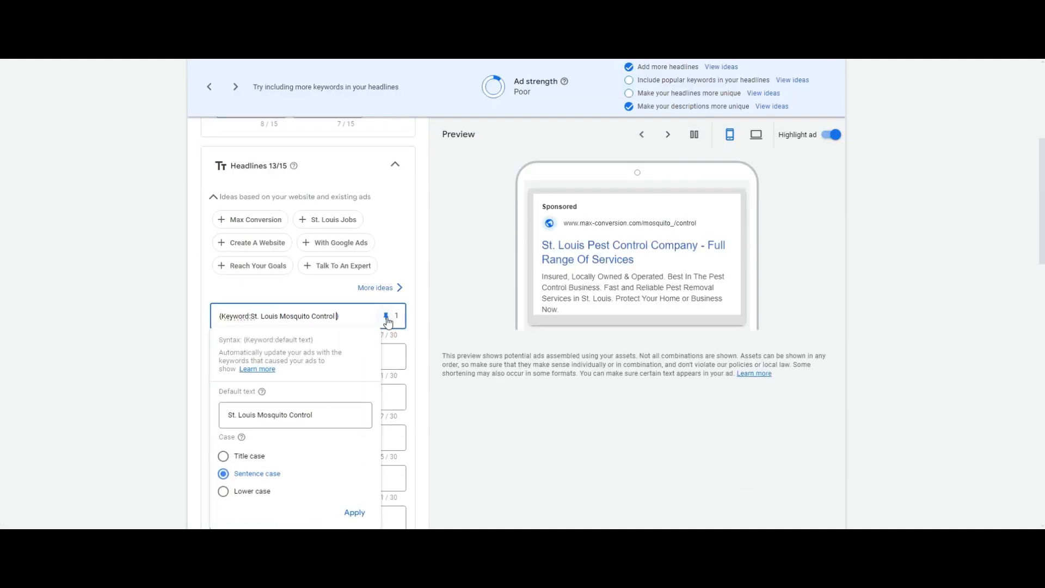
Step: Apply the first headline's keyword default text and reword the third headline as "St. Louis Mosquito Control"
click(425, 334)
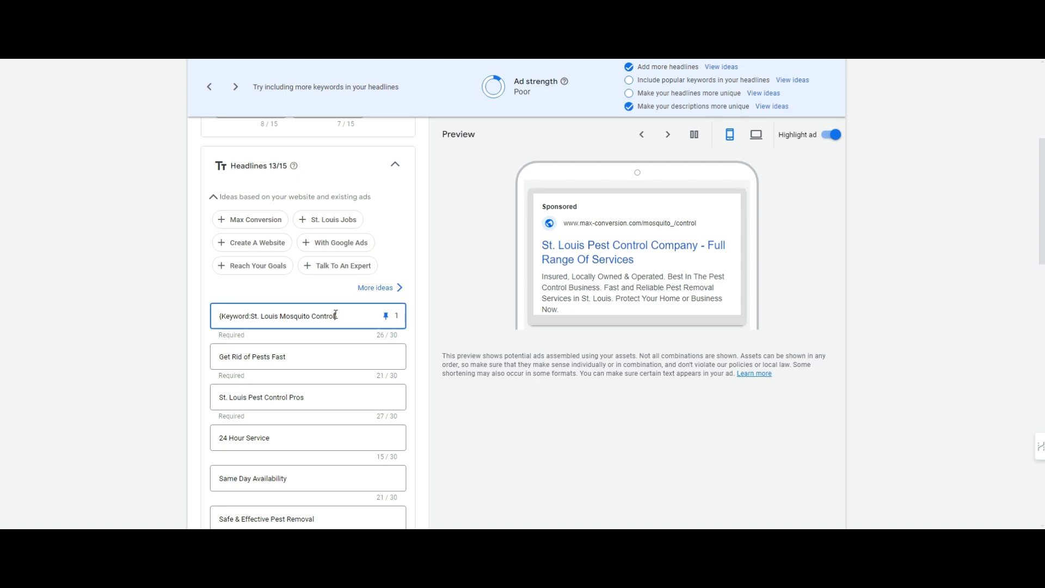
drag(334, 315, 283, 325)
click(419, 395)
scroll(419, 393, down, 2)
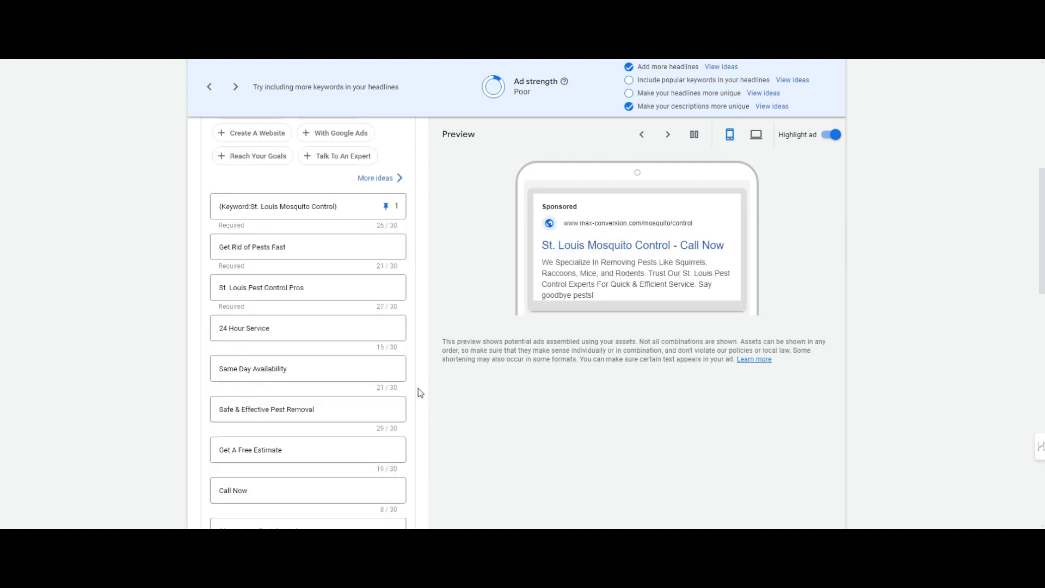
drag(248, 290, 285, 289)
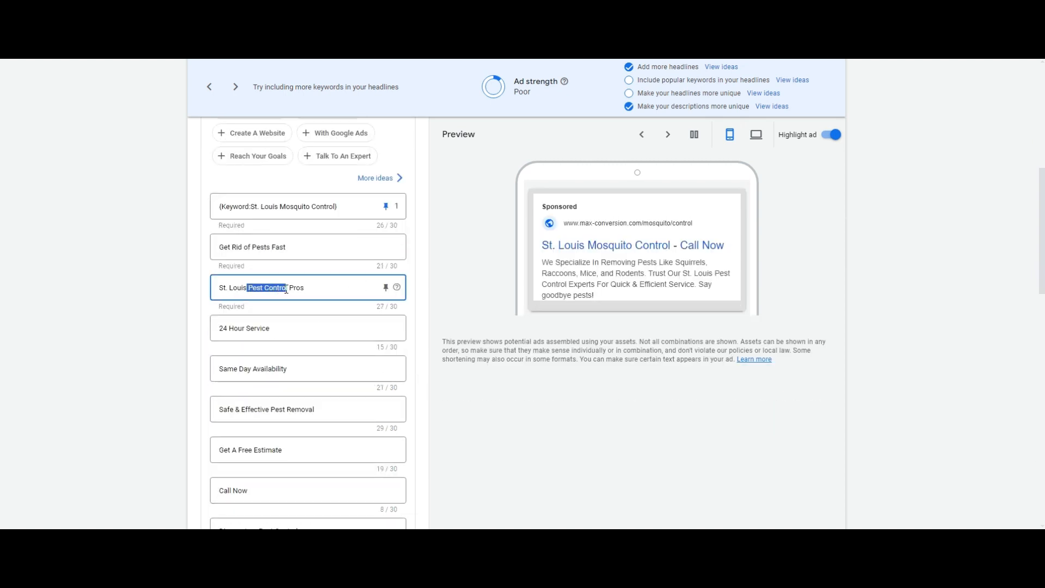
key(ctrl+v)
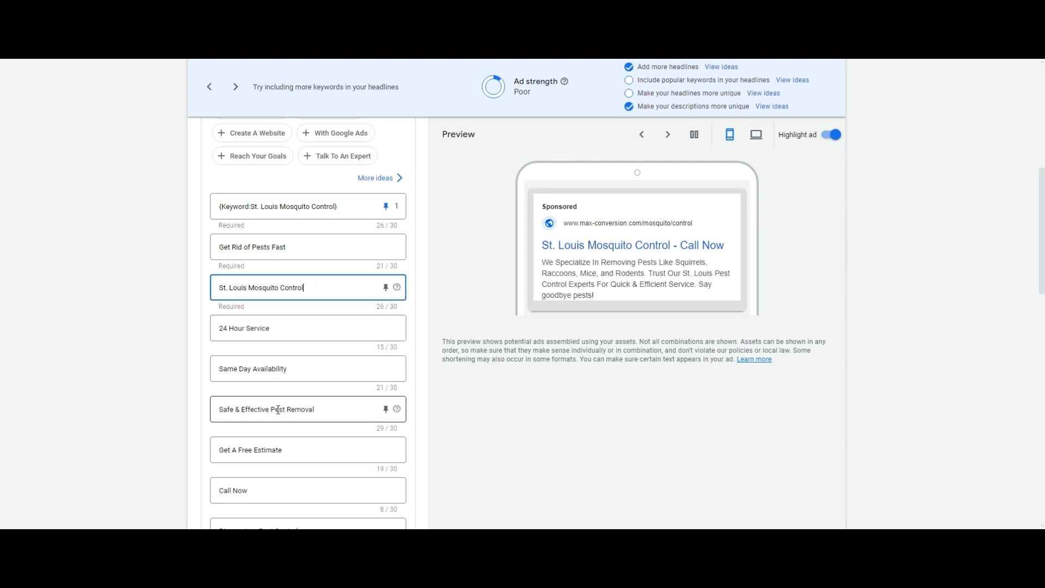
Step: Reword the "Safe & Effective Pest Removal" headline as "Safe Mosquito Removal" to fit the length limit
drag(271, 410, 359, 412)
key(ctrl+v)
double_click(316, 410)
text(Remov)
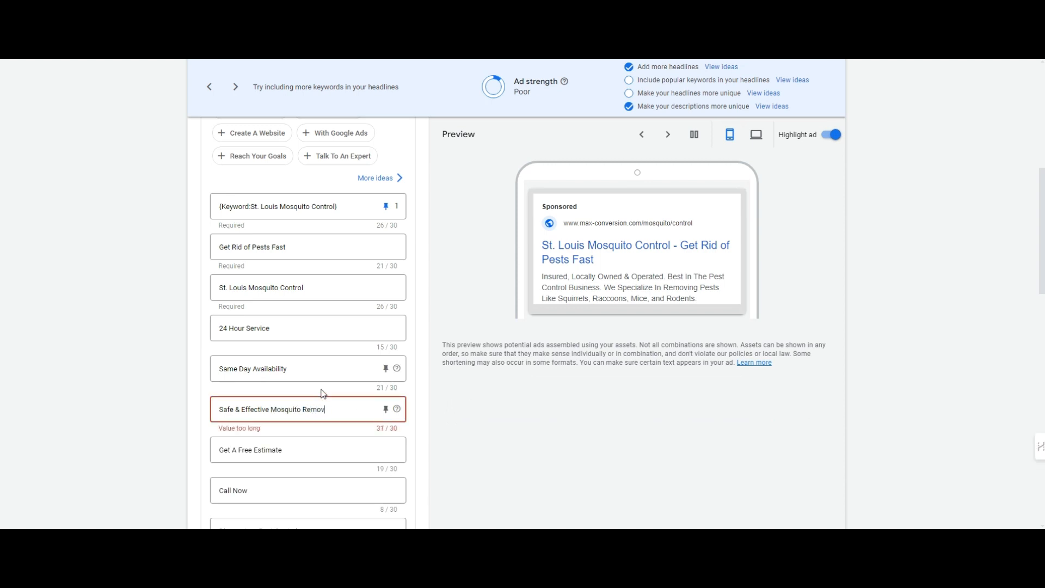
drag(242, 410, 270, 410)
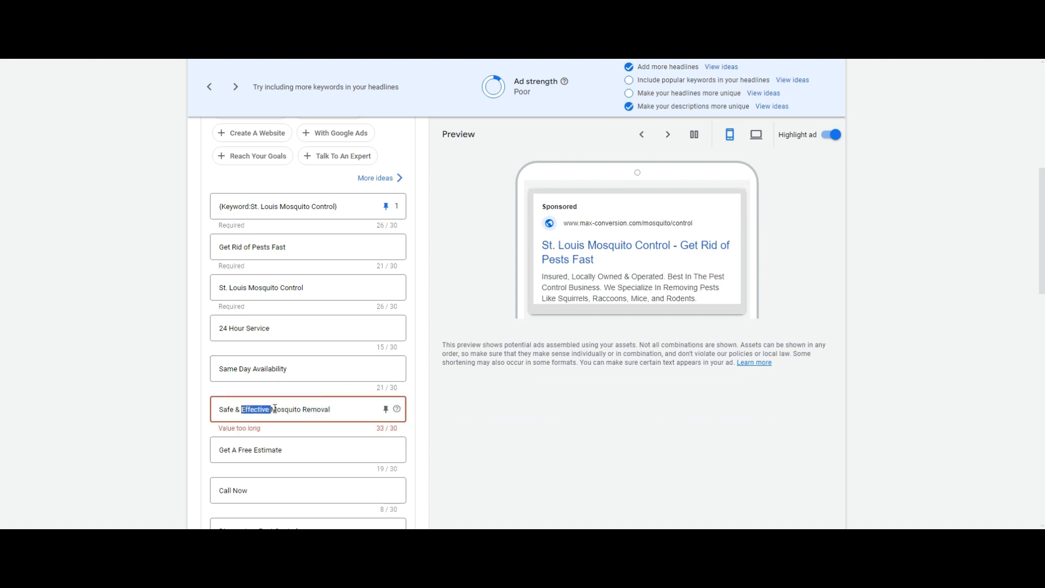
key(BackSpace)
key(BackSpace)
key(BackSpace)
scroll(268, 406, down, 3)
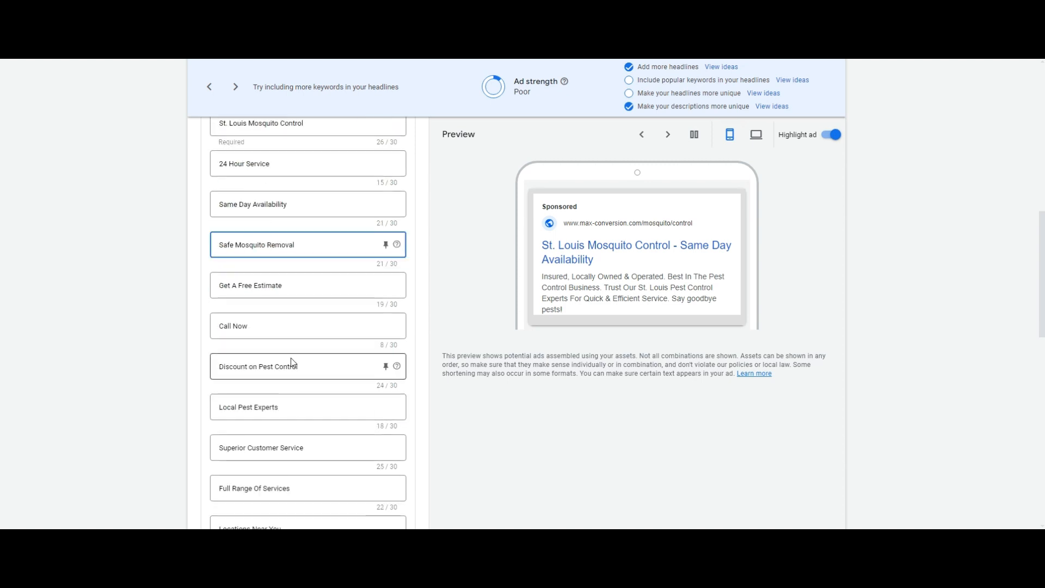
Step: Reword the "Local Pest Experts" headline as "Local Mosquito Experts", correcting the spelling of Mosquito
double_click(246, 408)
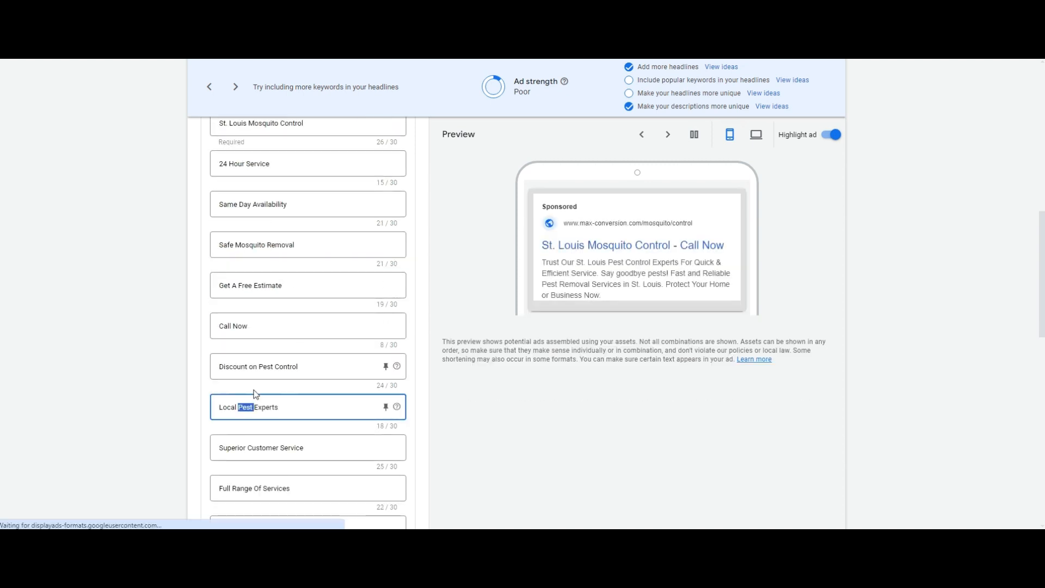
text(Mosqito)
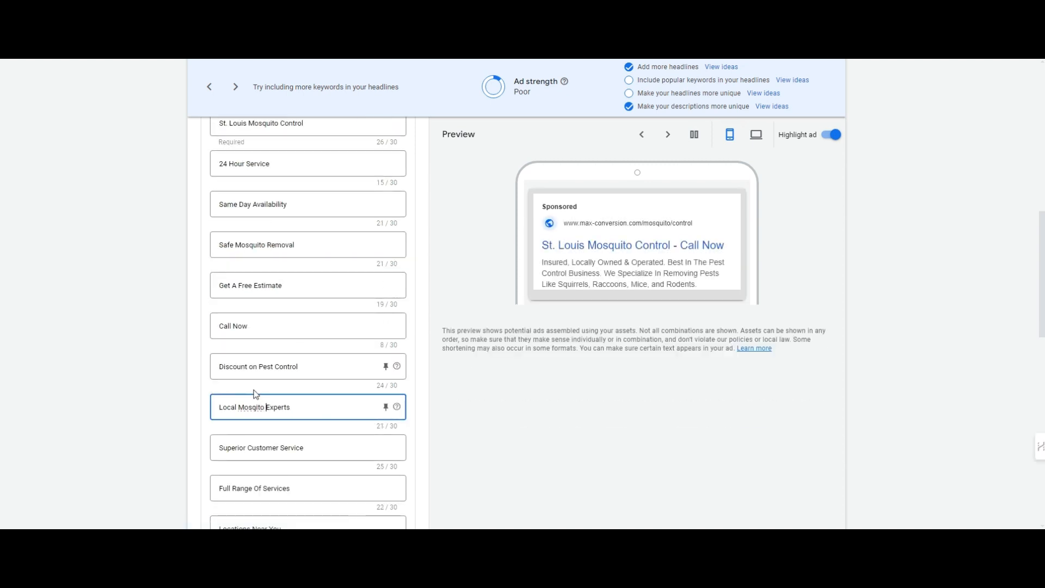
right_click(252, 416)
right_click(245, 407)
click(313, 202)
scroll(311, 313, down, 2)
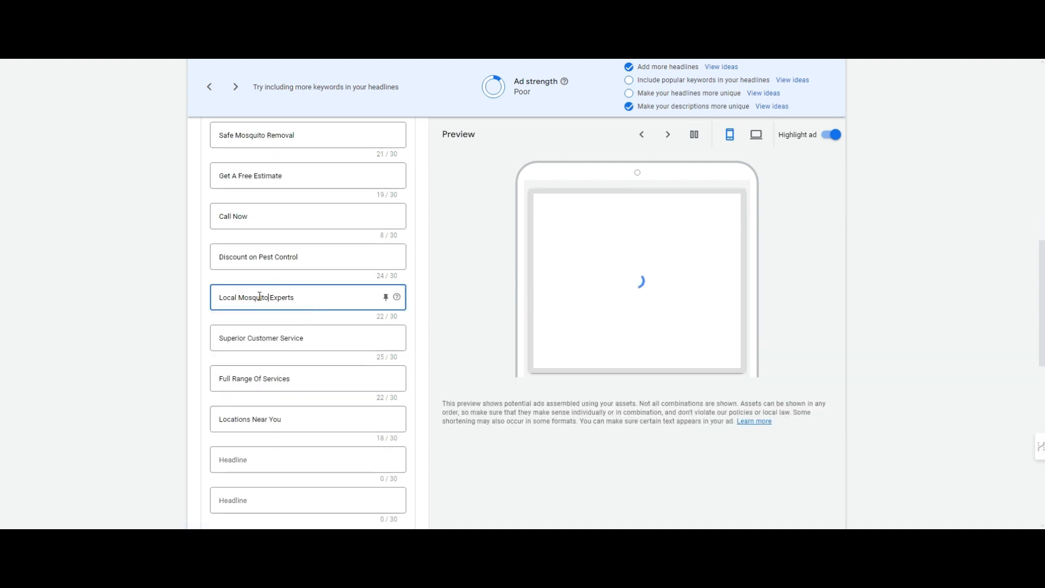
Step: Reword the first description as "Trust Our St. Louis Mosquito Control Experts For Quick & Efficient Service."
scroll(327, 333, down, 4)
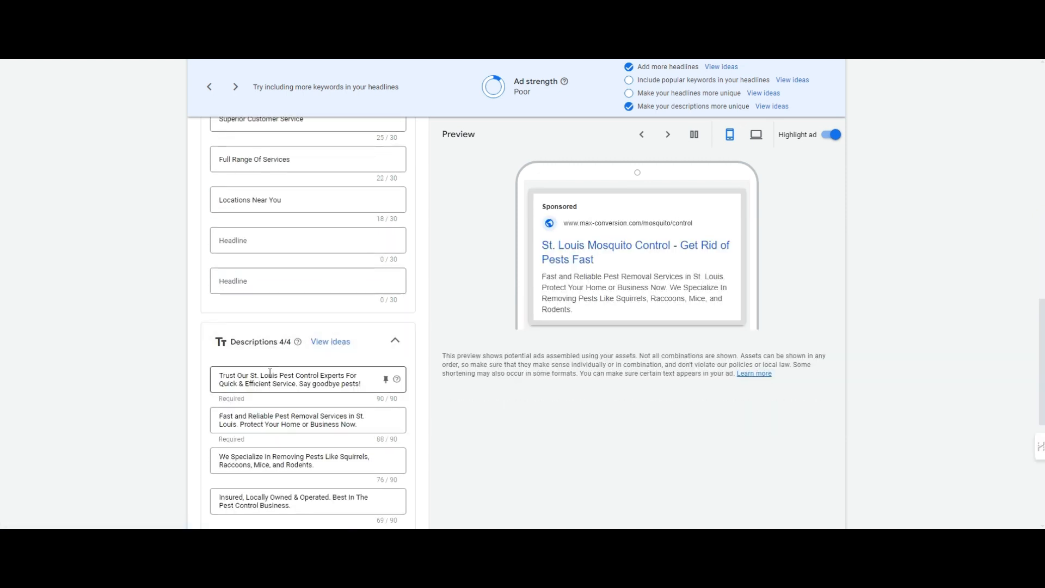
double_click(291, 375)
key(ctrl+v)
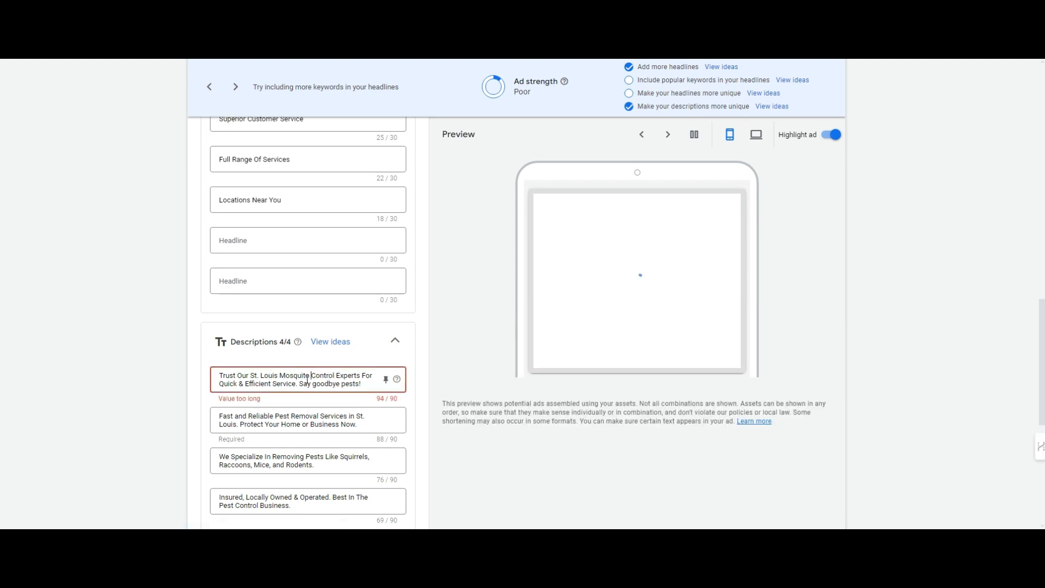
drag(300, 384, 424, 374)
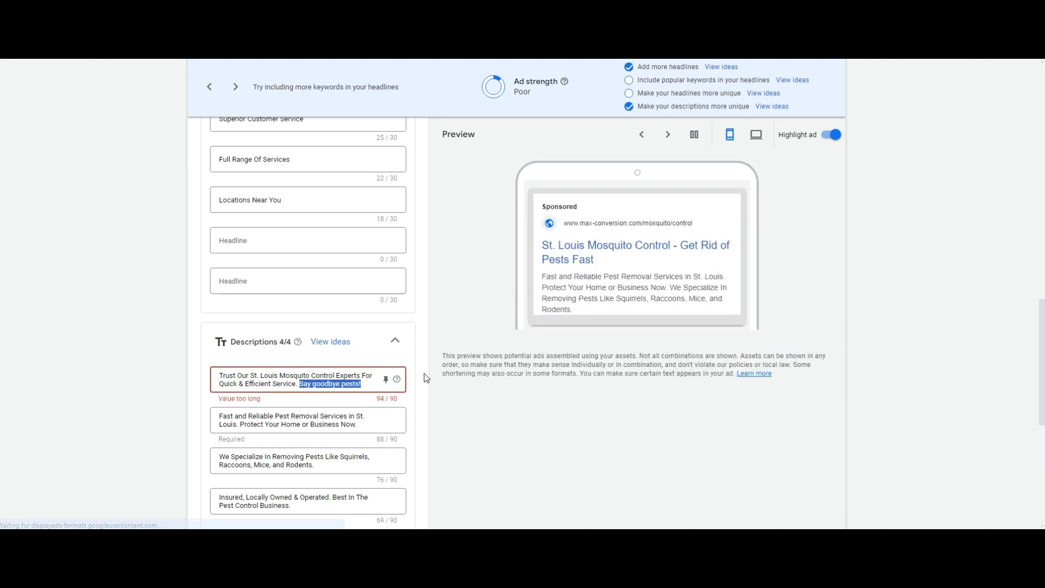
key(BackSpace)
Step: Reword the second description as "Fast and Reliable Mosquito Removal Services in St. Louis. Protect Your Home Now."
drag(274, 418, 279, 416)
key(ctrl+v)
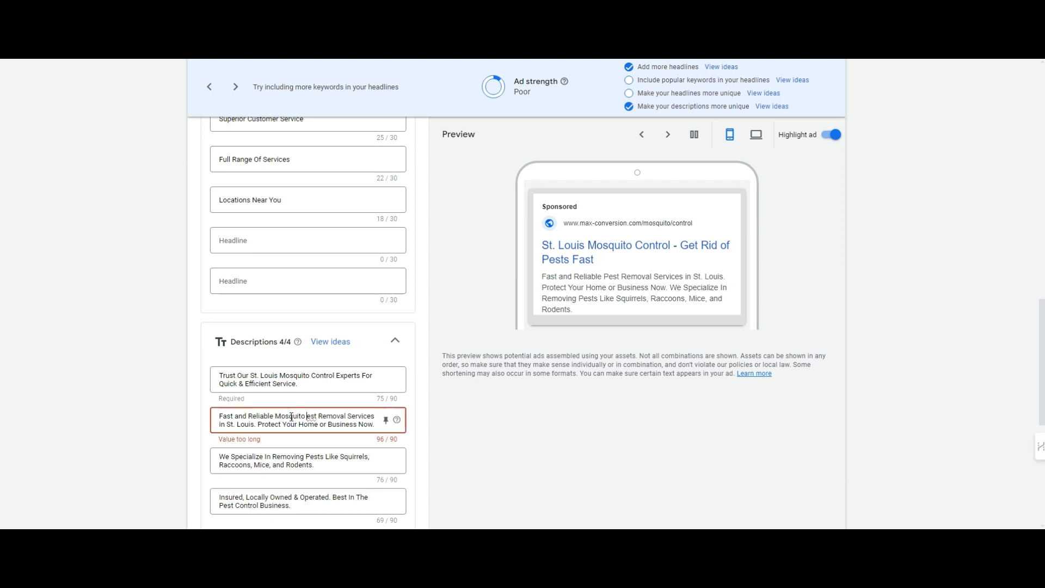
key(Delete)
key(Delete)
key(Delete)
key(Delete)
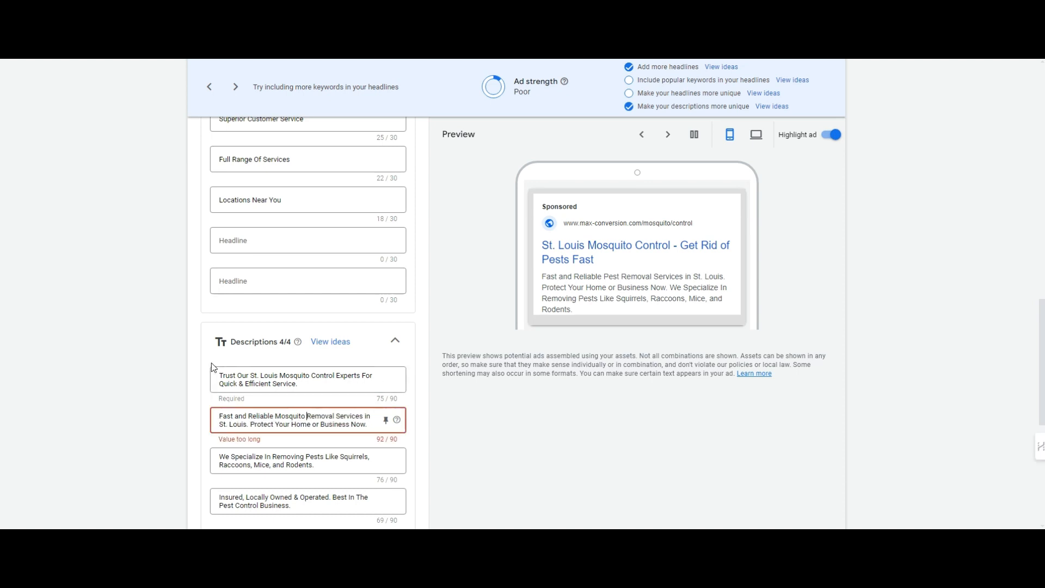
double_click(322, 425)
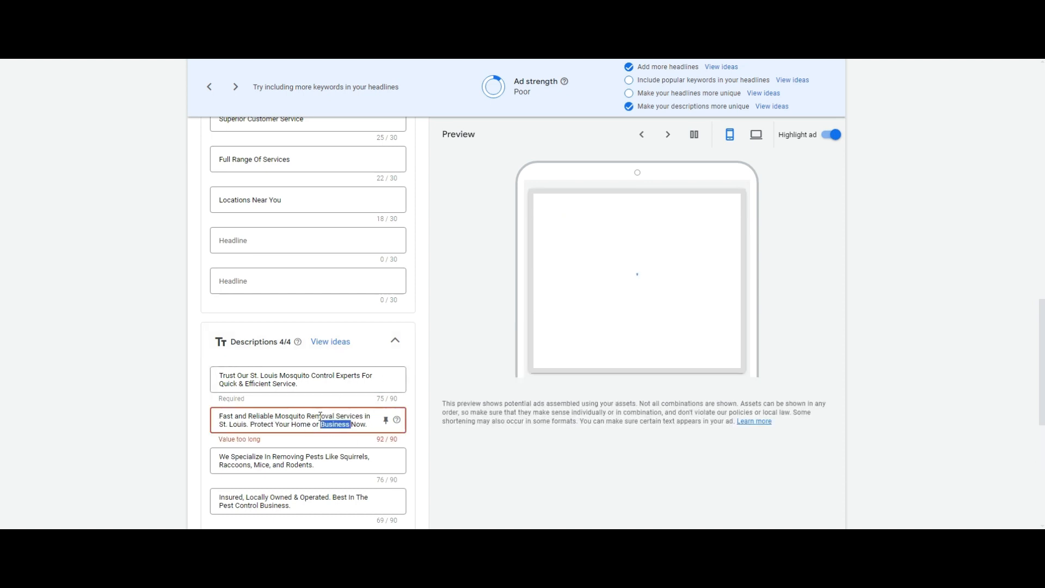
key(BackSpace)
key(BackSpace)
key(BackSpace)
key(BackSpace)
scroll(315, 419, down, 1)
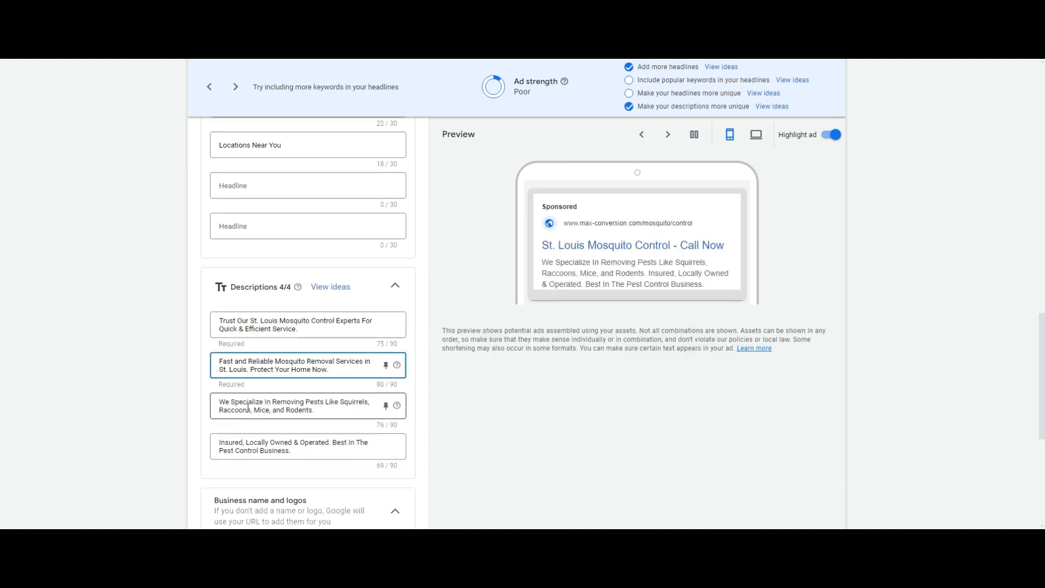
Step: Reword the third description as "We Specialize In Removing Pests Like Mosquitos, Squirrels, Raccoons, Mice, and Rodents." and save the ad
double_click(317, 403)
click(337, 402)
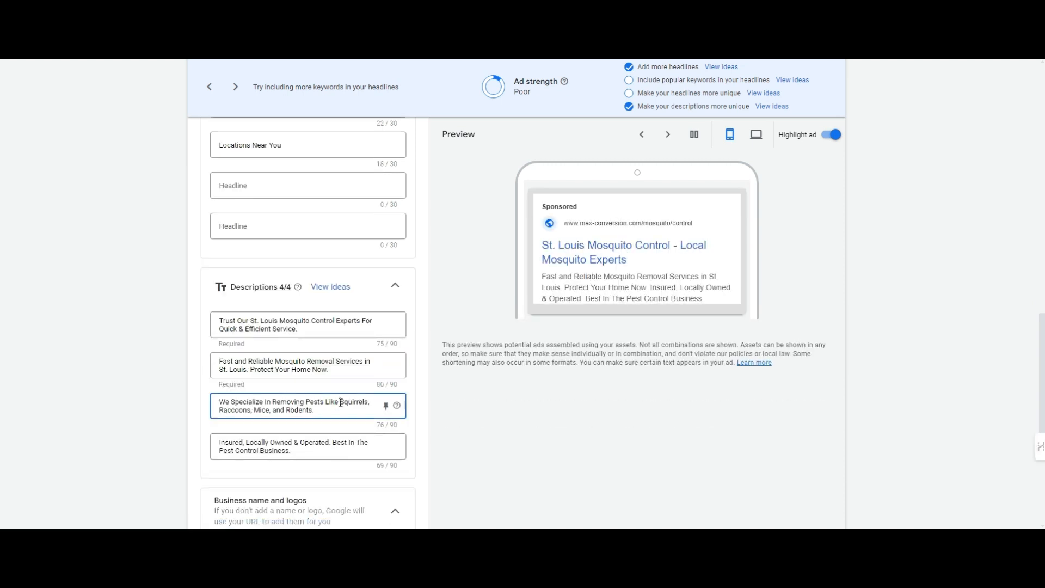
text(Mosq)
key(Tab)
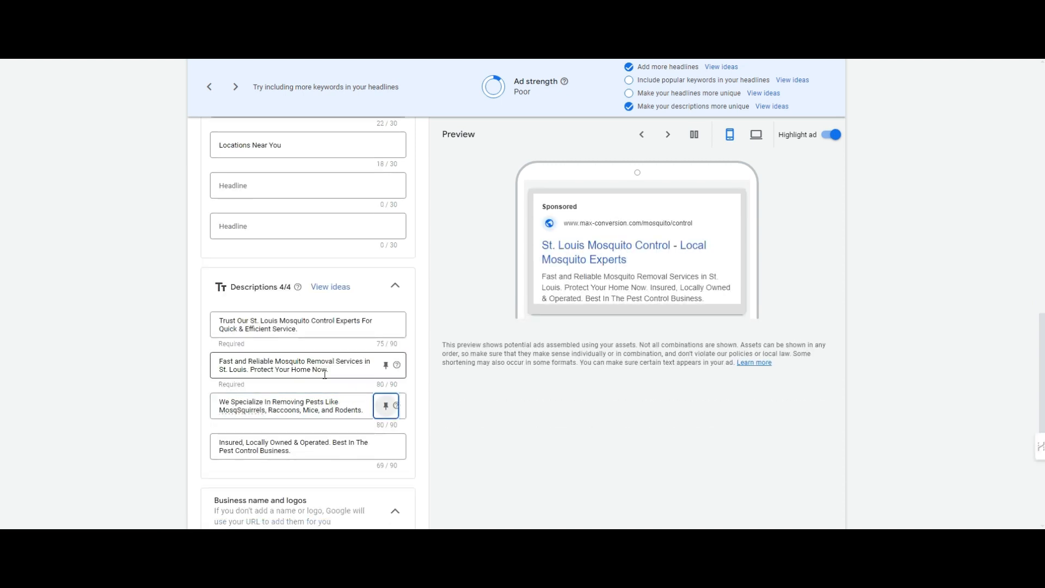
click(242, 410)
text(itos,)
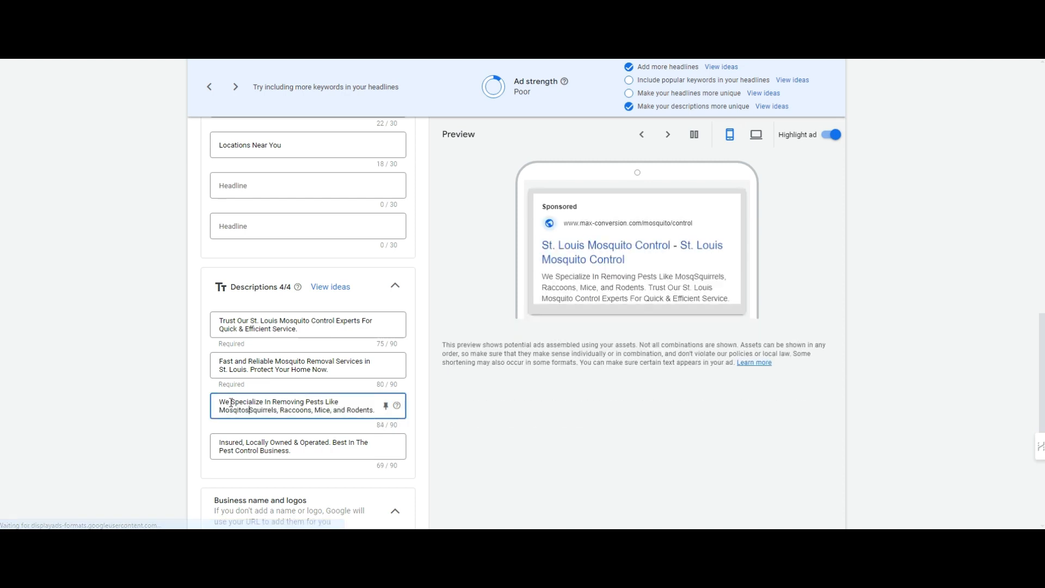
right_click(362, 401)
click(403, 195)
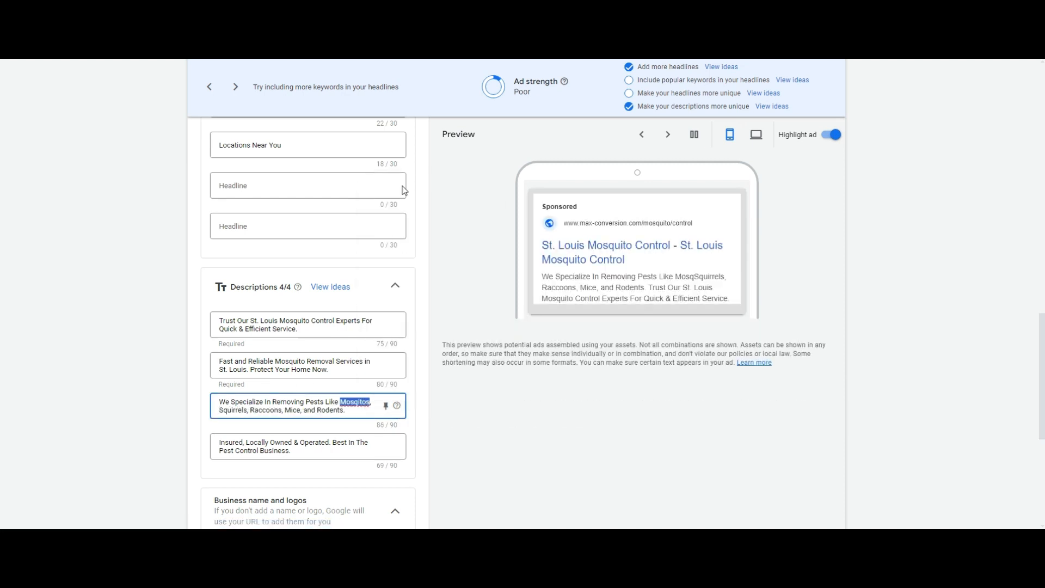
drag(253, 407, 330, 415)
click(330, 415)
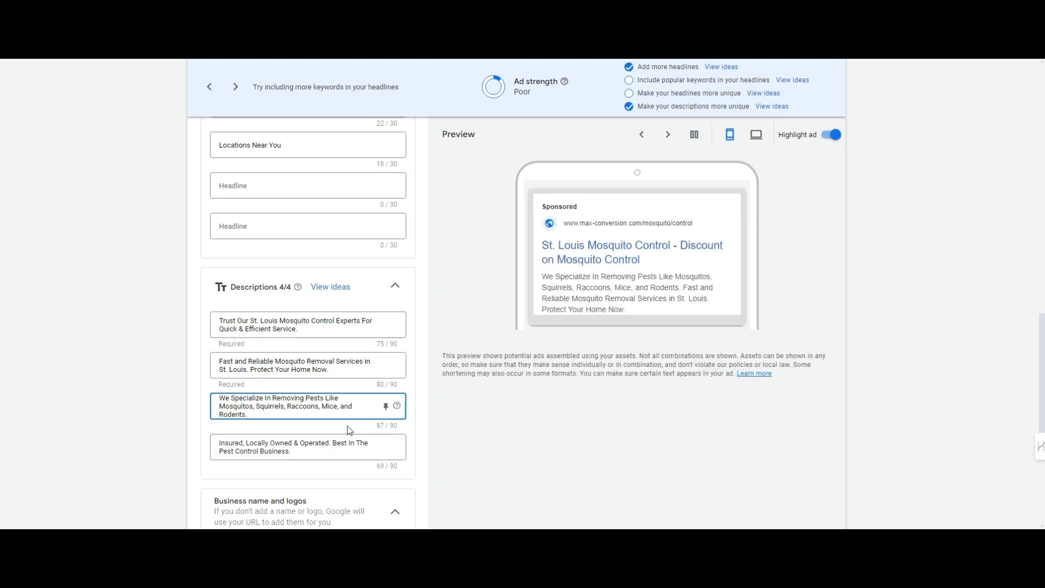
scroll(349, 430, down, 5)
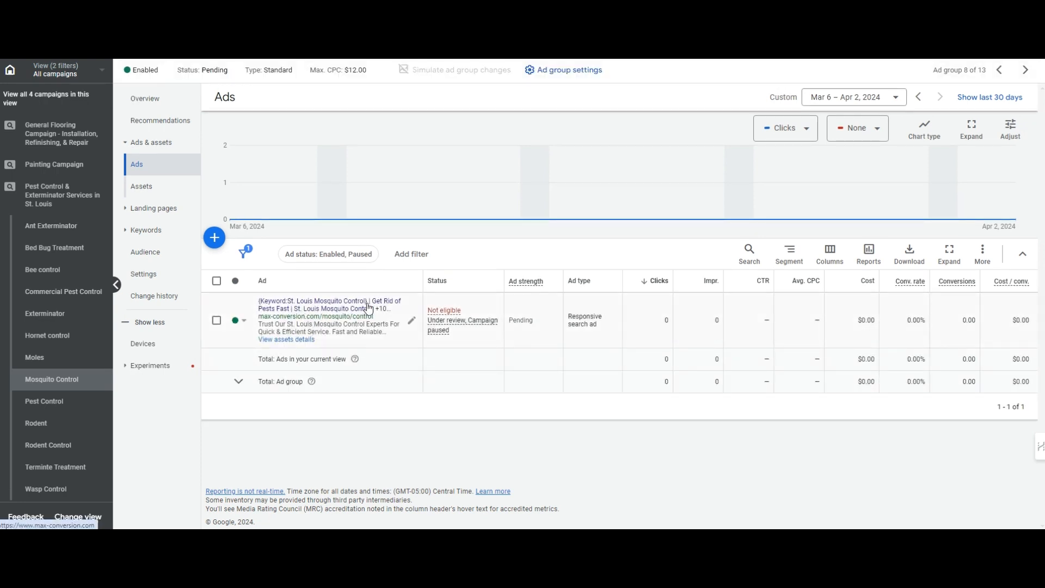
Step: Reopen the Mosquito Control ad, reword the second headline as "Get Rid of Mosquitos' Fast", and save it
click(411, 321)
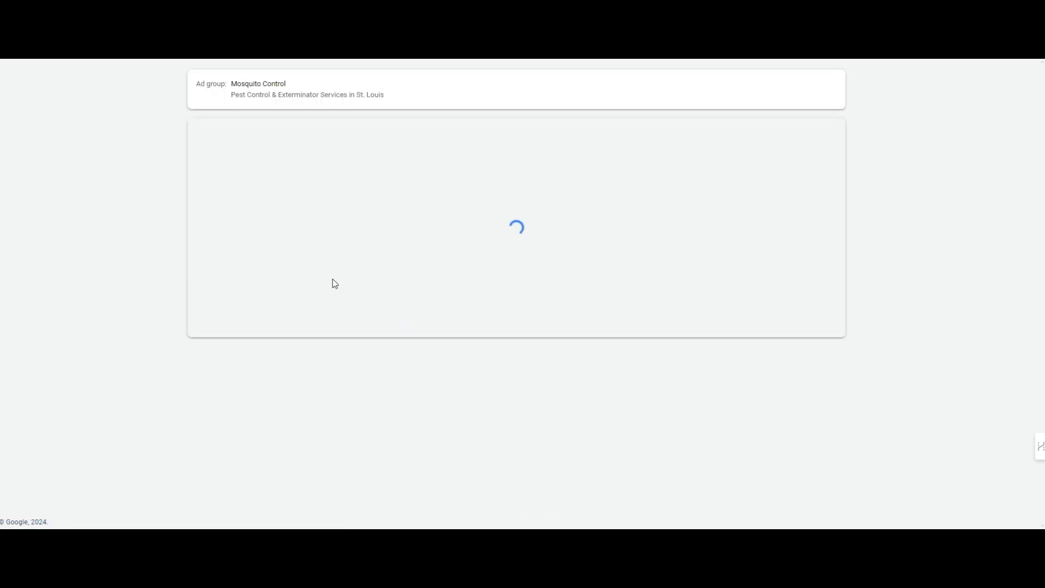
scroll(266, 397, down, 4)
click(293, 377)
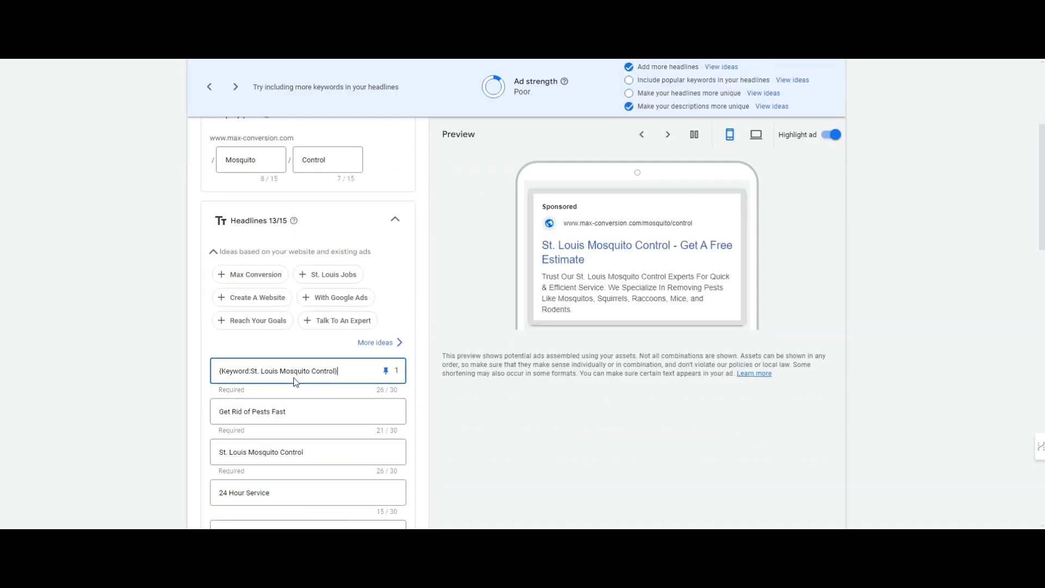
double_click(293, 378)
key(ctrl+c)
double_click(263, 411)
key(ctrl+v)
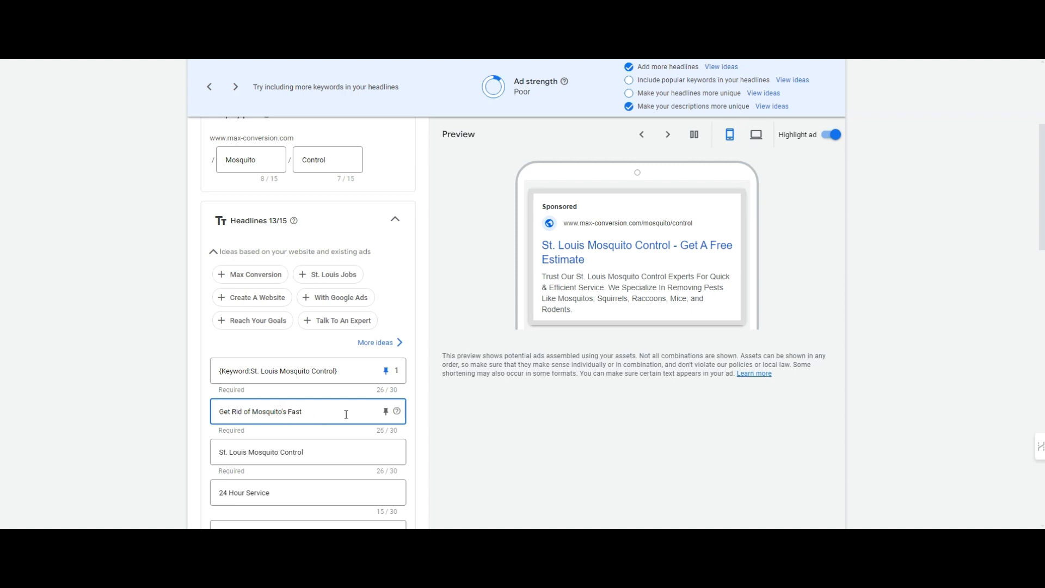
scroll(344, 417, down, 18)
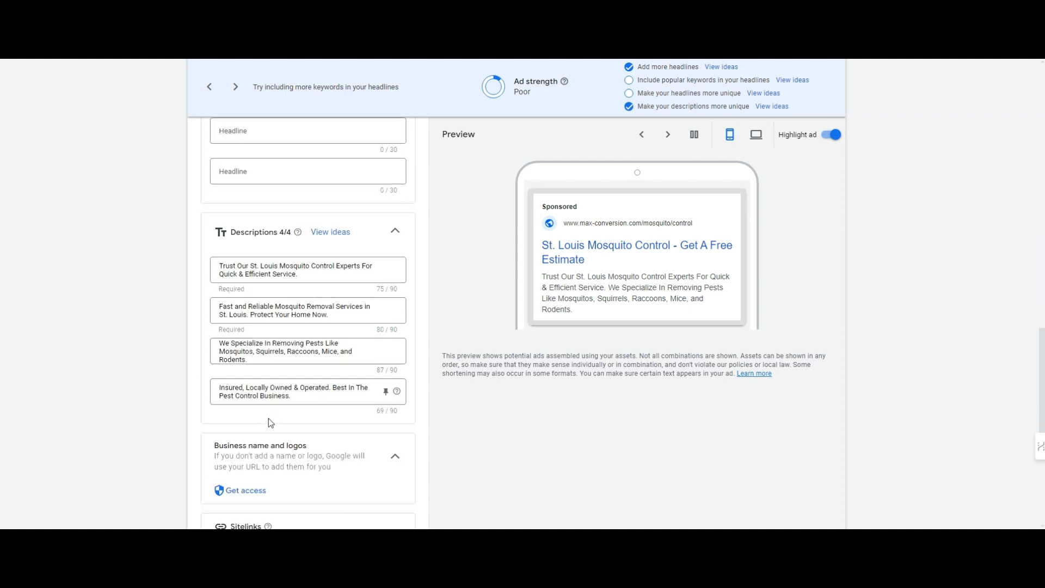
double_click(213, 480)
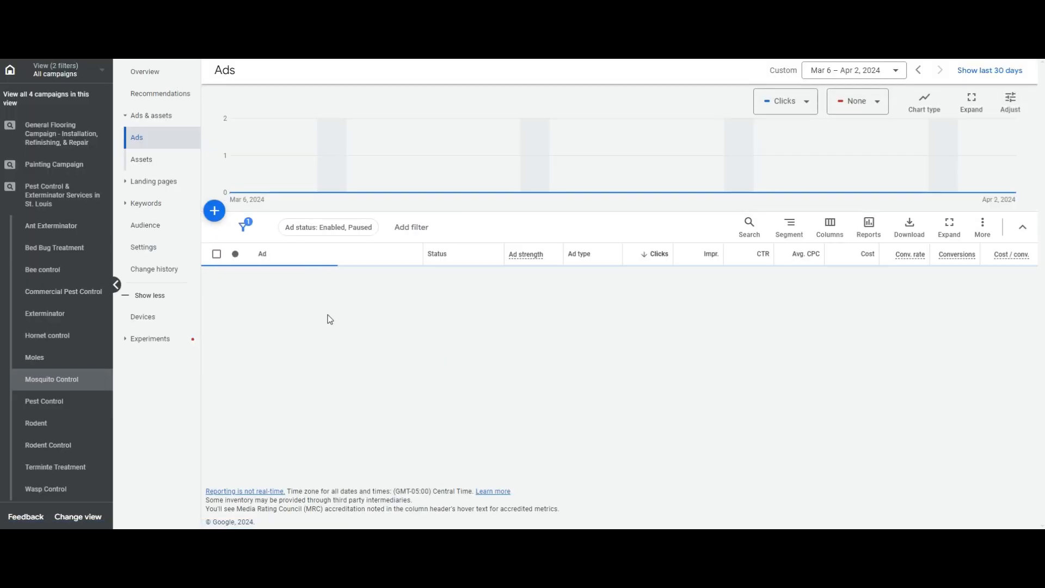
Step: Copy the "Rodent Control" entry from the ad group list in Notepad and move the notes aside
drag(1044, 113, 908, 117)
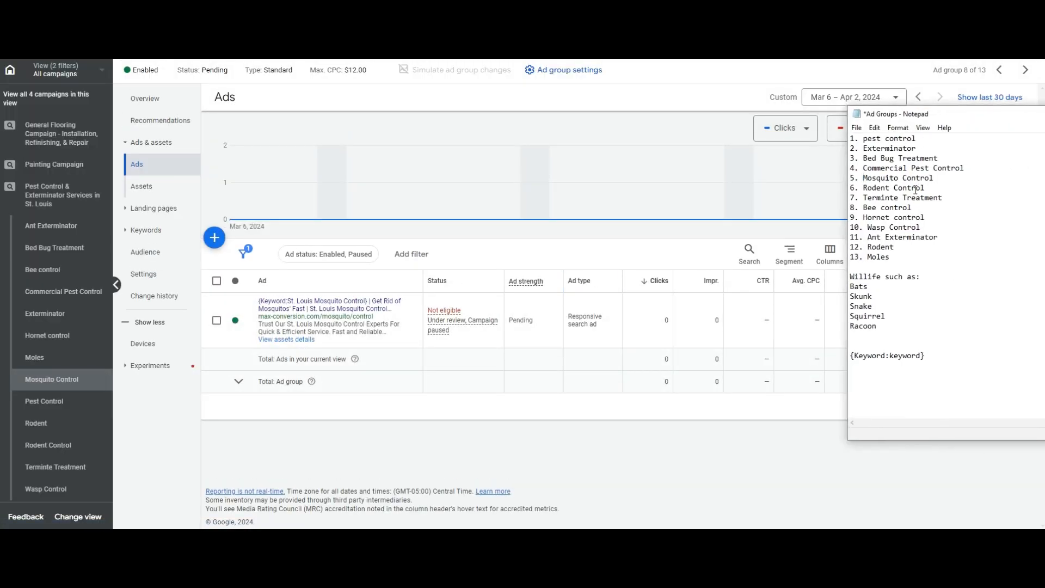
drag(865, 188, 938, 191)
key(ctrl+c)
click(938, 191)
drag(972, 115, 1044, 115)
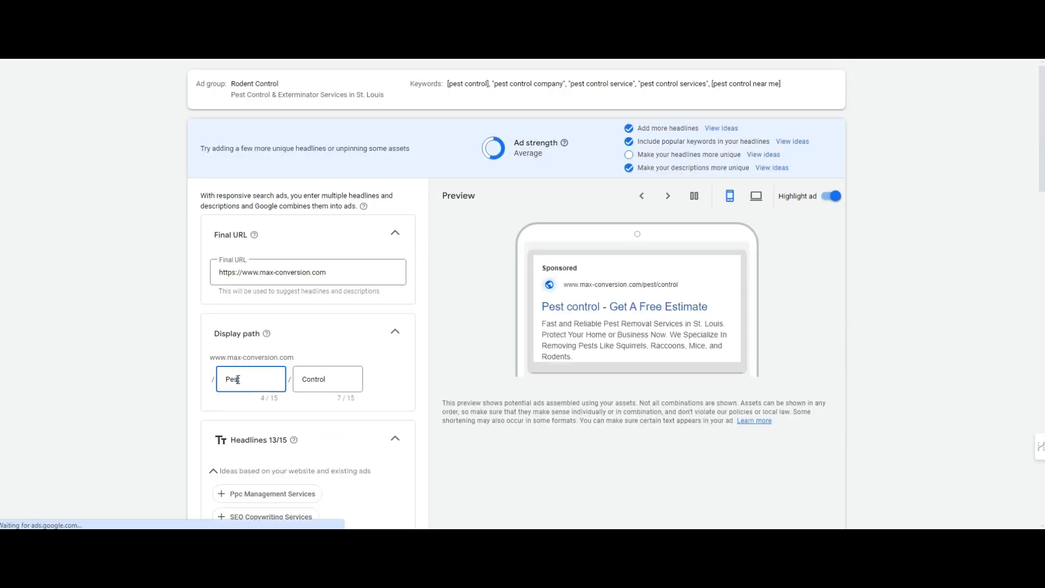
Step: In the Rodent Control ad, set the first display path field to "Rodent" and the first headline's default text to "St. Louis Rodent Control Company"
key(Tab)
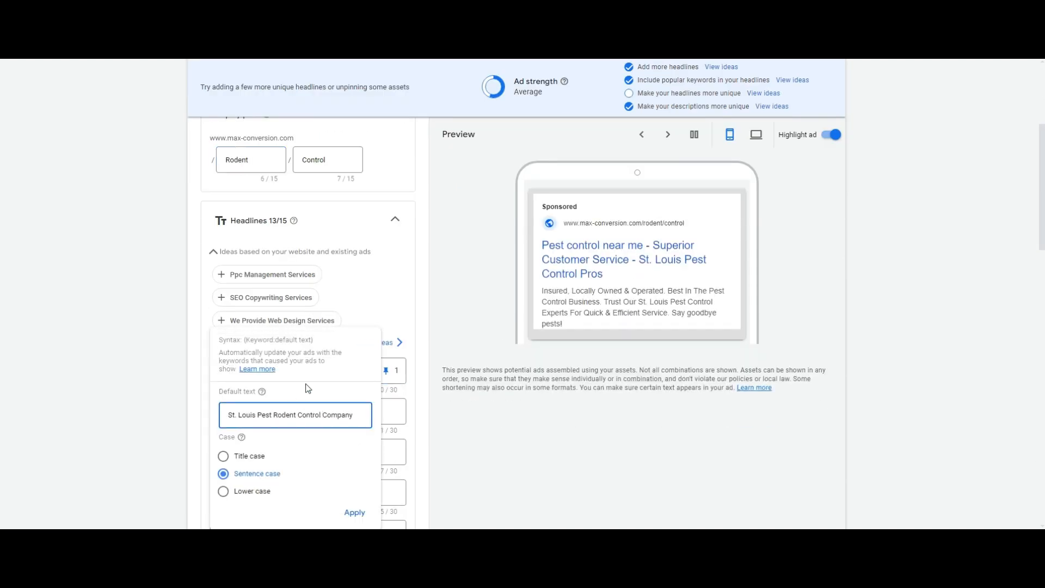
click(273, 415)
key(BackSpace)
key(BackSpace)
key(BackSpace)
key(BackSpace)
key(BackSpace)
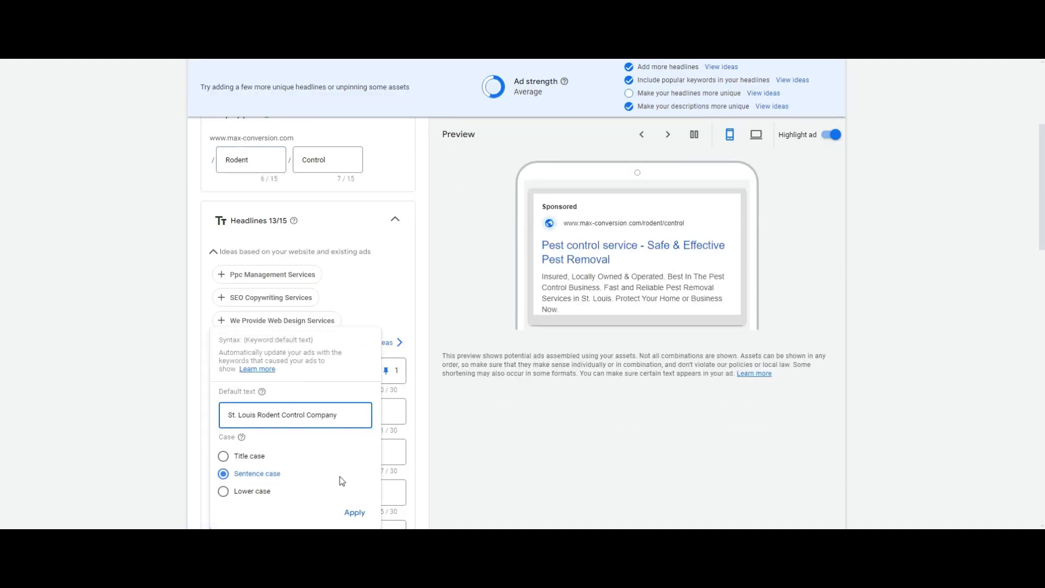
click(355, 512)
Step: Shorten the first headline's keyword-insertion default text to "STL Rodent Control Company"
click(265, 372)
click(260, 413)
key(BackSpace)
key(BackSpace)
key(BackSpace)
key(BackSpace)
key(BackSpace)
key(BackSpace)
key(BackSpace)
key(BackSpace)
key(BackSpace)
text(TL)
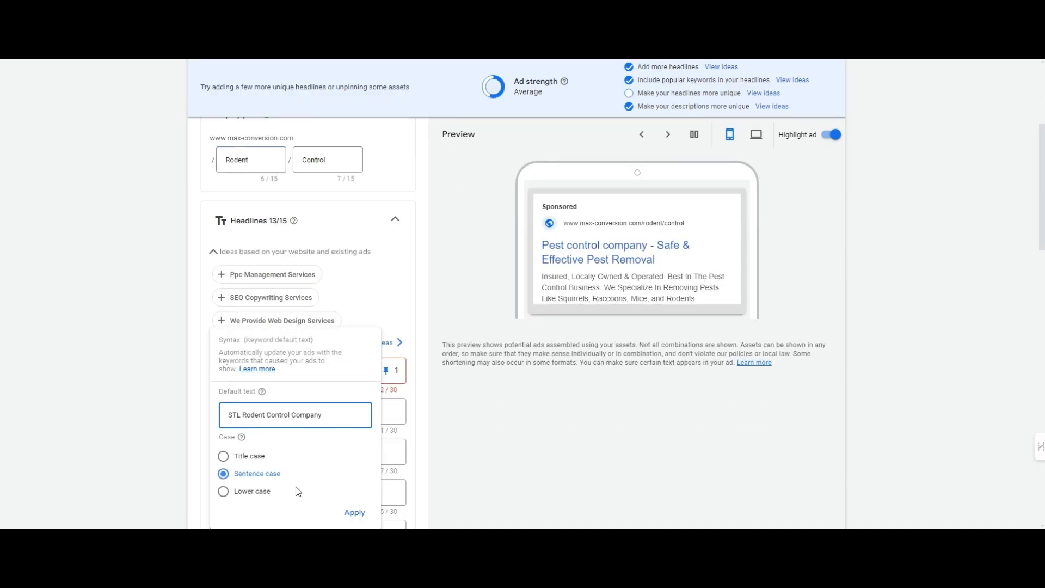
click(354, 512)
Step: Reword the second headline as "Get Rid of Rodents' Fast" and the third as "St. Louis Rodent Control Pros"
double_click(264, 412)
text(Rodents')
scroll(283, 411, down, 2)
click(252, 342)
double_click(252, 342)
text(Rodent)
scroll(264, 394, down, 2)
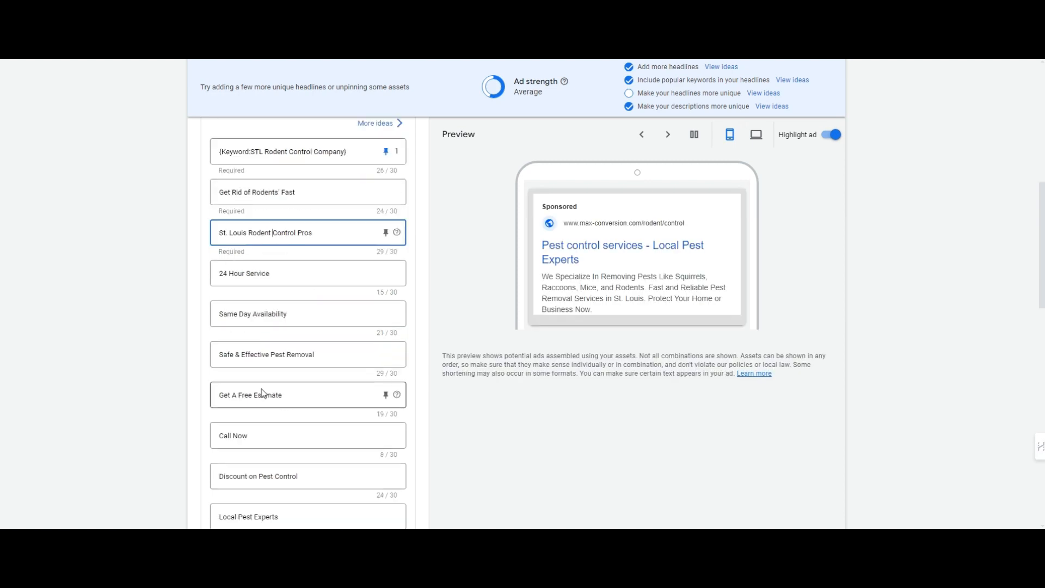
Step: Reword the "Safe & Effective Pest Removal" headline as "Effective Rodent Removal"
double_click(278, 355)
text(Rodent)
click(242, 355)
key(BackSpace)
key(BackSpace)
key(BackSpace)
key(BackSpace)
key(BackSpace)
key(BackSpace)
key(BackSpace)
scroll(243, 355, down, 2)
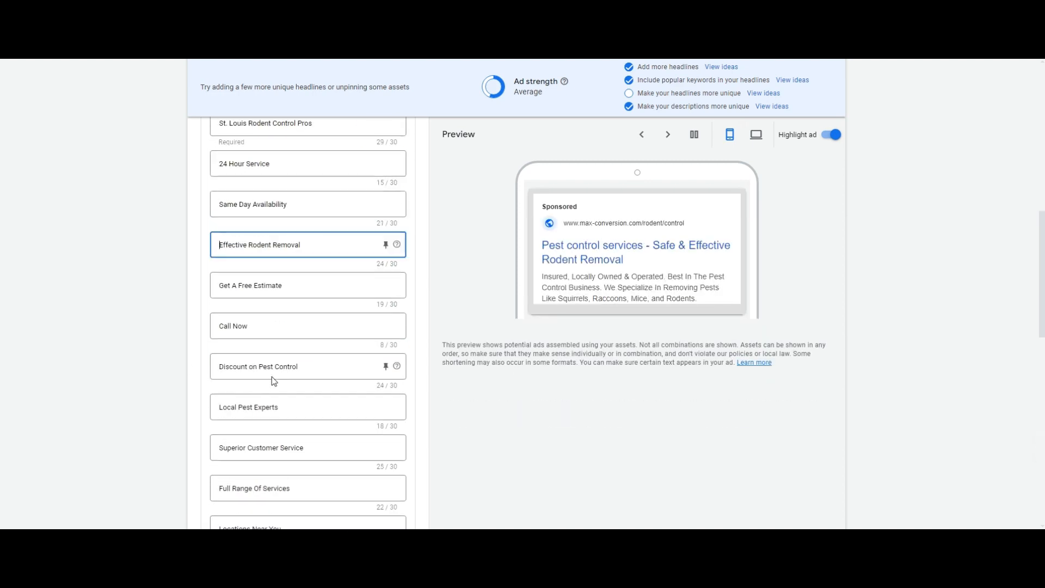
Step: Reword the "Discount on Pest Control" and "Local Pest Experts" headlines, replacing "Pest" with "Rodent"
double_click(259, 366)
text(Rodent)
double_click(244, 408)
text(Rodent)
Step: Reword the first description as "Trust Our St. Louis Rodent Control Experts For Quick & Efficient Service. Say Bye Rodents!"
scroll(293, 414, down, 5)
double_click(284, 430)
text(Rodent)
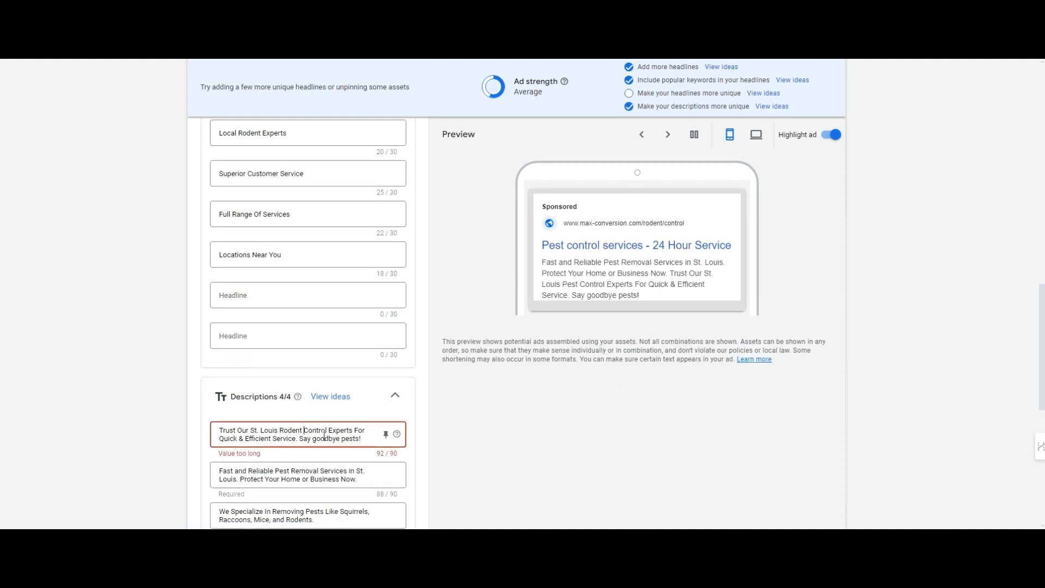
scroll(318, 388, up, 1)
double_click(326, 383)
text(Bye Rodents)
key(shift+Right)
key(shift+Right)
key(shift+Right)
key(shift+Right)
key(shift+Right)
key(BackSpace)
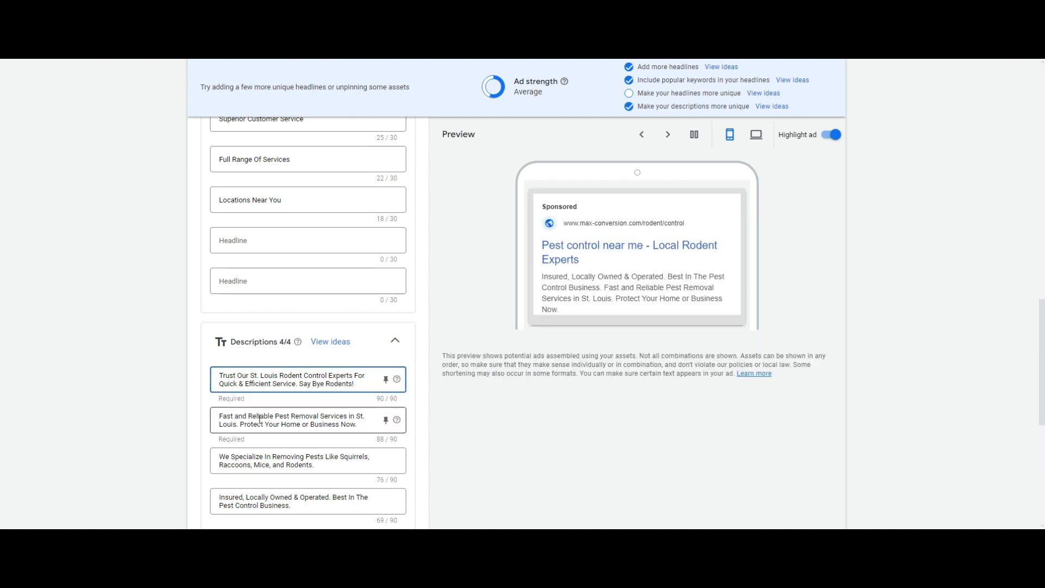
Step: Replace "Pest" with "Rodent" in the second description about fast and reliable removal services
double_click(282, 417)
text(Rodent)
scroll(297, 415, down, 1)
double_click(316, 401)
scroll(308, 412, down, 6)
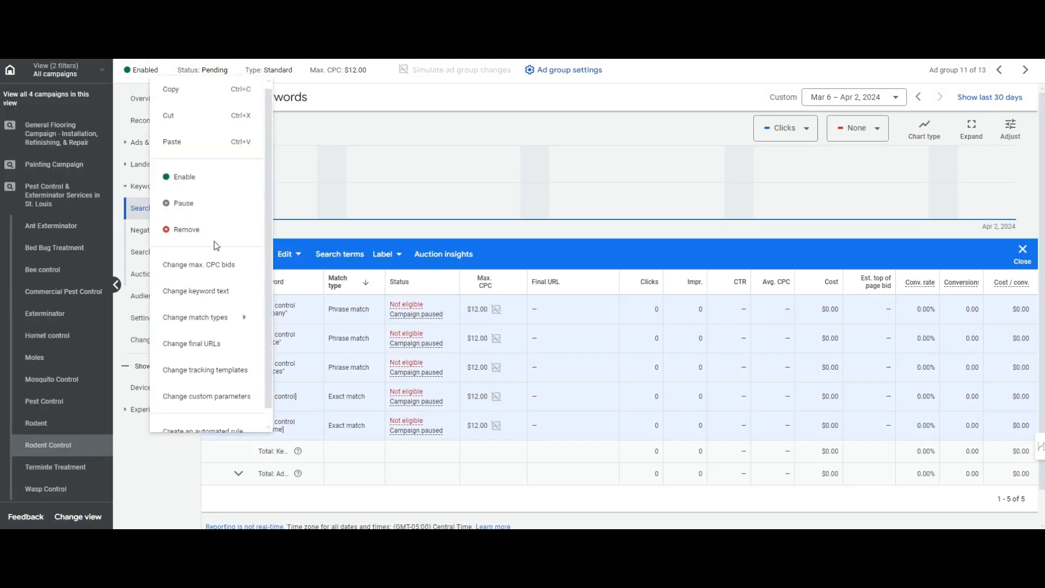
Step: Remove the Rodent Control ad group's copied pest control keywords and look up keyword ideas for "Rodent Control"
click(214, 238)
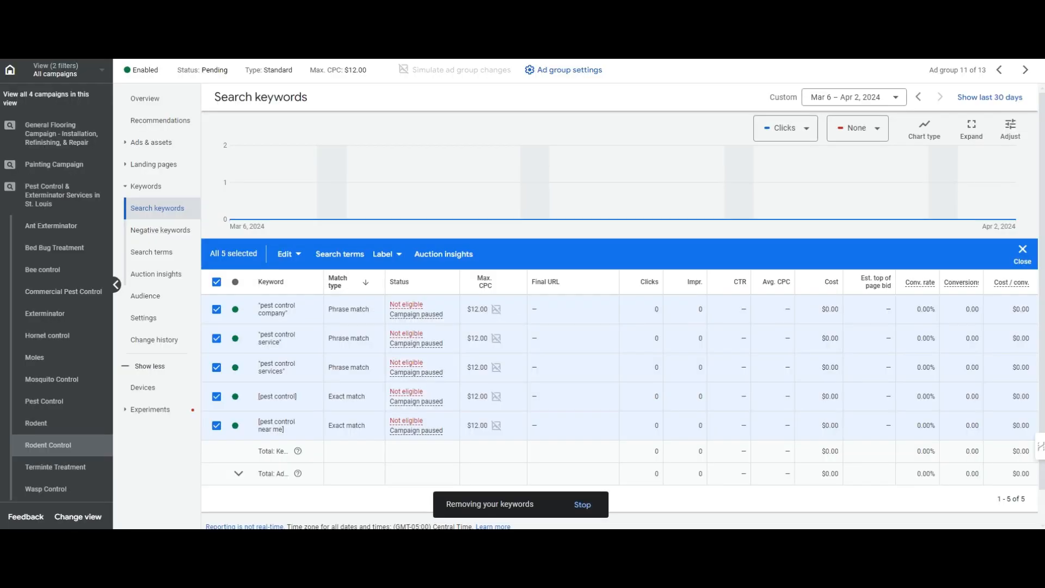
click(614, 322)
click(588, 233)
key(ctrl+v)
click(457, 317)
key(ctrl+v)
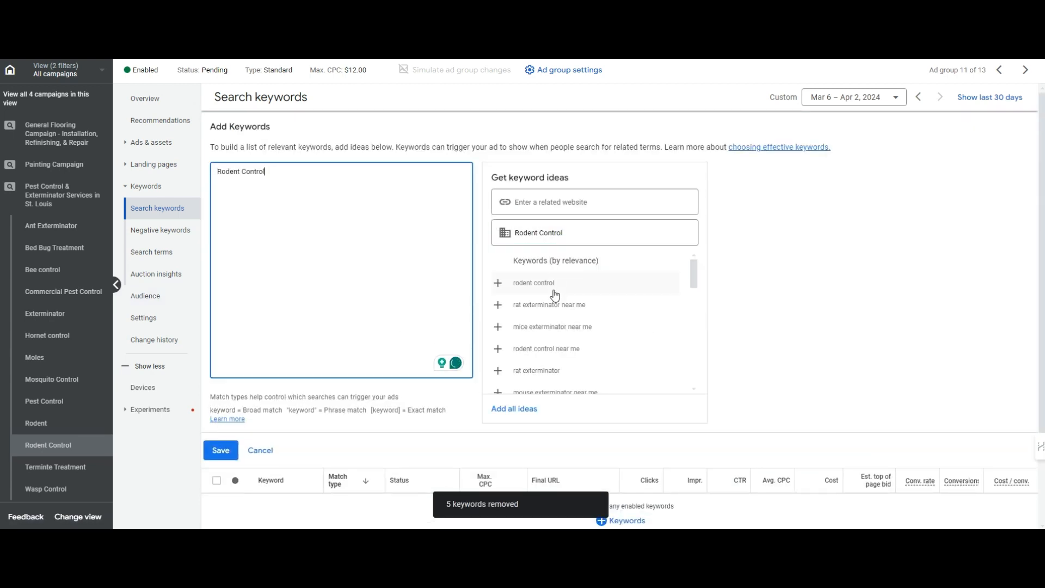
Step: Add the suggestions "rodent control" plus "near me" ideas for rodent control, rodent removal, and mice, rat, mouse and rodent exterminators
click(555, 289)
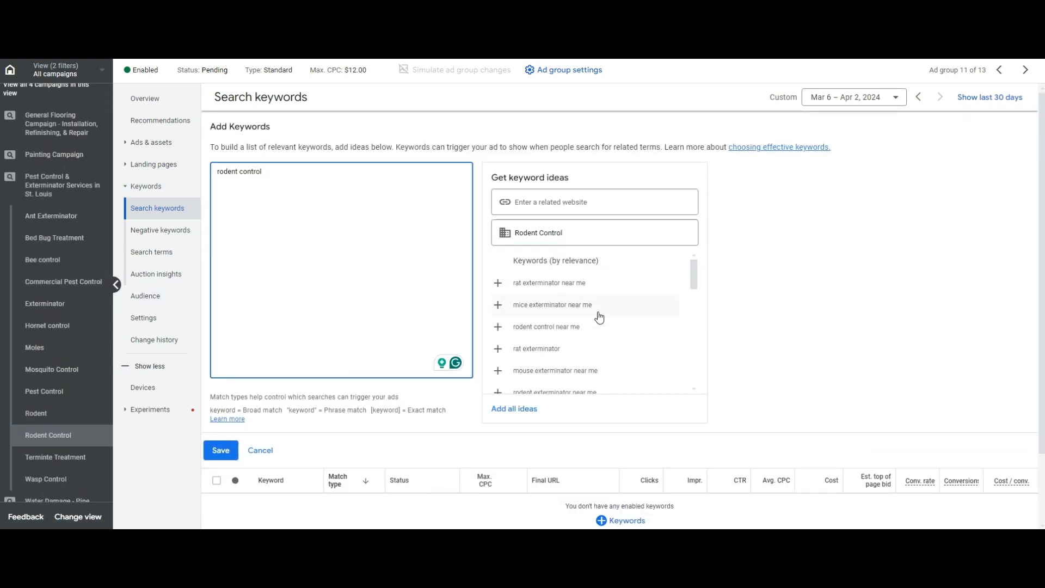
click(593, 334)
click(587, 304)
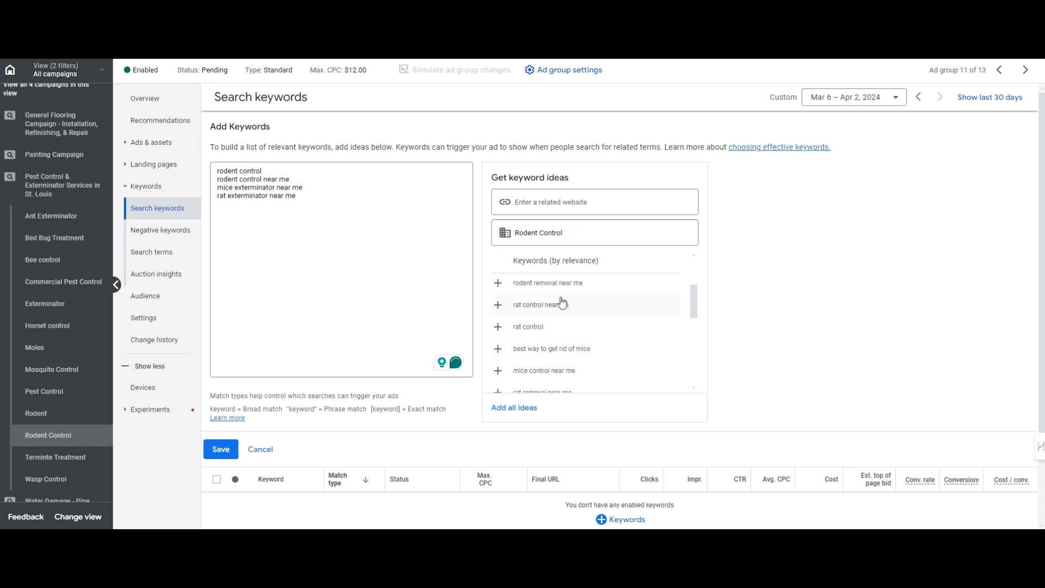
click(561, 284)
scroll(569, 305, up, 2)
click(575, 306)
click(575, 307)
Step: Make "rodent control" and added "rodent control service" and company variants phrase match, bracket the "near me" keywords as exact match, and save
click(398, 254)
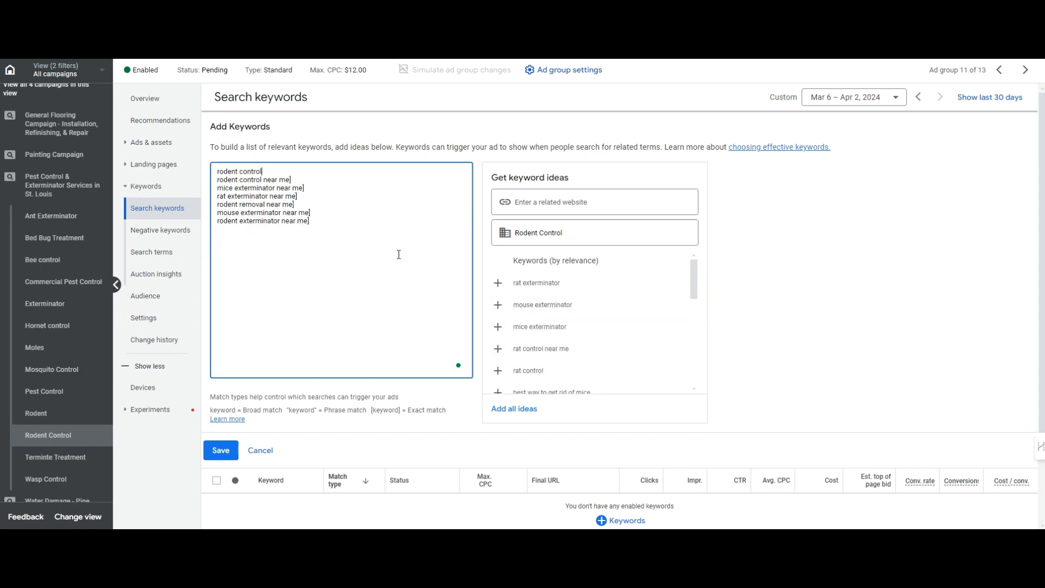
key(Return)
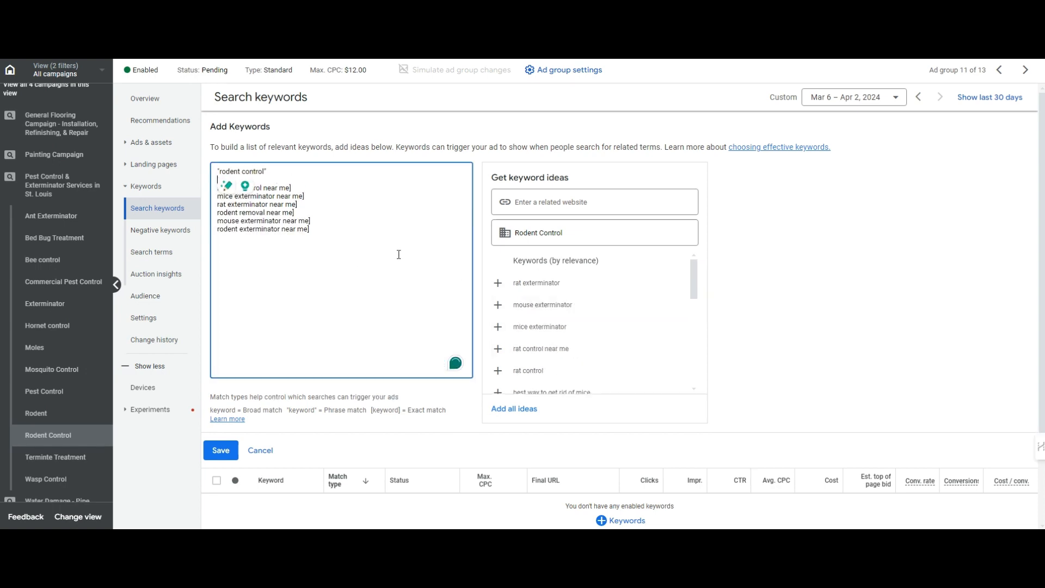
key(End)
key(Return)
text("rodent control")
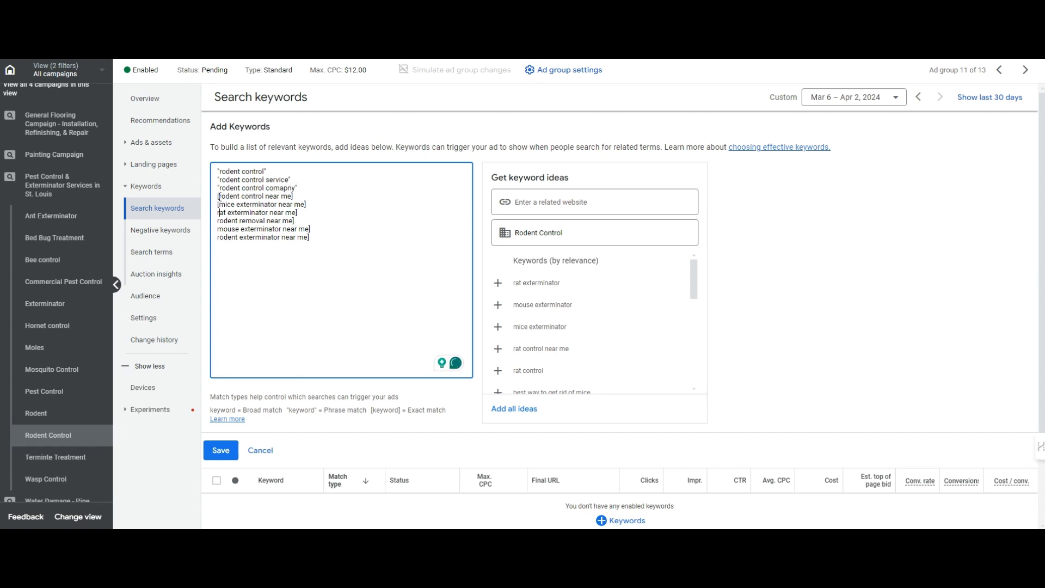
click(220, 451)
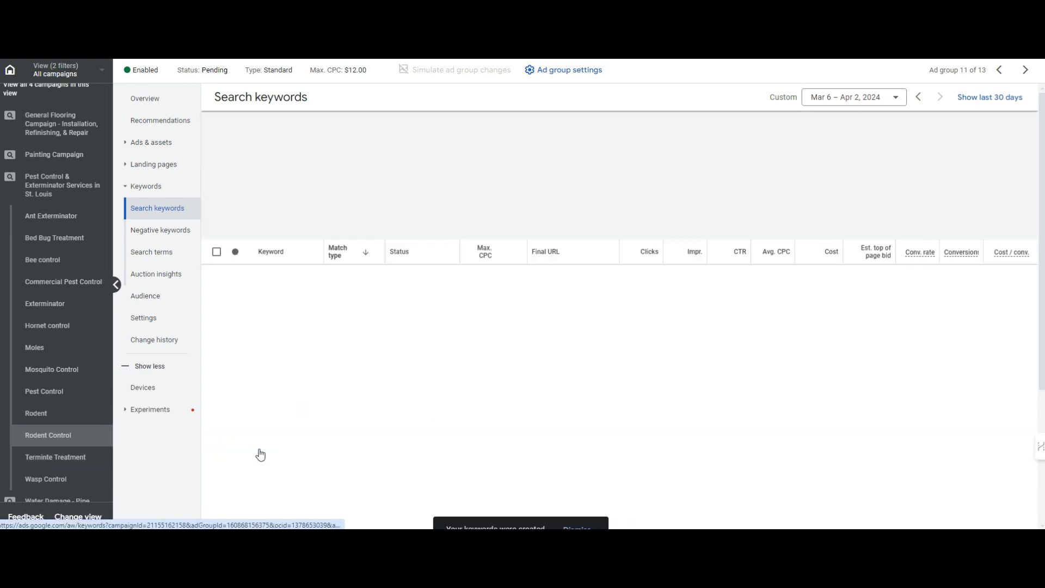
Step: Open the Terminte Treatment ad group's keywords and look up keyword ideas for "Termite Treatment"
key(alt+Tab)
click(700, 98)
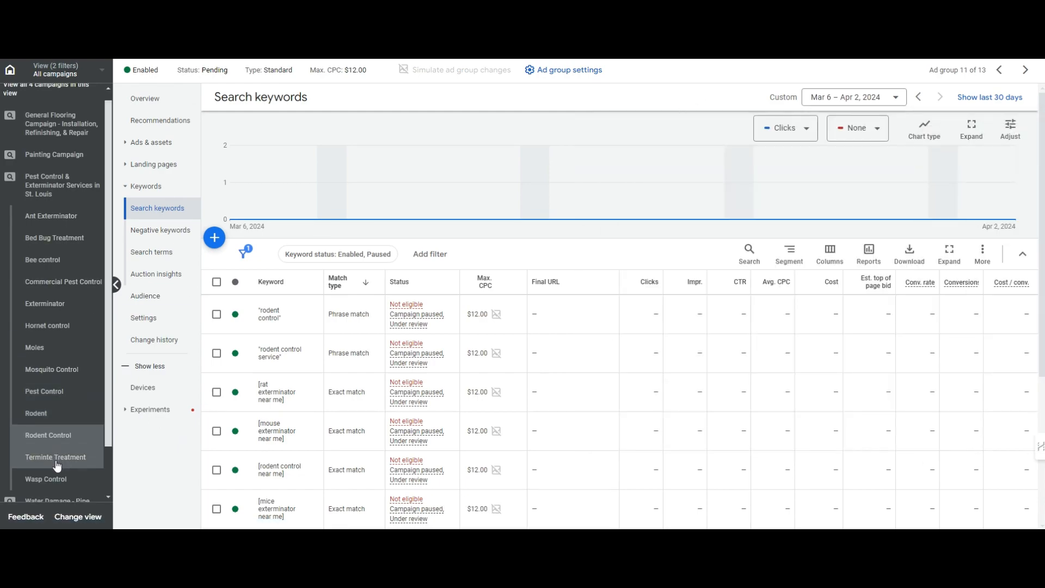
click(55, 457)
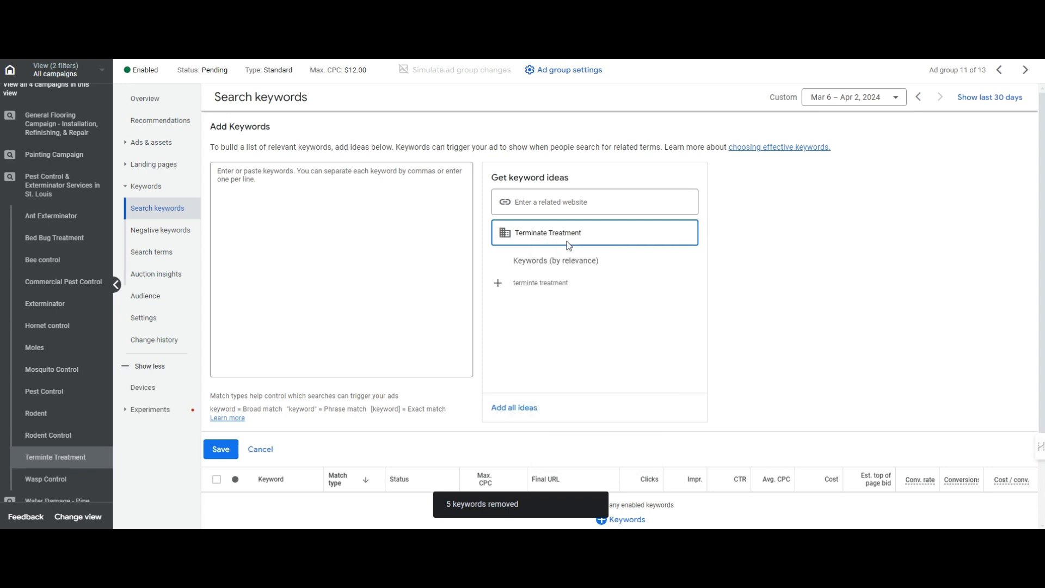
double_click(544, 242)
text(Termite)
Step: Add the keywords "termite treatment", "termite control", "termite pest control" and "termite company near me"
click(603, 283)
click(602, 283)
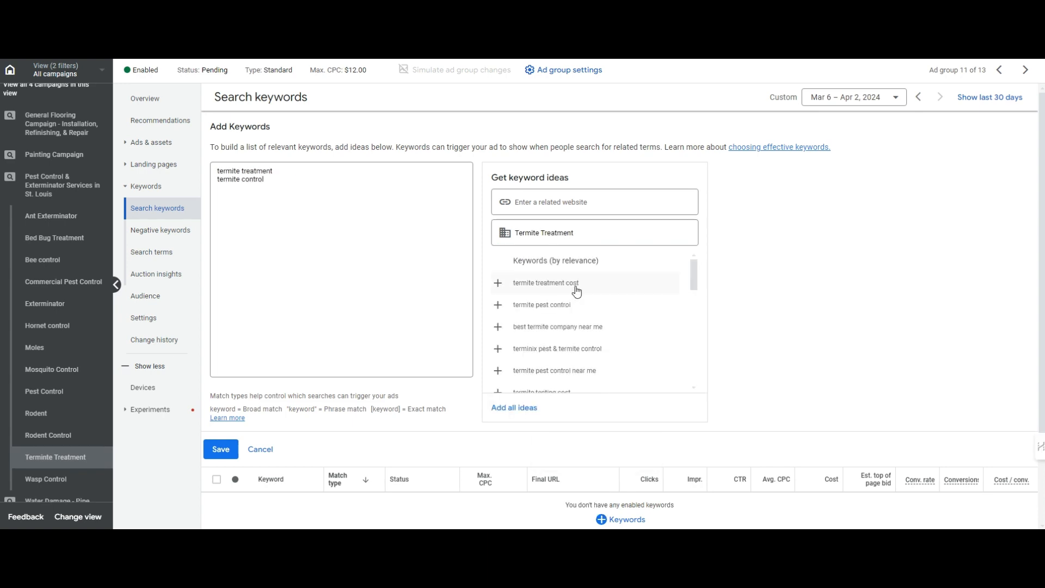
click(600, 305)
click(599, 304)
click(223, 197)
triple_click(223, 196)
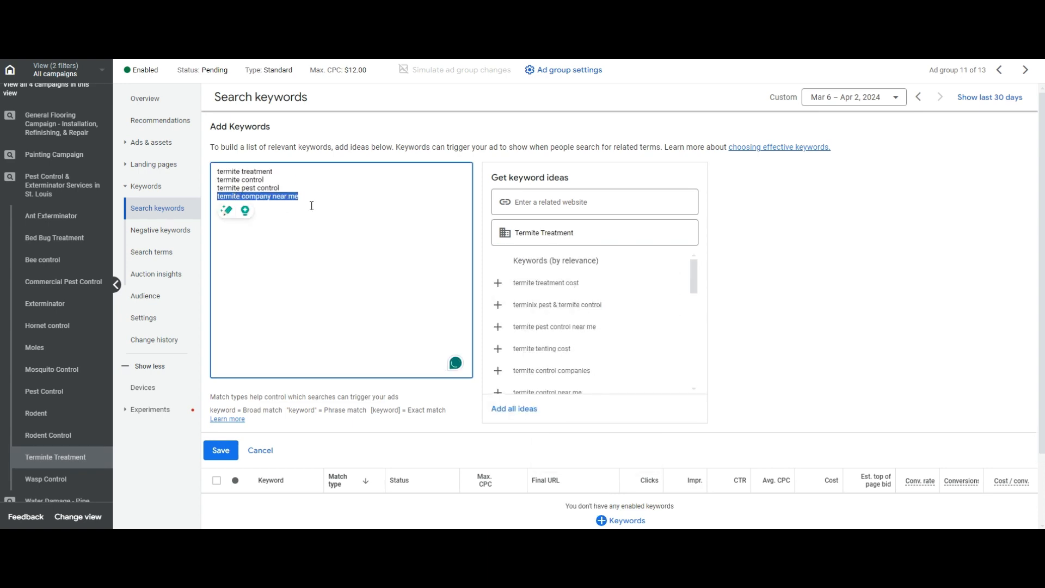
Step: Add "termite control companies" and further "near me" termite ideas, and save the "near me" keywords as exact match and the others as phrase match
click(593, 373)
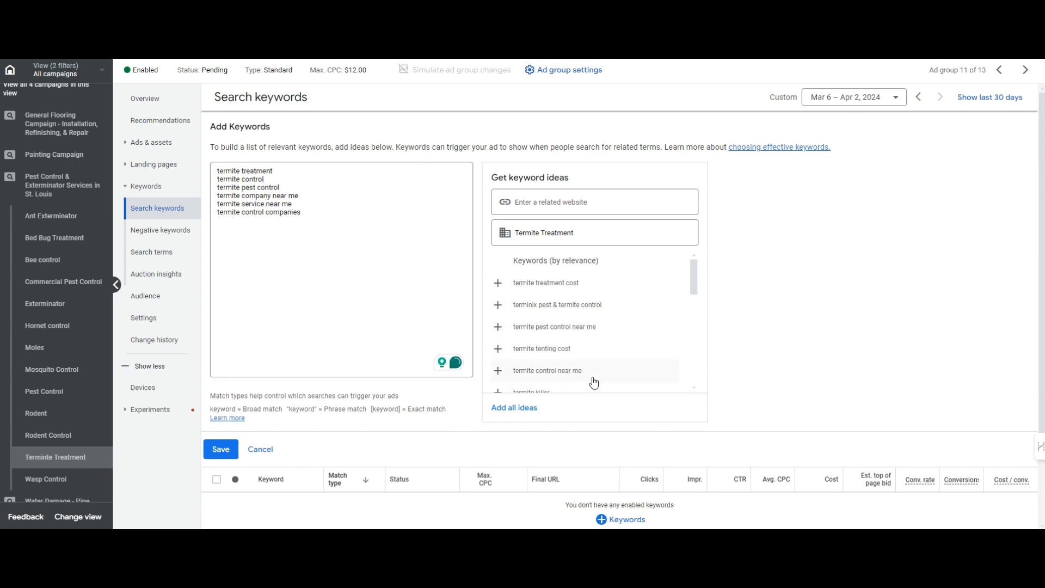
click(593, 374)
scroll(593, 372, down, 1)
click(595, 363)
click(374, 228)
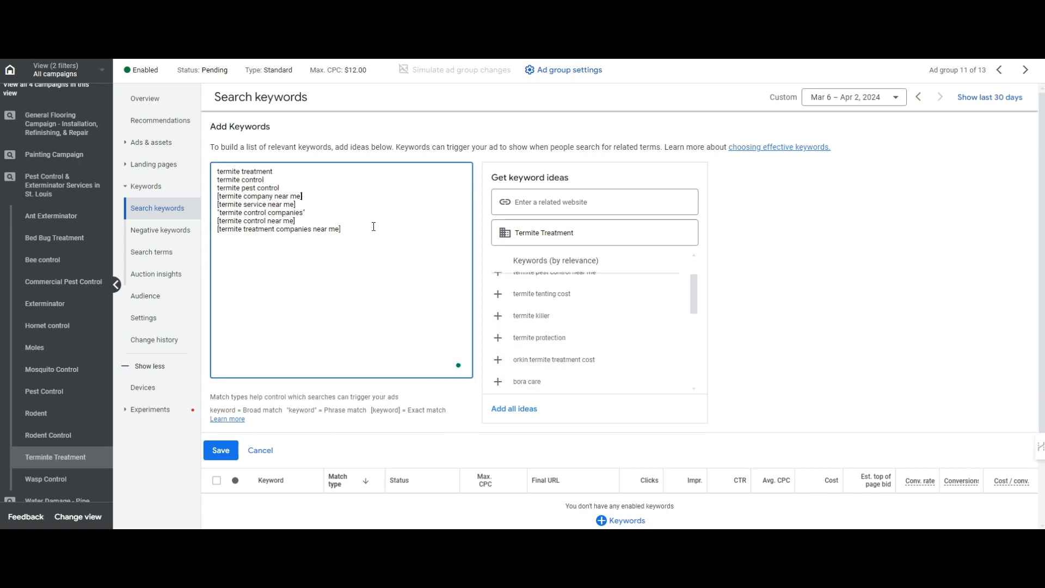
click(223, 450)
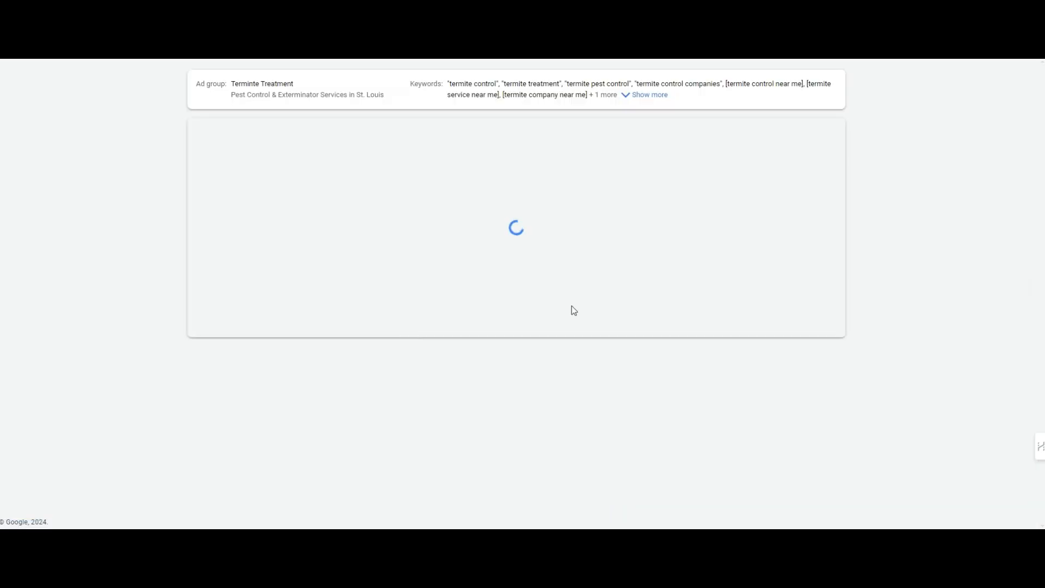
Step: Set the termite ad's display path fields to "Termite" and "Treatment"
drag(248, 381, 199, 379)
text(Termite)
key(ctrl+a)
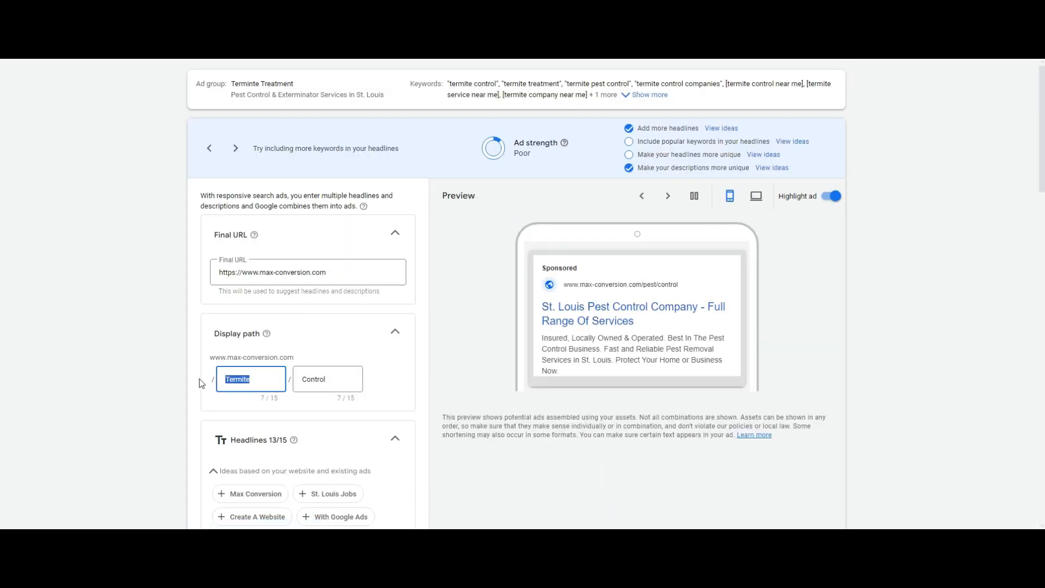
click(334, 379)
scroll(333, 349, down, 1)
drag(333, 325, 299, 329)
text(Treatment)
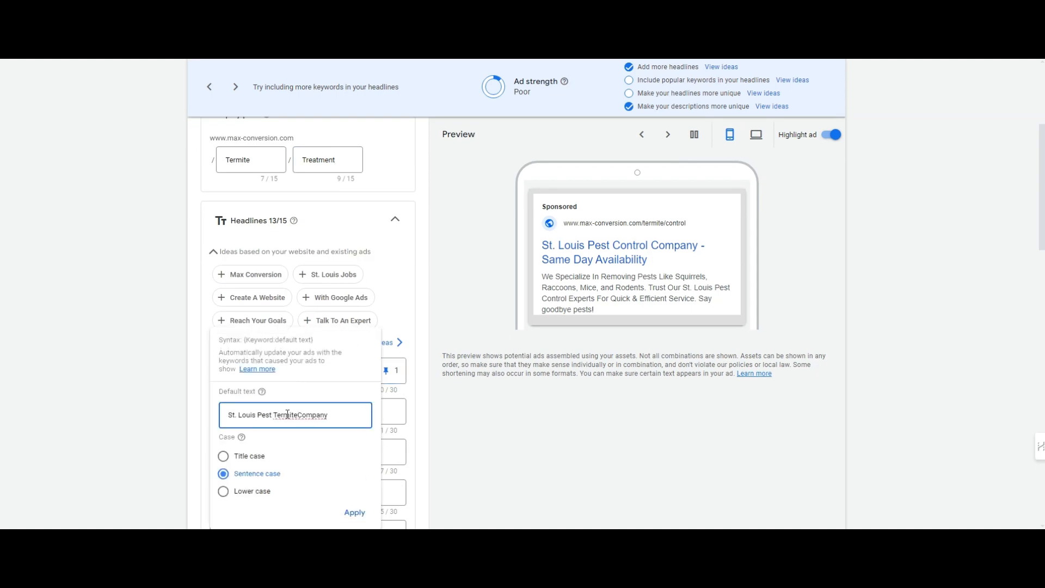
Step: Set the first headline's keyword-insertion default text to "St. Louis Termite Treatment"
text(mite)
key(Delete)
key(Delete)
key(Delete)
key(Delete)
key(Delete)
key(Delete)
key(Delete)
click(355, 512)
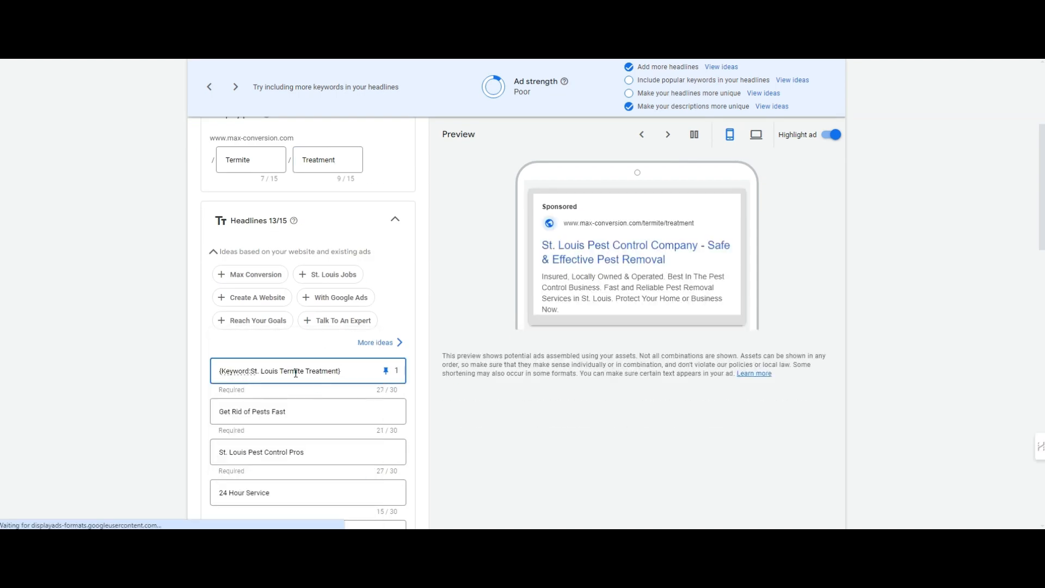
Step: Reword the second headline as "Get Rid of Termites Fast" and the third as "St. Louis Termite Pros"
drag(342, 371, 280, 371)
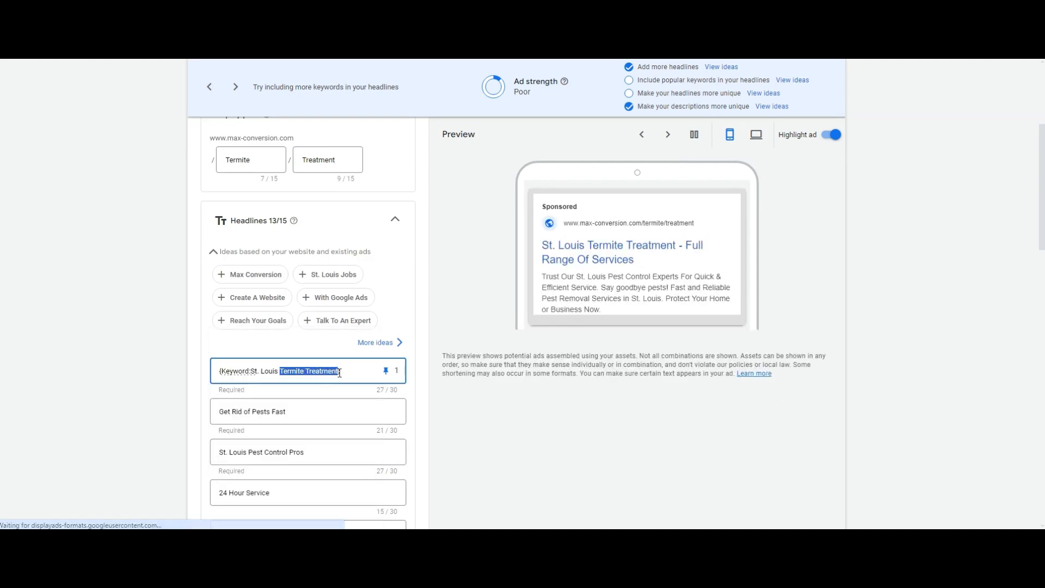
scroll(259, 306, down, 2)
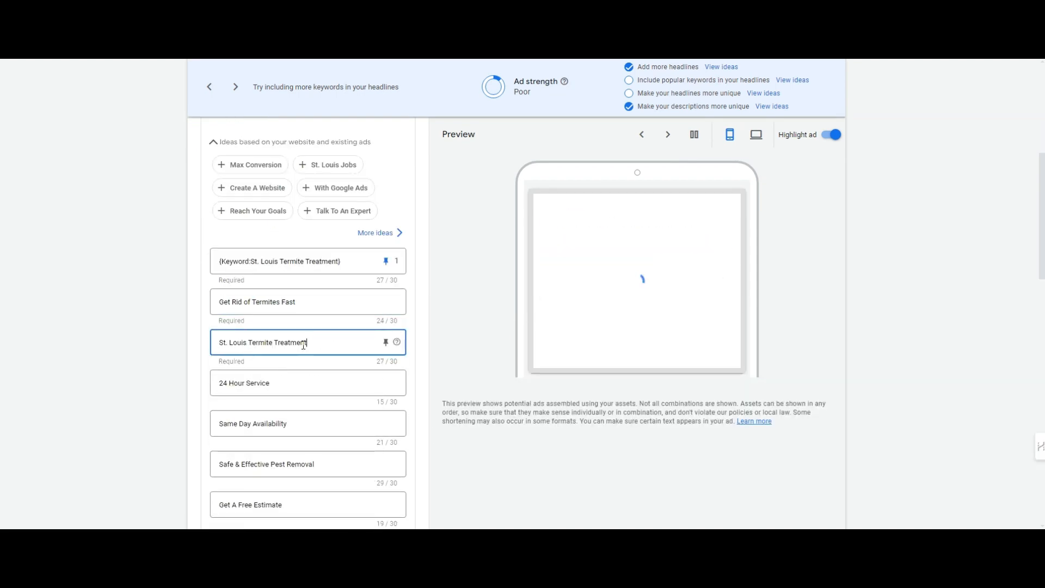
double_click(294, 343)
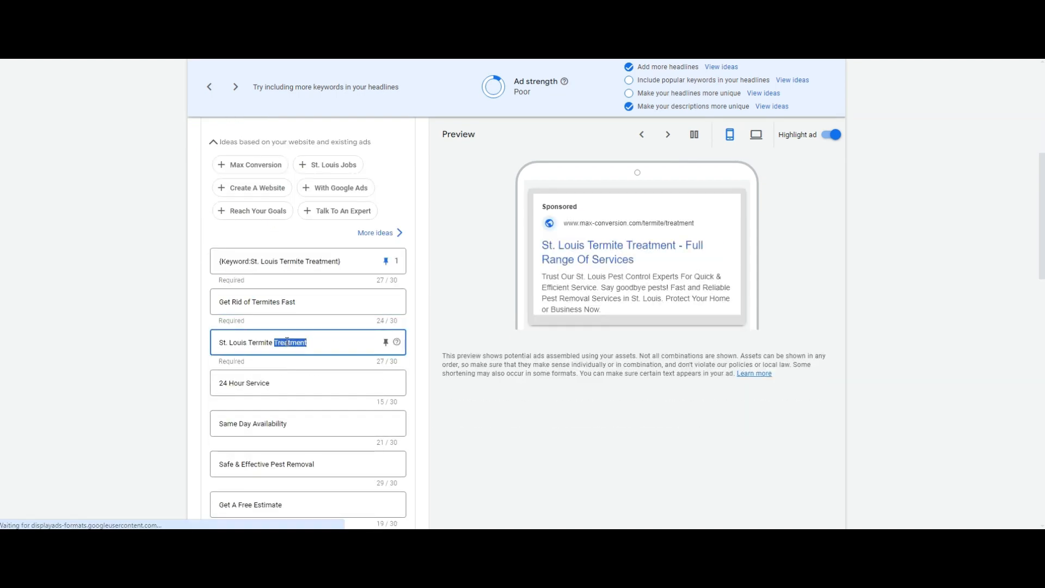
text(Pros)
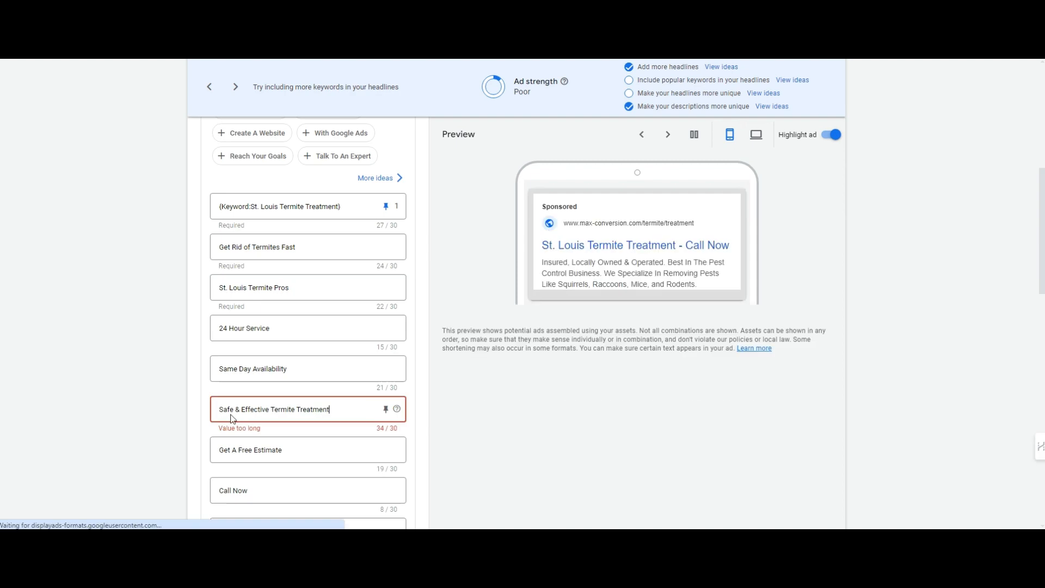
Step: Reword the "Safe & Effective Pest Removal" headline as "Effective Termite Treatment" and "Local Pest Experts" as "Local Termite Experts"
drag(218, 409, 242, 409)
key(BackSpace)
scroll(274, 404, down, 2)
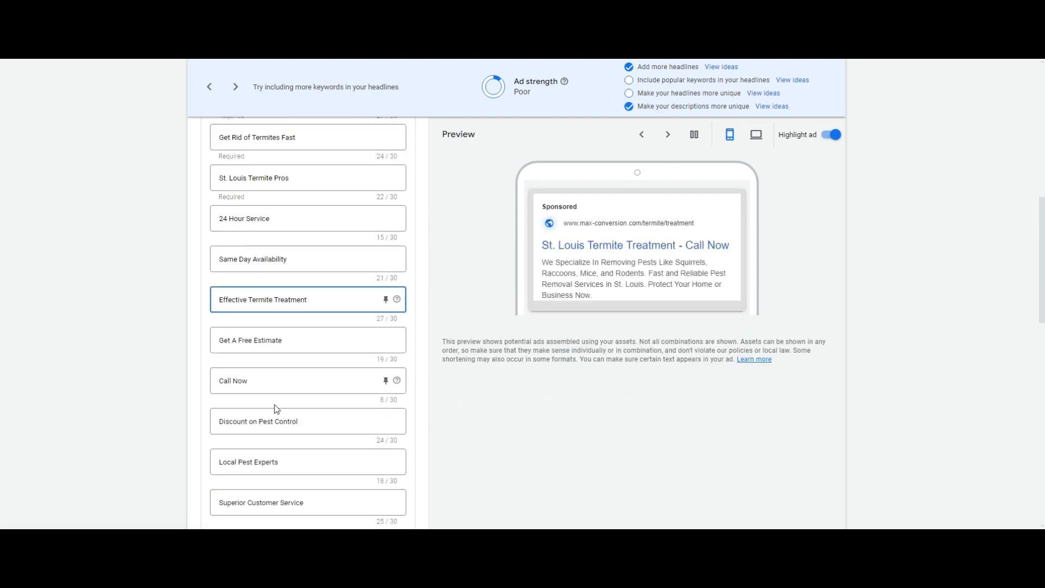
click(274, 420)
click(251, 351)
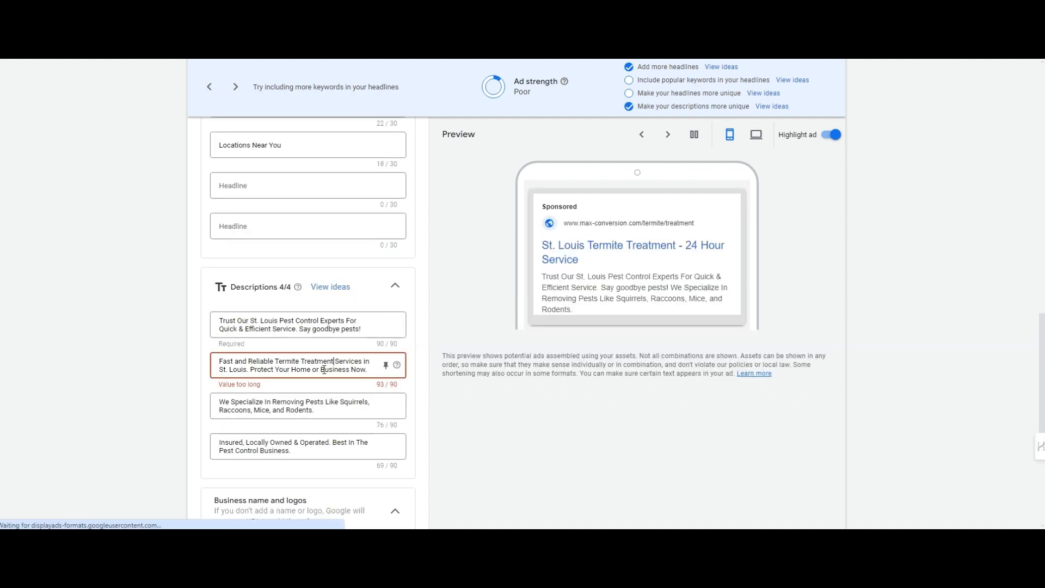
Step: End the second description with "Protect Your Property Now" and replace the first description's pest wording with "Termite Treatment" and "Termites"
double_click(316, 370)
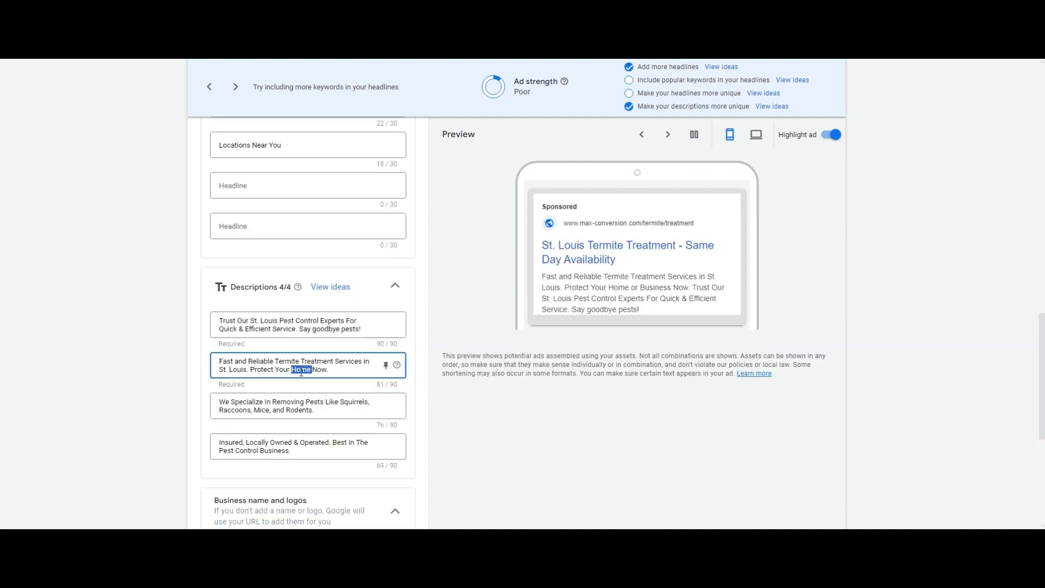
drag(278, 321, 320, 320)
text(Termite Treatment)
drag(231, 329, 299, 329)
key(BackSpace)
double_click(335, 329)
text(TermitesG)
scroll(299, 329, down, 6)
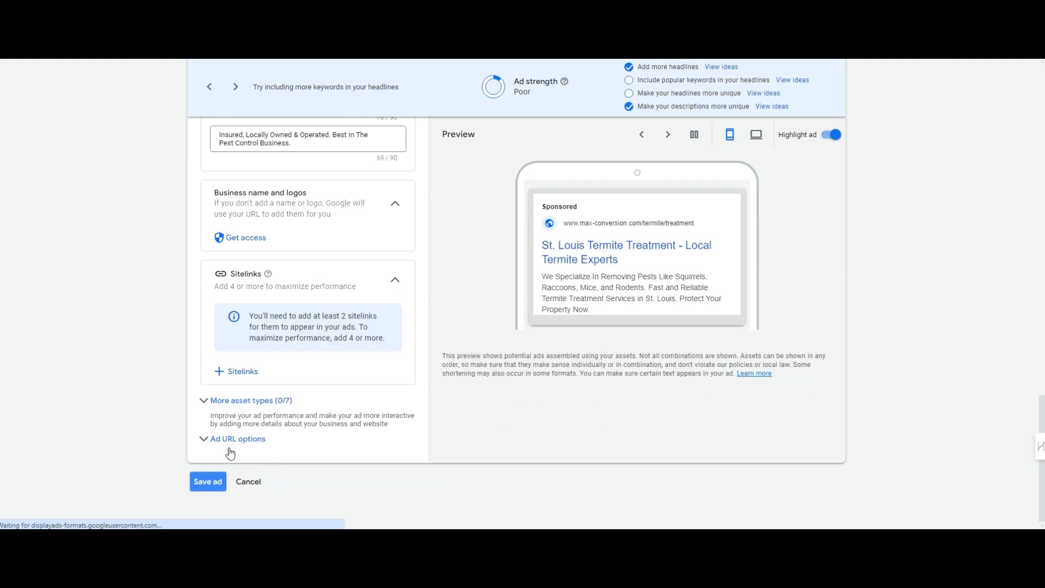
Step: Save the edited Termite Treatment ad
scroll(312, 152, up, 1)
scroll(313, 152, down, 1)
click(208, 482)
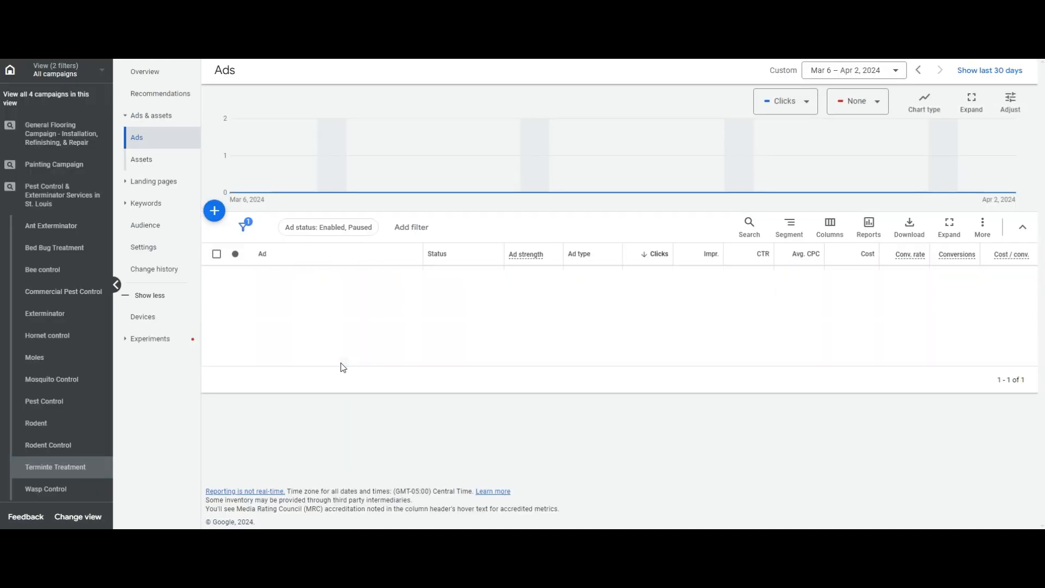
key(alt+Tab)
drag(754, 233, 805, 232)
key(alt+Tab)
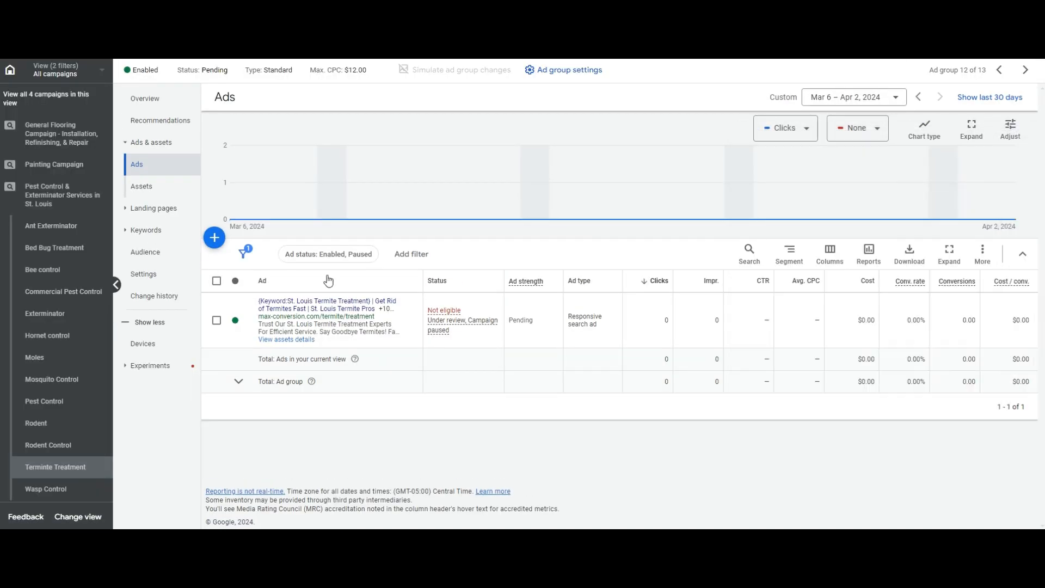
Step: Open the Bee control ad group's ad for editing and set the first part of its display path to Bee
click(44, 270)
click(413, 332)
double_click(231, 379)
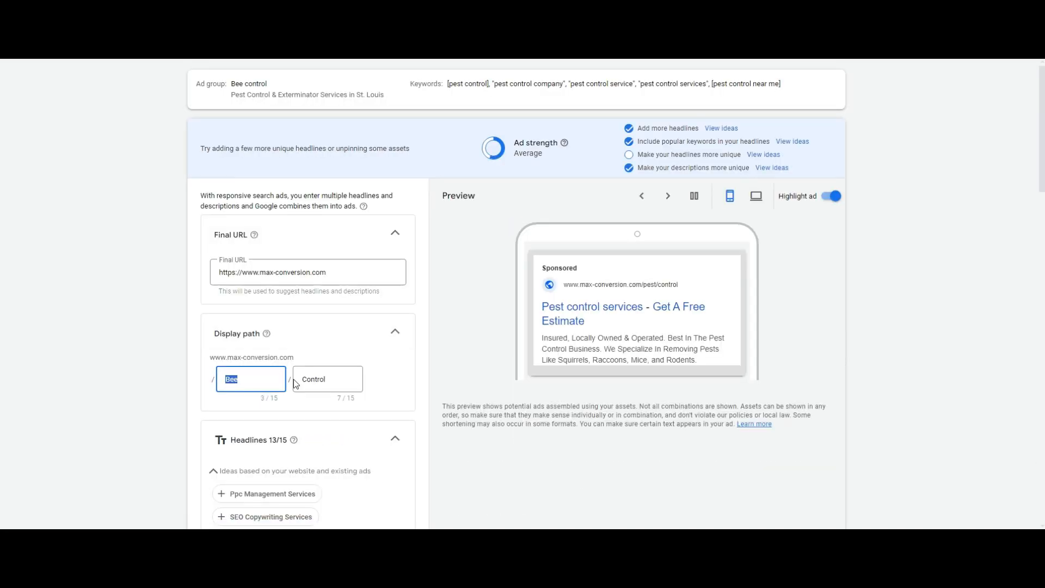
text(Bee)
Step: Change the default text of the pinned keyword headline to "St. Louis Bee Control Company"
scroll(294, 382, down, 5)
click(273, 316)
double_click(265, 415)
text(Bee)
click(354, 513)
Step: Change the second and third headlines to "Get Rid of Bees' Fast" and "St. Louis Bee Control Pros"
double_click(265, 357)
text(Bees')
double_click(256, 397)
text(Bee)
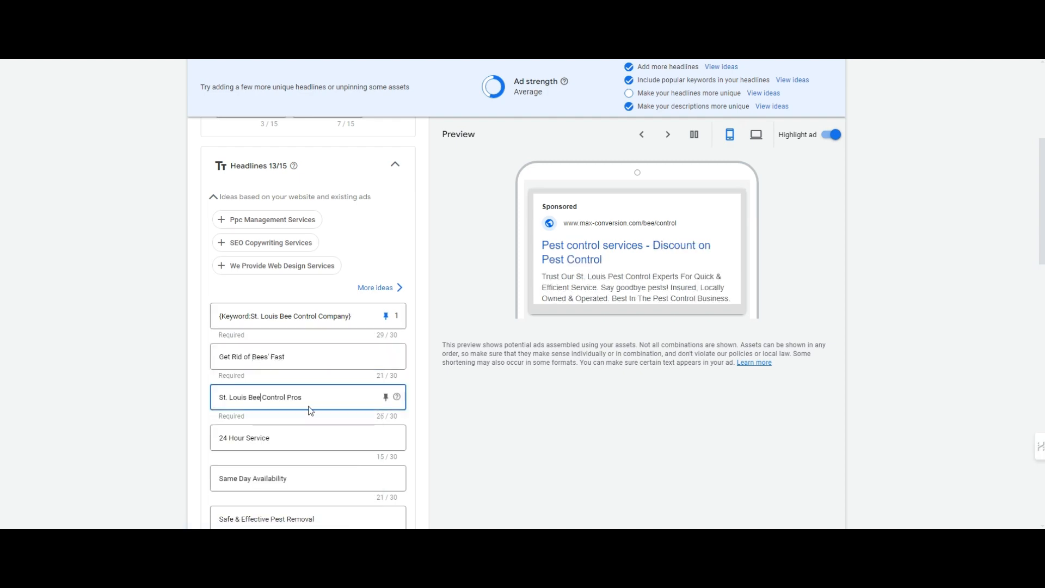
Step: Replace Pest with Bee in the "Safe & Effective Pest Removal" and "Discount on Pest Control" headlines
scroll(303, 409, down, 2)
double_click(278, 409)
text(Bee)
scroll(278, 409, down, 2)
double_click(260, 420)
text(Bee)
Step: Replace Pest with Bee in the first, second and fourth descriptions of the ad
scroll(278, 423, down, 8)
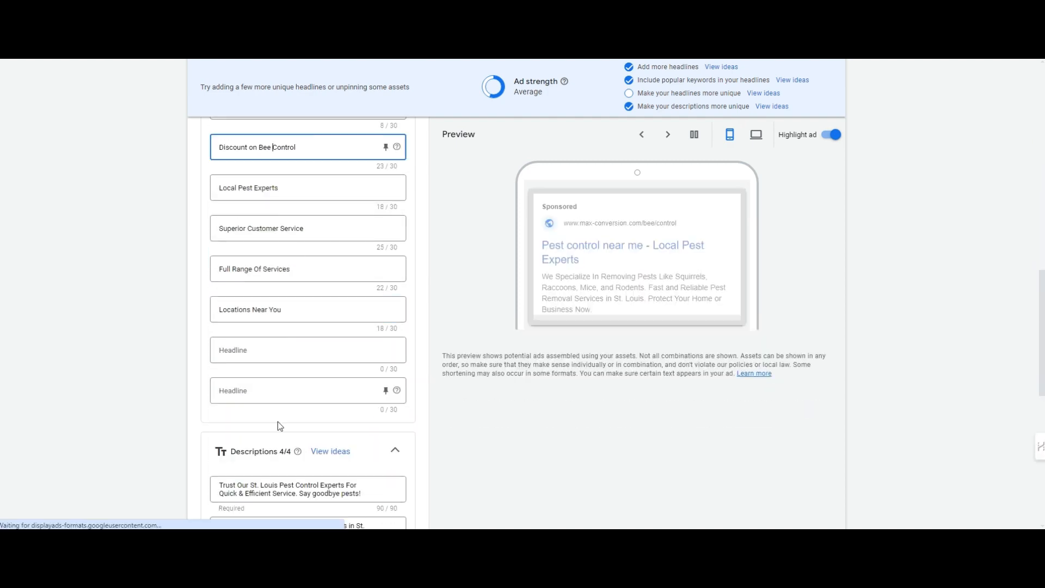
double_click(287, 321)
text(Bee)
double_click(283, 362)
text(Bee)
click(320, 404)
double_click(226, 451)
text(Bee)
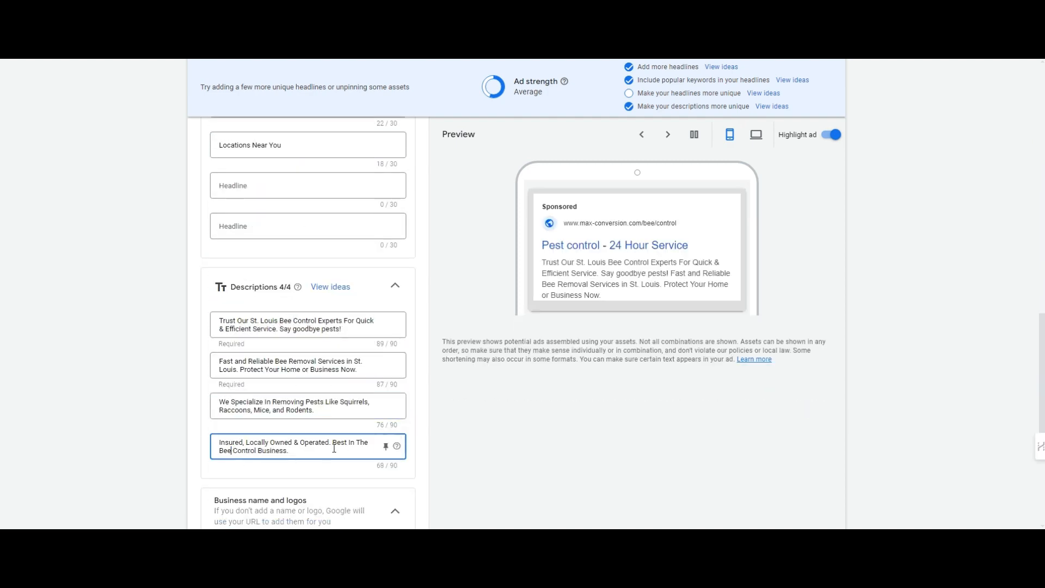
Step: Save the Bee control ad and remove all existing pest control keywords from its ad group
scroll(341, 436, up, 10)
scroll(341, 436, up, 10)
scroll(339, 401, down, 20)
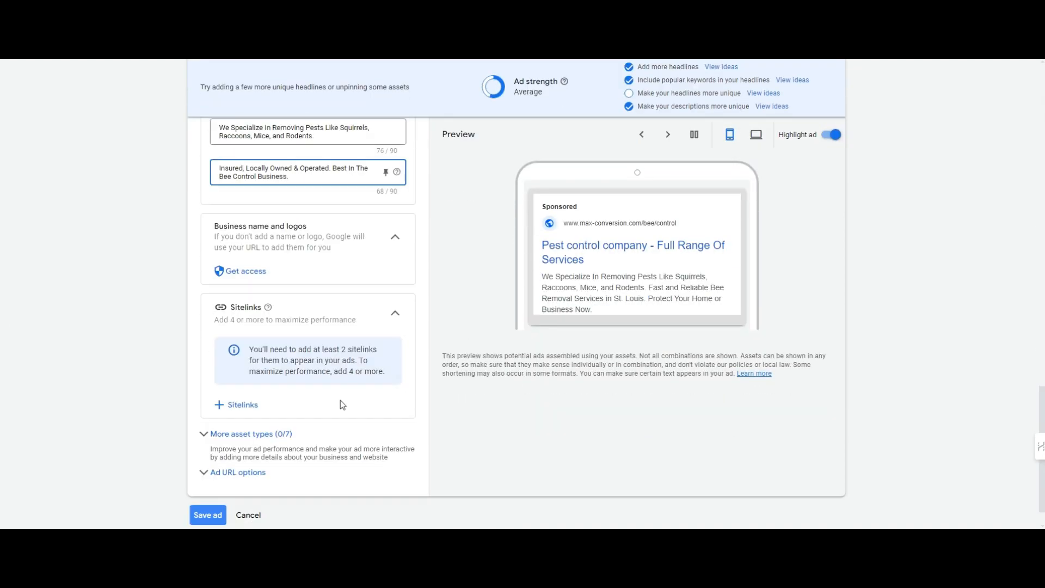
click(178, 230)
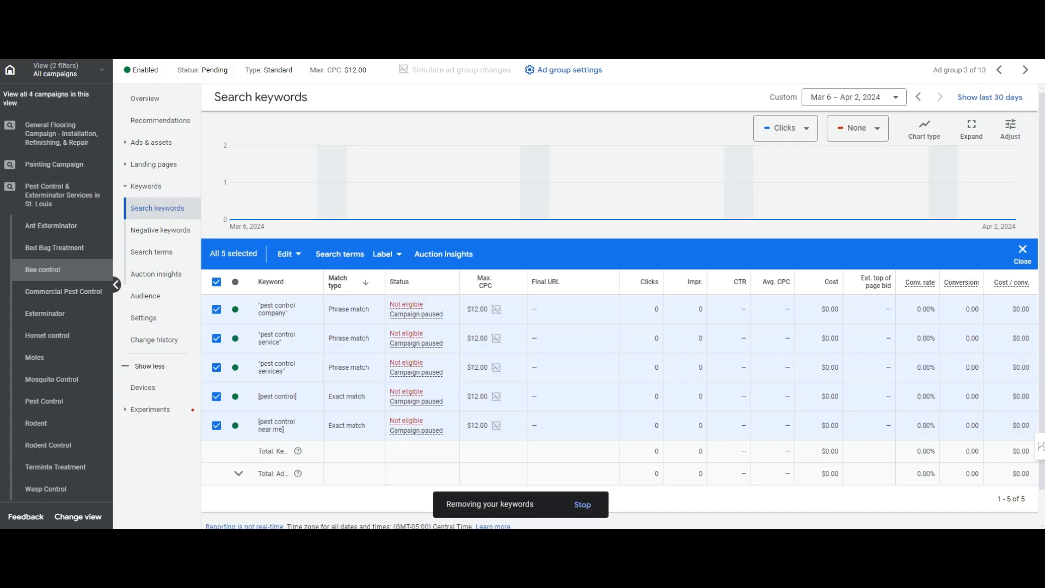
Step: Get keyword ideas for "Bee control" and add relevant suggestions such as bee removal, bee exterminator, bee hive removal and bee control near me
click(215, 237)
click(595, 233)
text(Bee control)
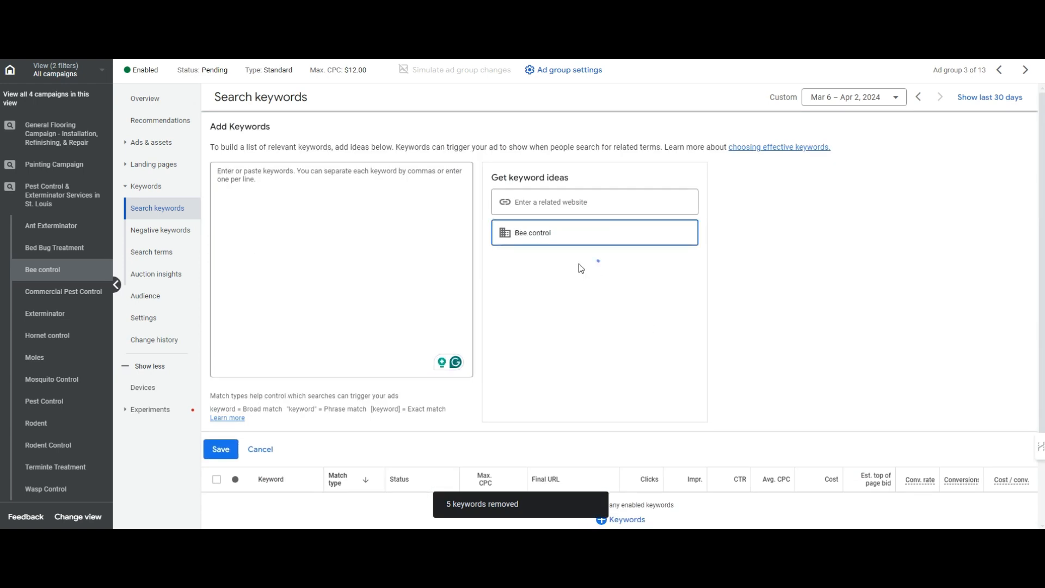
click(581, 288)
click(583, 291)
click(583, 291)
click(583, 291)
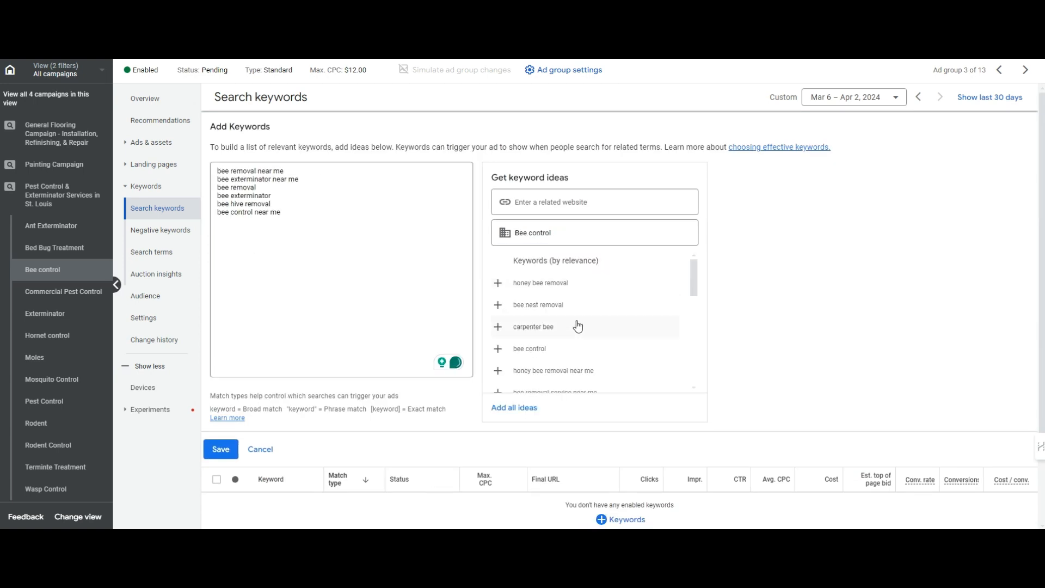
click(576, 351)
click(576, 351)
Step: Mark the bee keywords as phrase match with quotes or exact match with brackets, and save them
click(352, 279)
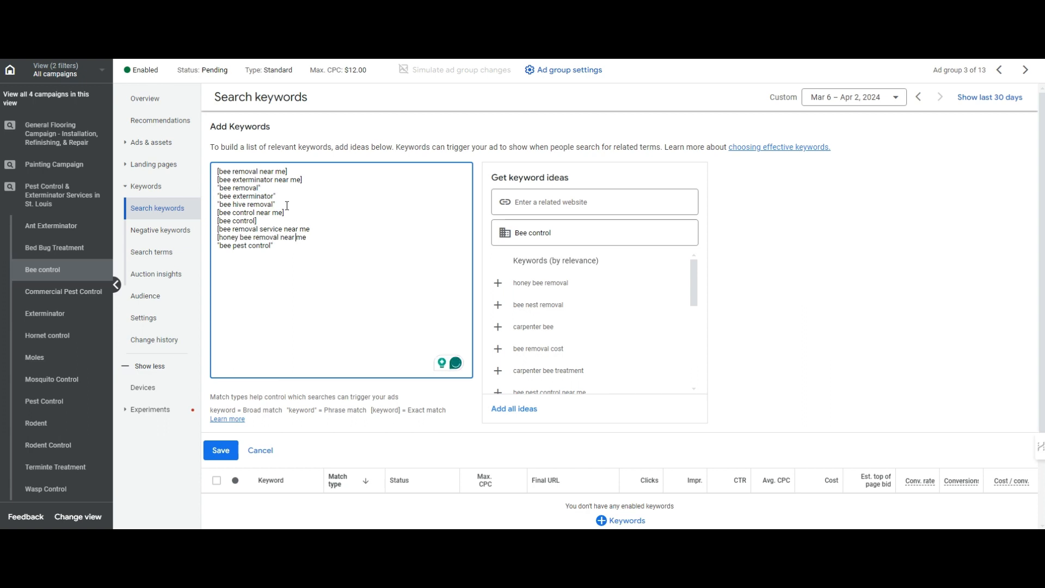
click(221, 450)
scroll(271, 397, down, 1)
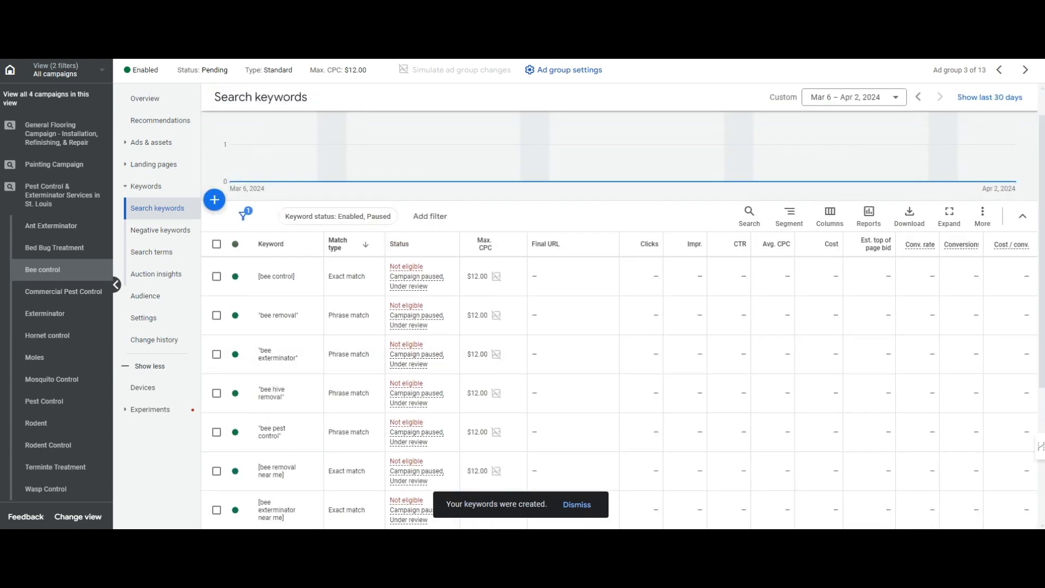
Step: Replace the Hornet control ad group's keywords with suggested hornet nest removal, hornet removal near me, hornet removal and hornet exterminator
key(alt+Tab)
key(alt+Tab)
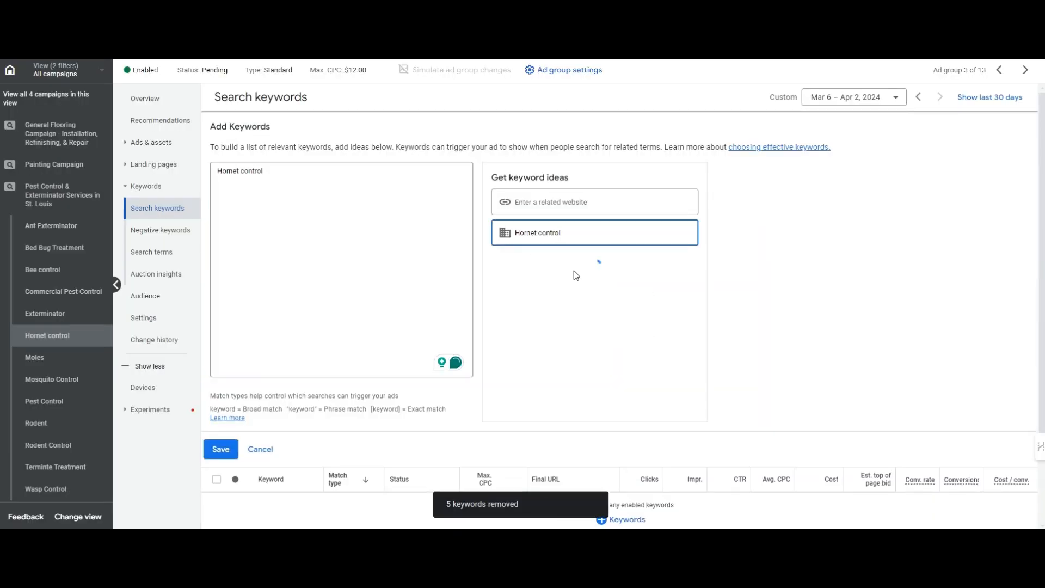
click(582, 306)
click(586, 328)
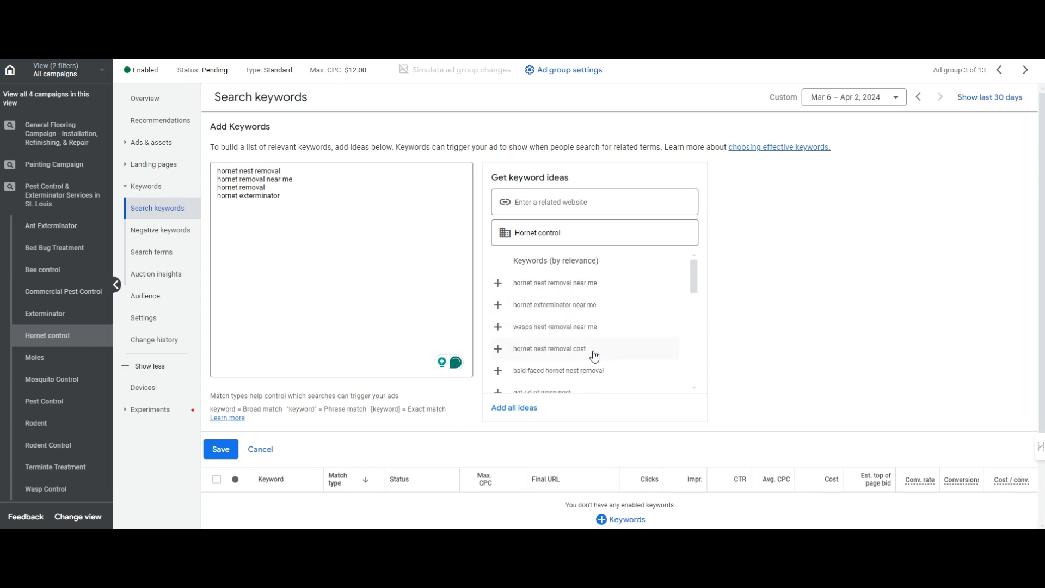
Step: Add hornet control, hornet removal company and hornet control company, apply phrase and exact match marks to the list, and save the keywords
click(310, 243)
key(Return)
text(Hornet control)
scroll(596, 361, down, 1)
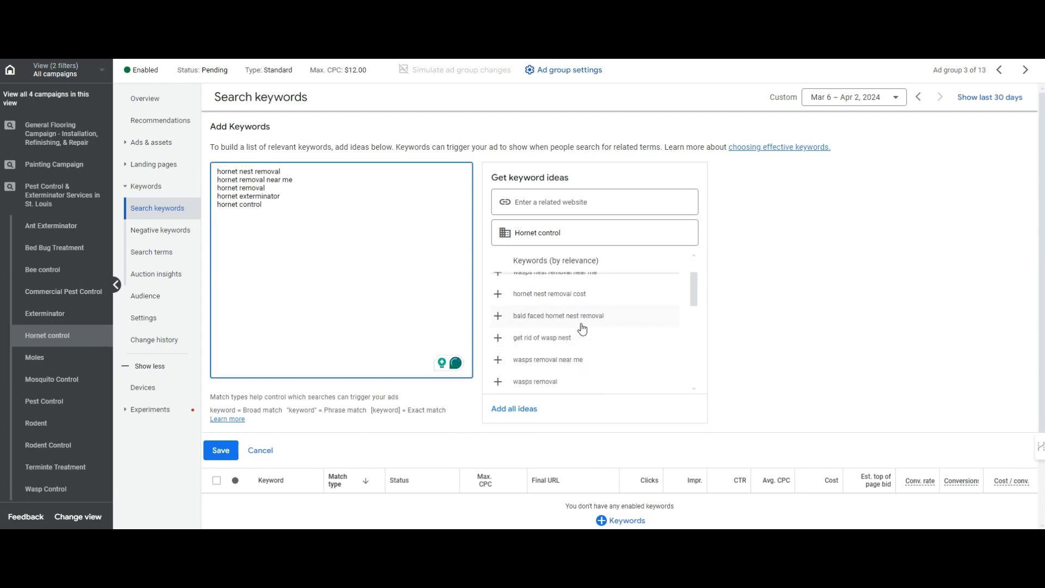
scroll(596, 353, up, 1)
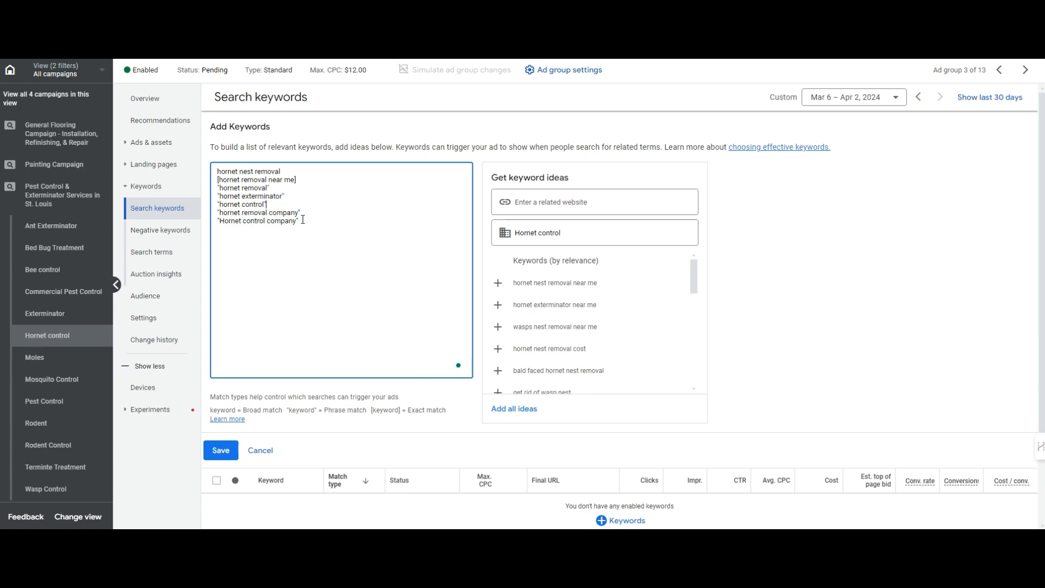
text(")
click(221, 450)
Step: Edit the Hornet control ad, setting the display path to Hornet and the keyword headline's default text to "St. Louis Hornet Control Company"
click(151, 142)
click(413, 303)
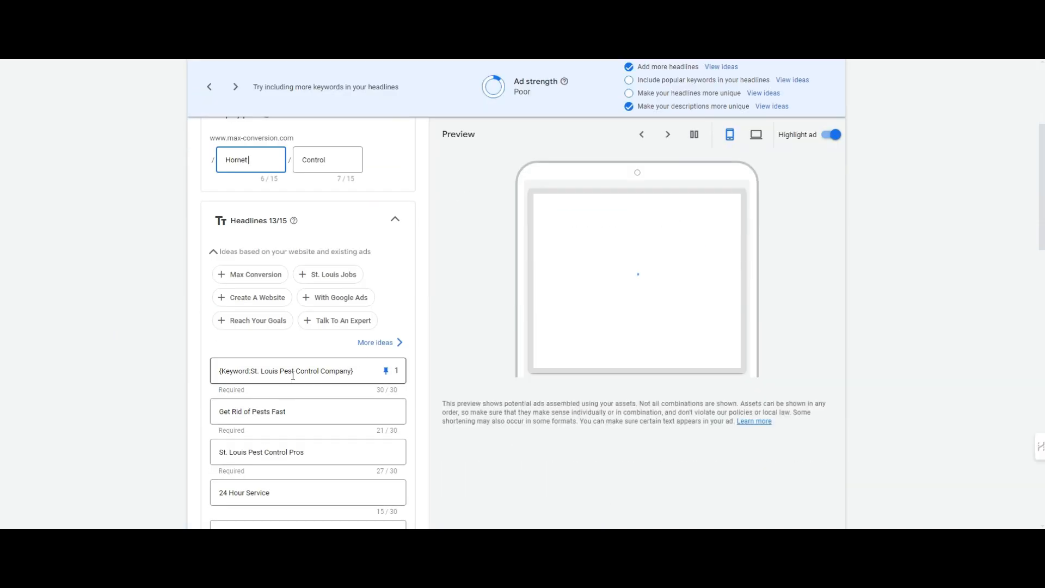
click(265, 417)
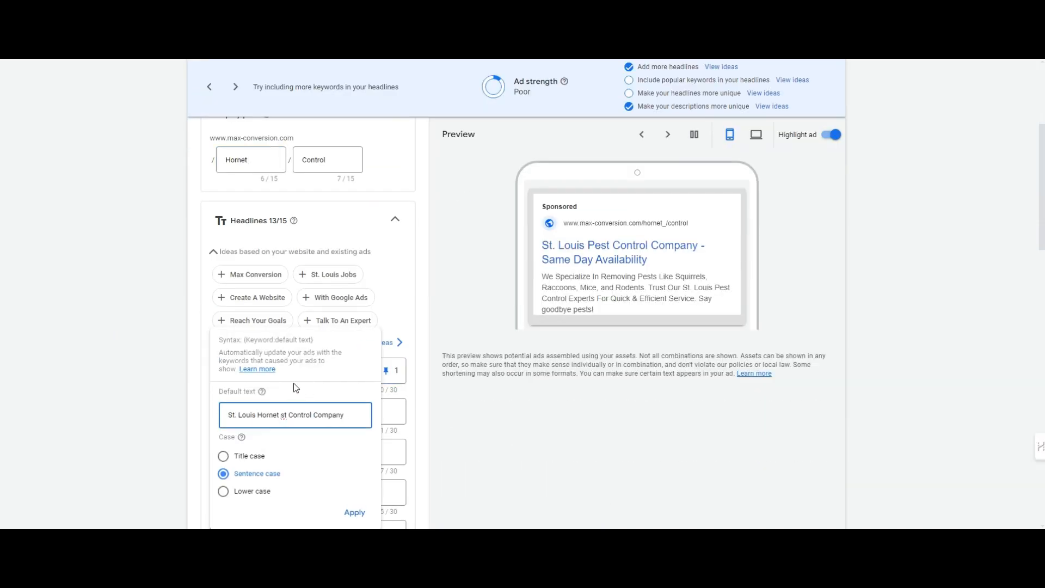
key(Delete)
key(Delete)
key(Delete)
click(354, 513)
Step: Shorten the keyword headline's default text to "St. Louis Hornet Control"
click(296, 371)
click(337, 417)
key(BackSpace)
key(BackSpace)
key(BackSpace)
key(BackSpace)
key(BackSpace)
key(BackSpace)
key(BackSpace)
key(BackSpace)
click(354, 513)
Step: Change the second and third headlines to "Get Rid of Hornets' Fast" and "St. Louis Hornet Removal Pros"
scroll(257, 256, down, 3)
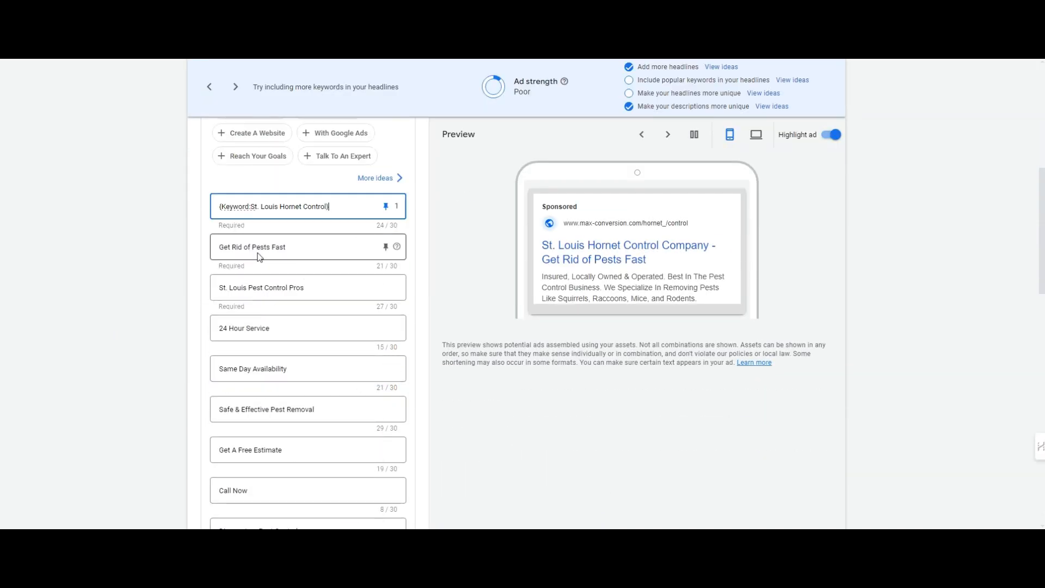
double_click(261, 248)
text(Hornets')
double_click(271, 288)
text(Hornet)
Step: Change the removal and discount headlines to "Safe Hornet Removal" and "Discount on Hornet Control"
scroll(287, 242, down, 1)
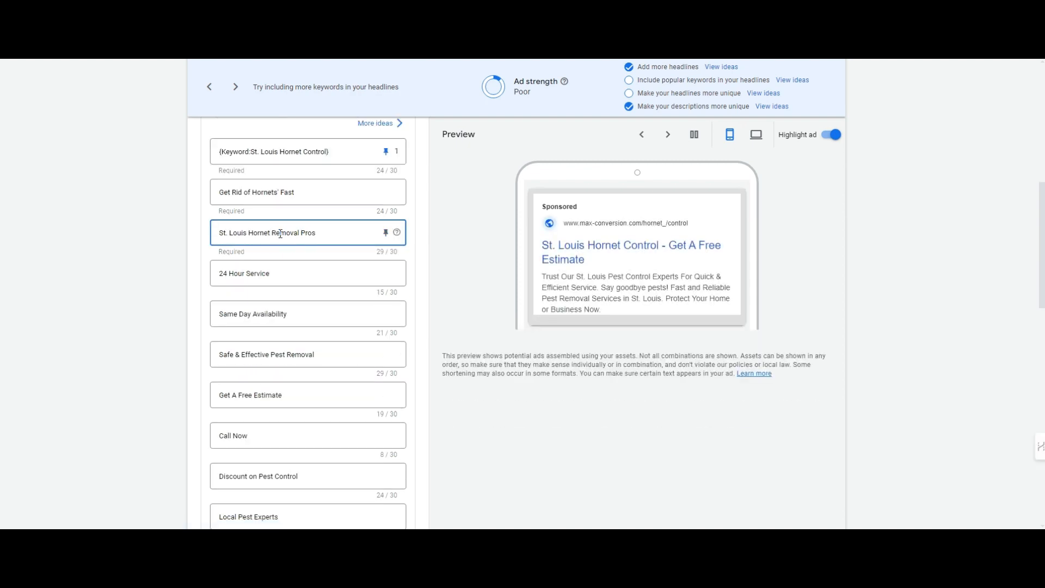
drag(235, 355, 274, 355)
text(Hornet)
scroll(275, 349, down, 3)
double_click(265, 311)
text(Hornet)
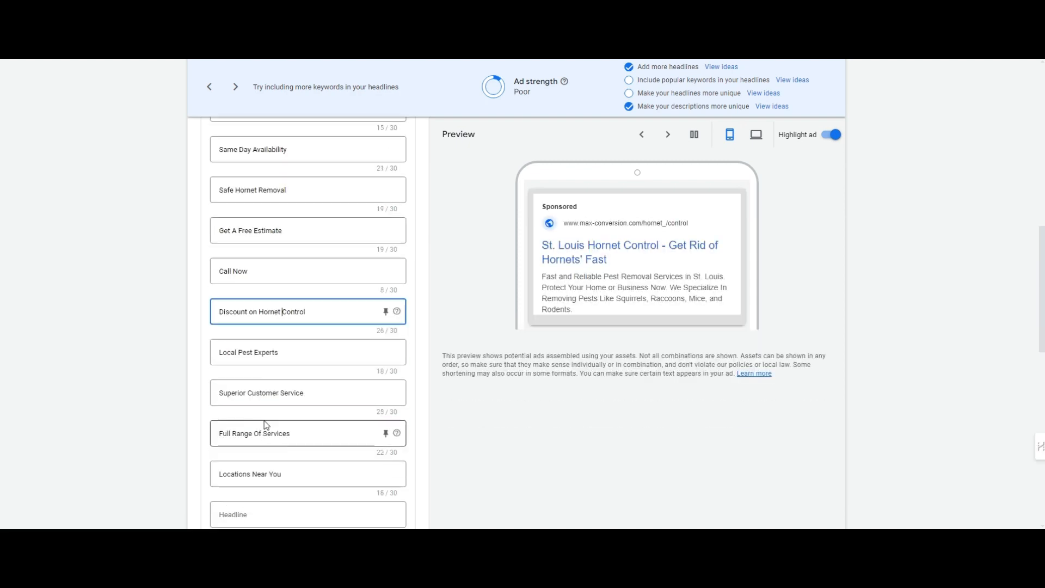
Step: Reword the first description to mention Hornet Control Experts and end with "Say Bye Pests!"
scroll(266, 425, down, 4)
double_click(286, 430)
text(Hornet)
double_click(322, 439)
text(Bye Pests!)
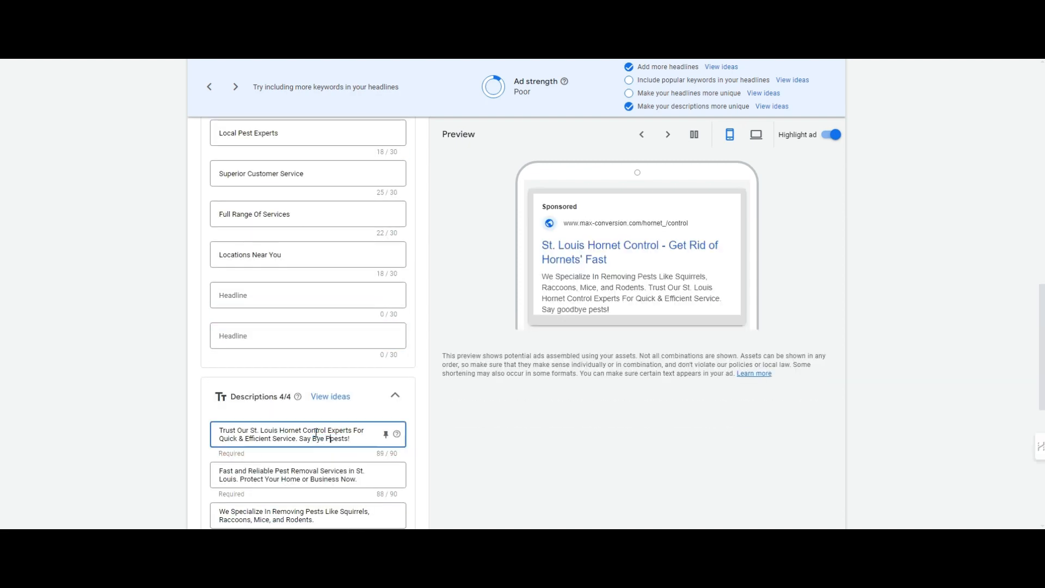
Step: Save the Hornet control ad
scroll(387, 474, down, 10)
click(206, 473)
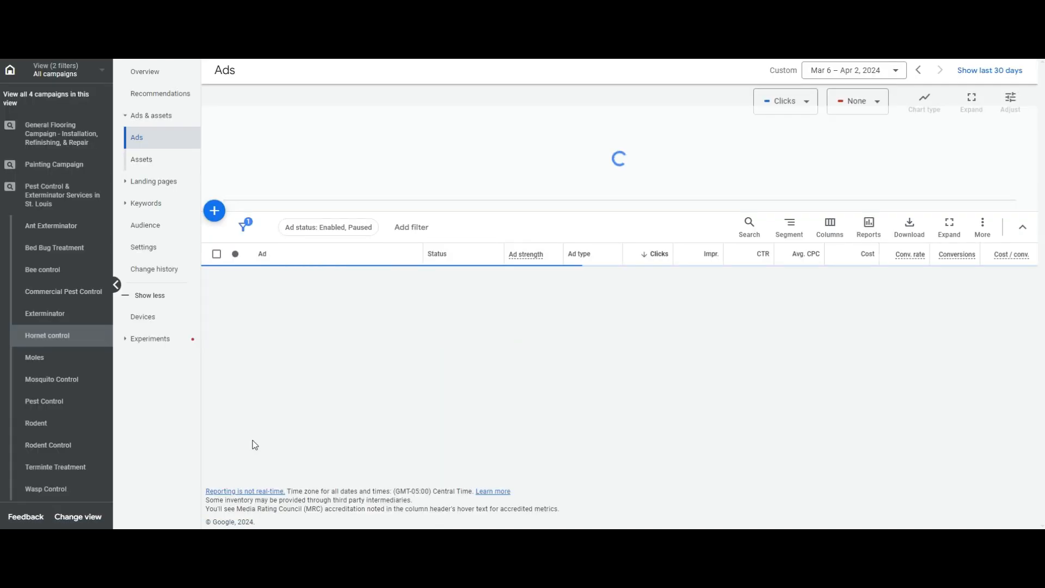
drag(1044, 146, 910, 146)
click(642, 372)
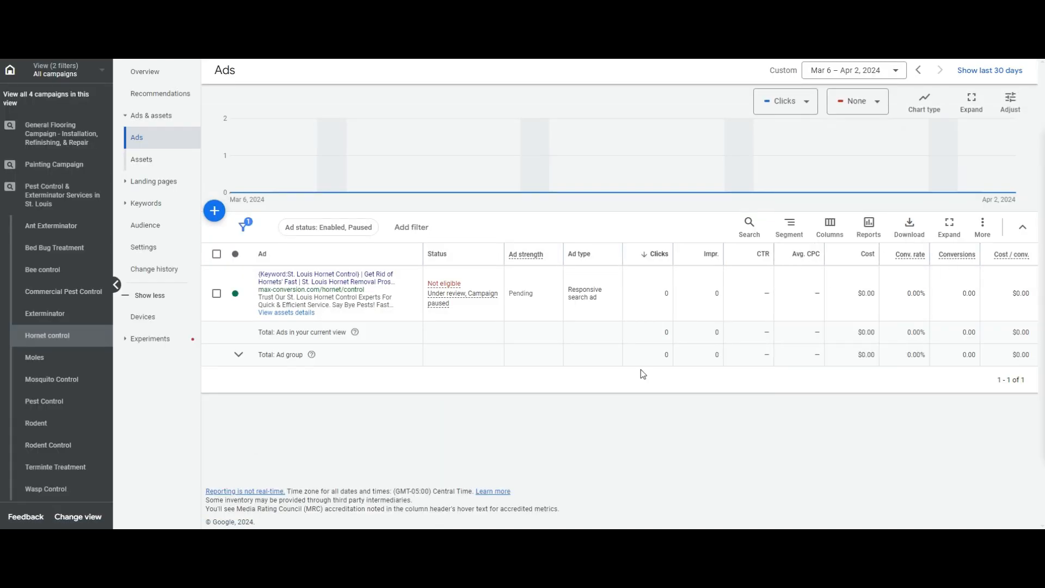
Step: Edit the Wasp Control ad, setting the display path to Wasp and the keyword headline's default text to "St. Louis Wasp Control Company"
scroll(72, 412, down, 3)
click(65, 424)
click(411, 321)
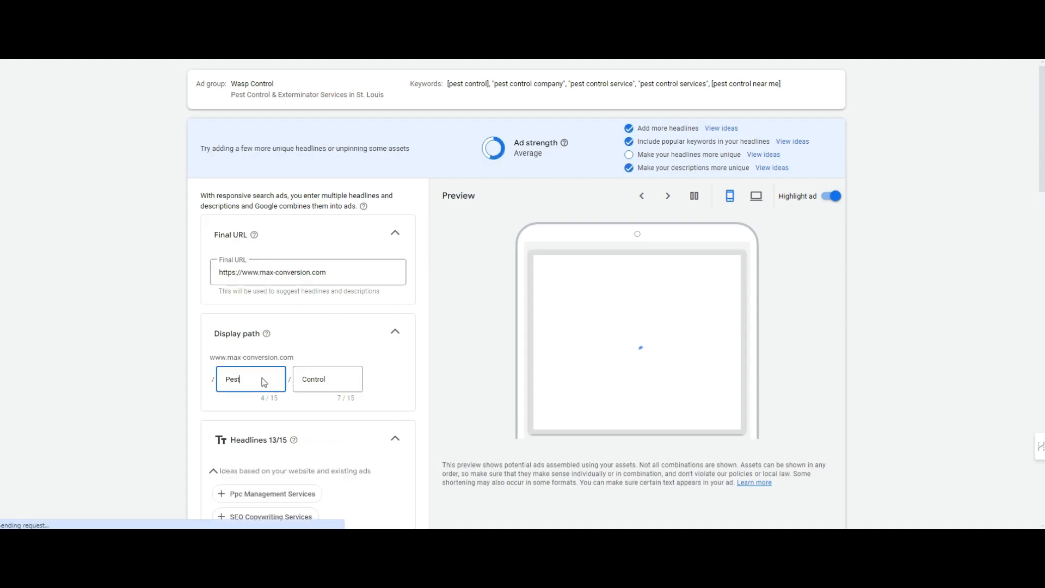
double_click(264, 381)
scroll(305, 327, down, 3)
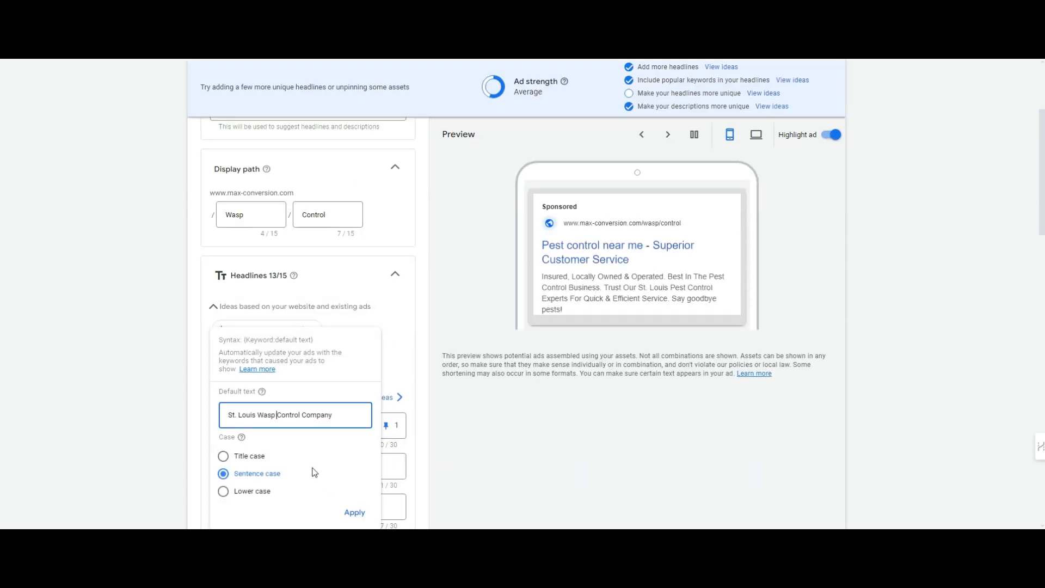
click(354, 512)
Step: Change the second and third headlines to "Get Rid of Wasps' Fast" and "St. Louis Wasp Removal Pros"
scroll(292, 377, down, 3)
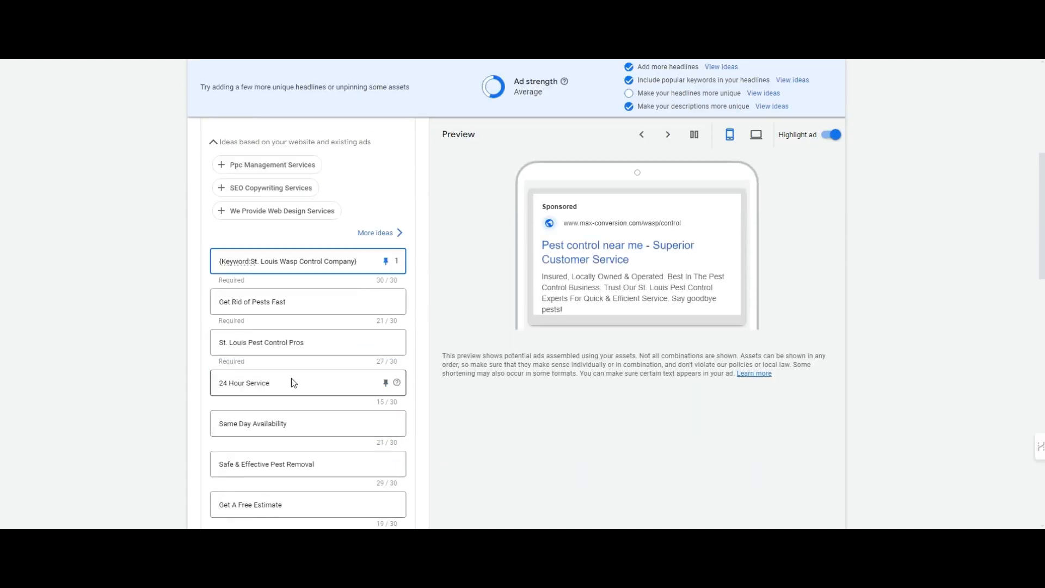
double_click(262, 302)
text(Wasps')
double_click(257, 343)
text(Wasp Removal)
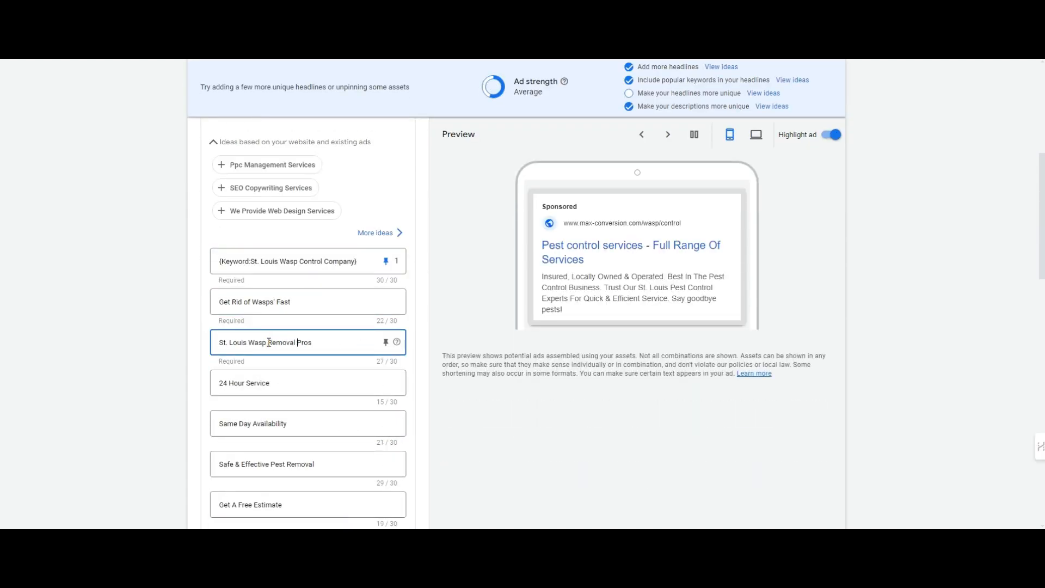
Step: Change the removal, discount and experts headlines to "Safe & Effective Wasp Removal", "Discount on Wasp Control" and "Local Wasp Experts"
double_click(278, 464)
text(Wasp)
scroll(326, 436, down, 3)
double_click(266, 422)
text(Wasp)
click(272, 341)
scroll(263, 406, down, 2)
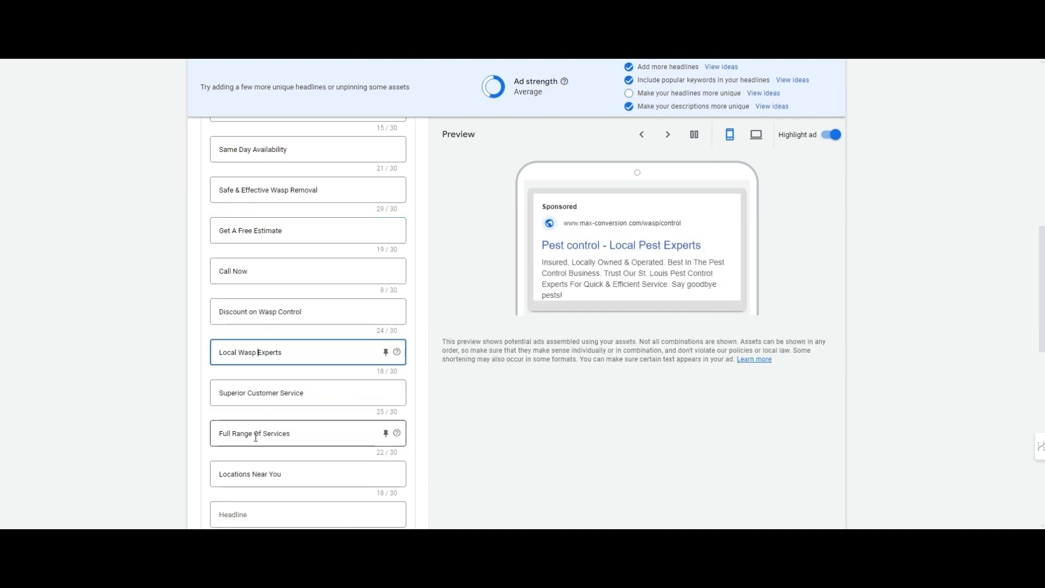
Step: Replace Pest with Wasp in the control experts, removal services and control business wording of the descriptions
scroll(280, 430, down, 4)
double_click(243, 470)
text(Wasp)
scroll(317, 448, down, 4)
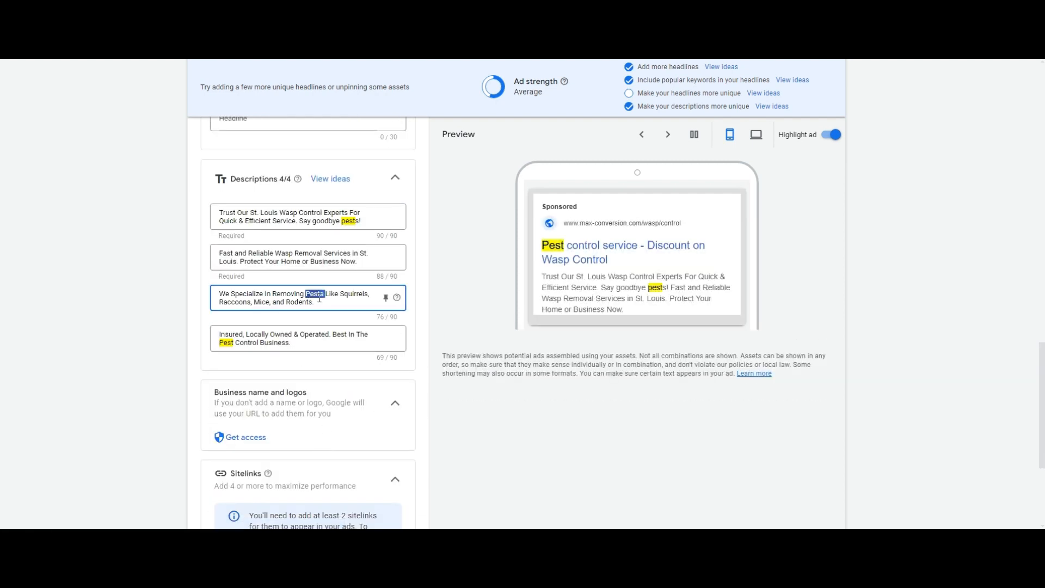
double_click(226, 342)
text(Wasp)
Step: Reword the closing phrase of the first description to refer to wasps instead of pests
scroll(315, 381, up, 3)
double_click(349, 385)
text(Wasp)
drag(317, 385, 313, 386)
text(Go)
Step: Save the Wasp Control ad and remove all existing pest control keywords from its ad group
scroll(355, 369, up, 9)
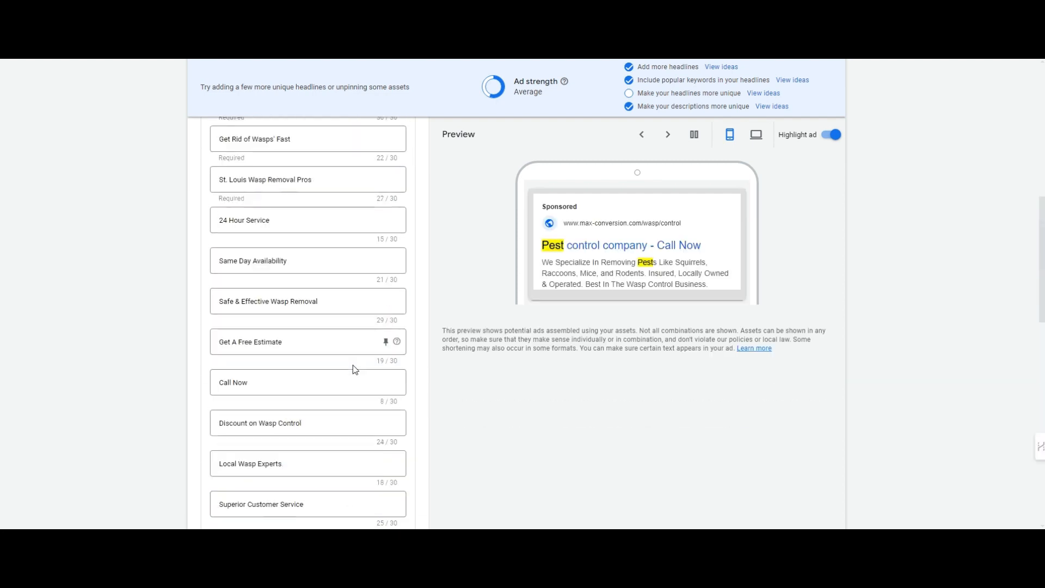
scroll(355, 366, down, 14)
click(204, 483)
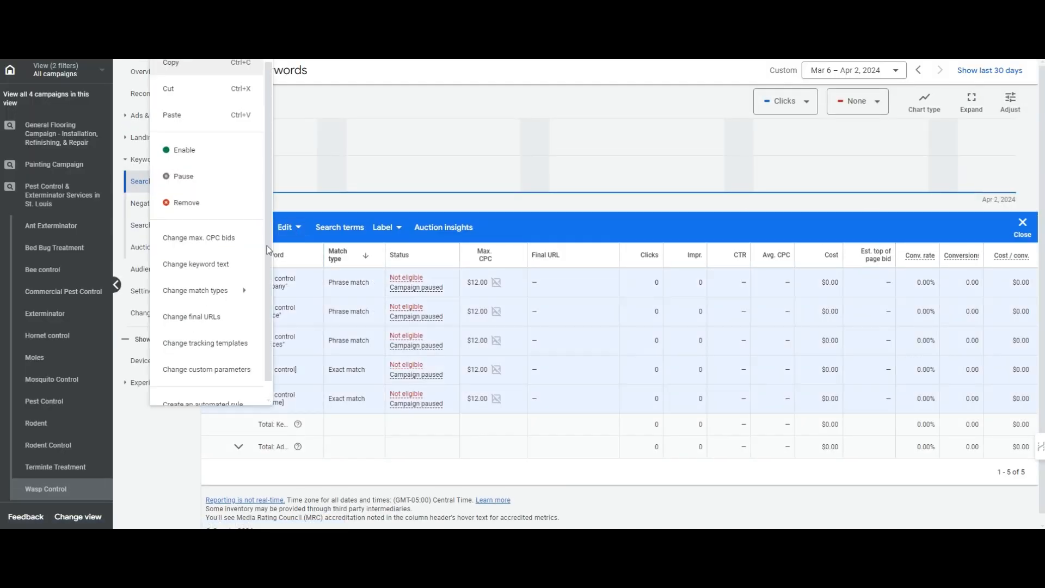
click(183, 203)
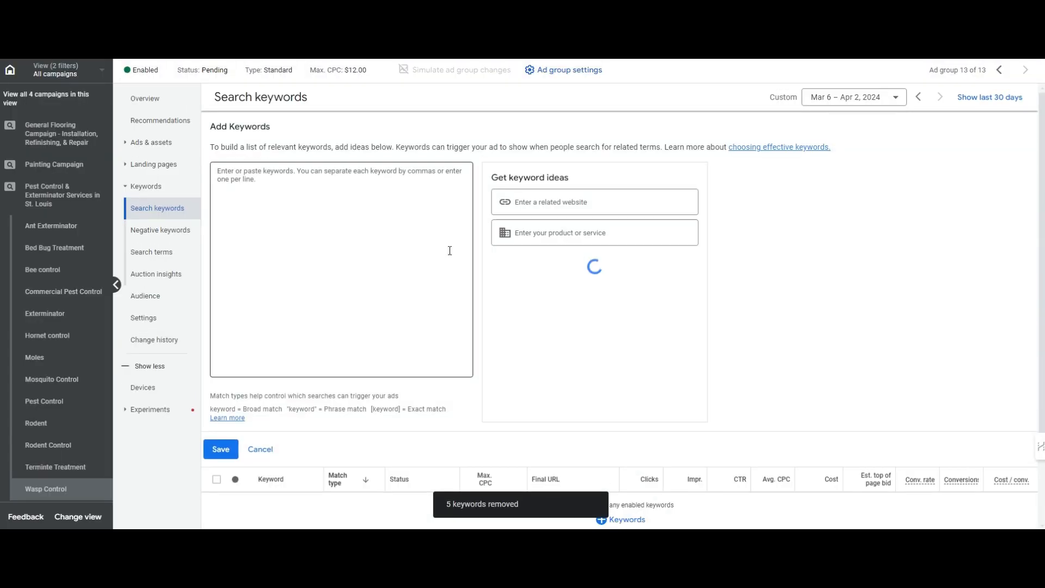
Step: Add wasp keywords to Wasp Control, including phrase-match "wasp removal", "wasp exterminator", "wasp nest removal" and exact-match "wasp removal near me", "wasp control"
text(wasp removal near me wasp removal wasp exterminator near me)
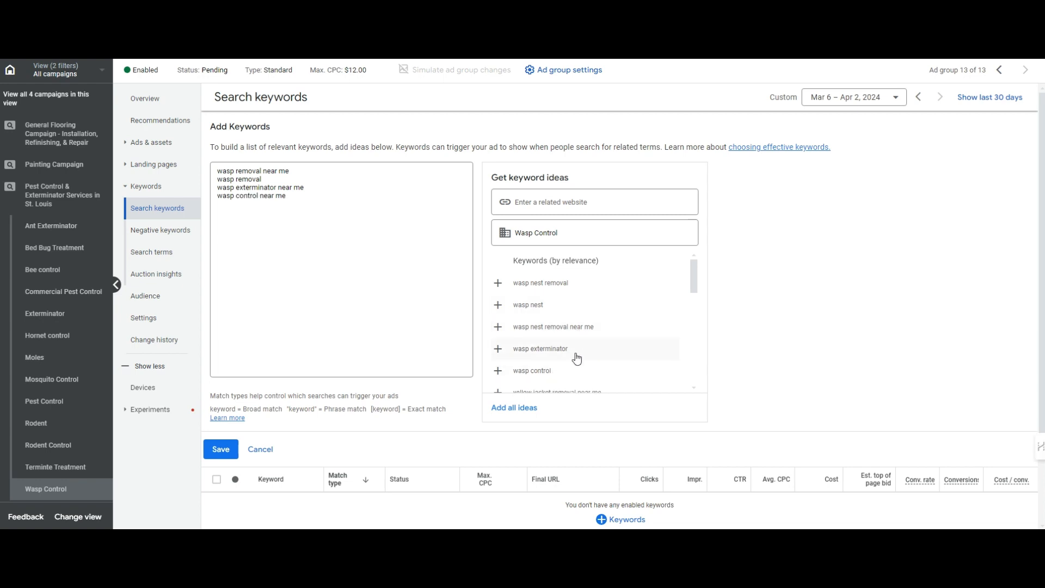
click(566, 284)
click(370, 255)
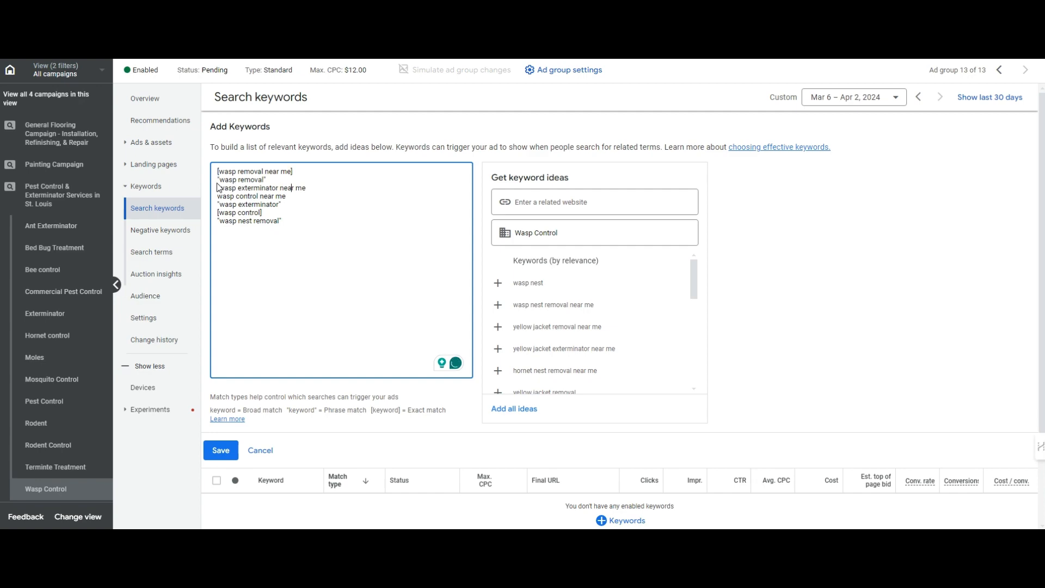
click(221, 450)
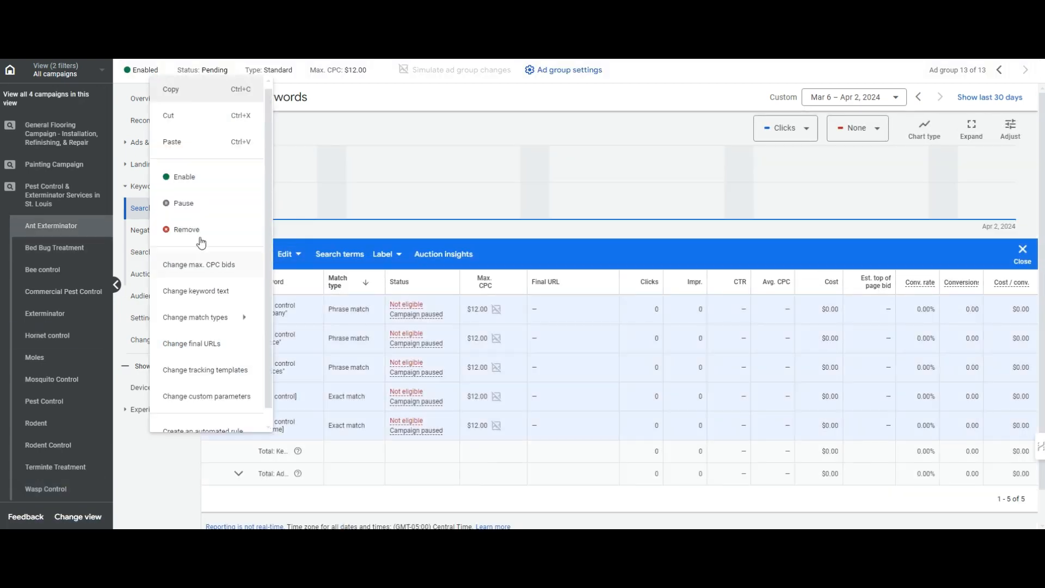
Step: Replace the Ant Exterminator ad group's keywords with exact-match "near me" variants and phrase-match "ant exterminator", "ant pest control", "ant control services" and "ant control company"
click(201, 240)
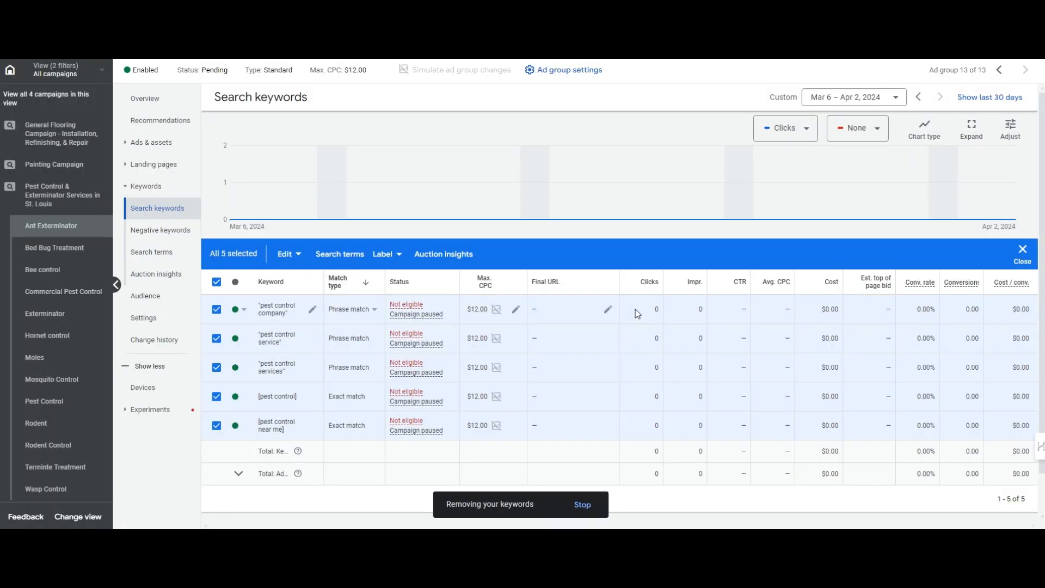
click(602, 322)
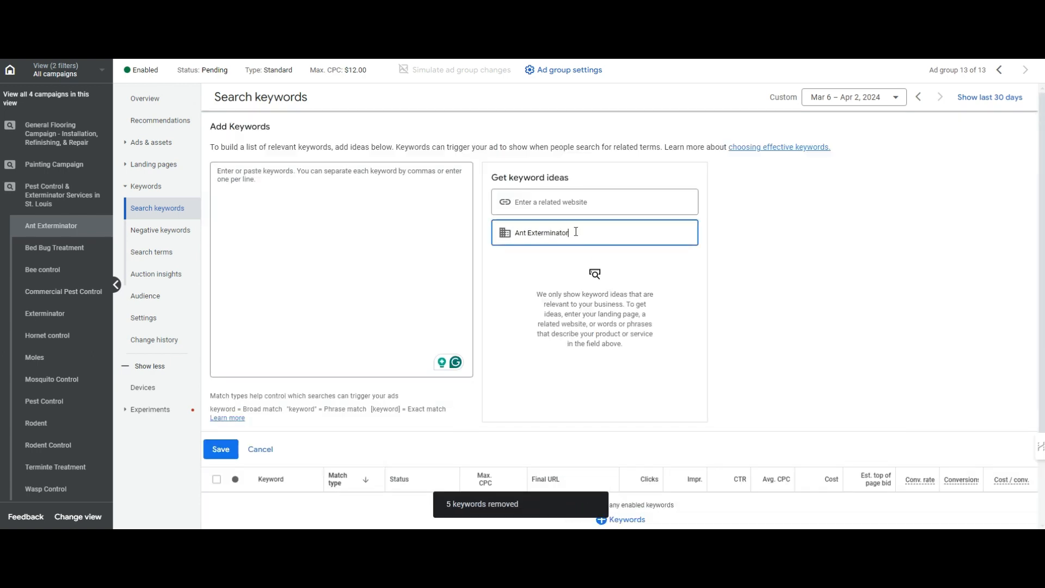
click(591, 312)
click(590, 312)
click(588, 312)
click(584, 288)
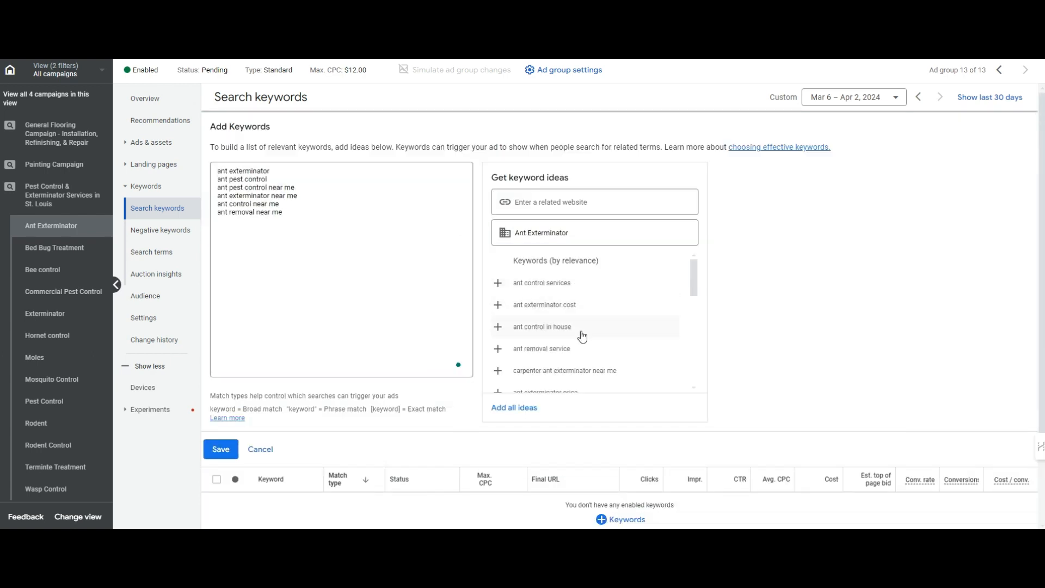
click(508, 284)
click(300, 225)
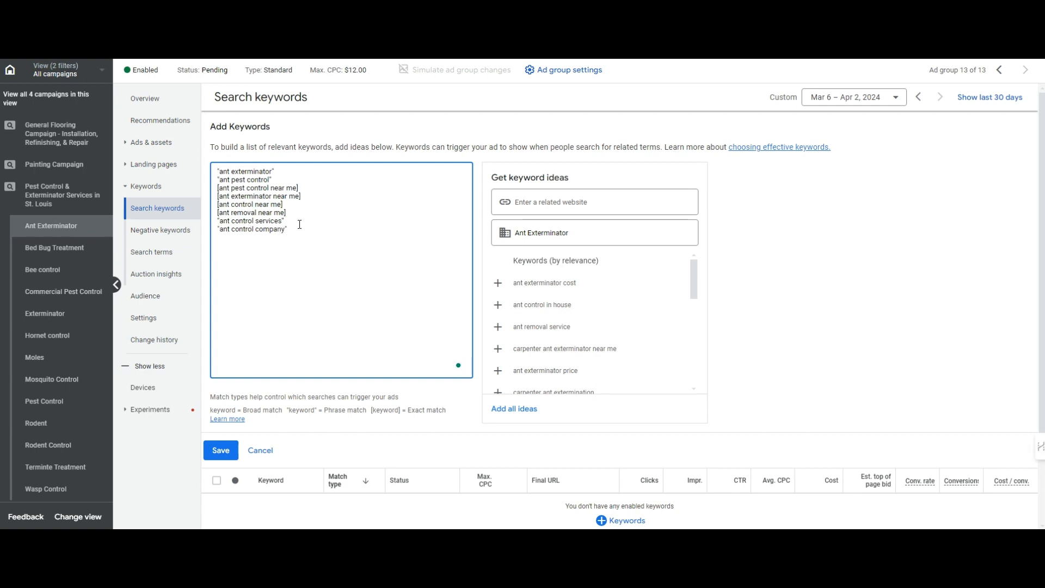
click(220, 450)
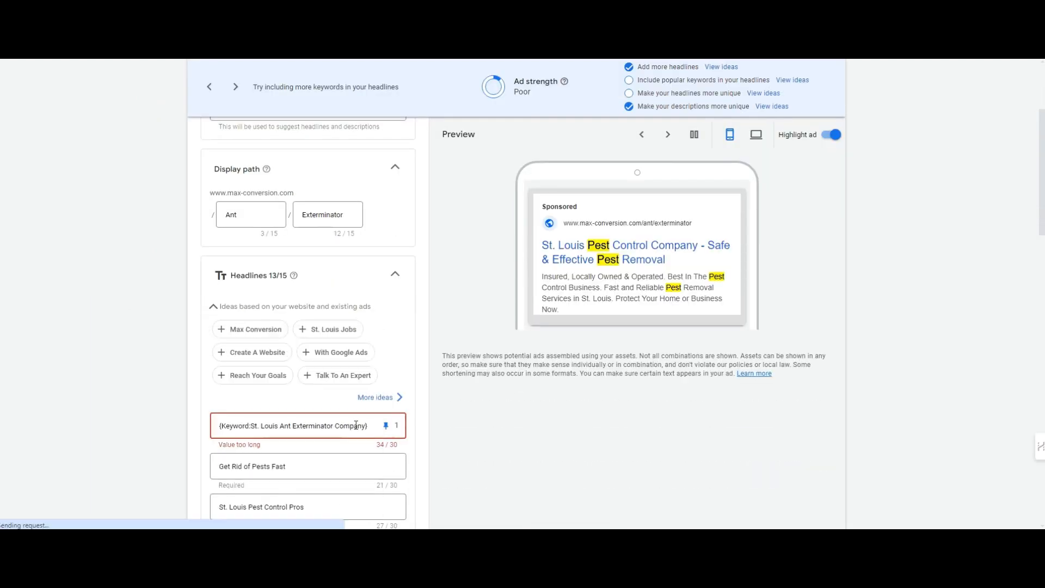
Step: Shorten the keyword insertion default text in the ant ad's first headline to "STL Ant Exterminator Company"
click(297, 357)
double_click(244, 415)
key(BackSpace)
key(BackSpace)
key(BackSpace)
key(BackSpace)
text(TL)
click(355, 512)
Step: Change the second and third headlines to "Get Rid of Ants' Fast" and "St. Louis Ant Removal Pros"
scroll(261, 301, down, 3)
double_click(262, 302)
text(Ants')
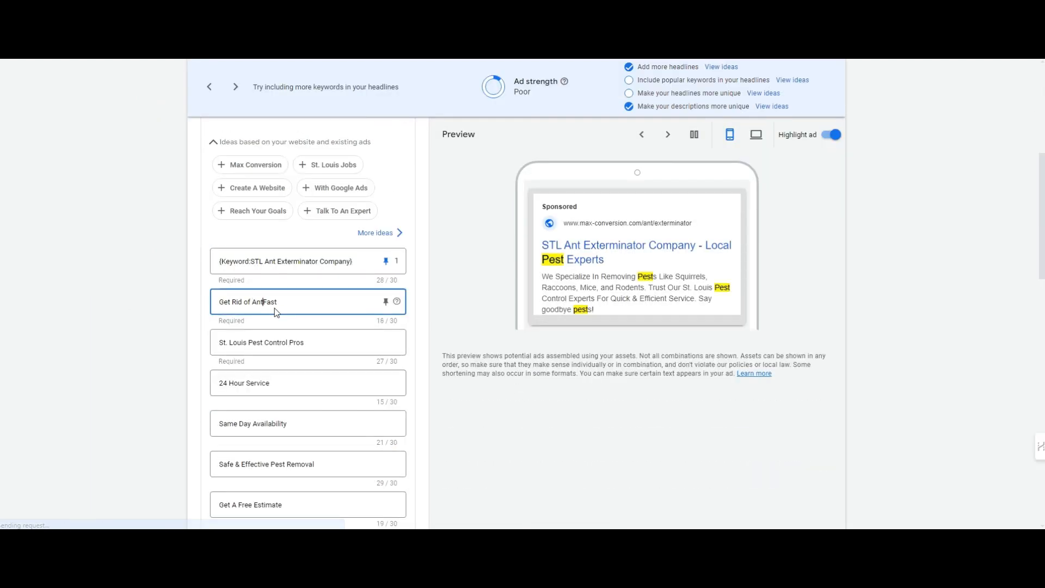
drag(249, 342, 290, 343)
text(Ant Exterminator)
double_click(270, 343)
text(Removal)
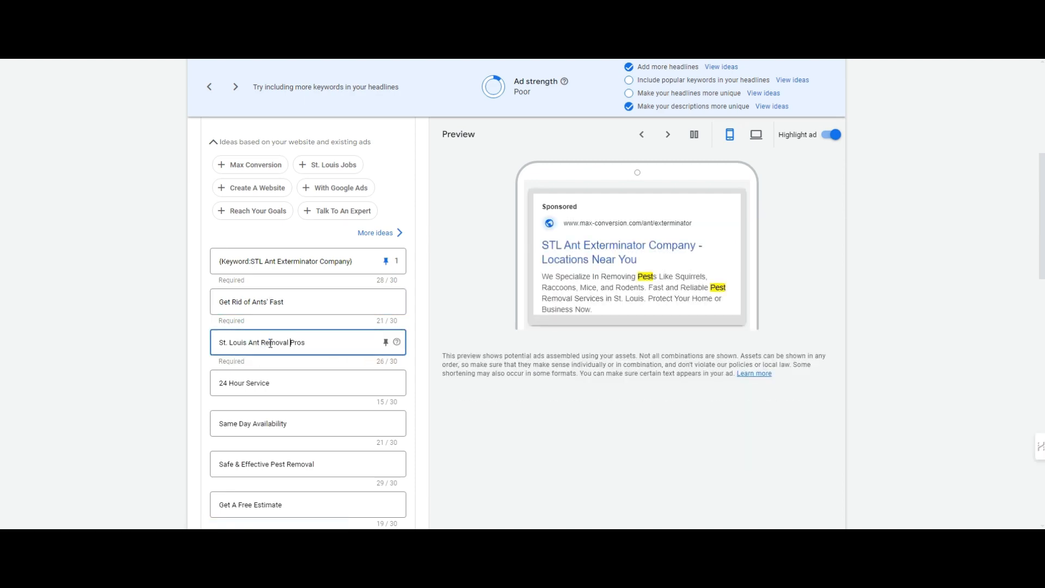
Step: Change the removal headline to "Safe & Effective Ant Removal" and add an "Ant Exterminator Company" headline
double_click(274, 464)
text(Ant)
scroll(283, 436, down, 3)
double_click(271, 427)
scroll(271, 429, down, 3)
click(255, 458)
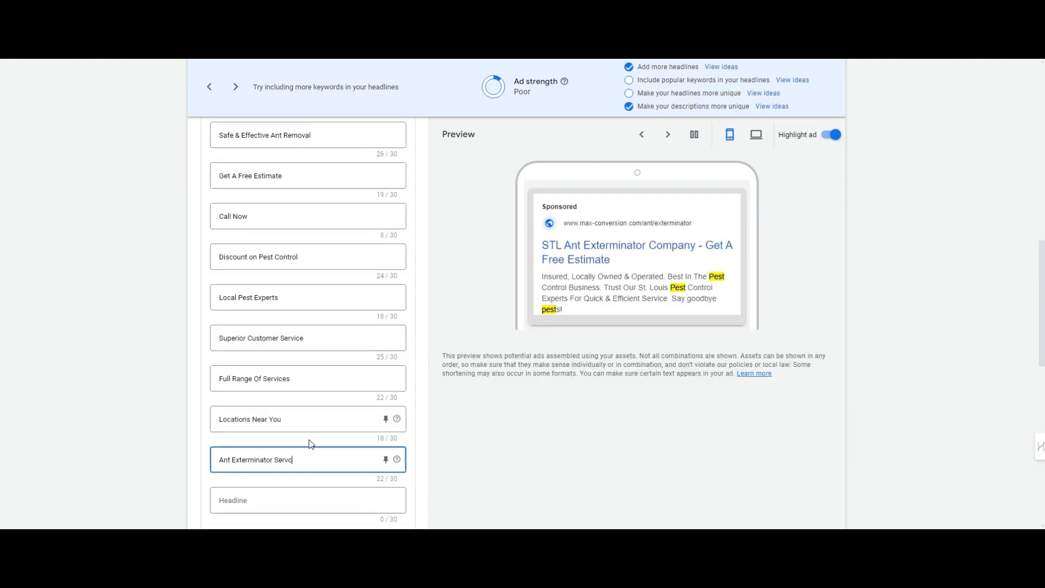
Step: Reword the ad descriptions with "Ant Exterminators" and "Ant Removal Services" in place of the pest wording, and save the ad
scroll(311, 444, down, 5)
drag(319, 321, 280, 322)
text(Ant Exterminators For Quick & Efficient Service. Say goodbye pests!)
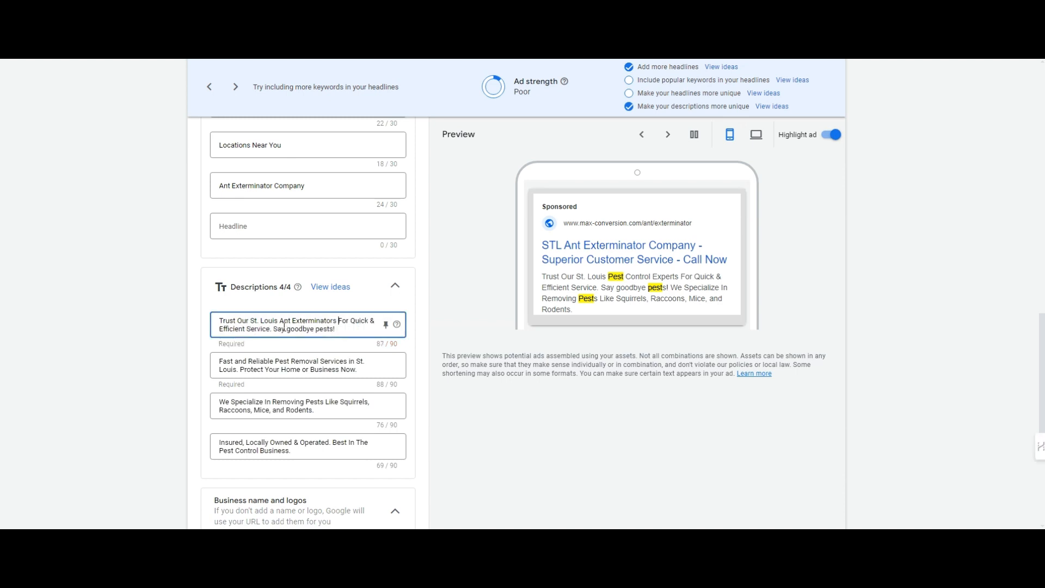
double_click(281, 362)
text(Ant)
click(340, 402)
text(Ant)
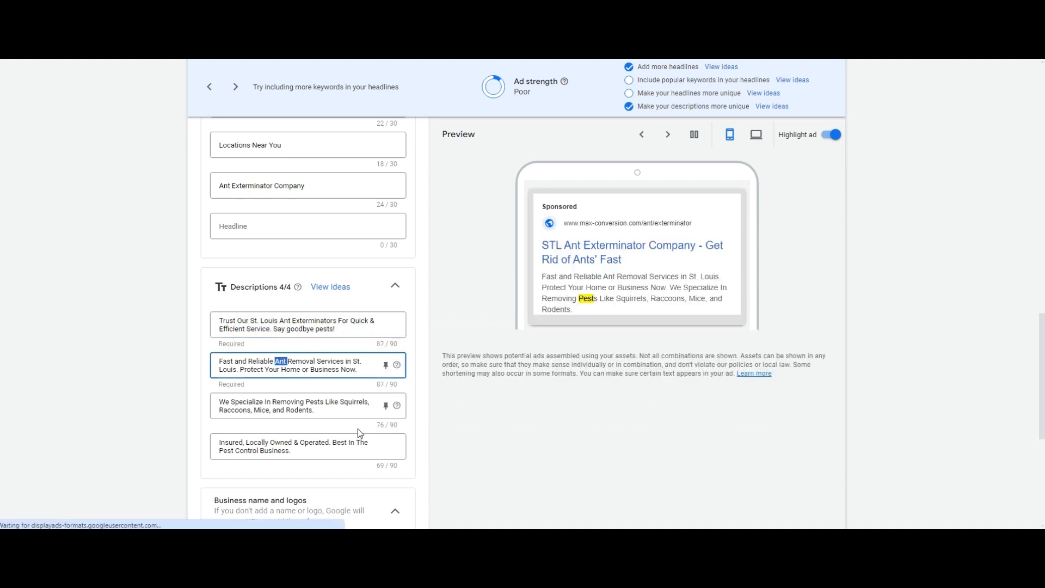
scroll(367, 410, down, 10)
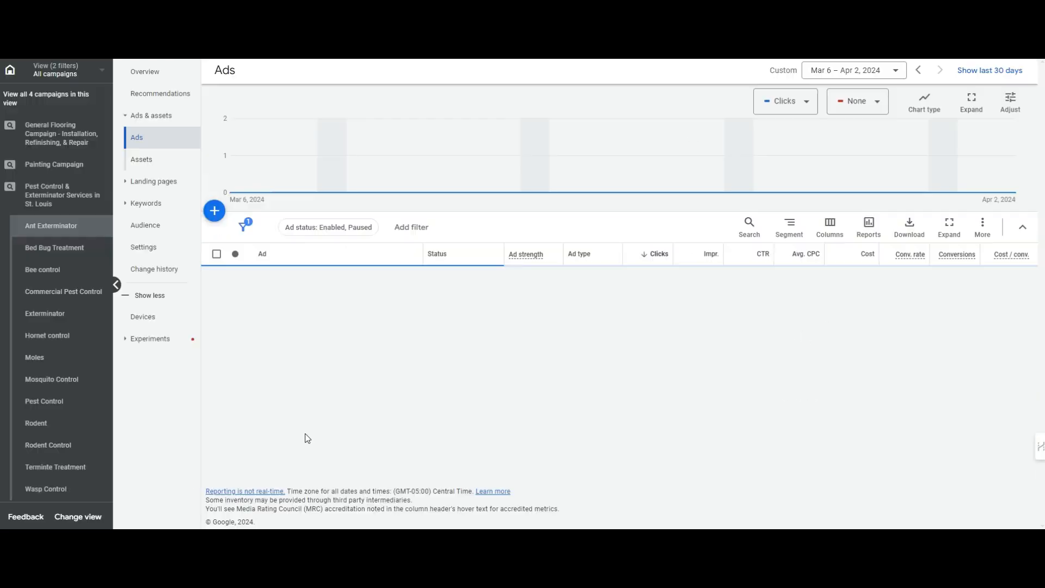
Step: Remove the Rodent ad group from the Pest Control & Exterminator Services in St. Louis campaign
key(alt+Tab)
key(alt+Tab)
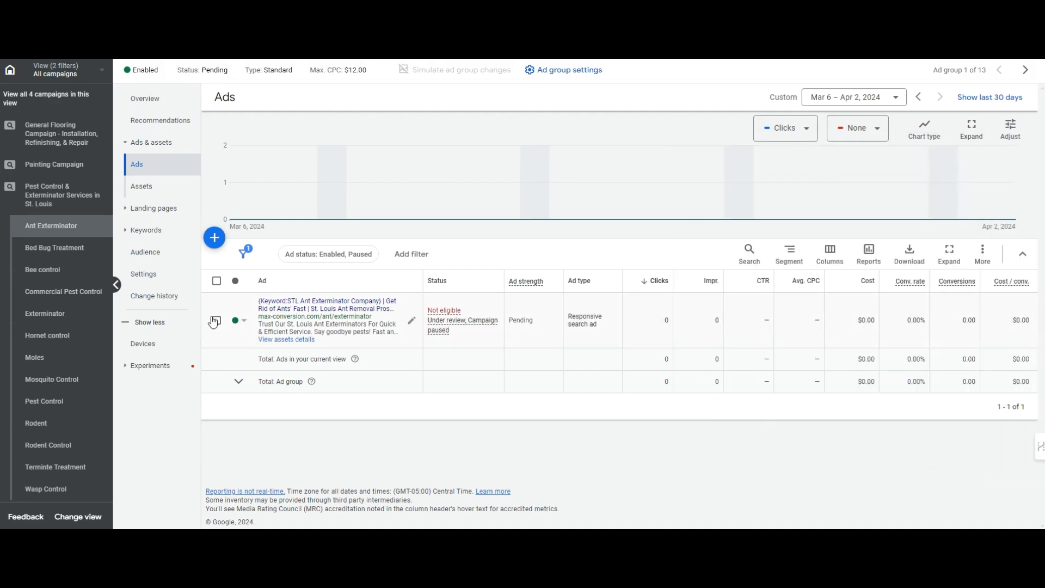
click(76, 429)
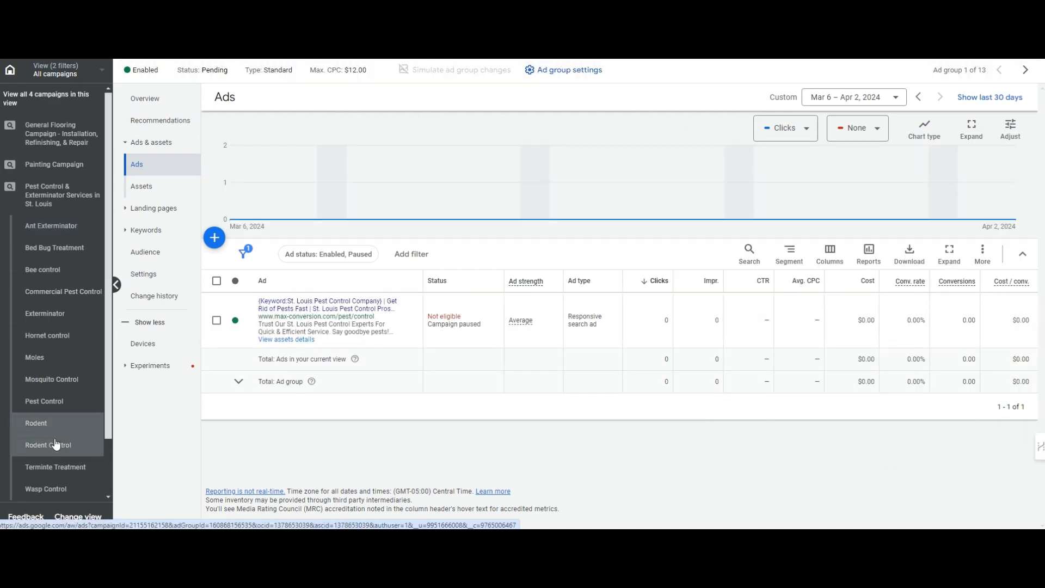
triple_click(58, 197)
scroll(336, 327, down, 5)
click(65, 404)
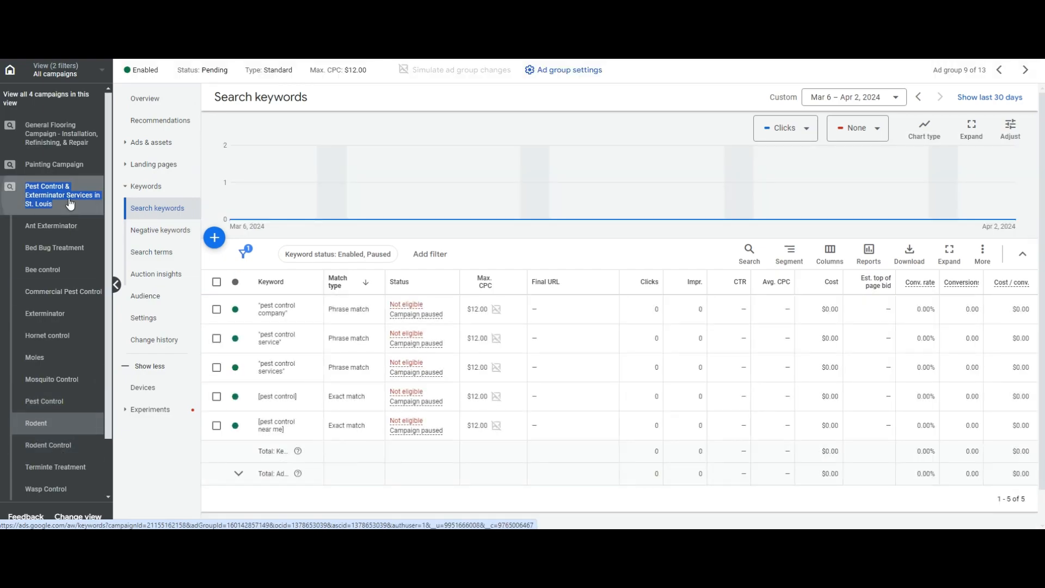
click(69, 203)
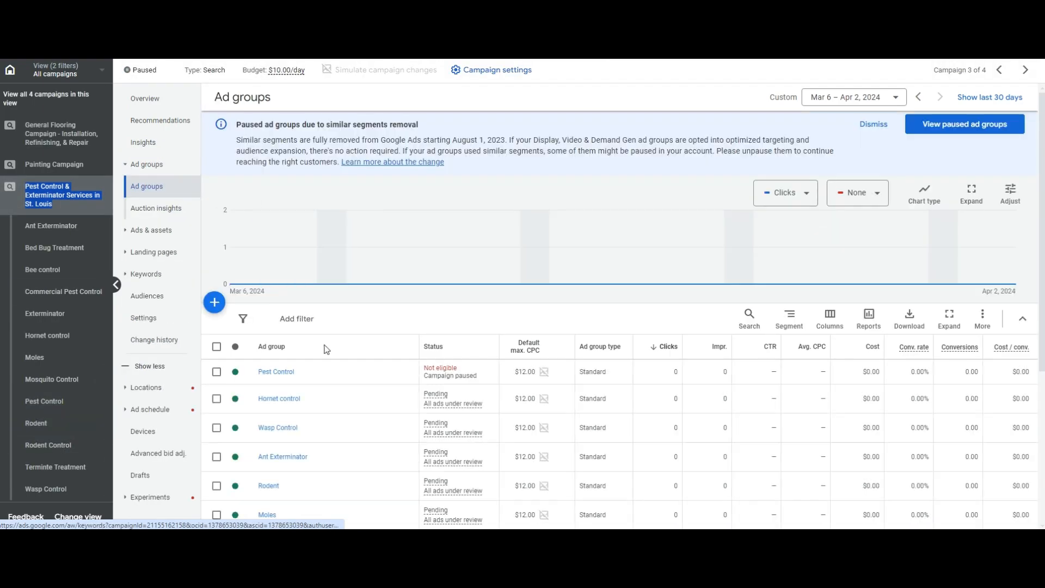
scroll(381, 272, down, 5)
click(239, 247)
click(250, 303)
click(626, 316)
Step: Switch to the Ad Groups list in Notepad, delete the Rodent entry and return to Google Ads
key(alt+Tab)
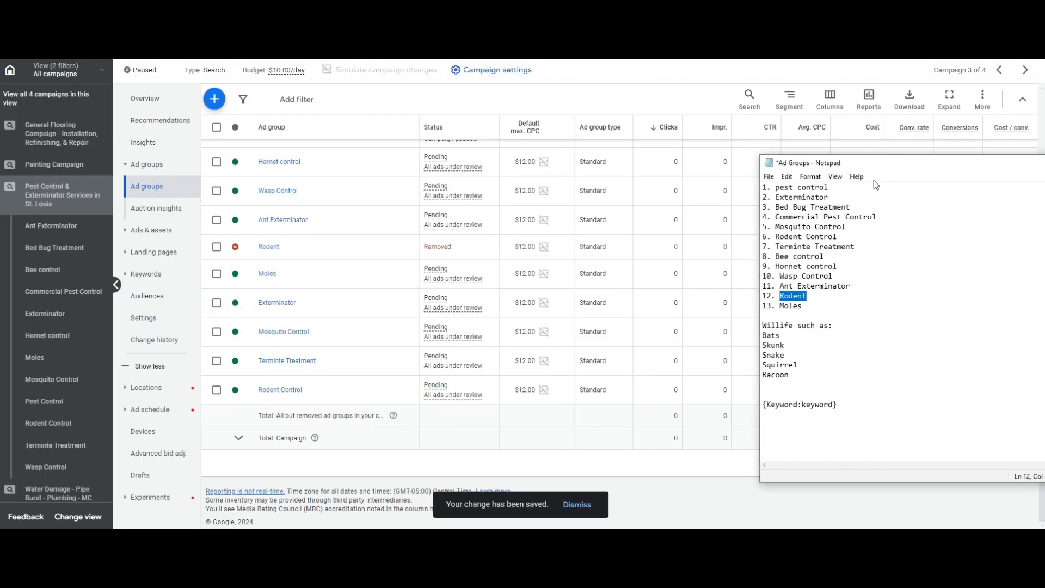
drag(803, 306, 748, 299)
key(BackSpace)
key(BackSpace)
key(alt+Tab)
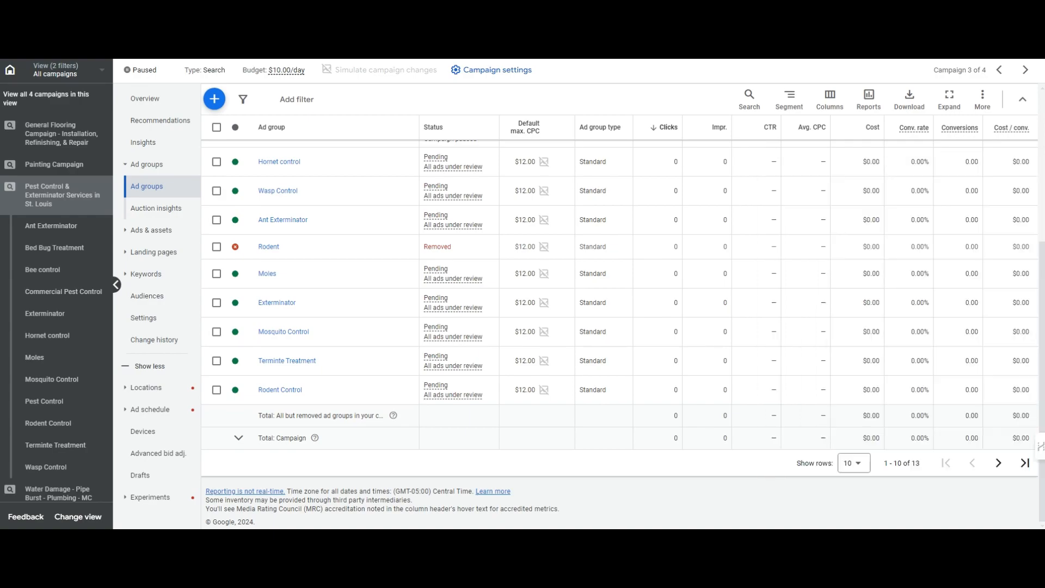
Step: Remove all existing pest control keywords from the Moles ad group and start adding new ones
click(34, 358)
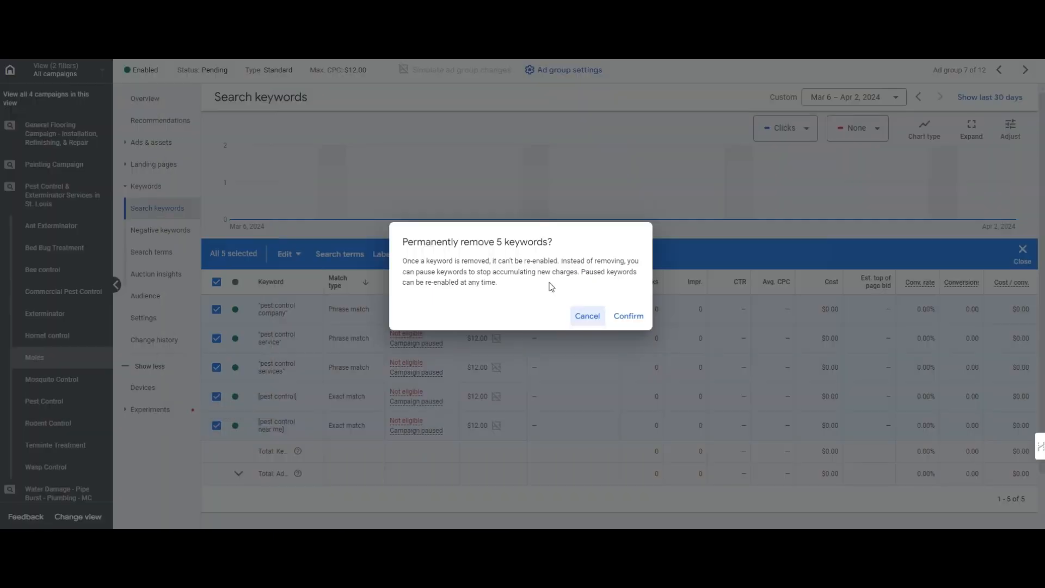
click(628, 316)
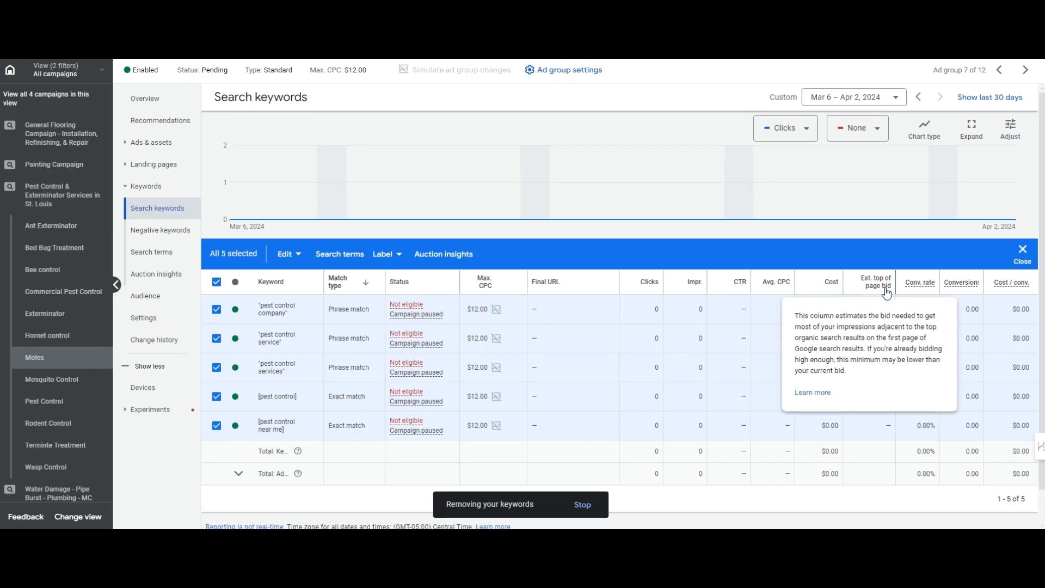
click(621, 322)
Step: Look up keyword ideas for "Mole removal services" and copy that phrase into the new keyword list
click(661, 239)
text(Mole removal services)
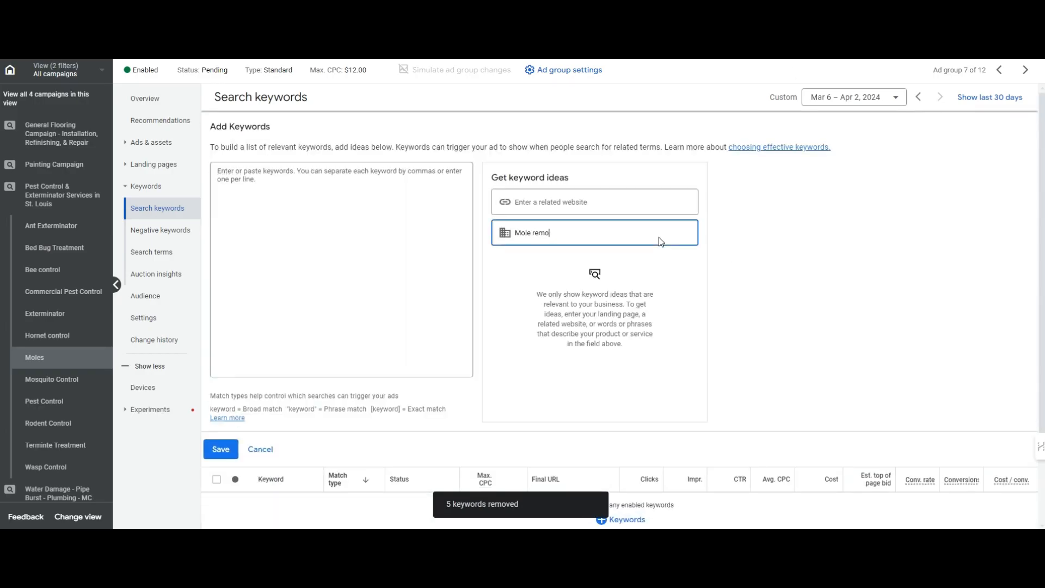
triple_click(553, 234)
key(ctrl+c)
click(327, 234)
key(ctrl+v)
Step: Shorten the idea search to "Mole removal" and save phrase-match keywords "Mole removal services", "get rid of mole", "mole removal company", "mole removal" and "mole control"
click(587, 233)
key(BackSpace)
key(BackSpace)
key(BackSpace)
key(BackSpace)
key(BackSpace)
key(BackSpace)
key(BackSpace)
key(BackSpace)
key(BackSpace)
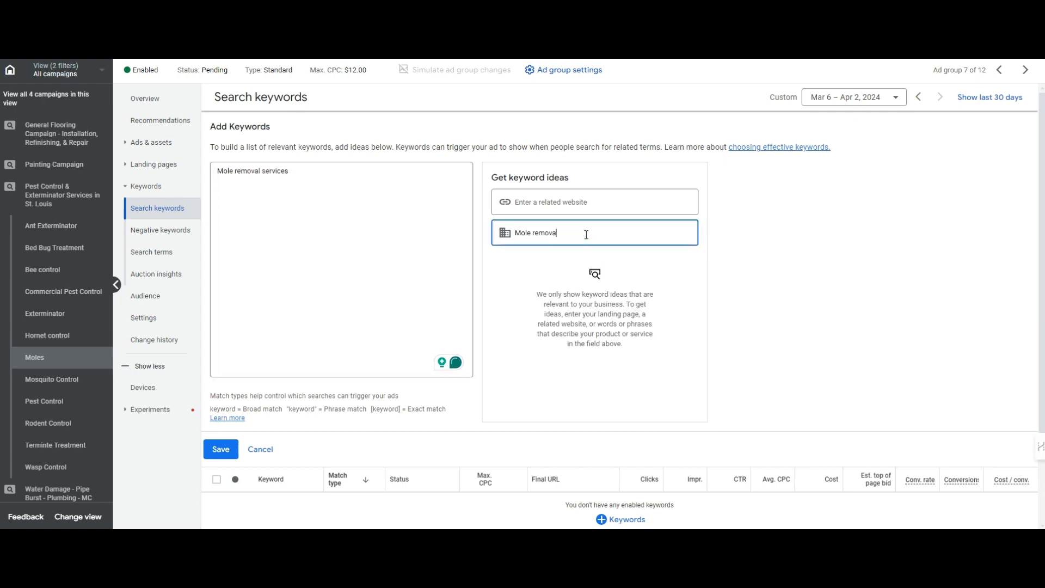
click(306, 234)
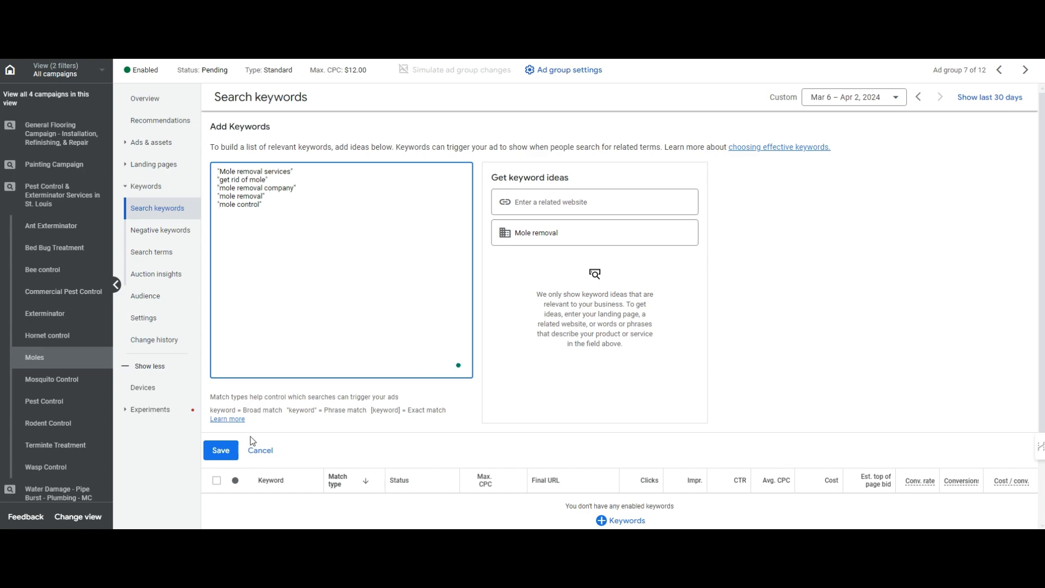
click(221, 450)
Step: Edit the Moles ad group's responsive search ad and set its display path to Mole / Removal
click(151, 142)
click(391, 178)
drag(246, 379, 169, 360)
text(M)
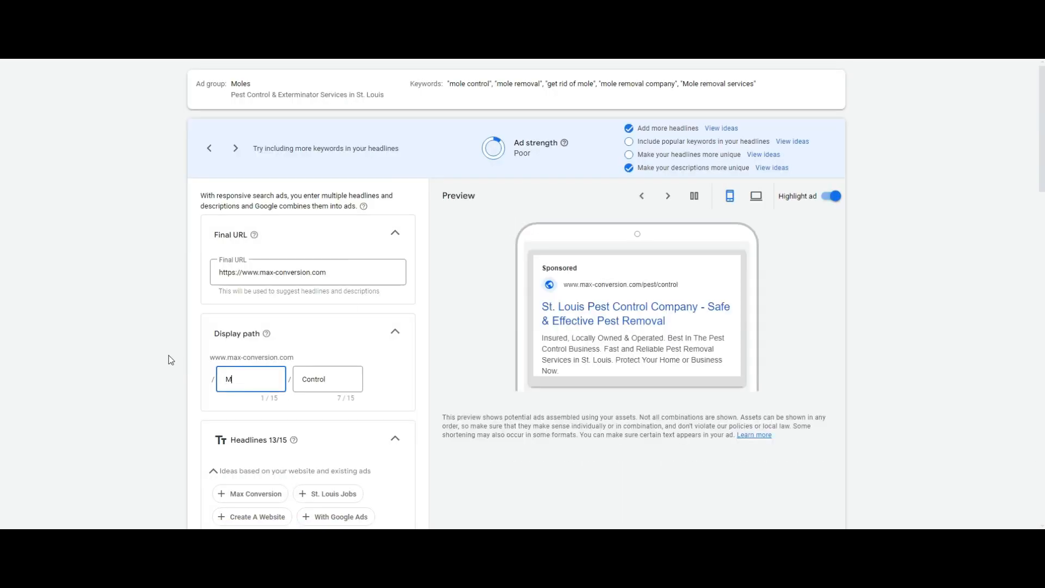
text(Removla)
key(BackSpace)
key(BackSpace)
text(al)
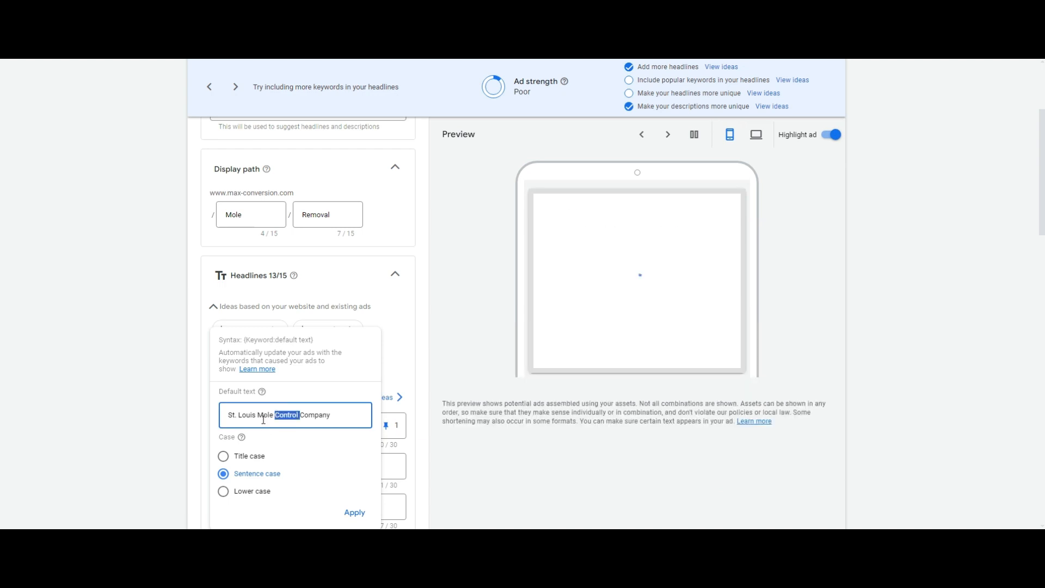
Step: Set the first headline's keyword insertion default to "St. Louis Mole Removal Company" and the second headline to "Get Rid of Moles' Fast"
key(Return)
scroll(261, 348, down, 2)
double_click(260, 357)
text(Moles;)
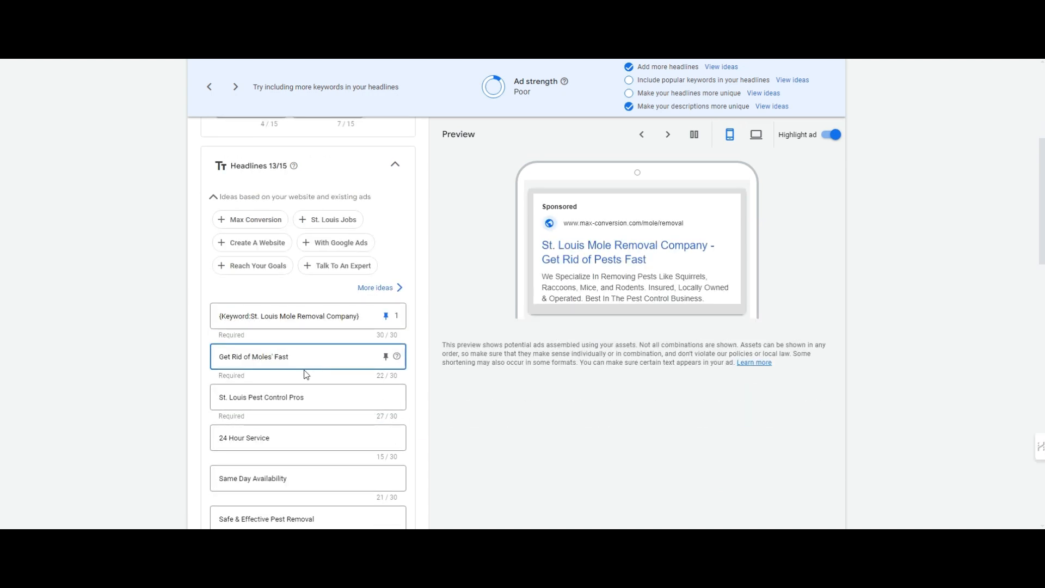
Step: Change the pros and removal headlines to "St. Louis Mole Control Pros" and "Safe & Effective Mole Removal"
double_click(255, 398)
text(Mole)
scroll(254, 400, down, 3)
double_click(279, 355)
text(Mole)
Step: Reword the discount headline for moles and replace Pest with Mole Removal in the local experts headline
scroll(276, 357, down, 2)
click(269, 369)
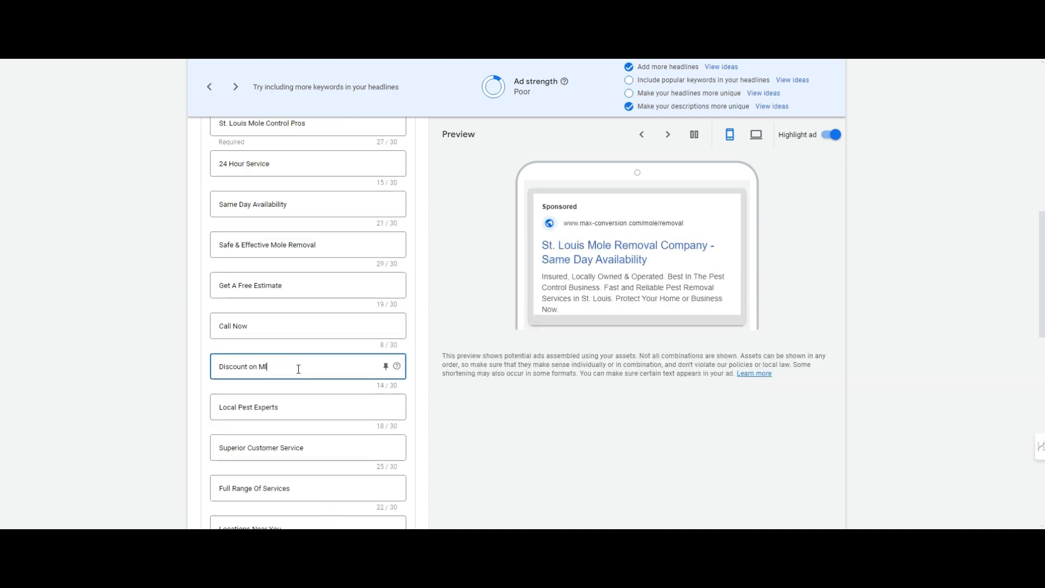
double_click(246, 407)
text(Mole Removal)
Step: Replace Pest with Mole in the control experts and removal services descriptions, and save the Moles ad
scroll(269, 431, down, 8)
double_click(289, 266)
text(Mole)
double_click(282, 307)
text(Mole)
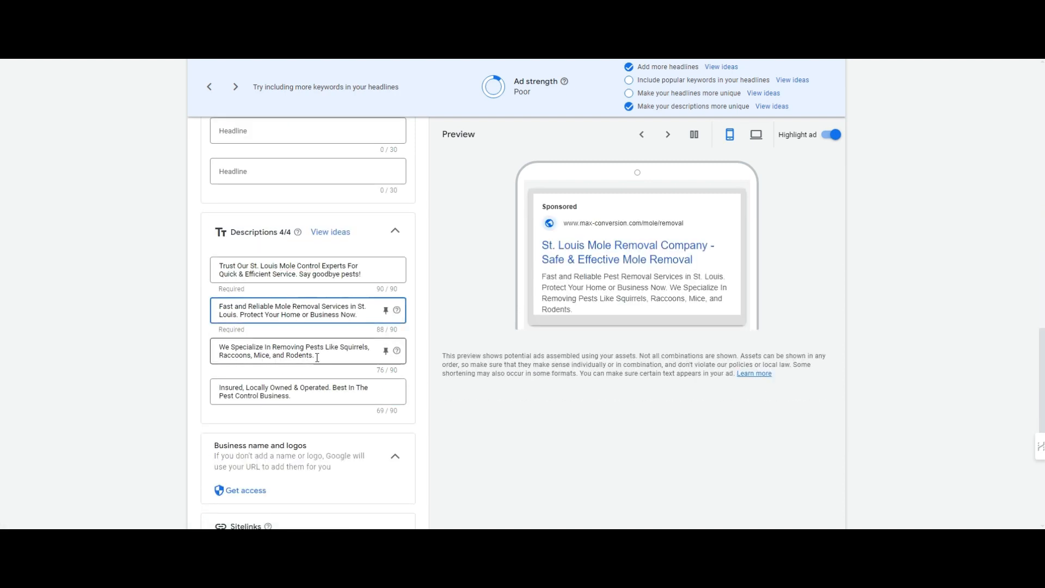
click(342, 347)
scroll(211, 468, down, 5)
Step: Review the campaign's ad group list and the keywords of the Rodent Control ad group
click(61, 195)
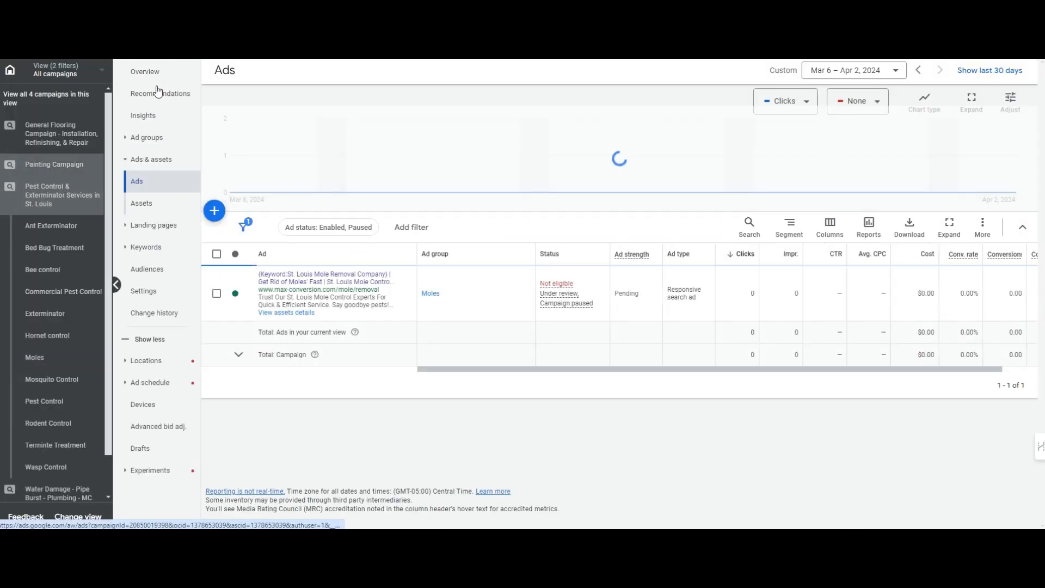
click(161, 144)
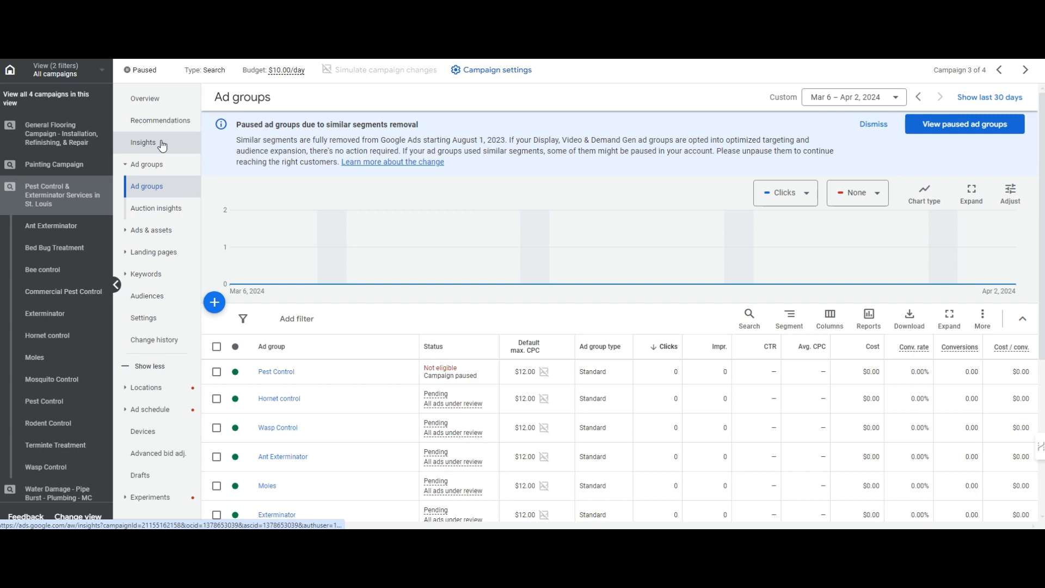
click(82, 422)
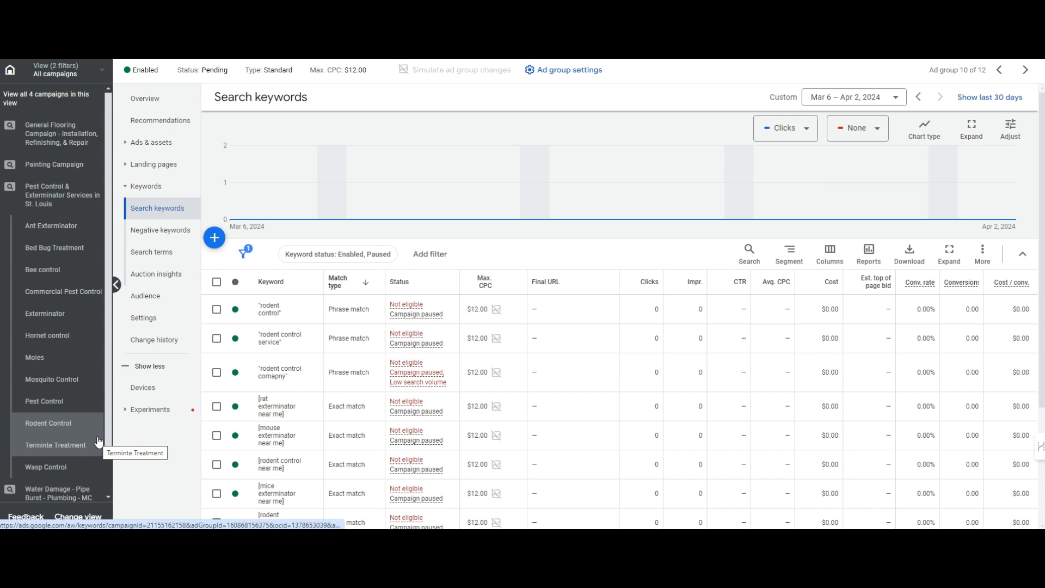
Step: Review all ad groups of the St. Louis pest control campaign against the ad group and wildlife list in Notepad
click(60, 195)
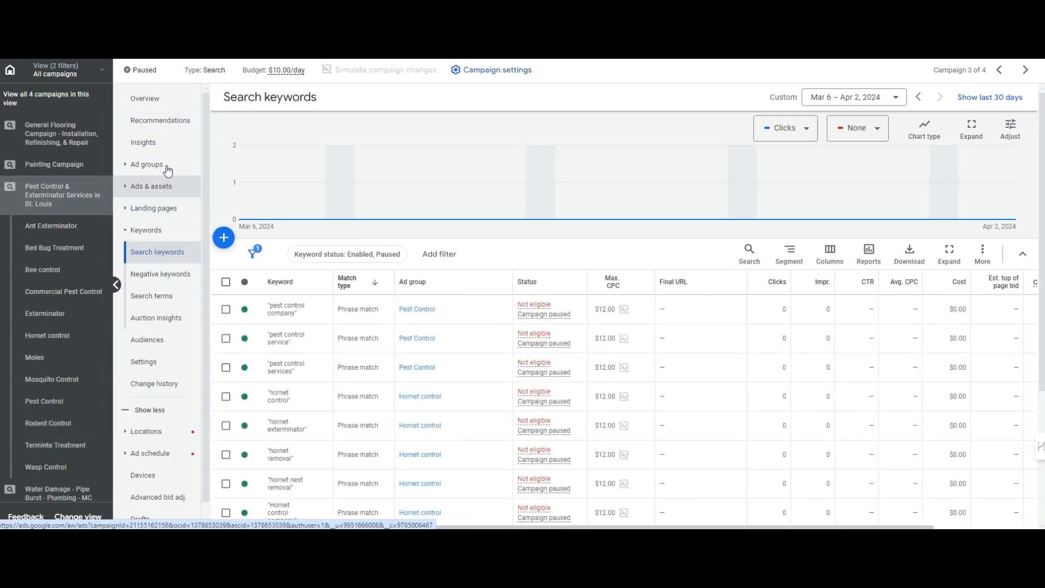
click(166, 169)
click(217, 347)
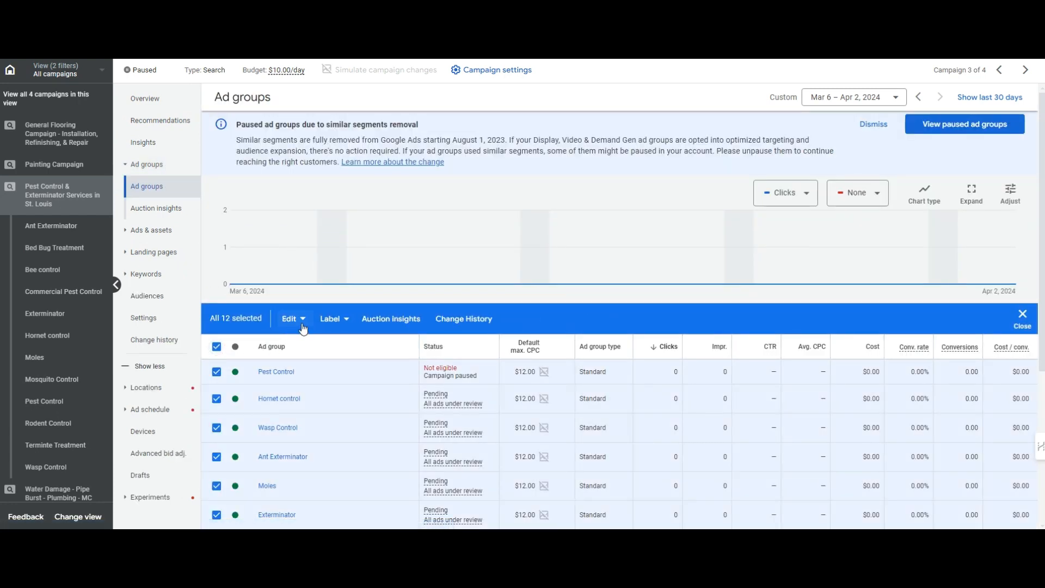
key(alt+Tab)
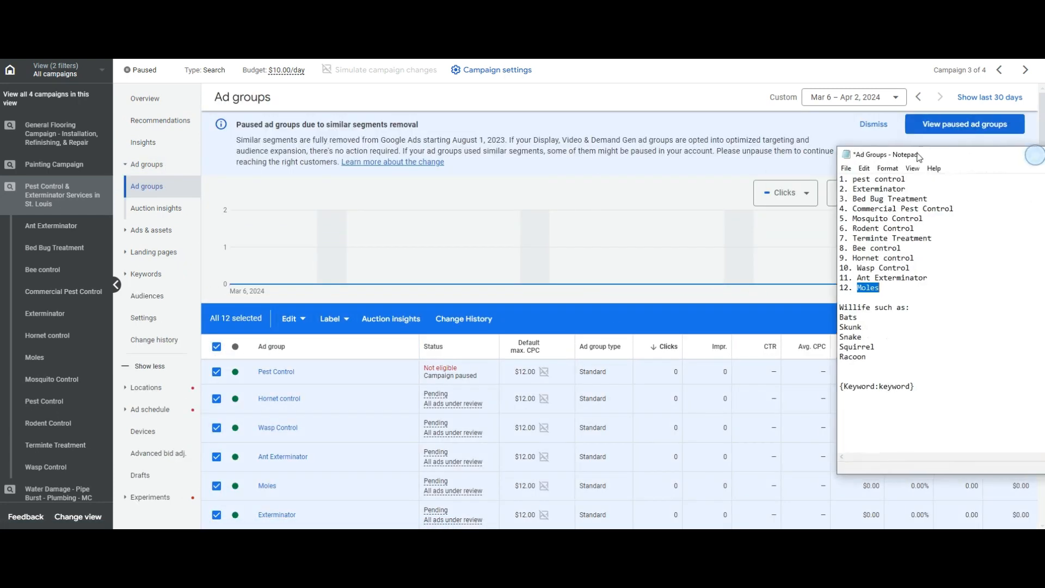
drag(834, 355, 809, 313)
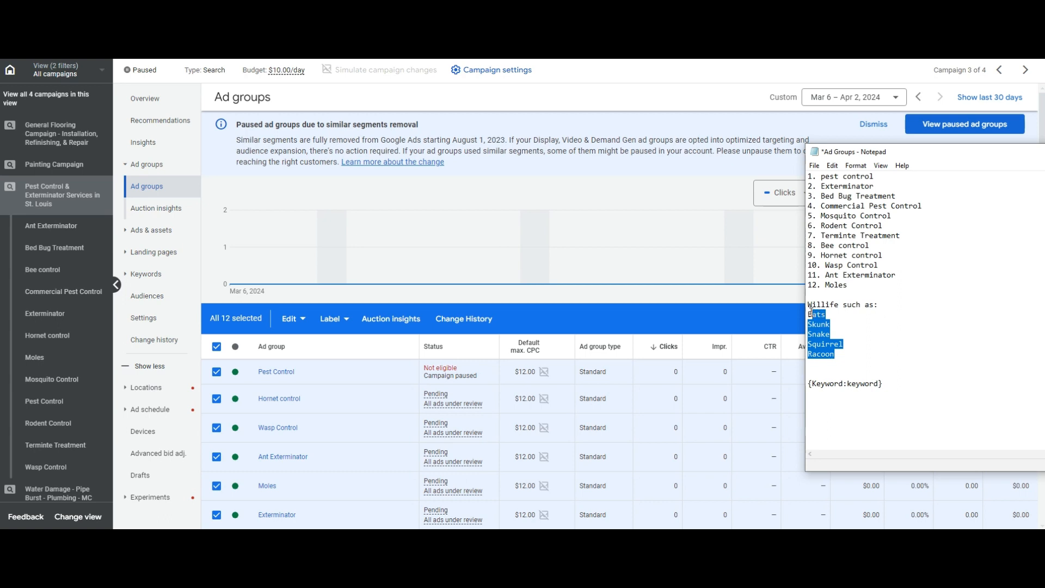
click(854, 352)
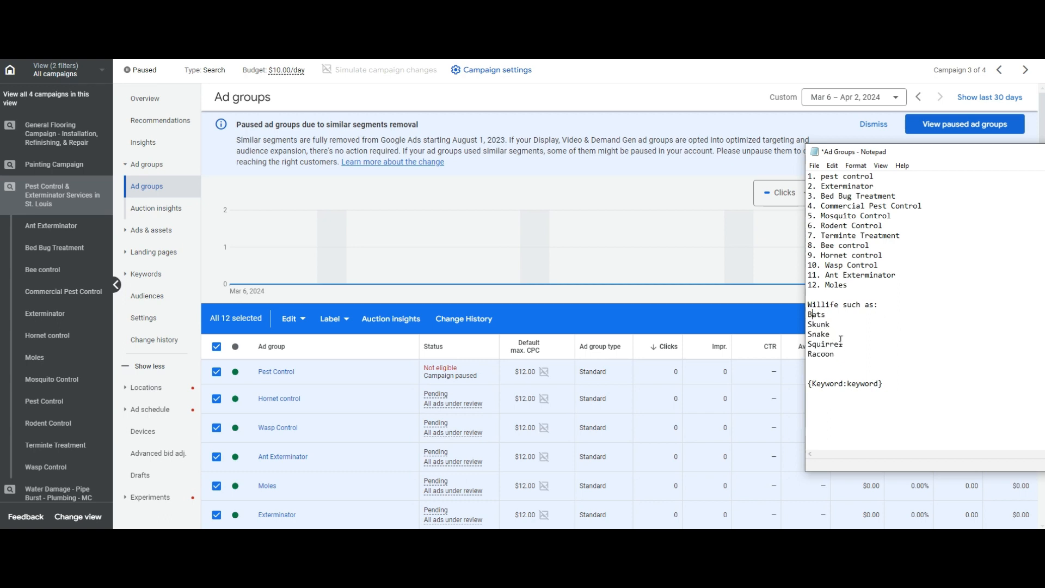
key(alt+Tab)
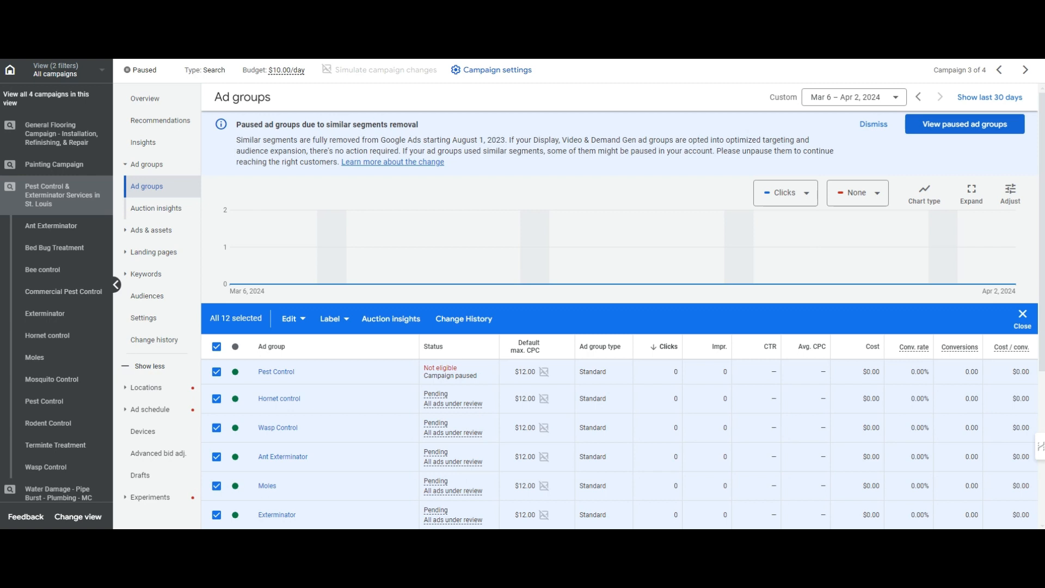
click(216, 346)
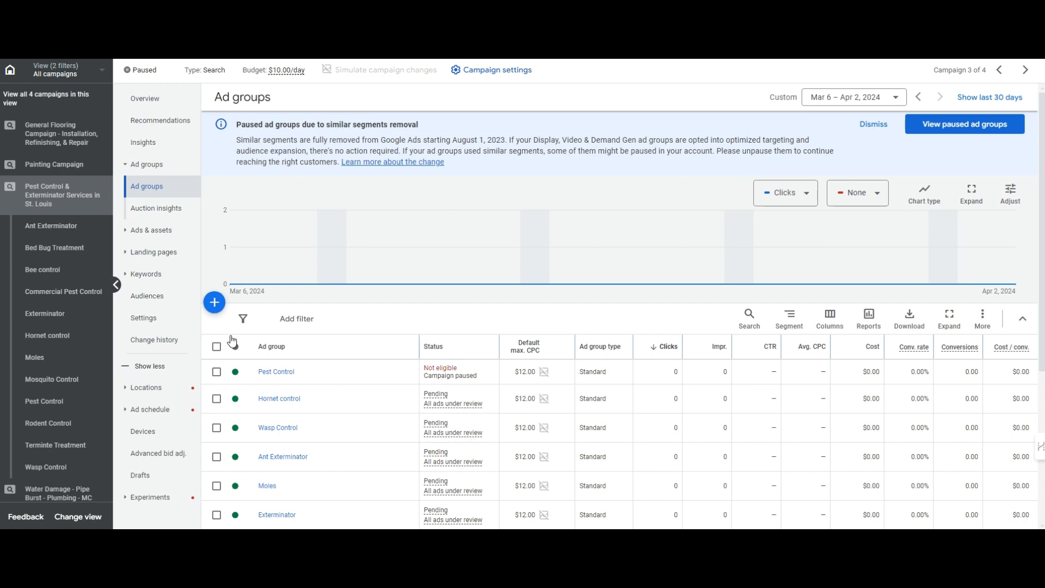
Step: Open the negative keywords of the Pest Control & Exterminator Services in St. Louis campaign
click(76, 403)
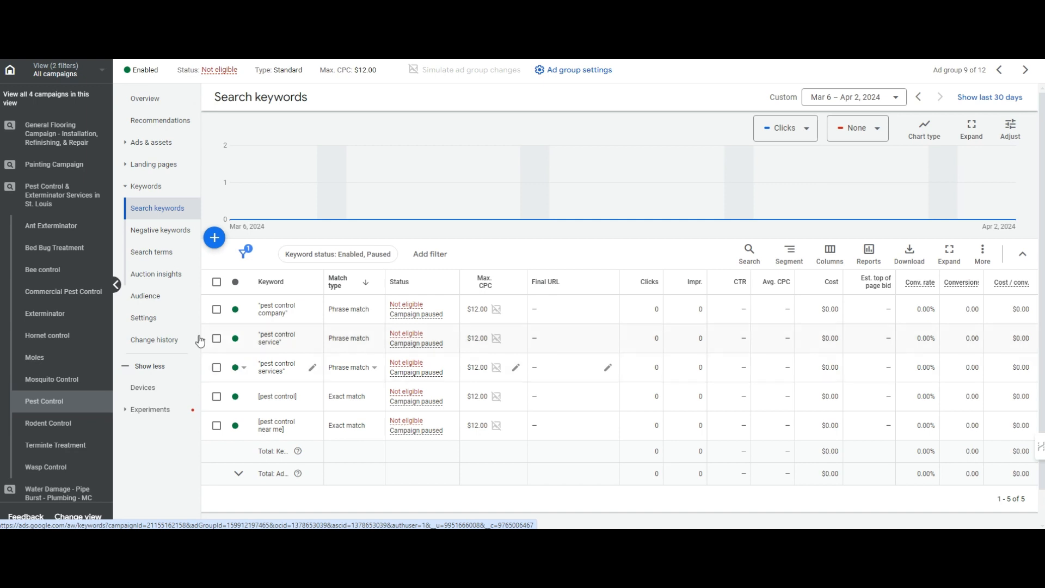
click(81, 201)
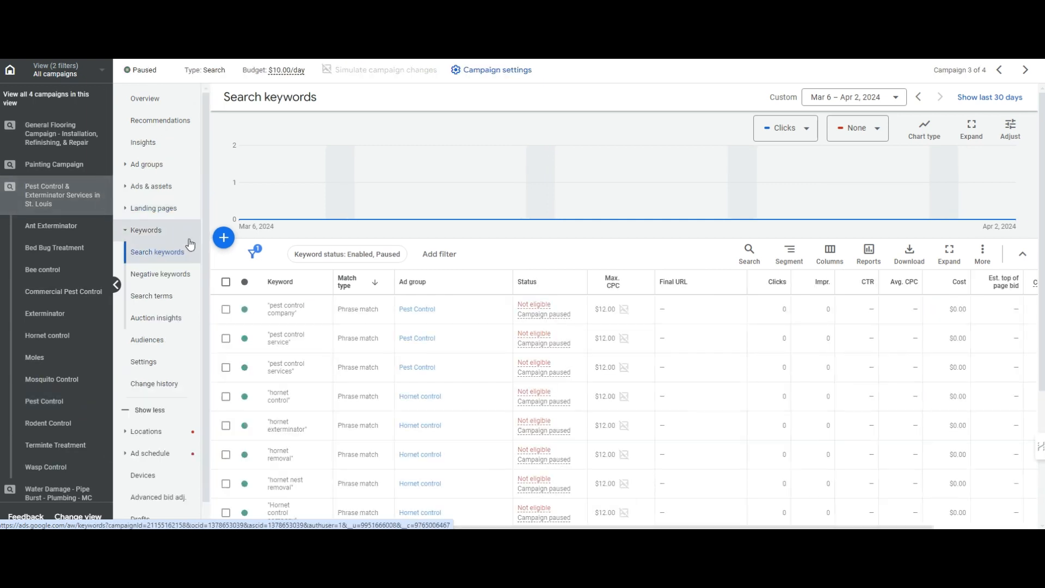
click(186, 276)
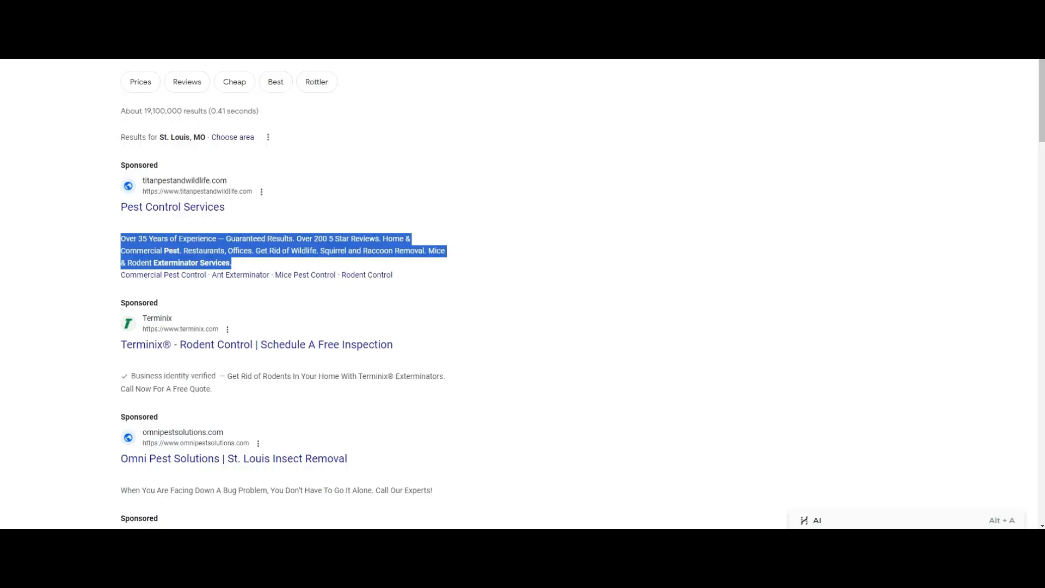
Step: Examine the Google results and related searches for St. Louis pest control services for unwanted search terms
click(481, 243)
scroll(527, 179, down, 3)
scroll(528, 178, down, 15)
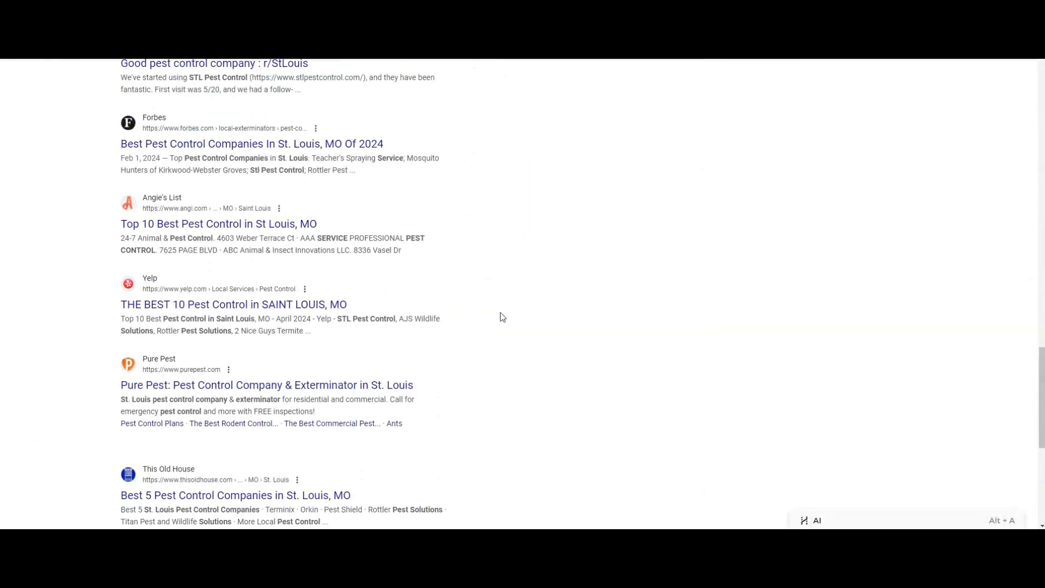
scroll(272, 390, down, 1)
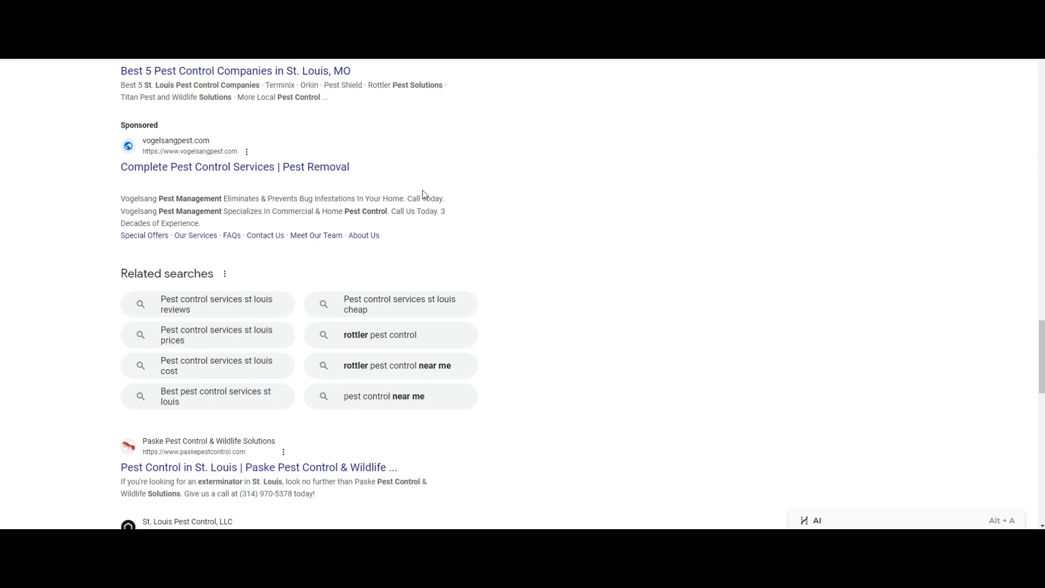
drag(102, 288, 518, 394)
click(529, 400)
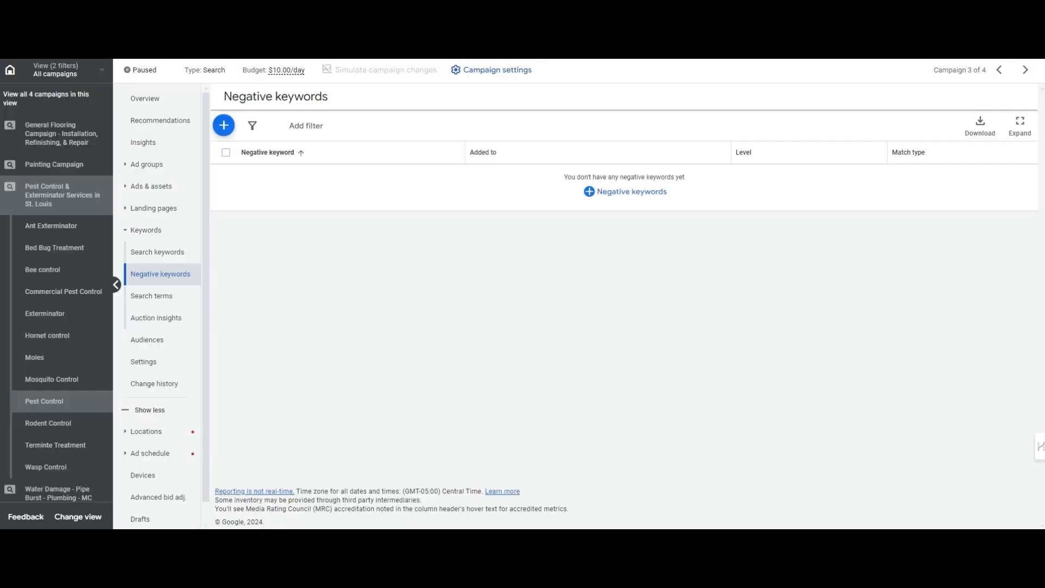
Step: Start adding new negative keywords at campaign level, checking the existing negative keyword lists
click(621, 191)
click(251, 237)
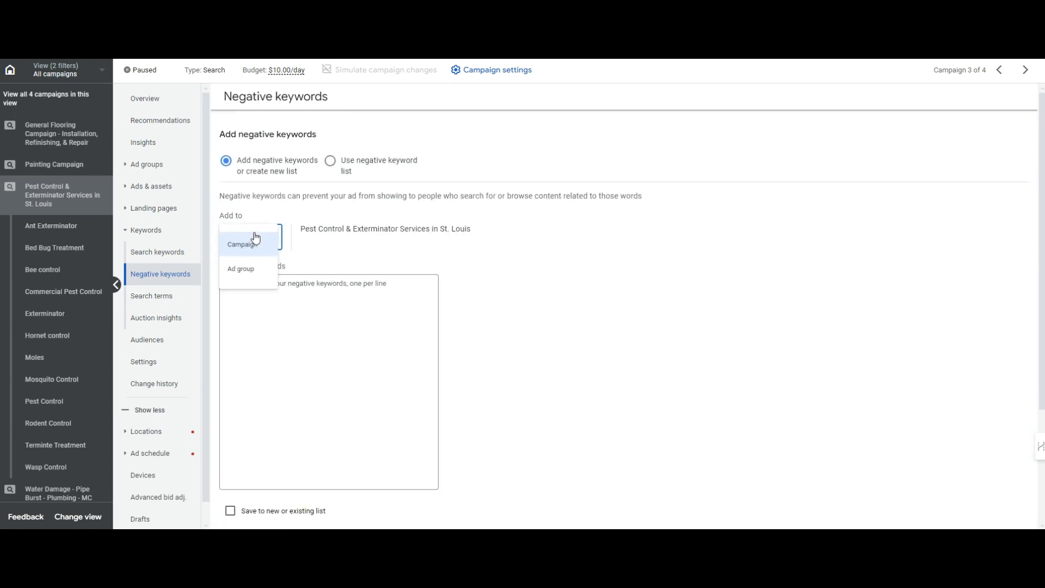
click(256, 241)
click(363, 161)
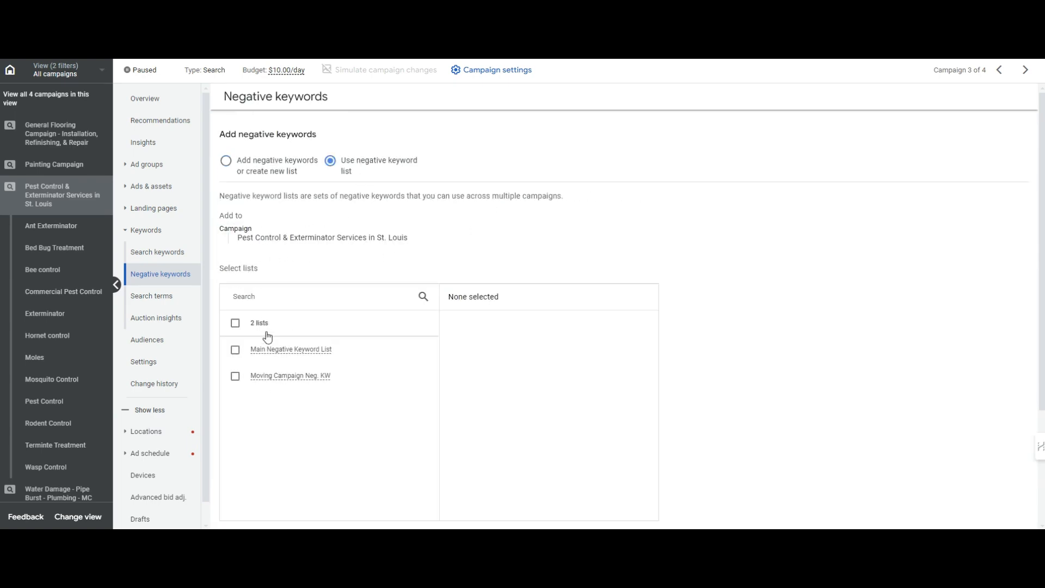
drag(275, 172, 279, 173)
click(280, 289)
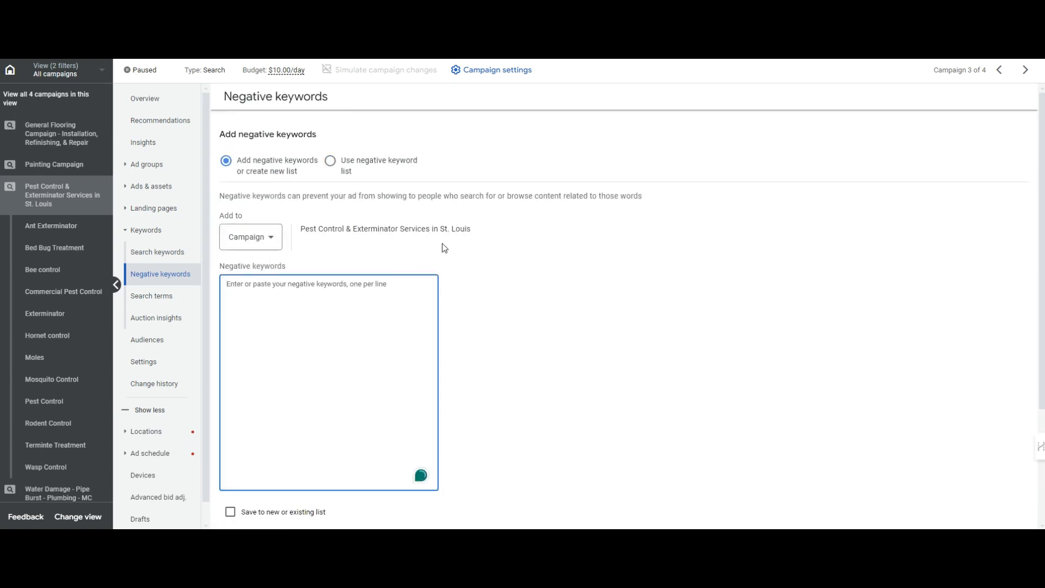
Step: Enter free, diy and cheap as negative keywords, one per line
scroll(442, 258, down, 2)
scroll(442, 267, up, 2)
text(free)
key(Return)
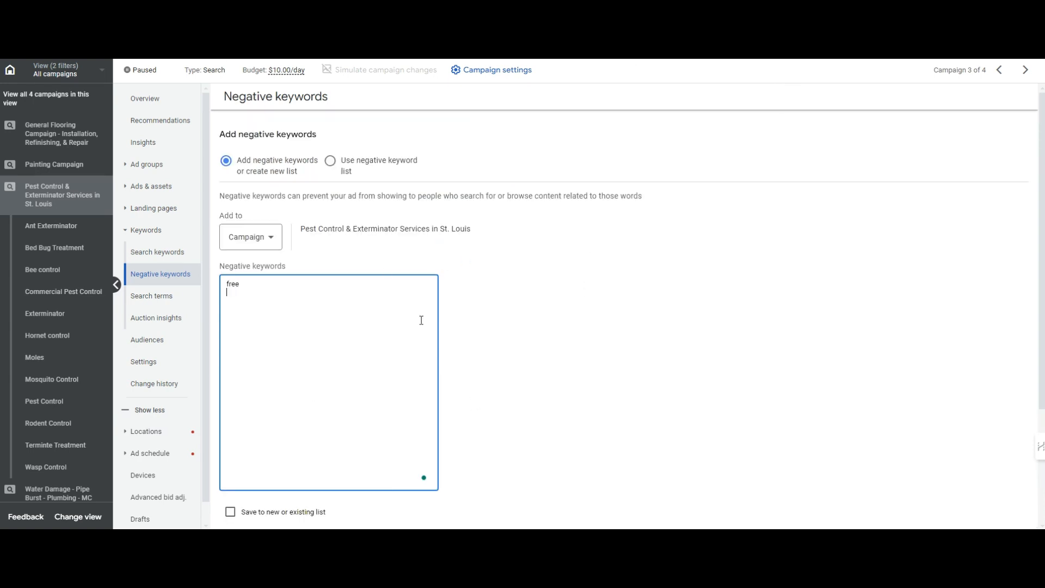
text(diy)
key(Return)
text(cheap)
key(Return)
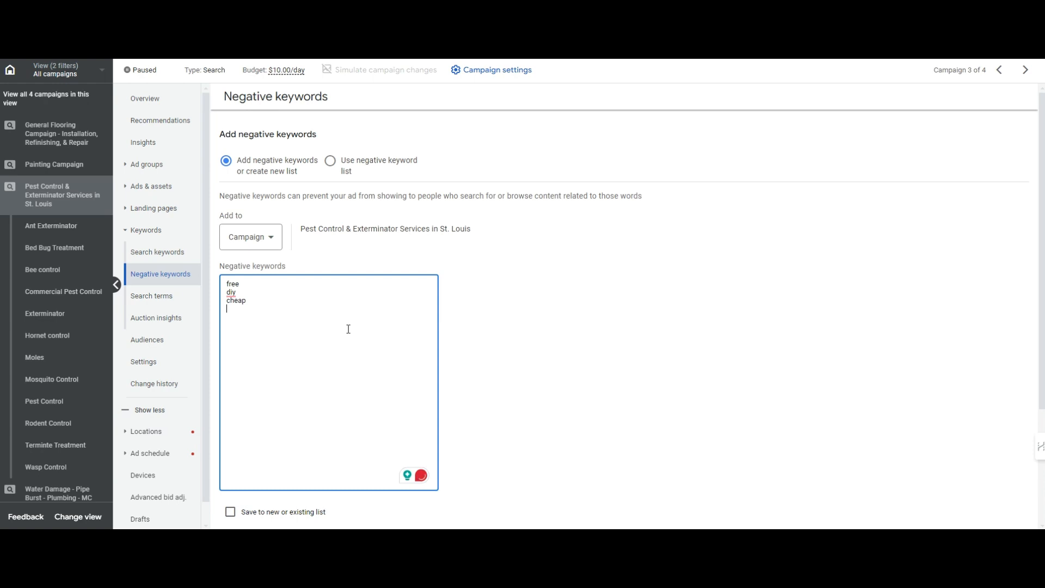
Step: Add reviews, jobs, resume and cv to the negative keywords, one per line
text(reviews)
key(Return)
text(jobs )
text(resume)
key(Return)
text(cv)
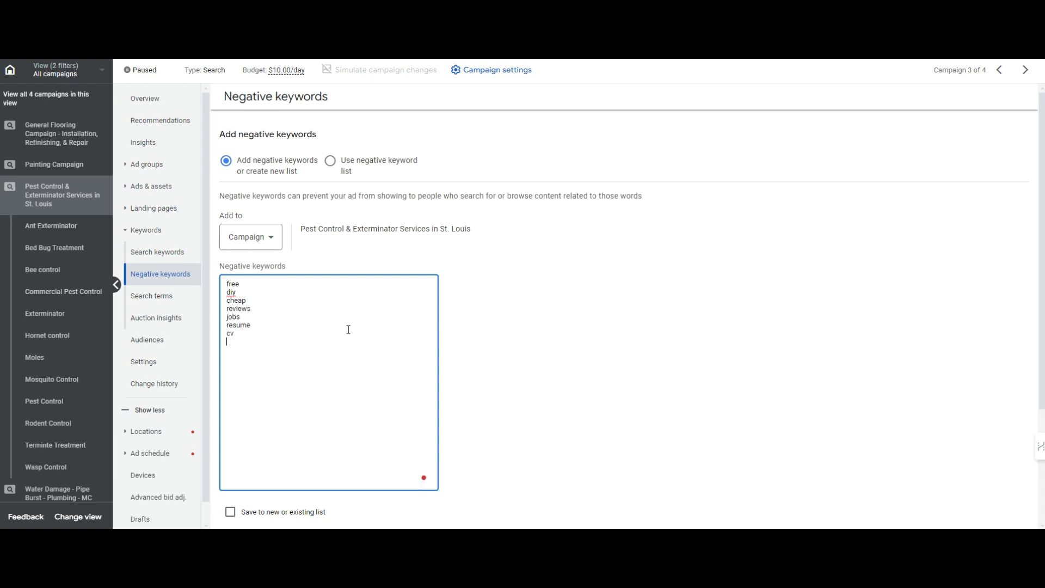
key(Return)
key(Return)
Step: Add the question words how, what and when to the negative keywords, one per line
text(how)
key(Return)
text(what)
key(Return)
text(when)
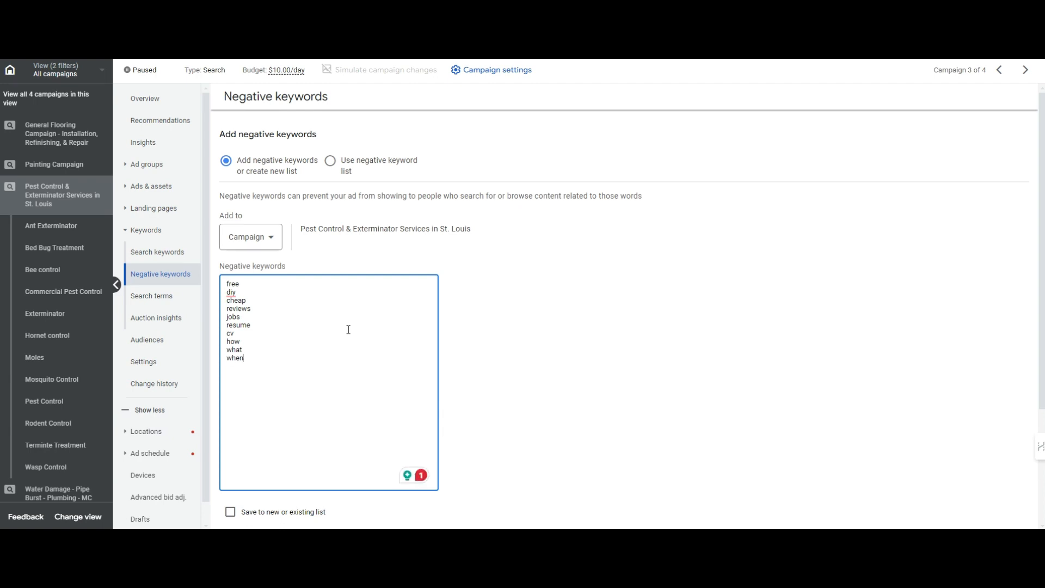
key(Return)
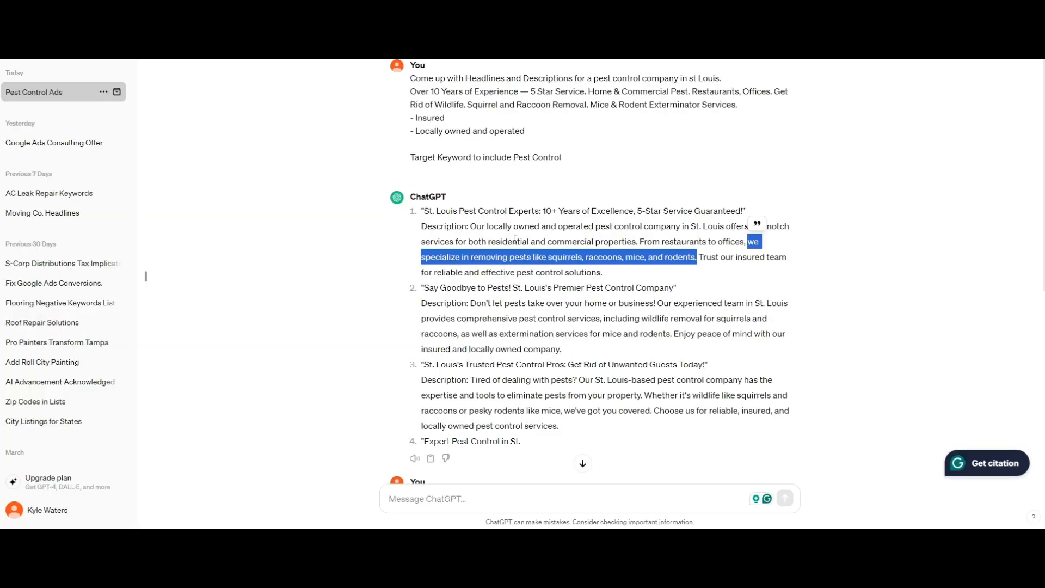
Step: In ChatGPT's Pest Control Ads chat, begin a prompt to create a negative keyword list for pest control companies from the targeted ad groups and keywords
click(541, 157)
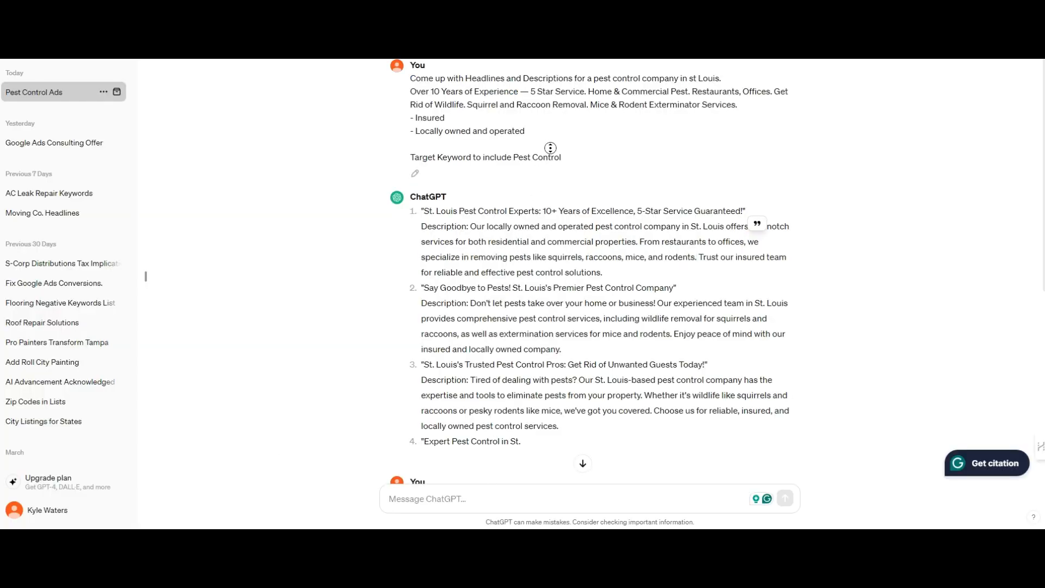
scroll(518, 326, down, 6)
click(472, 502)
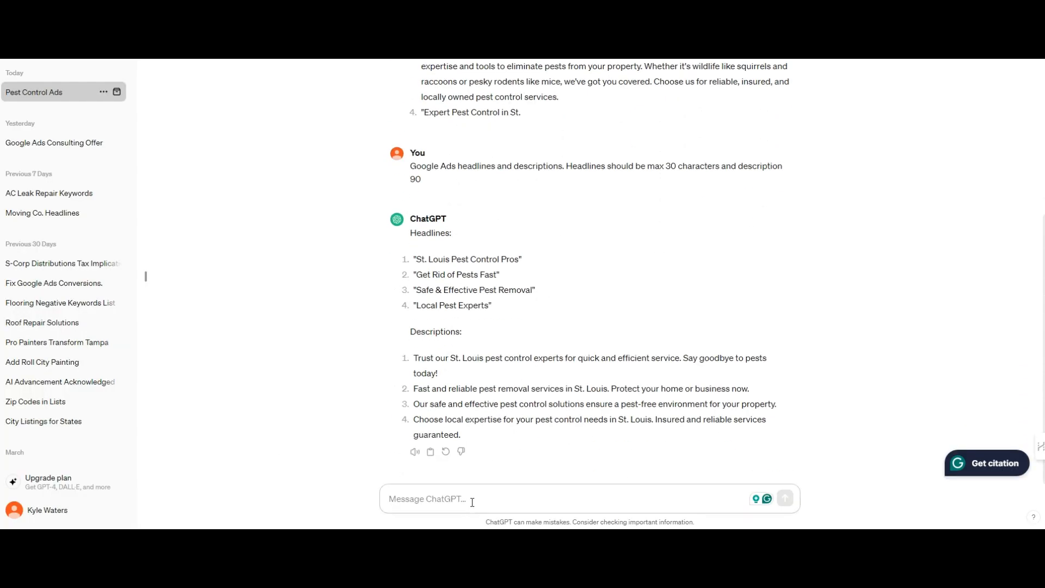
text(Create a negative)
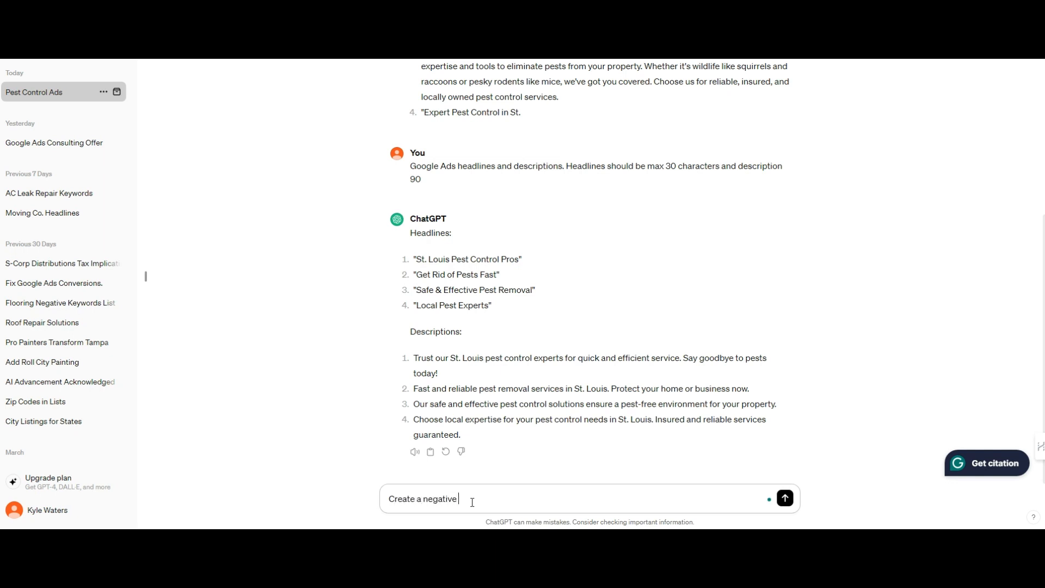
text( keyword list for pest control companies )
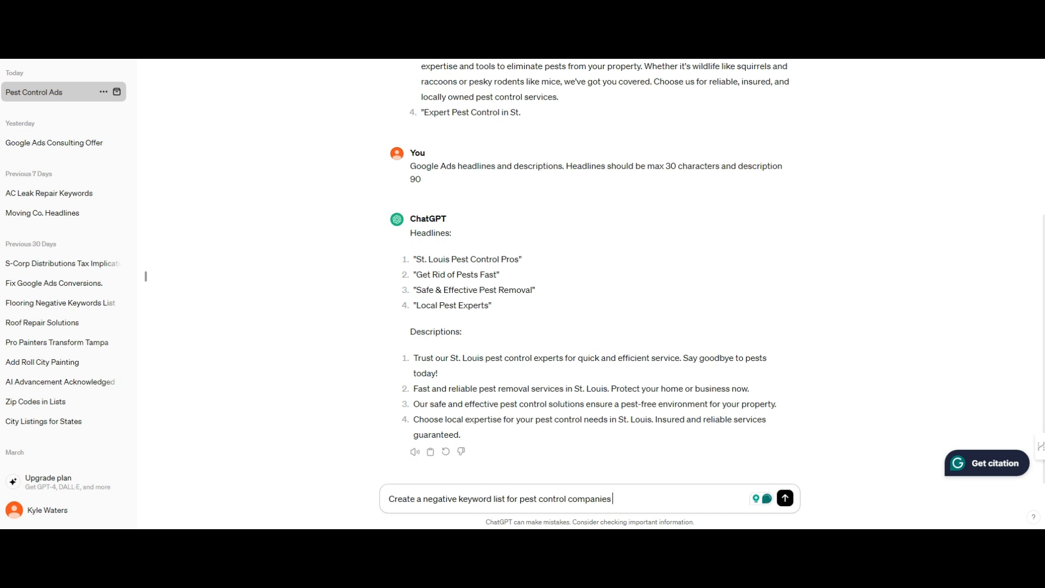
text(below are the ad group)
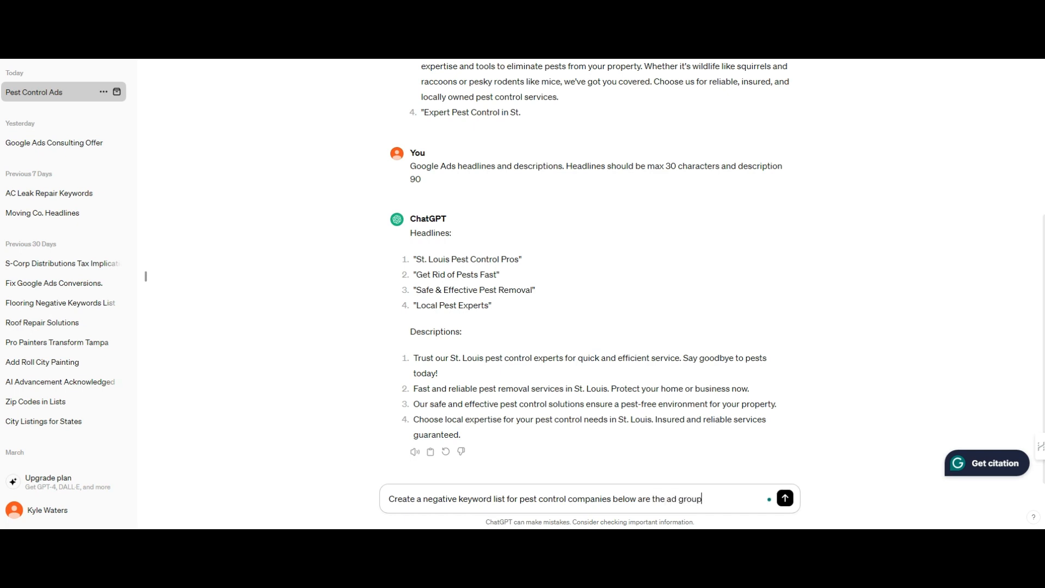
text(s and keywords were )
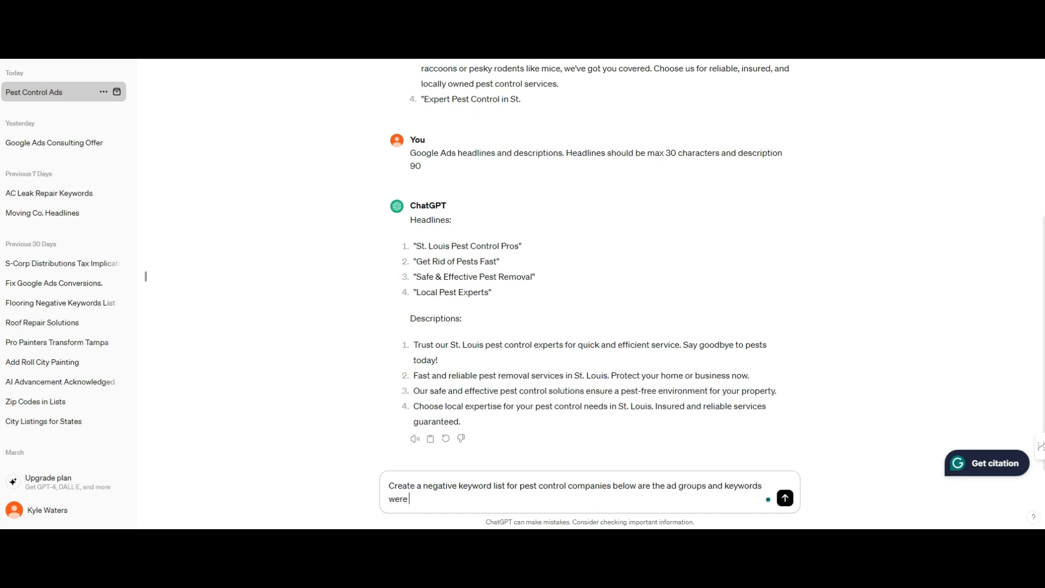
Step: Add the goal of high quality leads and reduced wasted budget plus the twelve ad group names, and send the prompt
text(targeting, we want to generate high quality le)
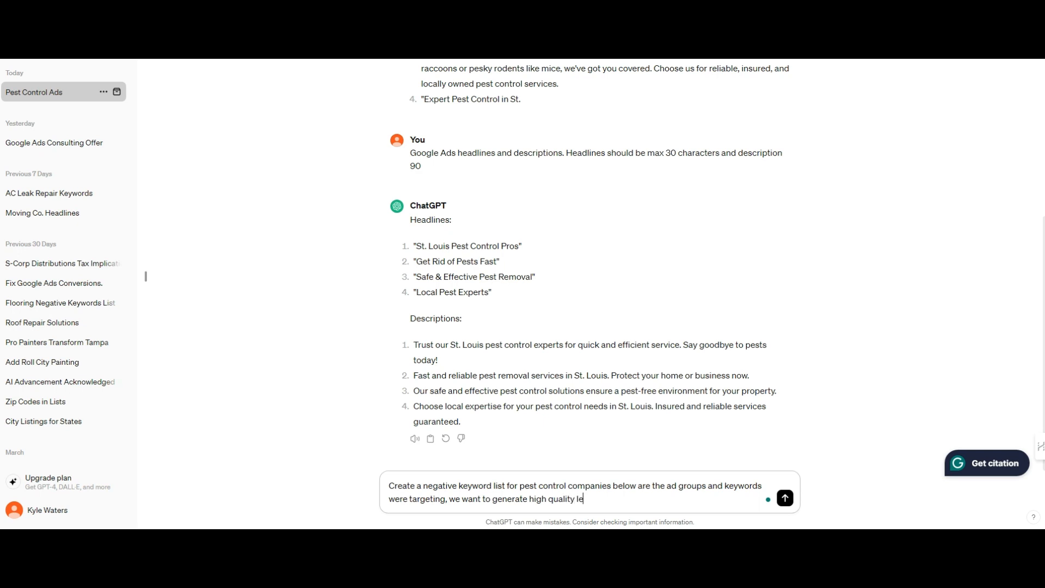
text(ads and reduce wasted bduge)
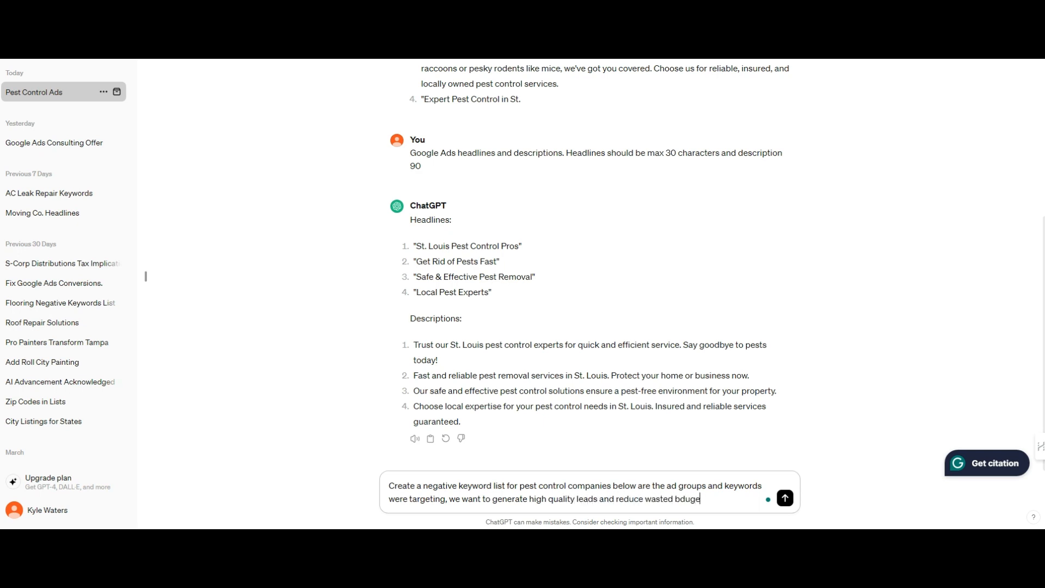
text(id)
key(shift+Return)
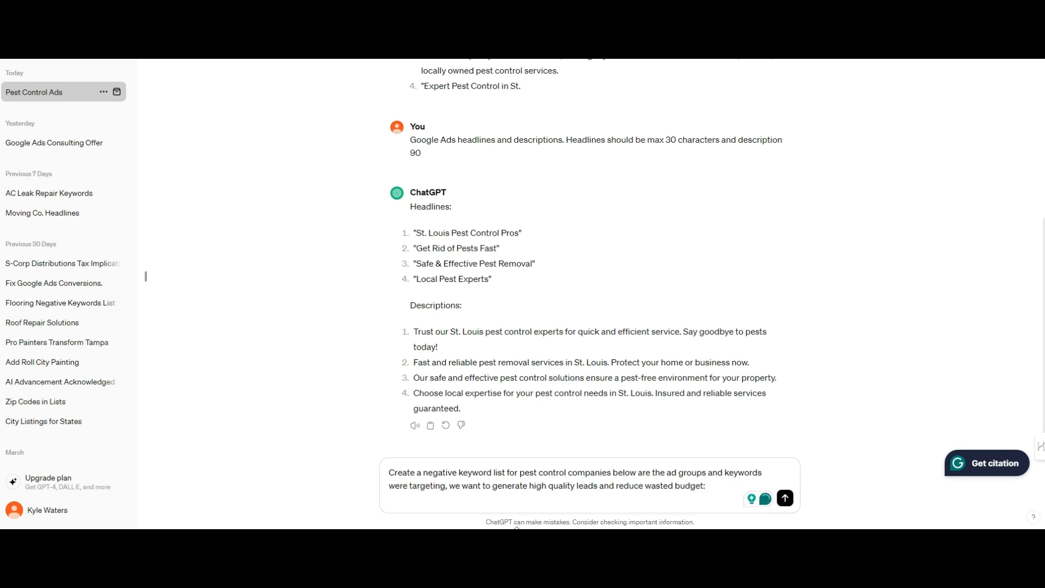
text(1. pest control 2. Exterminator 3. Bed Bug Treatment 4. Commercial Pest Control 5. Mosquito Control 6. Rodent Control 7. Terminte Treatment 8. Bee control 9. Hornet control 10. Wasp Control 11. Ant Exterminator 12. Moles)
key(Return)
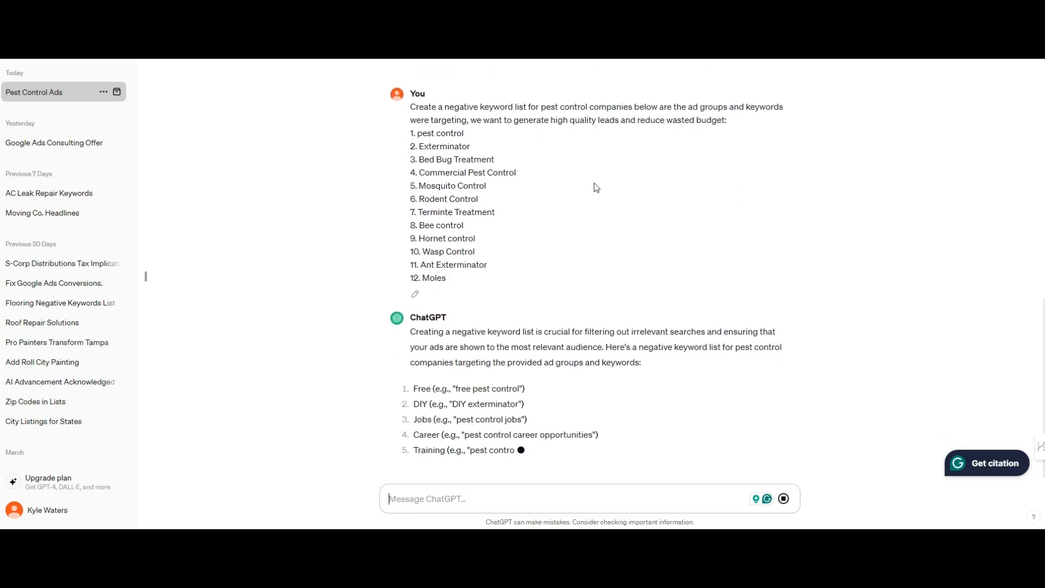
Step: Stop the response being generated and send the follow-up "just include the word"
click(783, 501)
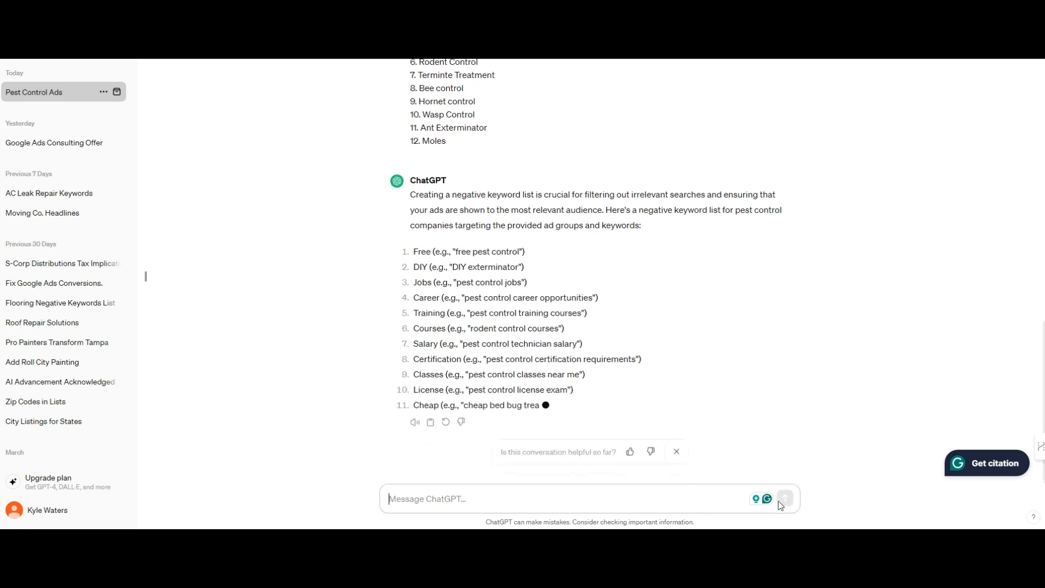
text(just include the word)
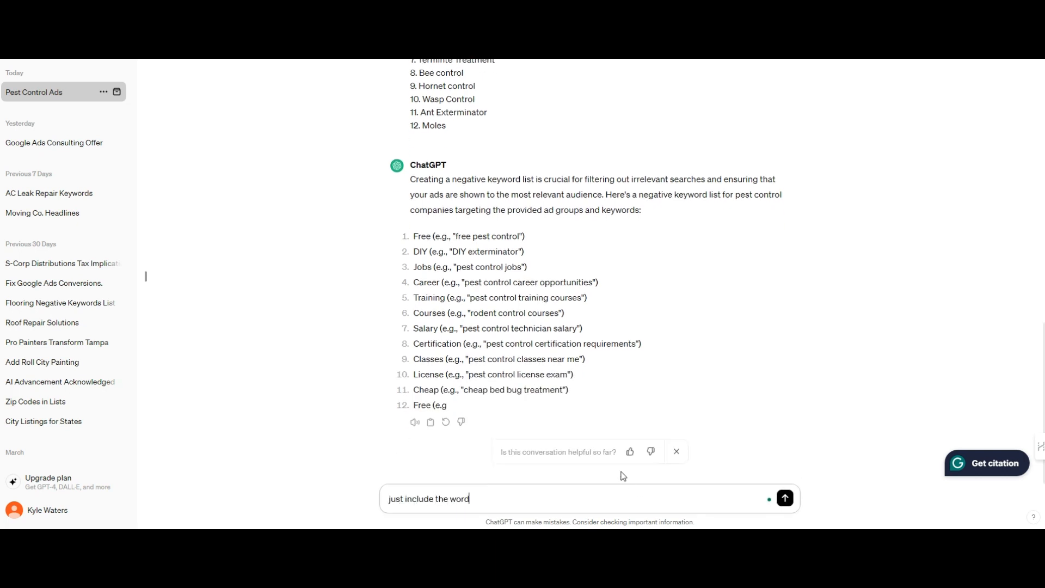
key(Return)
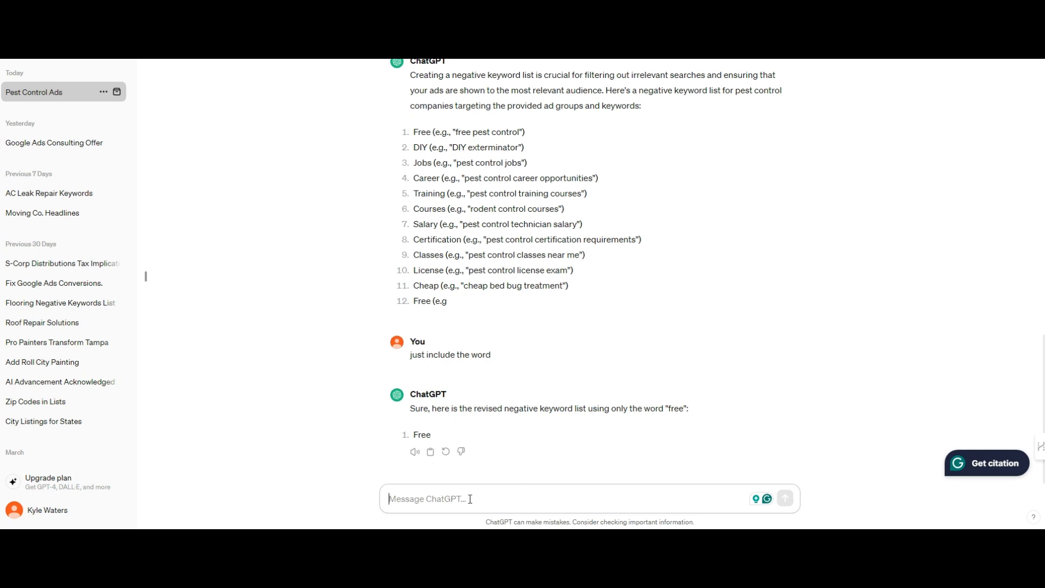
Step: Send ChatGPT the follow-up "the full list with the word" and look through the resulting list
text(the full list w)
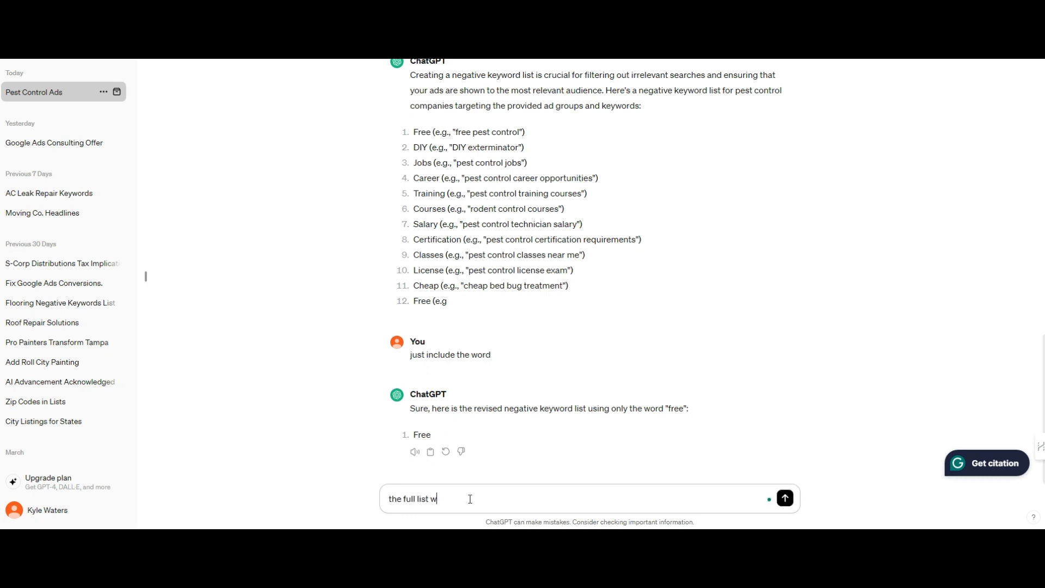
text(ith the word)
key(Return)
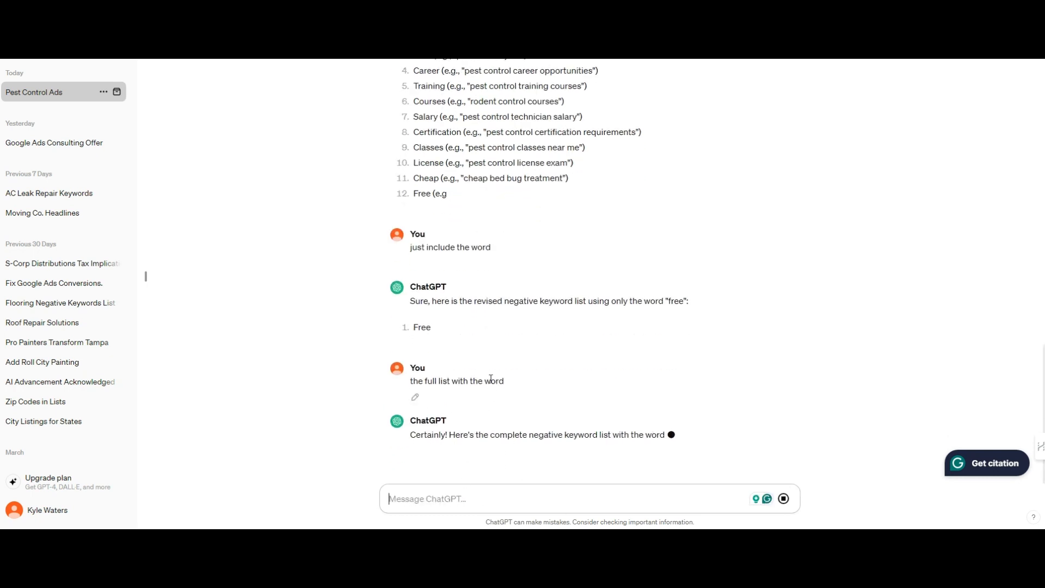
scroll(501, 265, up, 3)
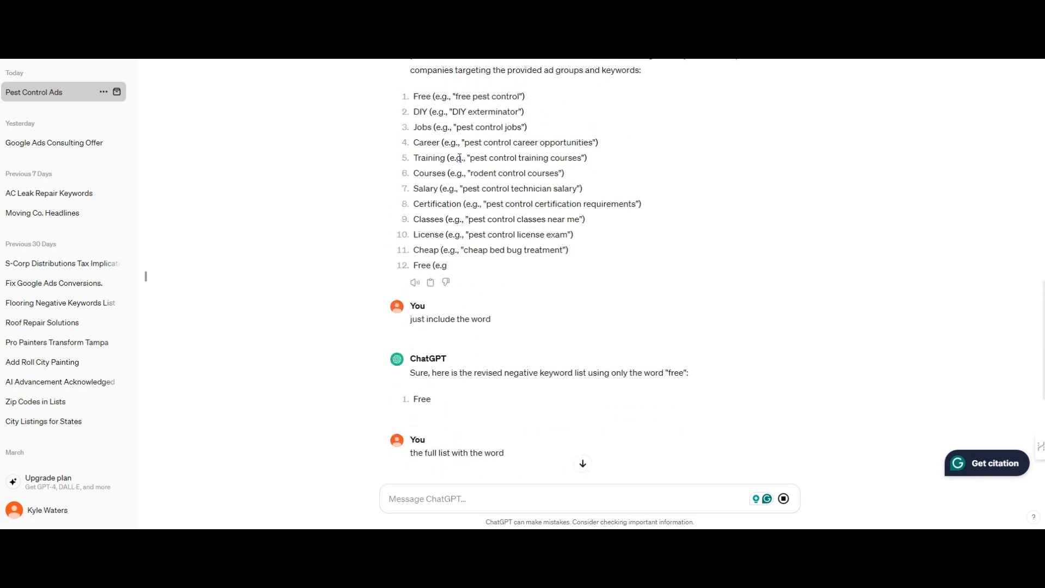
scroll(533, 249, down, 3)
scroll(487, 343, down, 3)
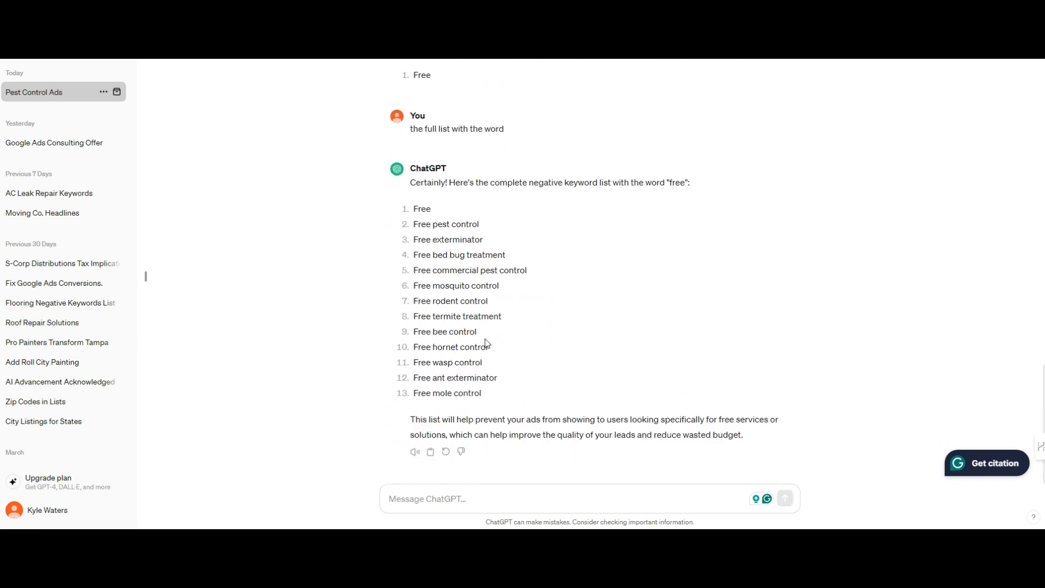
drag(477, 381, 436, 201)
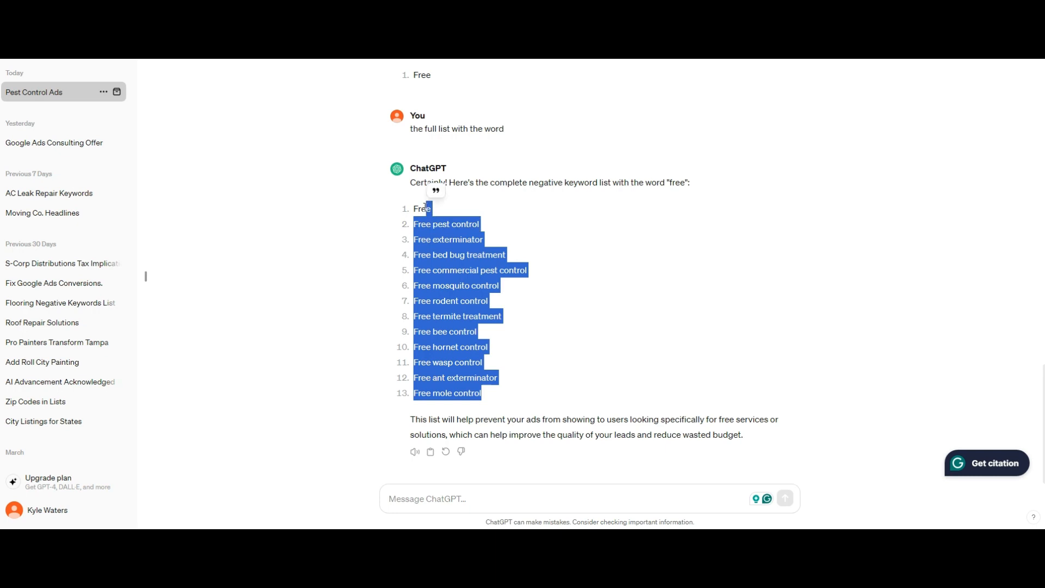
click(507, 374)
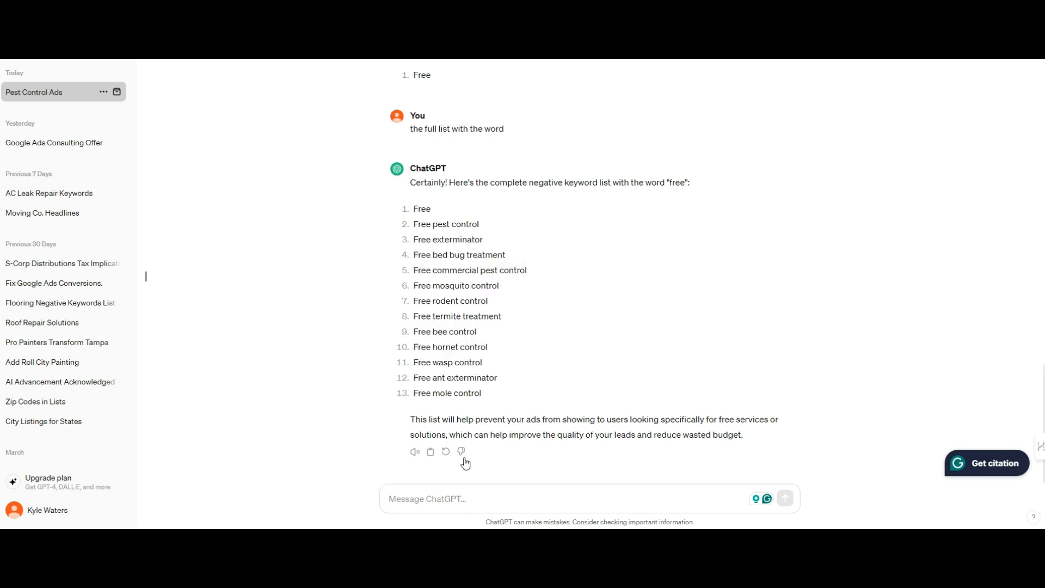
Step: Send ChatGPT the prompt "create a negative keyword list with over 100 words."
click(476, 493)
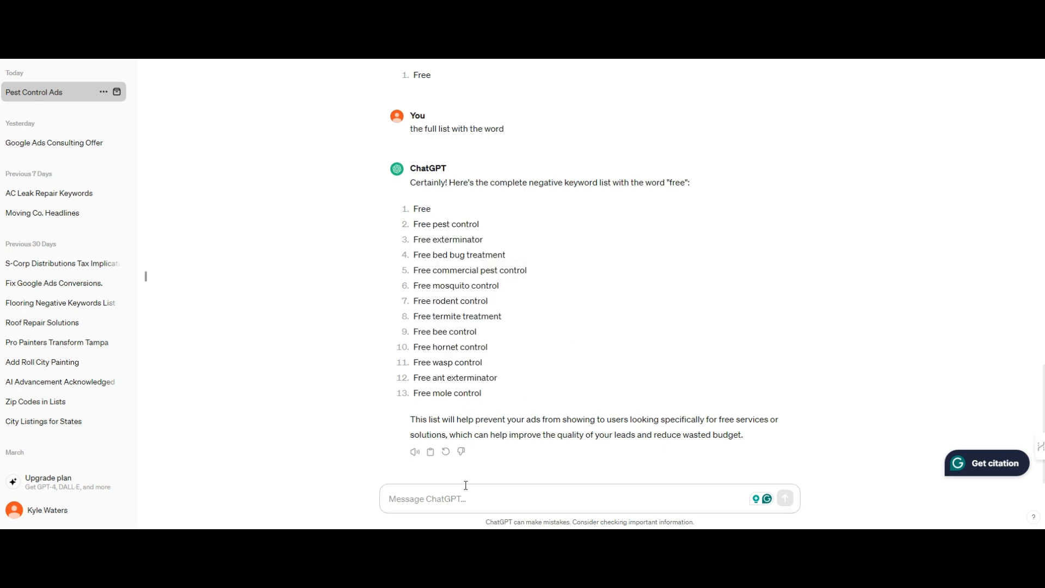
text(create a)
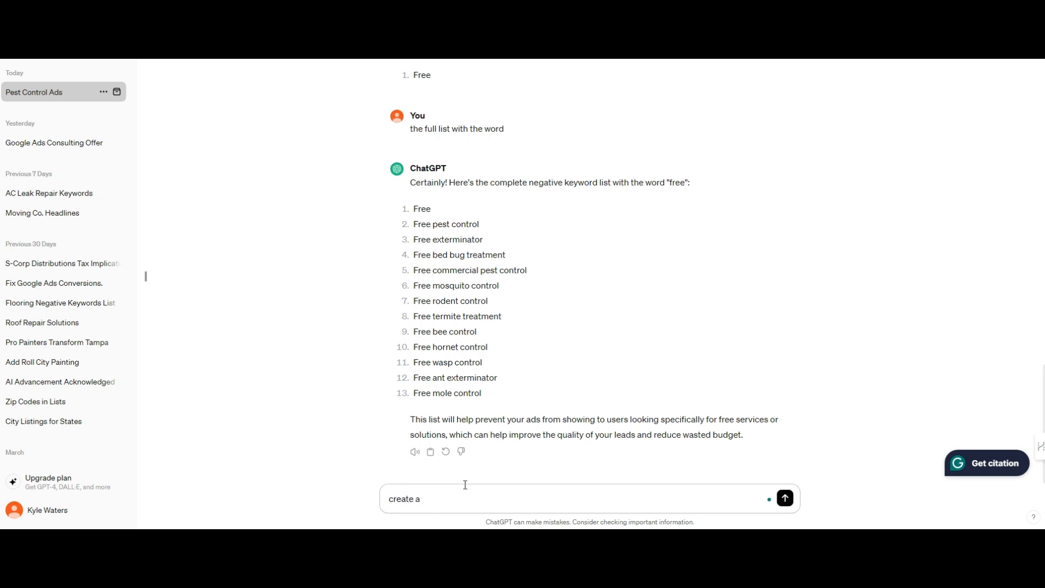
text( negative keyword list with over 10)
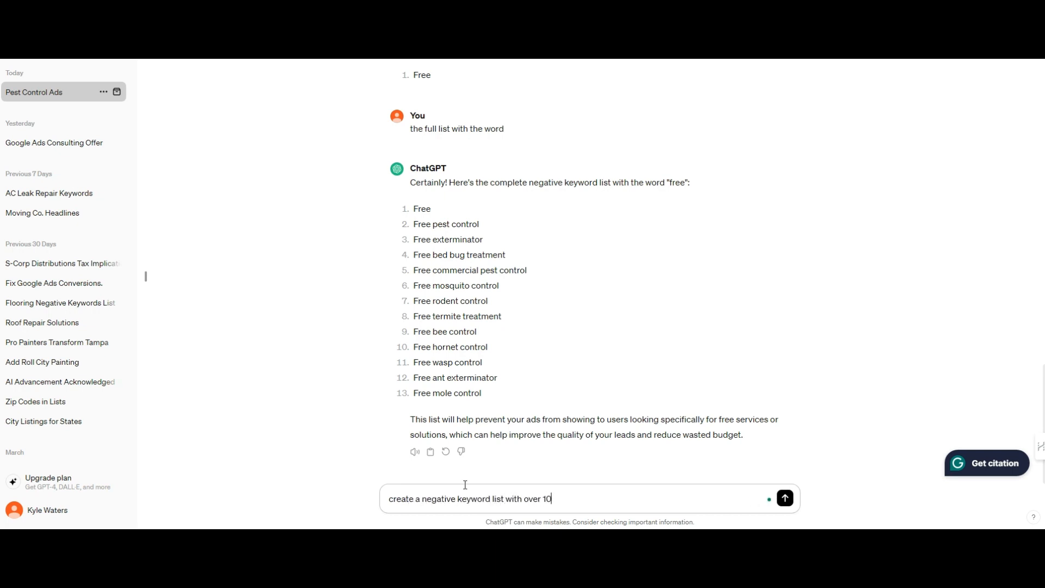
text(0 words. d)
key(BackSpace)
key(Return)
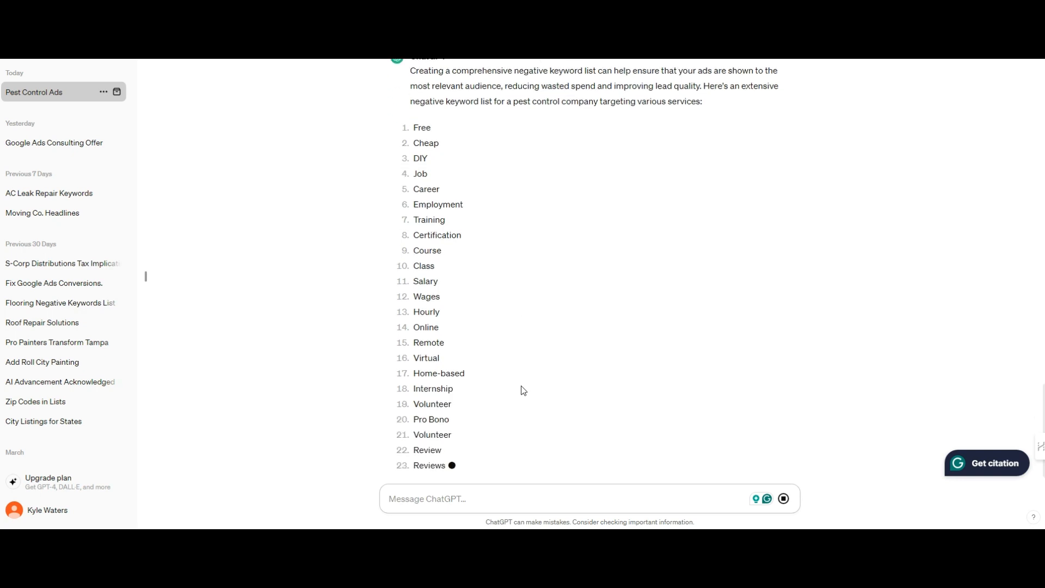
Step: Copy the entire generated word list from ChatGPT and paste it below "when" in the Google Ads campaign's negative keywords
scroll(522, 343, up, 1)
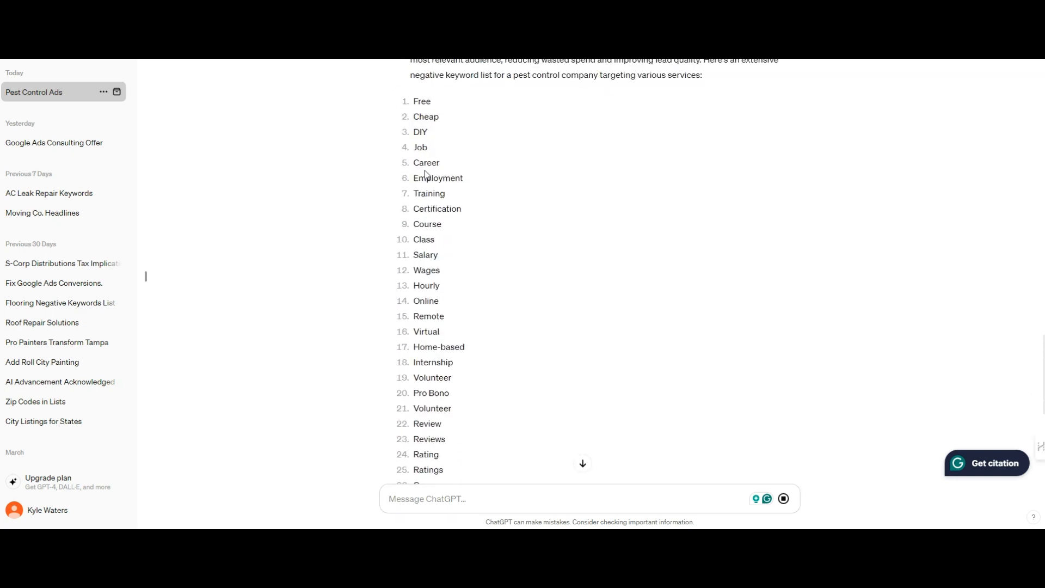
drag(417, 101, 544, 438)
scroll(515, 288, down, 7)
scroll(514, 287, down, 14)
scroll(539, 415, down, 5)
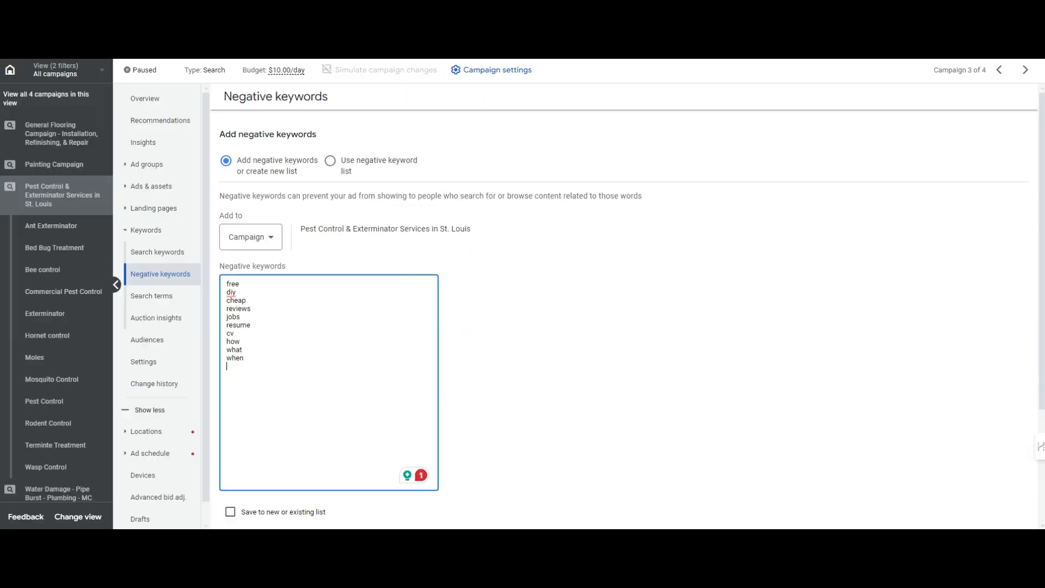
key(ctrl+v)
Step: Review the pasted negative keywords from the start of the list through the comparison and discount terms for unsuitable words
scroll(281, 397, up, 10)
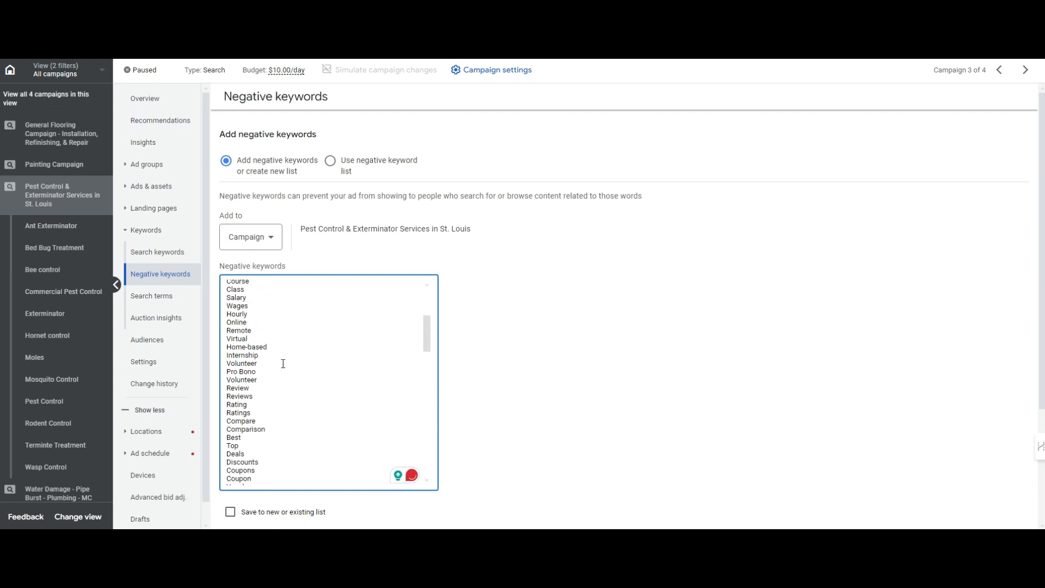
scroll(238, 378, up, 2)
drag(240, 374, 236, 375)
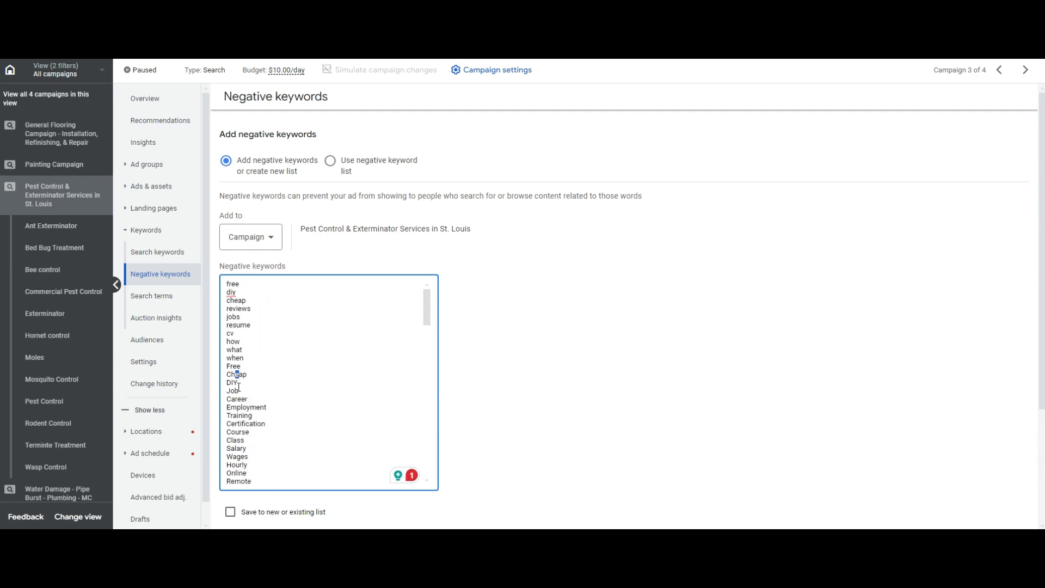
click(245, 371)
key(Down)
key(Down)
key(Down)
key(Down)
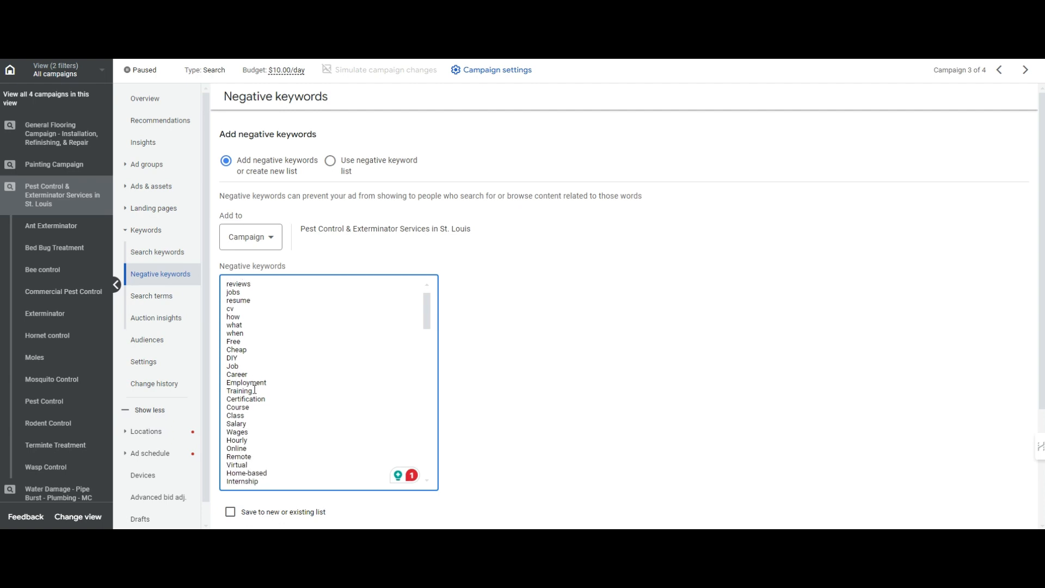
key(Down)
key(Down)
key(Down)
key(Down)
key(Down)
key(Down)
key(Down)
key(Down)
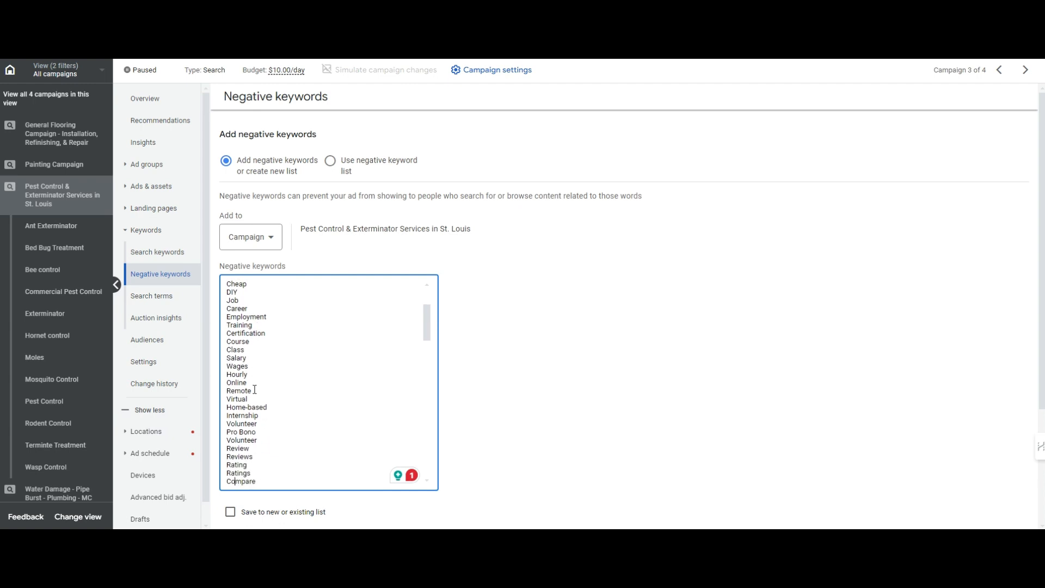
key(Down)
key(Down)
key(Down)
key(Down)
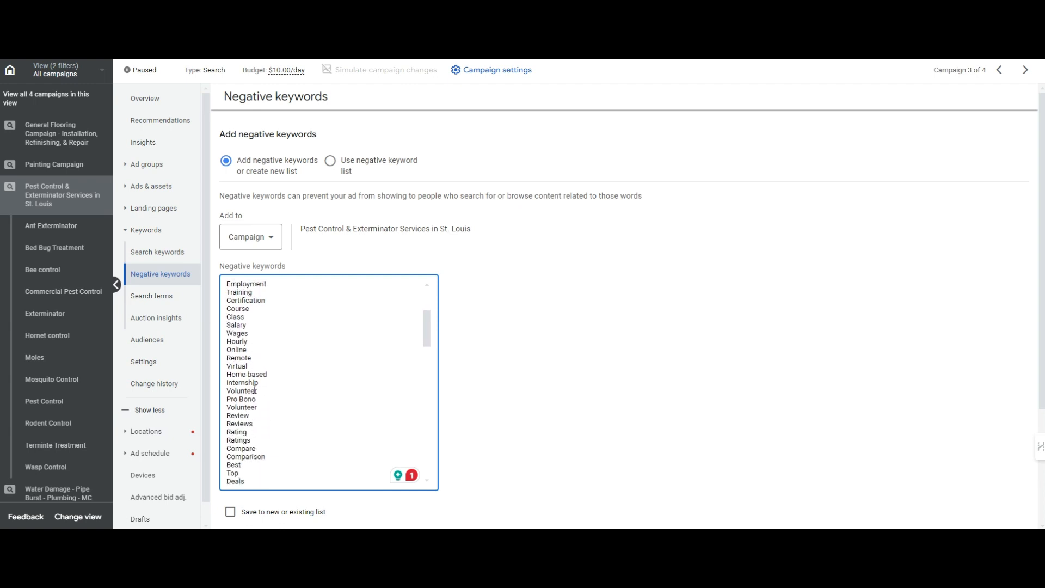
click(259, 424)
scroll(261, 451, down, 1)
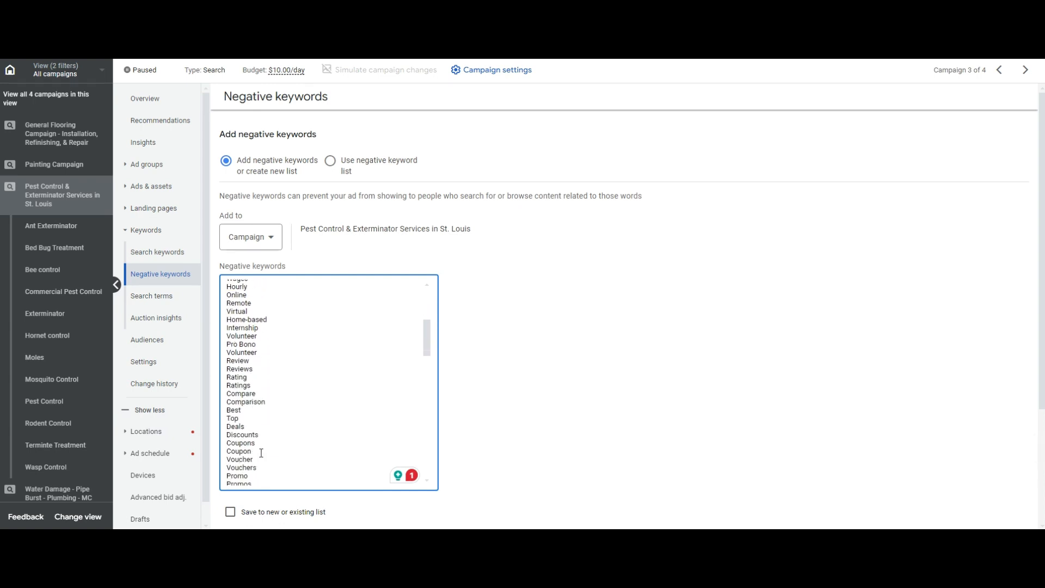
drag(227, 419, 240, 425)
click(241, 426)
scroll(253, 431, down, 1)
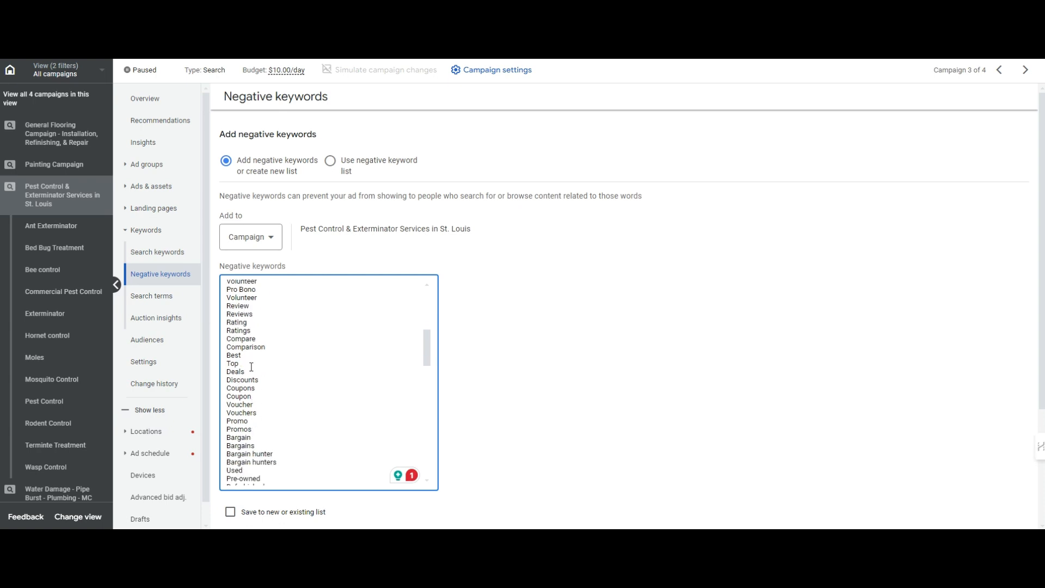
Step: Remove the words Best, Discounts and Top from the negative keywords, leaving no blank lines
double_click(234, 355)
key(BackSpace)
key(BackSpace)
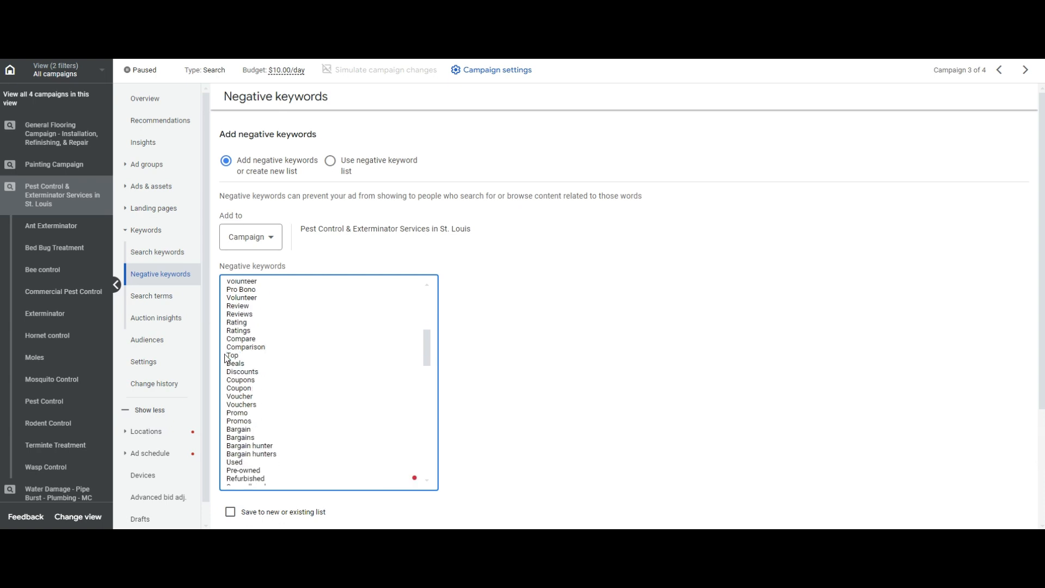
drag(263, 322, 299, 364)
click(299, 364)
double_click(283, 371)
key(BackSpace)
key(BackSpace)
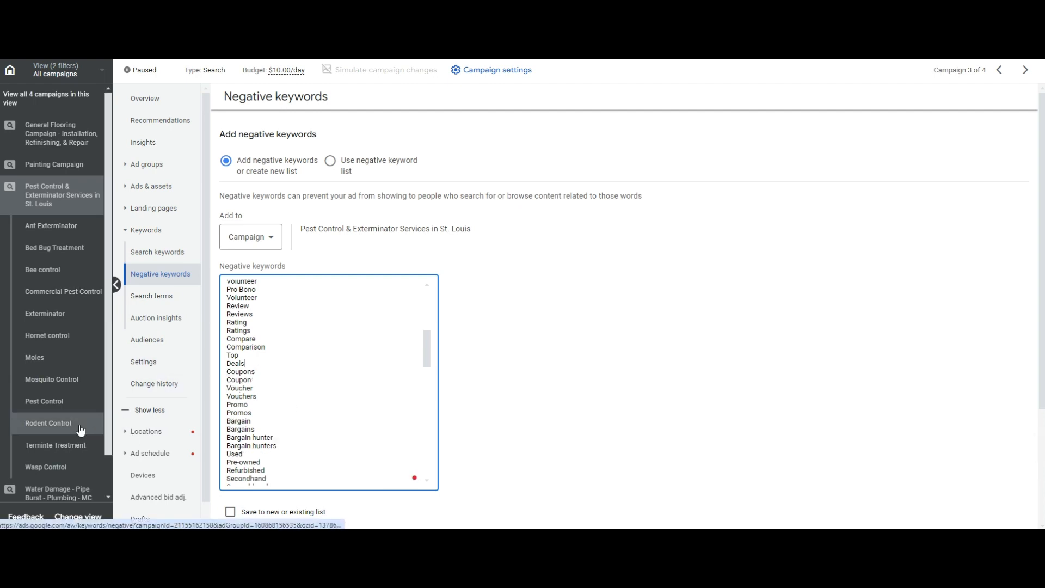
double_click(239, 363)
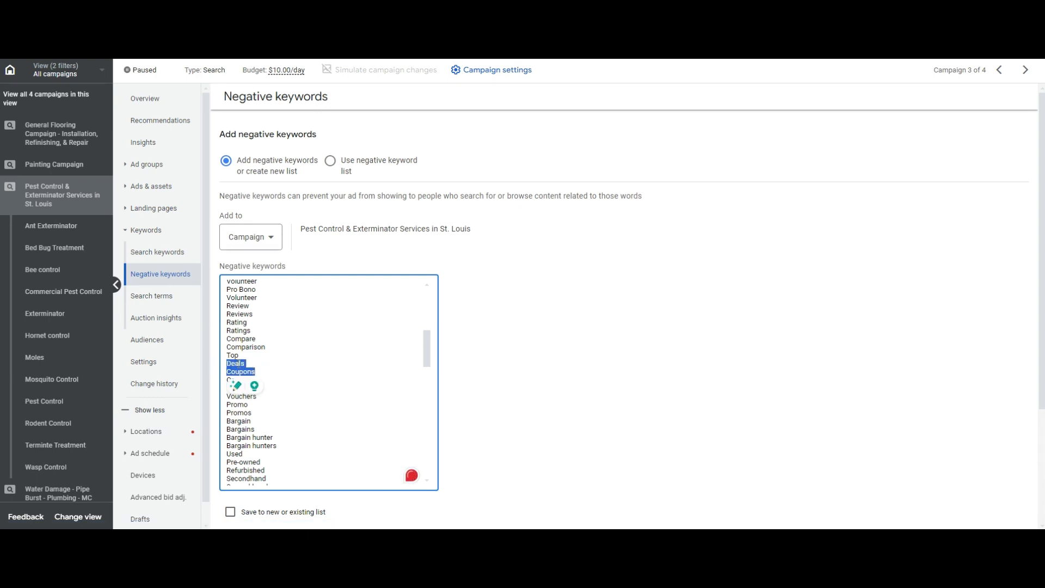
double_click(234, 355)
key(BackSpace)
key(BackSpace)
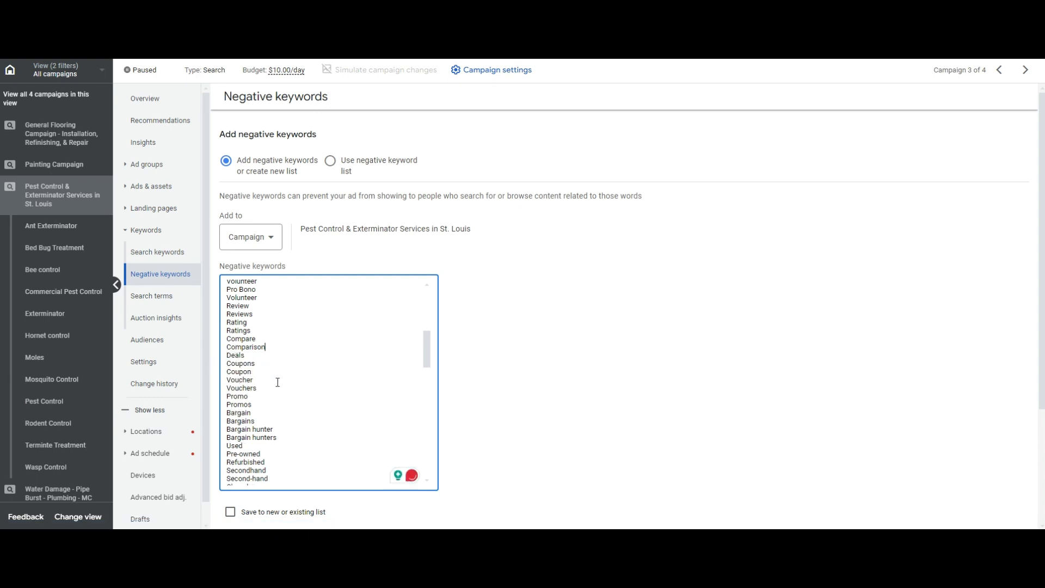
Step: Review the rest of the negative keywords, from the bargain terms to the end of the list
scroll(278, 397, down, 1)
double_click(277, 395)
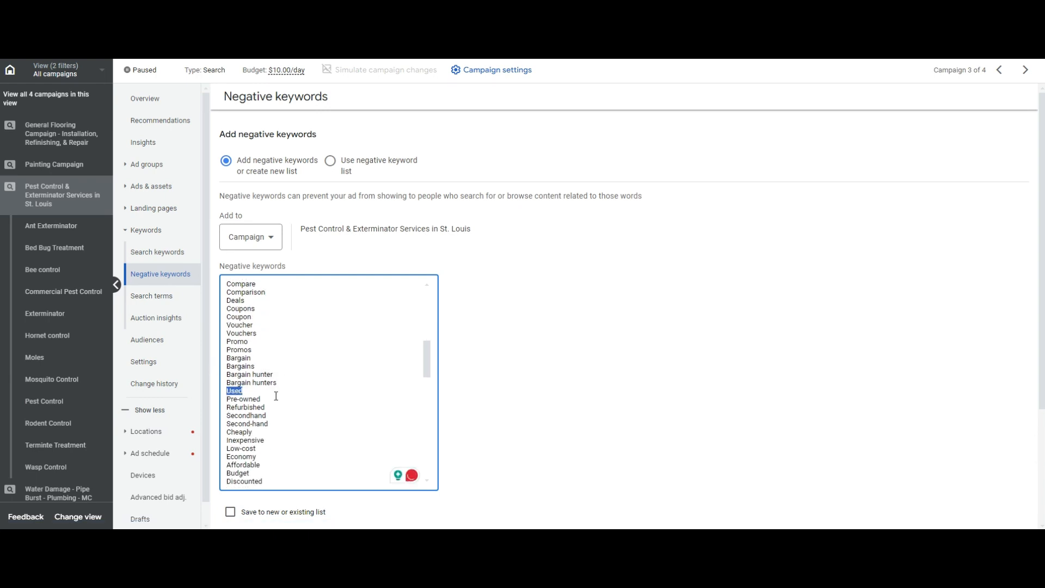
click(278, 397)
scroll(277, 397, down, 2)
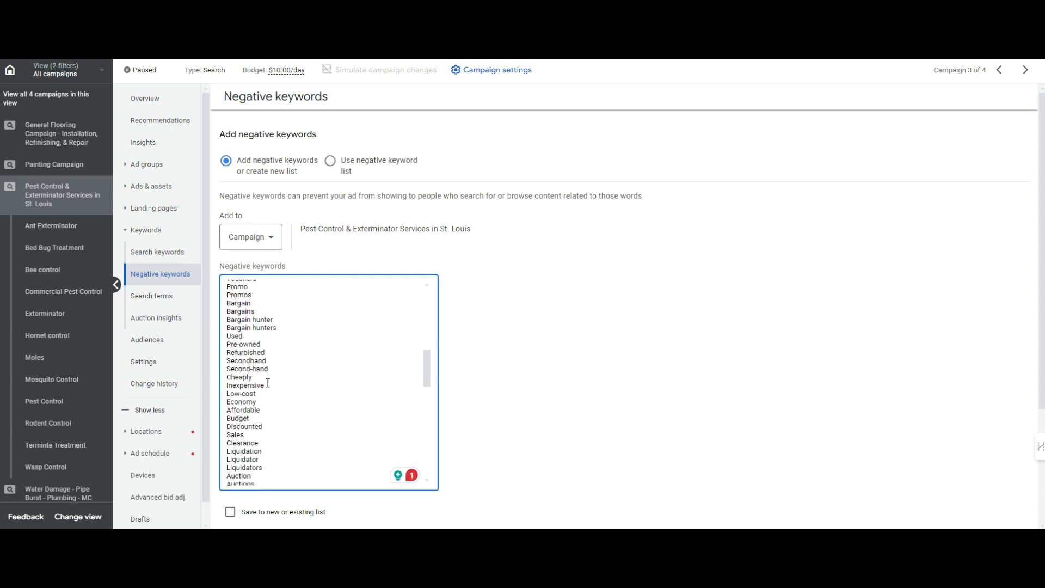
scroll(266, 386, down, 1)
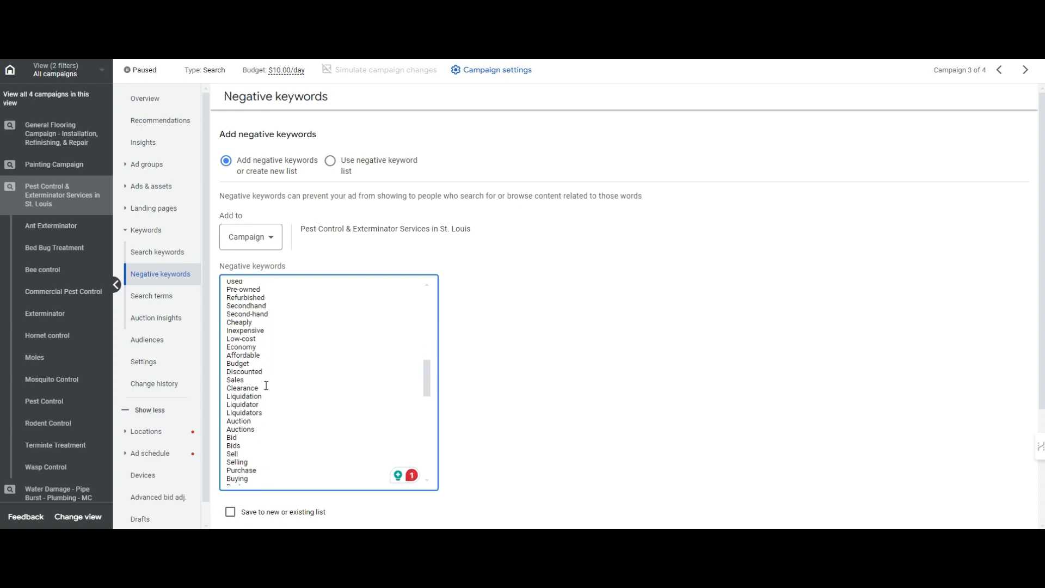
scroll(266, 386, down, 2)
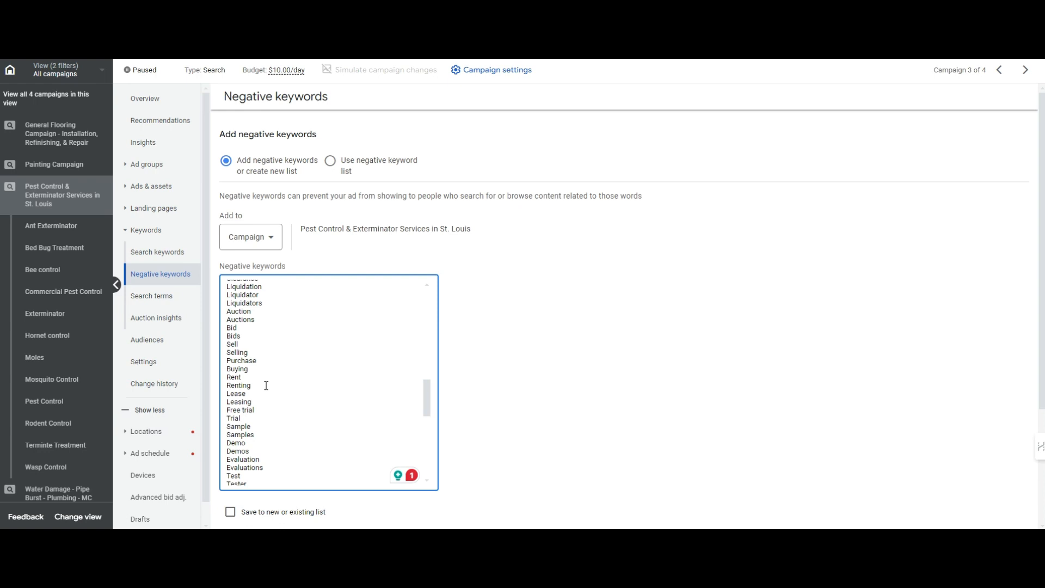
scroll(266, 386, down, 2)
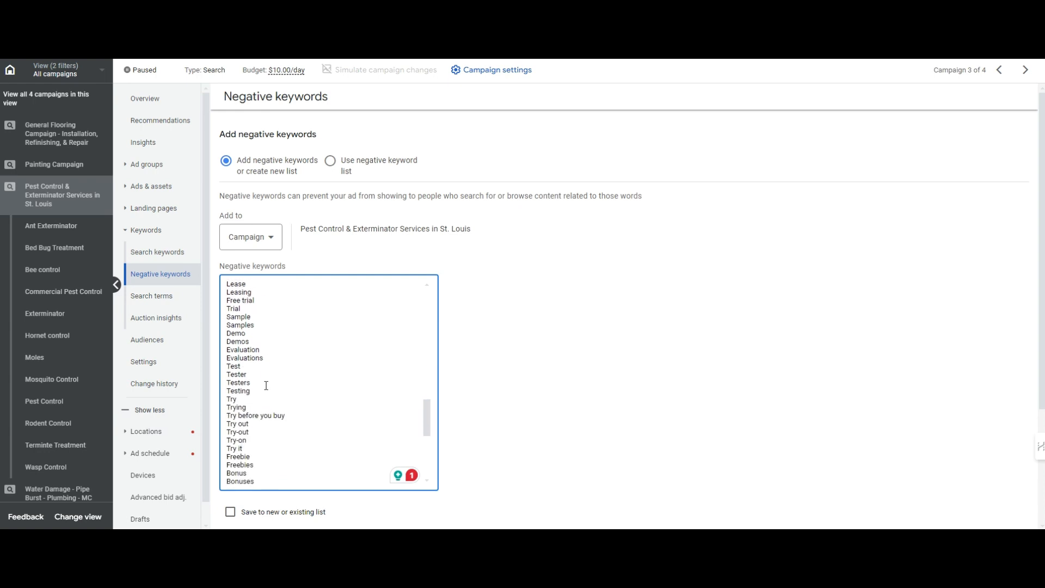
scroll(266, 385, down, 3)
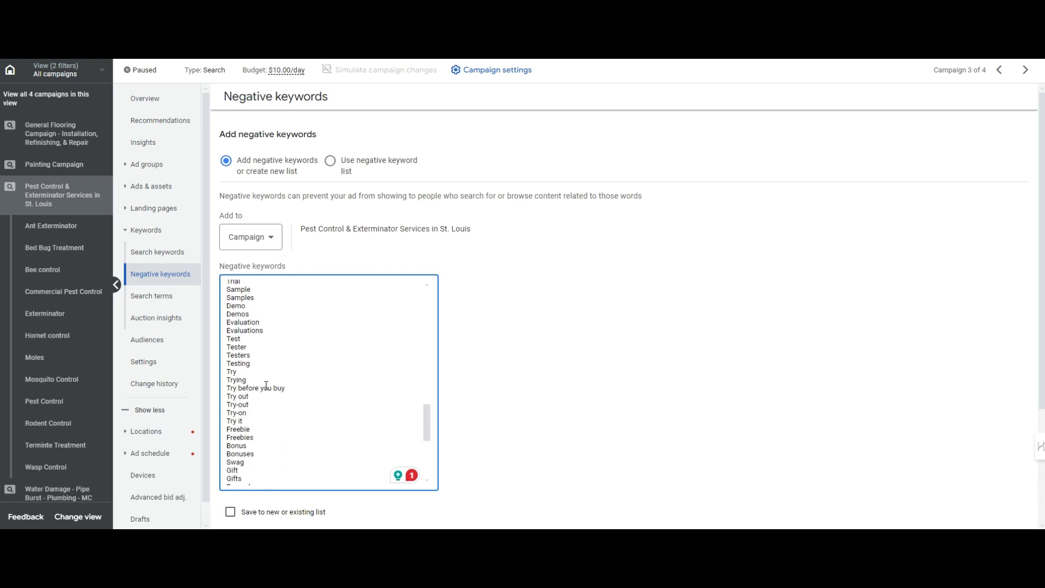
scroll(266, 385, down, 1)
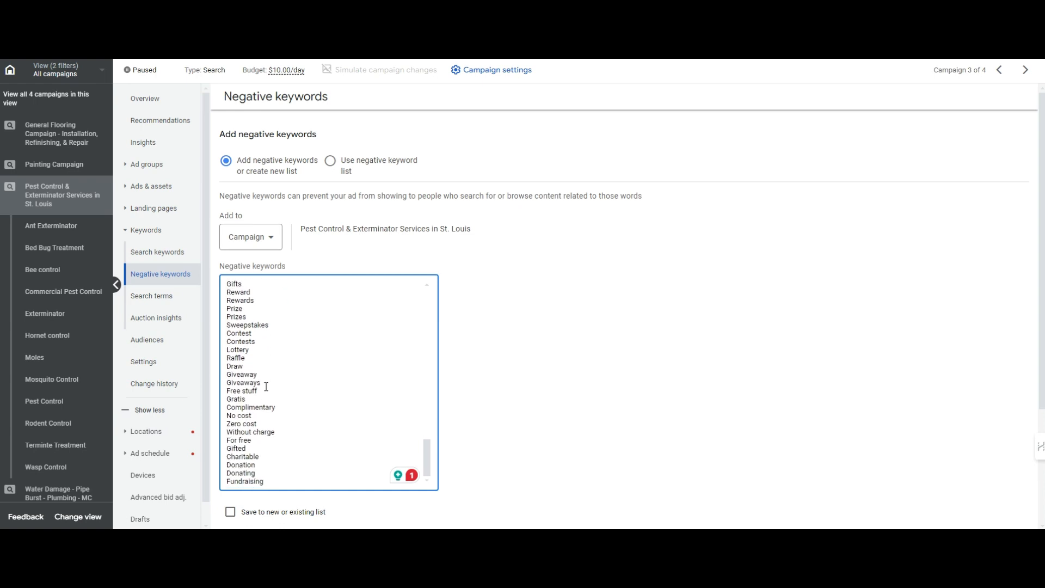
Step: Remove "No cost" and "Zero cost" from the negative keywords and save the list to the campaign
drag(260, 416, 187, 426)
key(BackSpace)
key(BackSpace)
key(BackSpace)
key(BackSpace)
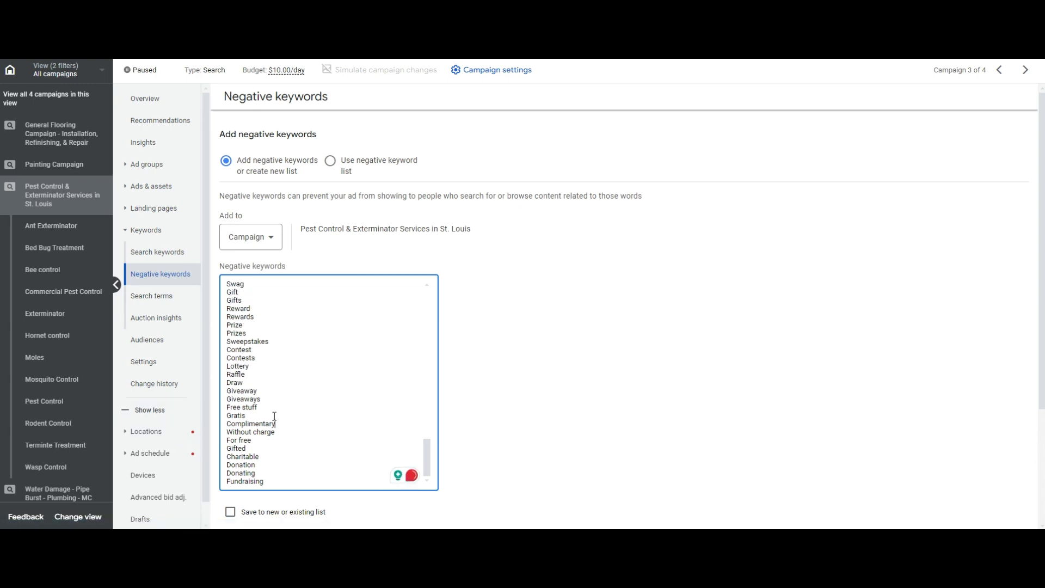
scroll(258, 469, down, 1)
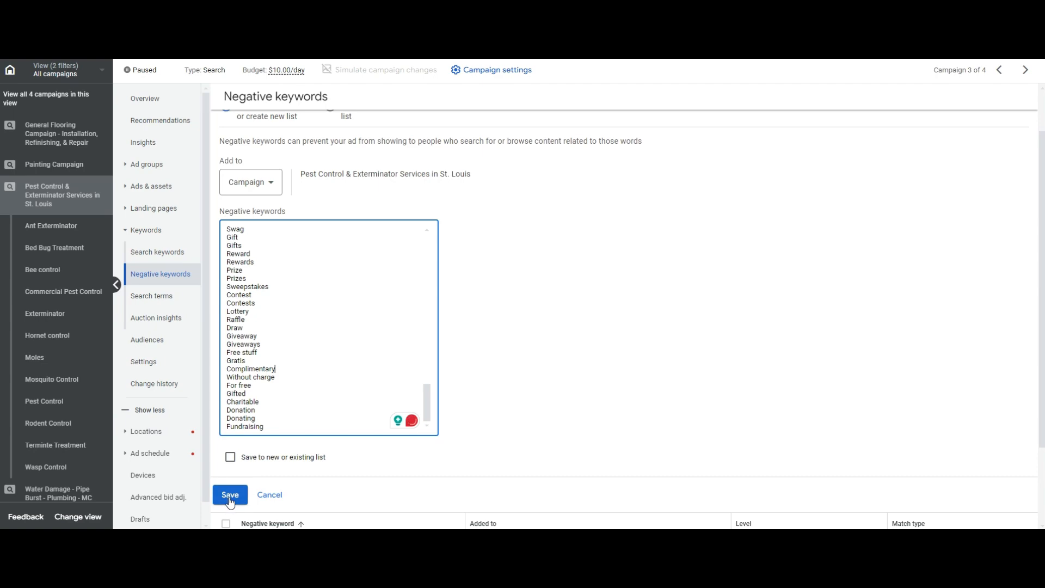
click(230, 496)
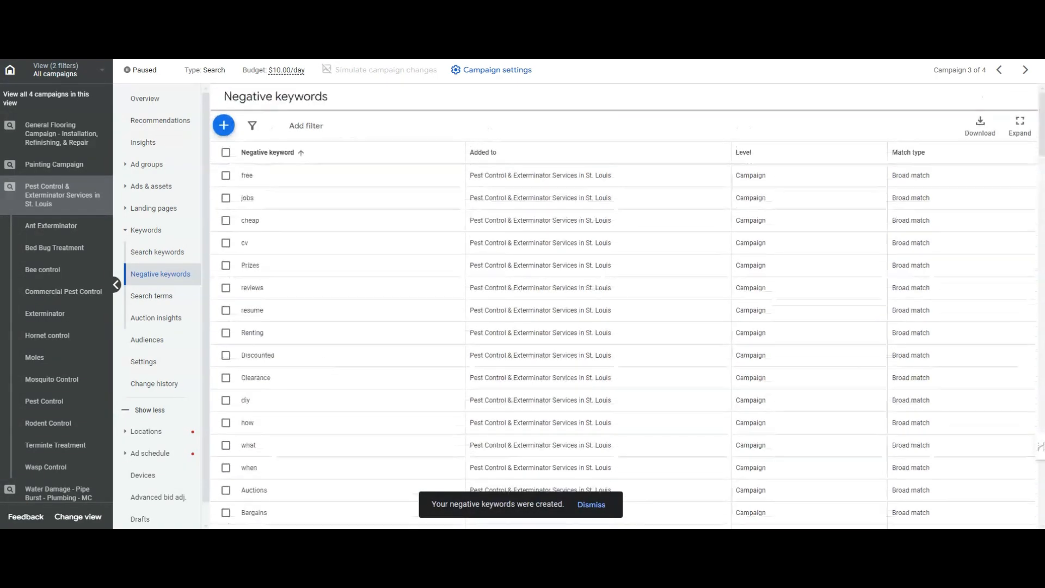
Step: Add truck, rental, tools, tool and equipment as campaign-level negative keywords and save them
click(247, 137)
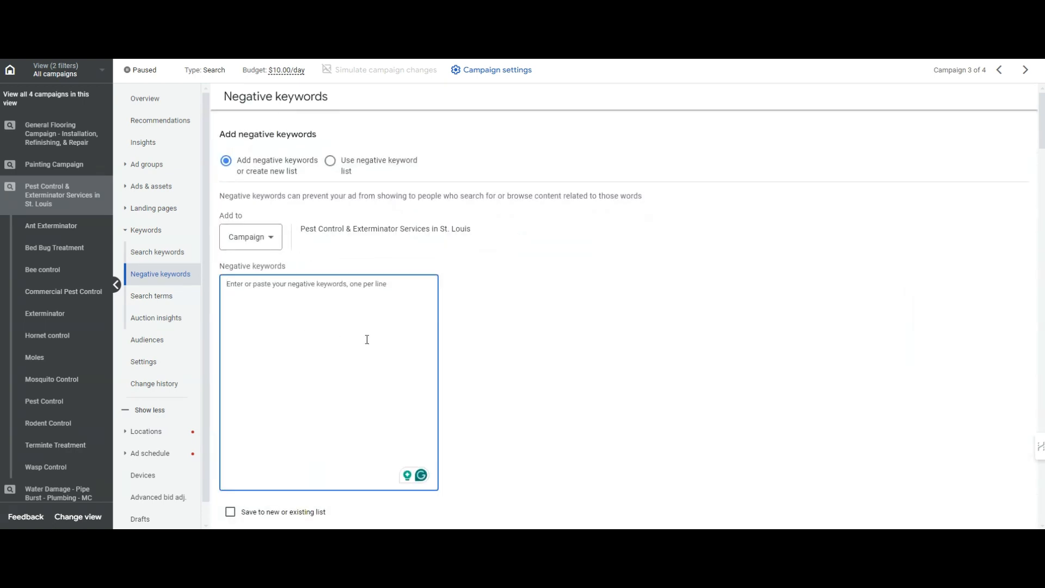
text(truck)
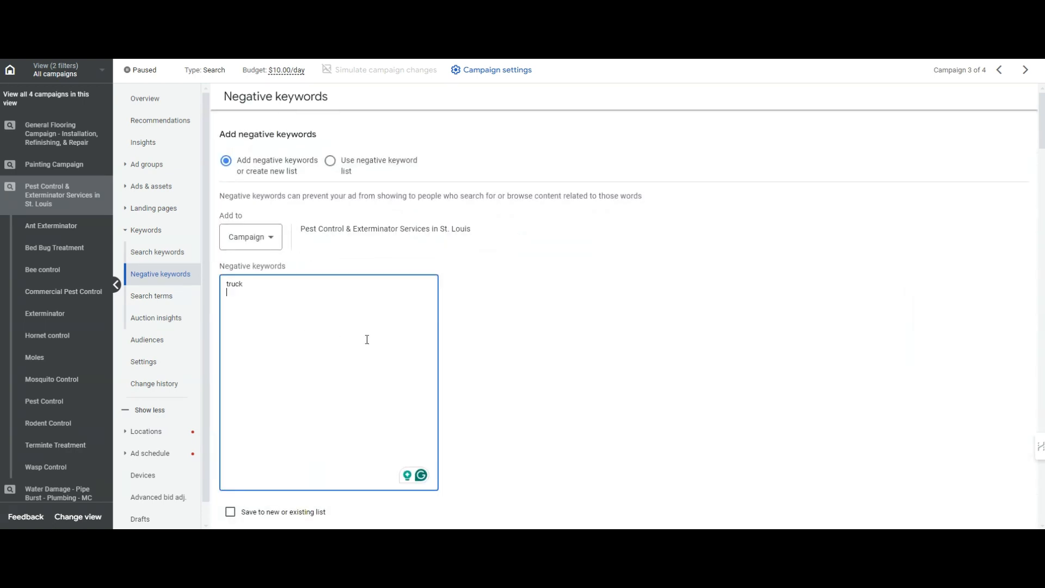
key(Return)
text(rental)
key(Return)
scroll(365, 245, down, 1)
text(tool)
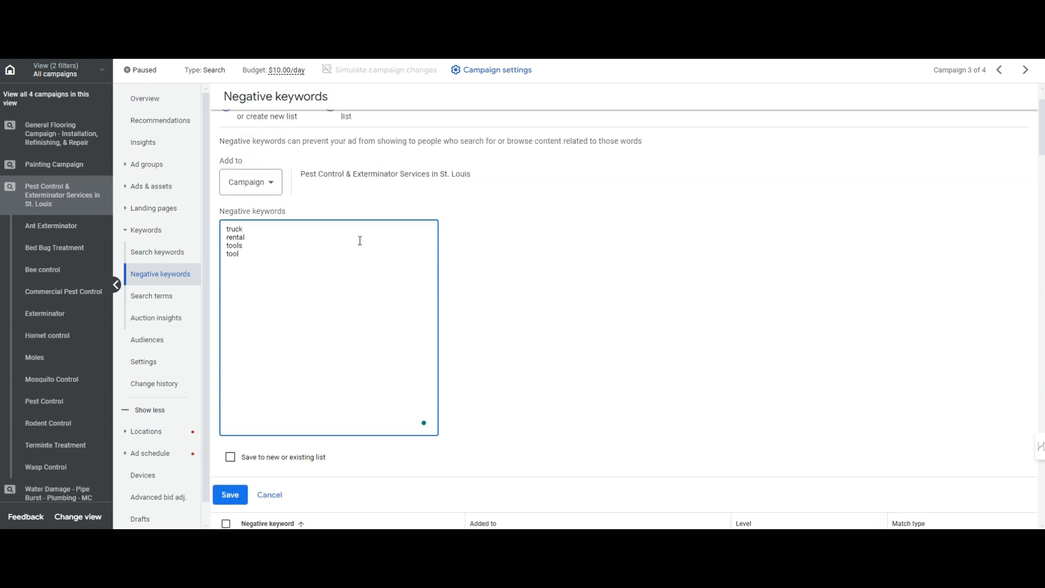
key(Return)
text(equipment)
click(230, 495)
scroll(490, 283, up, 1)
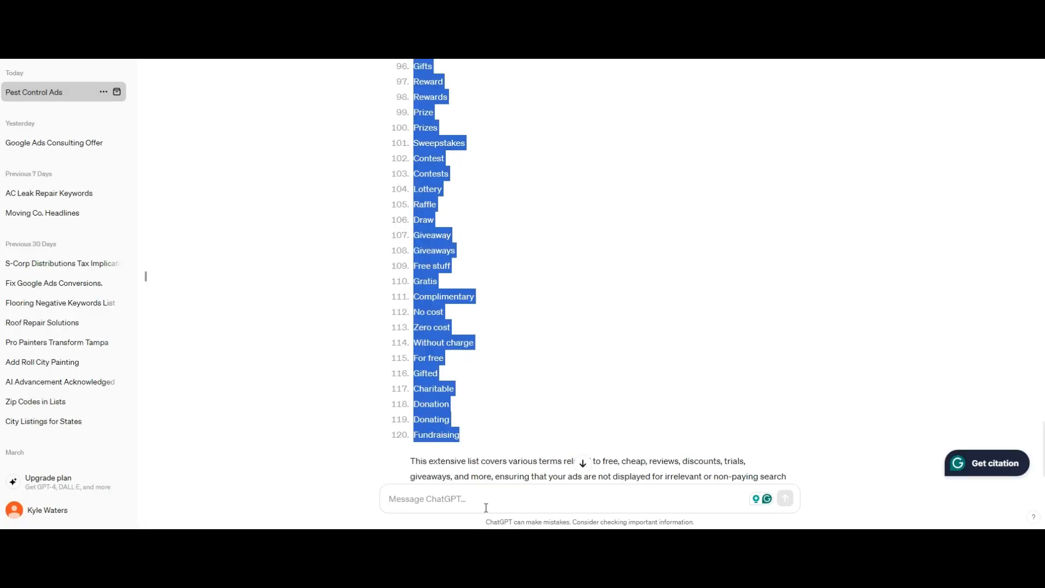
Step: Switch to ChatGPT and send the prompt "List out 200 common first names"
click(486, 507)
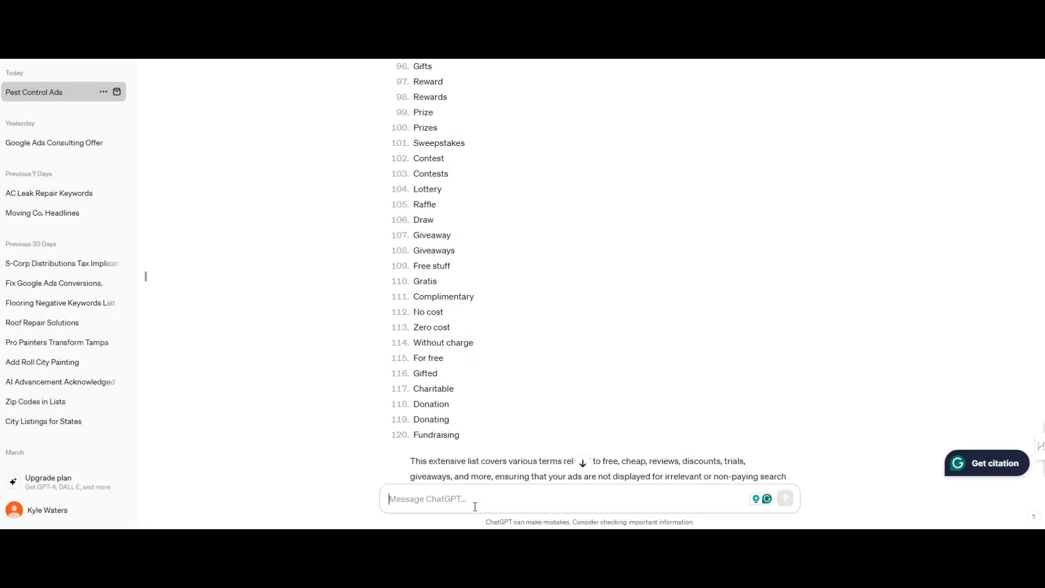
text(List out 100)
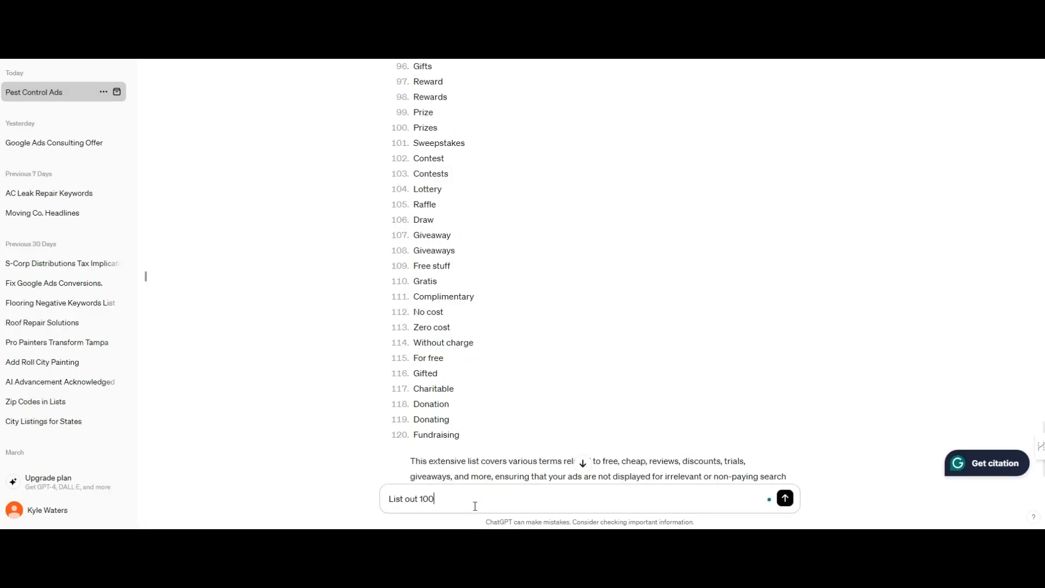
text( names)
key(BackSpace)
key(BackSpace)
key(BackSpace)
key(BackSpace)
key(BackSpace)
key(BackSpace)
key(BackSpace)
key(BackSpace)
key(BackSpace)
text(200 namescommon first)
key(Return)
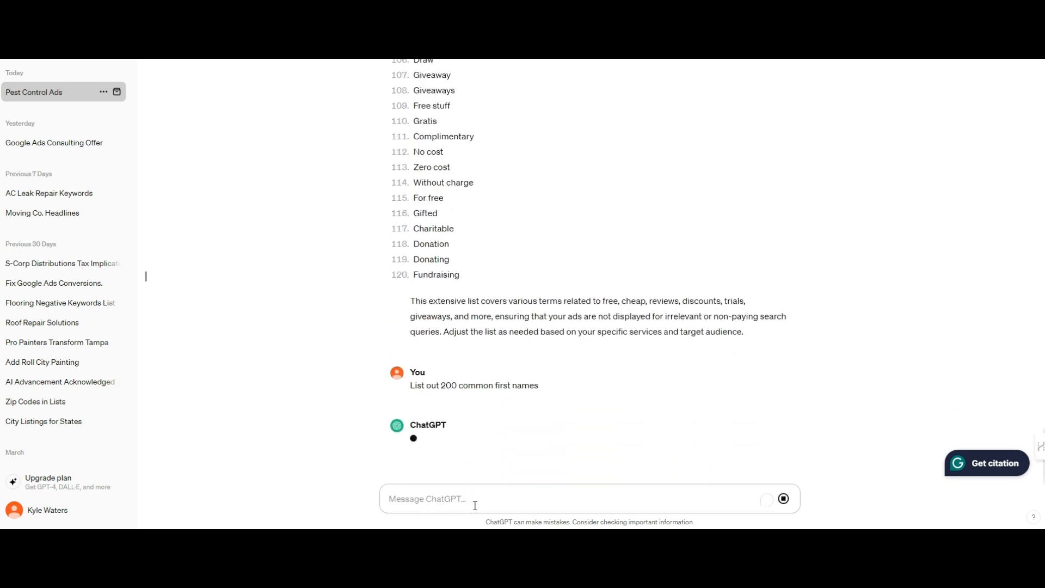
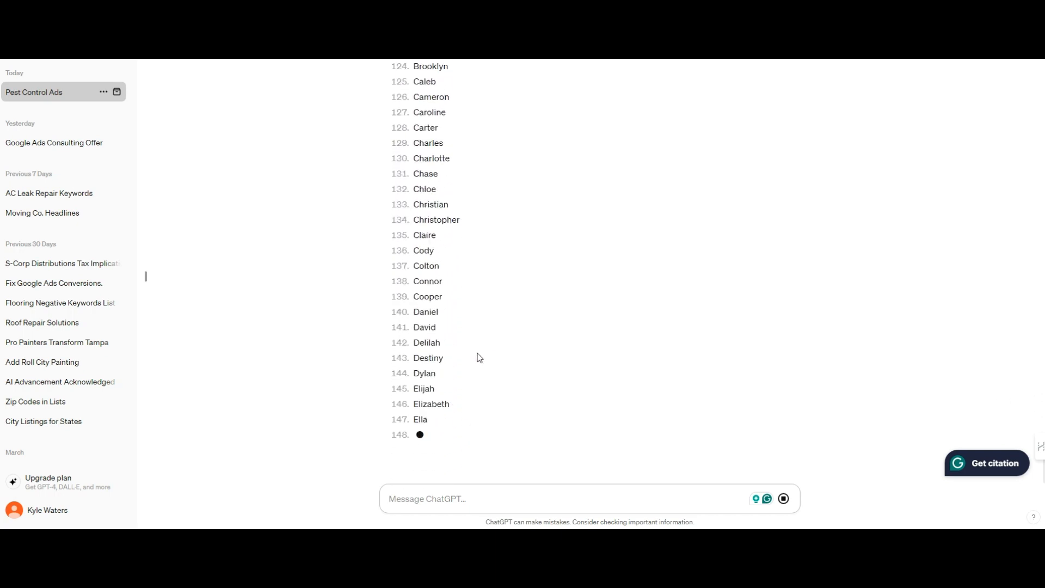
Step: Copy the whole generated list of 200 first names, from the first entry to the last
scroll(472, 338, up, 15)
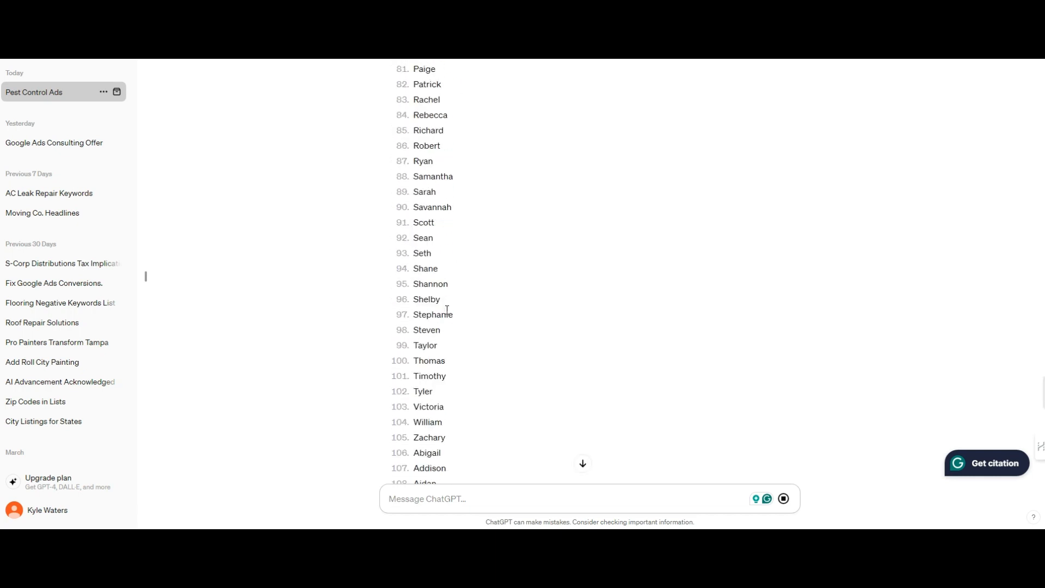
scroll(447, 310, up, 20)
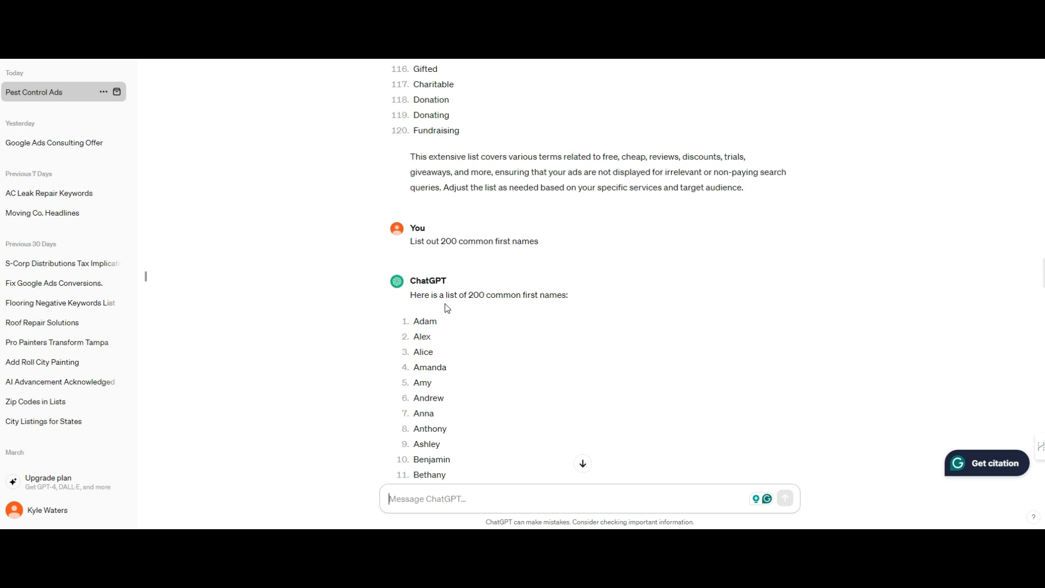
drag(415, 324, 609, 382)
scroll(698, 360, down, 20)
scroll(737, 347, down, 20)
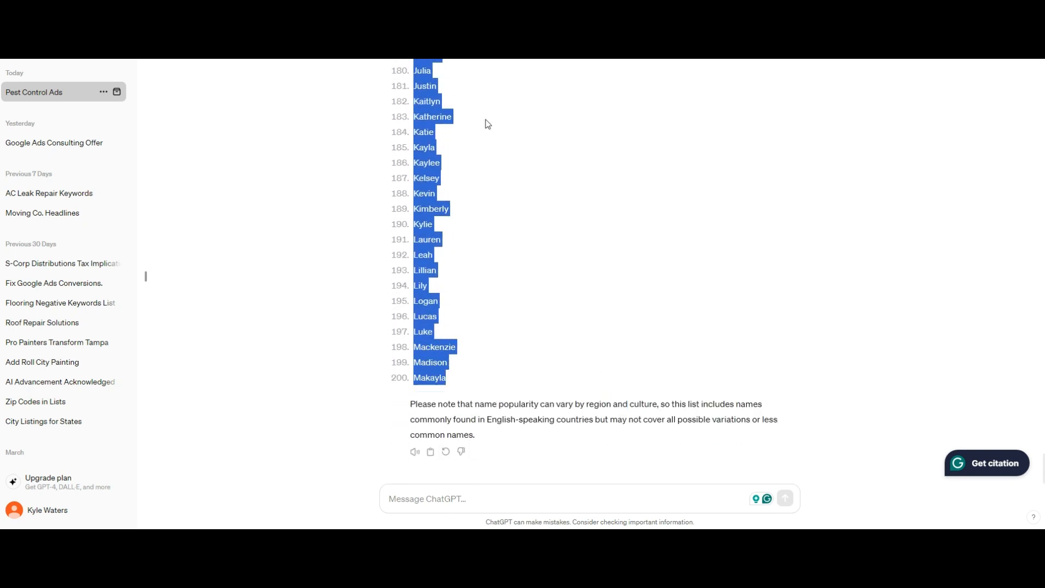
Step: Switch back to Google Ads and start a new negative keyword list in the shared library
click(202, 33)
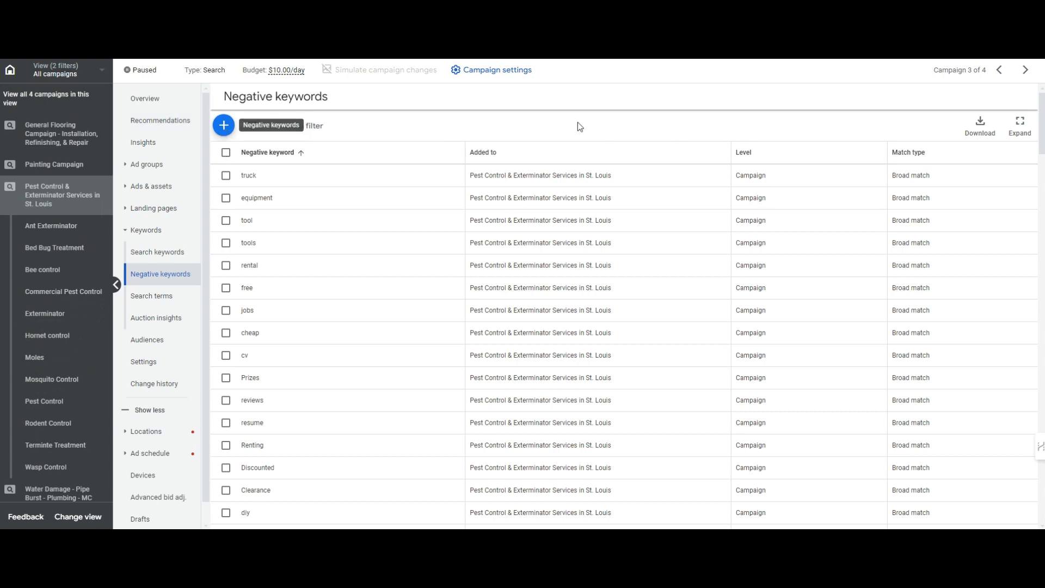
click(762, 44)
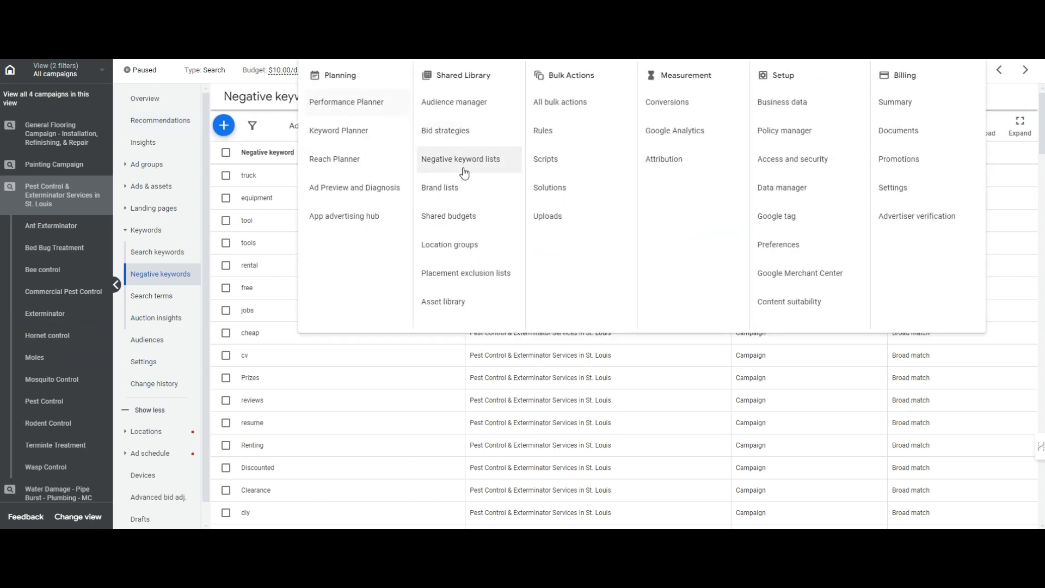
click(481, 154)
click(309, 98)
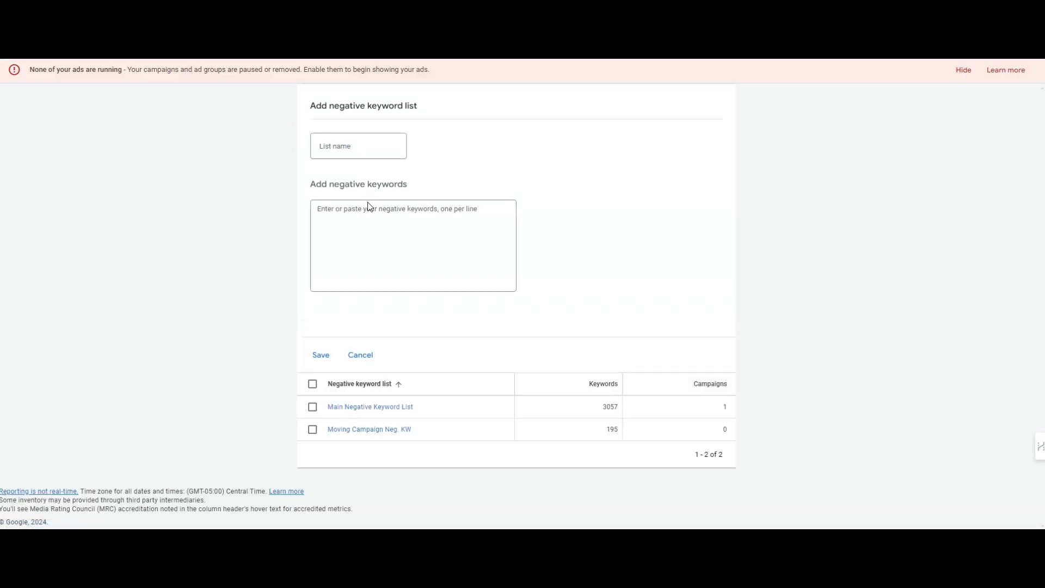
Step: Name the new negative keyword list "Names", paste in the copied first names and save it
click(367, 146)
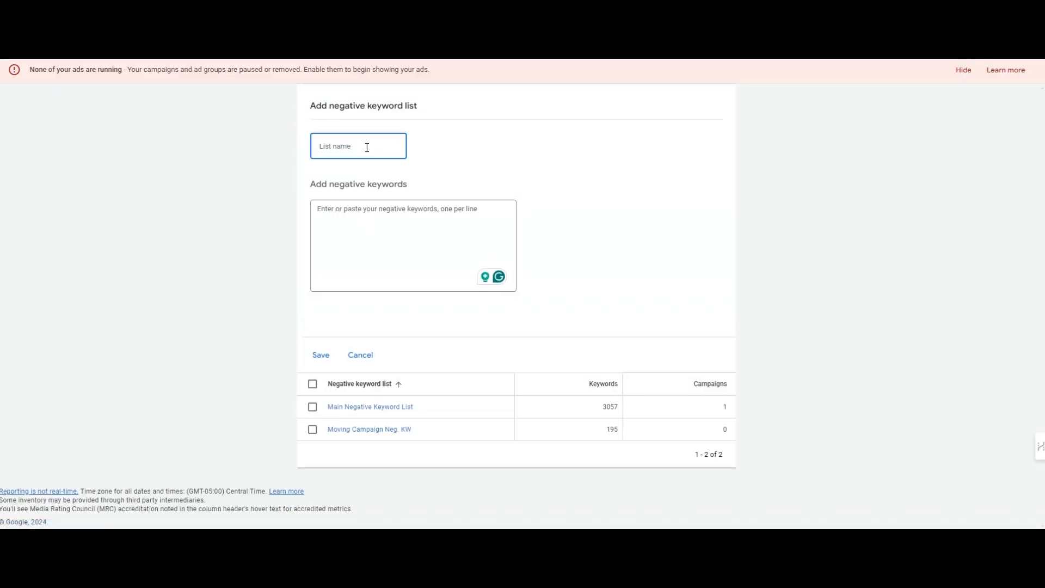
text(Names)
key(Tab)
click(391, 240)
key(ctrl+v)
scroll(365, 236, up, 10)
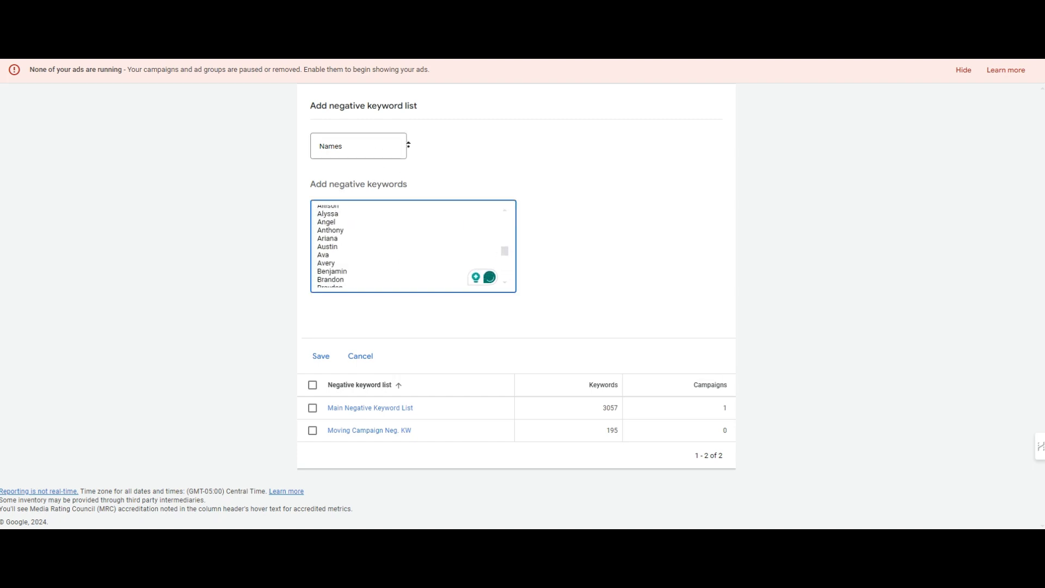
click(320, 356)
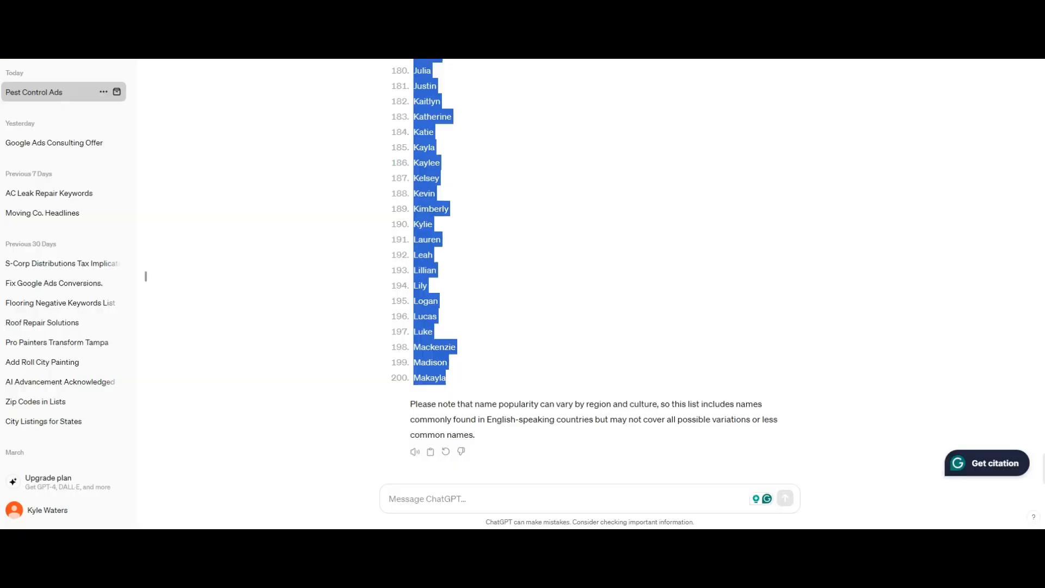
Step: In ChatGPT, send the prompt "list out the top 20 pest control companies in the US" and copy the resulting company names
click(459, 492)
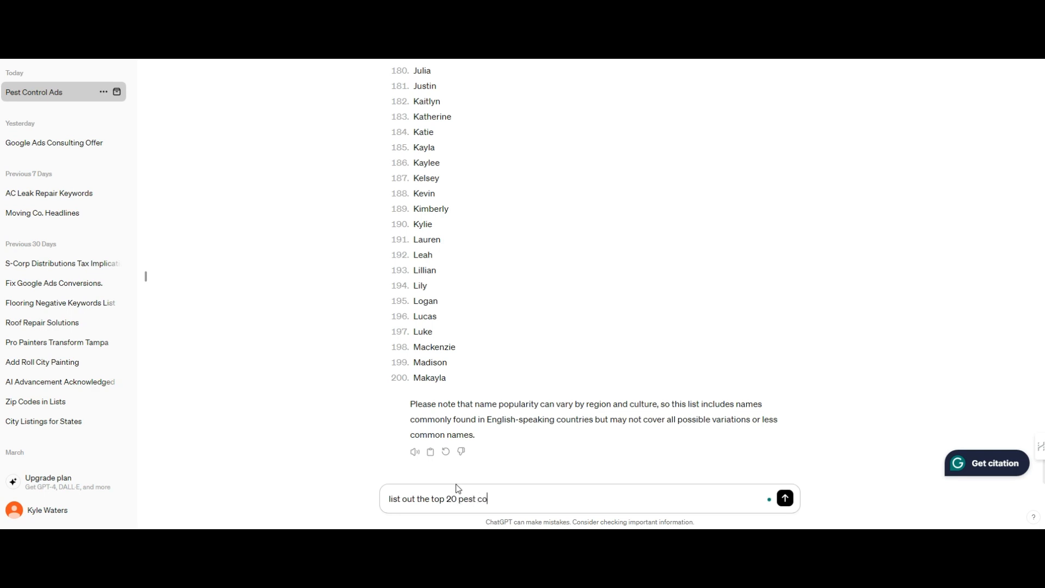
text(list out the top 20 pest control companies in the U)
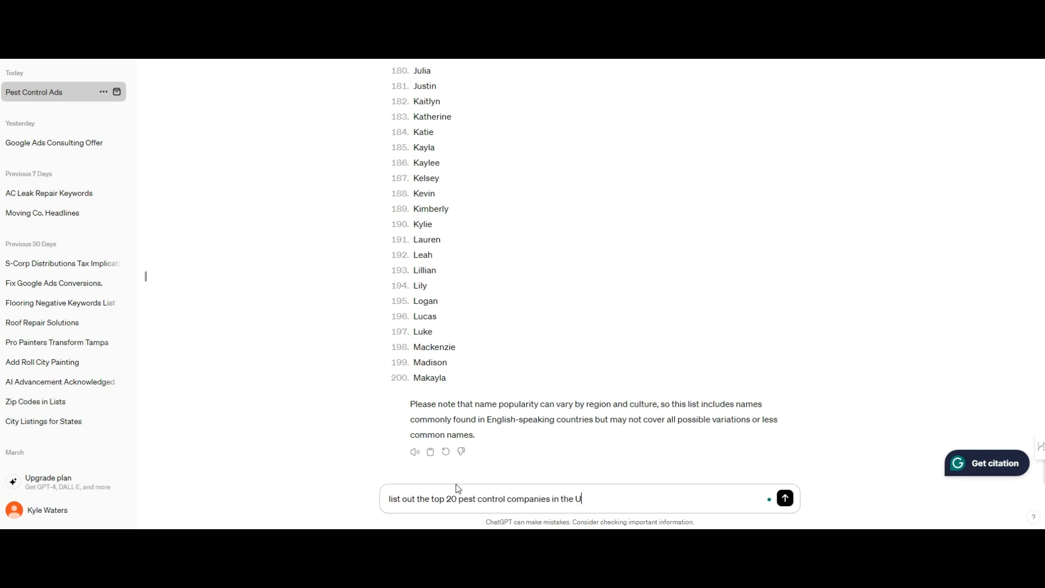
text(S)
key(Return)
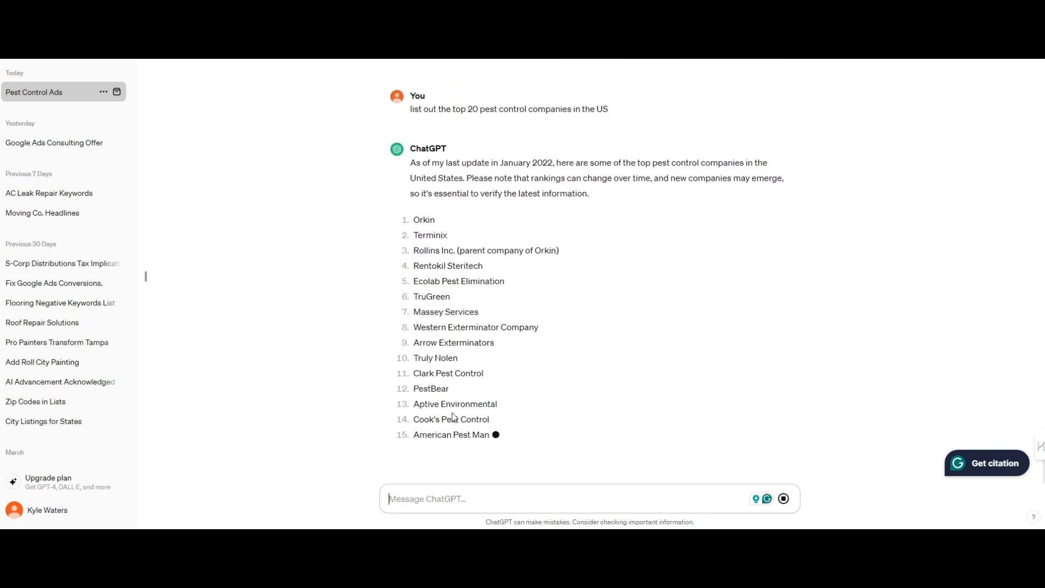
drag(510, 425, 415, 138)
Step: Return to the Google Ads negative keyword lists and rename the Names list to "Names - Pest Control"
key(ctrl+Tab)
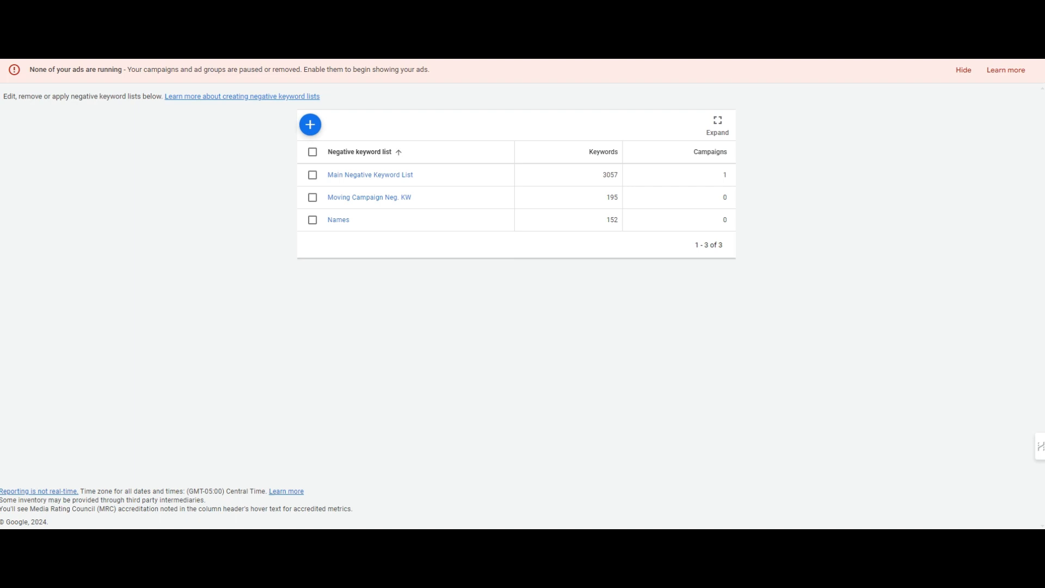
click(361, 220)
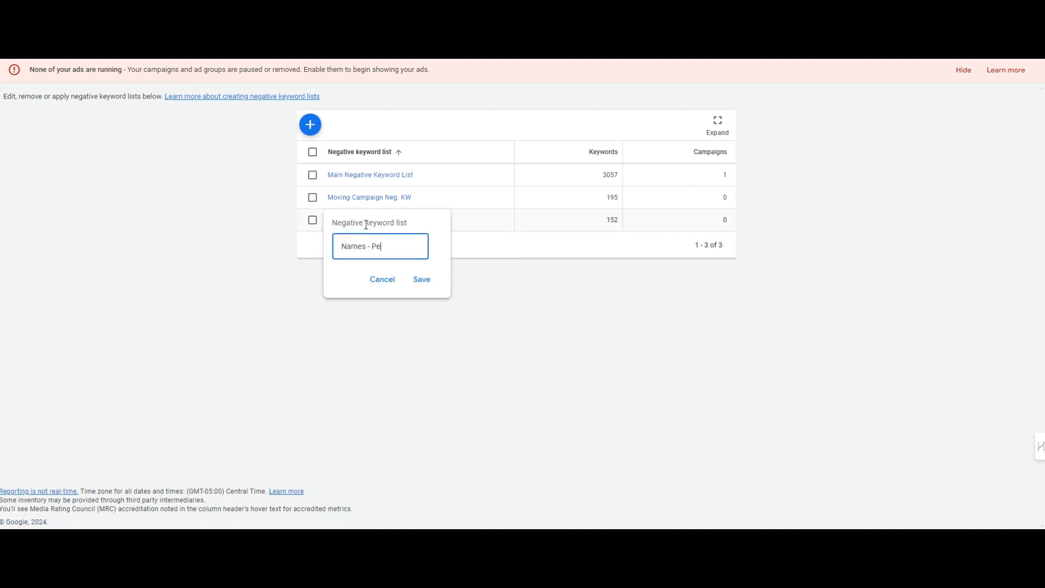
click(363, 223)
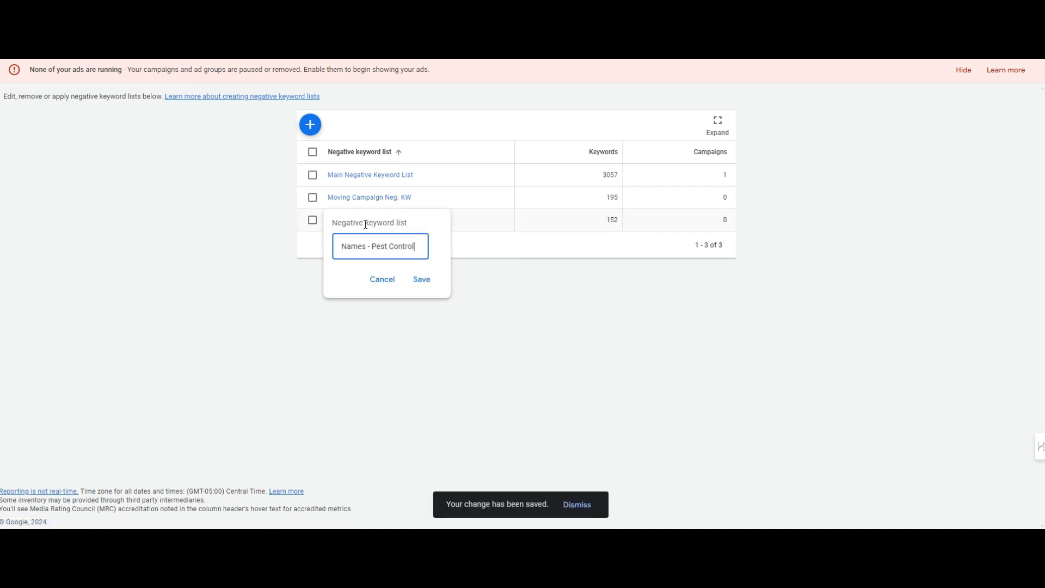
click(380, 278)
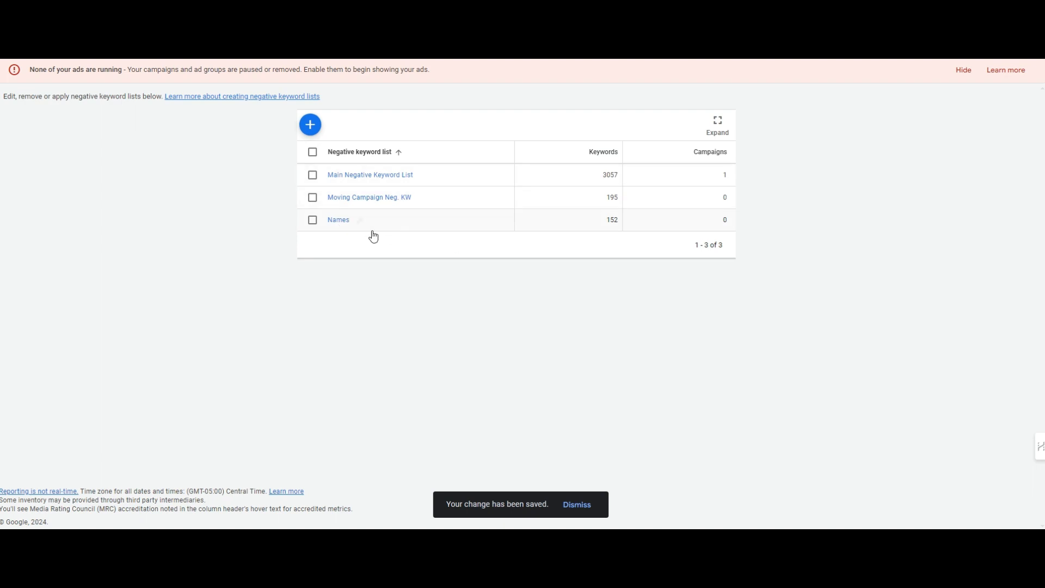
Step: Open the Names - Pest Control list and paste the copied company names as additional negative keywords
click(349, 245)
click(310, 141)
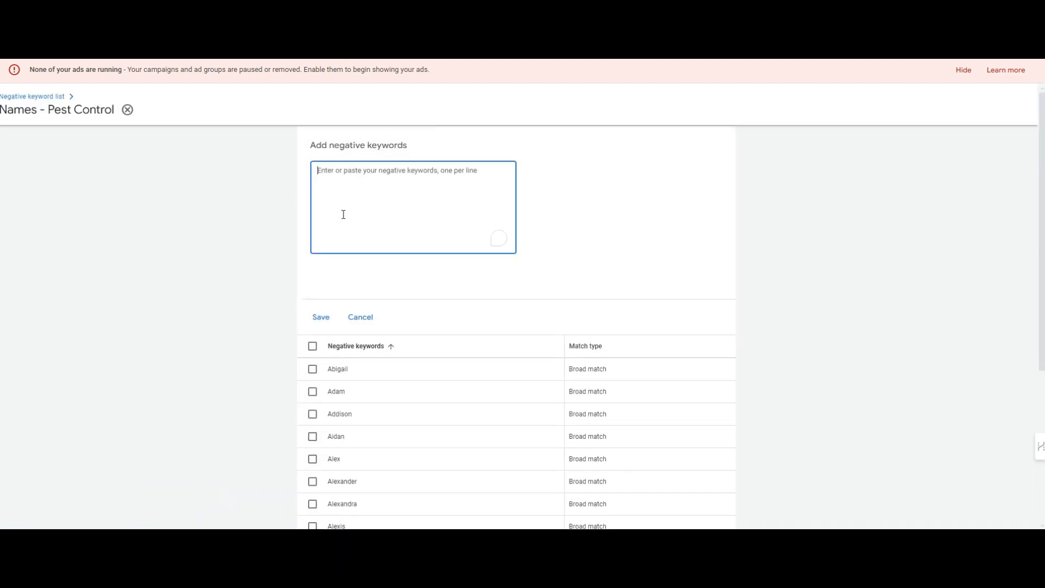
key(ctrl+v)
scroll(408, 223, up, 5)
Step: Shorten the pasted company entries near the start of the list to Rollins, Rentokil, Ecolab and Massey
drag(333, 171, 467, 188)
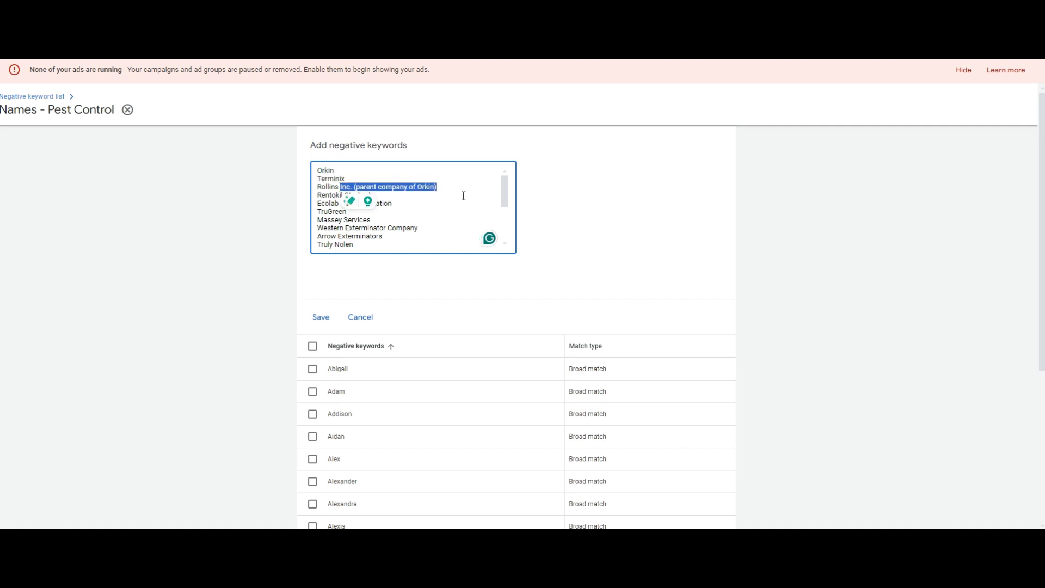
key(BackSpace)
drag(388, 195, 361, 203)
key(BackSpace)
key(BackSpace)
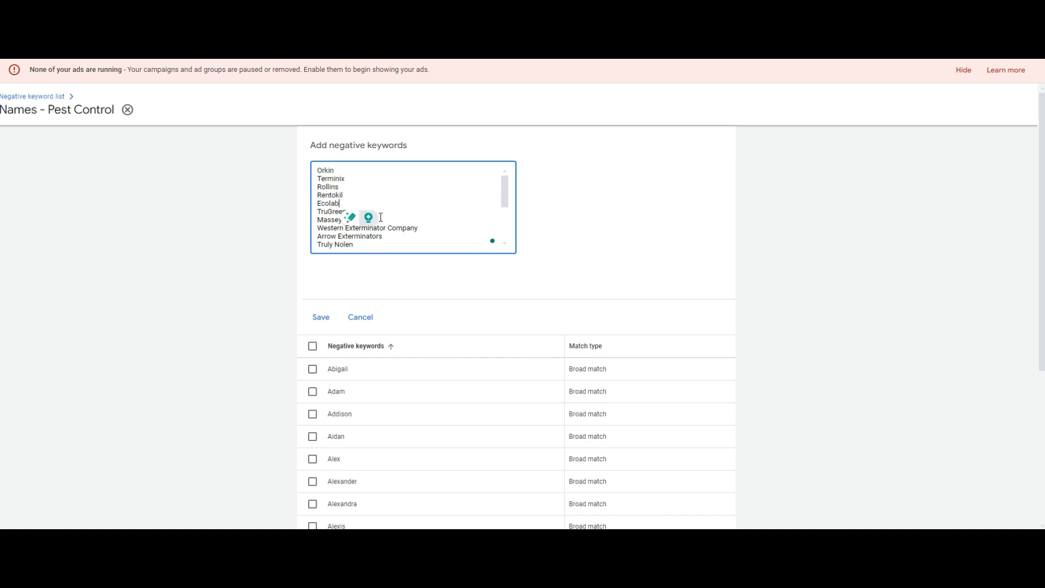
click(387, 213)
key(BackSpace)
Step: Shorten the company entries after TruGreen and Massey to Wester, Arrow, Truly, Clark, Aptive and Cook's
drag(424, 229, 385, 236)
key(BackSpace)
key(BackSpace)
key(BackSpace)
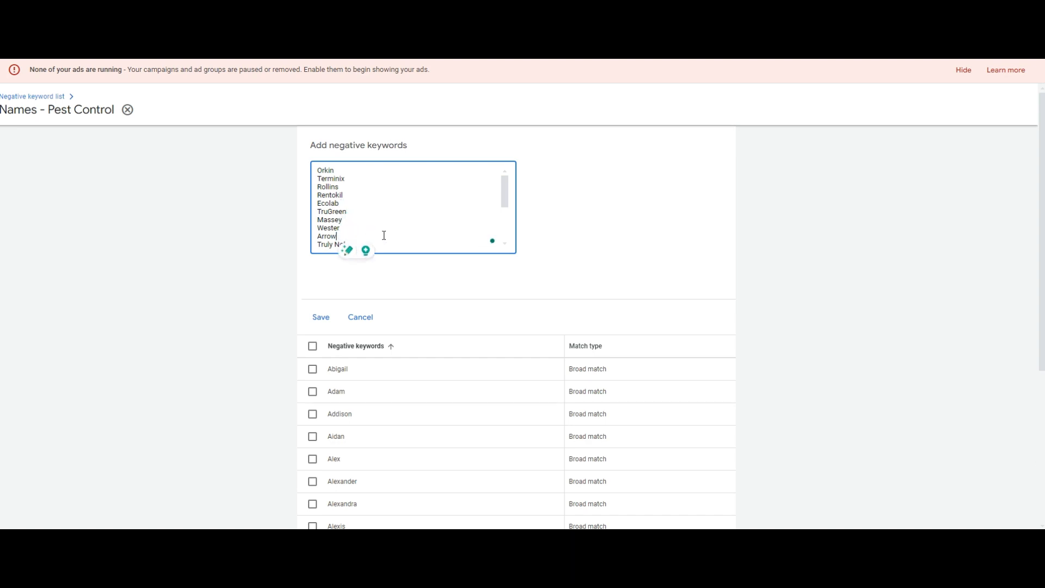
scroll(385, 236, down, 1)
key(BackSpace)
drag(354, 190, 339, 223)
key(BackSpace)
key(BackSpace)
key(BackSpace)
Step: Enclose the American Pest Management entry in quotation marks, keeping its full name
drag(435, 231, 353, 233)
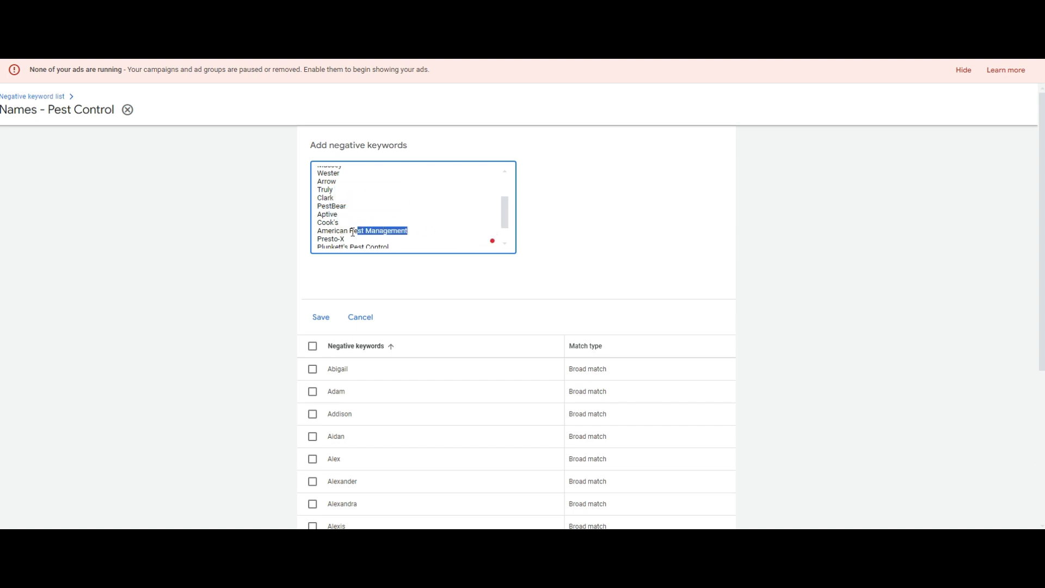
scroll(417, 223, down, 1)
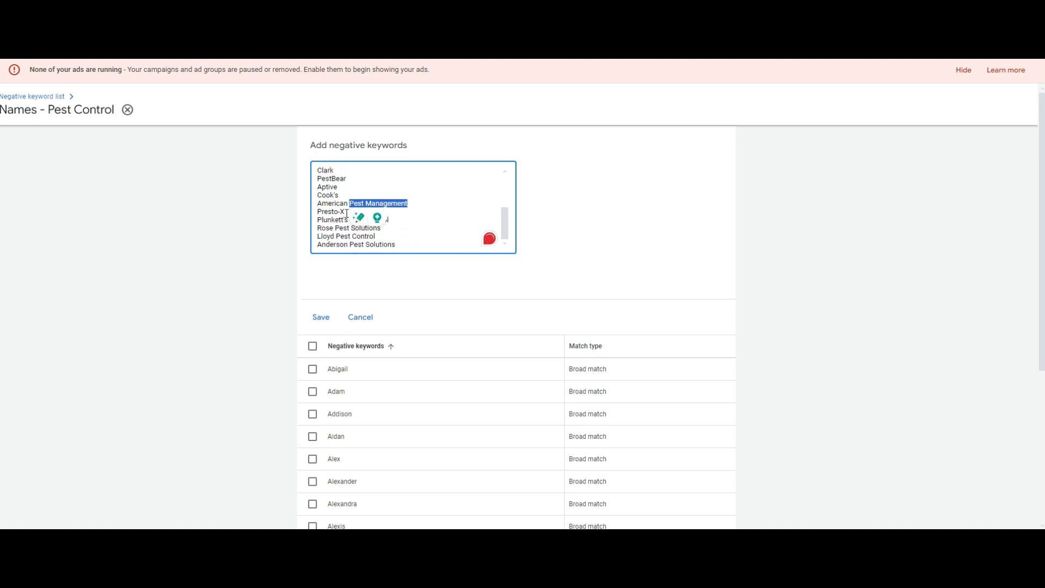
click(381, 211)
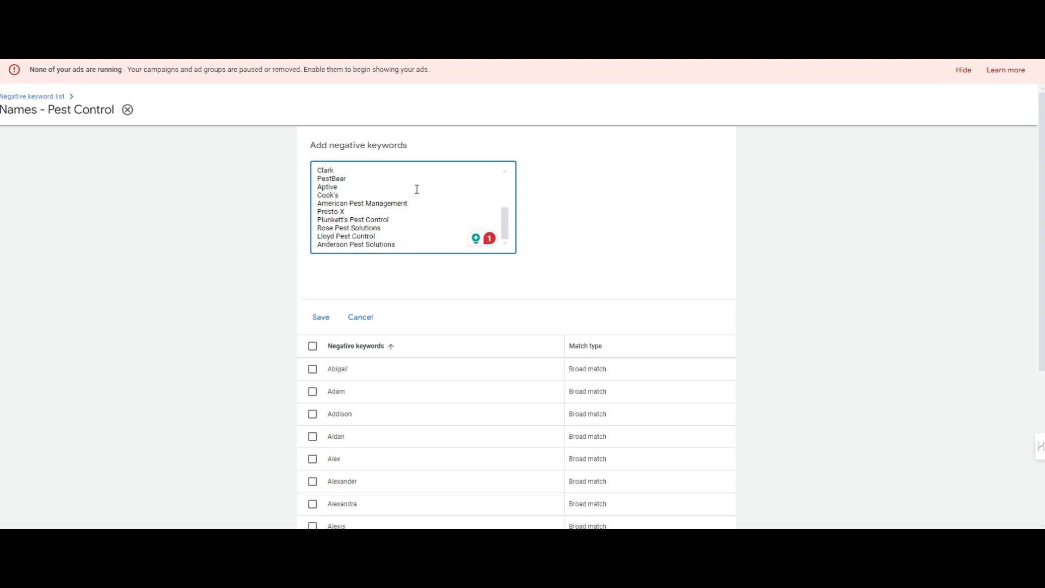
text(")
Step: Remove "Pest Control" from the Plunkett's entry and "Pest Solutions" from the Rose entry
key(ctrl+shift+Left)
key(ctrl+shift+Left)
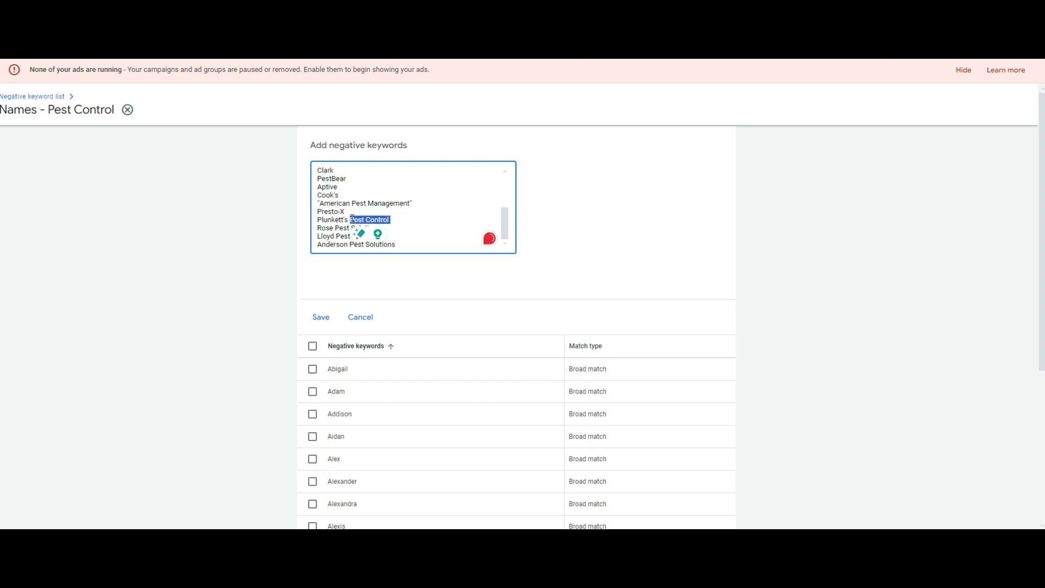
key(BackSpace)
scroll(409, 218, down, 1)
click(398, 172)
key(ctrl+shift+Left)
key(ctrl+shift+Left)
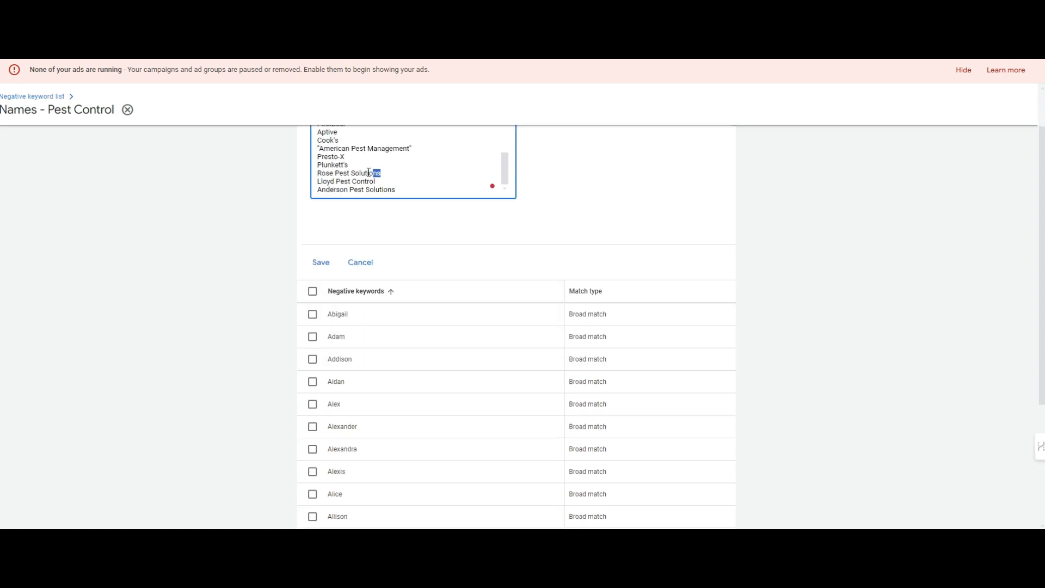
key(BackSpace)
Step: Strip the generic pest wording from the Lloyd and Anderson entries and save the added company keywords to the list
click(398, 181)
key(ctrl+shift+Left)
key(ctrl+shift+Left)
key(BackSpace)
drag(396, 189, 378, 186)
key(BackSpace)
scroll(348, 251, up, 2)
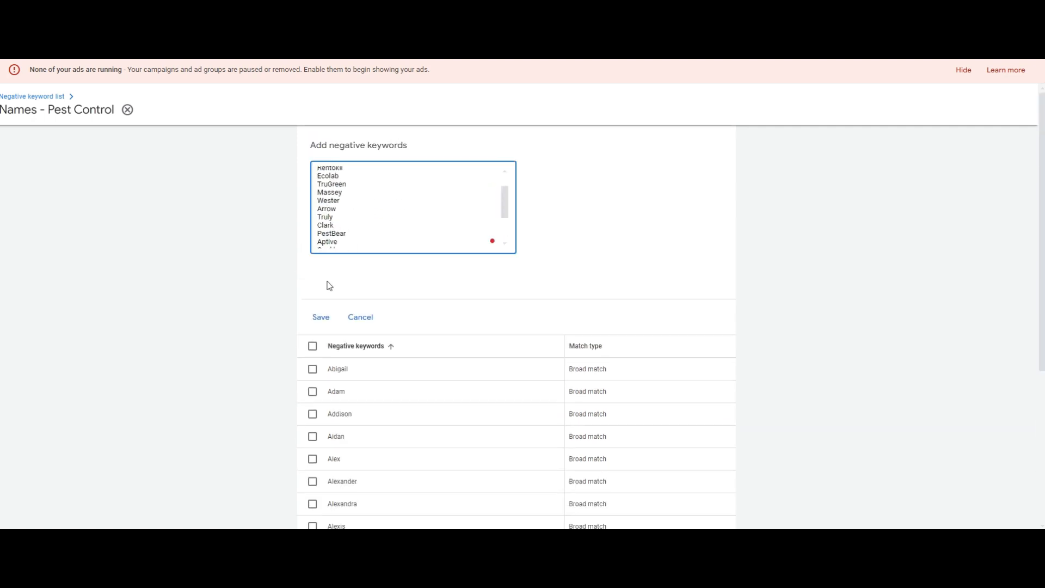
scroll(363, 222, up, 5)
scroll(363, 222, down, 3)
click(322, 316)
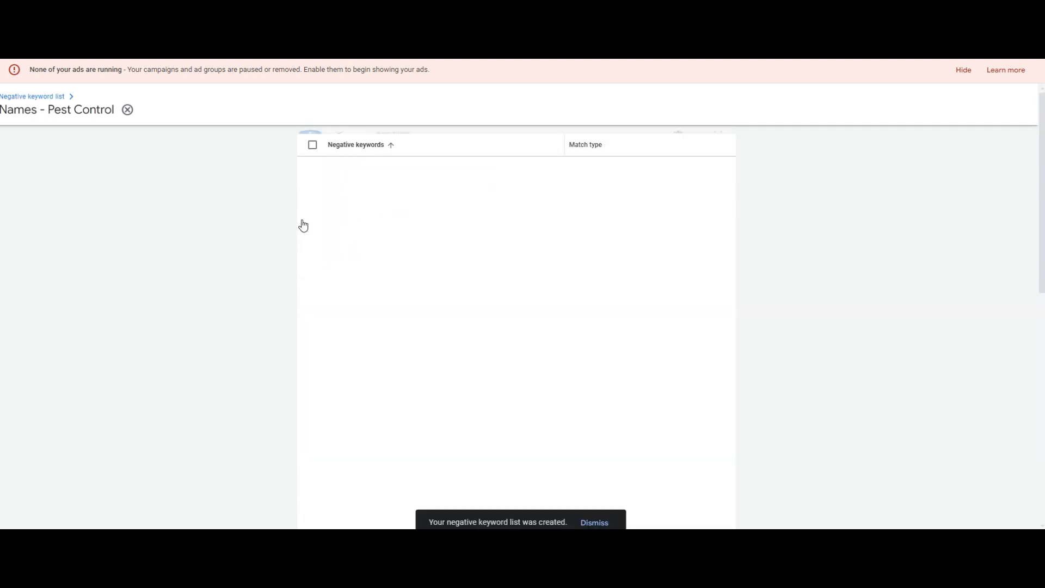
Step: Apply the Names - Pest Control negative keyword list to the Pest Control & Exterminator Services in St. Louis campaign and save
key(alt+Left)
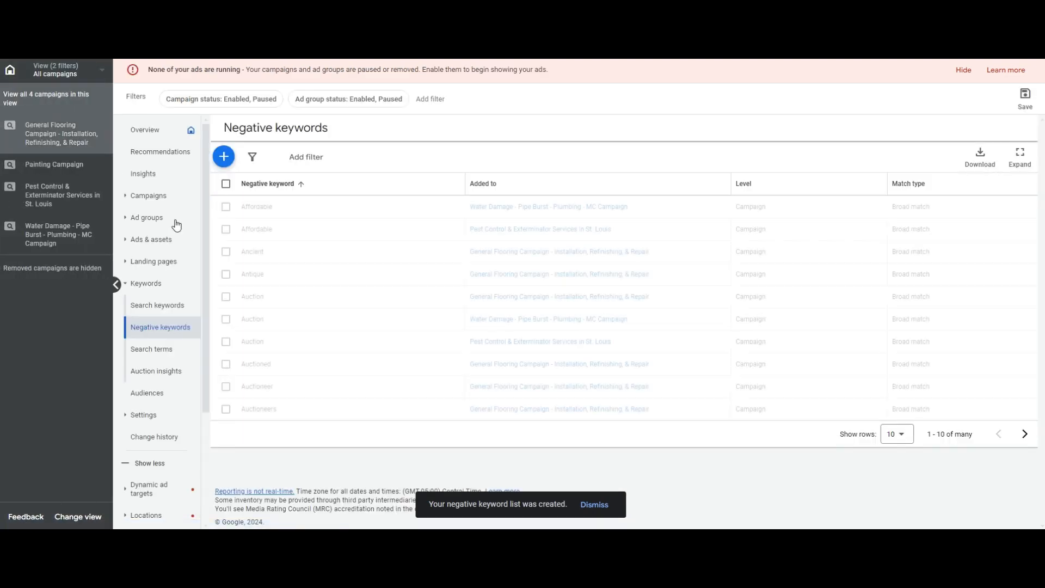
click(76, 197)
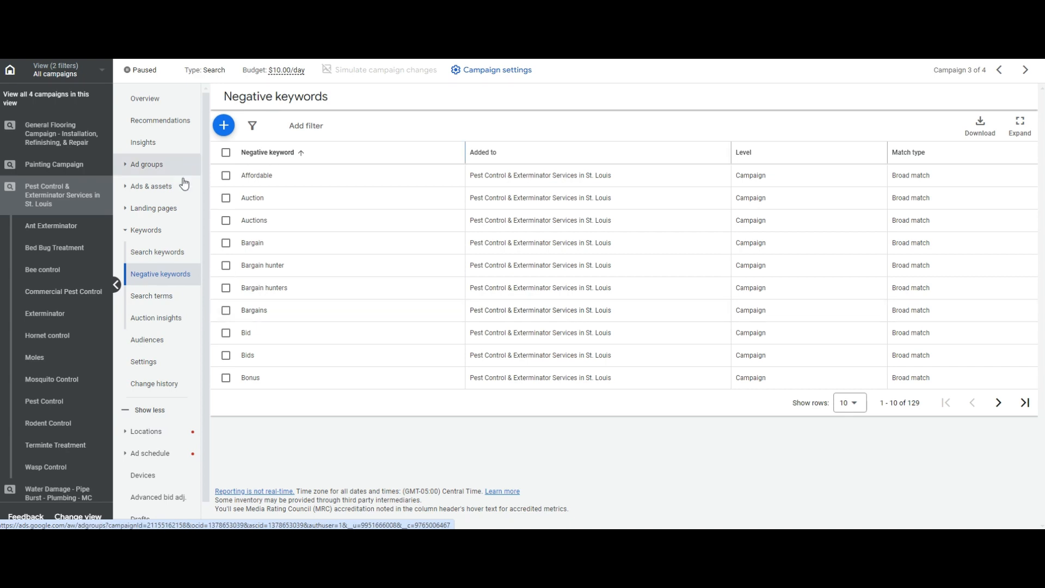
click(226, 134)
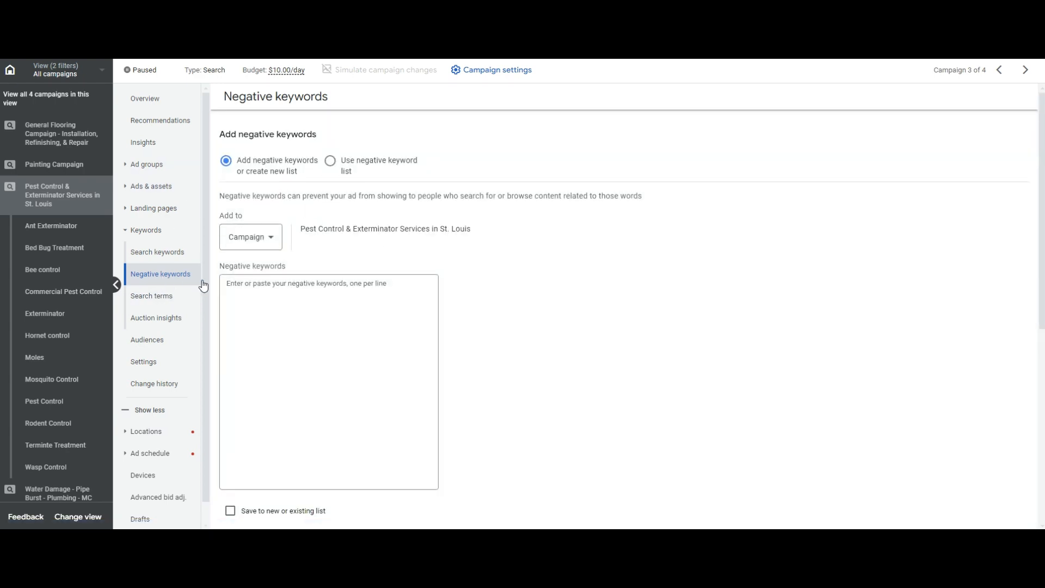
click(343, 170)
click(268, 408)
scroll(415, 319, down, 2)
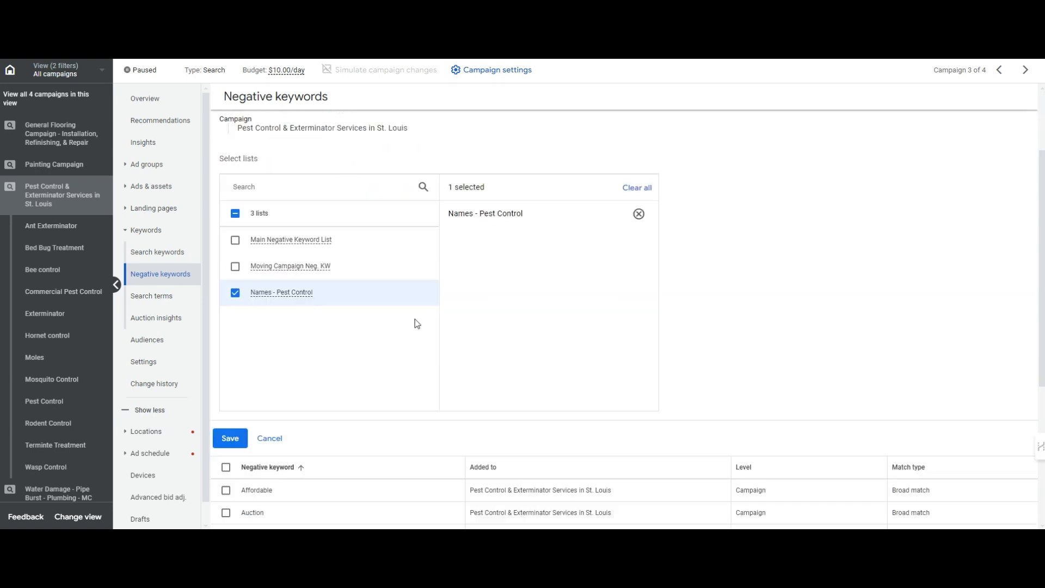
click(230, 439)
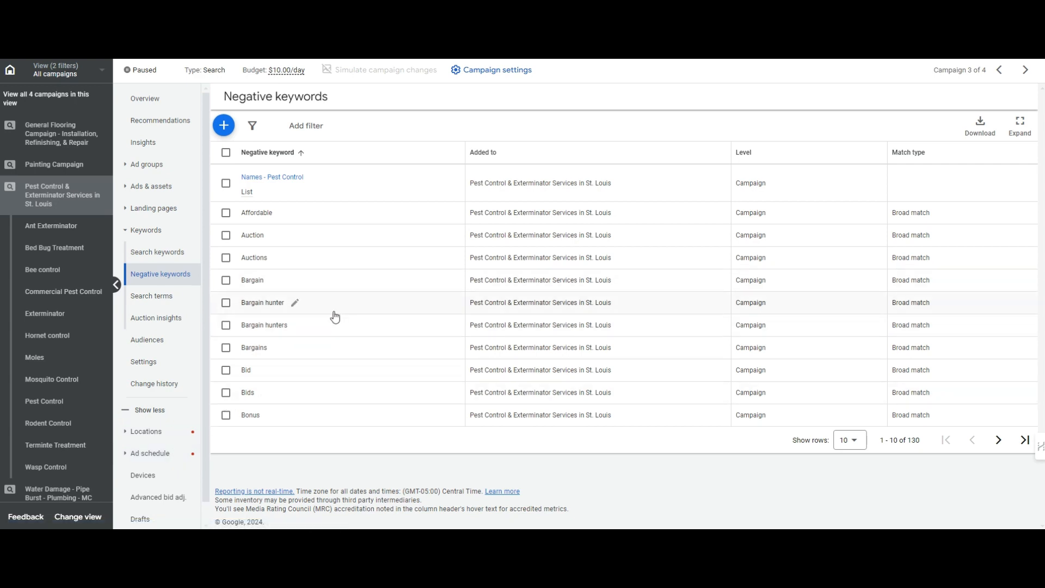
Step: Open the campaign's audiences, dismiss the segment insights notice and start adding audience segments
click(163, 103)
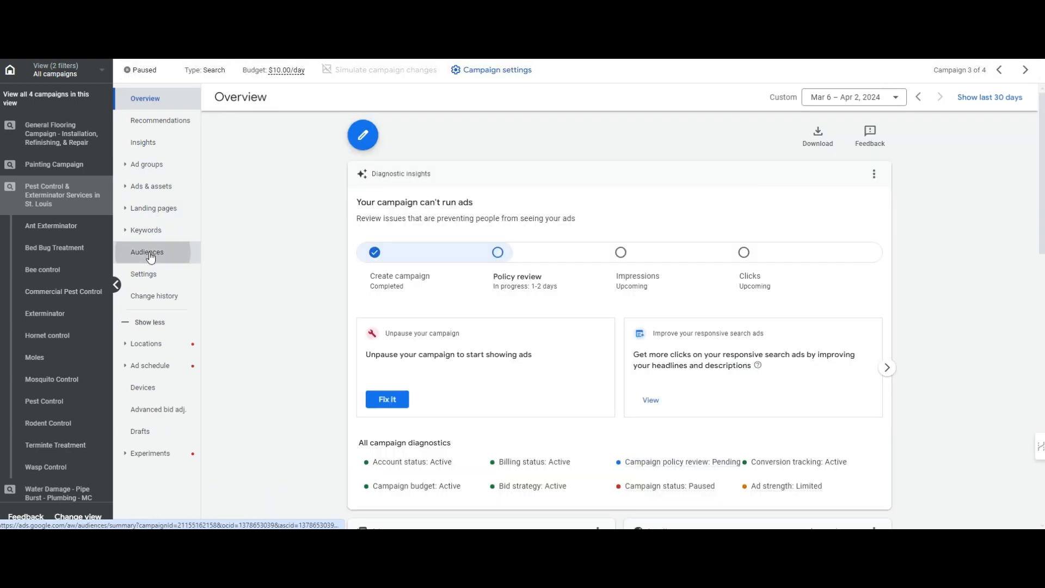
click(160, 252)
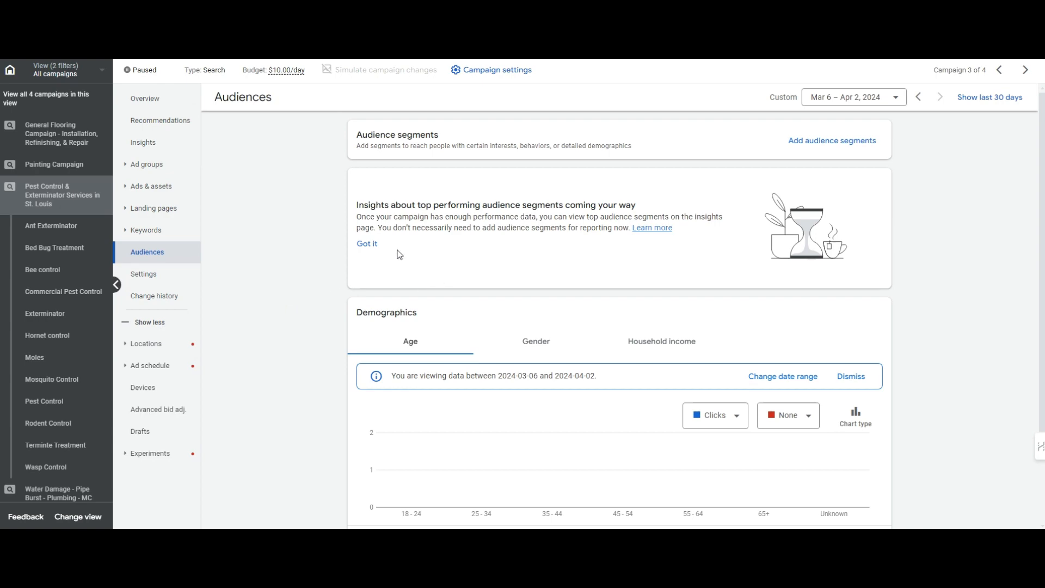
click(376, 243)
click(821, 140)
click(820, 163)
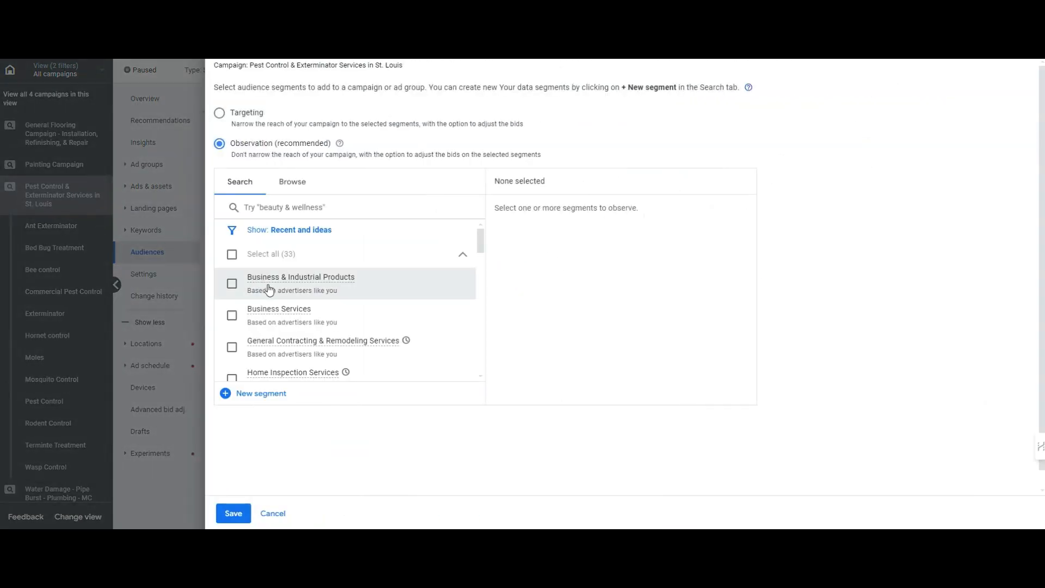
Step: Select the Business & Industrial Products, Business Services, General Contracting & Remodeling Services and Home Improvement segments for observation
click(232, 283)
click(232, 315)
click(232, 346)
scroll(248, 346, down, 2)
scroll(249, 346, down, 2)
click(232, 285)
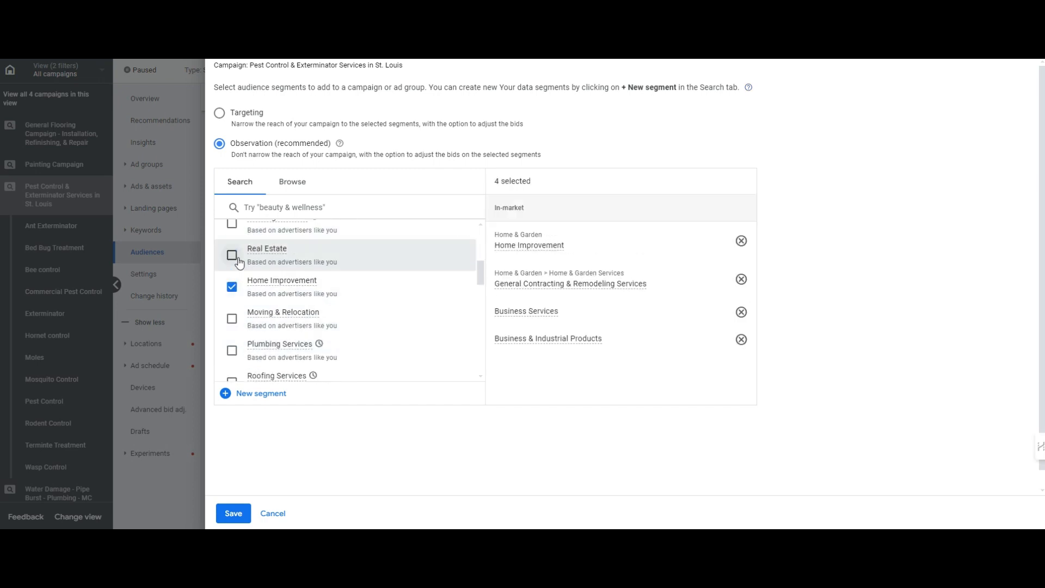
Step: Add the Real Estate, Flooring Services, Home Cleaning Services and Home Inspection Services segments
click(232, 250)
scroll(232, 251, up, 1)
click(232, 240)
scroll(232, 272, up, 2)
click(232, 355)
click(233, 325)
scroll(233, 326, down, 2)
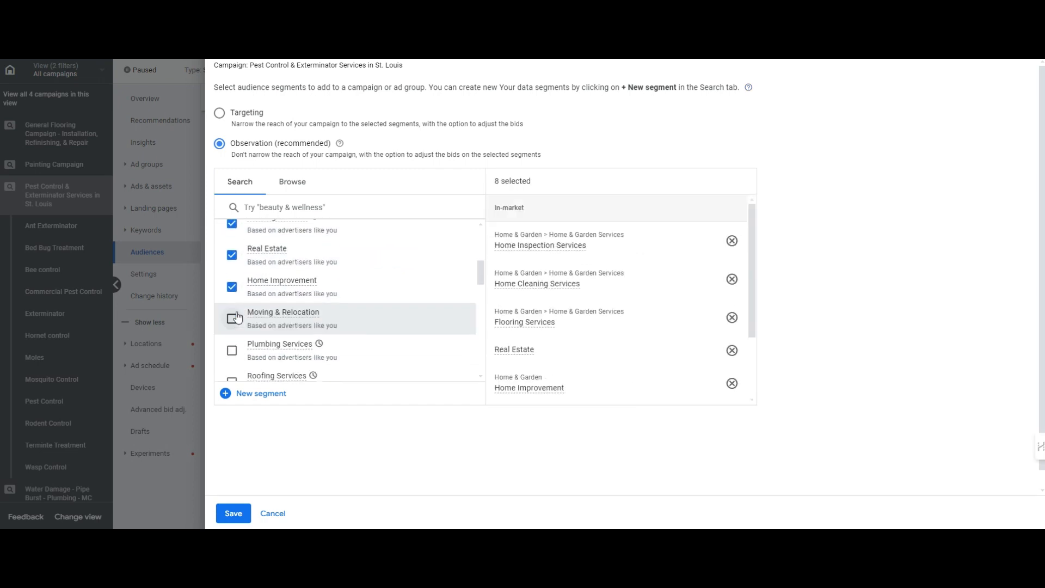
Step: Add the suggested segments from Moving & Relocation through Shoppers, including Plumbing, Roofing and Painting Services, Banks Online and Lifestyles & Hobbies
click(232, 321)
scroll(234, 310, down, 3)
click(232, 249)
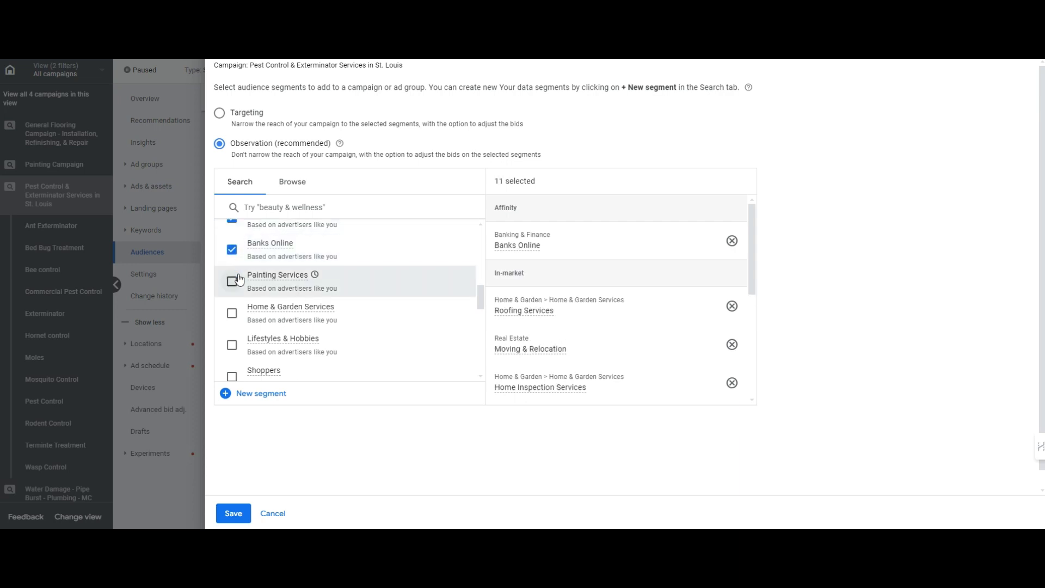
click(232, 281)
click(232, 313)
click(232, 345)
click(232, 377)
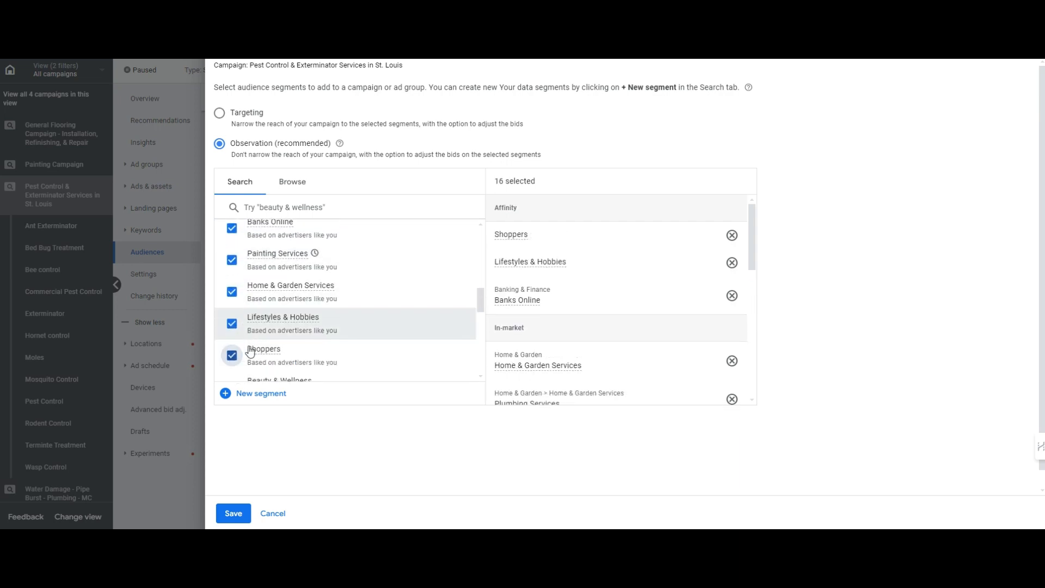
Step: Add the Beauty & Wellness, Home & Garden, Flooring and Rugs & Carpets segments
scroll(234, 311, down, 3)
click(232, 310)
click(232, 278)
click(232, 246)
scroll(245, 250, up, 1)
scroll(245, 300, down, 2)
click(232, 301)
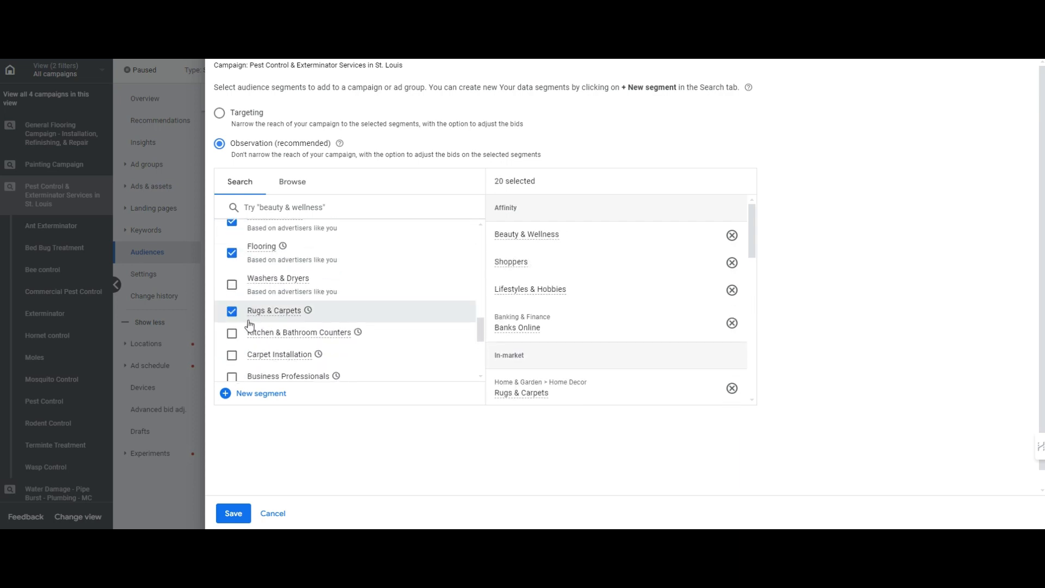
Step: Add the Washers & Dryers, Kitchen & Bathroom Counters, Carpet Installation and Business Professionals segments
click(232, 323)
click(232, 275)
click(232, 345)
click(232, 367)
scroll(238, 357, down, 2)
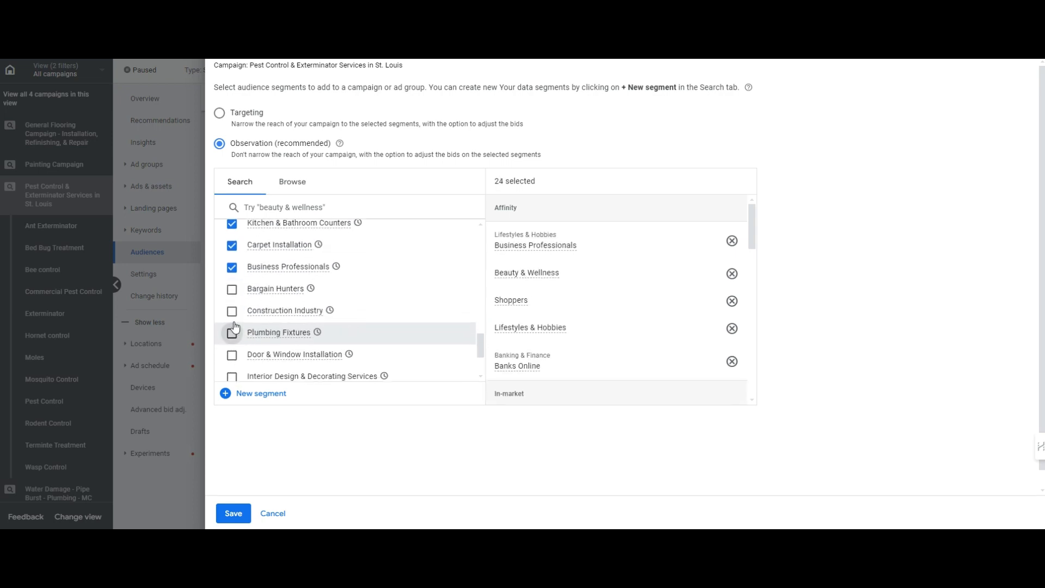
Step: Add the Bargain Hunters, Construction Industry, Plumbing Fixtures, Door & Window Installation and Interior Design & Decorating Services segments
click(232, 310)
click(232, 288)
click(232, 332)
click(232, 354)
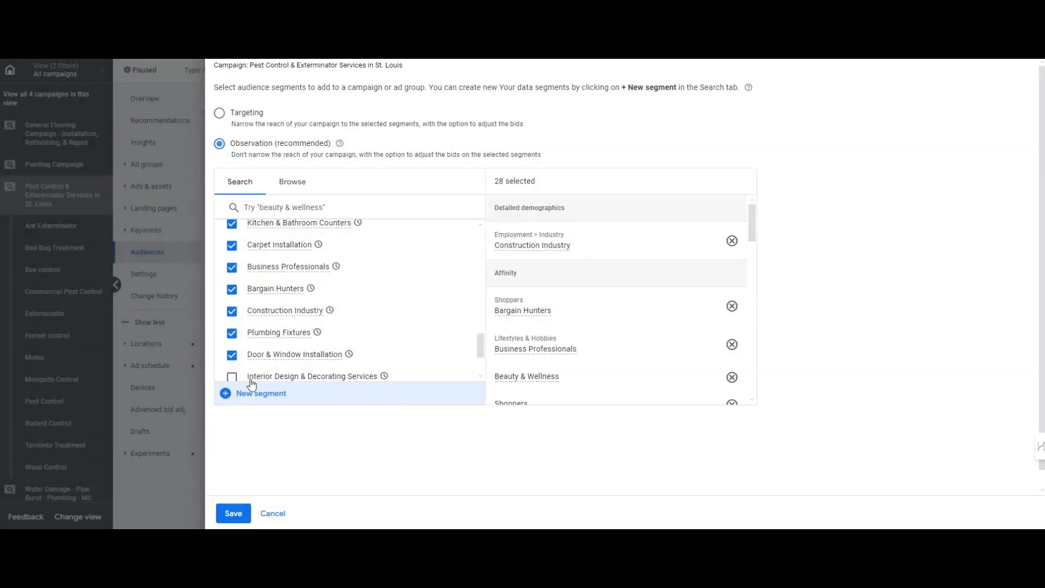
scroll(280, 345, down, 1)
click(273, 368)
Step: Add the Landscape Design, Lawn & Garden Maintenance, Lawn Care & Gardening Supplies and Electrician Services segments
scroll(305, 327, down, 3)
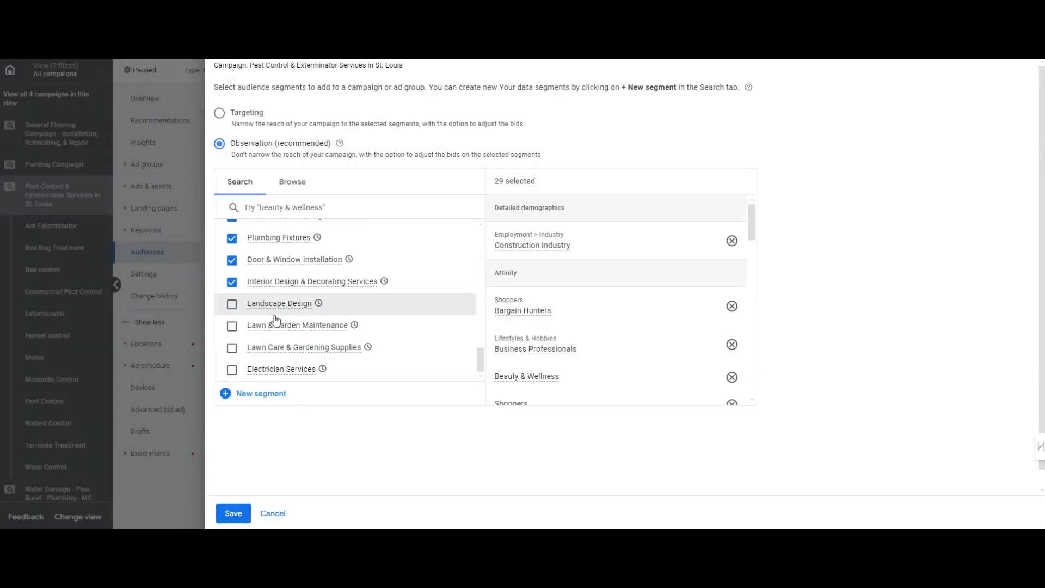
click(279, 304)
click(294, 325)
click(294, 347)
click(274, 366)
scroll(284, 349, down, 1)
Step: Search the segments for "pest control" and add Pest Control Services, Household Cleaning Supplies and one more related in-market segment
scroll(288, 347, up, 8)
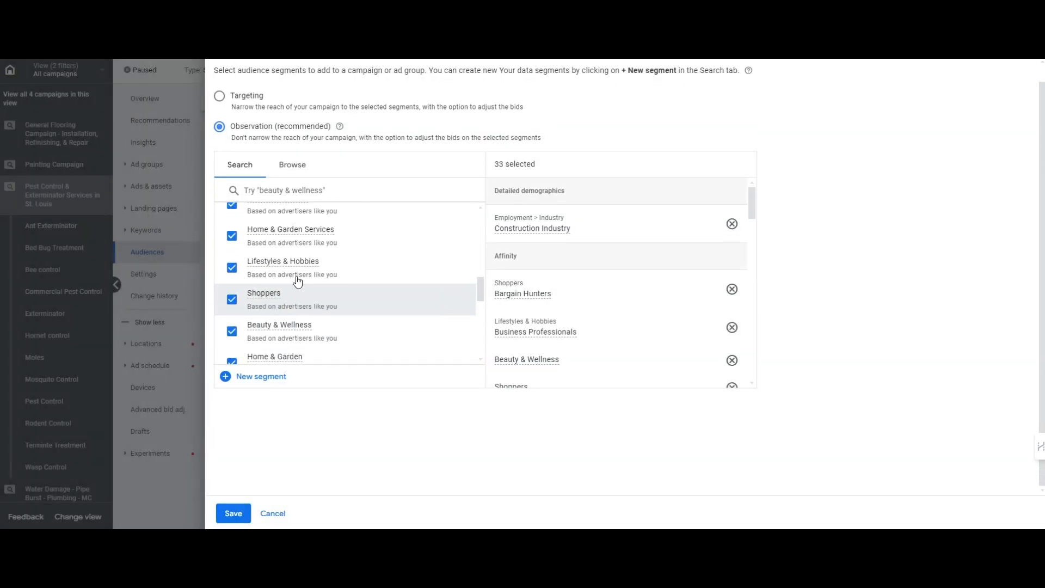
click(287, 195)
text(pest control)
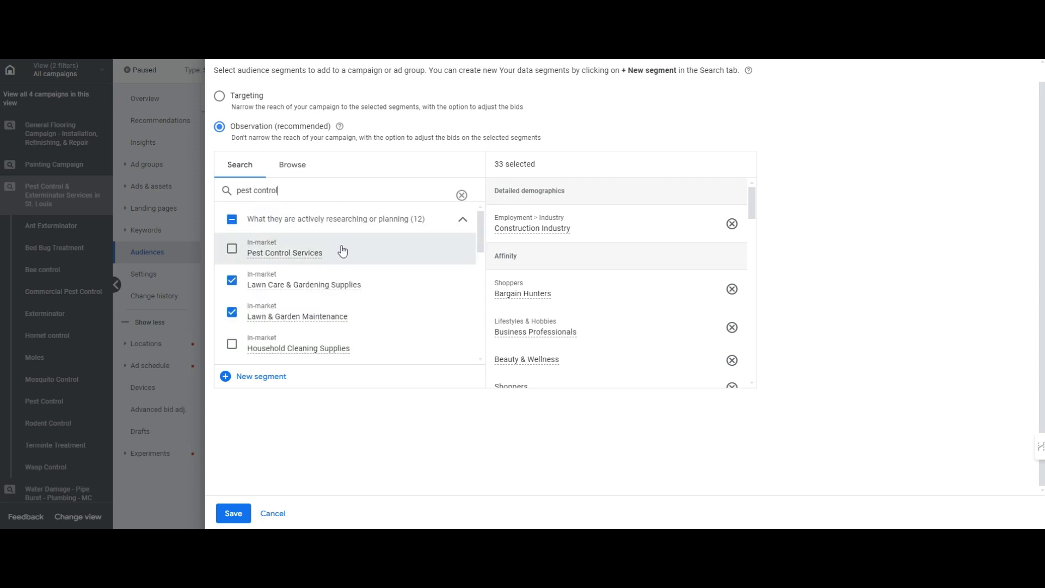
click(342, 251)
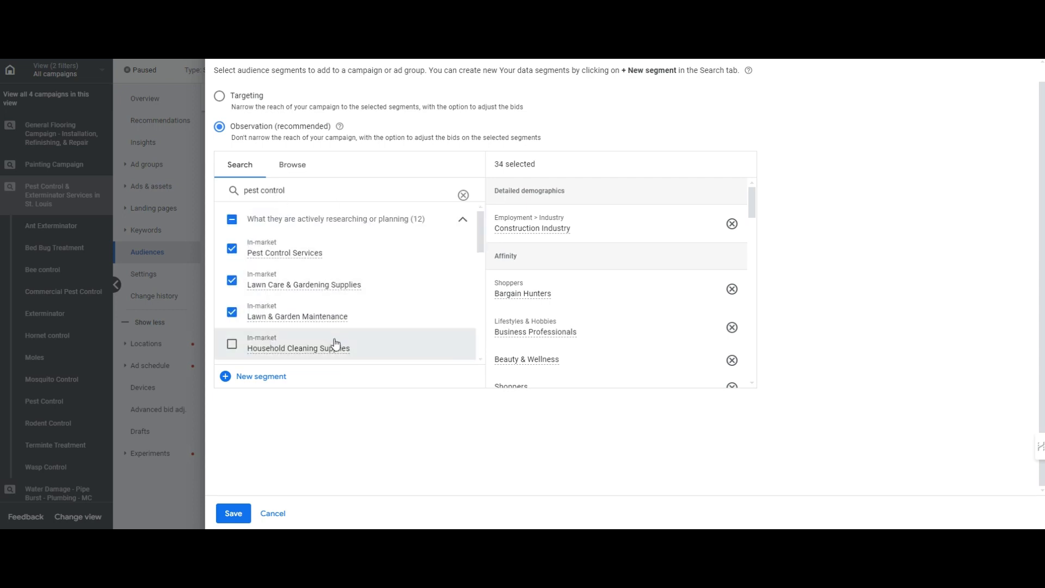
click(334, 345)
scroll(340, 316, down, 3)
click(344, 286)
scroll(347, 282, down, 4)
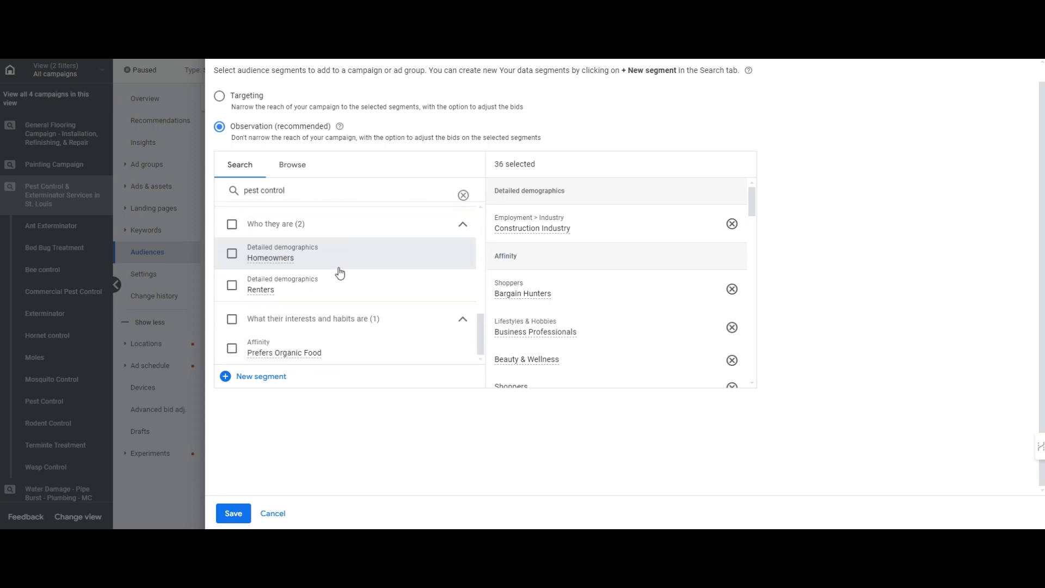
Step: Add Homeowners, Renters and Prefers Organic Food from the "pest control" search results
click(342, 265)
click(342, 290)
click(342, 341)
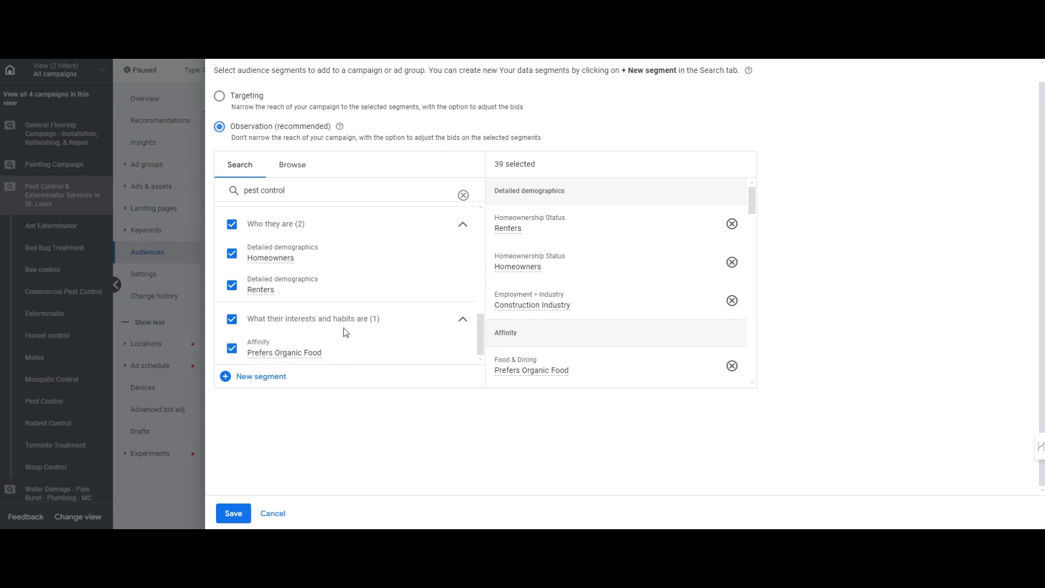
Step: Browse the detailed demographics and add all five parent segments, from Parents of Infants (0-1 years) to Parents of Teens (13-17 years)
click(292, 165)
click(325, 201)
click(376, 218)
click(446, 244)
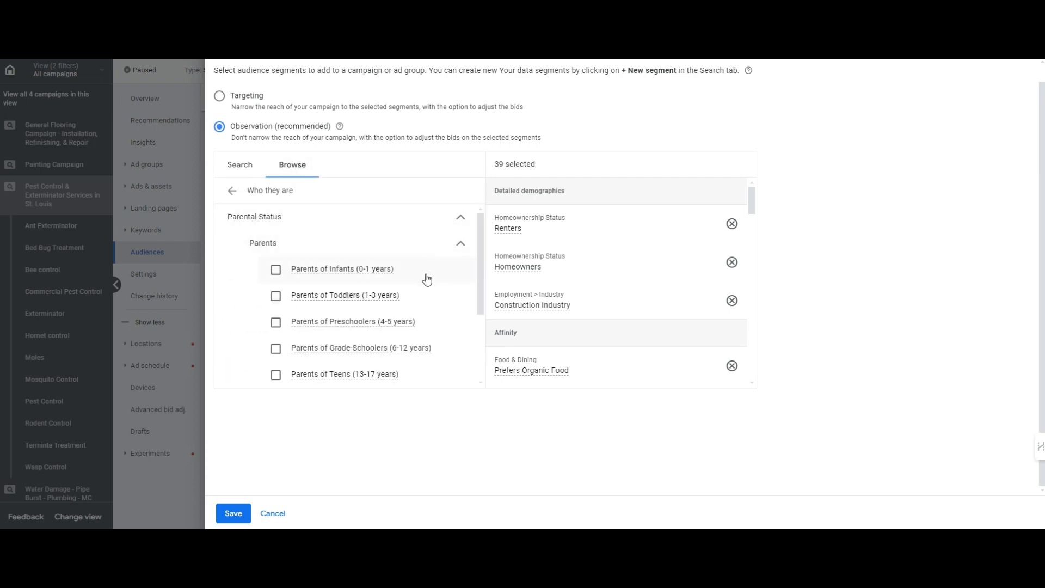
click(384, 275)
click(390, 297)
click(397, 322)
click(389, 347)
click(385, 370)
Step: Add the Single, In a Relationship and Married marital status segments
scroll(390, 337, down, 1)
click(336, 351)
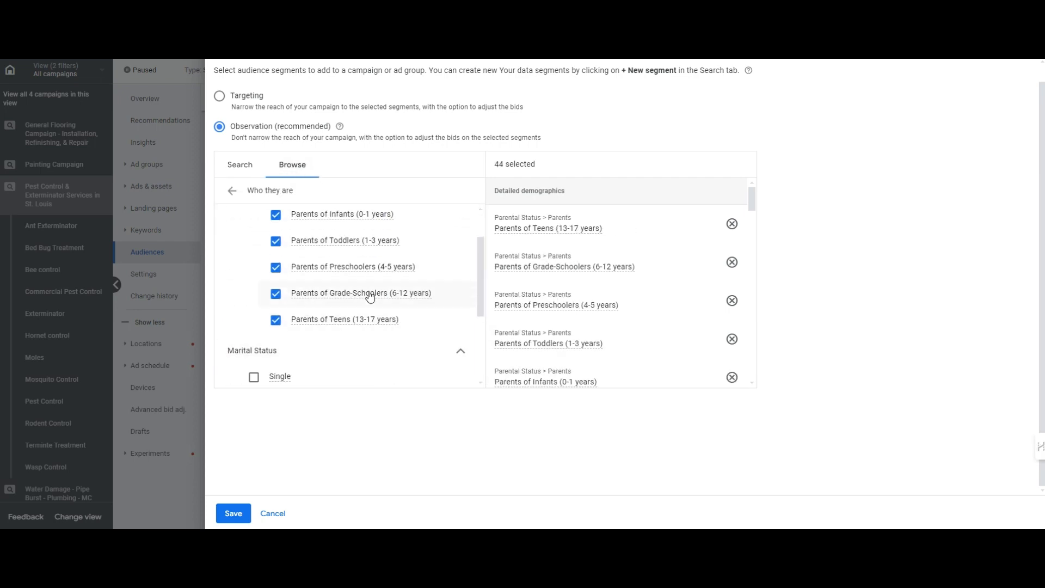
scroll(354, 288, down, 2)
click(327, 267)
click(317, 294)
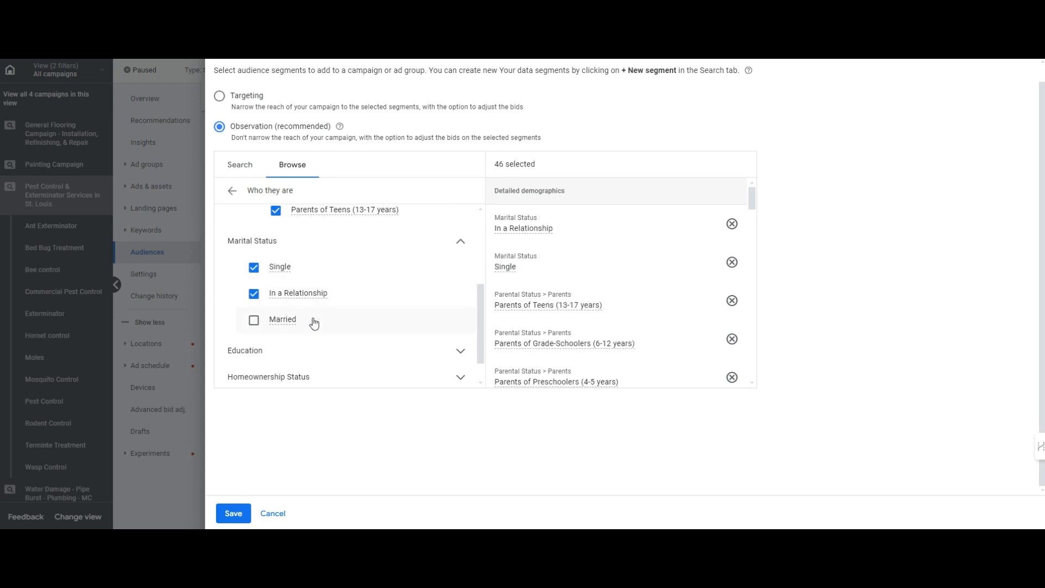
click(310, 320)
Step: Add the education segments Current College Students, High School Graduate, Bachelor's Degree and Advanced Degree
click(390, 350)
scroll(337, 300, down, 1)
click(337, 298)
click(348, 313)
click(362, 337)
click(345, 366)
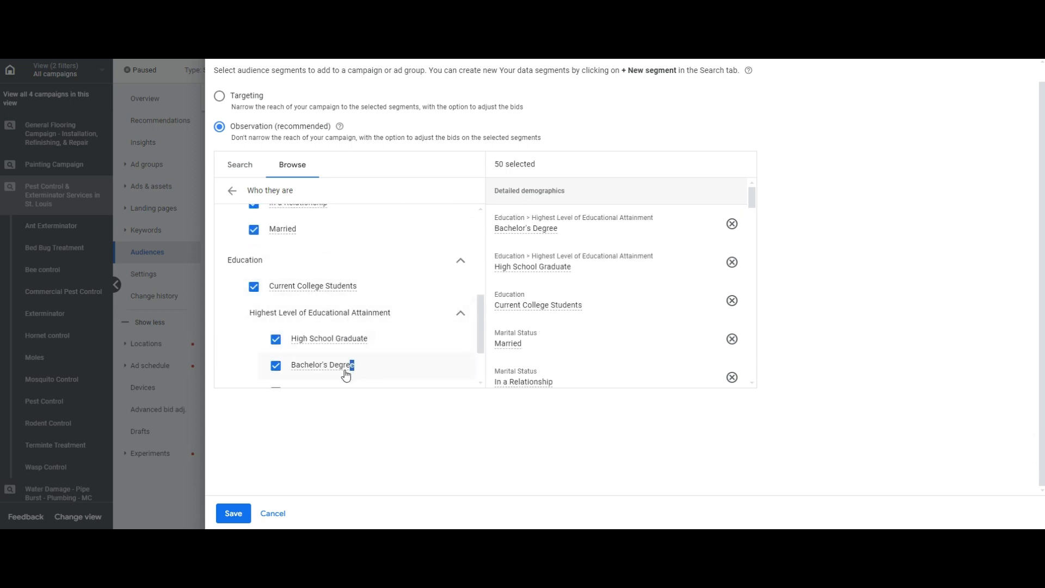
scroll(345, 366, down, 1)
click(390, 312)
scroll(389, 310, down, 1)
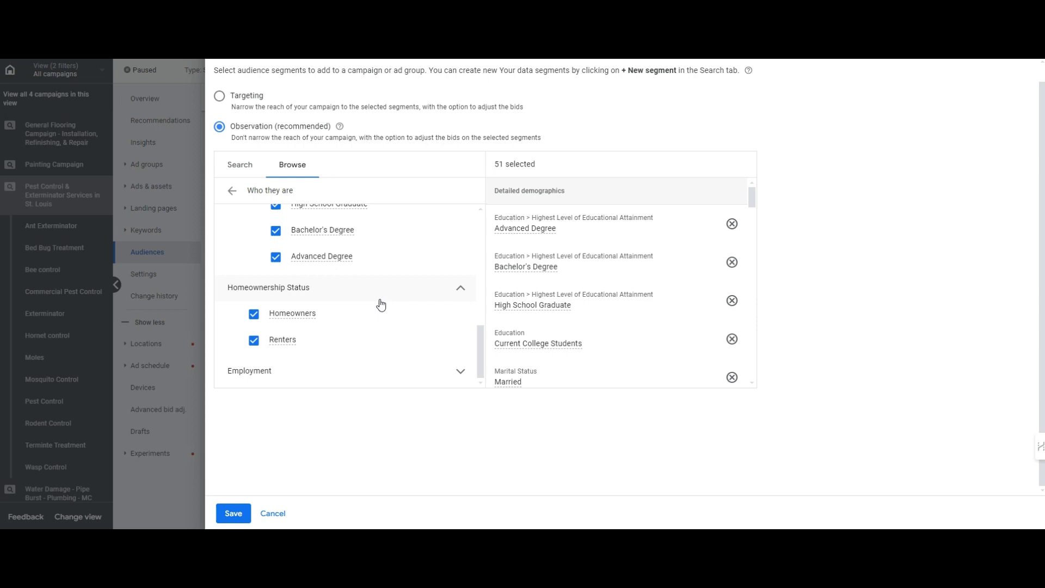
Step: Add the Small, Large and Very Large Employer company size segments under employment
click(366, 367)
scroll(350, 318, down, 2)
scroll(347, 324, down, 1)
click(346, 314)
click(349, 338)
scroll(351, 338, down, 1)
click(350, 338)
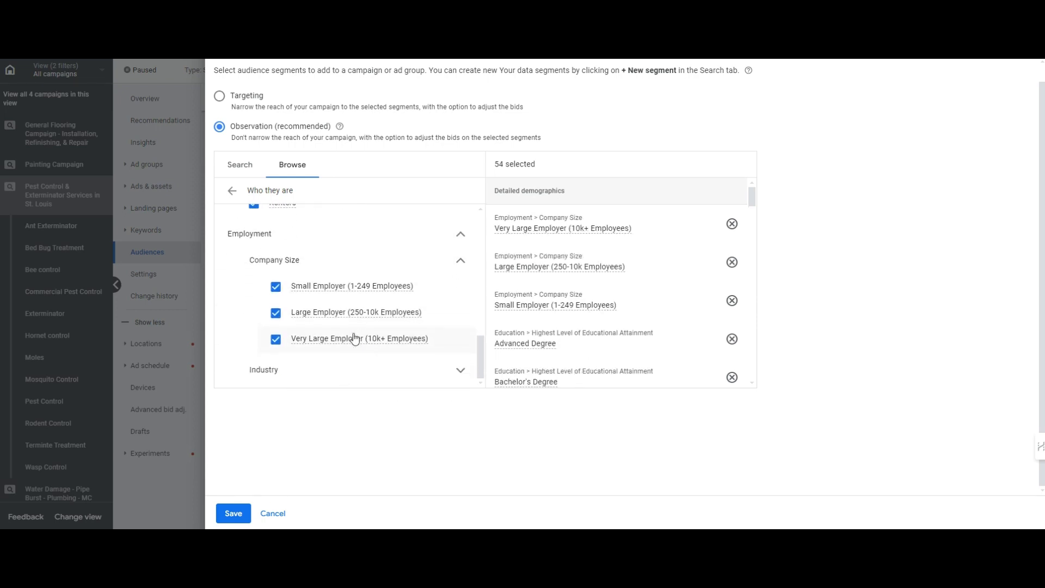
Step: Add the Education, Financial, Healthcare, Hospitality, Manufacturing, Real Estate and Technology industry segments and save the audience selection
scroll(327, 311, down, 4)
click(334, 290)
click(333, 265)
click(334, 238)
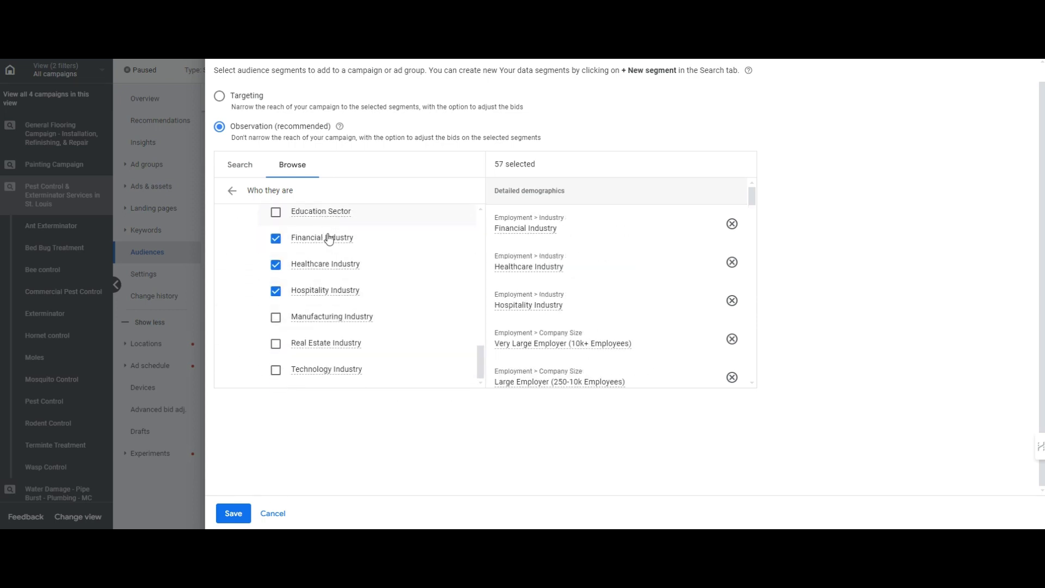
scroll(343, 264, up, 1)
click(343, 264)
scroll(336, 265, down, 1)
click(331, 318)
click(325, 343)
click(320, 363)
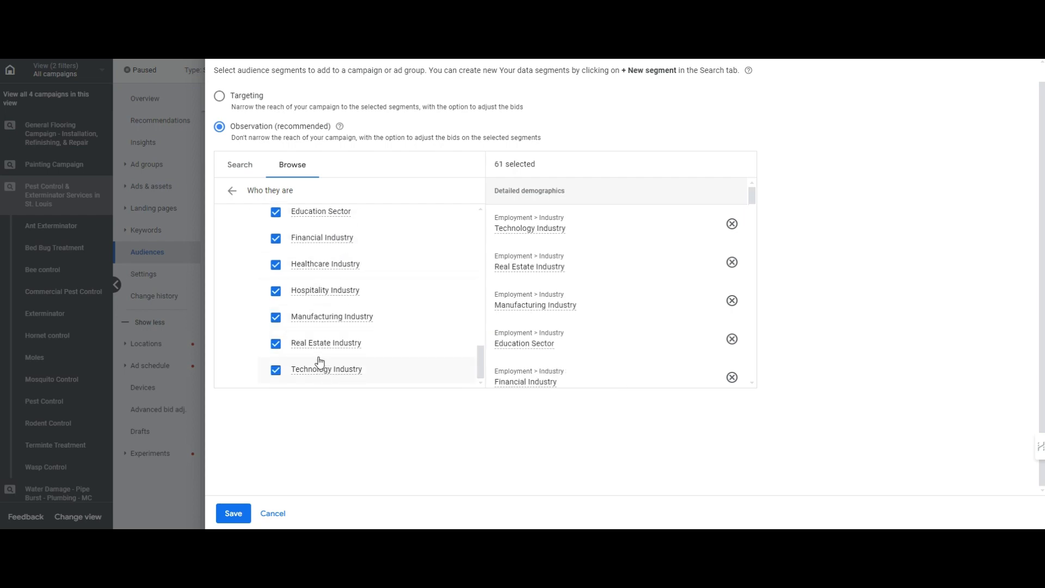
click(234, 513)
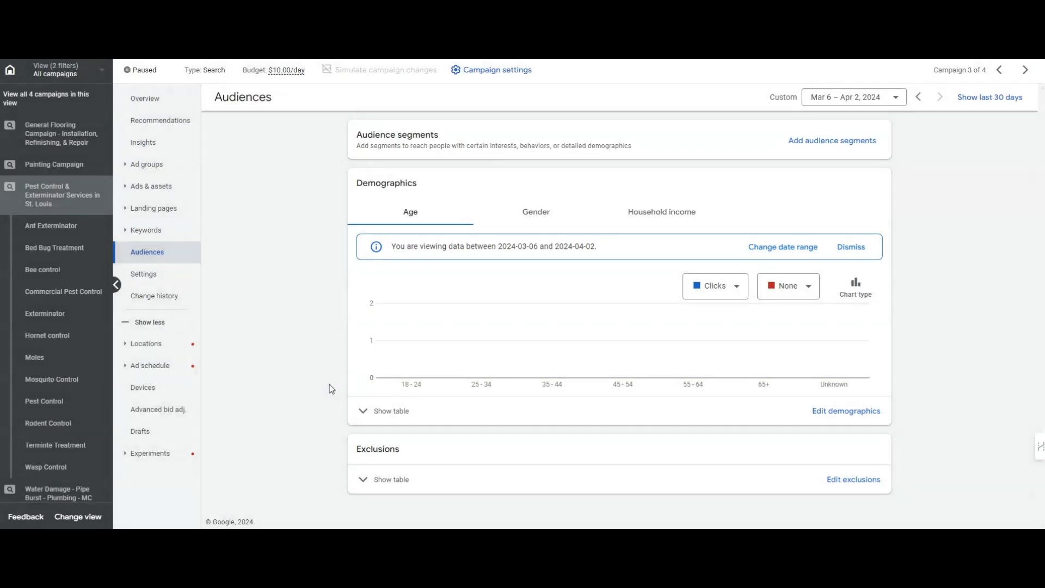
Step: Expand the audience segments table and examine its clicks, impressions, conversion rate and cost per conversion columns
click(385, 306)
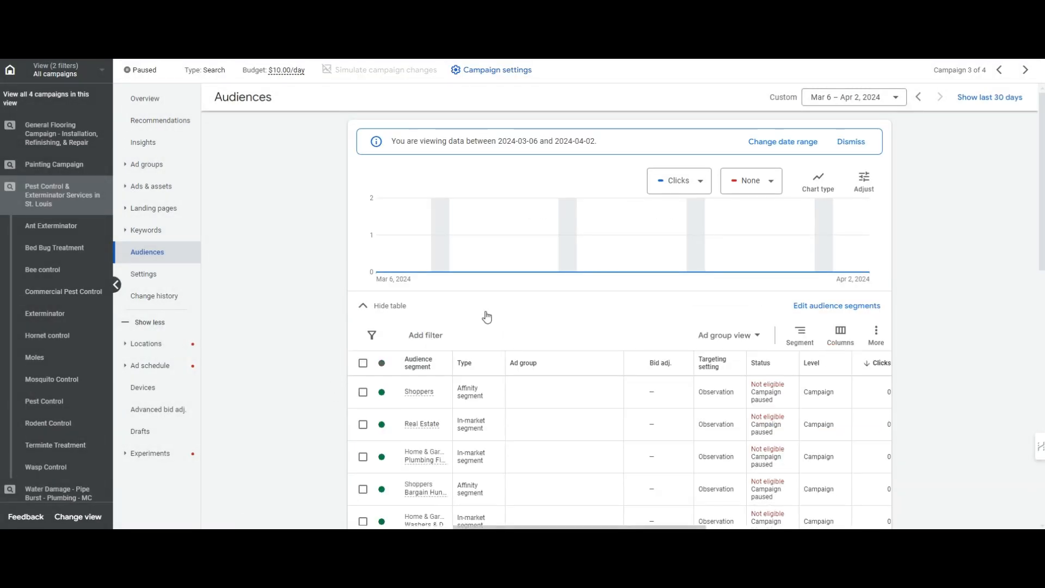
scroll(487, 314, down, 3)
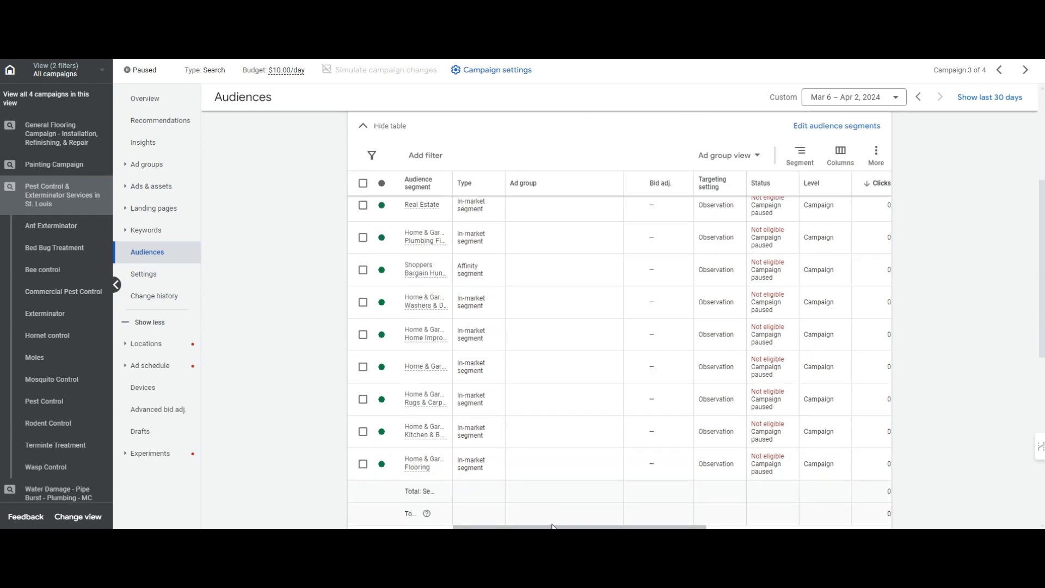
drag(552, 527, 668, 527)
drag(676, 211, 746, 211)
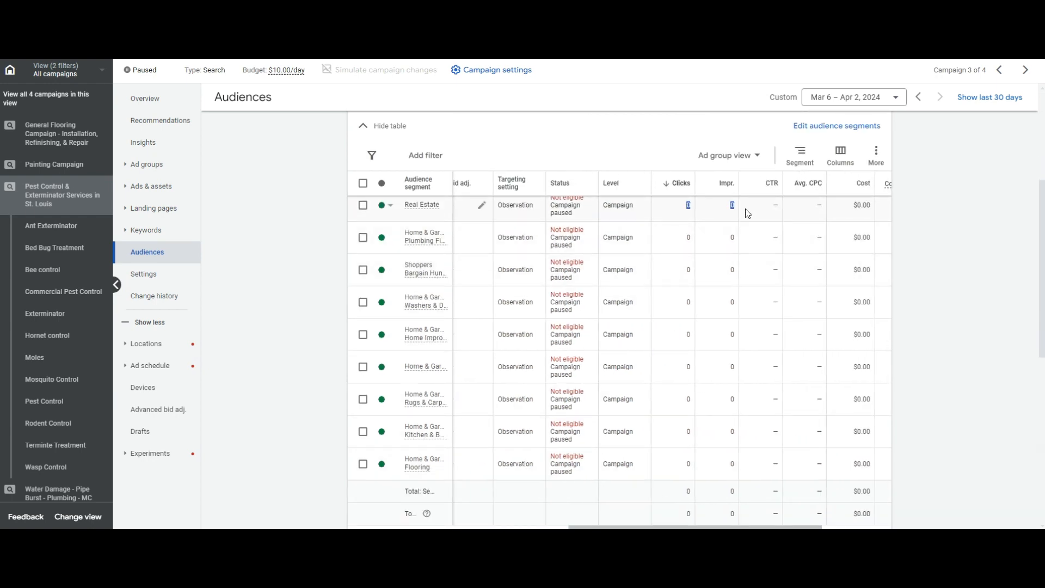
drag(714, 527, 766, 527)
drag(710, 201, 741, 202)
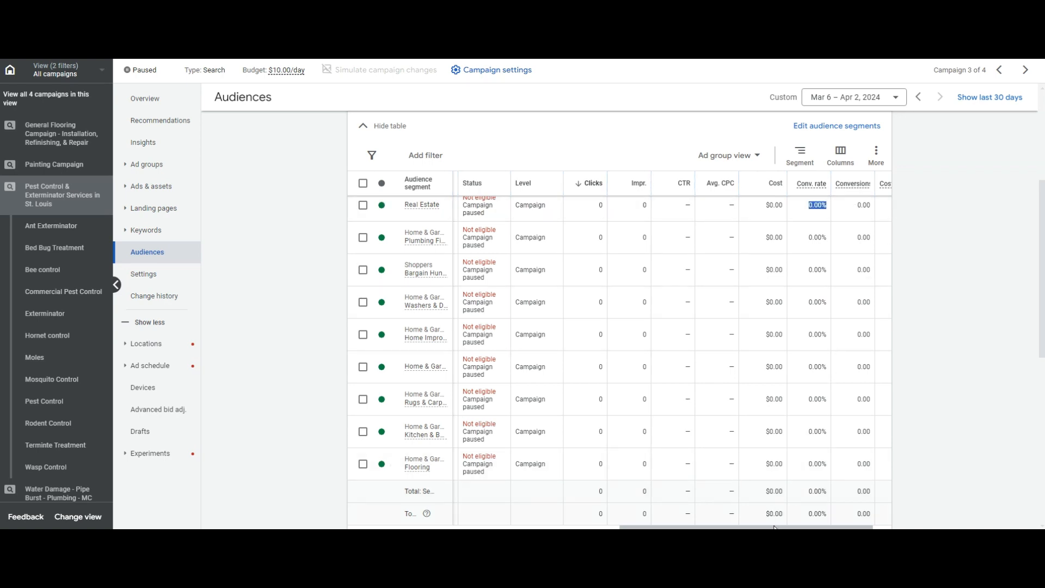
drag(775, 527, 804, 528)
drag(880, 204, 868, 204)
click(871, 206)
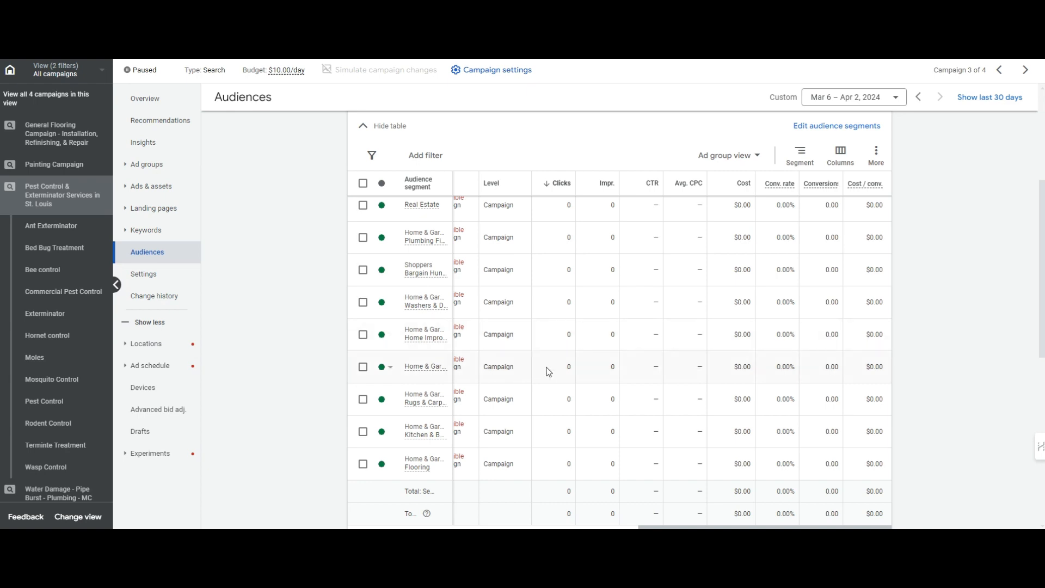
Step: Examine the added audience segments' types, targeting settings, status and performance columns, along with the demographics section below the table
scroll(643, 385, up, 3)
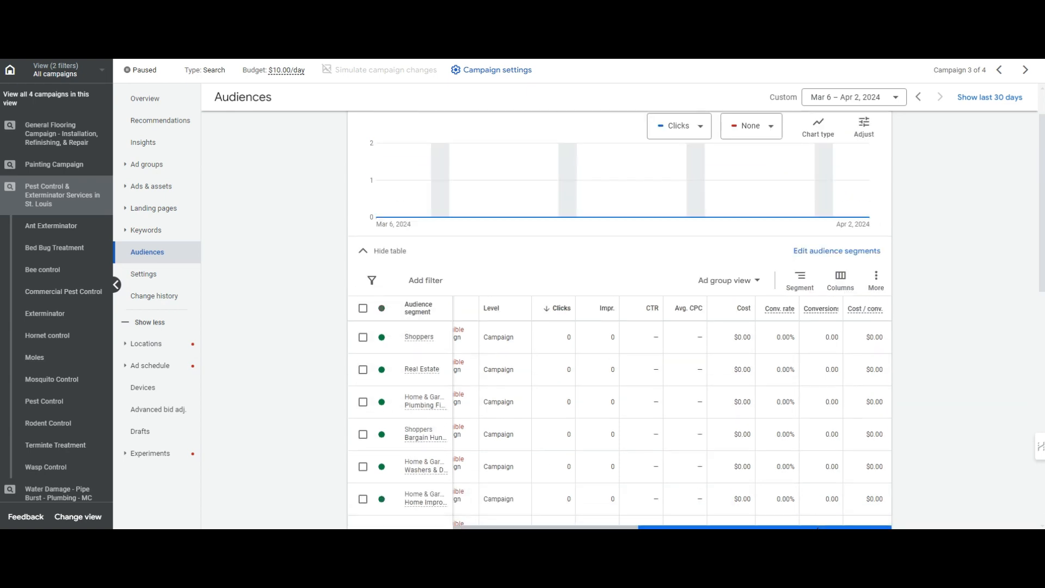
scroll(543, 402, left, 8)
scroll(543, 402, down, 2)
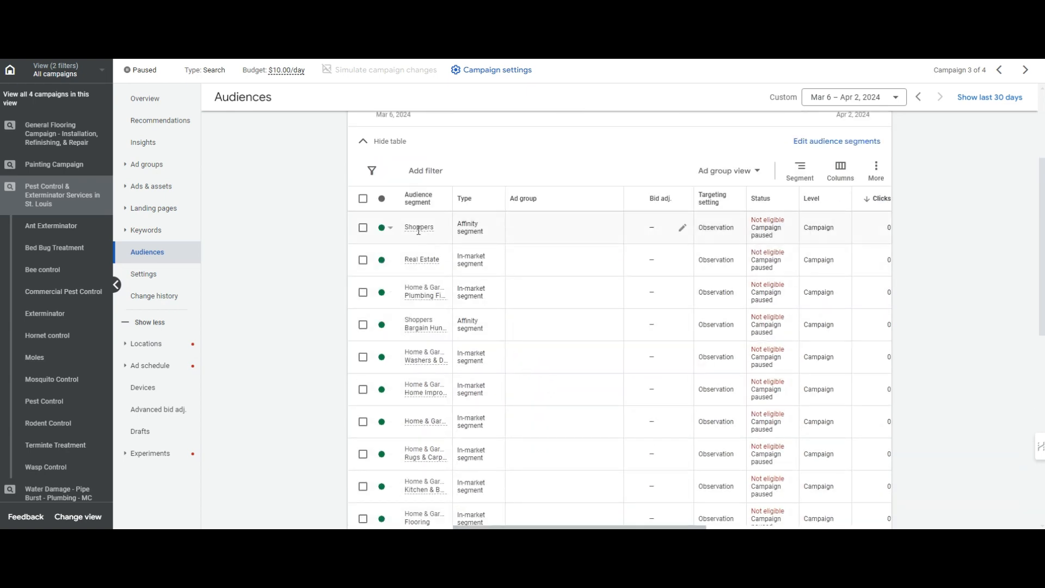
mouse_move(418, 228)
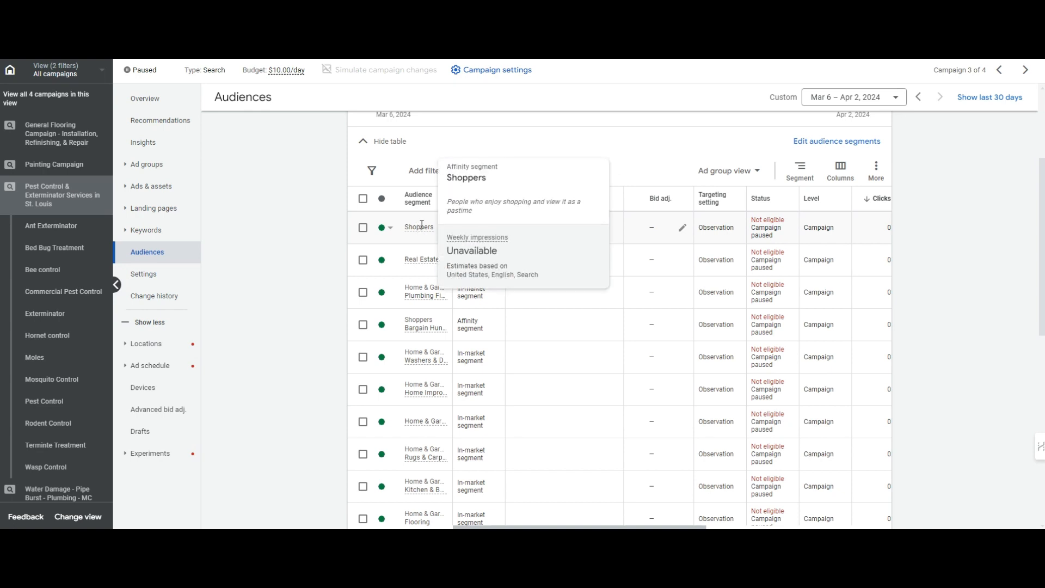
scroll(683, 512, right, 5)
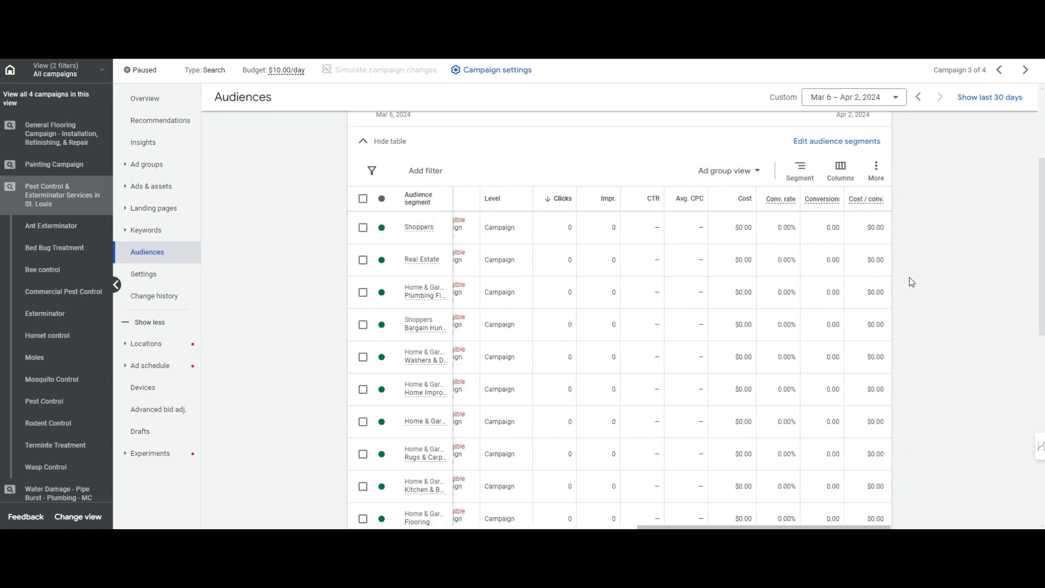
drag(899, 224, 854, 253)
click(835, 305)
scroll(493, 503, left, 5)
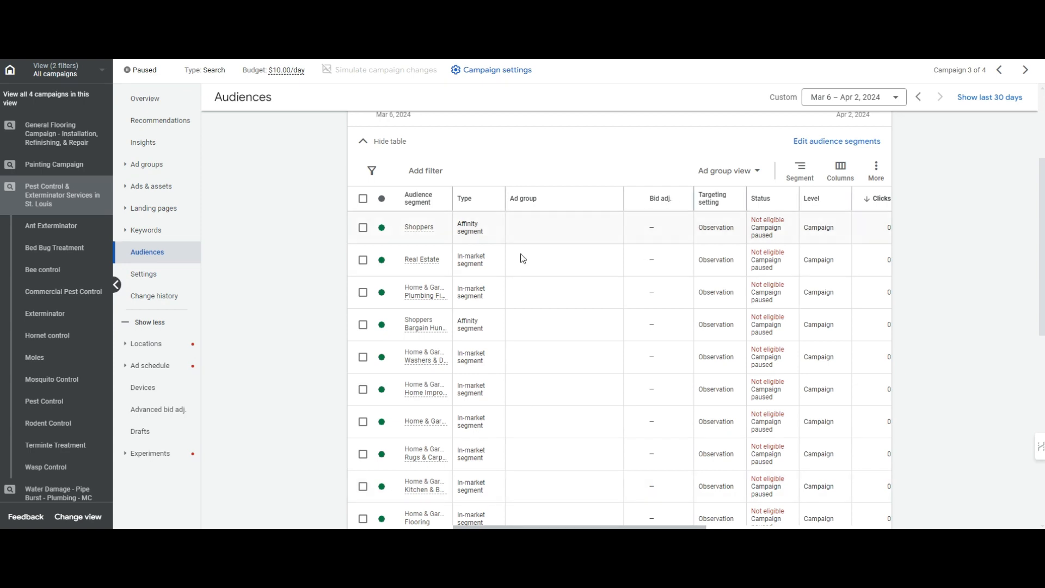
scroll(512, 428, down, 1)
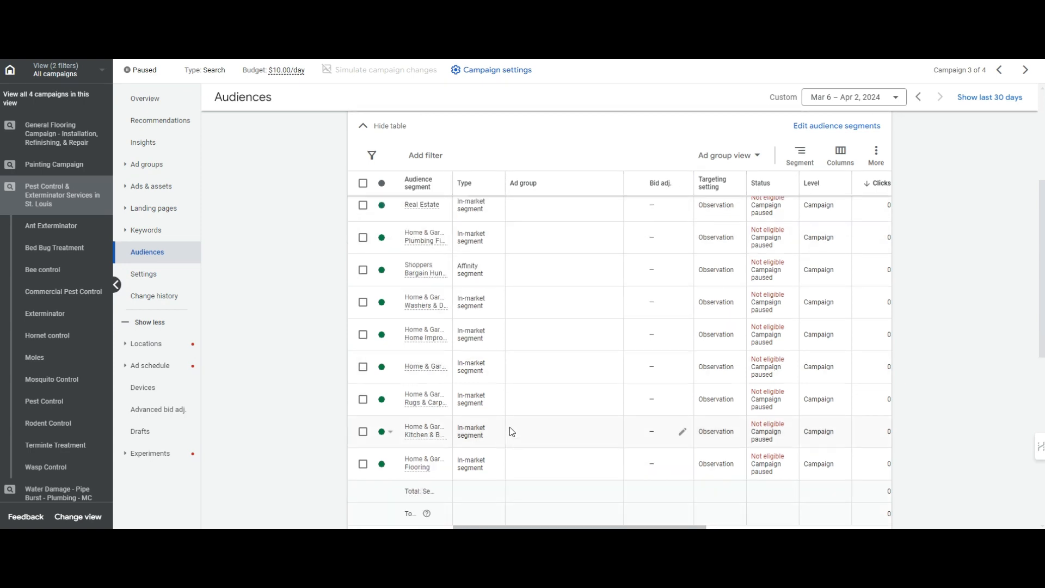
scroll(509, 427, down, 5)
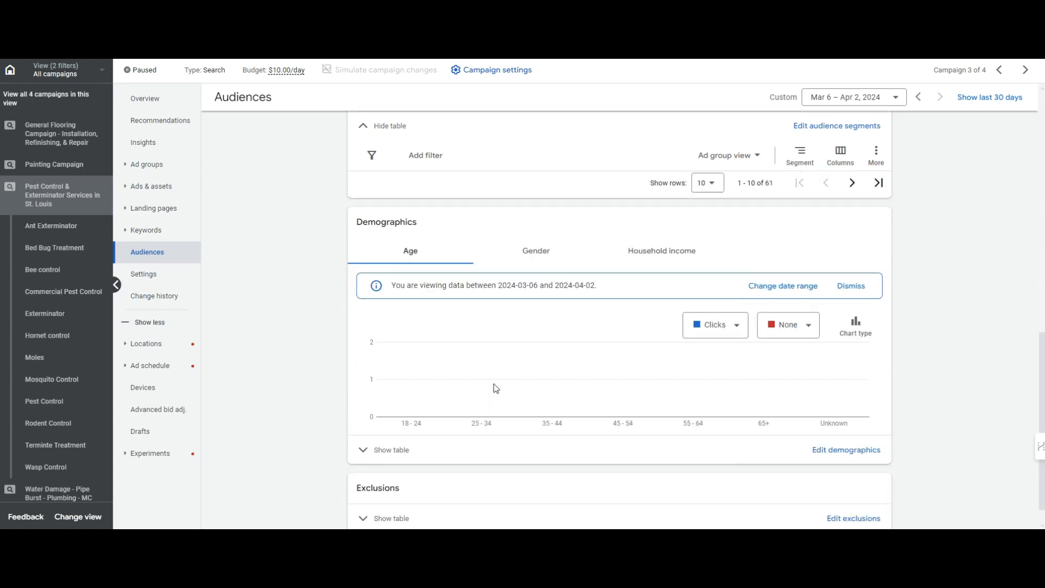
scroll(708, 338, up, 4)
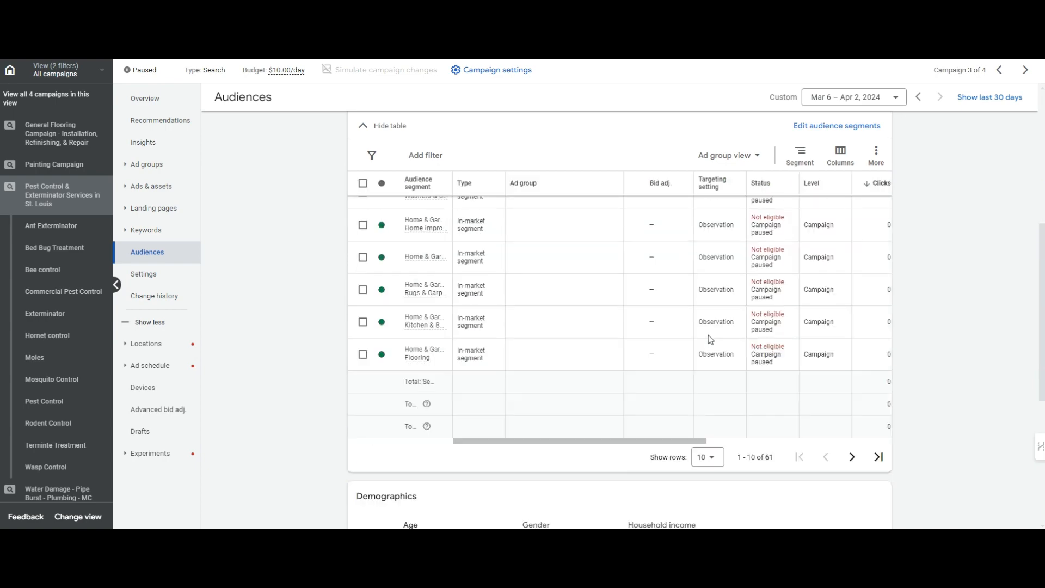
scroll(721, 414, up, 3)
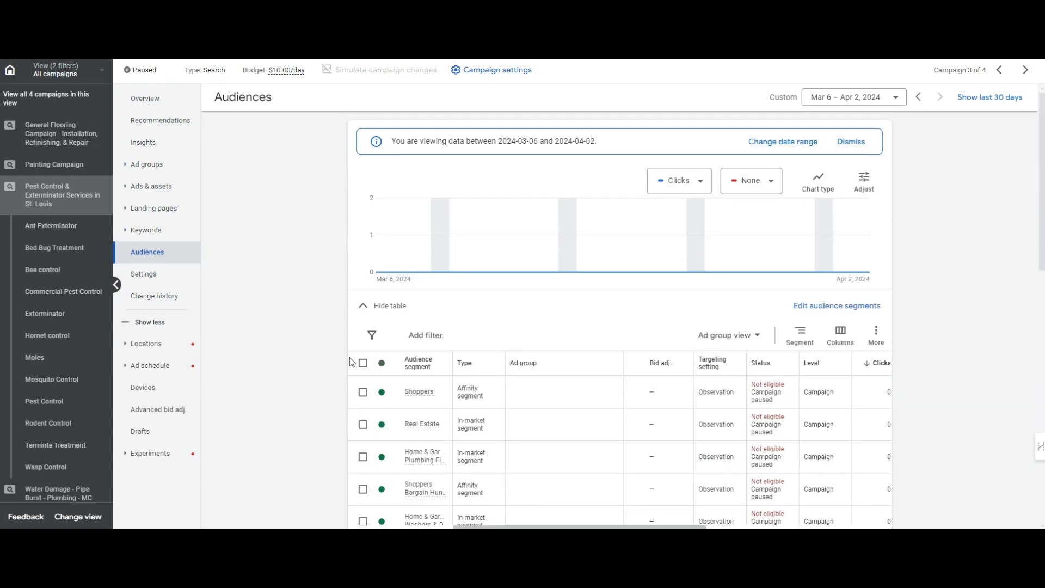
click(362, 362)
click(443, 334)
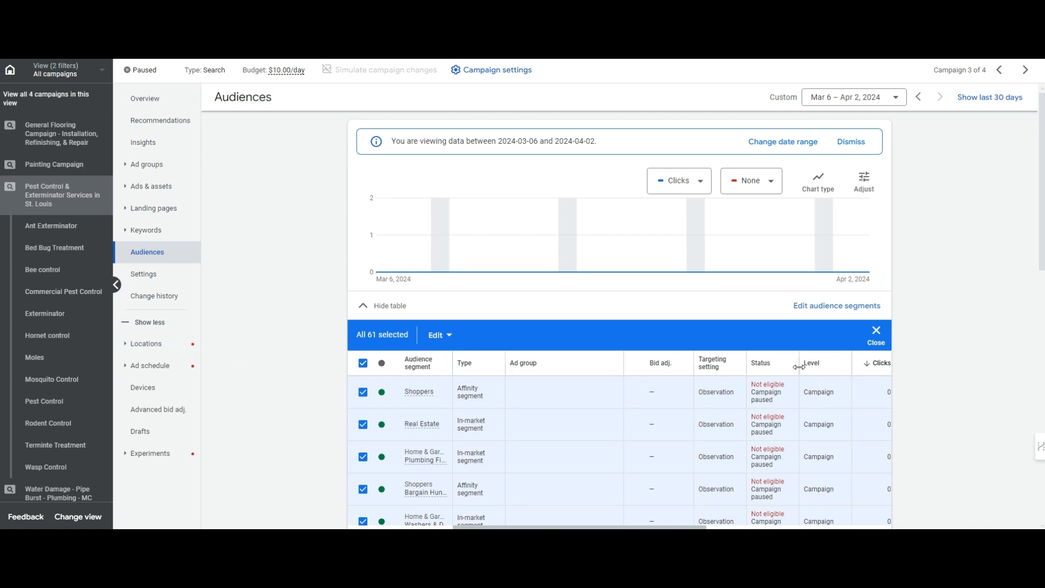
click(877, 332)
Step: Set the campaign's device bid adjustment for Computers to a 50% decrease and save it
scroll(338, 349, down, 3)
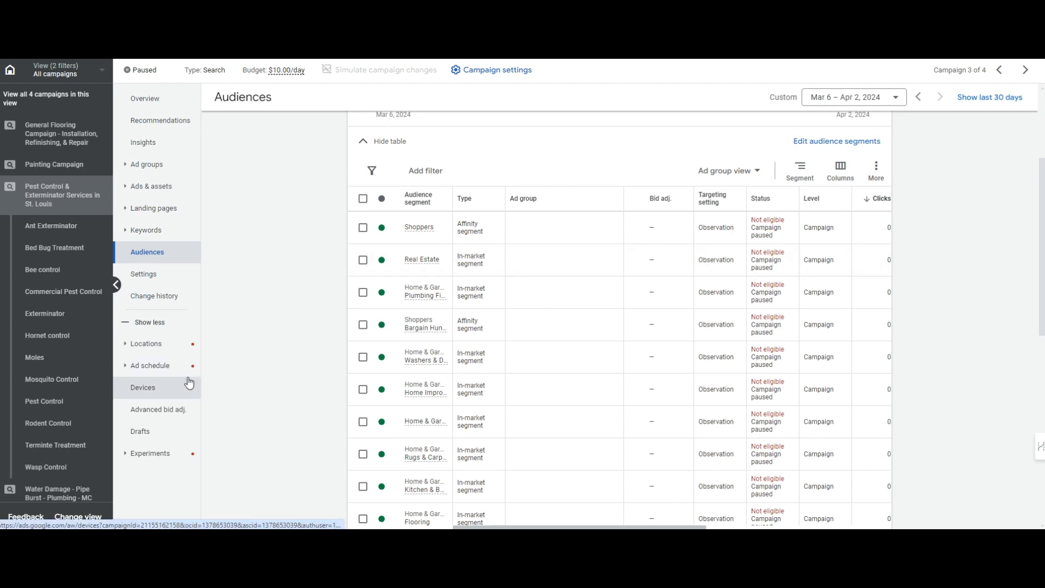
scroll(462, 324, down, 7)
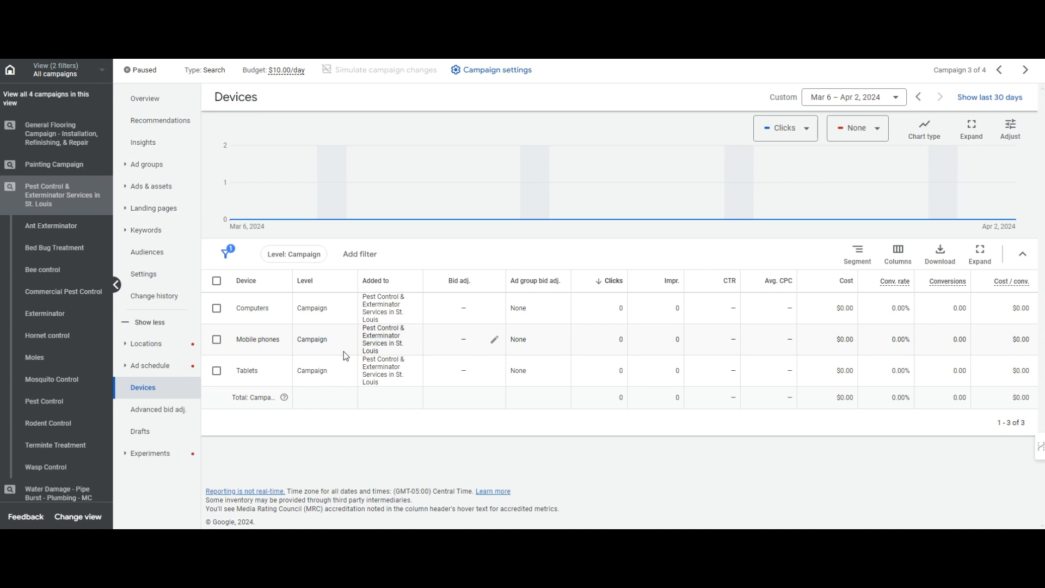
click(494, 308)
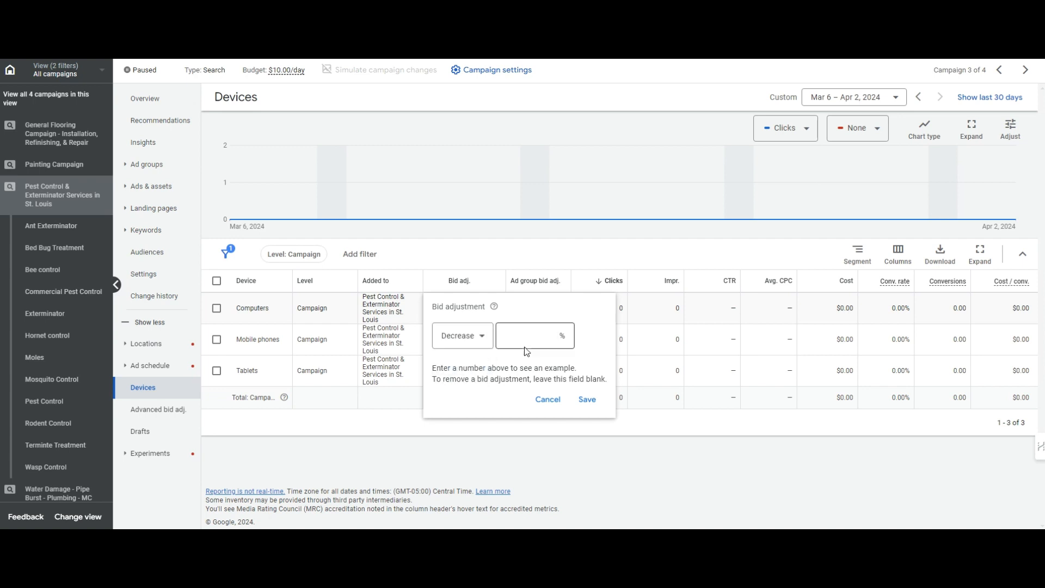
click(527, 348)
text(50)
key(Return)
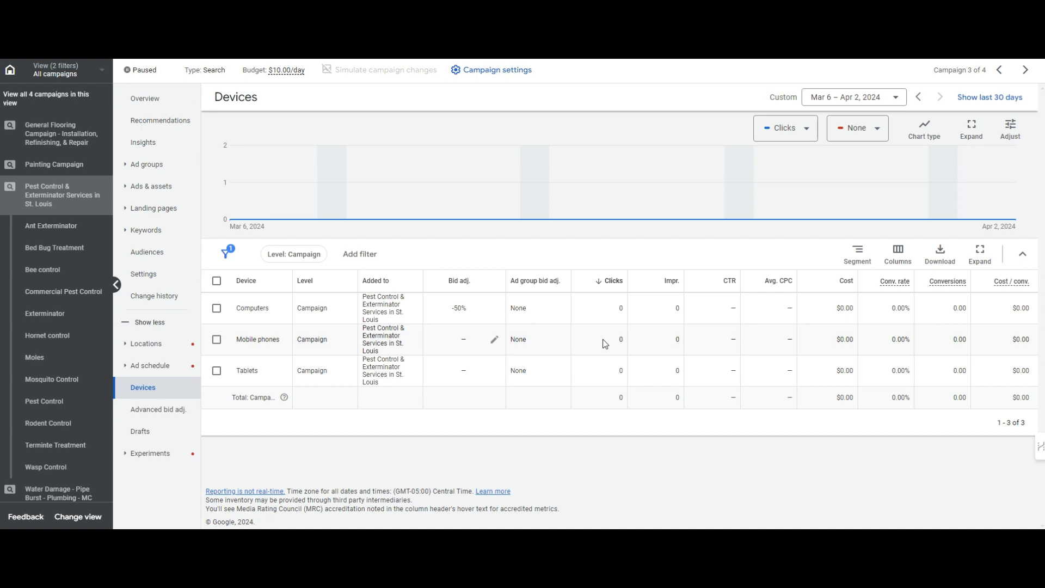
triple_click(289, 341)
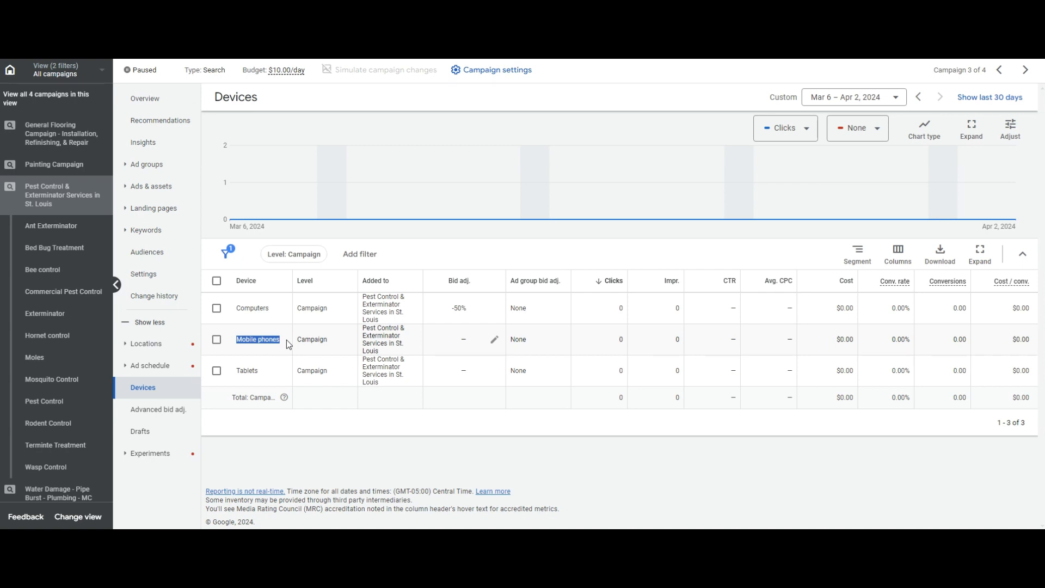
drag(289, 339, 272, 339)
click(275, 339)
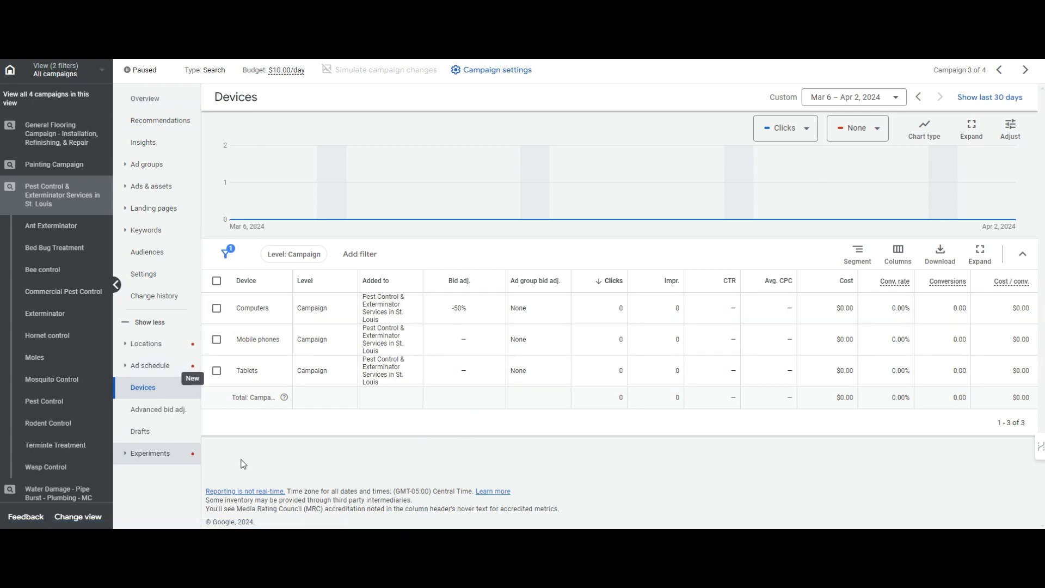
click(500, 318)
click(548, 399)
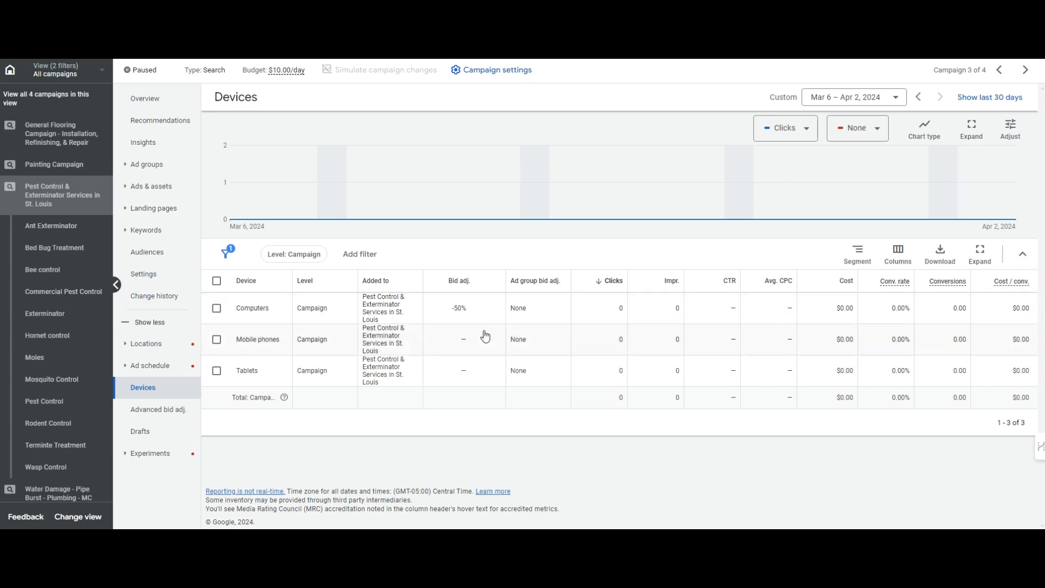
click(487, 320)
click(554, 399)
click(147, 230)
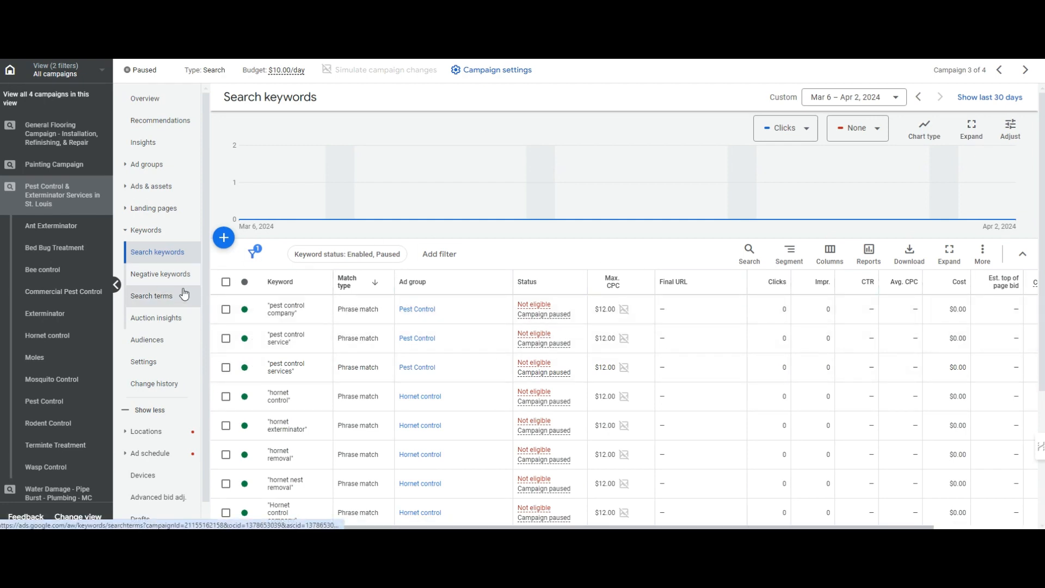
click(173, 368)
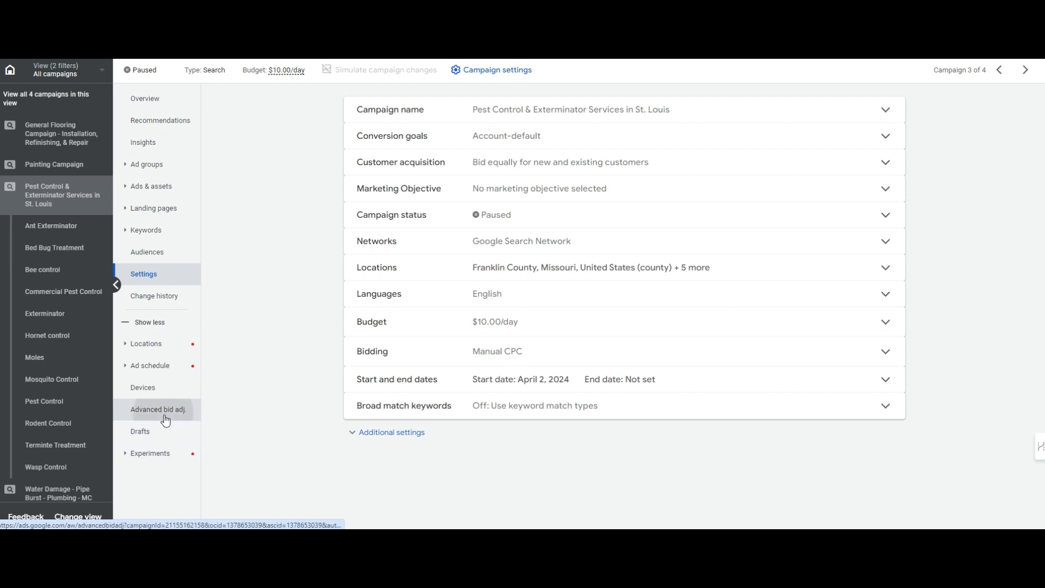
click(167, 421)
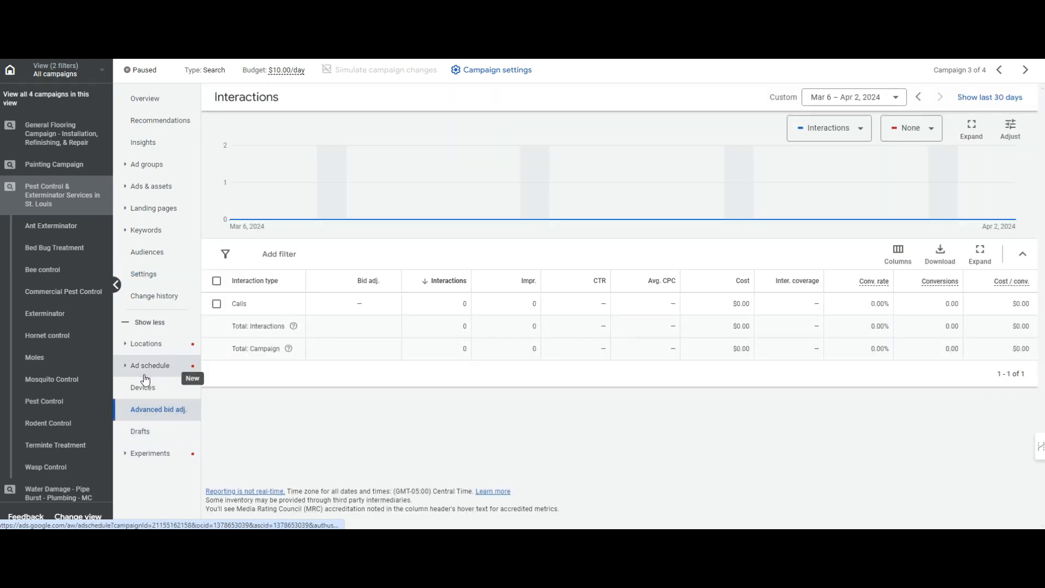
Step: Look through the campaign's assets, filtering by business name, business logo and sitelink
click(137, 186)
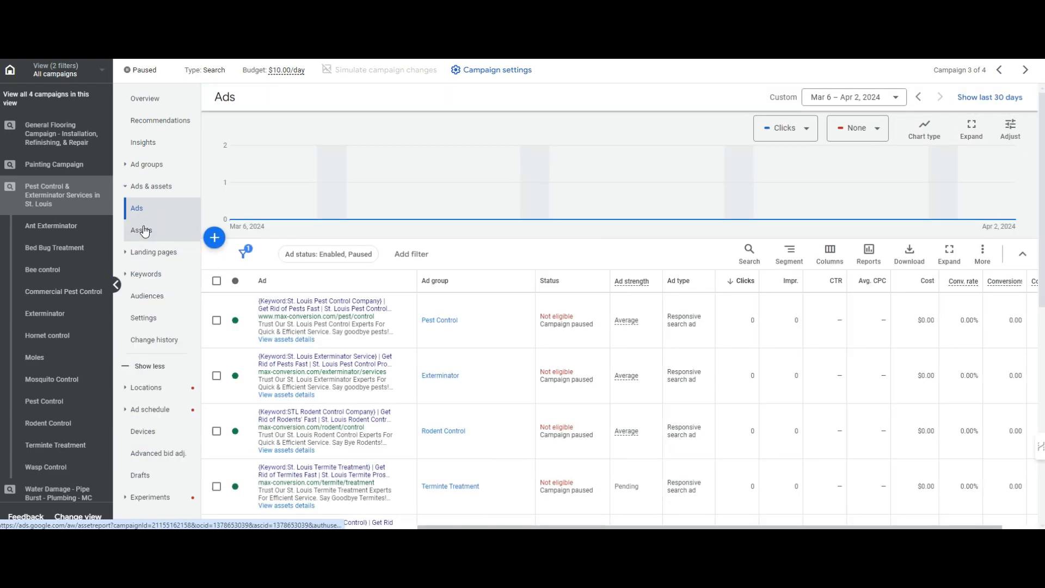
click(143, 231)
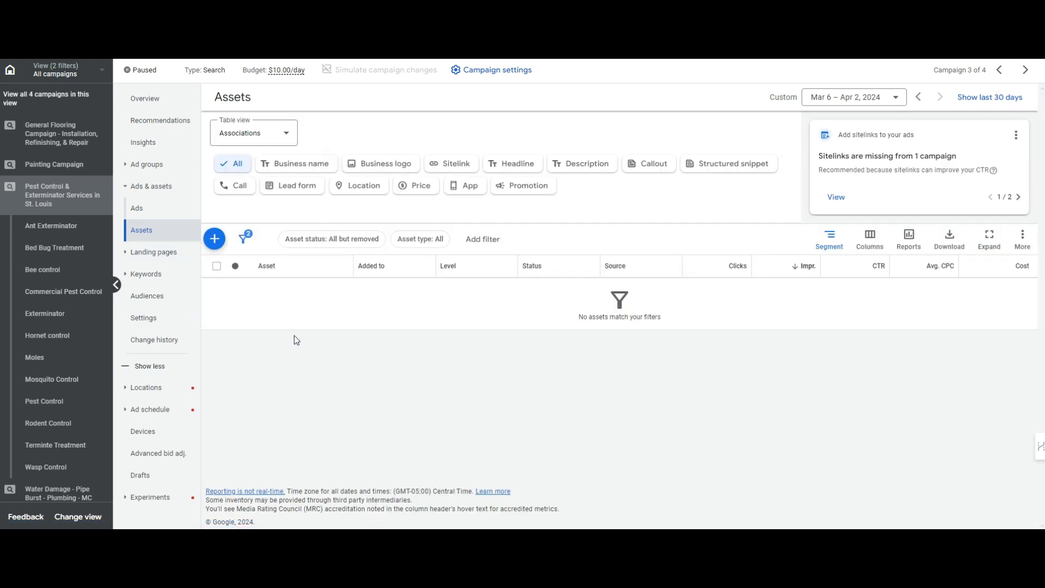
click(321, 166)
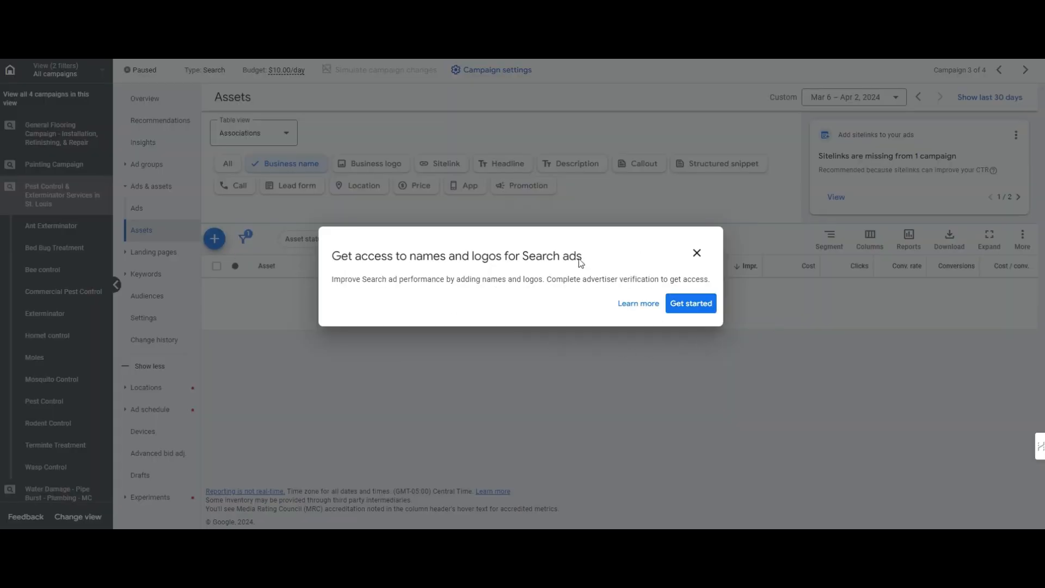
drag(411, 280, 643, 283)
click(697, 252)
click(401, 165)
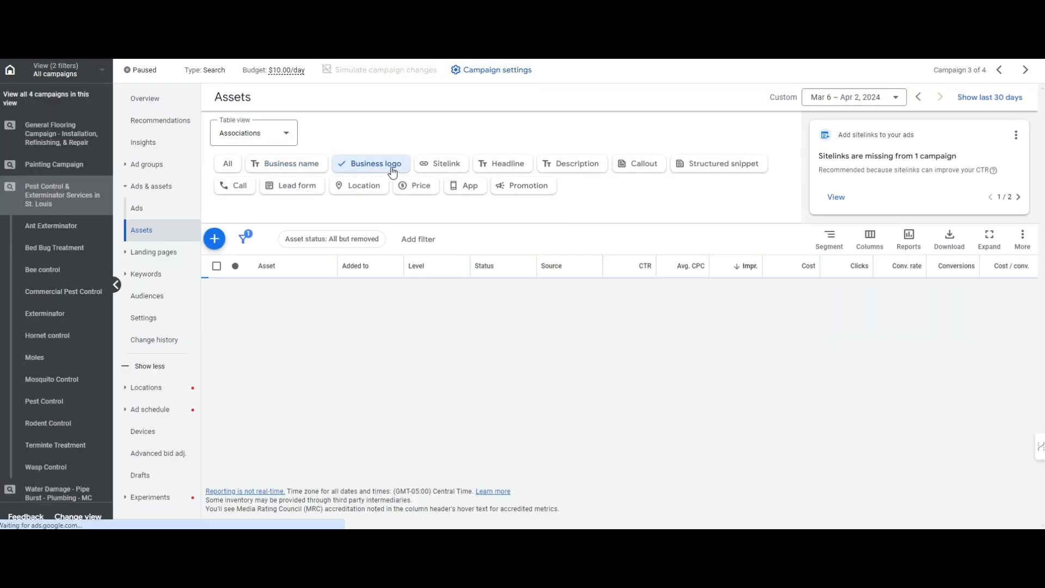
click(442, 165)
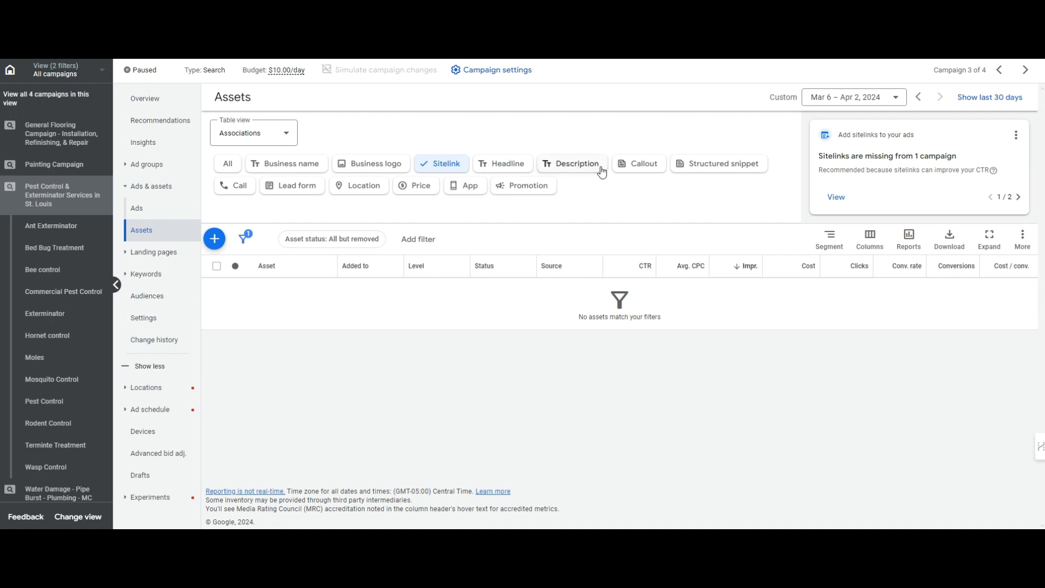
Step: Start a new callout asset for the campaign and enter "Best In St. Louis" as callout text 1
click(640, 169)
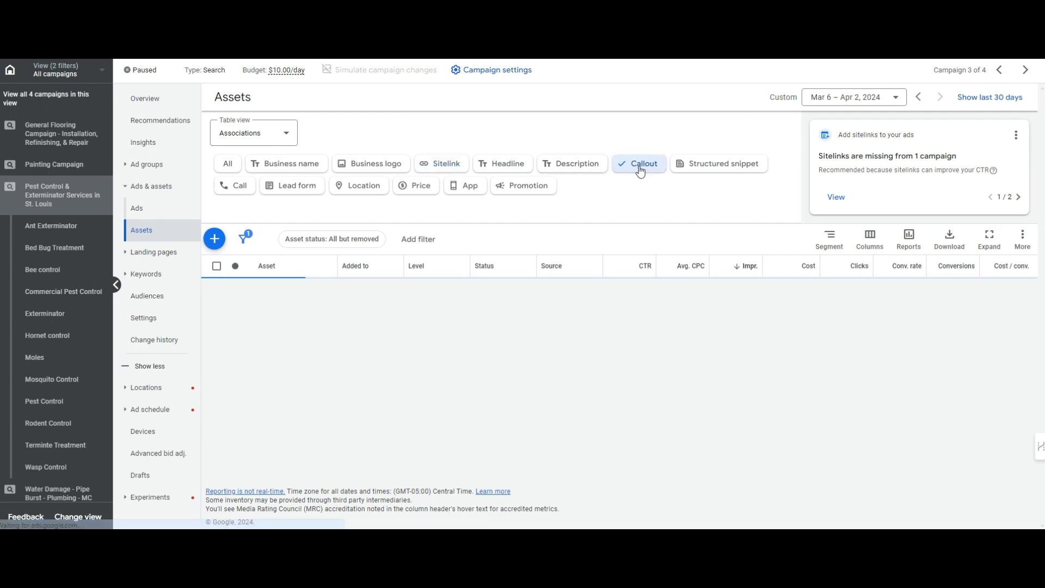
click(217, 245)
click(282, 196)
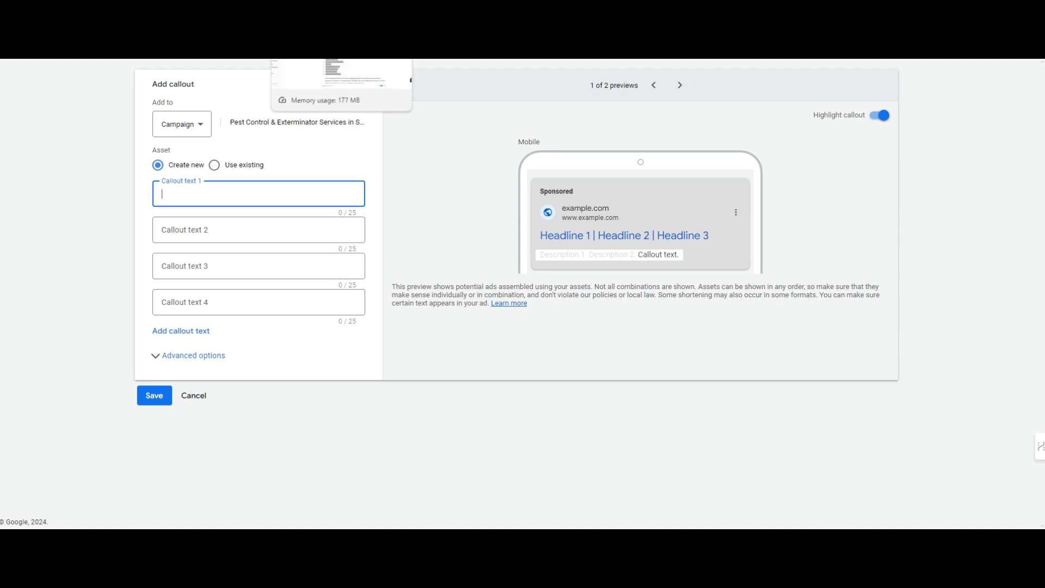
text(B)
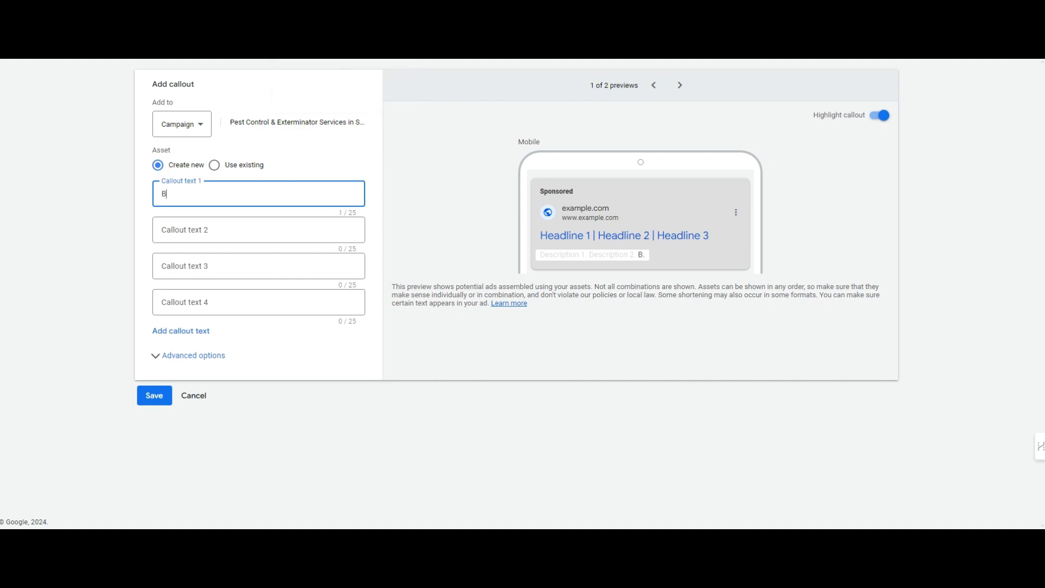
text(est In St. Louis)
key(Tab)
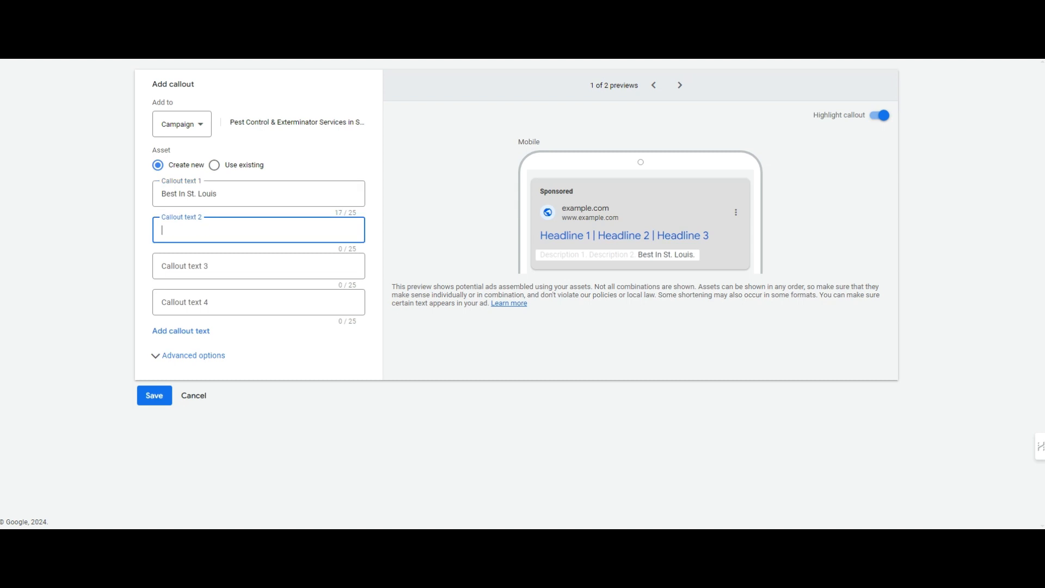
Step: Enter "Voted #1 Pest Control STL" as callout text 2 and "Get A Free Estimate" as callout text 4
text(Voted #1 Pest)
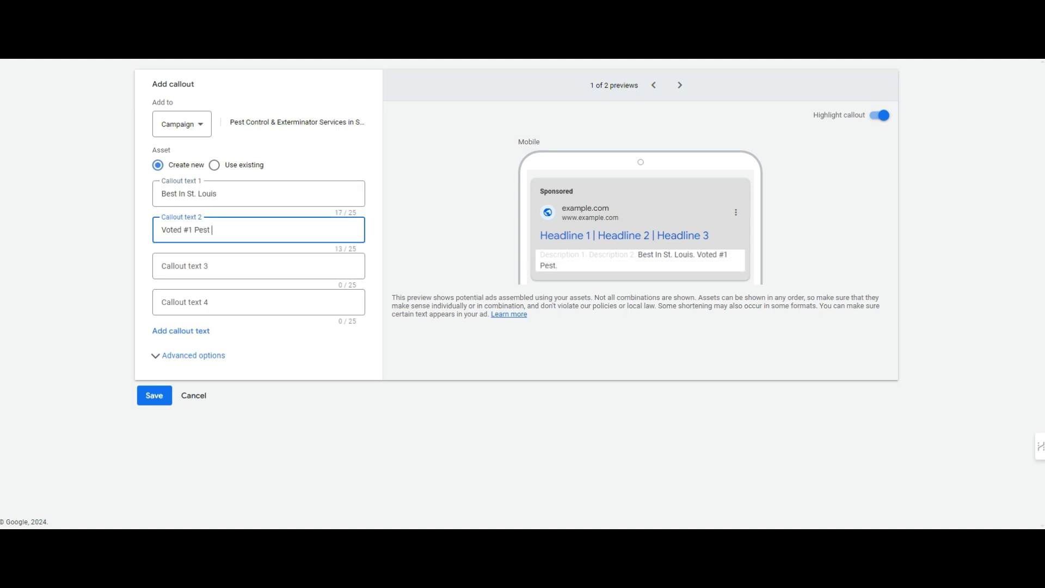
text( Control STL)
key(Tab)
key(Tab)
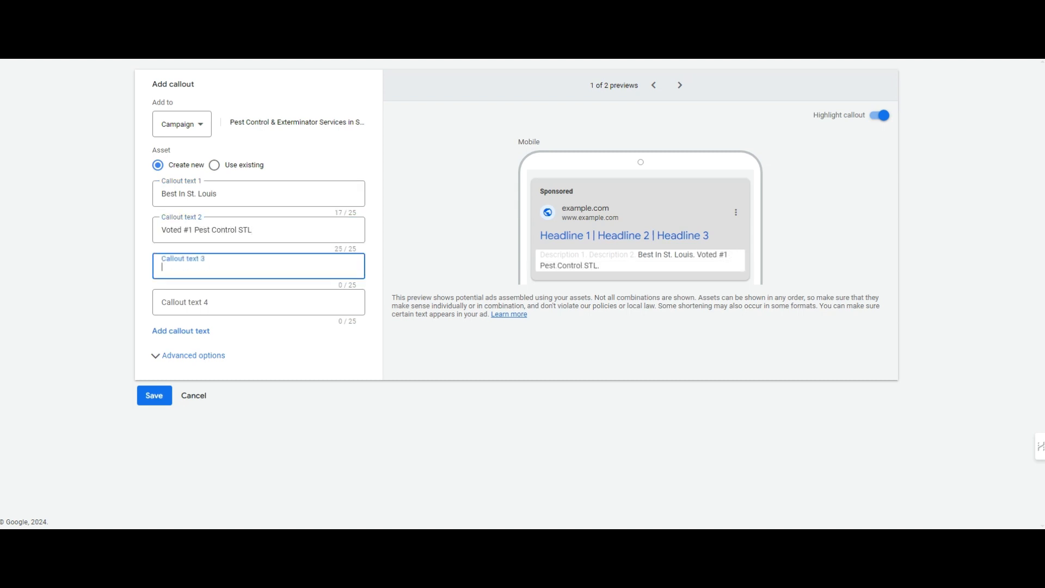
text(Get A Free Estimate)
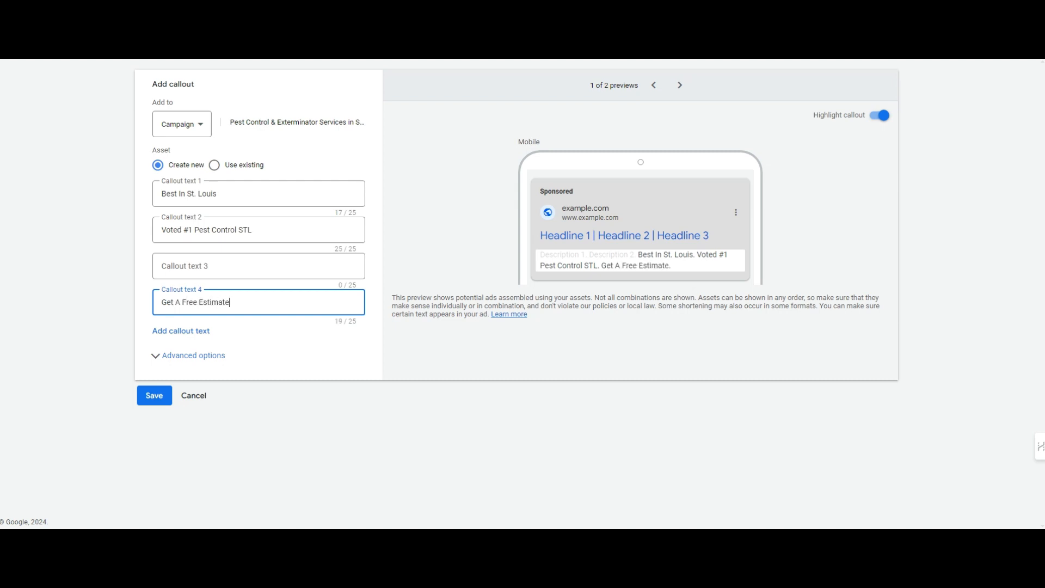
Step: Enter "Over 200+ 5 Star Reviews" as callout text 3
click(233, 269)
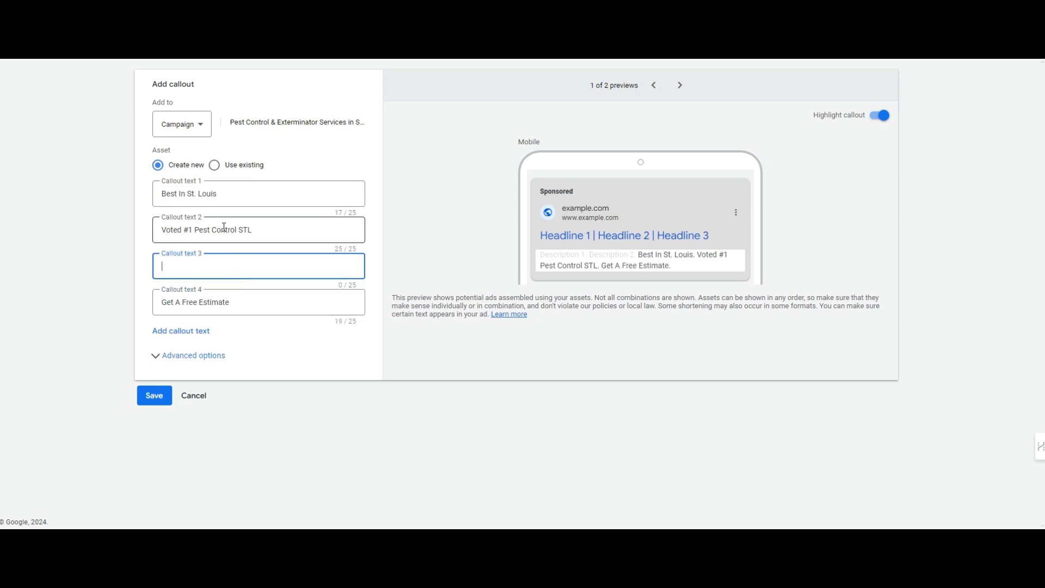
text(Over 2000 Fice Star Reviews)
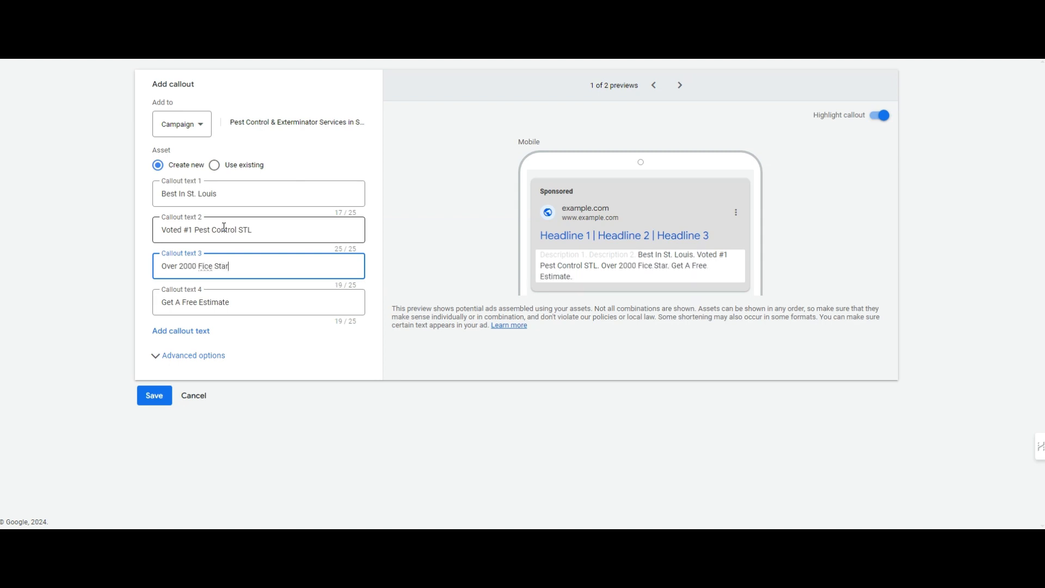
double_click(204, 265)
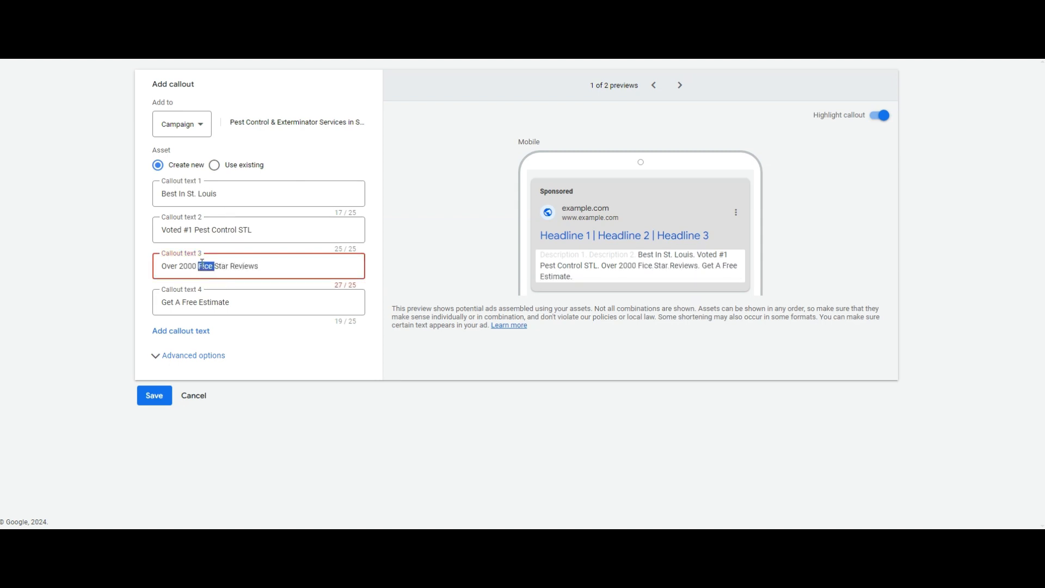
text(5)
double_click(182, 266)
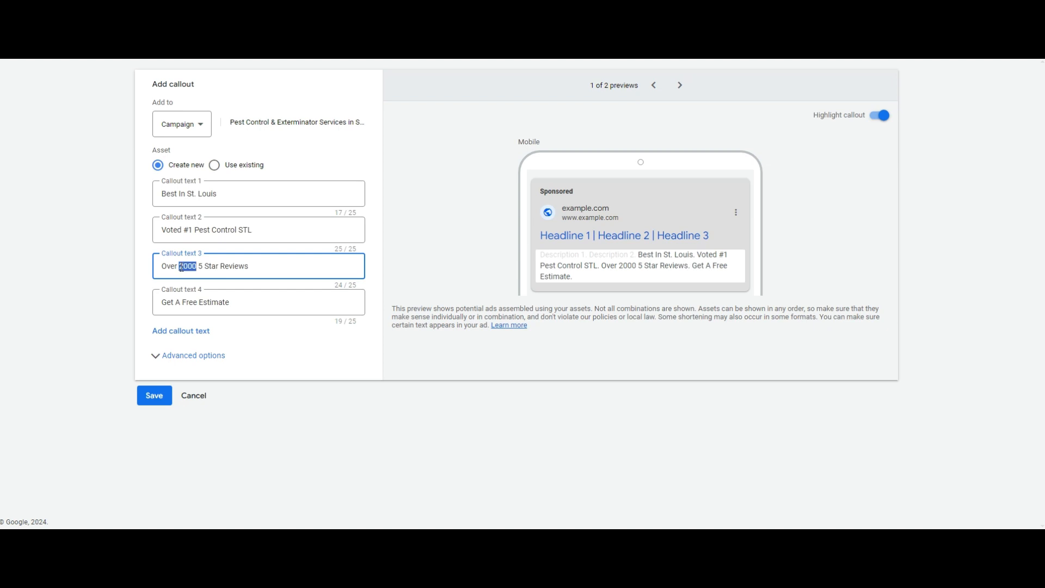
text(200+)
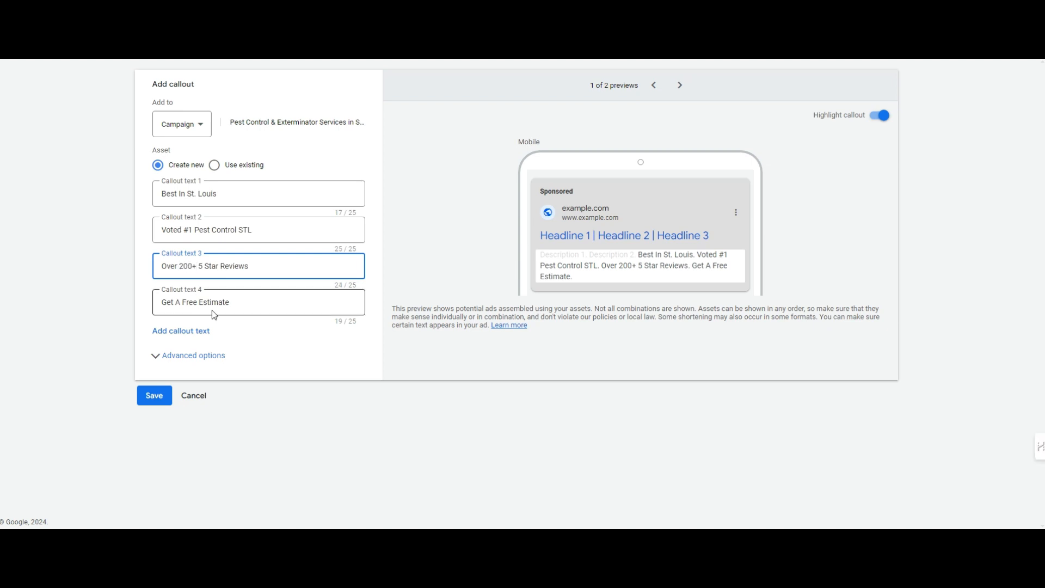
Step: Add four more blank callout text fields, numbers 5 to 8, to the callout asset
click(195, 331)
click(195, 367)
click(197, 403)
click(188, 439)
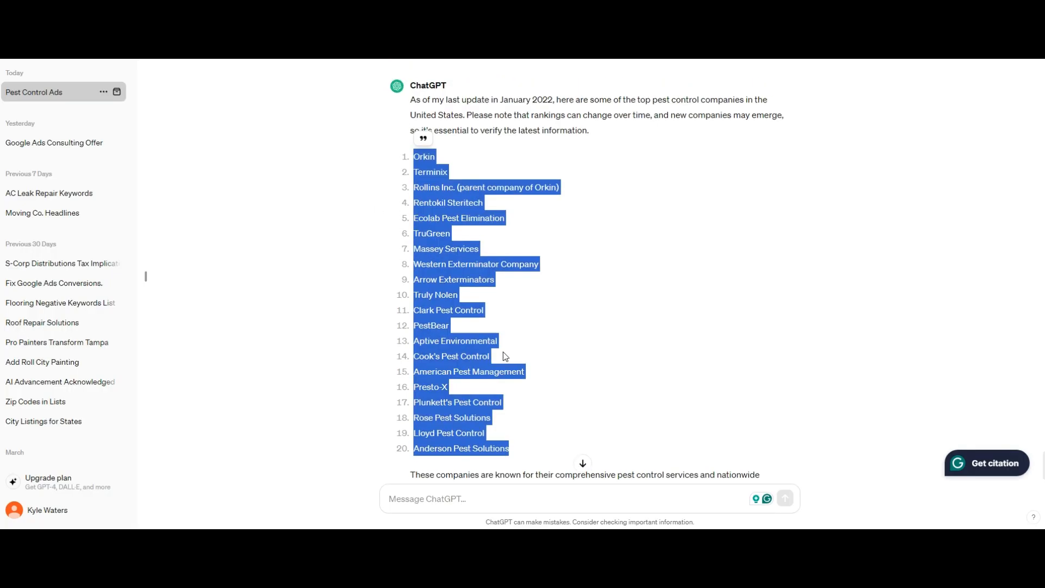
Step: Copy "Over 10 Years of Experience" from the headlines prompt in ChatGPT into callout text 5 and shorten it to "10+ Years of Experience"
scroll(505, 357, up, 20)
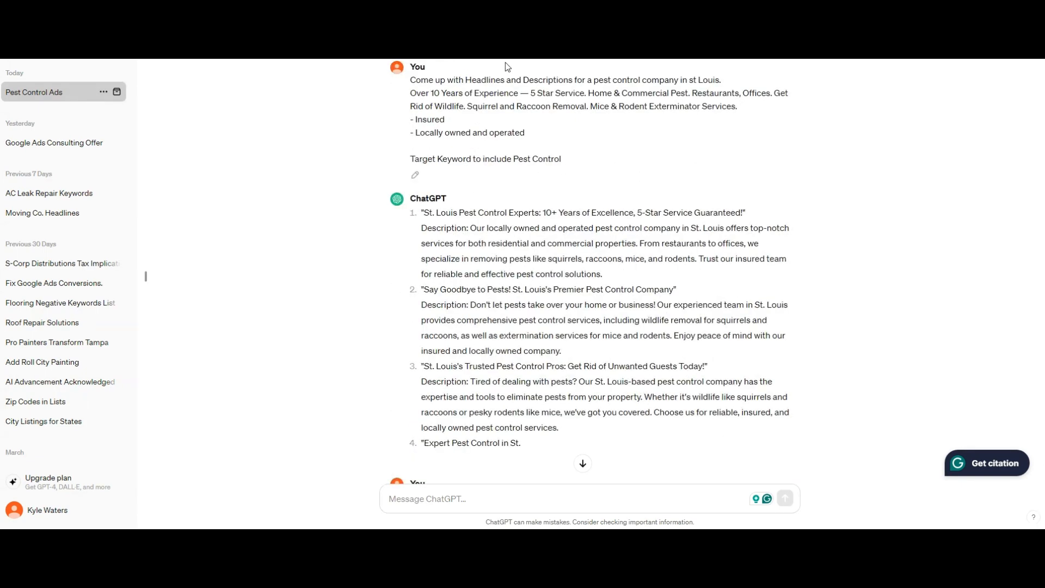
drag(503, 80, 611, 127)
click(569, 88)
drag(532, 95, 602, 96)
click(504, 88)
drag(412, 96, 517, 91)
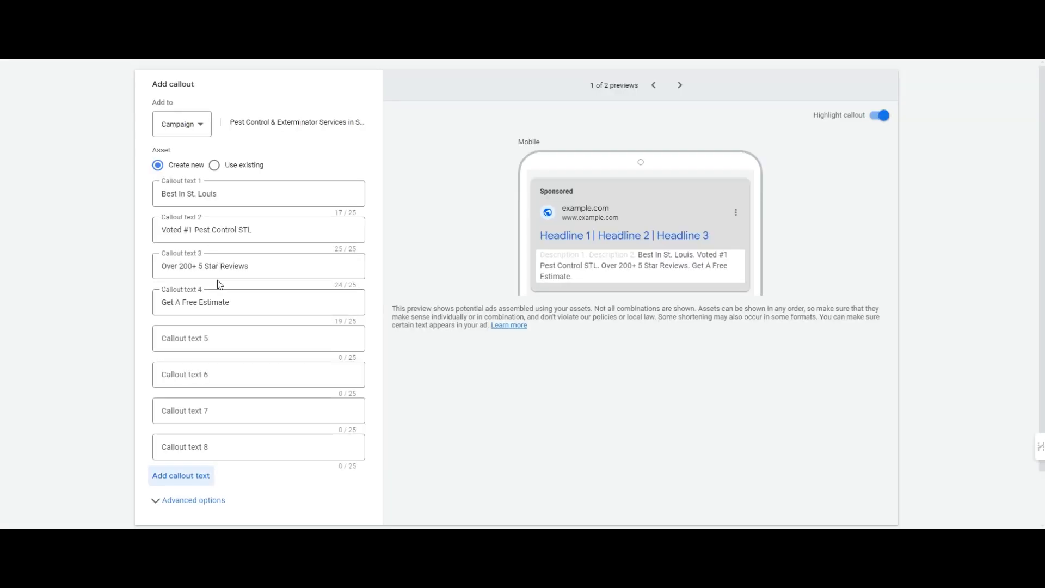
click(213, 338)
text(Over 10 Years of Experience)
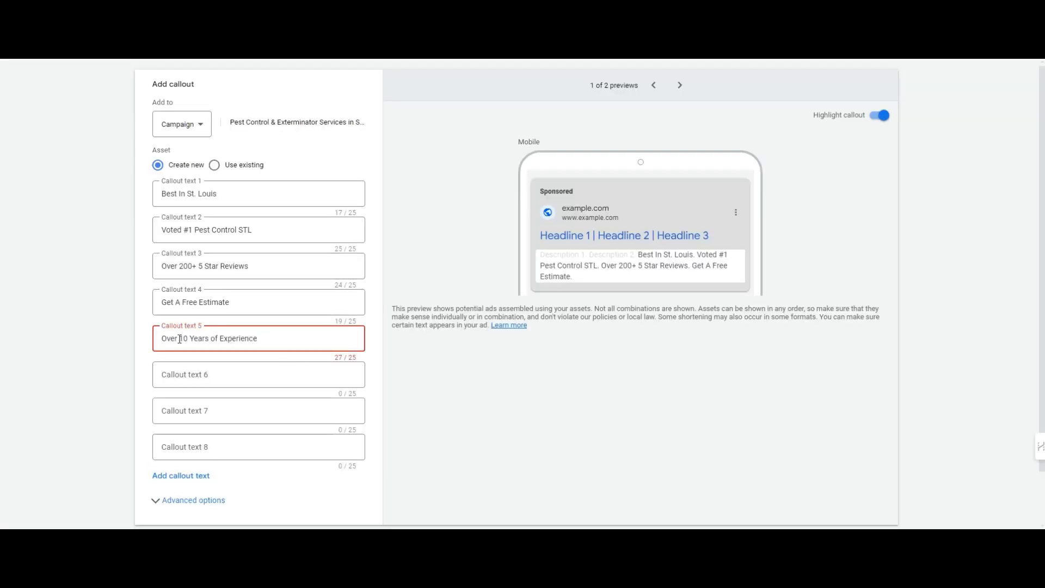
drag(179, 339, 162, 339)
key(BackSpace)
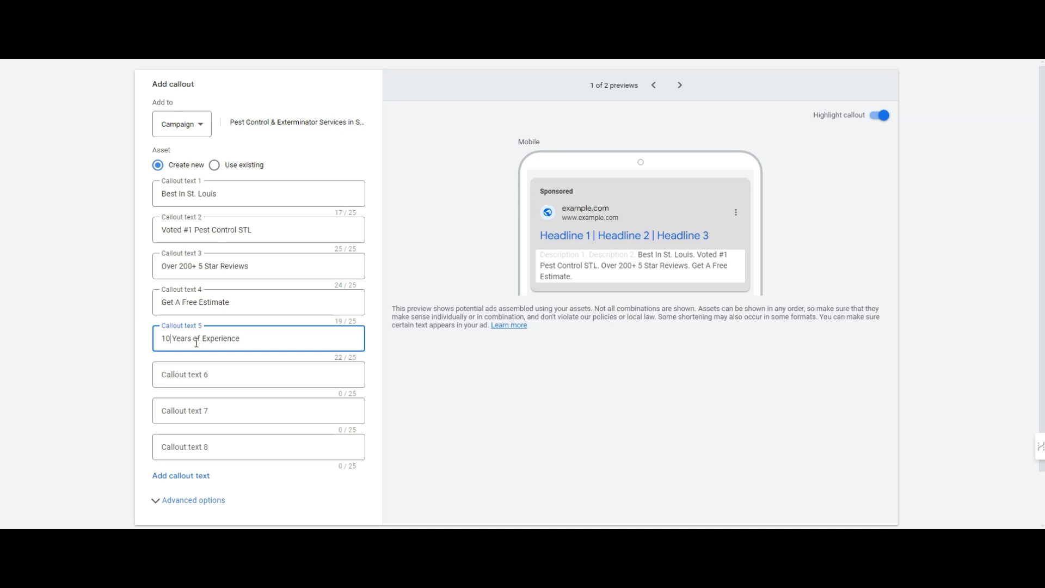
text(+)
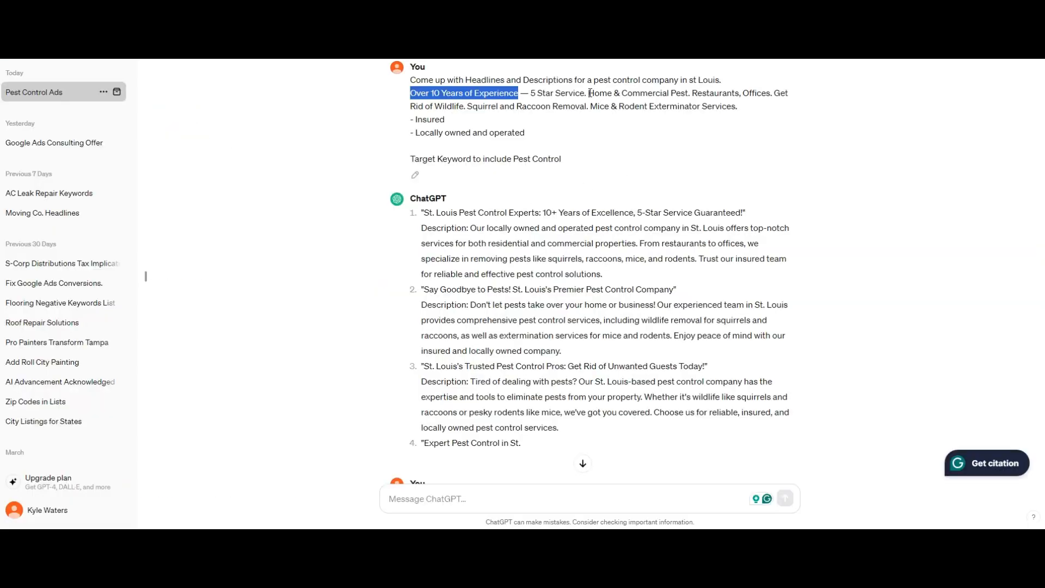
Step: Copy "Home & Commercial Pest" from the ChatGPT prompt into callout text 6
drag(590, 93, 692, 94)
key(ctrl+c)
key(alt+Tab)
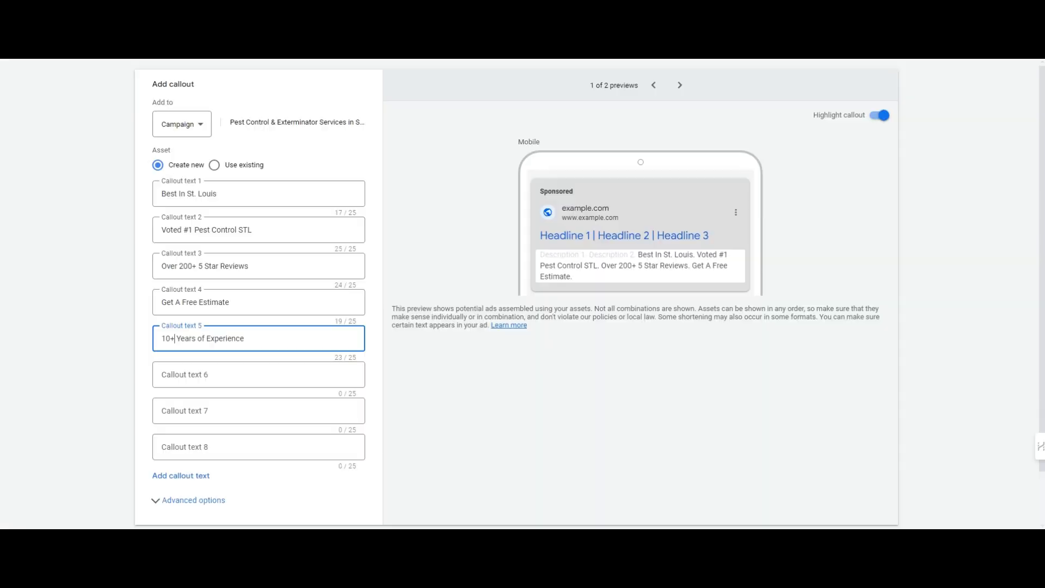
click(224, 373)
key(ctrl+v)
Step: Copy "Locally owned and operated" from the ChatGPT prompt into callout text 7 and reword it as "Locally Owned & Operated"
key(alt+Tab)
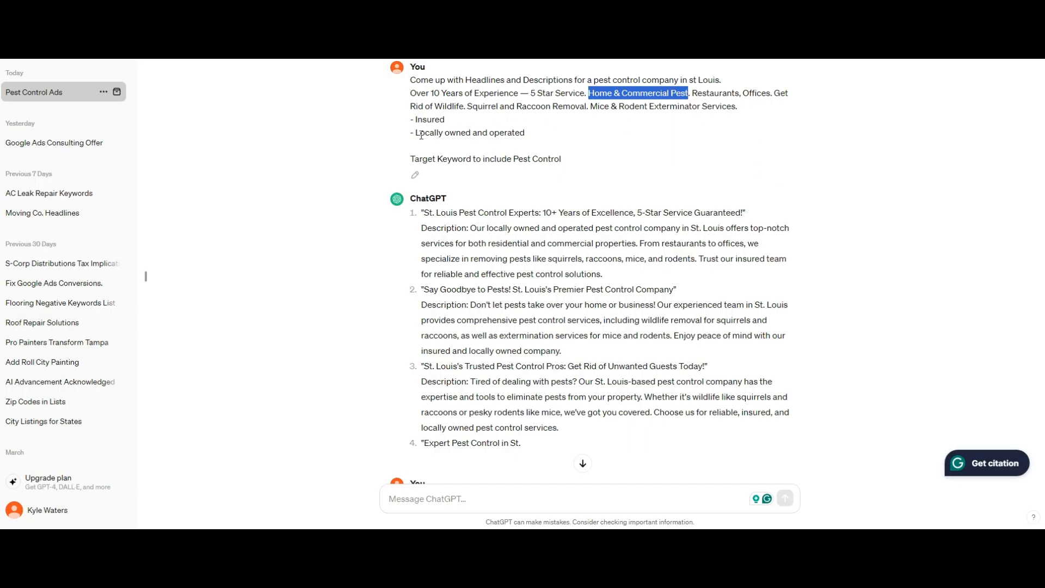
drag(414, 133, 526, 134)
key(ctrl+c)
key(alt+Tab)
click(191, 411)
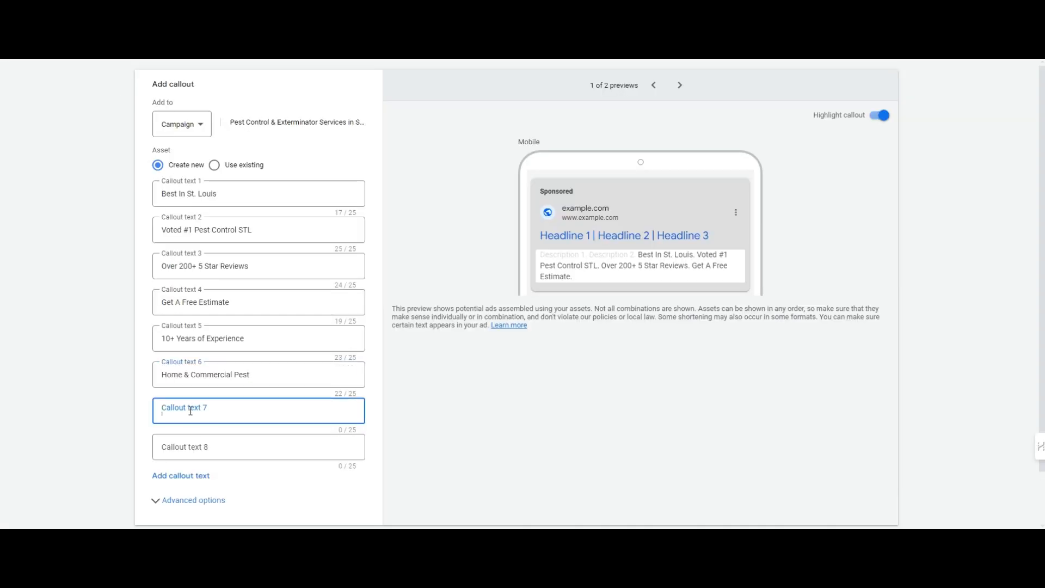
key(ctrl+v)
drag(260, 411, 193, 411)
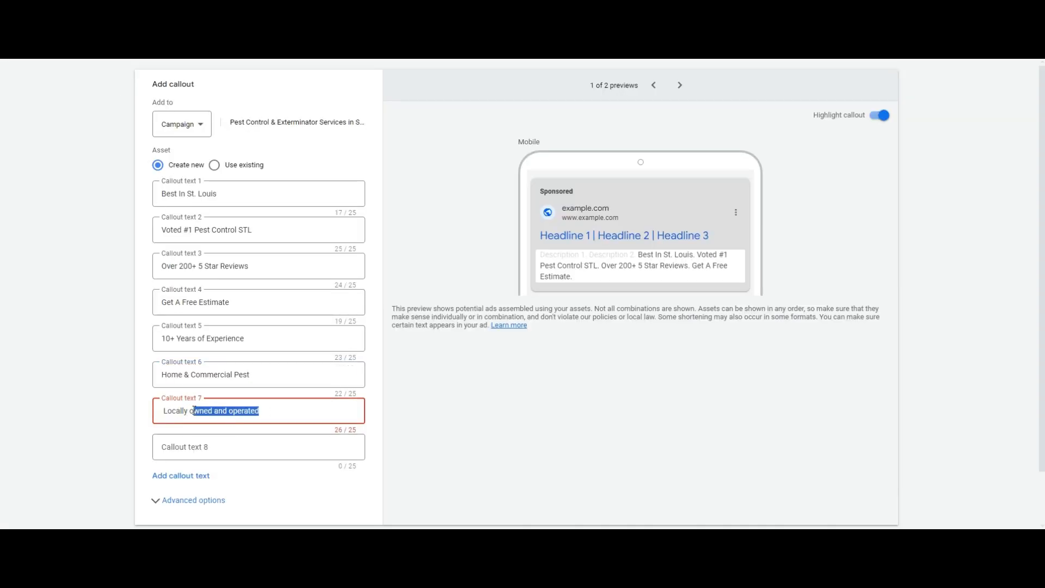
key(BackSpace)
key(BackSpace)
text(Ow)
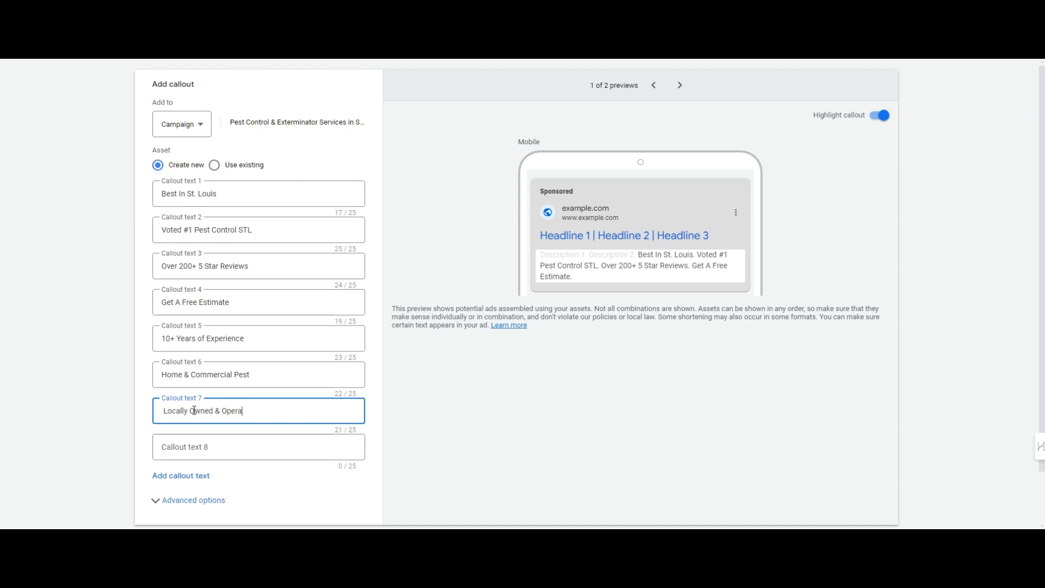
Step: Enter "Insured Professionals" as callout text 8, expand the advanced options and save the callouts
key(Tab)
text(Insured)
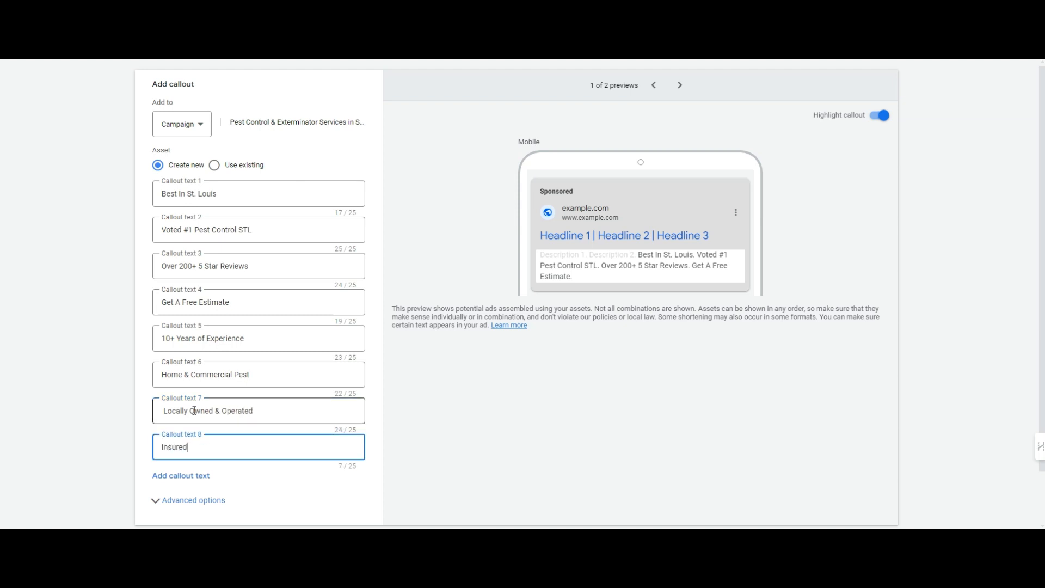
text( Prffessionals)
scroll(185, 381, down, 1)
click(153, 441)
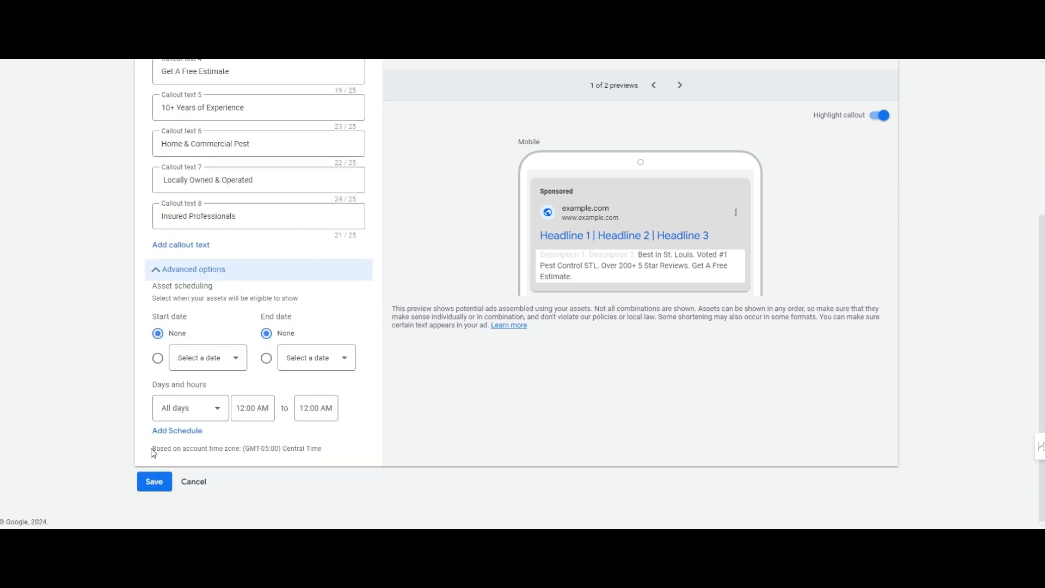
click(148, 478)
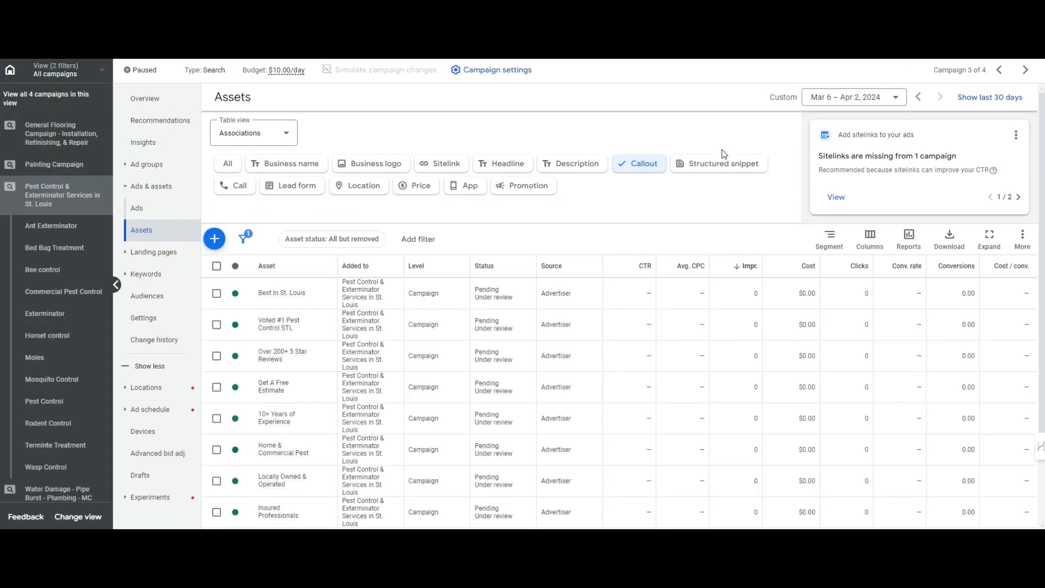
Step: Start a new structured snippet asset for the campaign with the English header type Service catalog
click(775, 163)
click(215, 238)
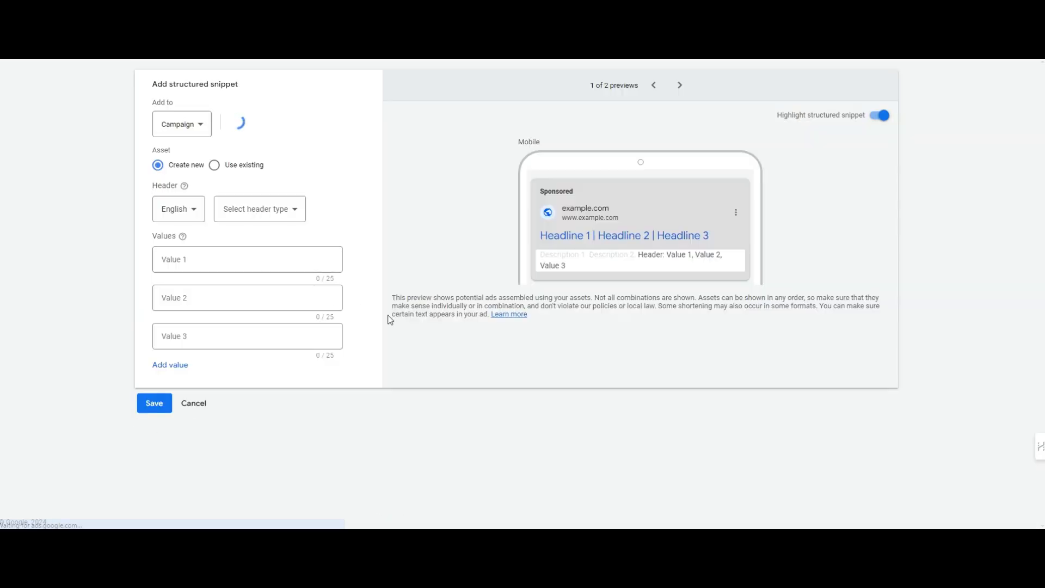
click(256, 211)
scroll(267, 327, down, 1)
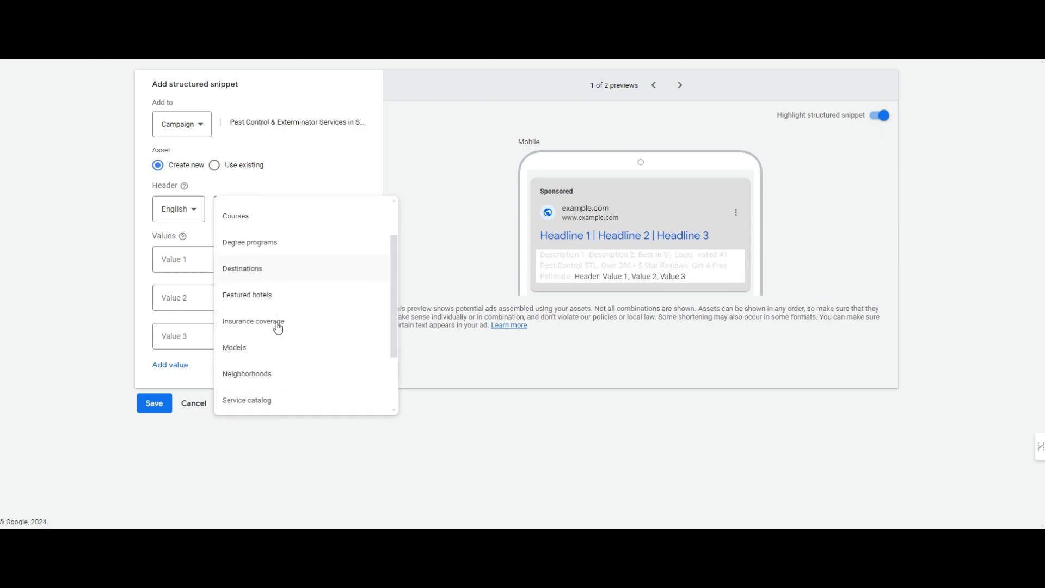
scroll(270, 355, down, 2)
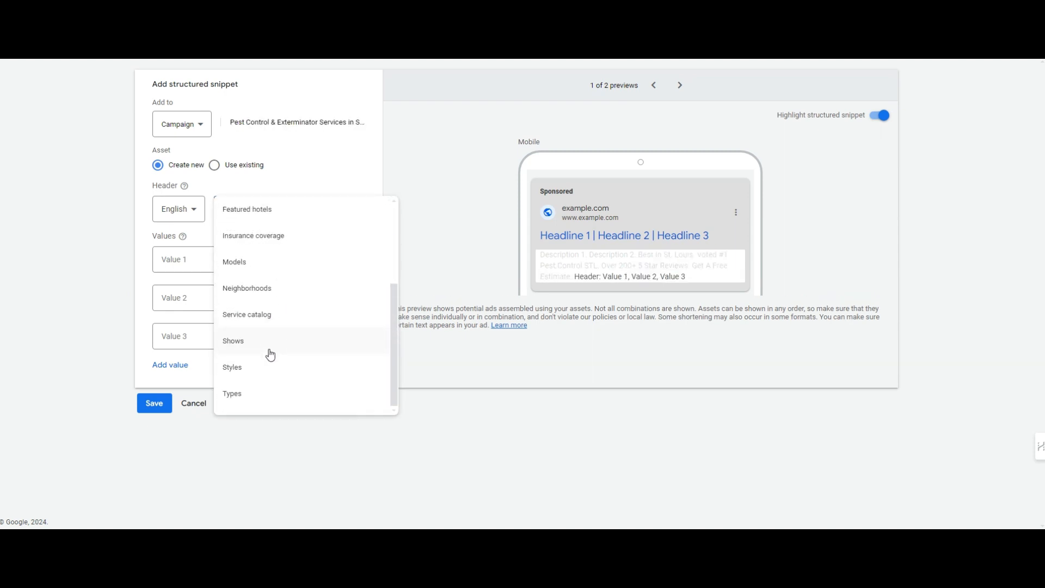
click(280, 317)
Step: Consult the Ad Groups note in Notepad, and enter "Pest Control" and "Exterminator Services" as the first two snippet values
click(256, 260)
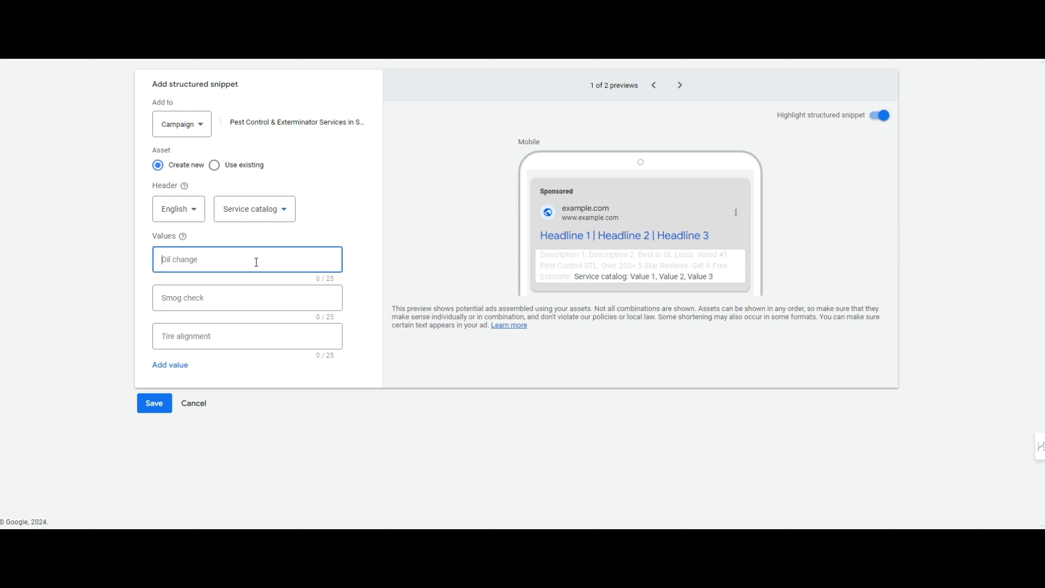
key(alt+Tab)
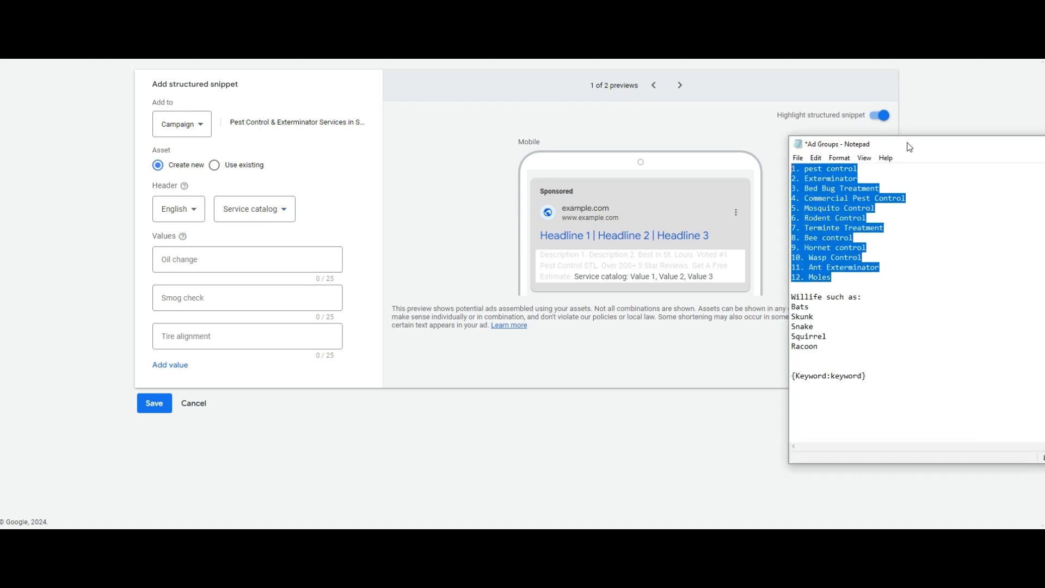
click(864, 220)
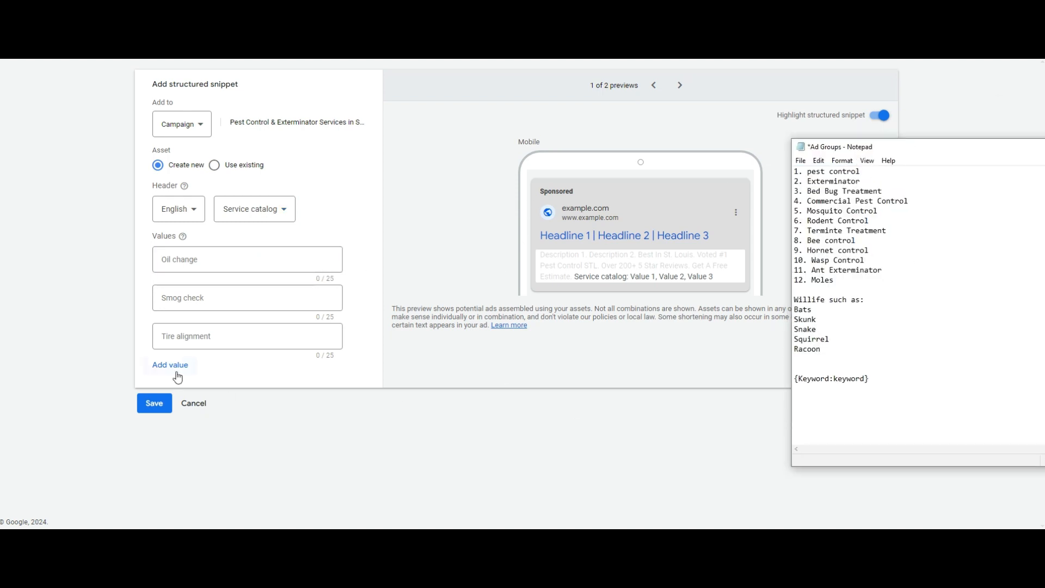
click(202, 261)
text(Pest Control)
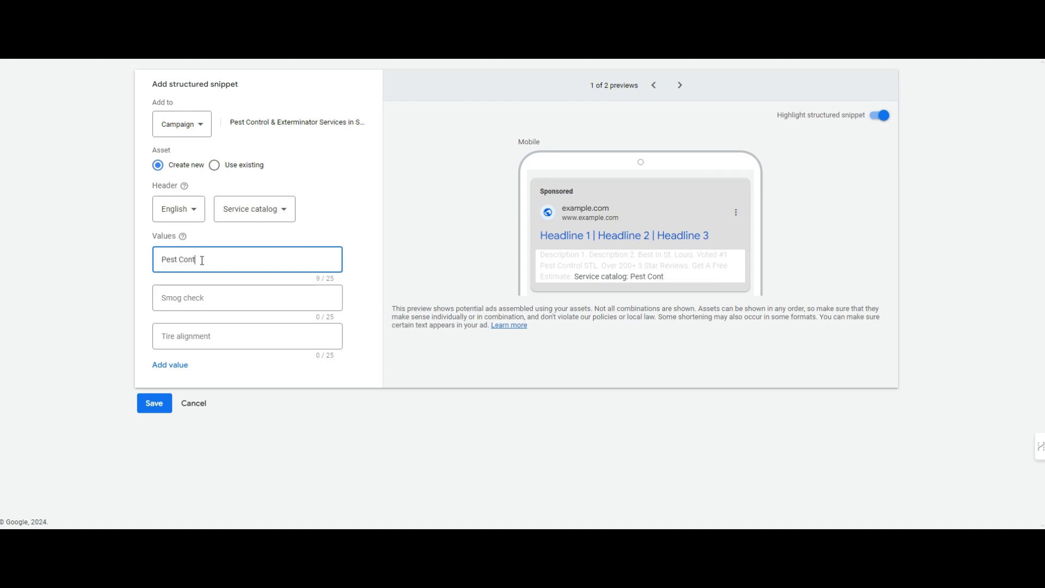
key(Tab)
text(inator)
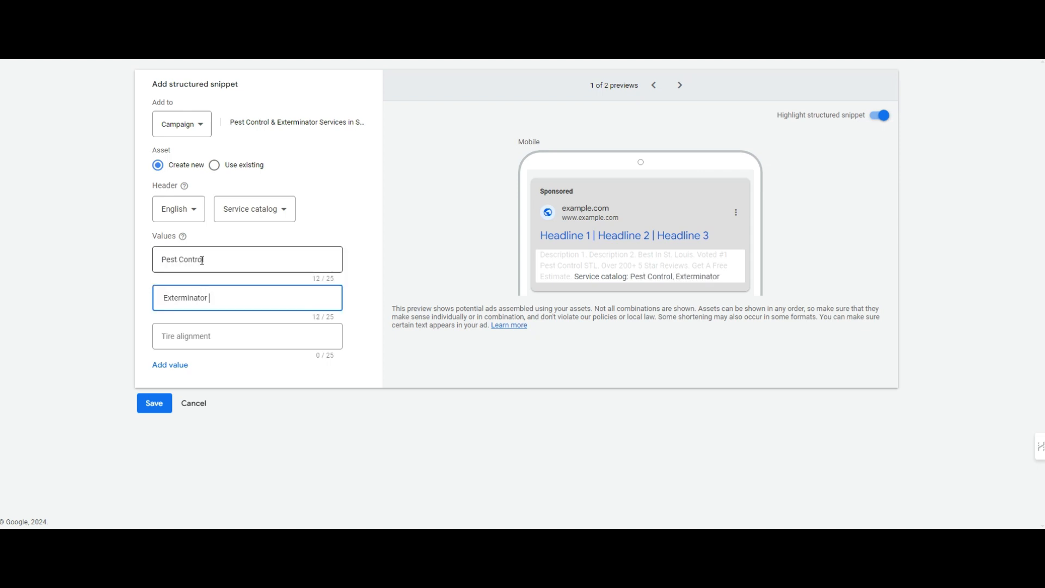
text( Services)
key(Tab)
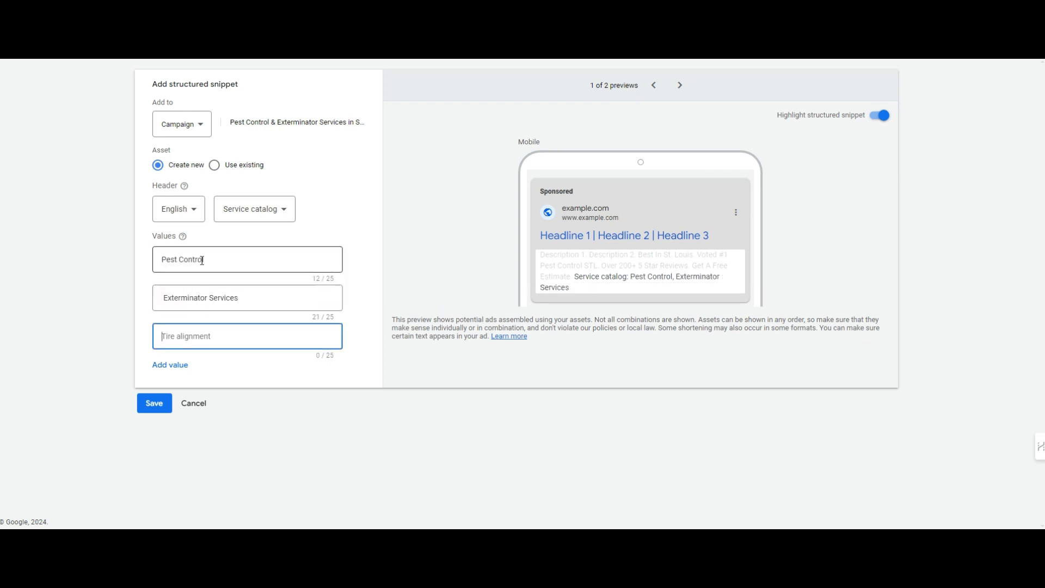
Step: Enter "Rodent Removal" as the third snippet value and add five more blank value fields
text(M)
key(BackSpace)
text(Rodent Removal)
click(177, 365)
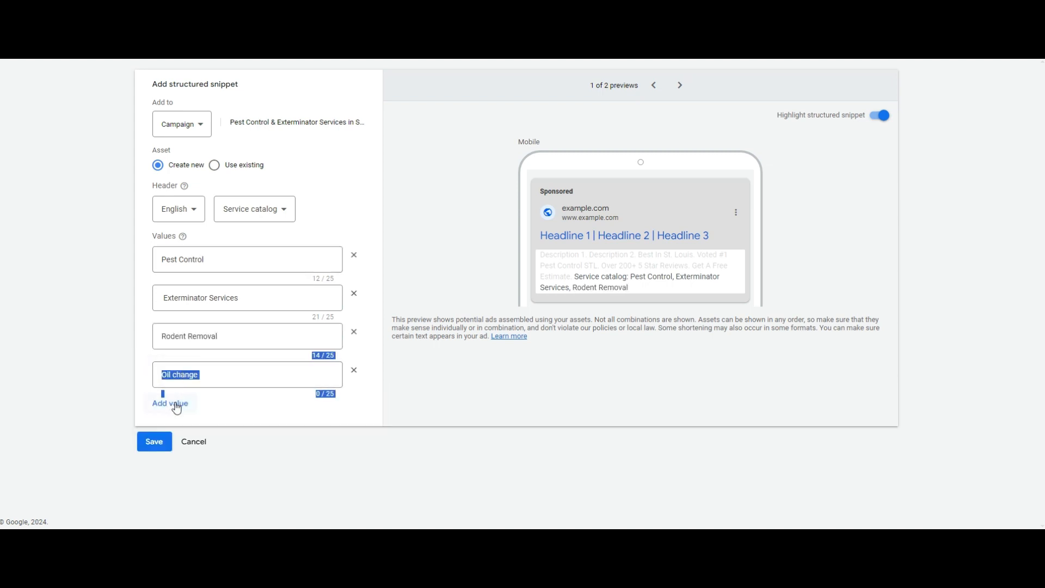
click(174, 403)
click(171, 442)
click(170, 479)
click(170, 518)
scroll(243, 385, down, 2)
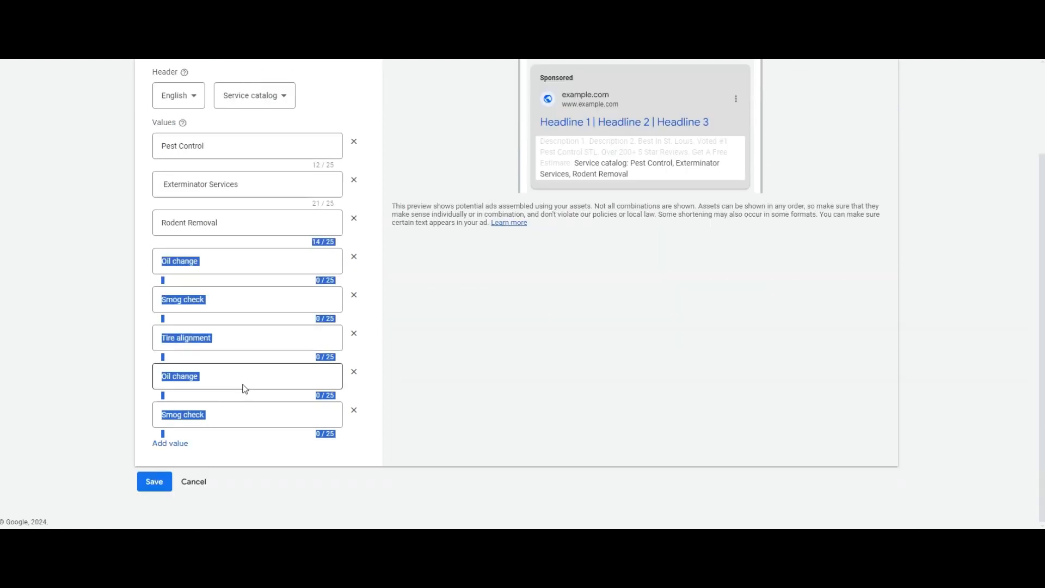
Step: Enter "Termite Treatment" as the fourth snippet value
click(224, 264)
text(Termi)
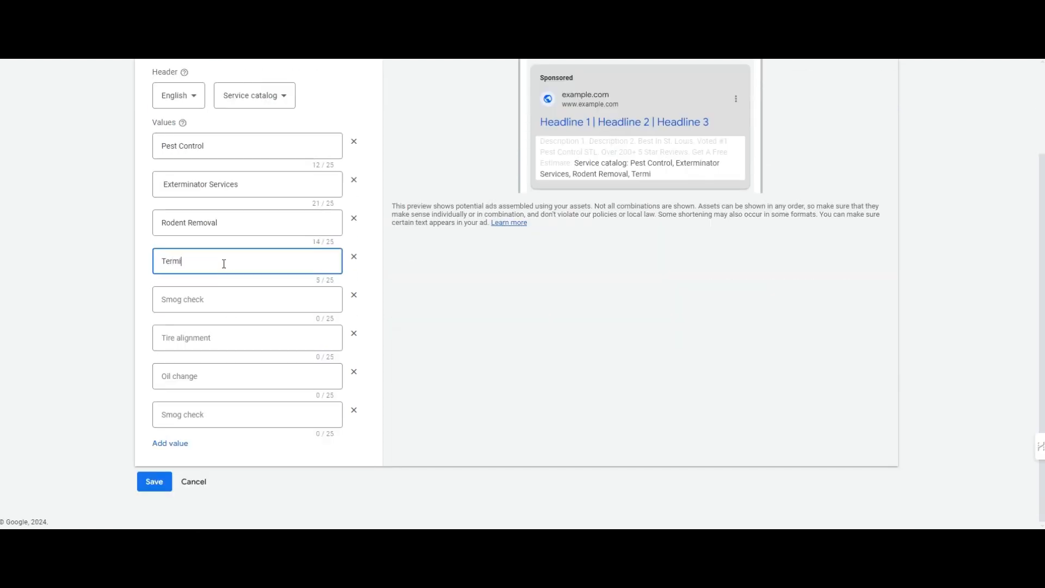
text(te Treatment)
key(Tab)
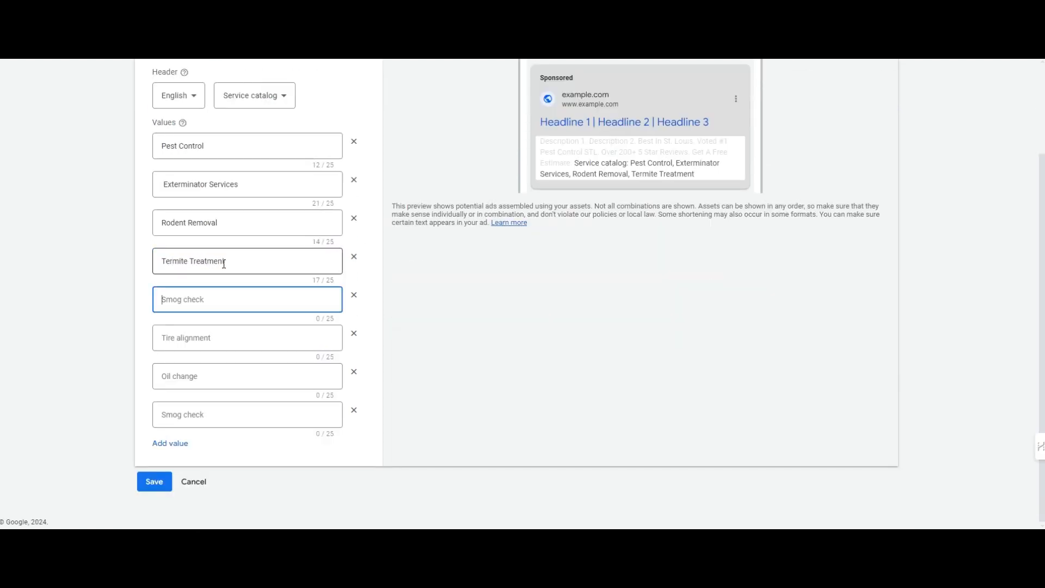
Step: Copy "Wasp Control" and "Ant Exterminator" from the Ad Groups note in Notepad into the fifth and sixth snippet values
key(alt+Tab)
drag(866, 260, 812, 261)
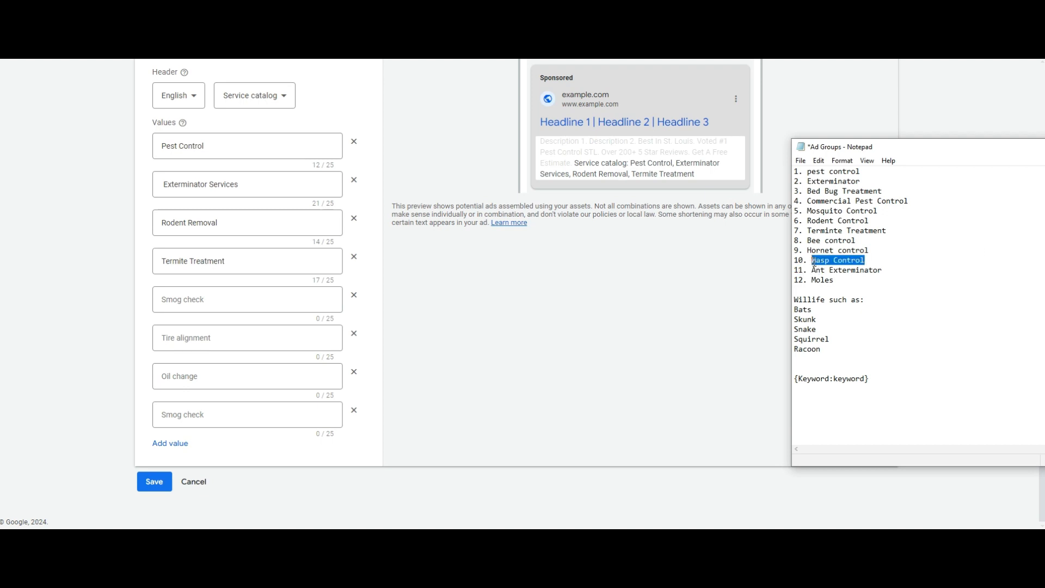
key(ctrl+c)
click(260, 306)
key(ctrl+v)
key(alt+Tab)
drag(882, 270, 810, 283)
key(ctrl+c)
click(230, 348)
key(ctrl+v)
Step: Copy "Moles" from the Ad Groups note into the seventh snippet value and change it to "Mole Removal"
key(alt+Tab)
key(ctrl+c)
click(227, 366)
key(ctrl+v)
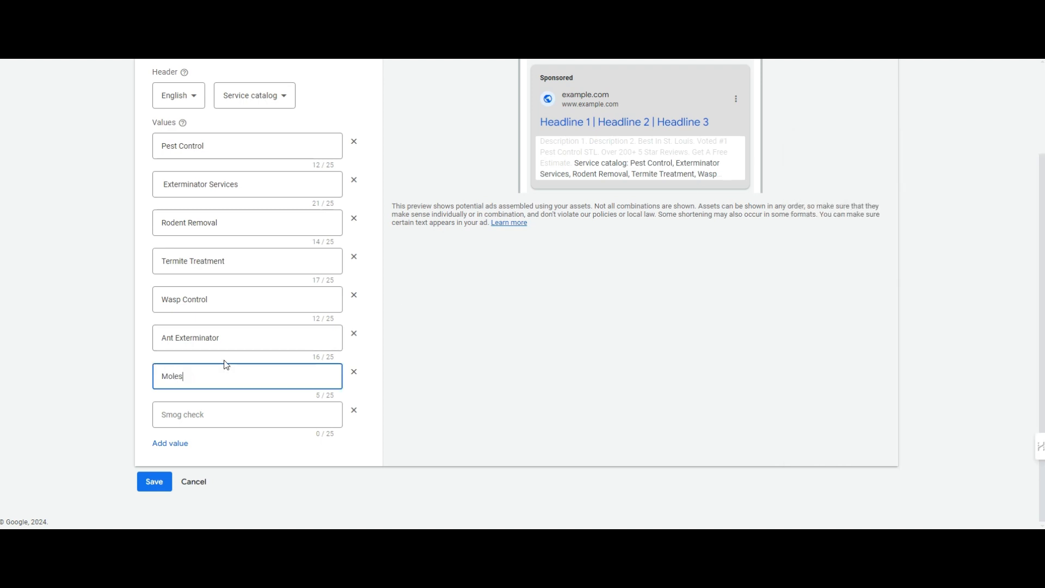
key(BackSpace)
text(Removal)
key(Tab)
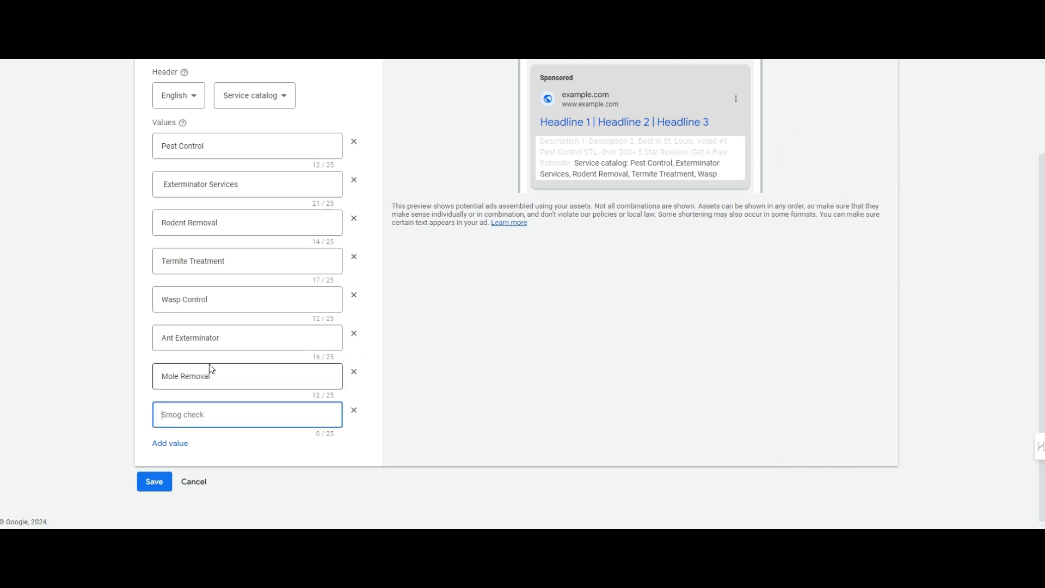
Step: Enter "Bee Control" as the eighth snippet value and add two more blank value fields
text(Bee Control)
click(167, 451)
click(168, 484)
Step: Copy "Mosquito Control" from the Ad Groups note in Notepad into the ninth snippet value
key(alt+Tab)
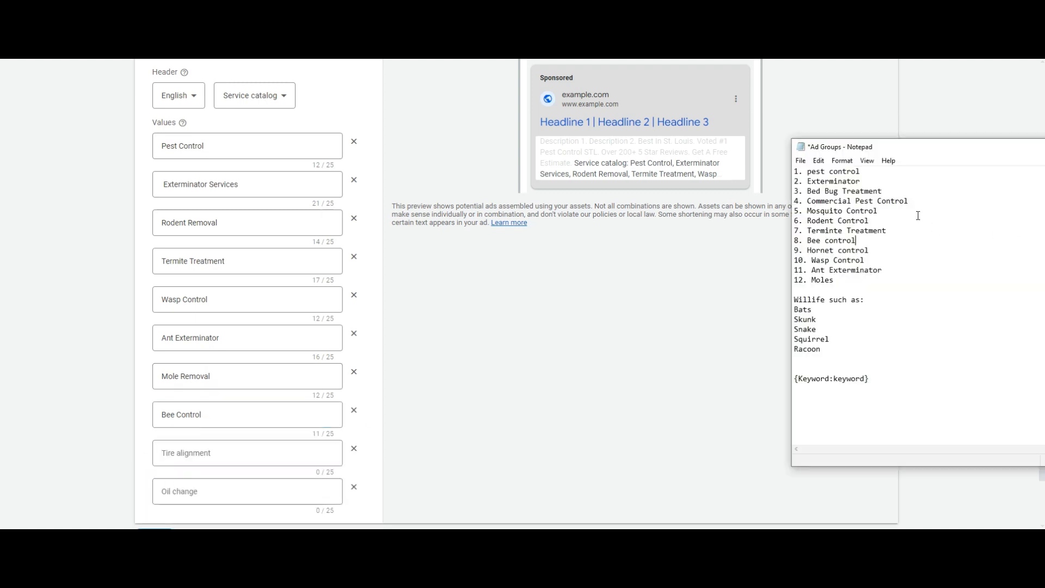
drag(911, 211, 808, 211)
click(187, 453)
key(ctrl+v)
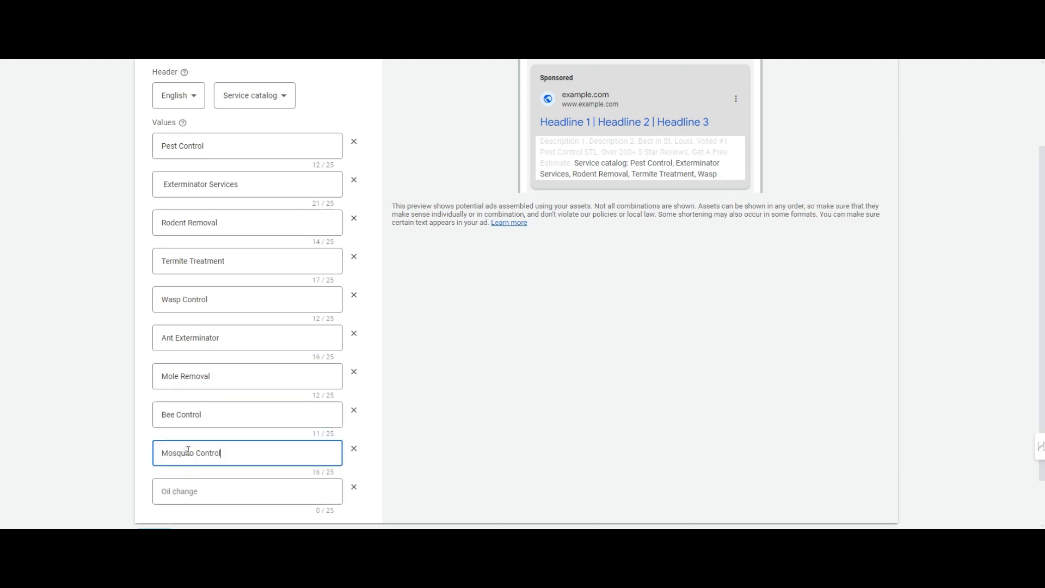
Step: Copy "Commercial Pest Control" from the Ad Groups note into the tenth snippet value
key(alt+Tab)
drag(904, 280, 931, 271)
drag(919, 203, 808, 202)
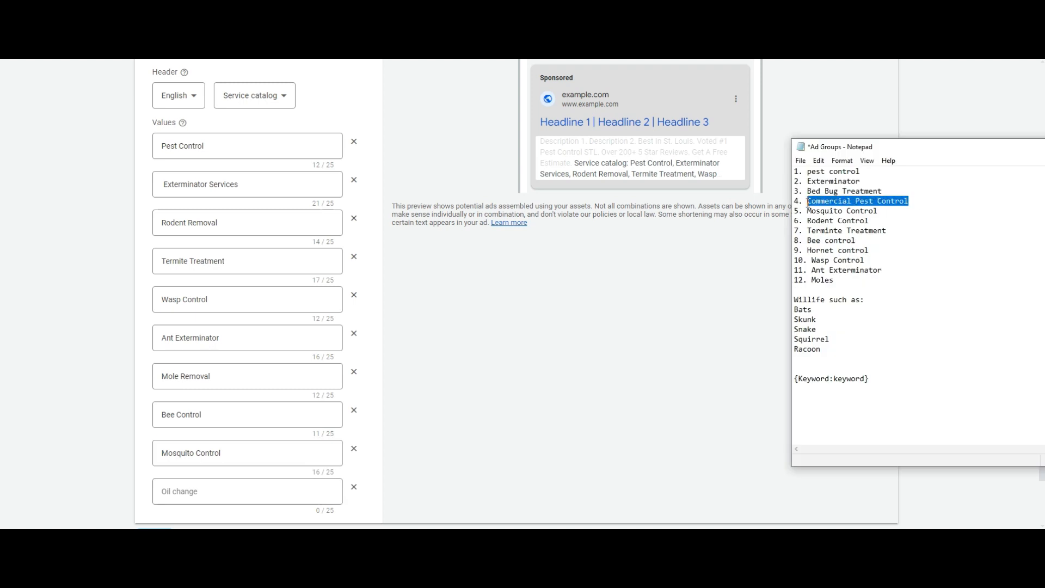
key(ctrl+c)
click(217, 496)
key(ctrl+v)
scroll(248, 402, down, 1)
scroll(251, 362, up, 2)
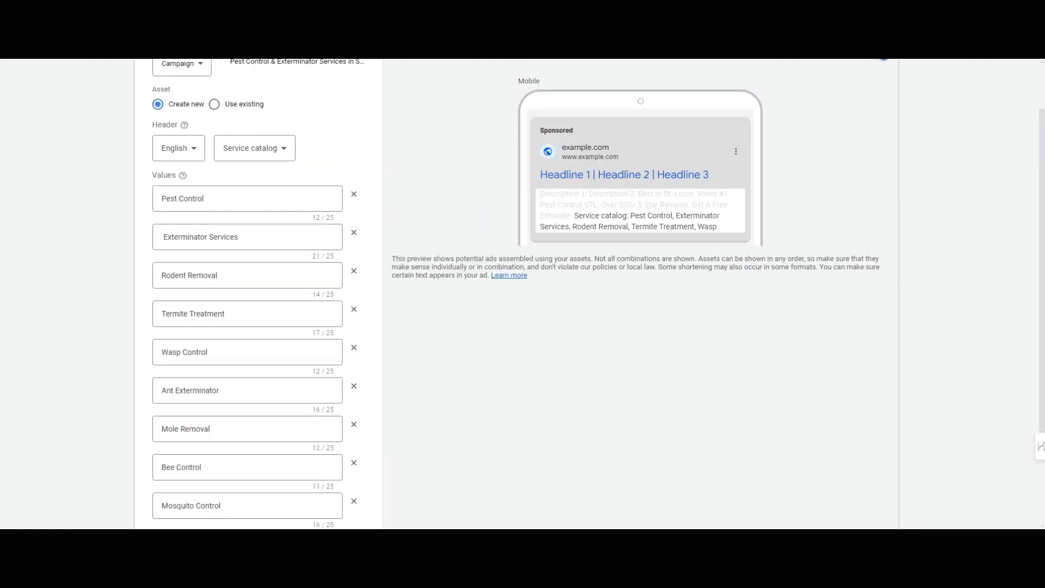
Step: Change the fifth value to "Wasp & Bee Control", replace the eighth with "Bed Bug Treatment" from the note, and save the structured snippet
key(alt+Tab)
drag(883, 191, 809, 191)
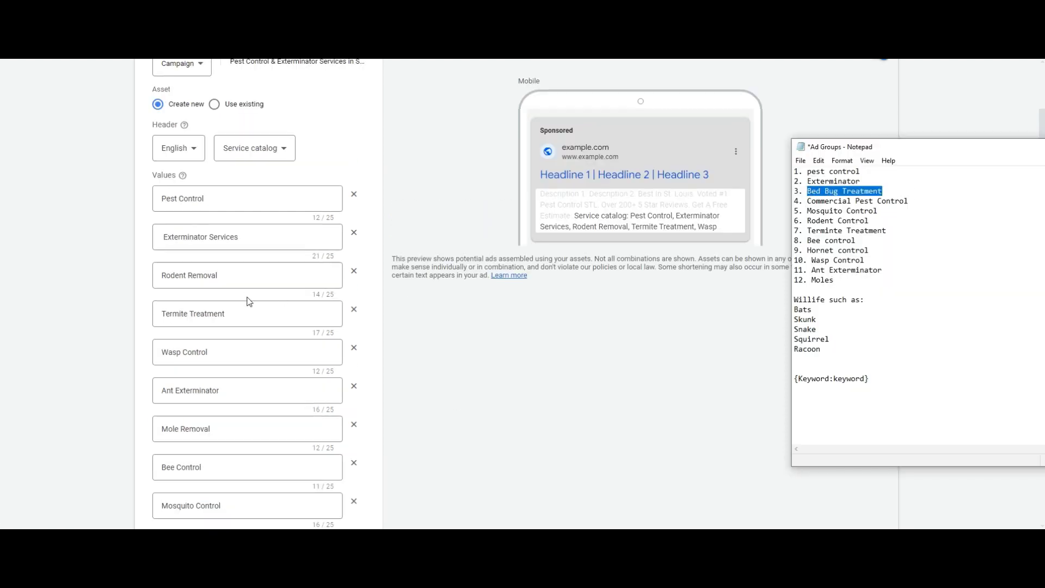
scroll(247, 303, down, 1)
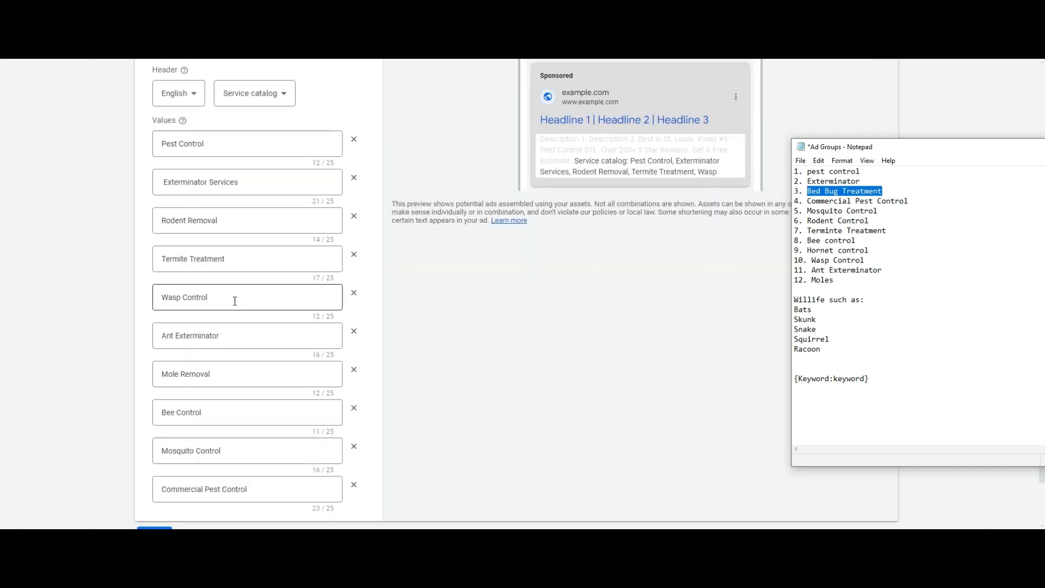
click(185, 297)
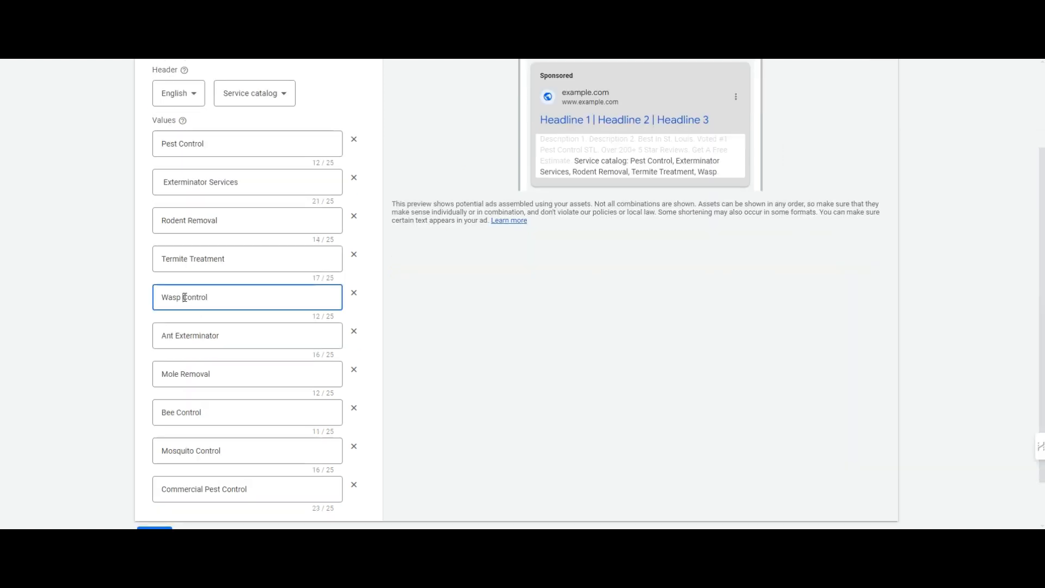
text(& Bee)
triple_click(201, 411)
key(ctrl+v)
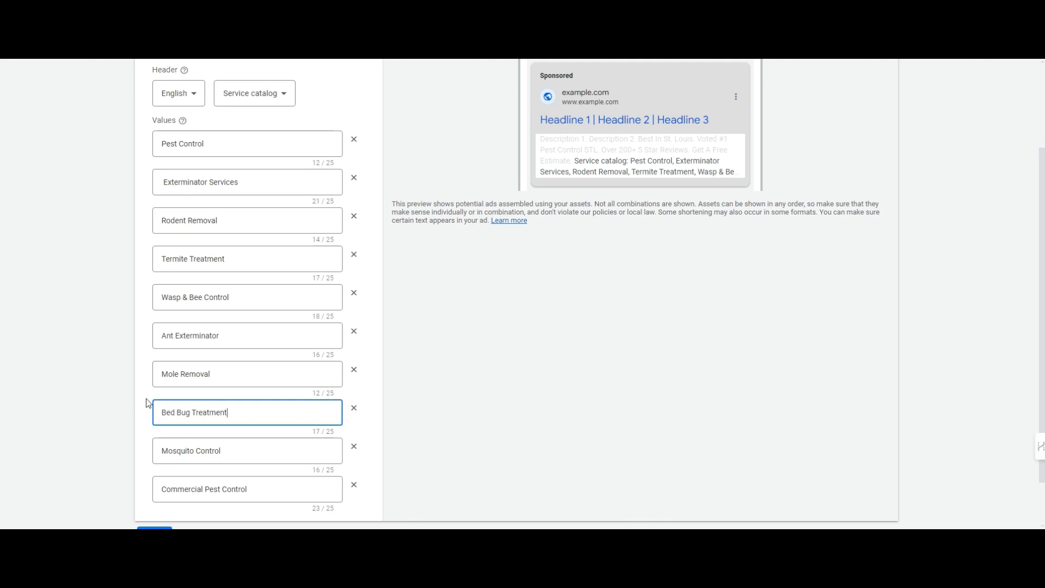
scroll(256, 430, down, 1)
click(150, 483)
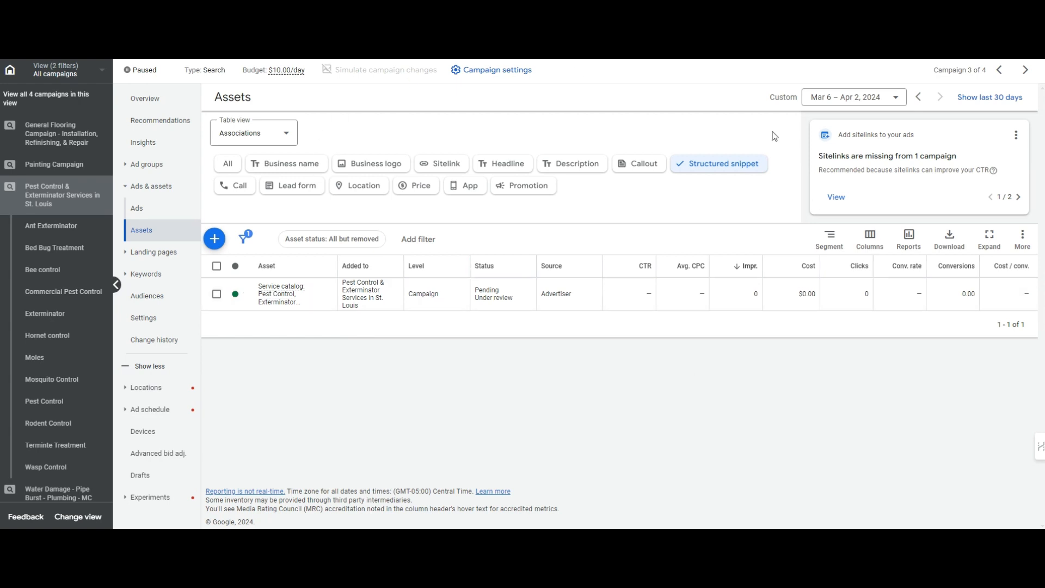
Step: Review the call, lead form and location asset types, and look at the local business listings in the Google pest control results
click(231, 191)
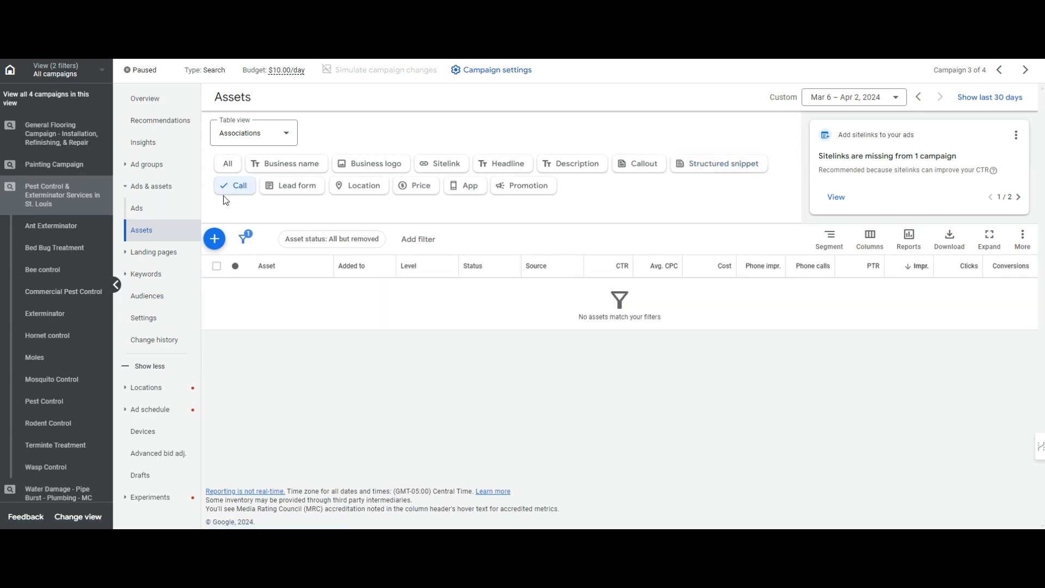
click(277, 188)
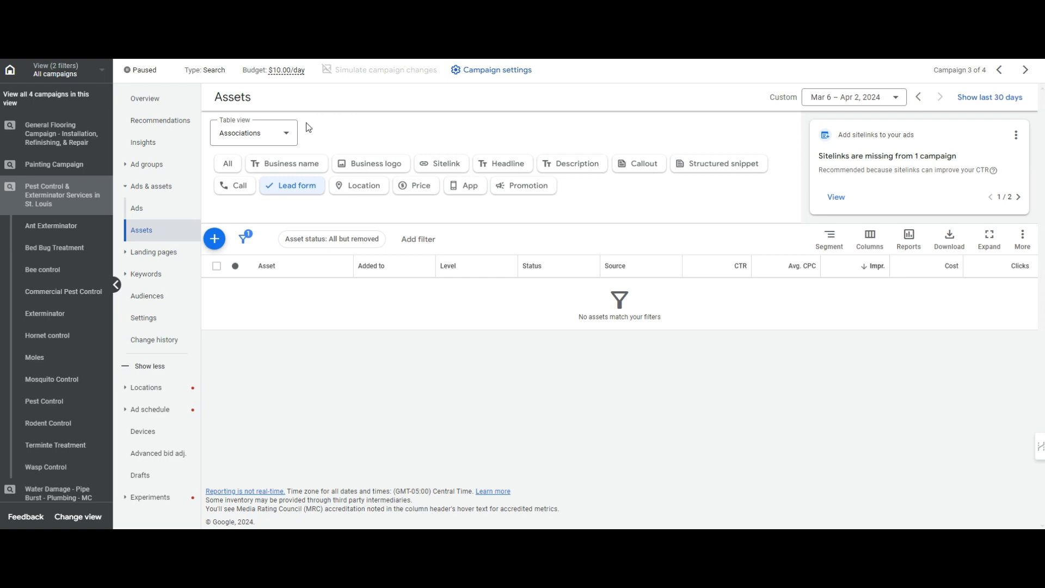
click(378, 188)
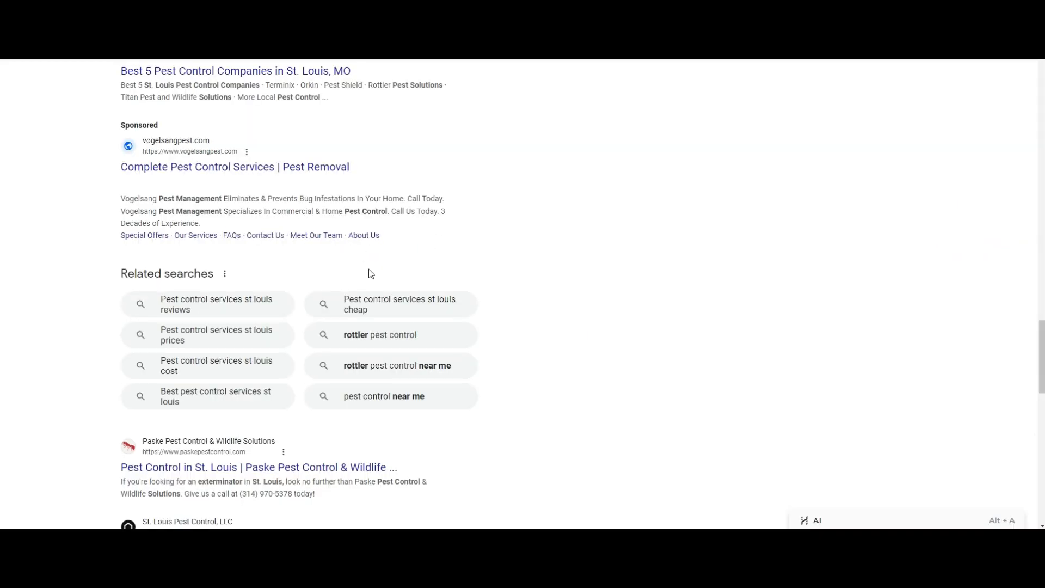
scroll(532, 345, up, 10)
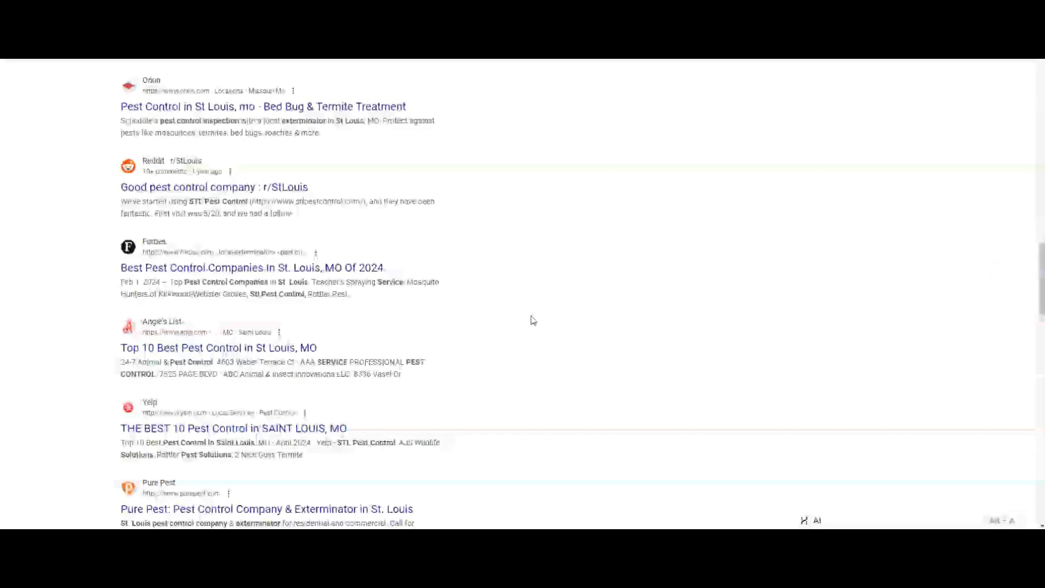
scroll(533, 320, up, 15)
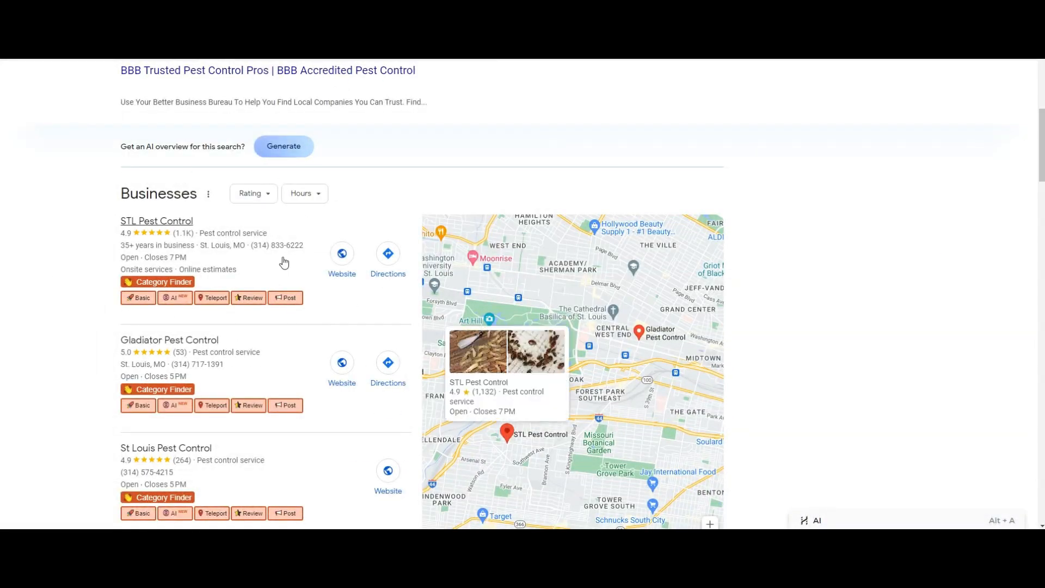
scroll(283, 263, down, 1)
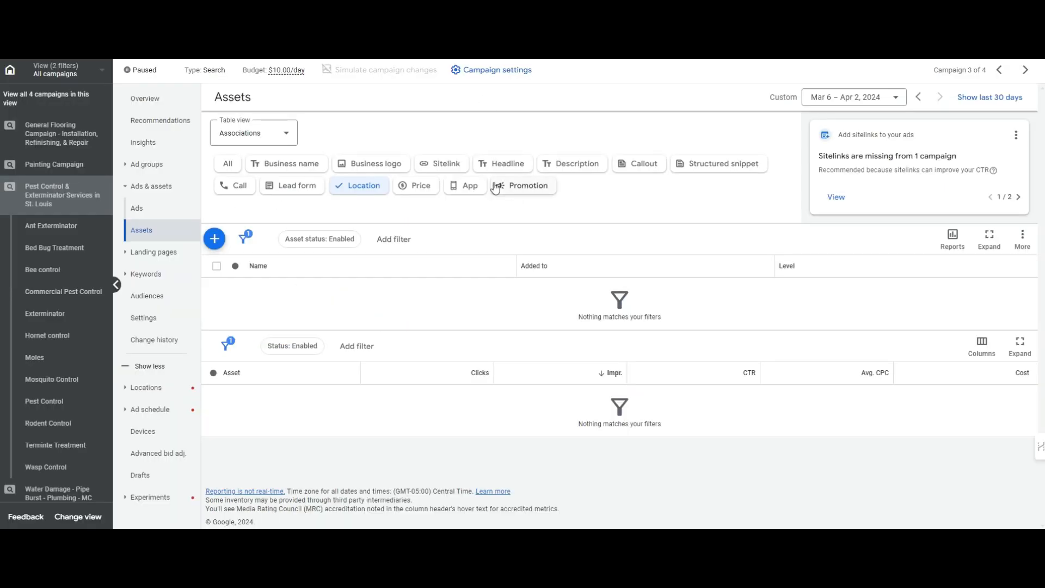
Step: Examine the fields of a new price asset and close the form without saving
click(416, 186)
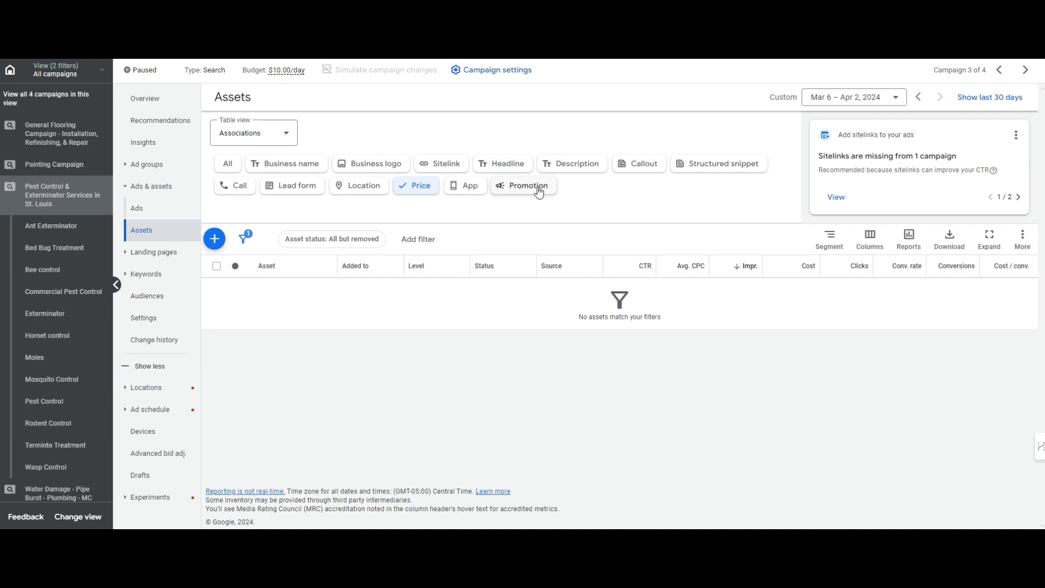
click(215, 238)
scroll(238, 334, down, 3)
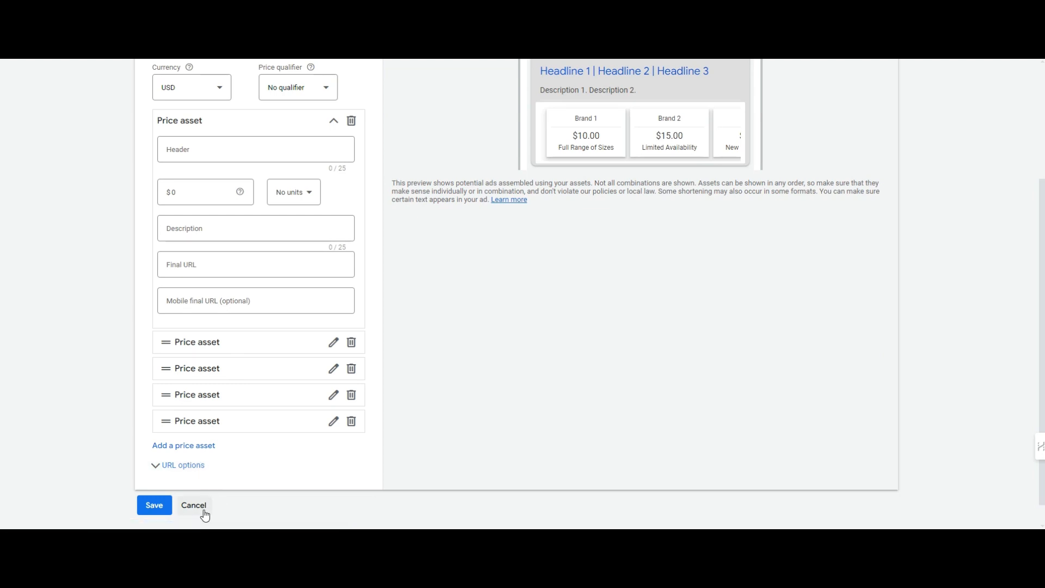
click(196, 506)
Step: Start a new promotion asset with a 20 percent discount on the item "Pest Control"
click(519, 186)
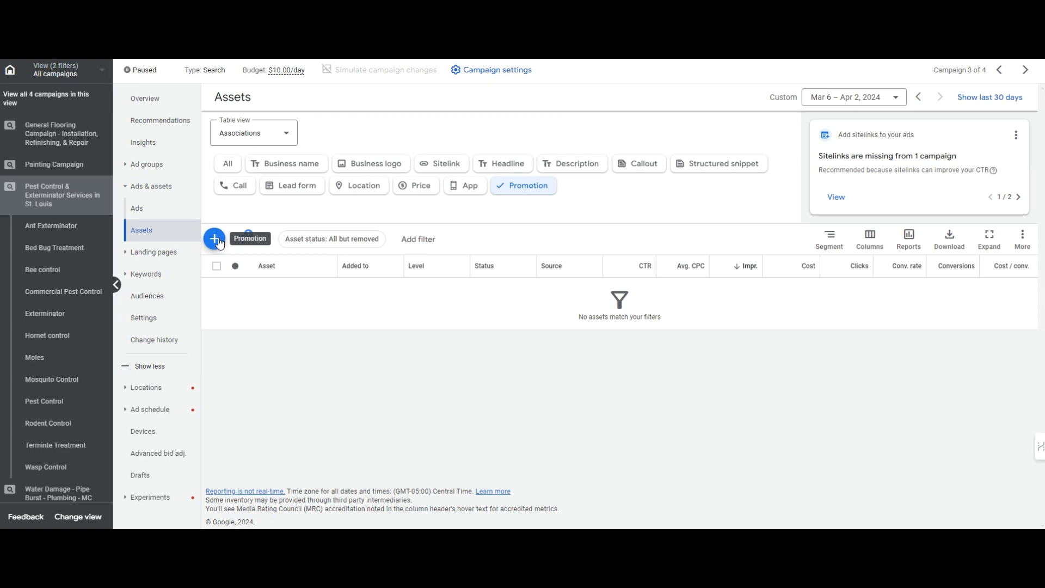
click(216, 239)
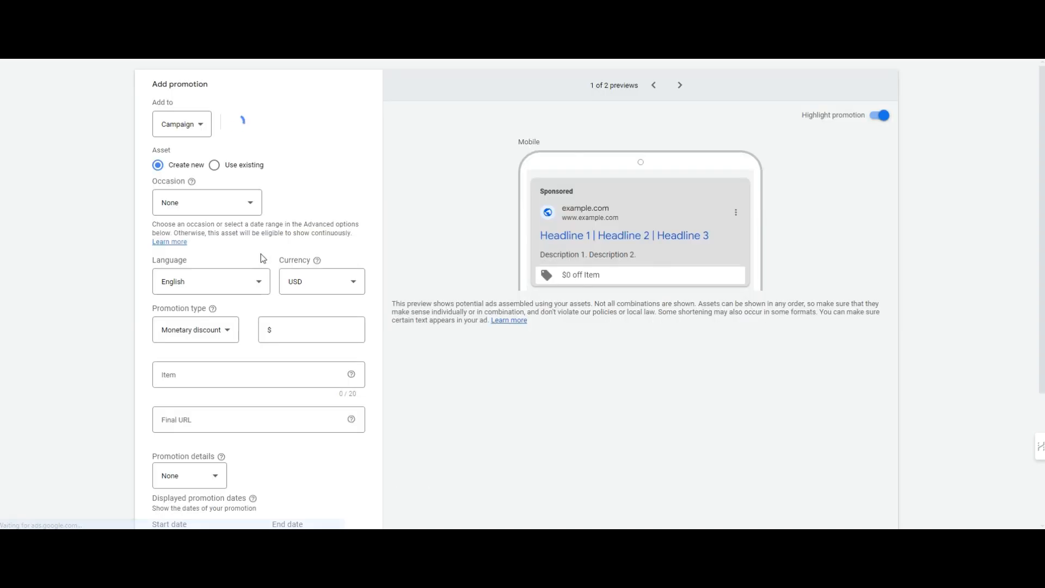
click(233, 332)
click(228, 366)
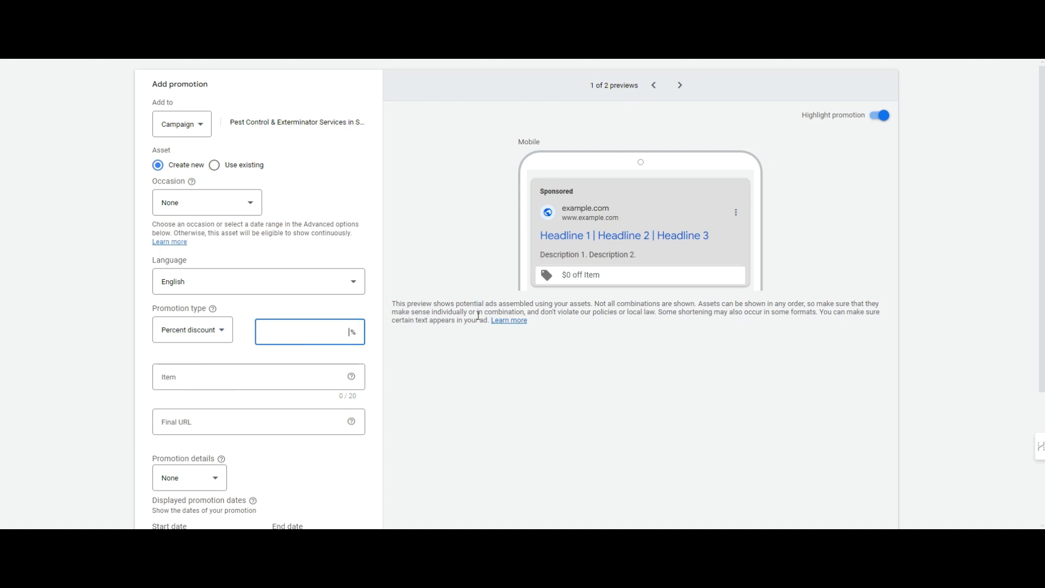
text(20)
click(192, 384)
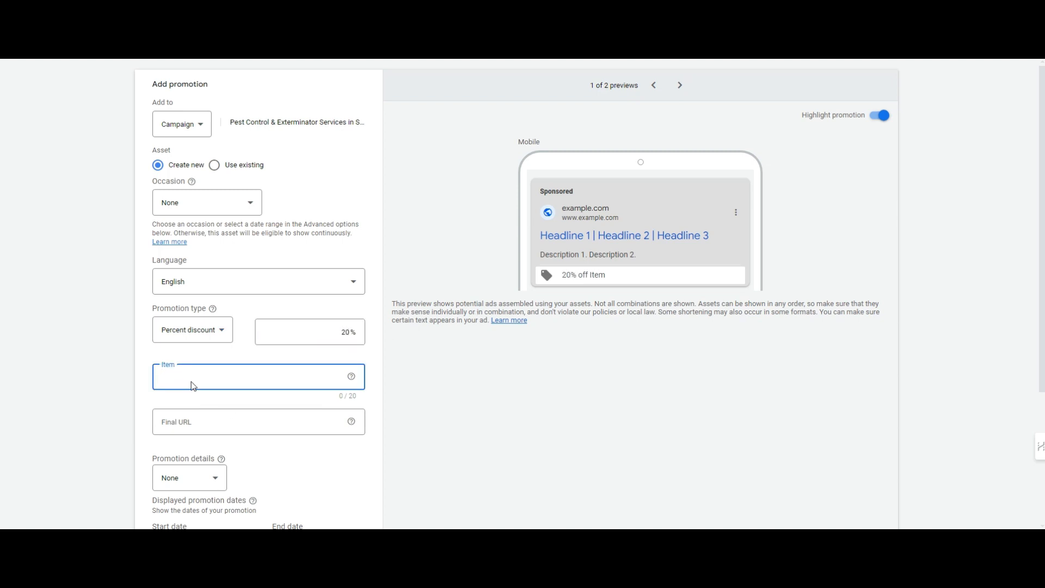
text(Pest Control)
Step: Set the promotion's occasion to Spring Sale
click(198, 210)
scroll(223, 289, up, 3)
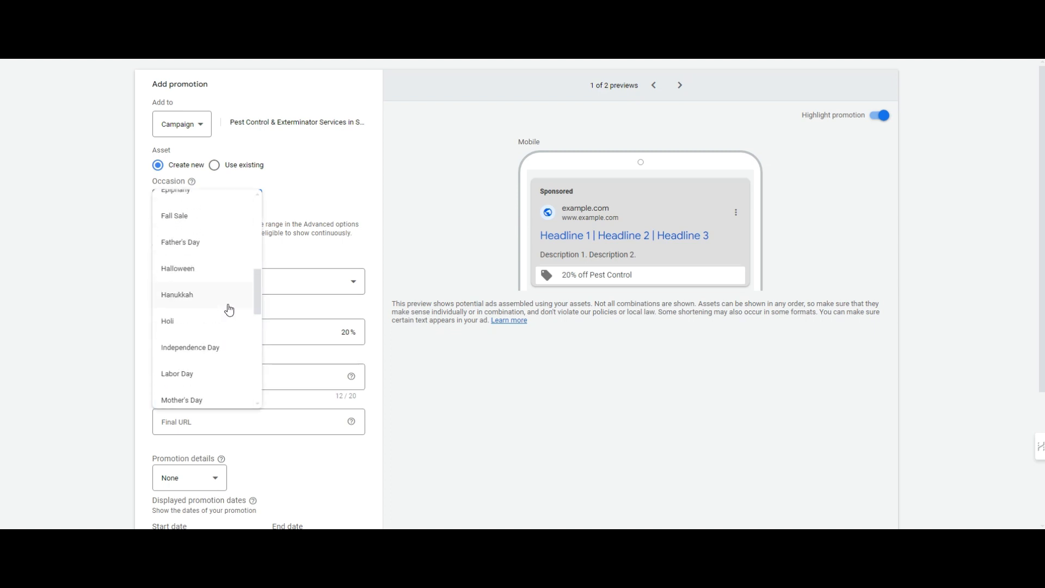
scroll(227, 305, up, 2)
scroll(218, 296, down, 5)
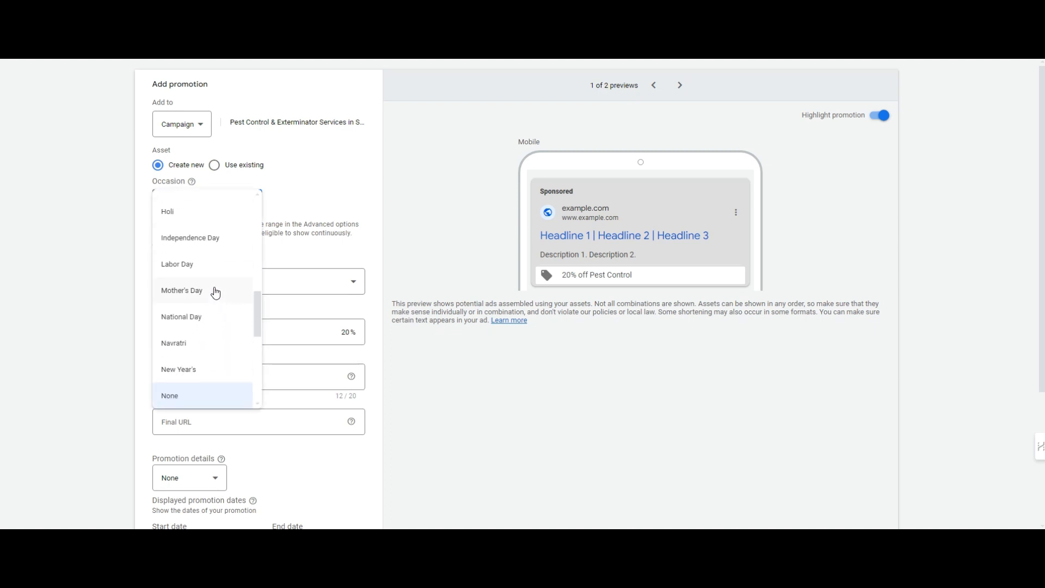
scroll(216, 293, down, 5)
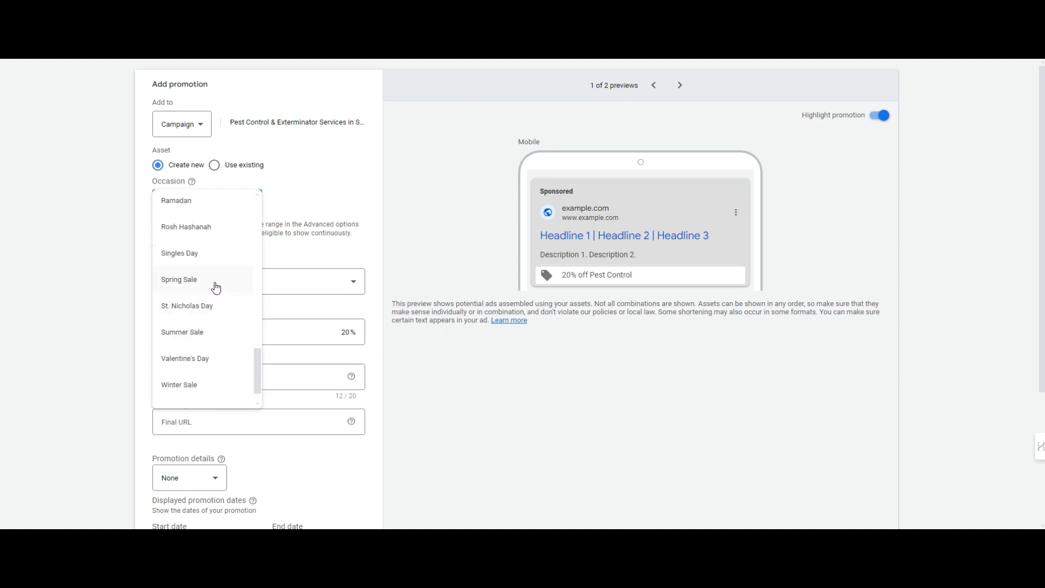
click(216, 287)
click(212, 209)
click(356, 227)
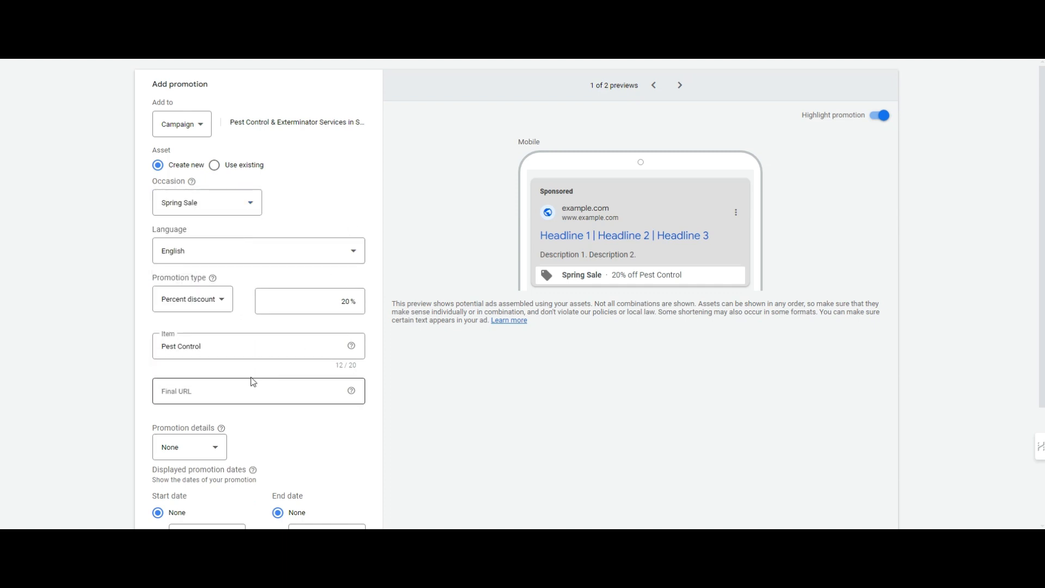
Step: Look through the promotion detail options and set the promotion's displayed end date to May 31, 2024
click(253, 382)
scroll(260, 360, down, 3)
click(173, 297)
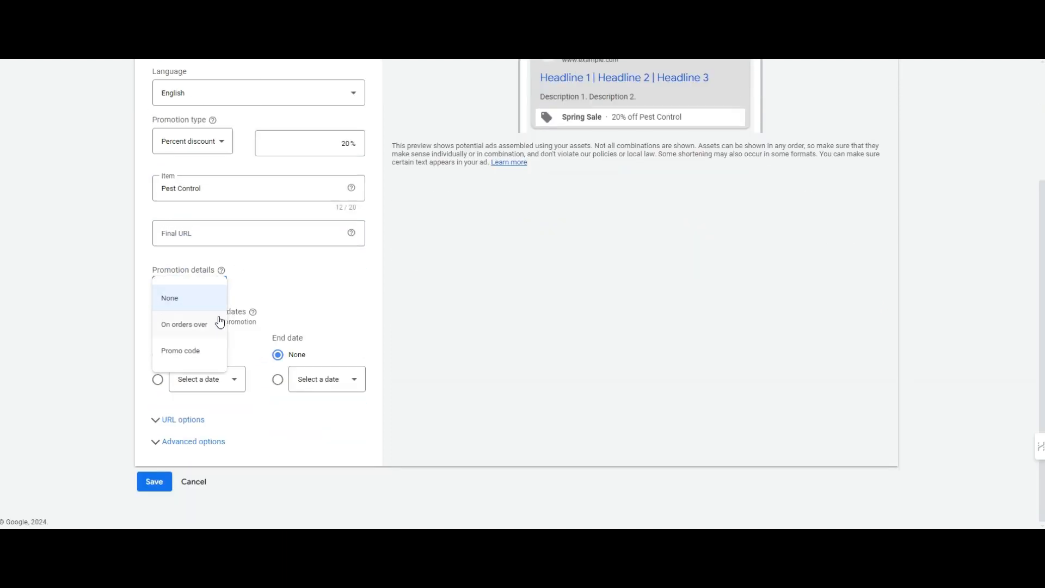
click(324, 381)
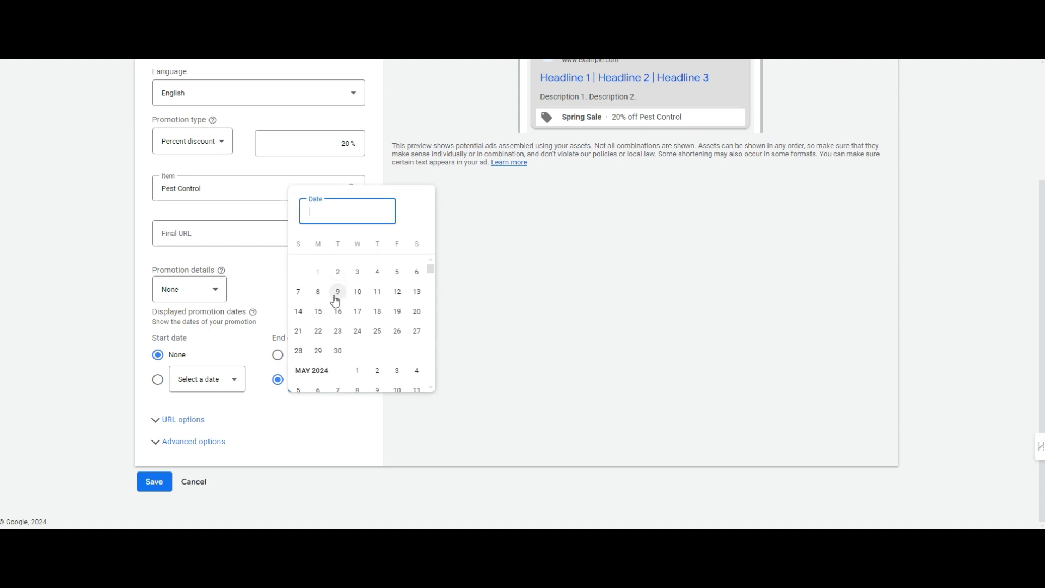
scroll(335, 301, down, 4)
scroll(373, 310, up, 1)
click(398, 297)
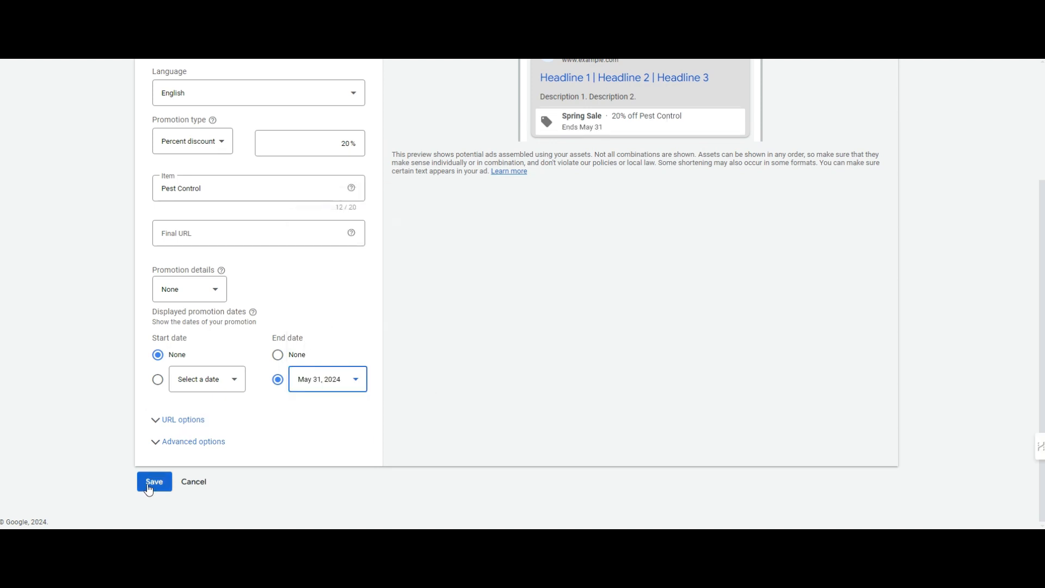
Step: Try to save the promotion, start entering the max-conversion website as its final URL, and discard the promotion
click(149, 489)
click(236, 242)
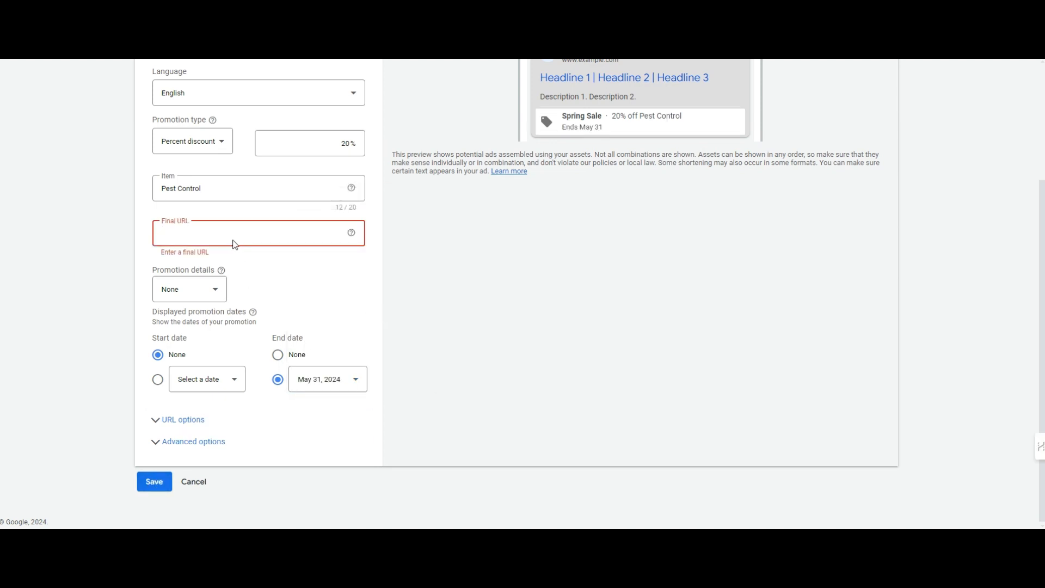
text(https:www.max-conversion)
click(201, 479)
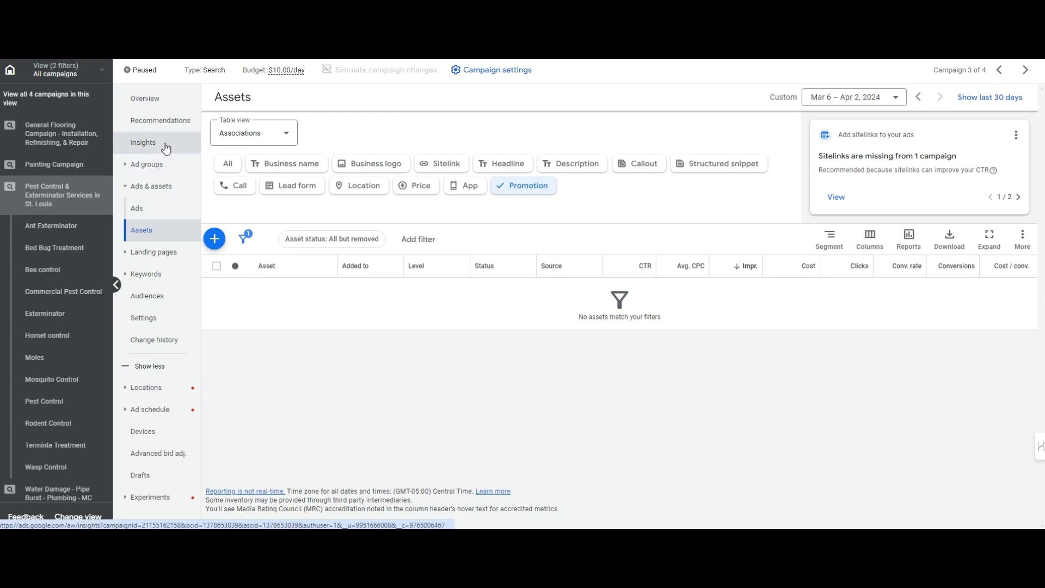
Step: Review the pest control campaign's overview and the overviews of its Terminte Treatment and Bed Bug Treatment ad groups
click(161, 100)
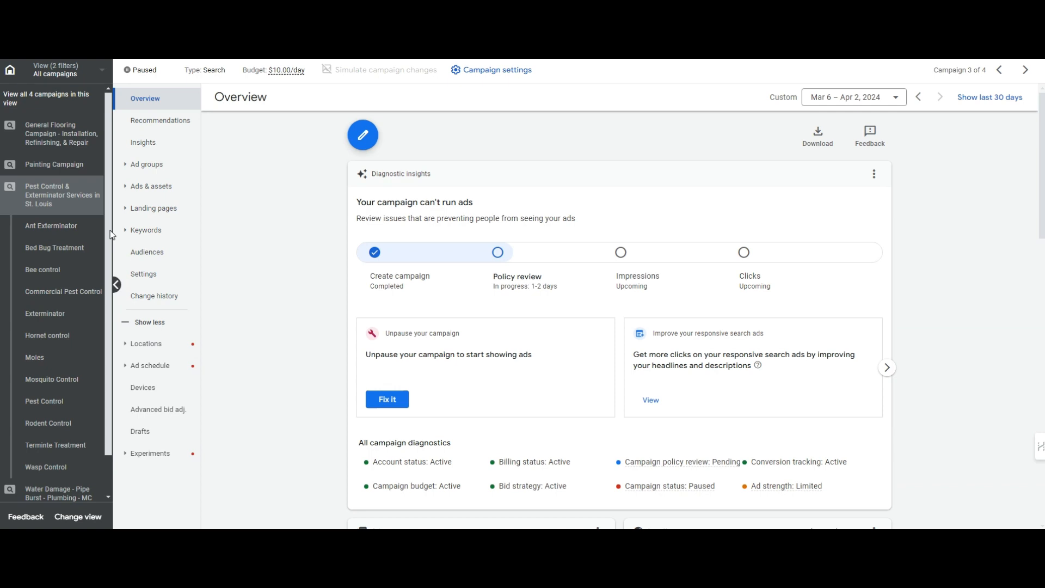
click(71, 450)
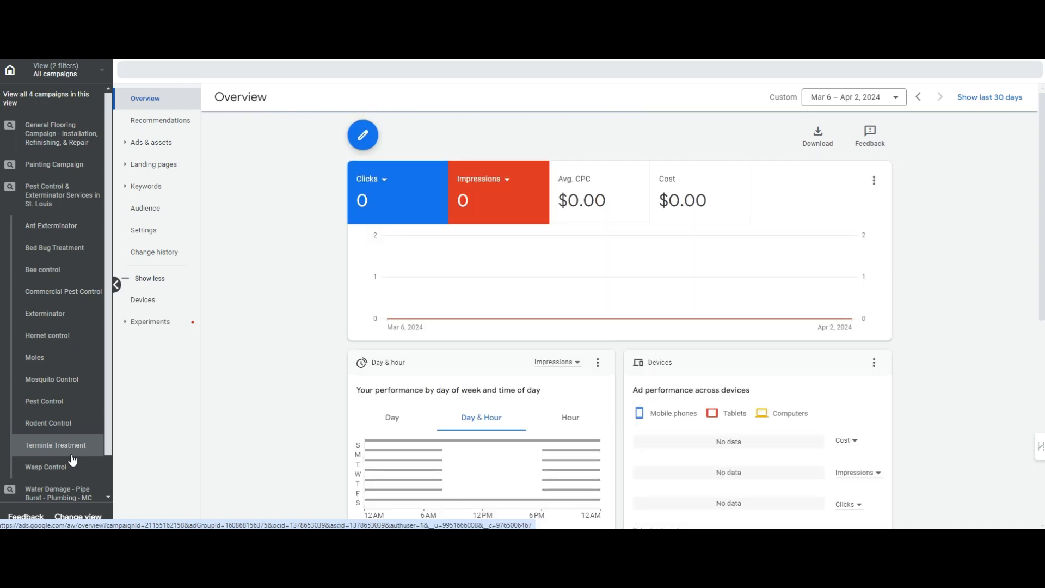
click(46, 392)
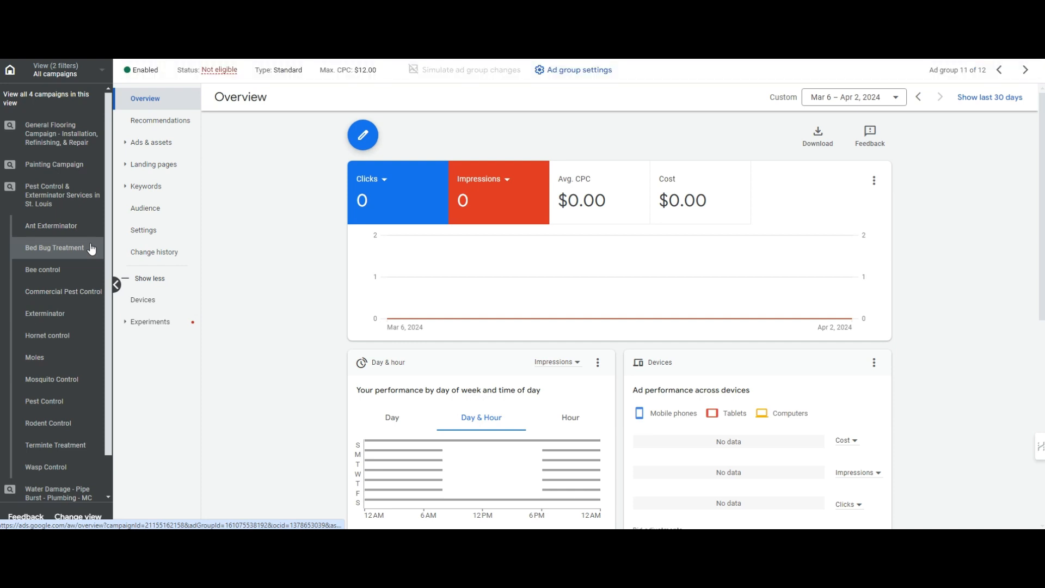
click(156, 188)
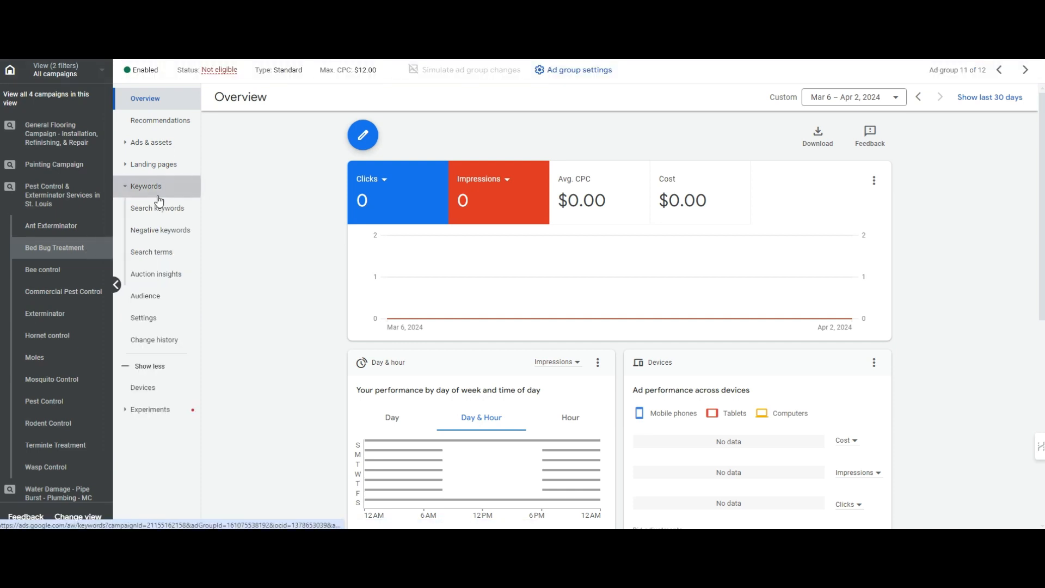
click(158, 107)
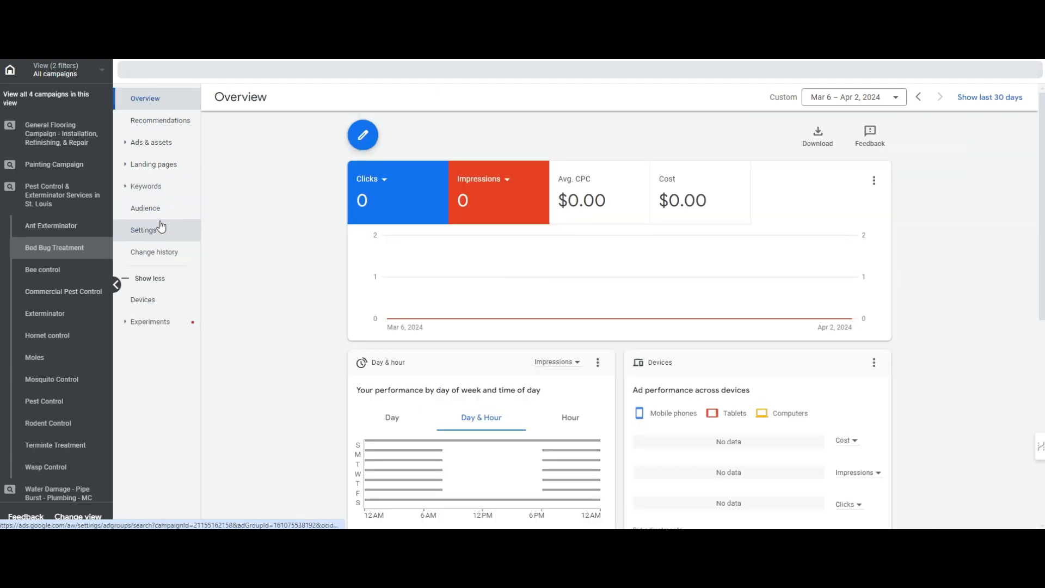